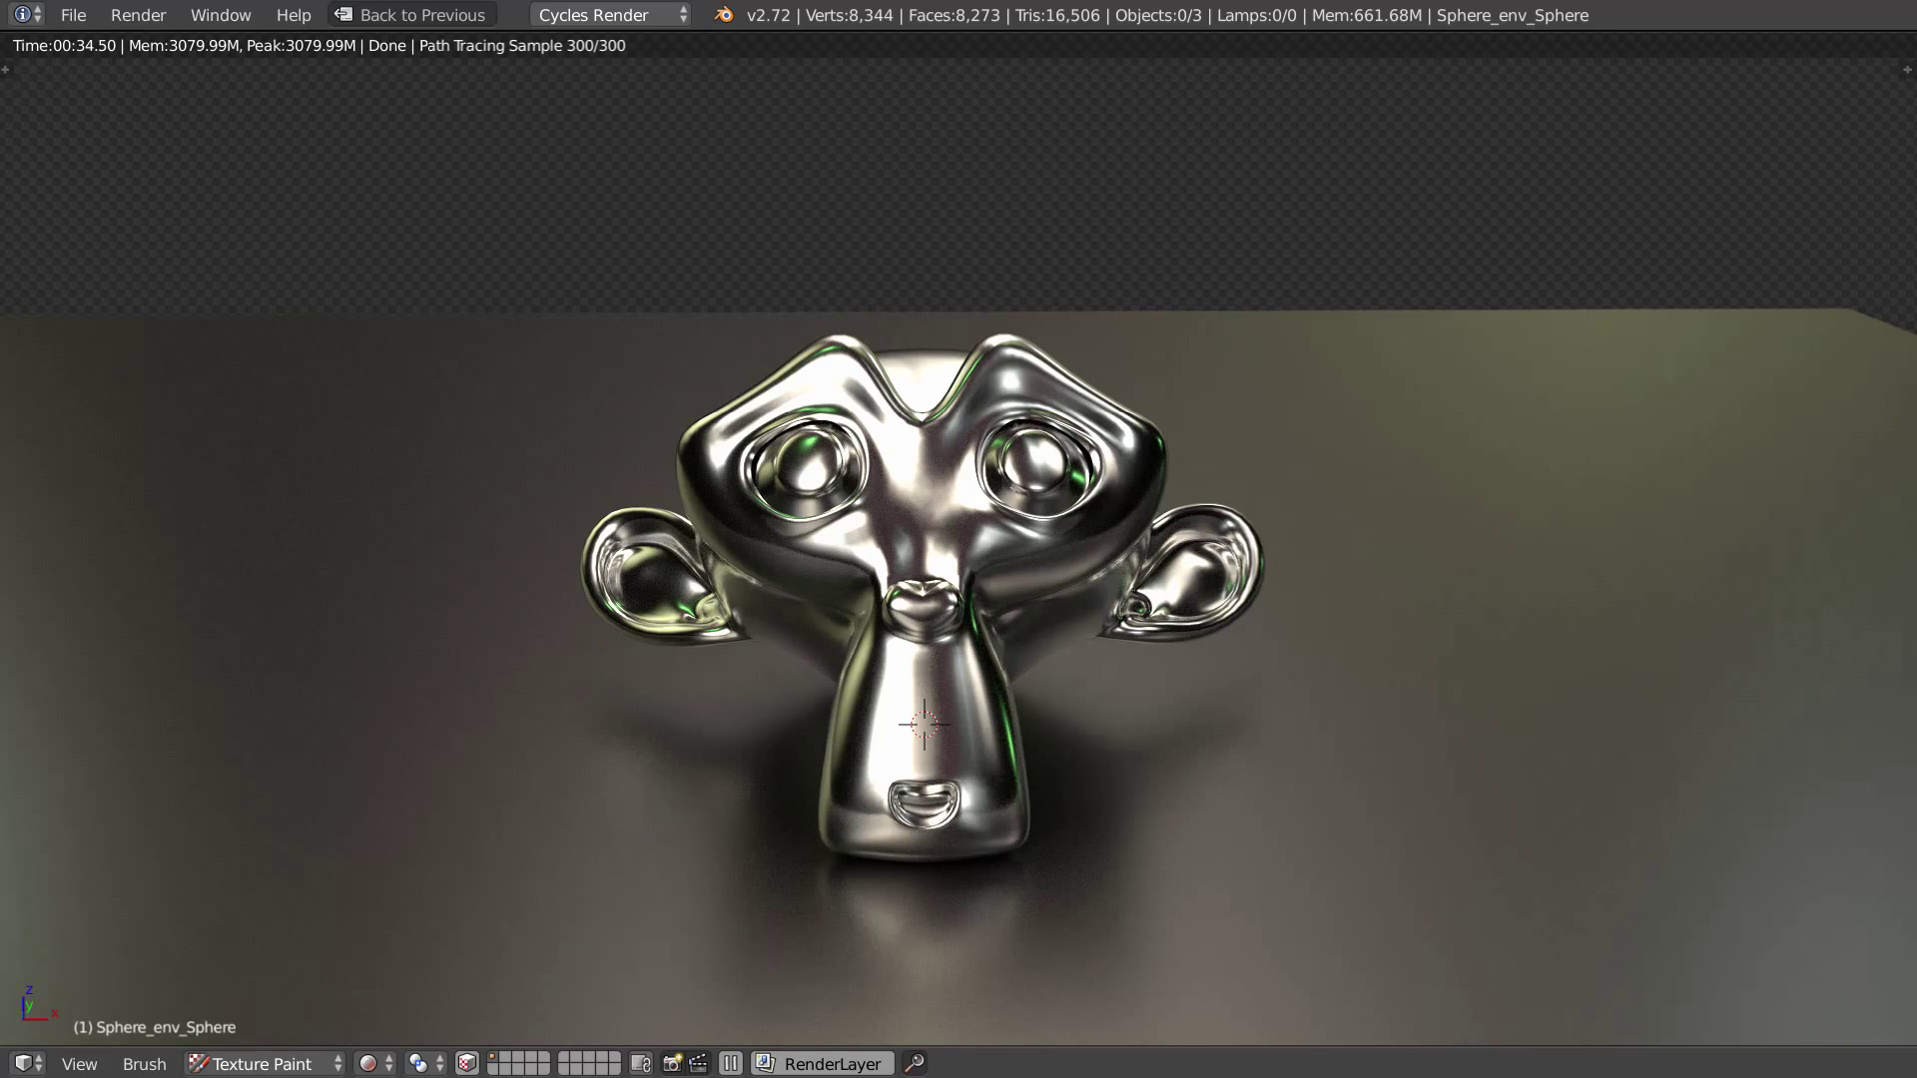
# Step: Try a light green dab of the TexDraw brush on the Env image beside the large white light
pyautogui.click(1152, 571)
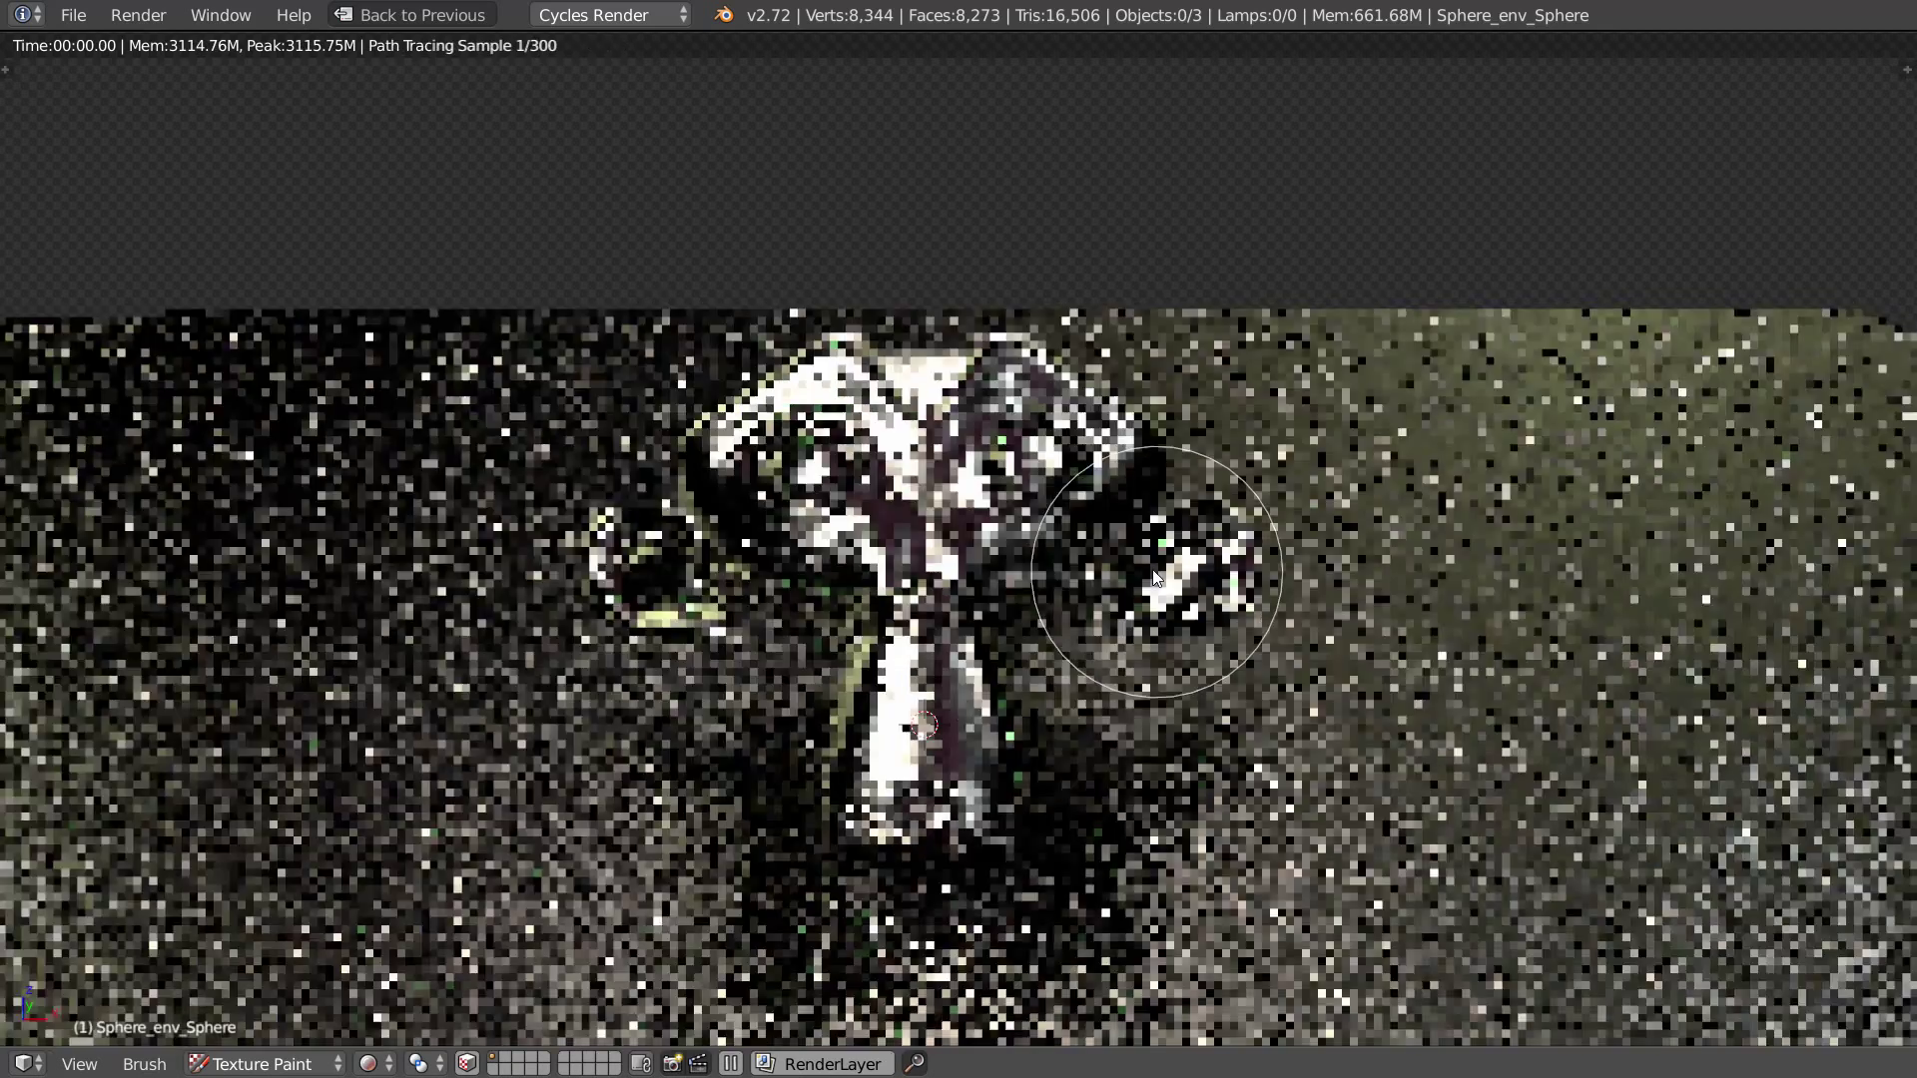
pyautogui.hotkey('ctrl', 'Up')
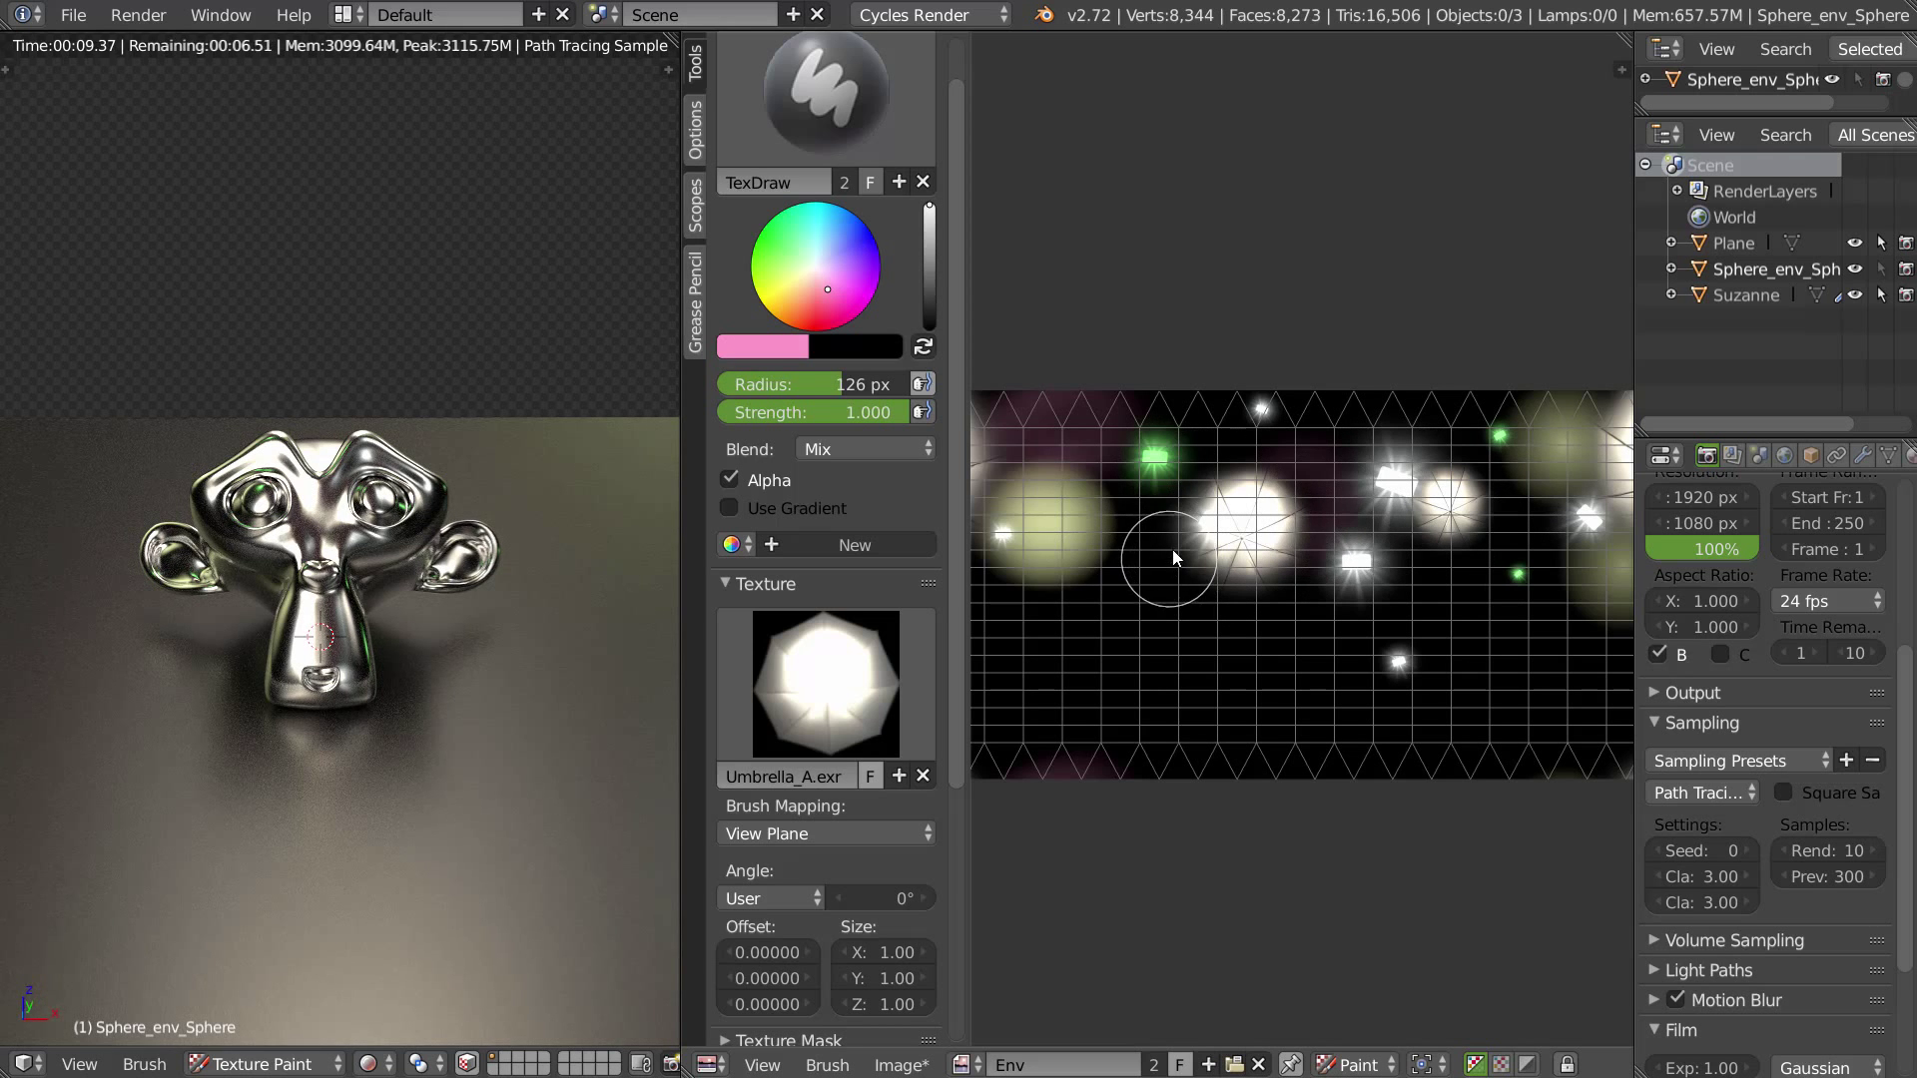
pyautogui.click(789, 249)
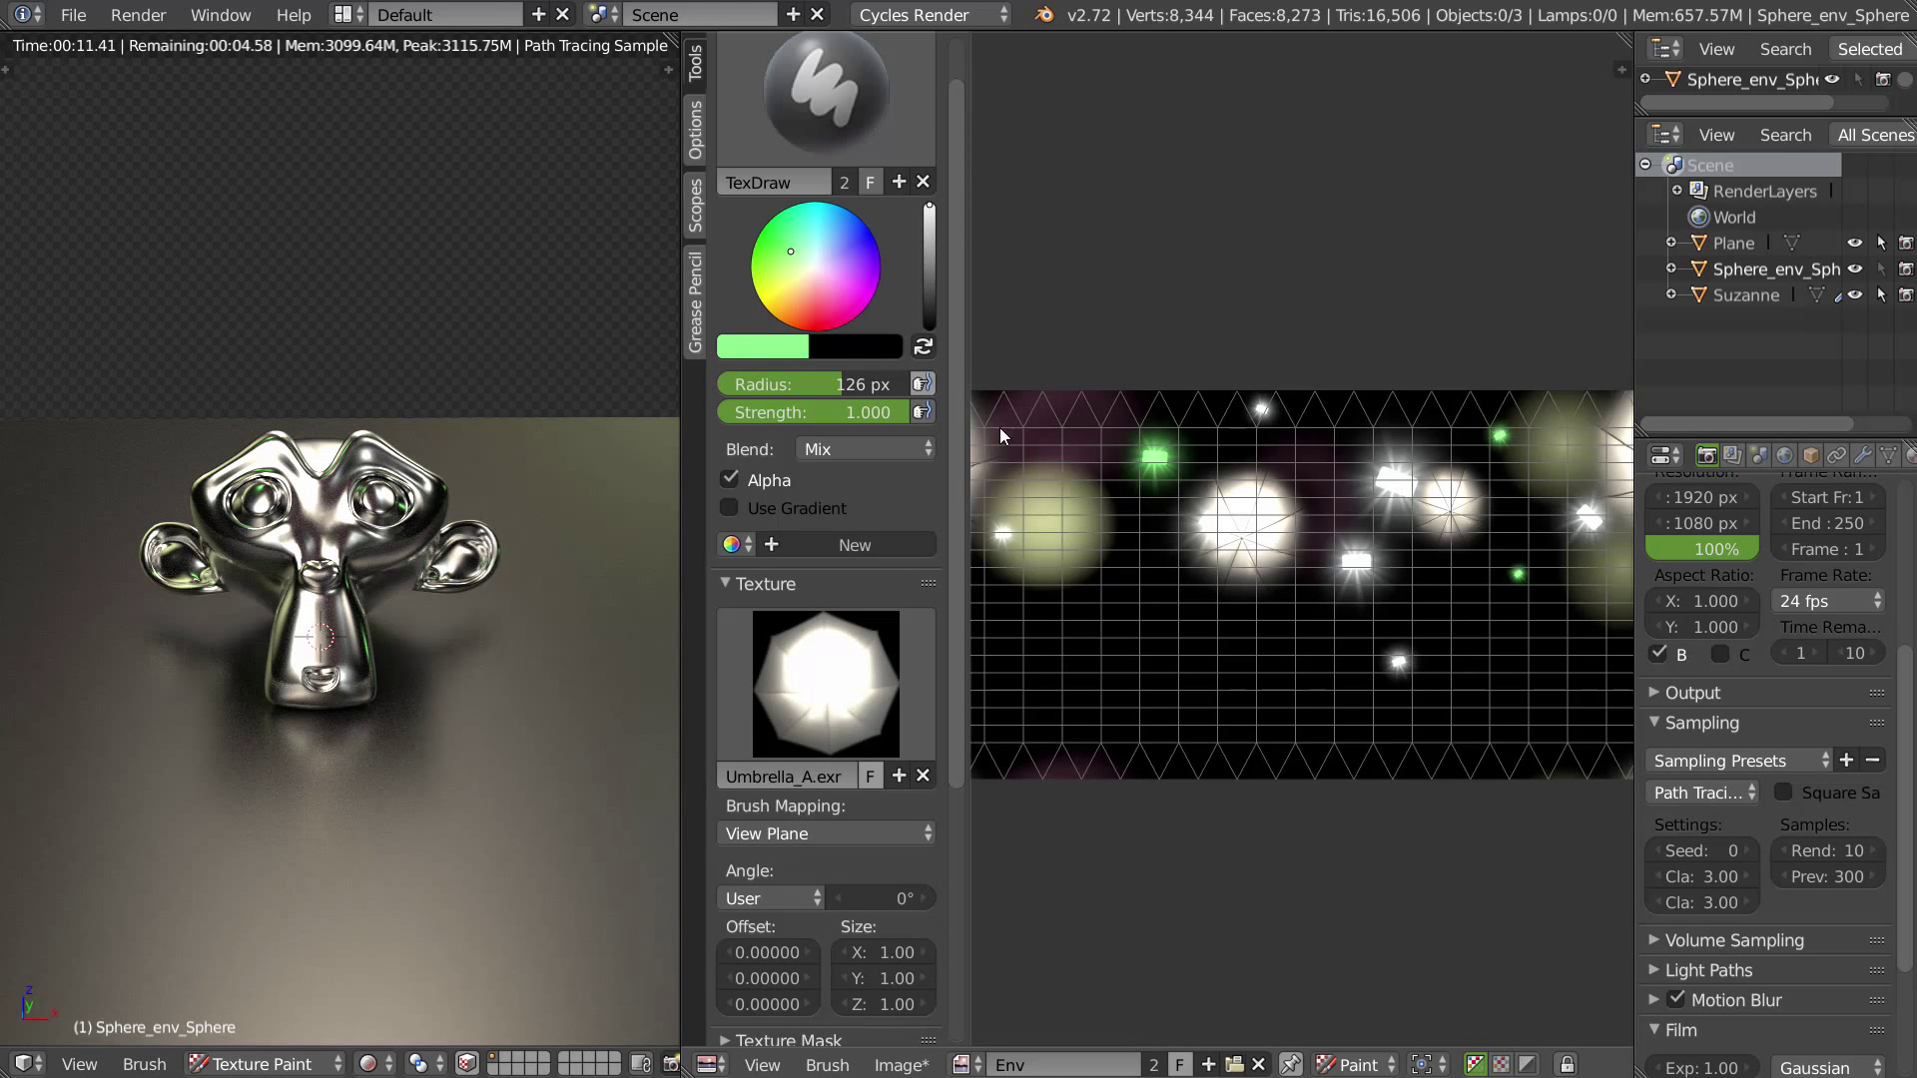
pyautogui.click(1148, 518)
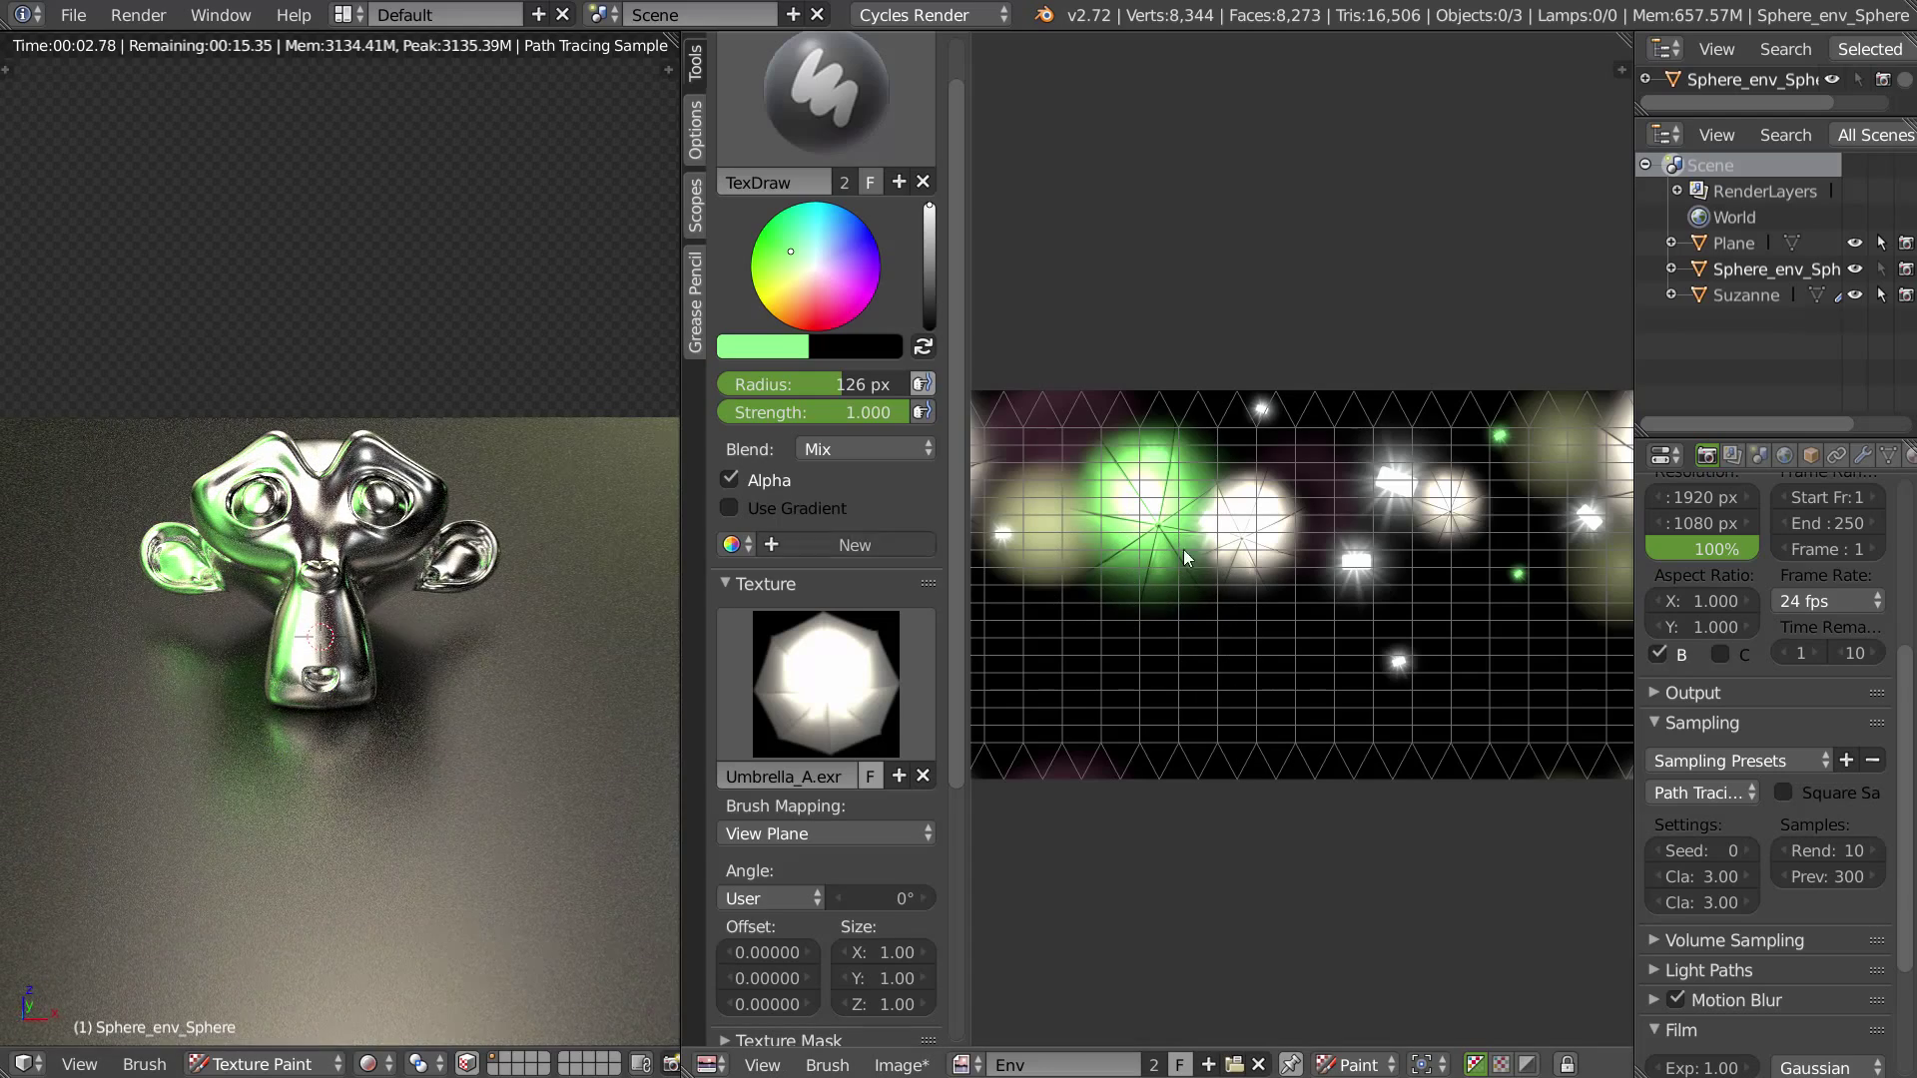
pyautogui.hotkey('ctrl', 'z')
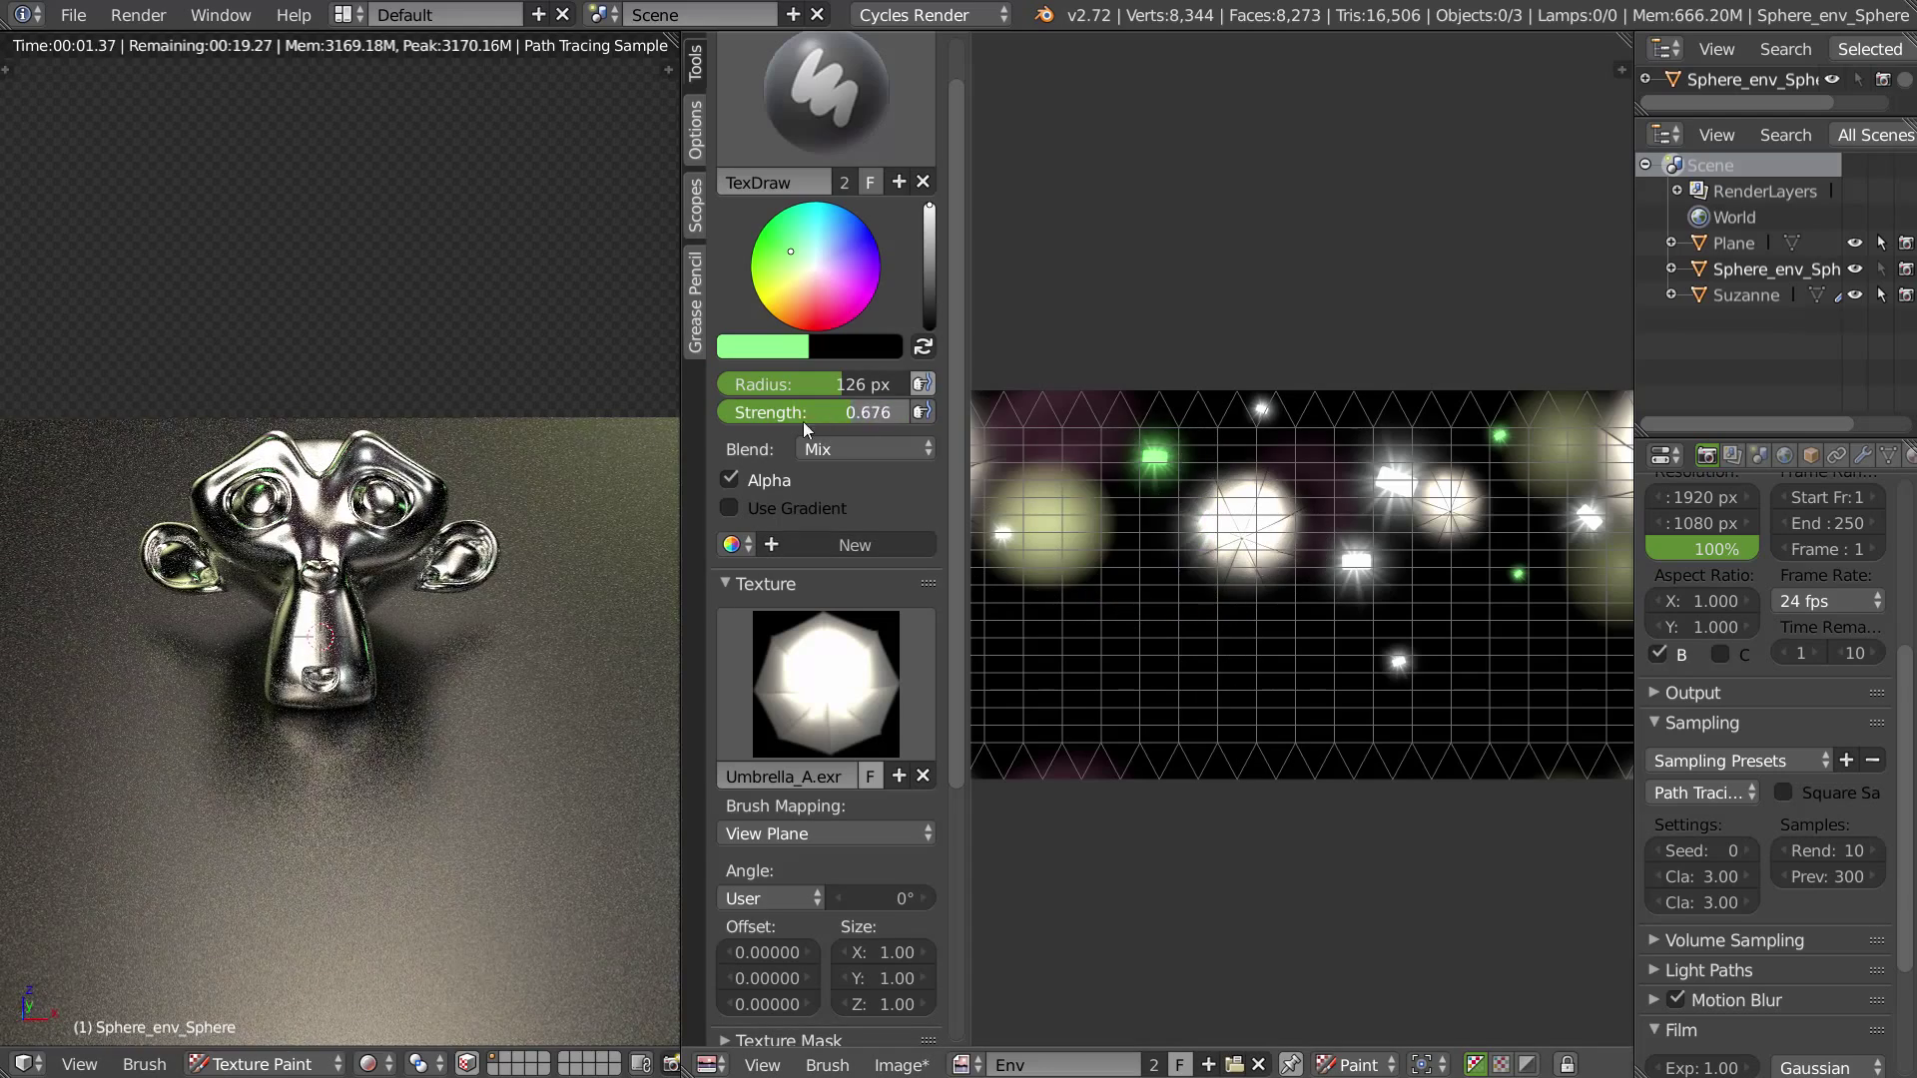
# Step: Try a weaker green dab on the Env image with the brush strength set to 0.363
pyautogui.moveTo(772, 430); pyautogui.dragTo(778, 432)
pyautogui.click(1146, 504)
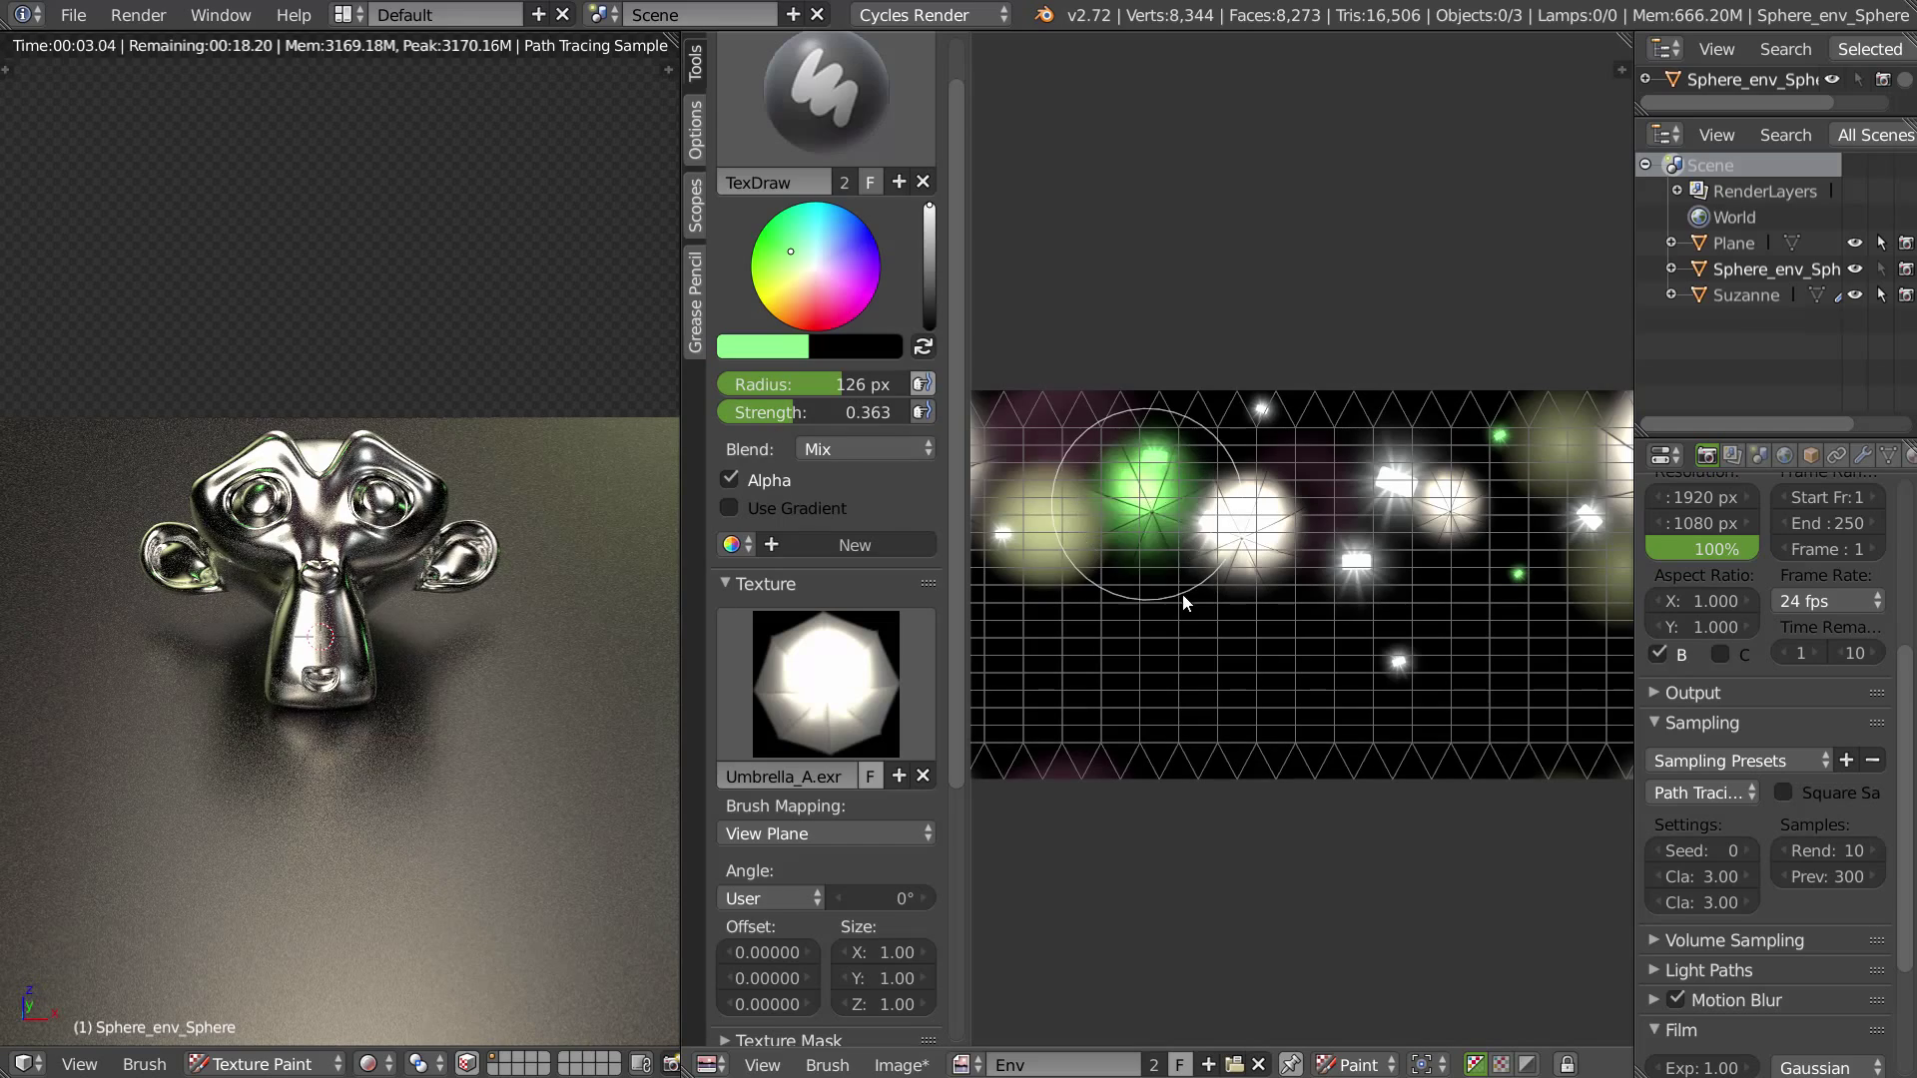
pyautogui.hotkey('ctrl', 'z')
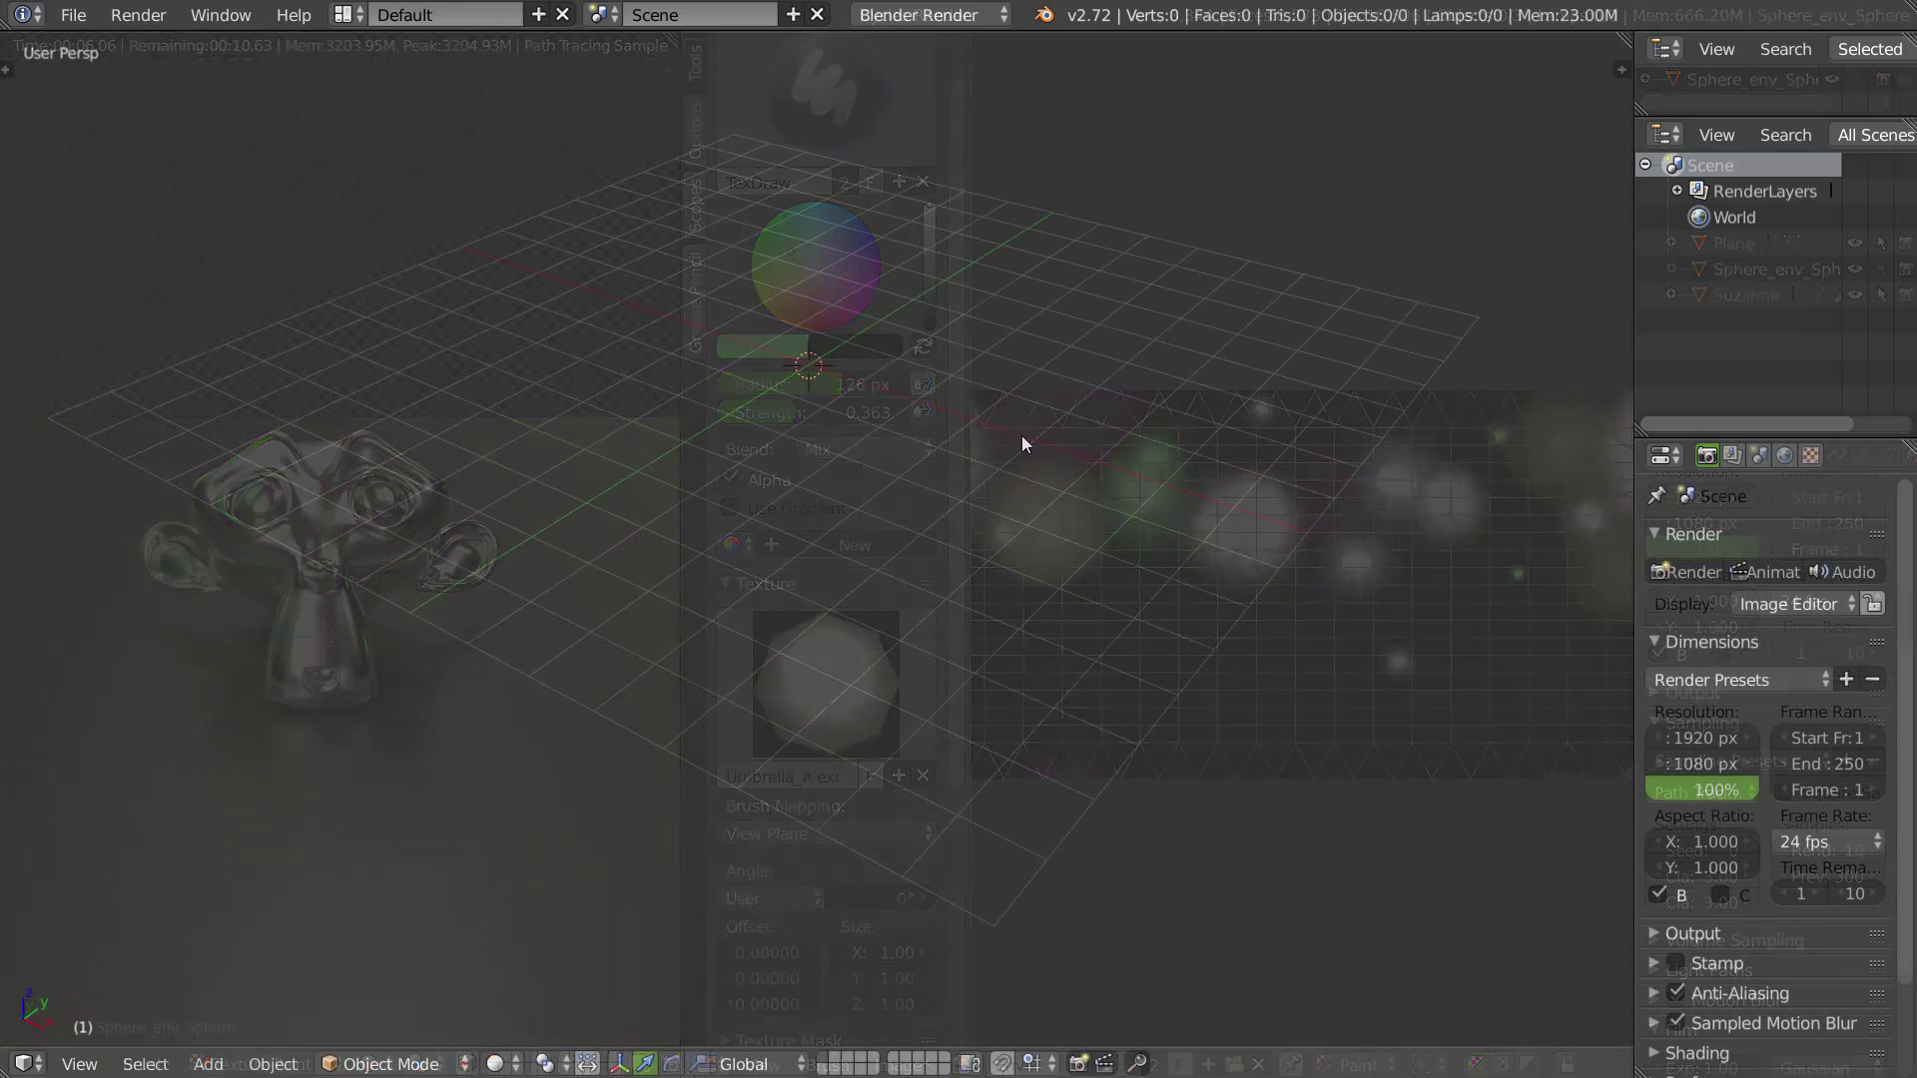
# Step: Switch the render engine to Cycles Render and give the world a plain black Background surface
pyautogui.click(903, 14)
pyautogui.click(891, 103)
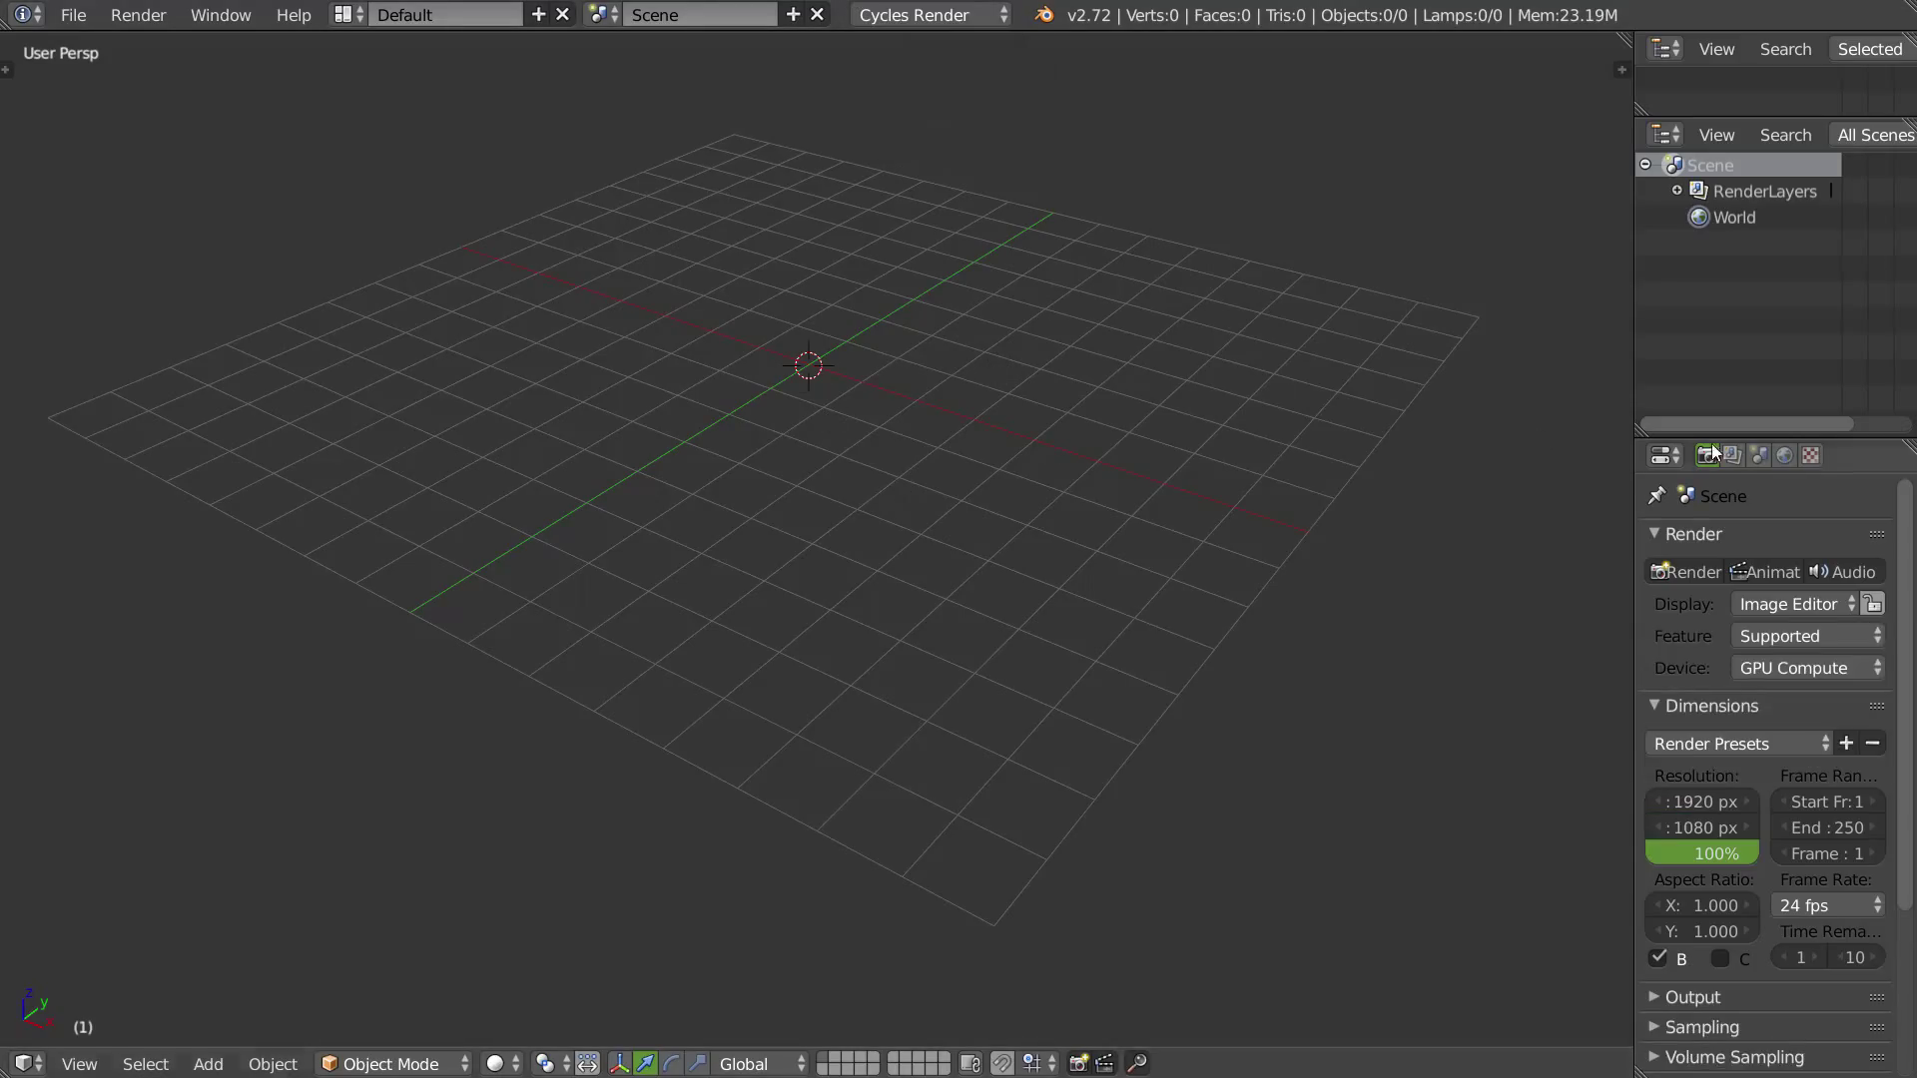
pyautogui.click(1786, 455)
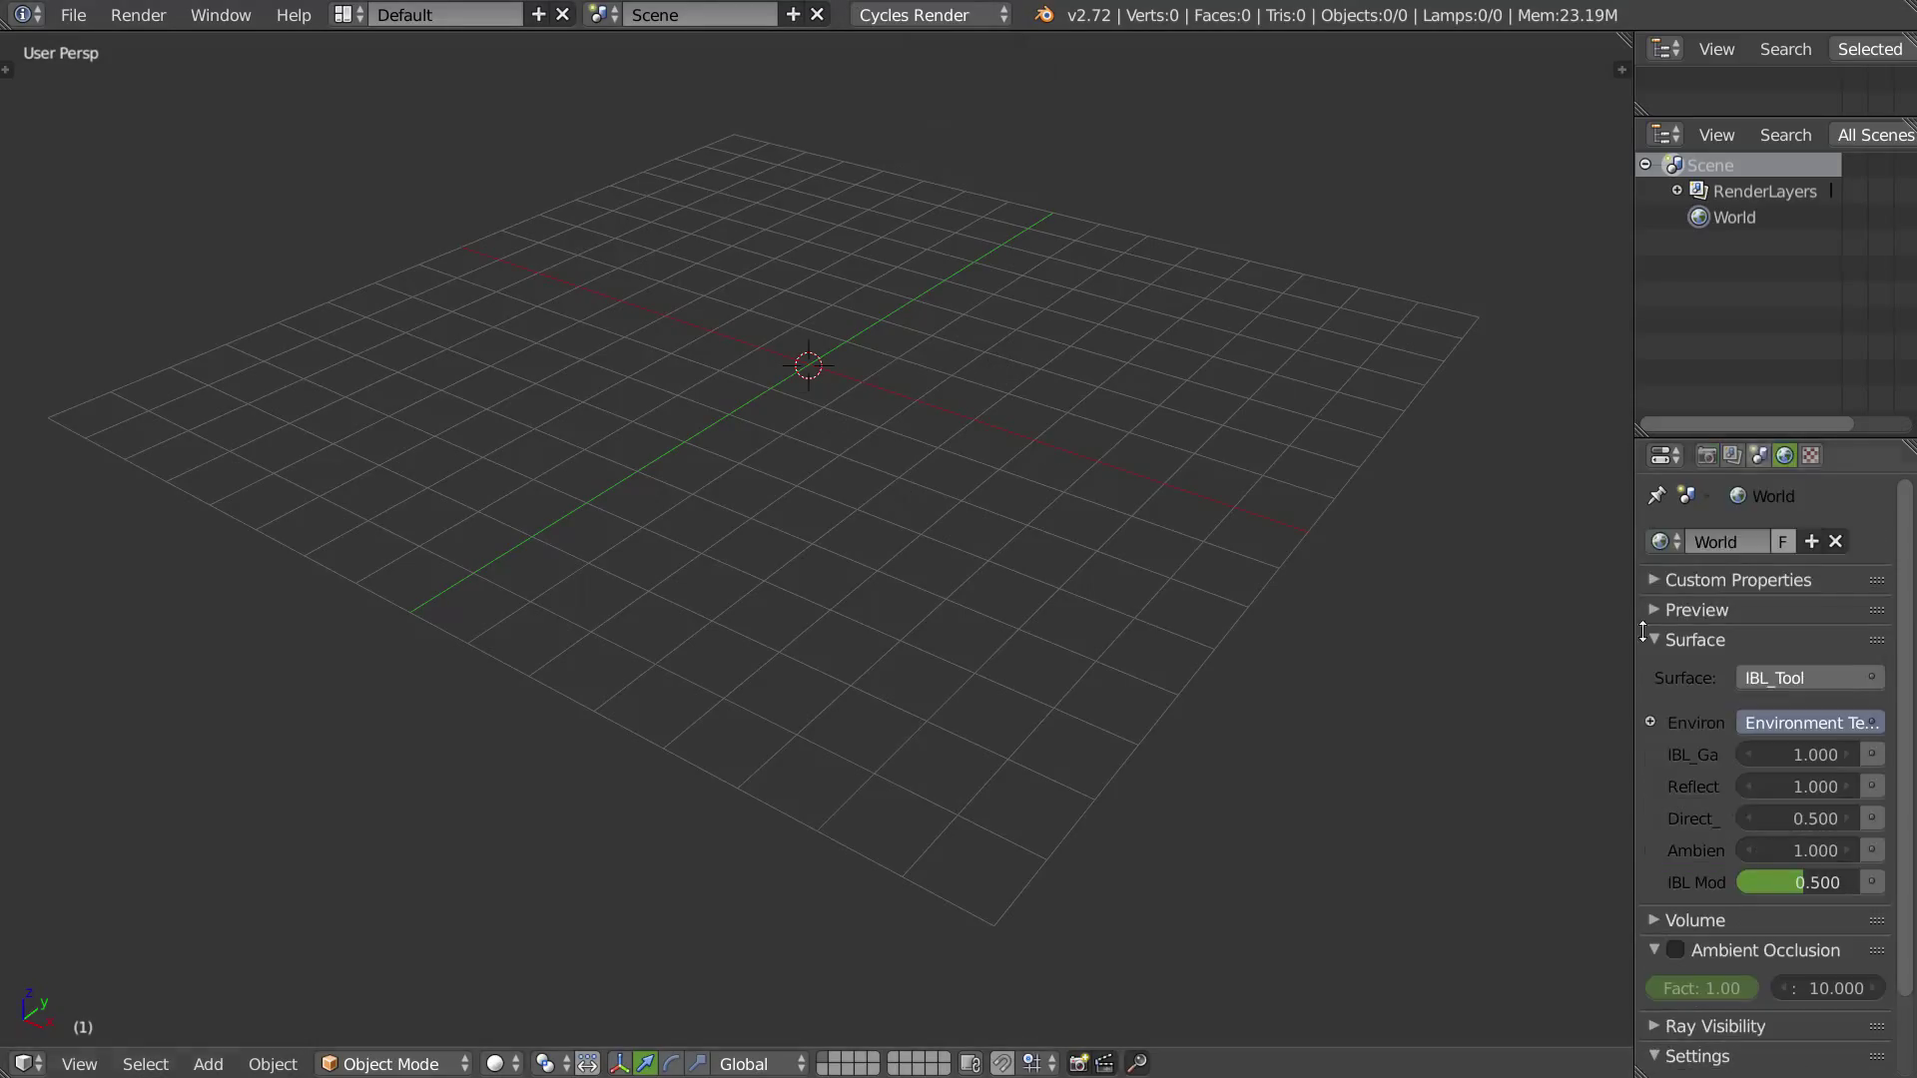
pyautogui.click(1853, 681)
pyautogui.click(1320, 370)
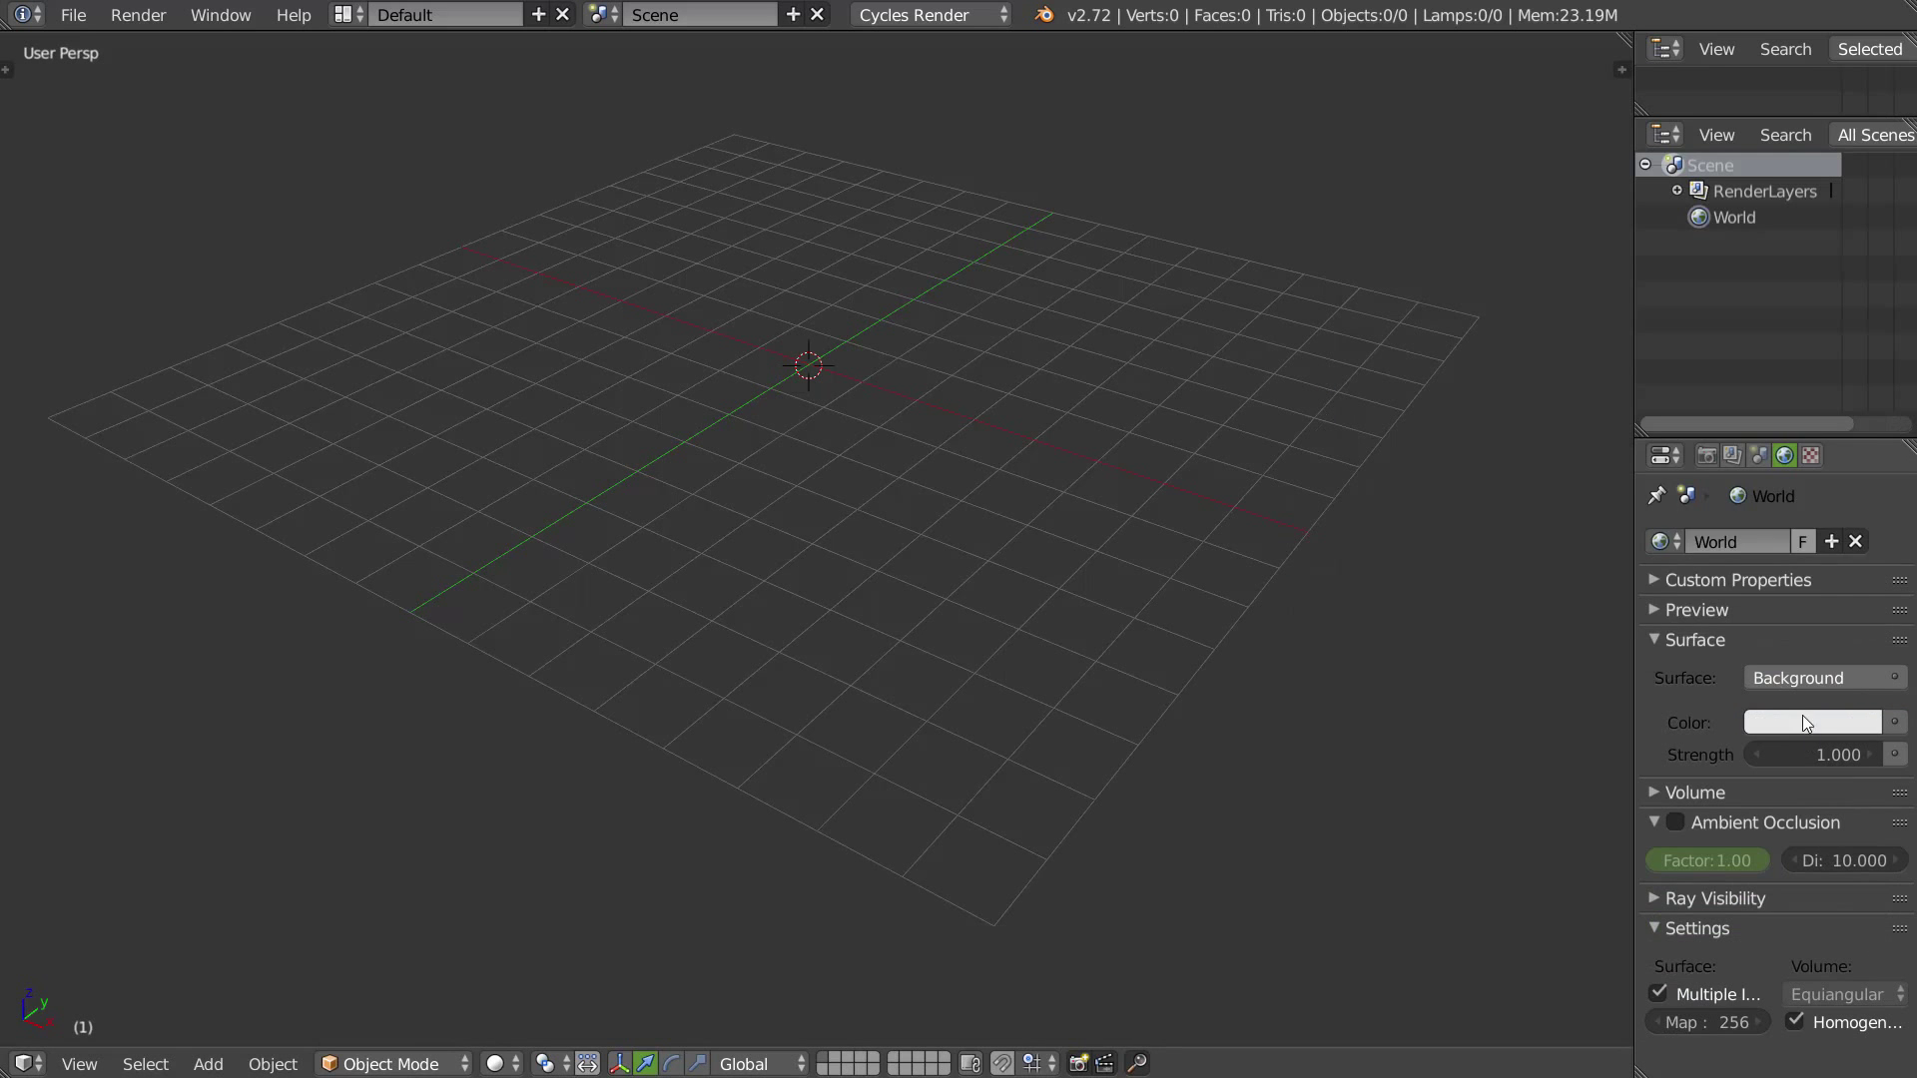
pyautogui.click(1804, 721)
pyautogui.moveTo(1862, 483); pyautogui.dragTo(1873, 589)
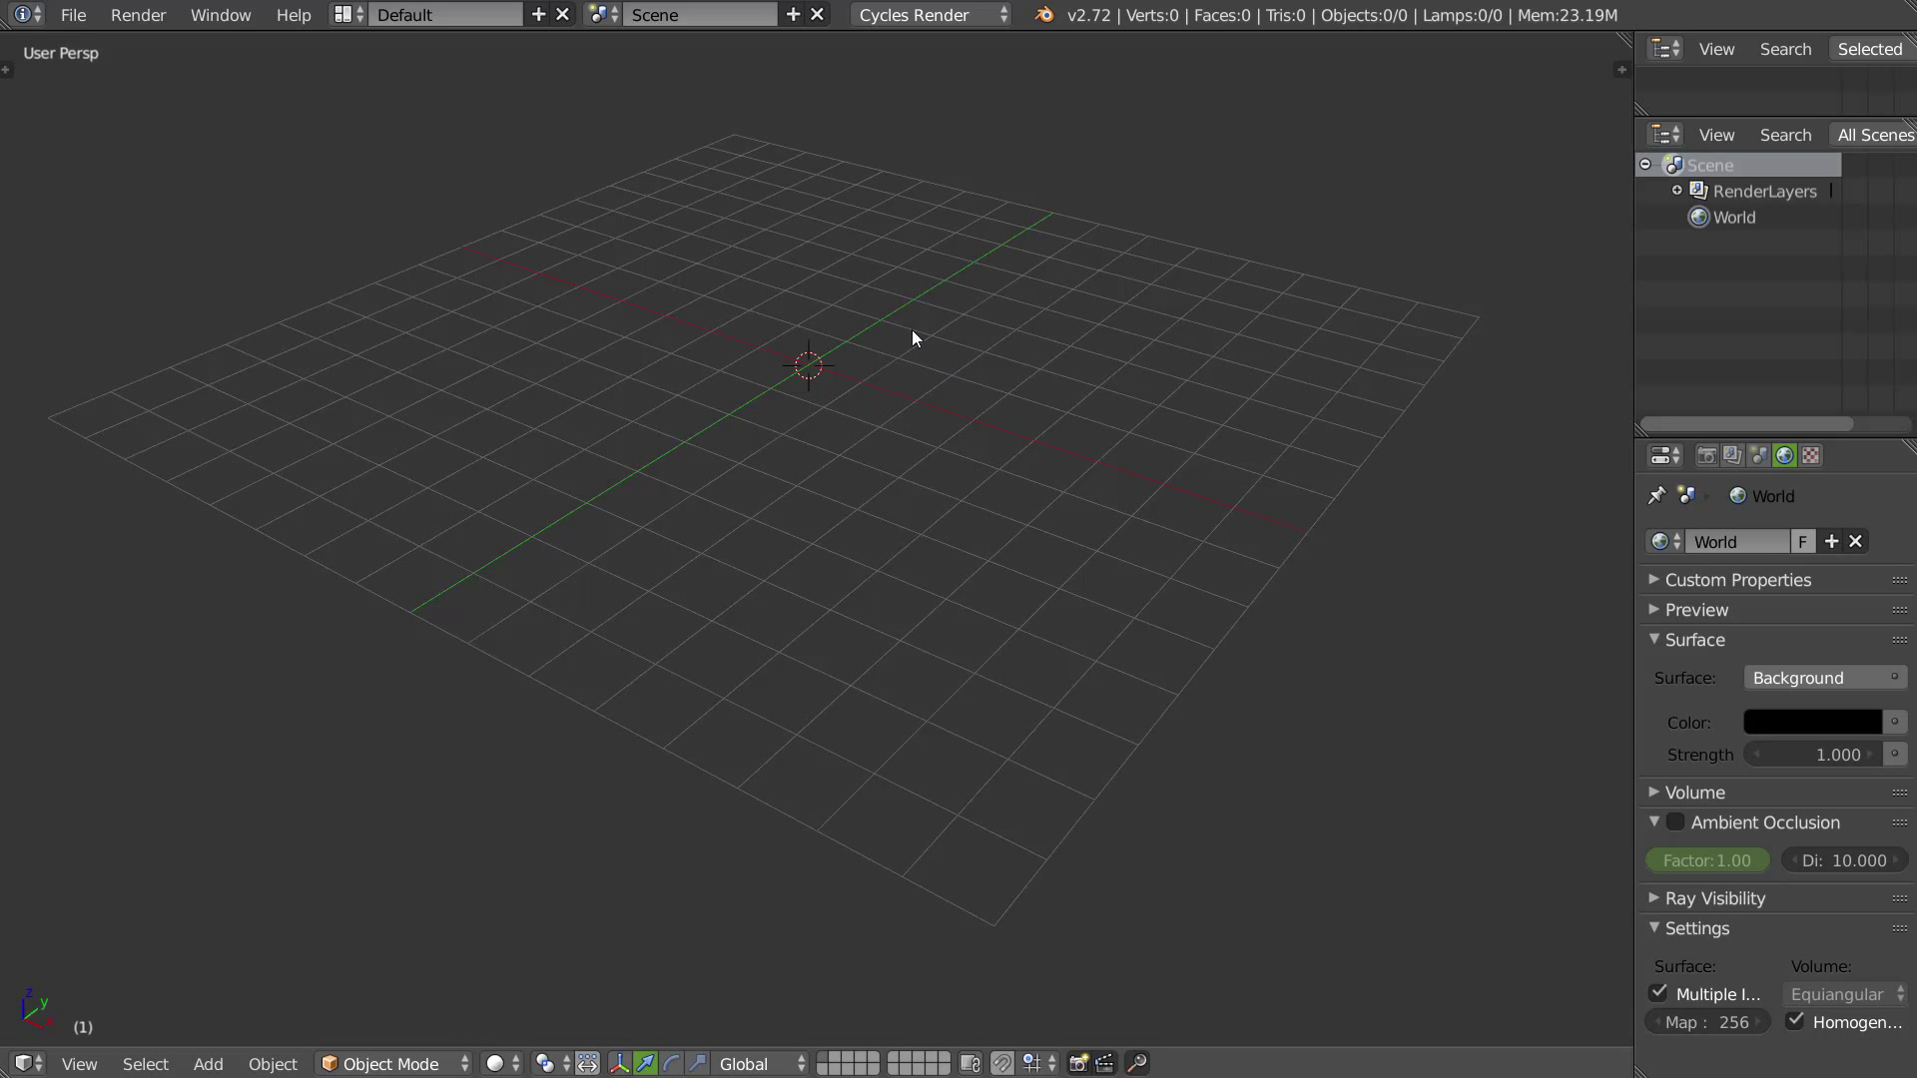
# Step: Add a plane and scale it up until it covers most of the grid floor
pyautogui.press('q')
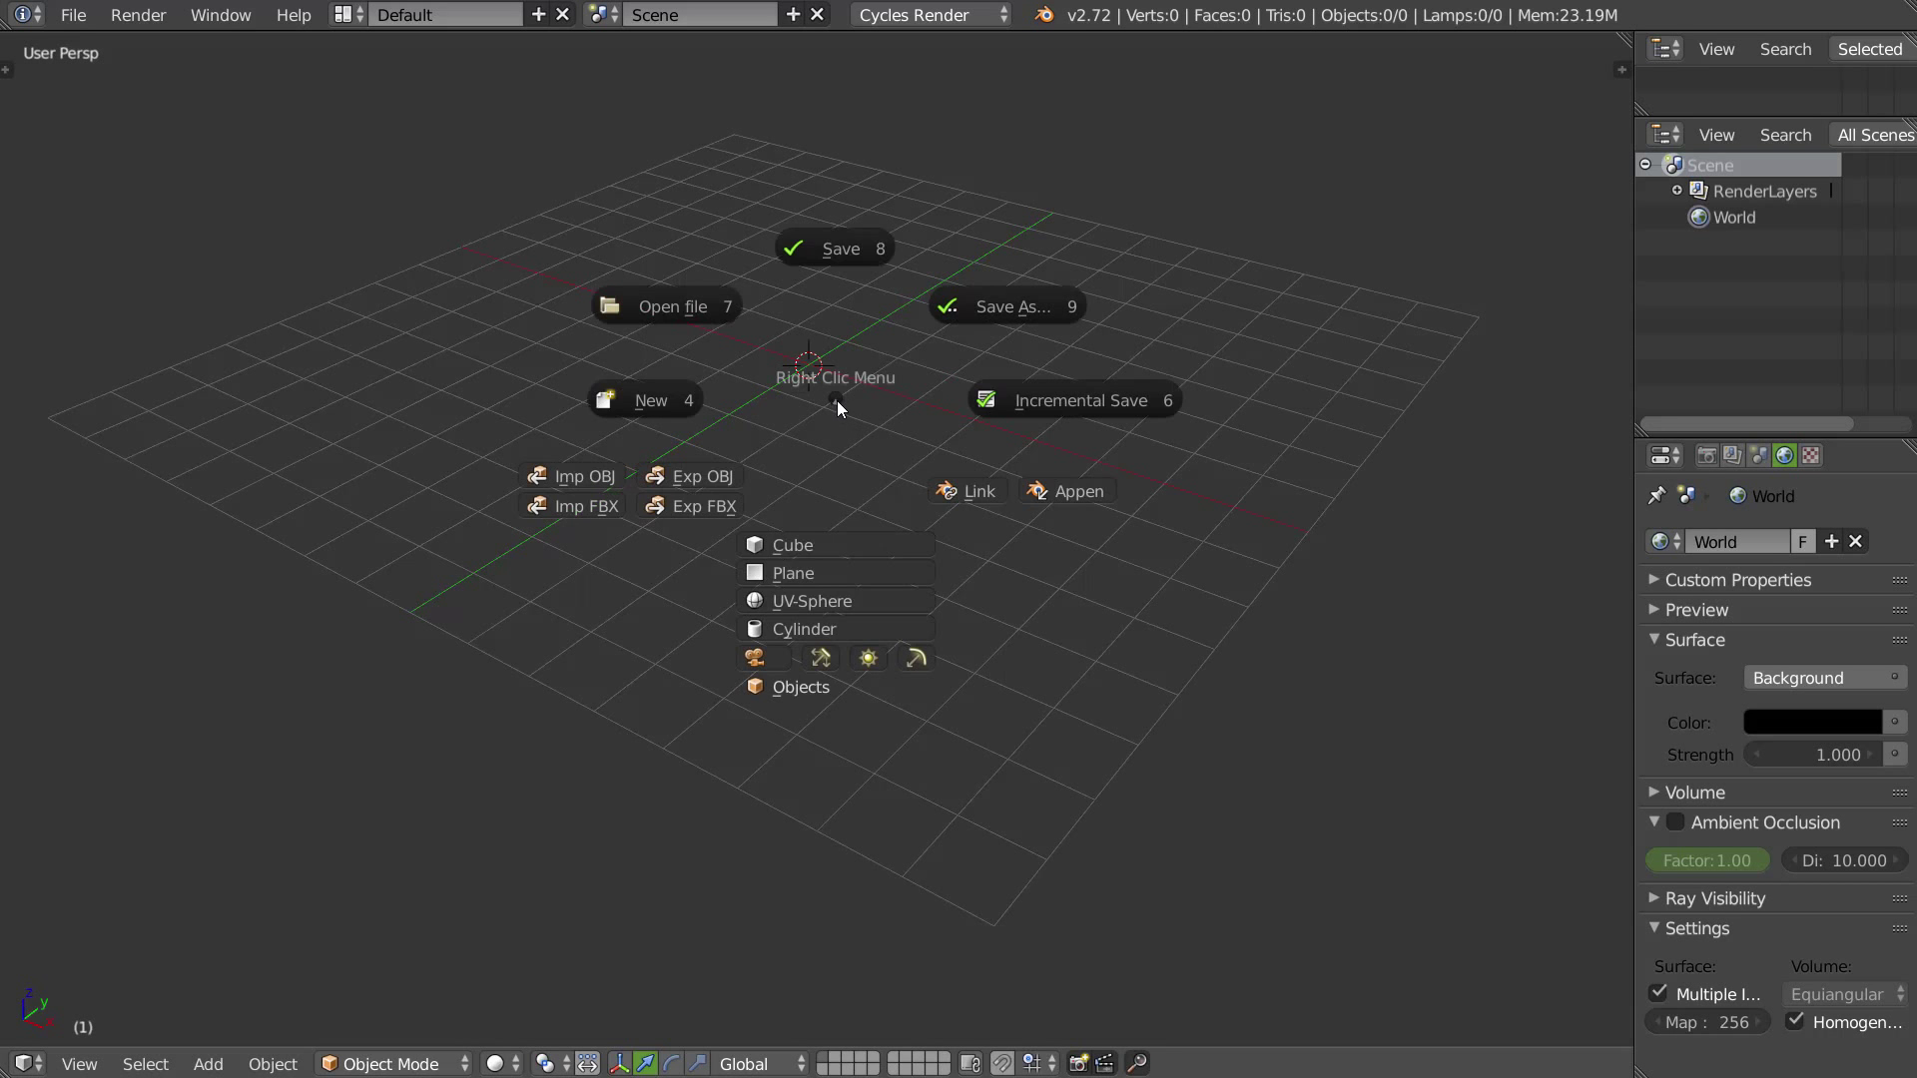
pyautogui.click(807, 567)
pyautogui.press('s')
pyautogui.click(1506, 530)
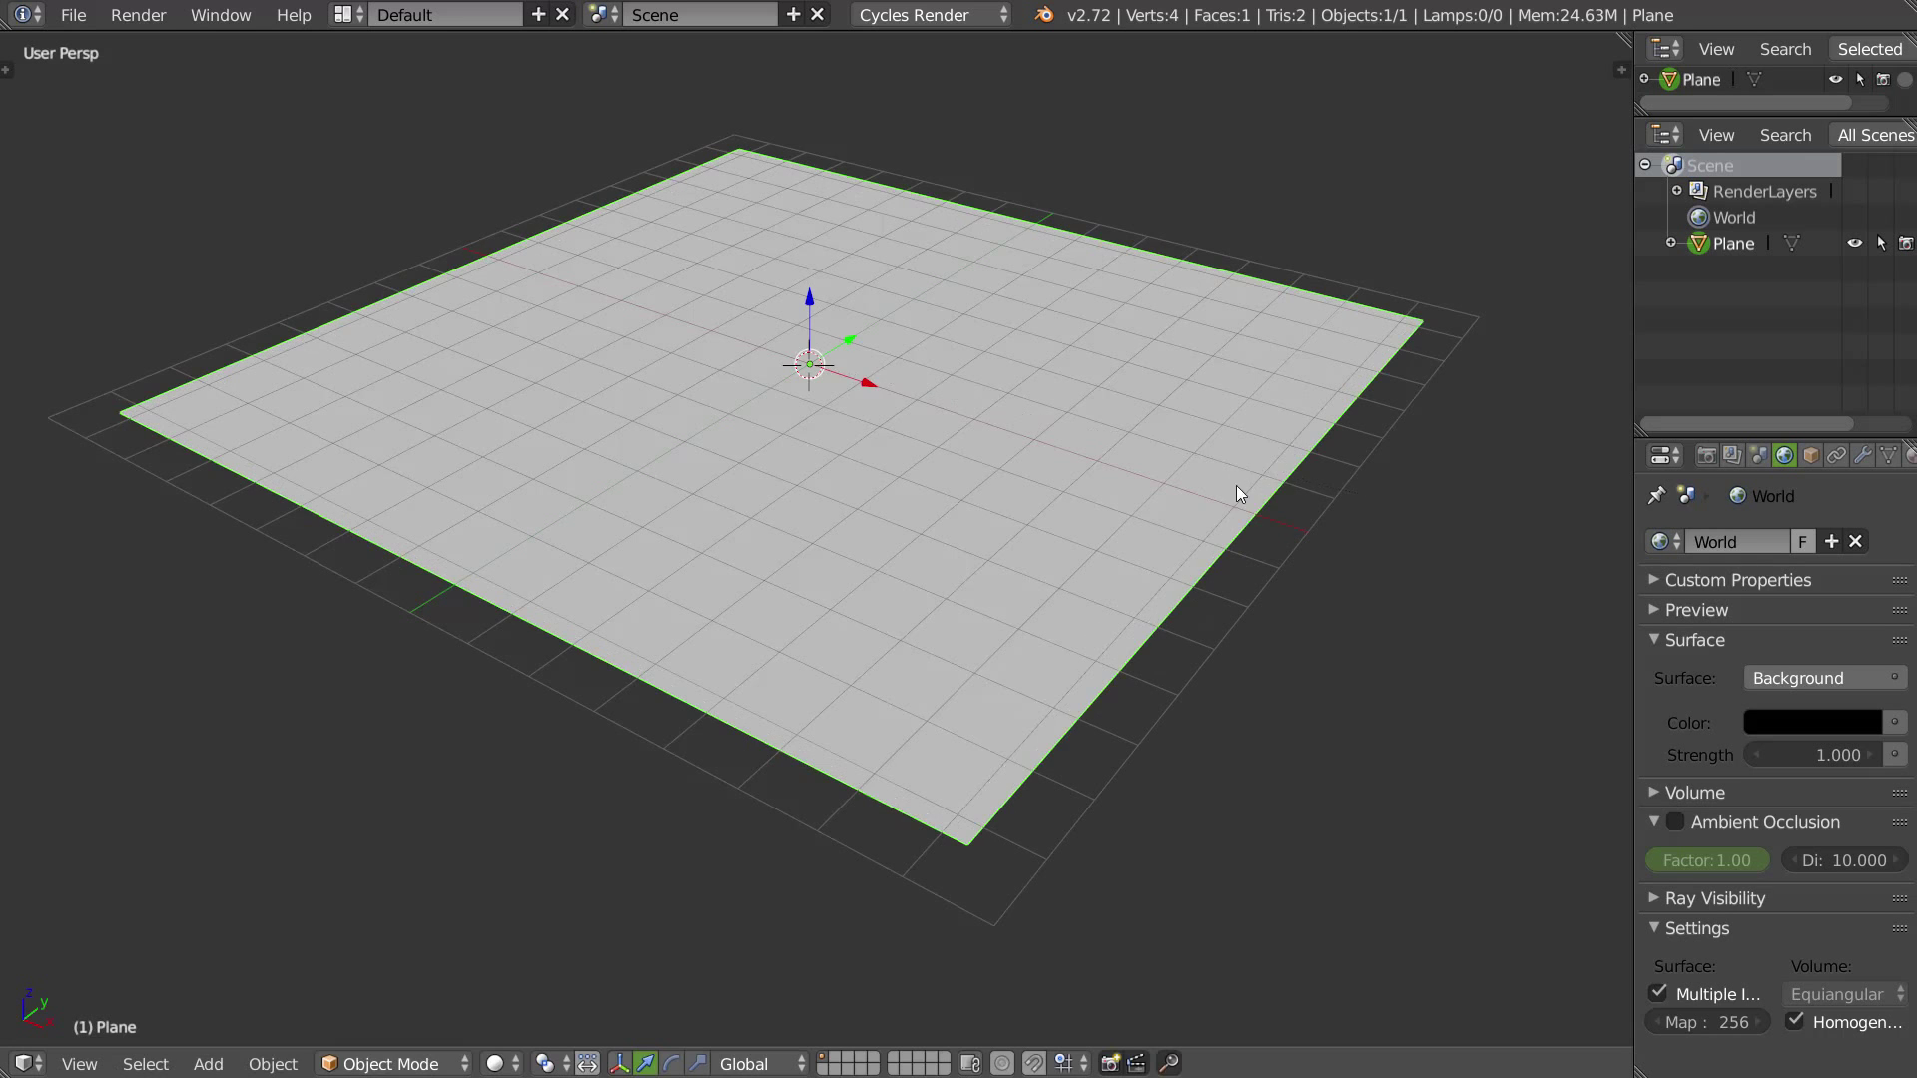
# Step: Add a Monkey mesh at the centre of the plane
pyautogui.rightClick(1005, 496)
pyautogui.click(975, 793)
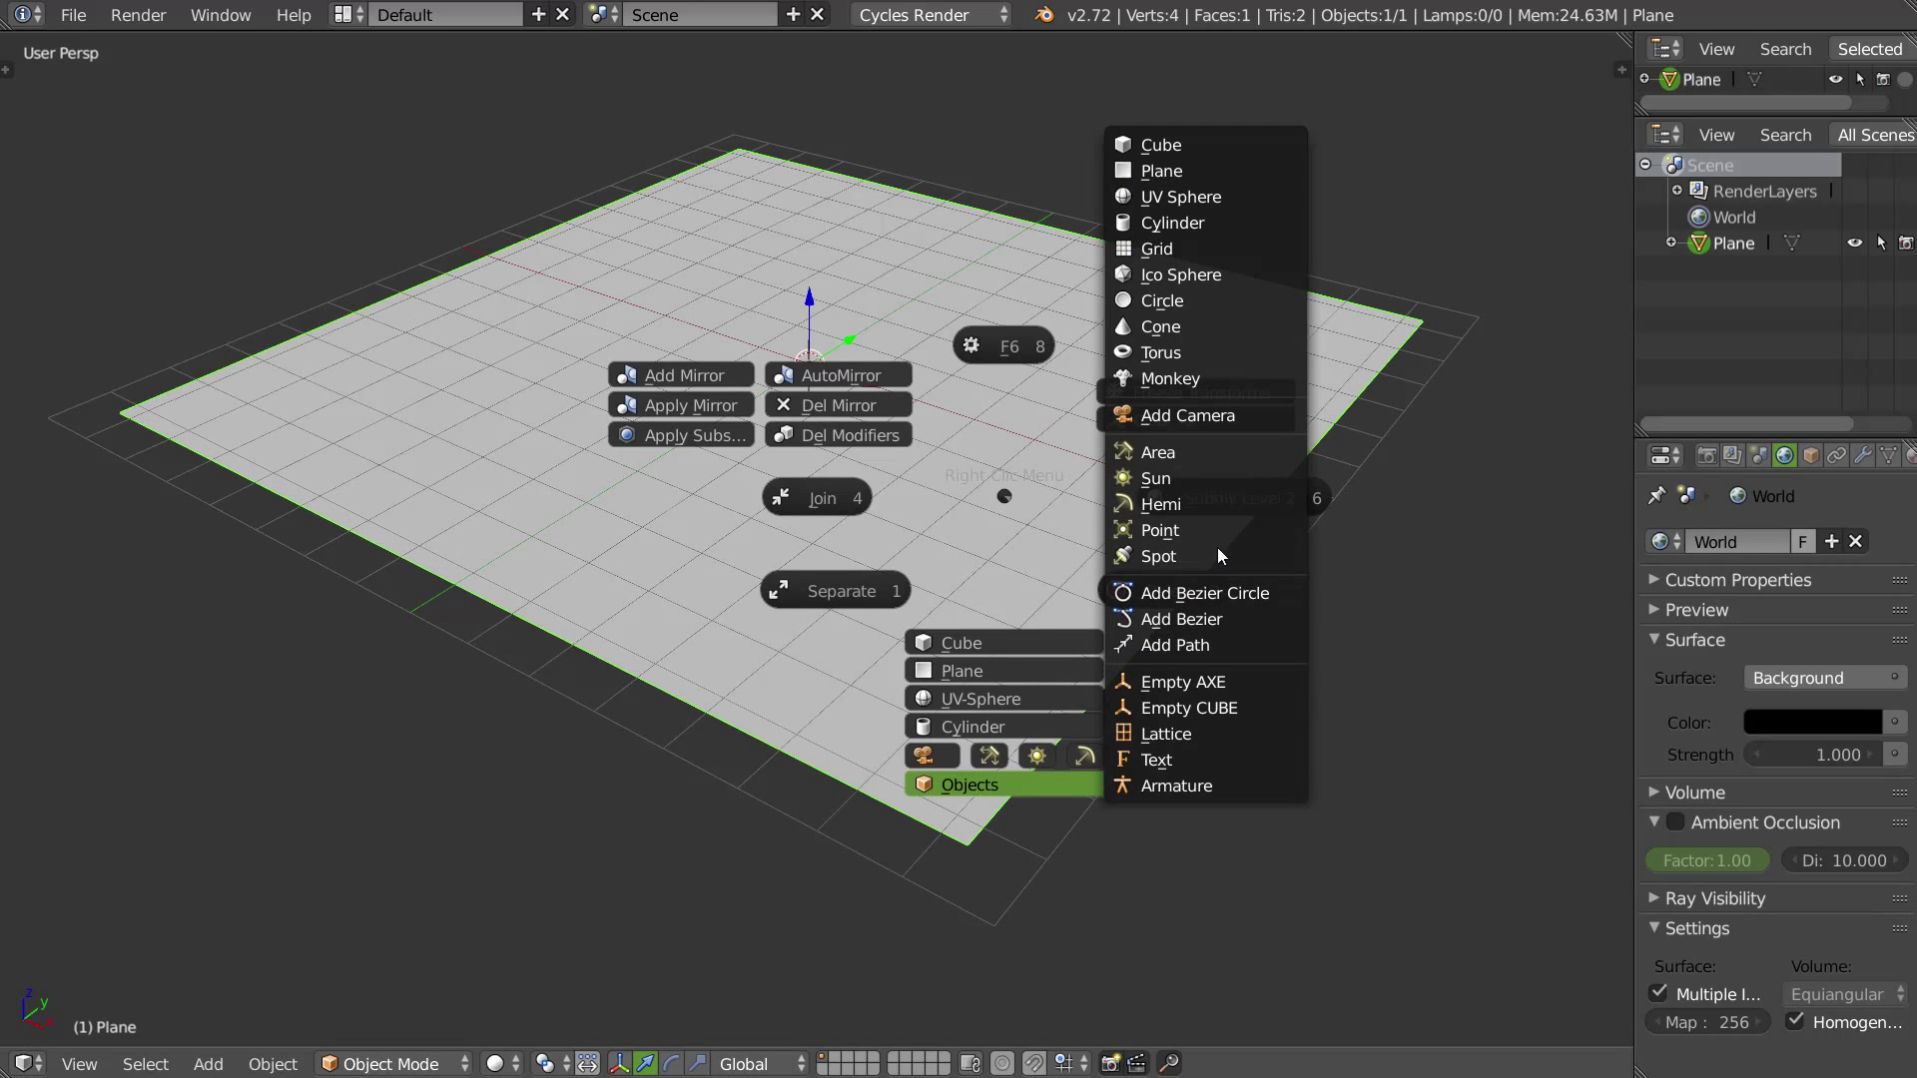
pyautogui.click(1200, 382)
# Step: Switch to the Right view and give the monkey a smooth subdivided surface
pyautogui.moveTo(1133, 393); pyautogui.dragTo(929, 417, button='middle')
pyautogui.press('q')
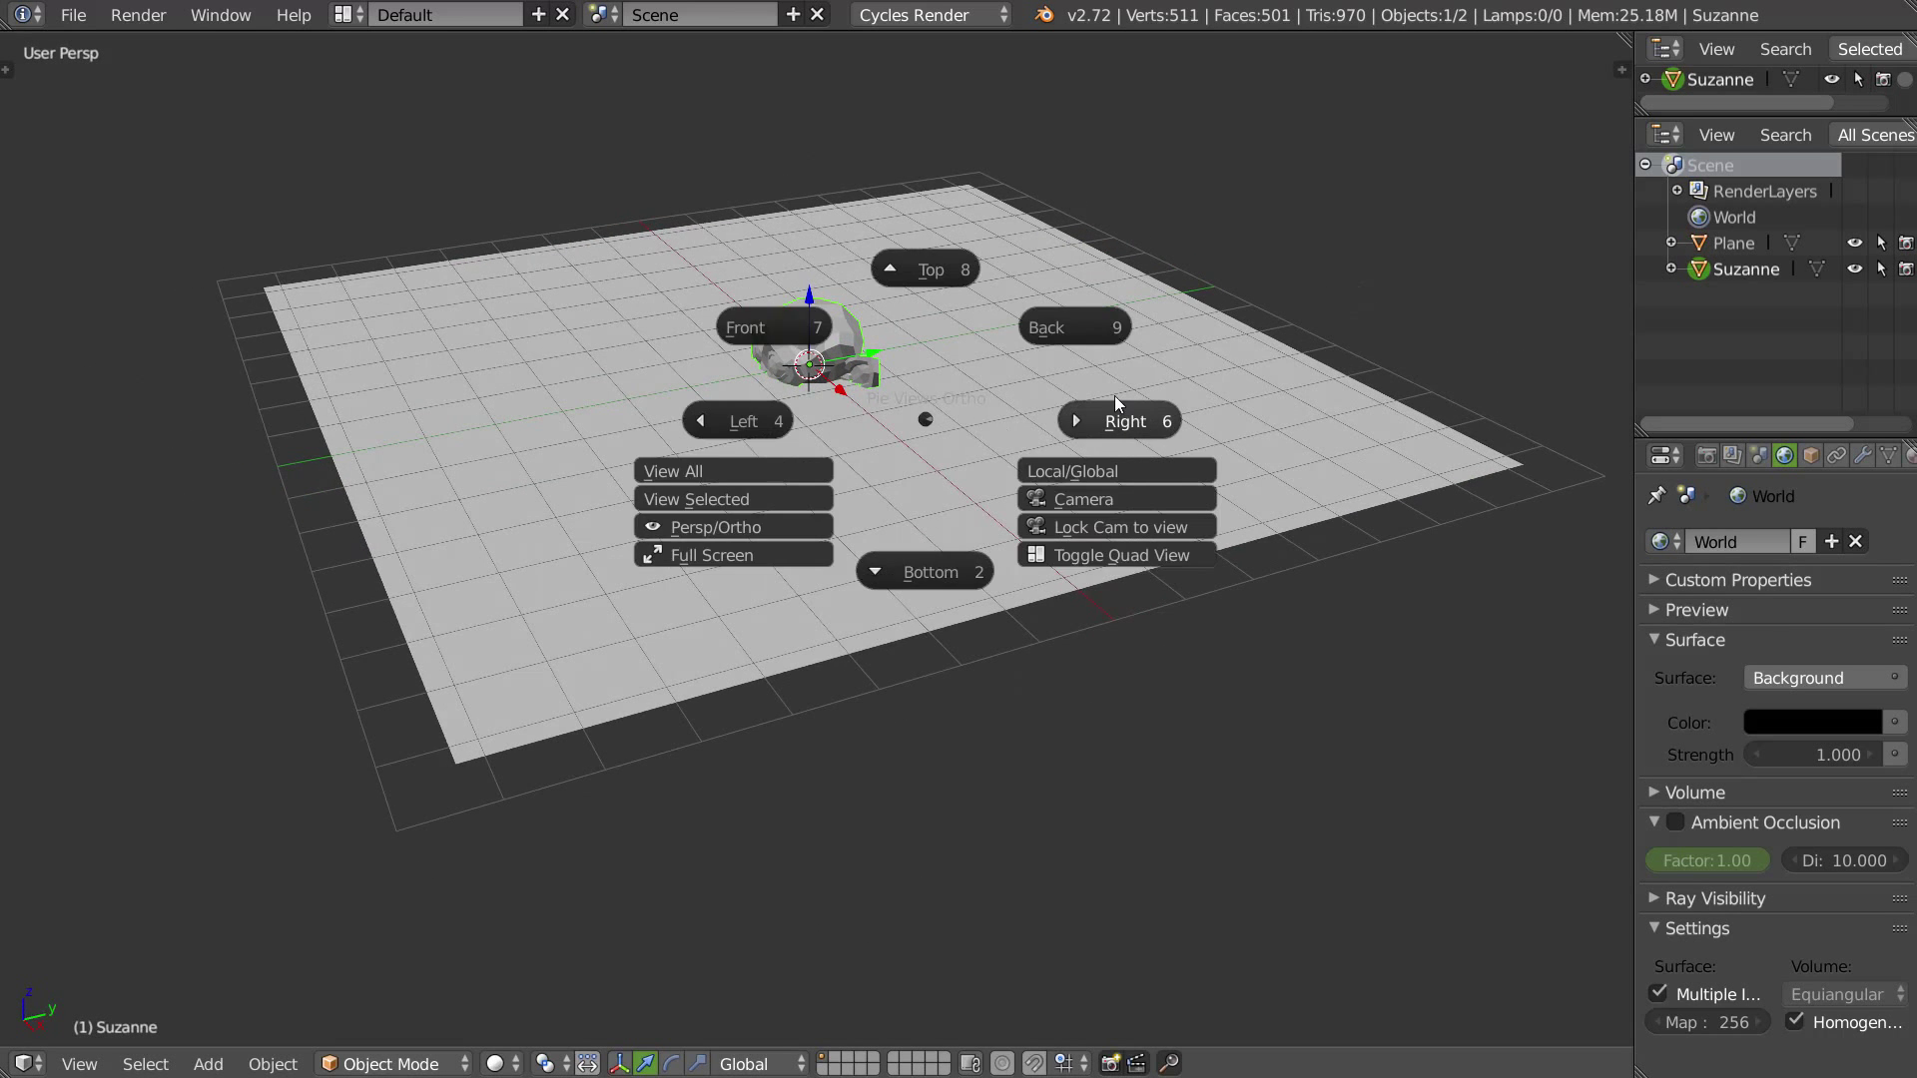
pyautogui.click(1112, 421)
pyautogui.scroll(5, 777, 512)
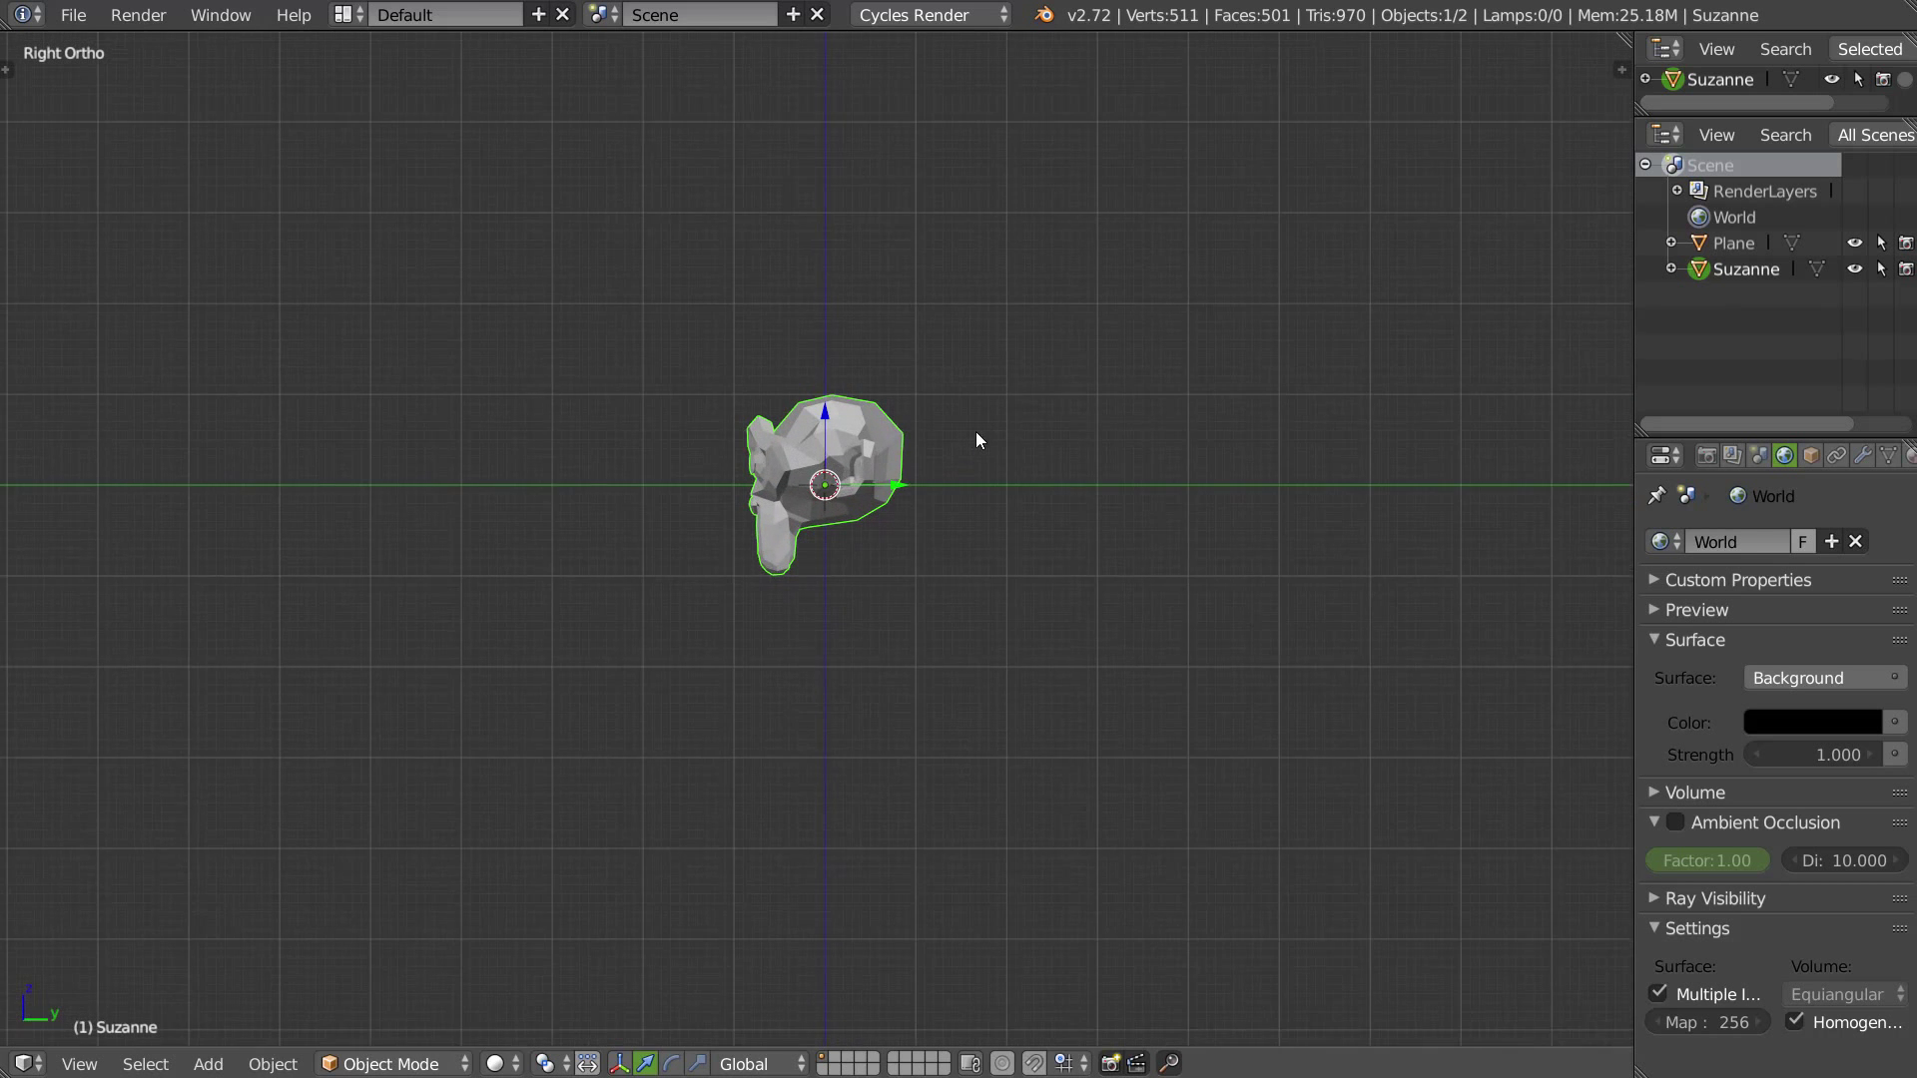
pyautogui.rightClick(1085, 391)
pyautogui.click(1266, 396)
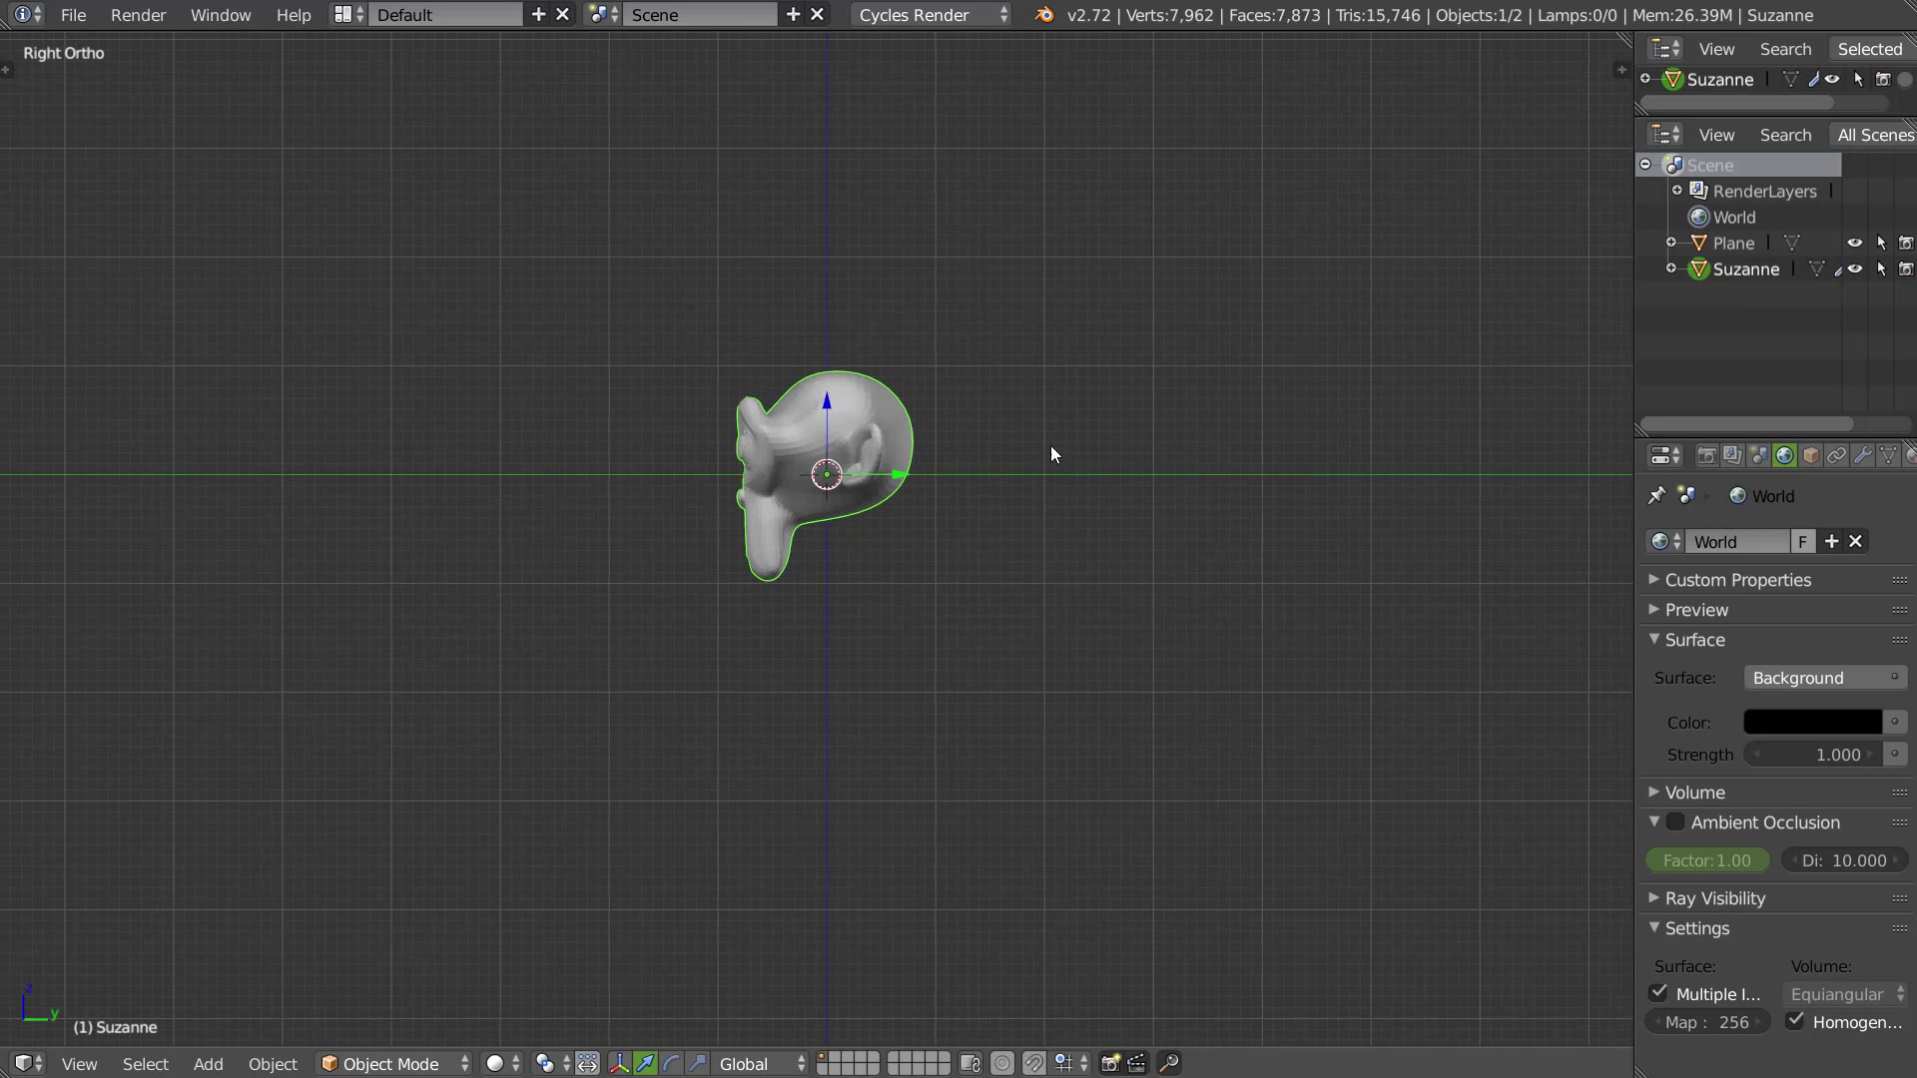
# Step: Tilt the monkey backwards by about 33 degrees in the Right view
pyautogui.press('r')
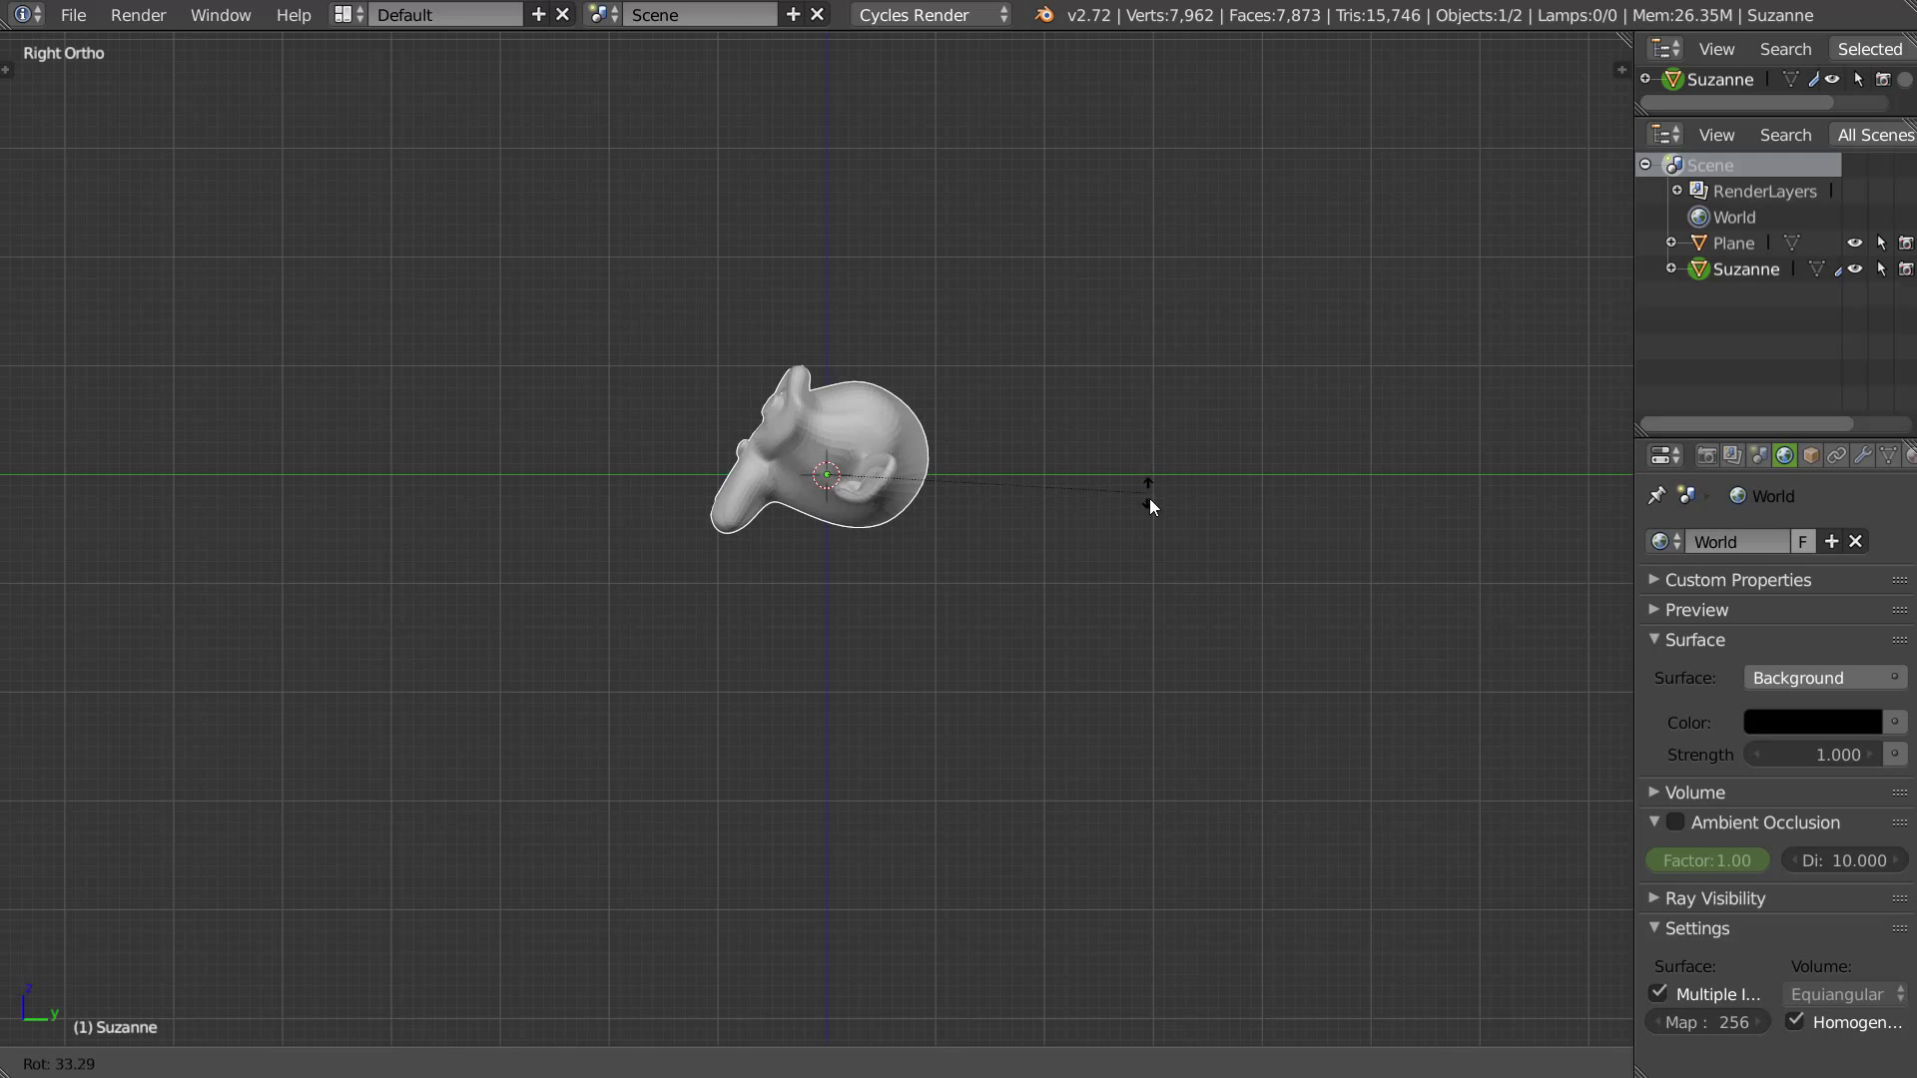
pyautogui.click(1120, 491)
pyautogui.press('z')
pyautogui.click(935, 582)
# Step: Raise the monkey about 0.49 along Z and fine-tune its tilt so chin and head rest on the ground line
pyautogui.scroll(5, 973, 393)
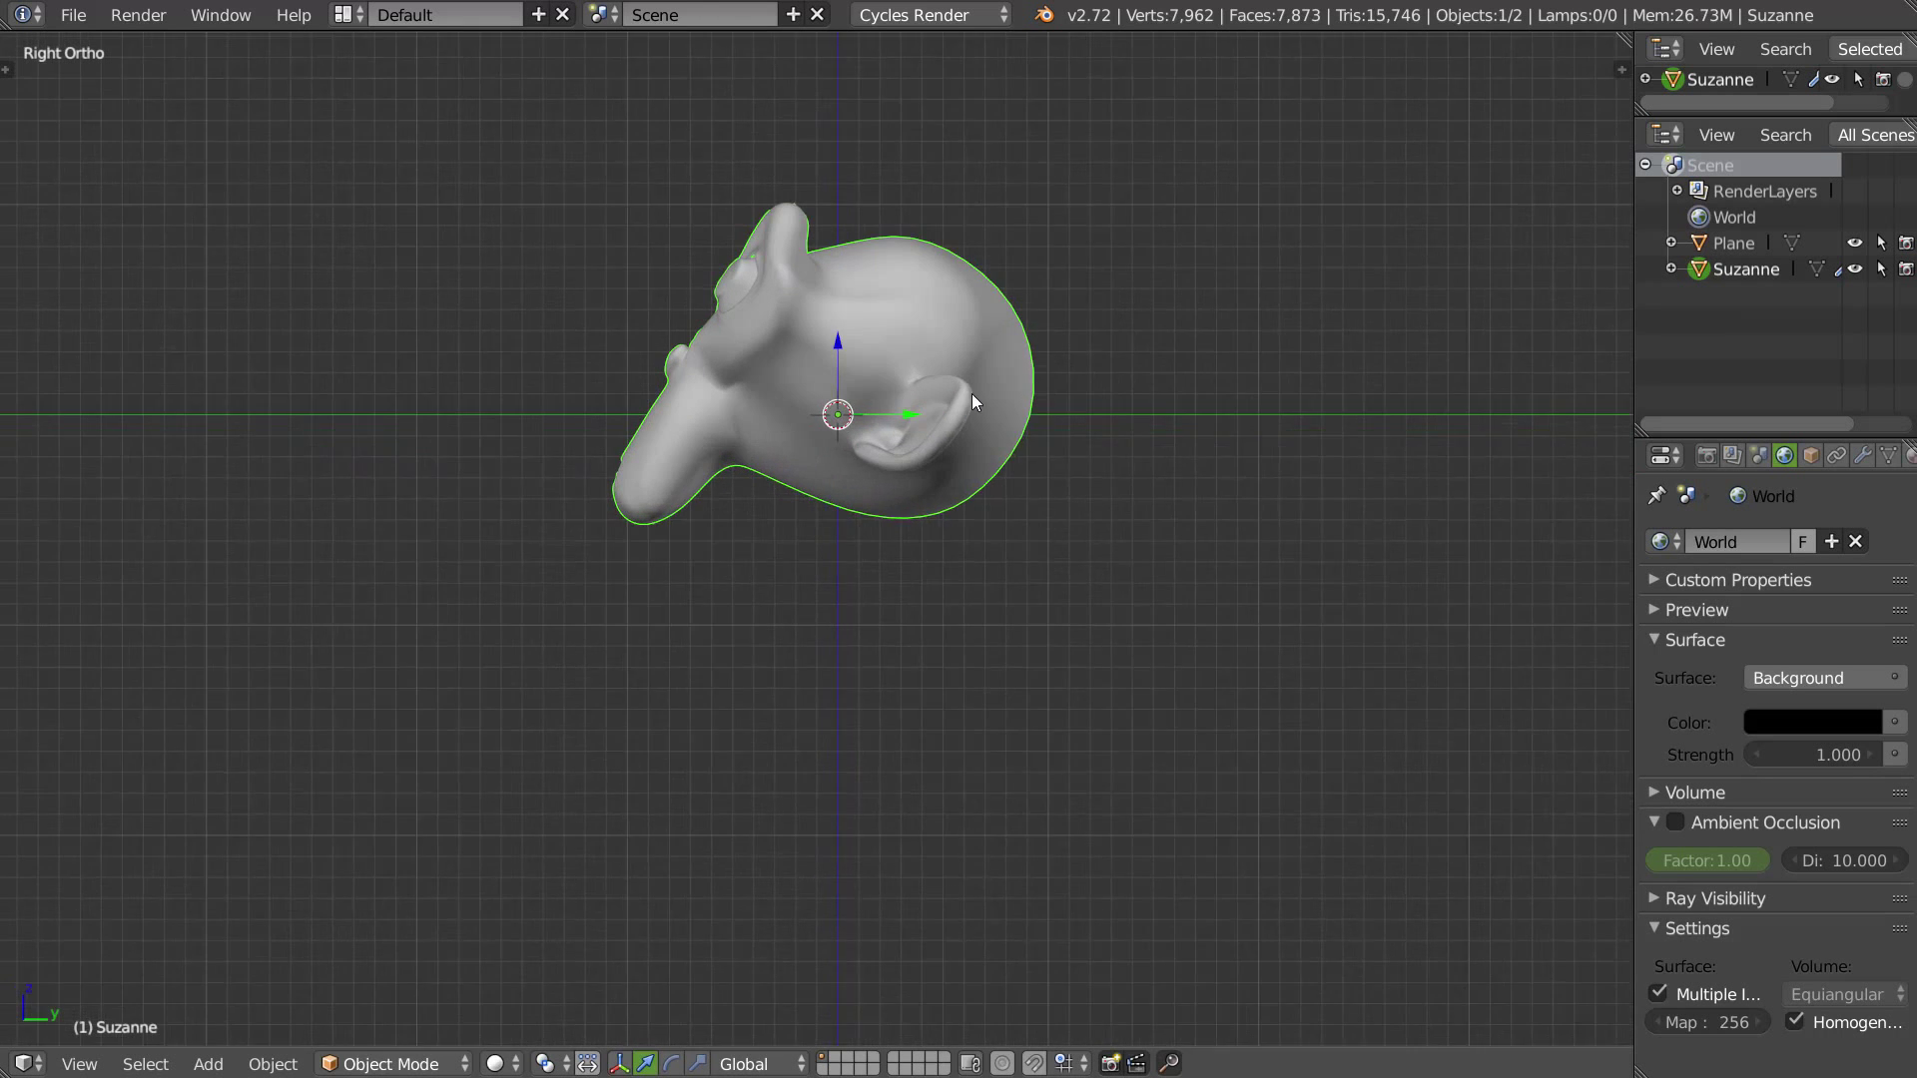
pyautogui.press('g')
pyautogui.press('z')
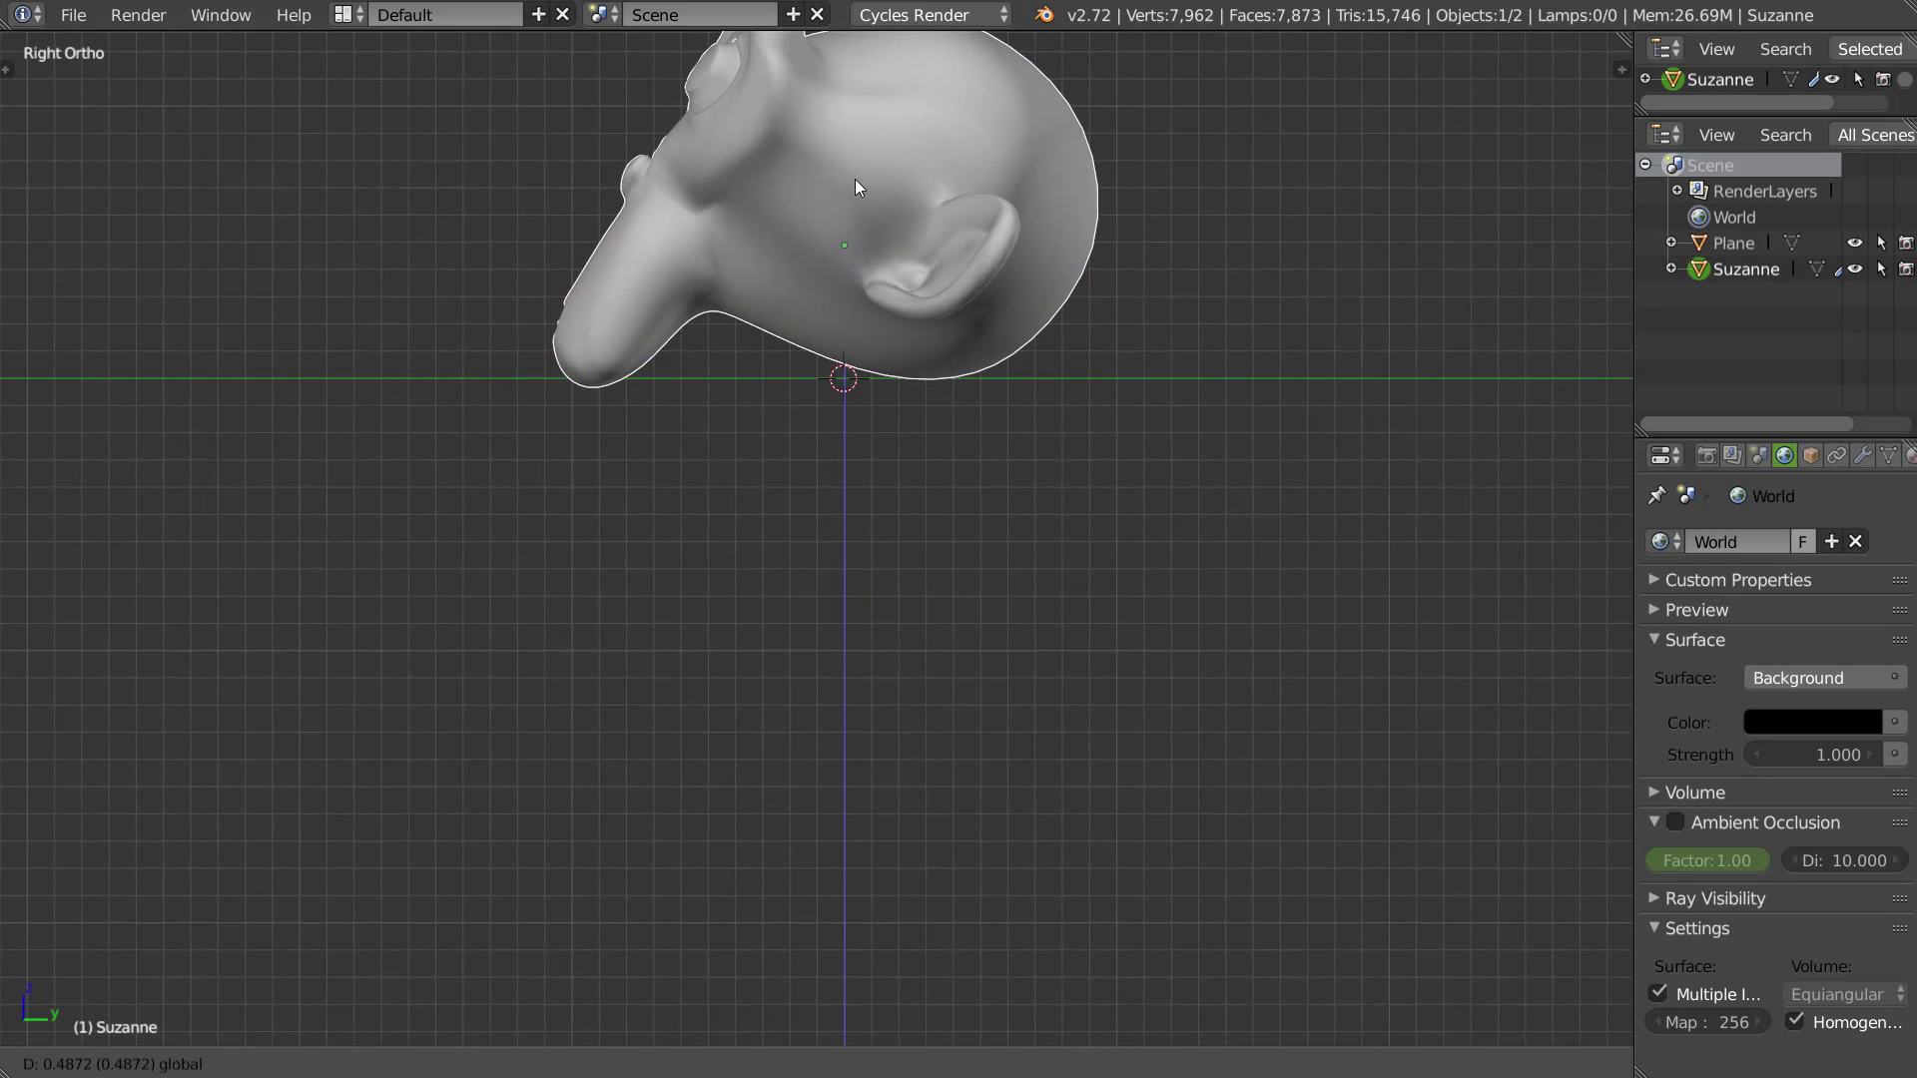
pyautogui.click(956, 196)
pyautogui.press('r')
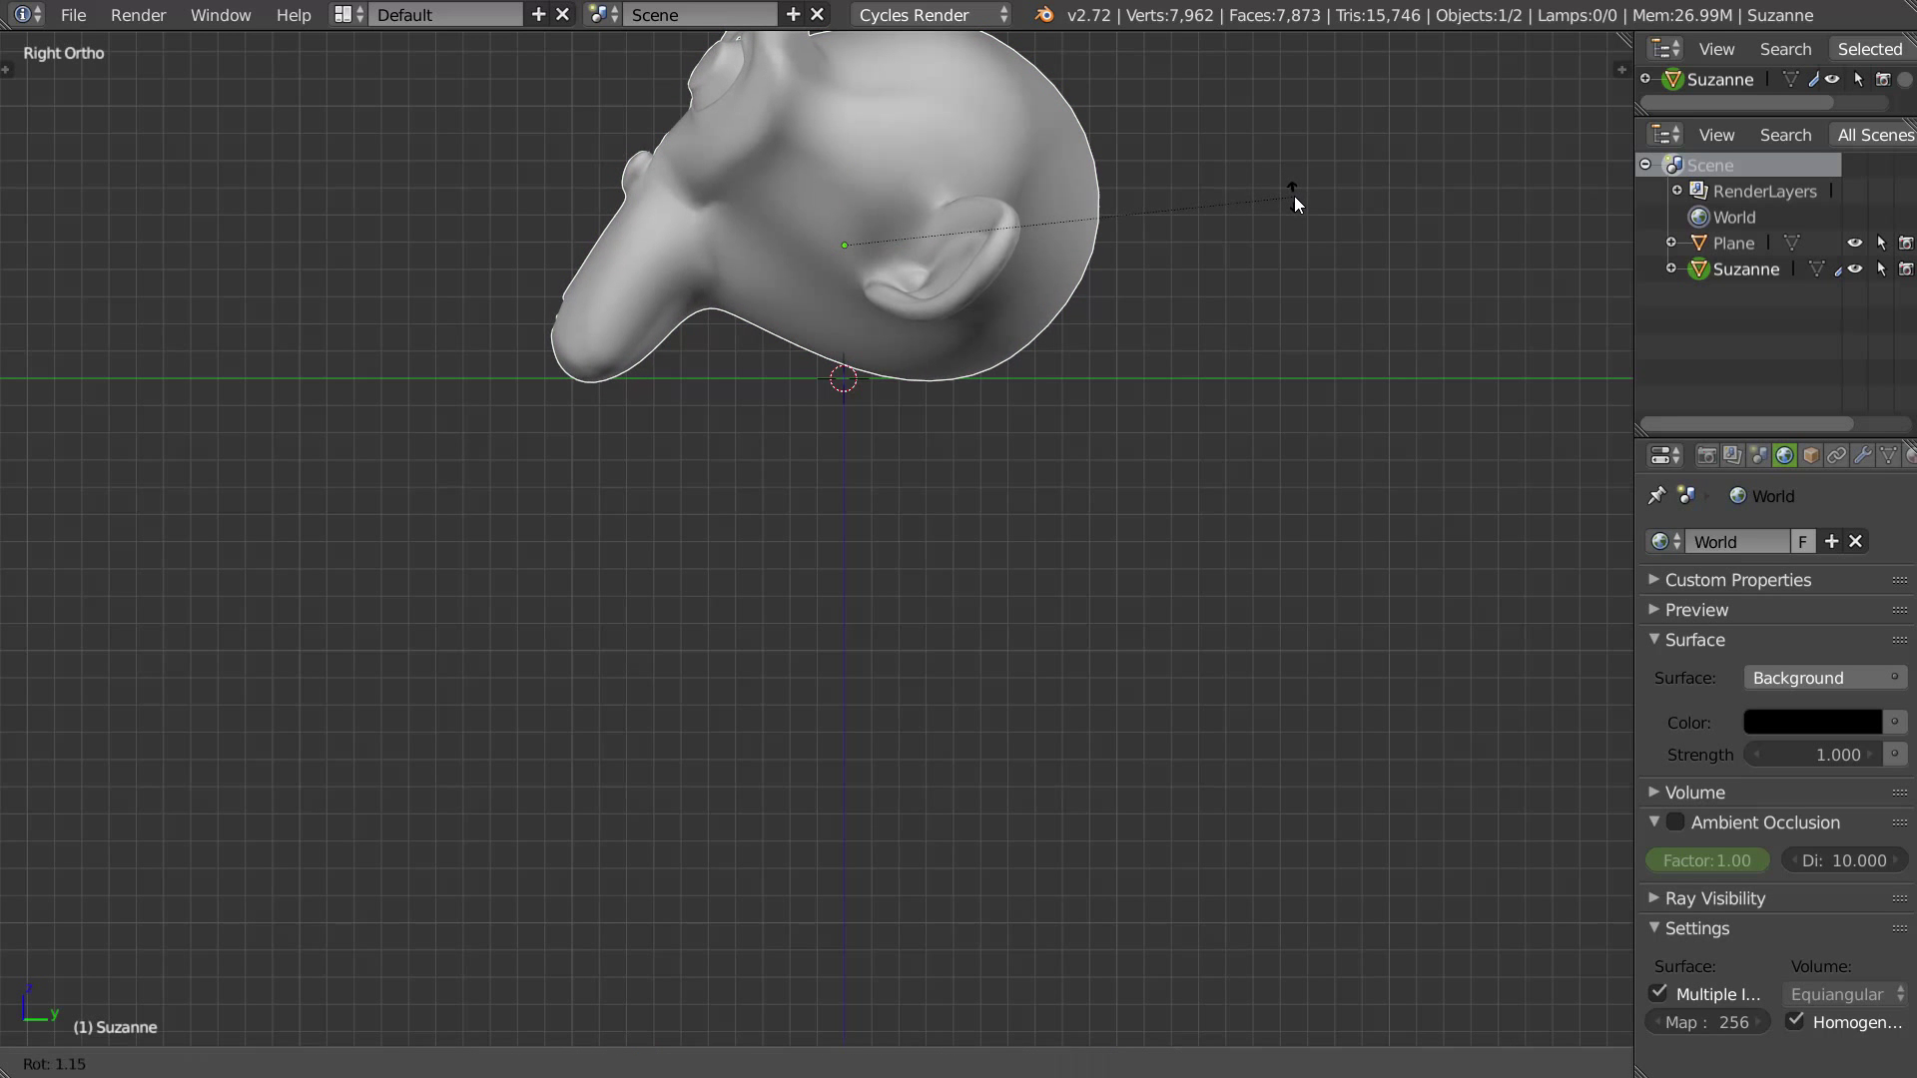
pyautogui.click(1295, 198)
pyautogui.press('r')
pyautogui.click(848, 176)
# Step: Split the 3D view horizontally and turn one of the two areas into a Node Editor
pyautogui.moveTo(848, 177); pyautogui.dragTo(1134, 431, button='middle')
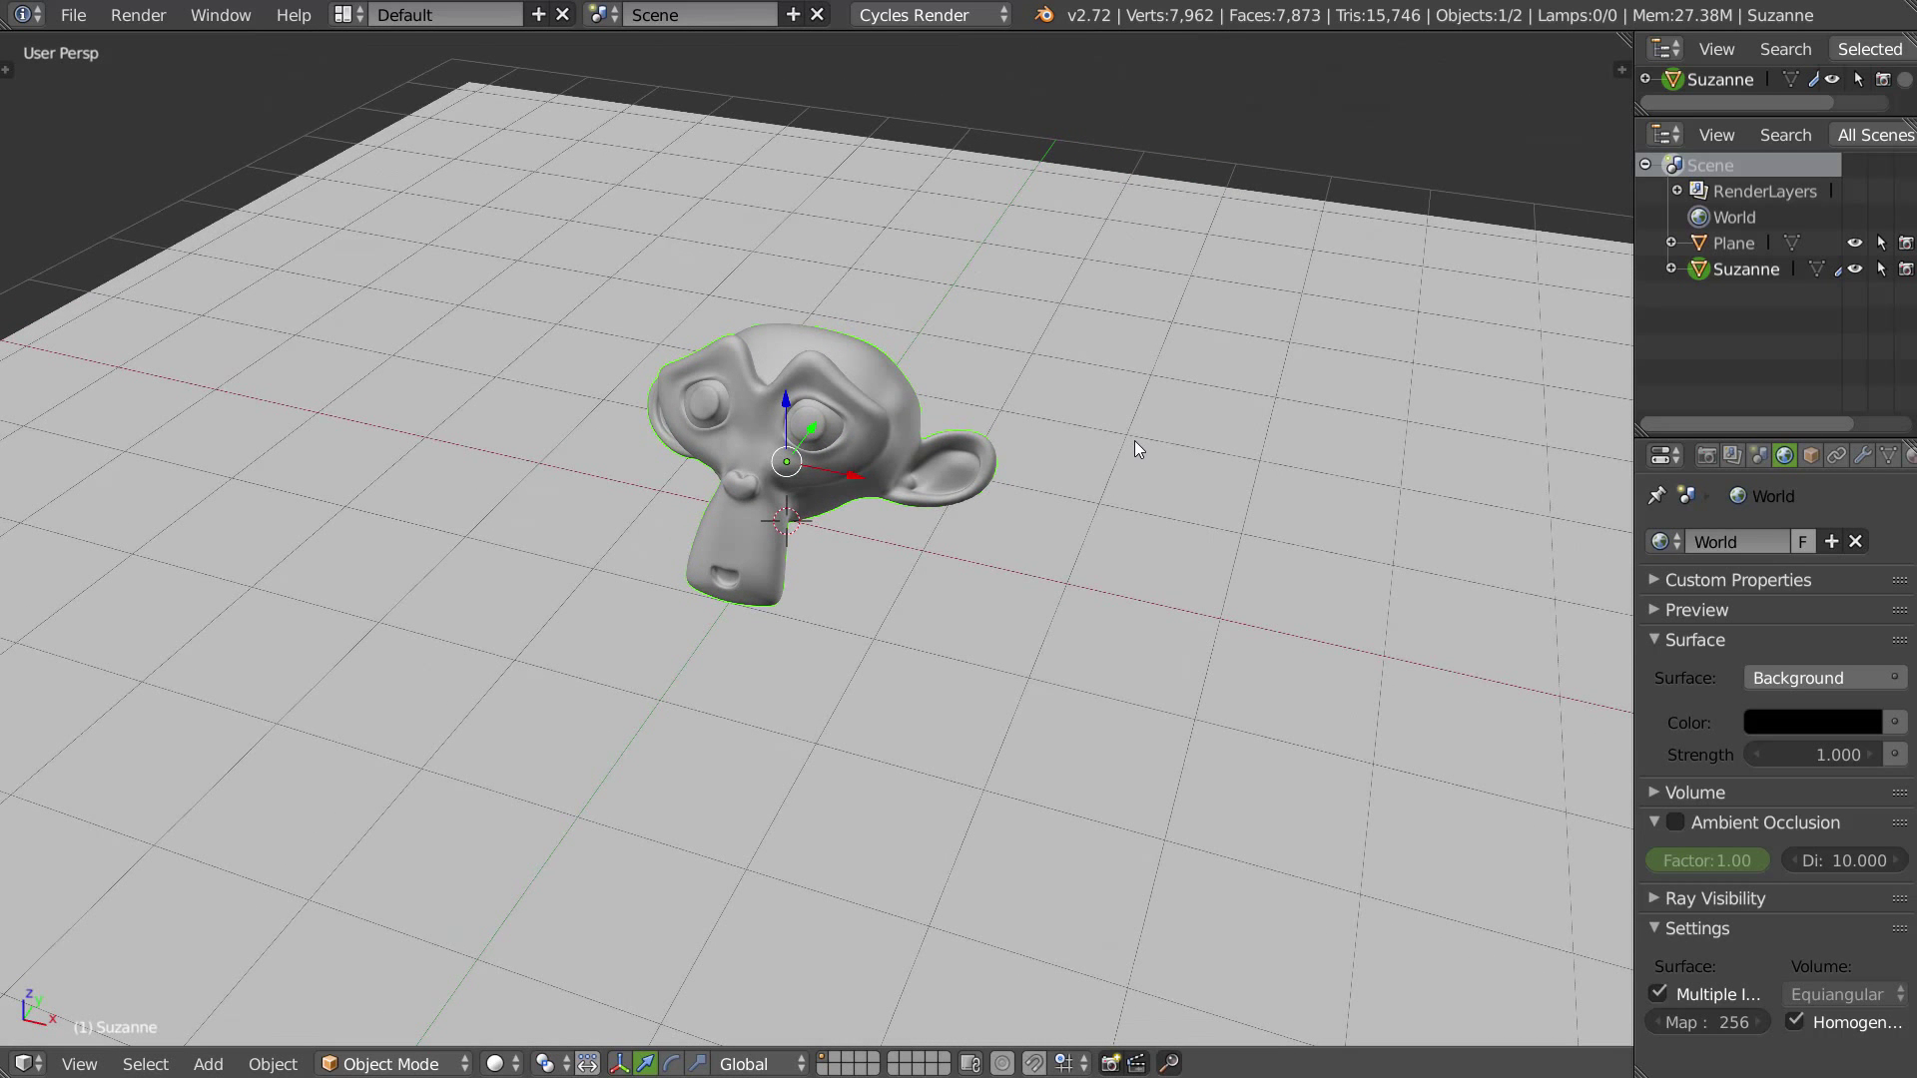
pyautogui.hotkey('ctrl', 'alt', 's')
pyautogui.click(1267, 543)
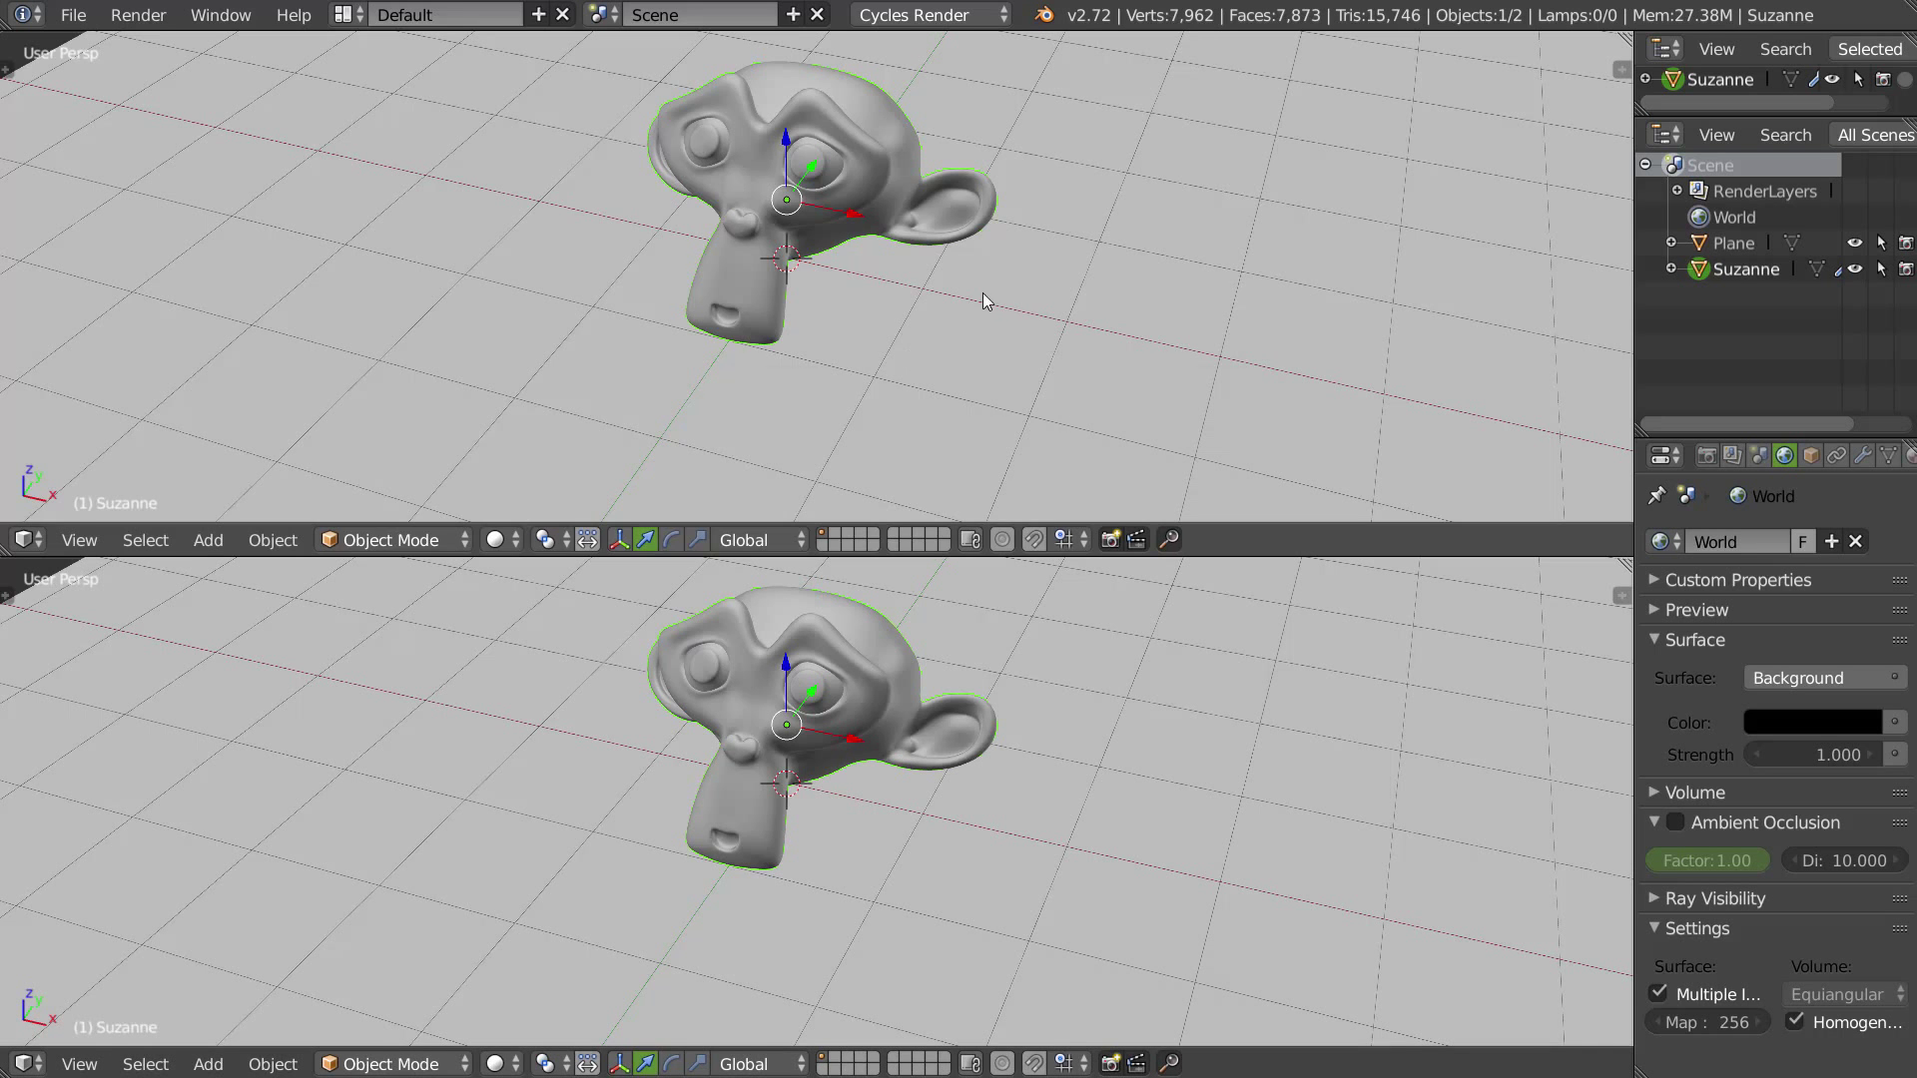
pyautogui.hotkey('shift', 'F3')
pyautogui.press('Home')
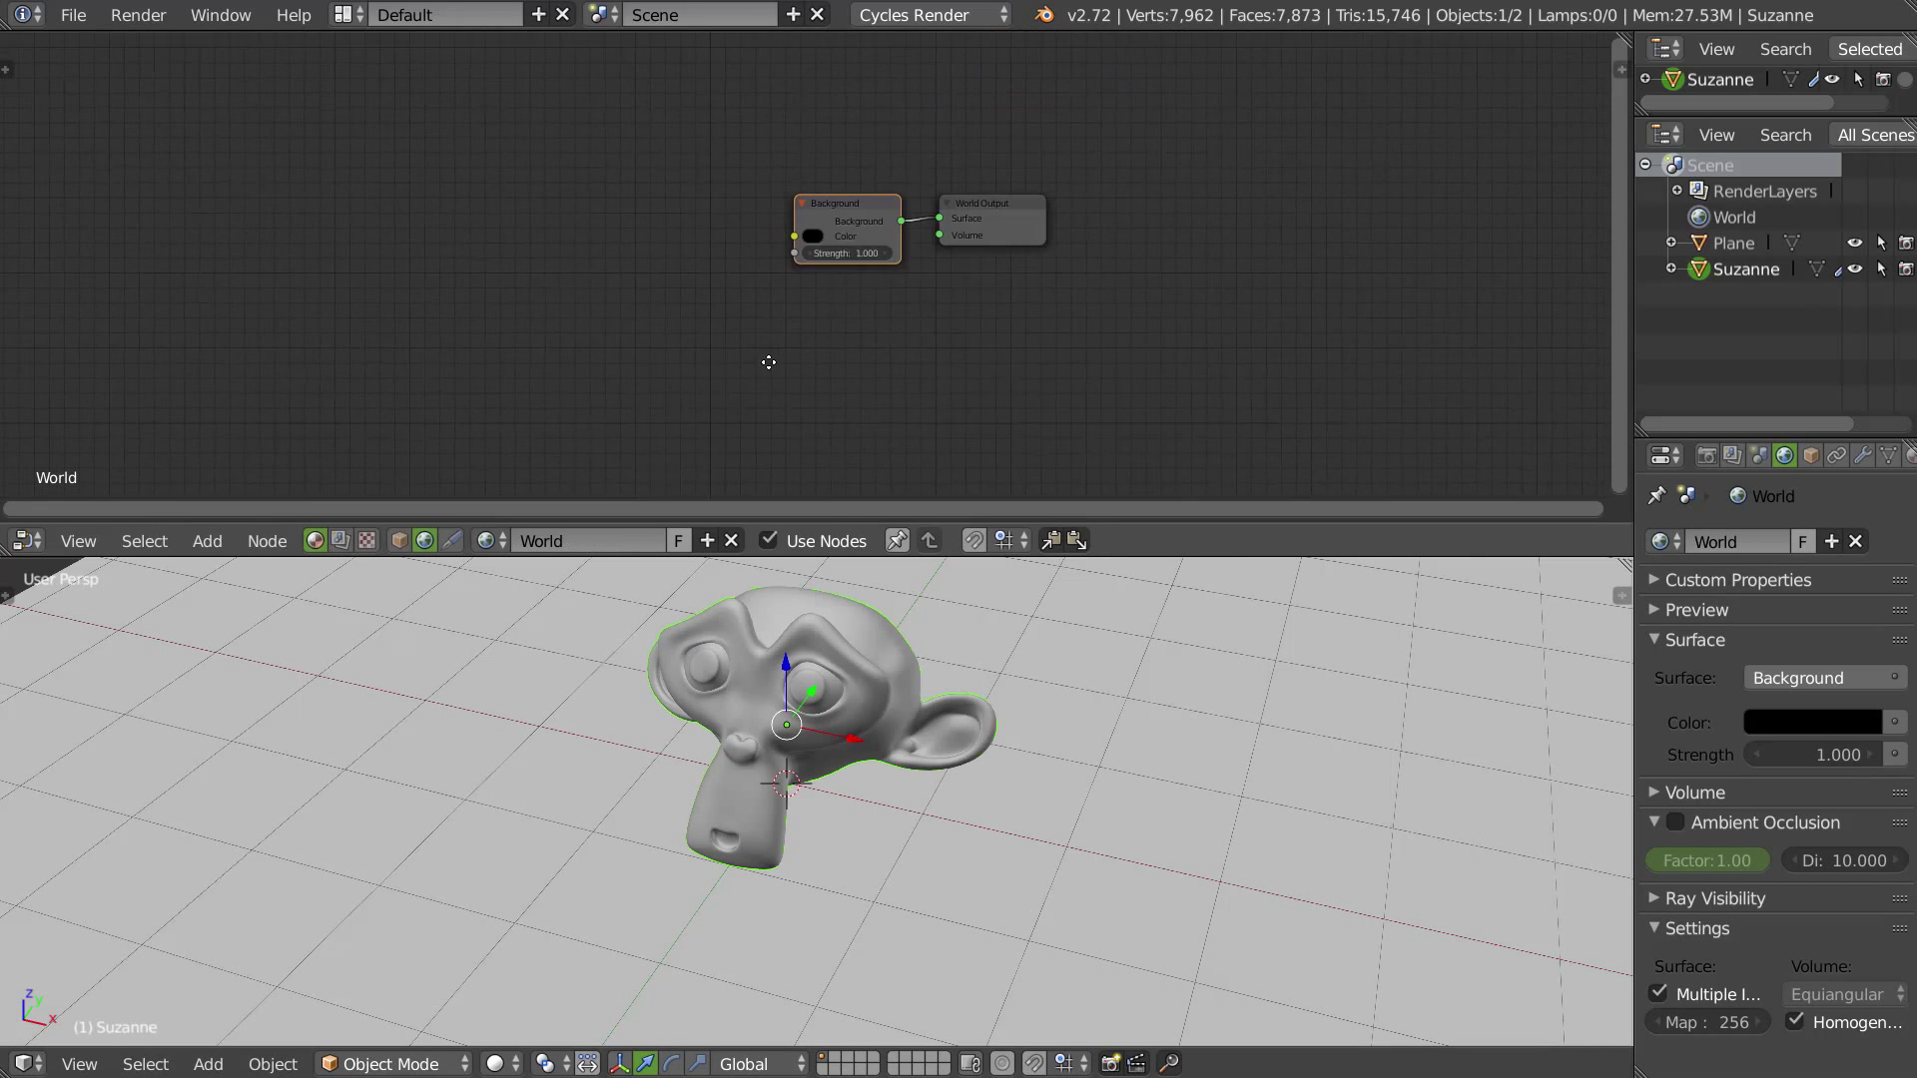
# Step: Show the object's shader nodes and create a new material for the monkey
pyautogui.click(402, 541)
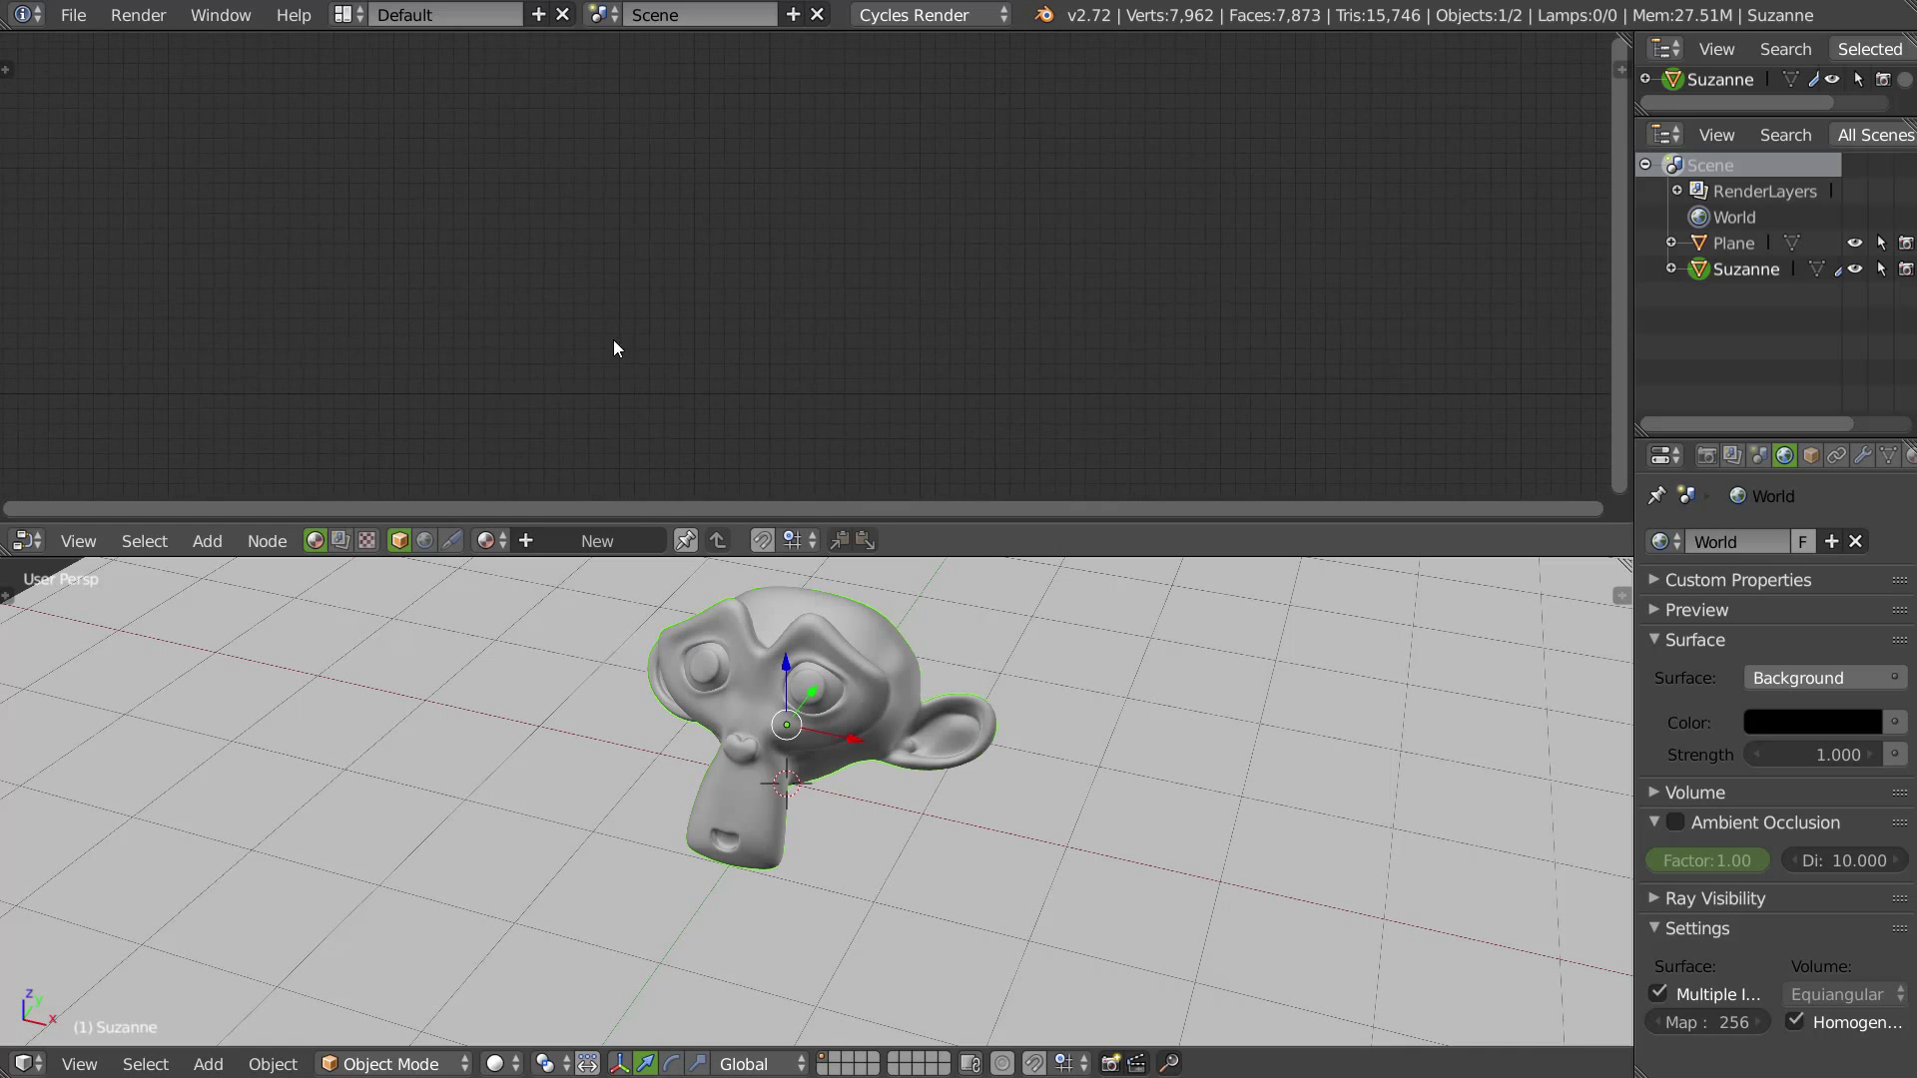
pyautogui.click(1908, 455)
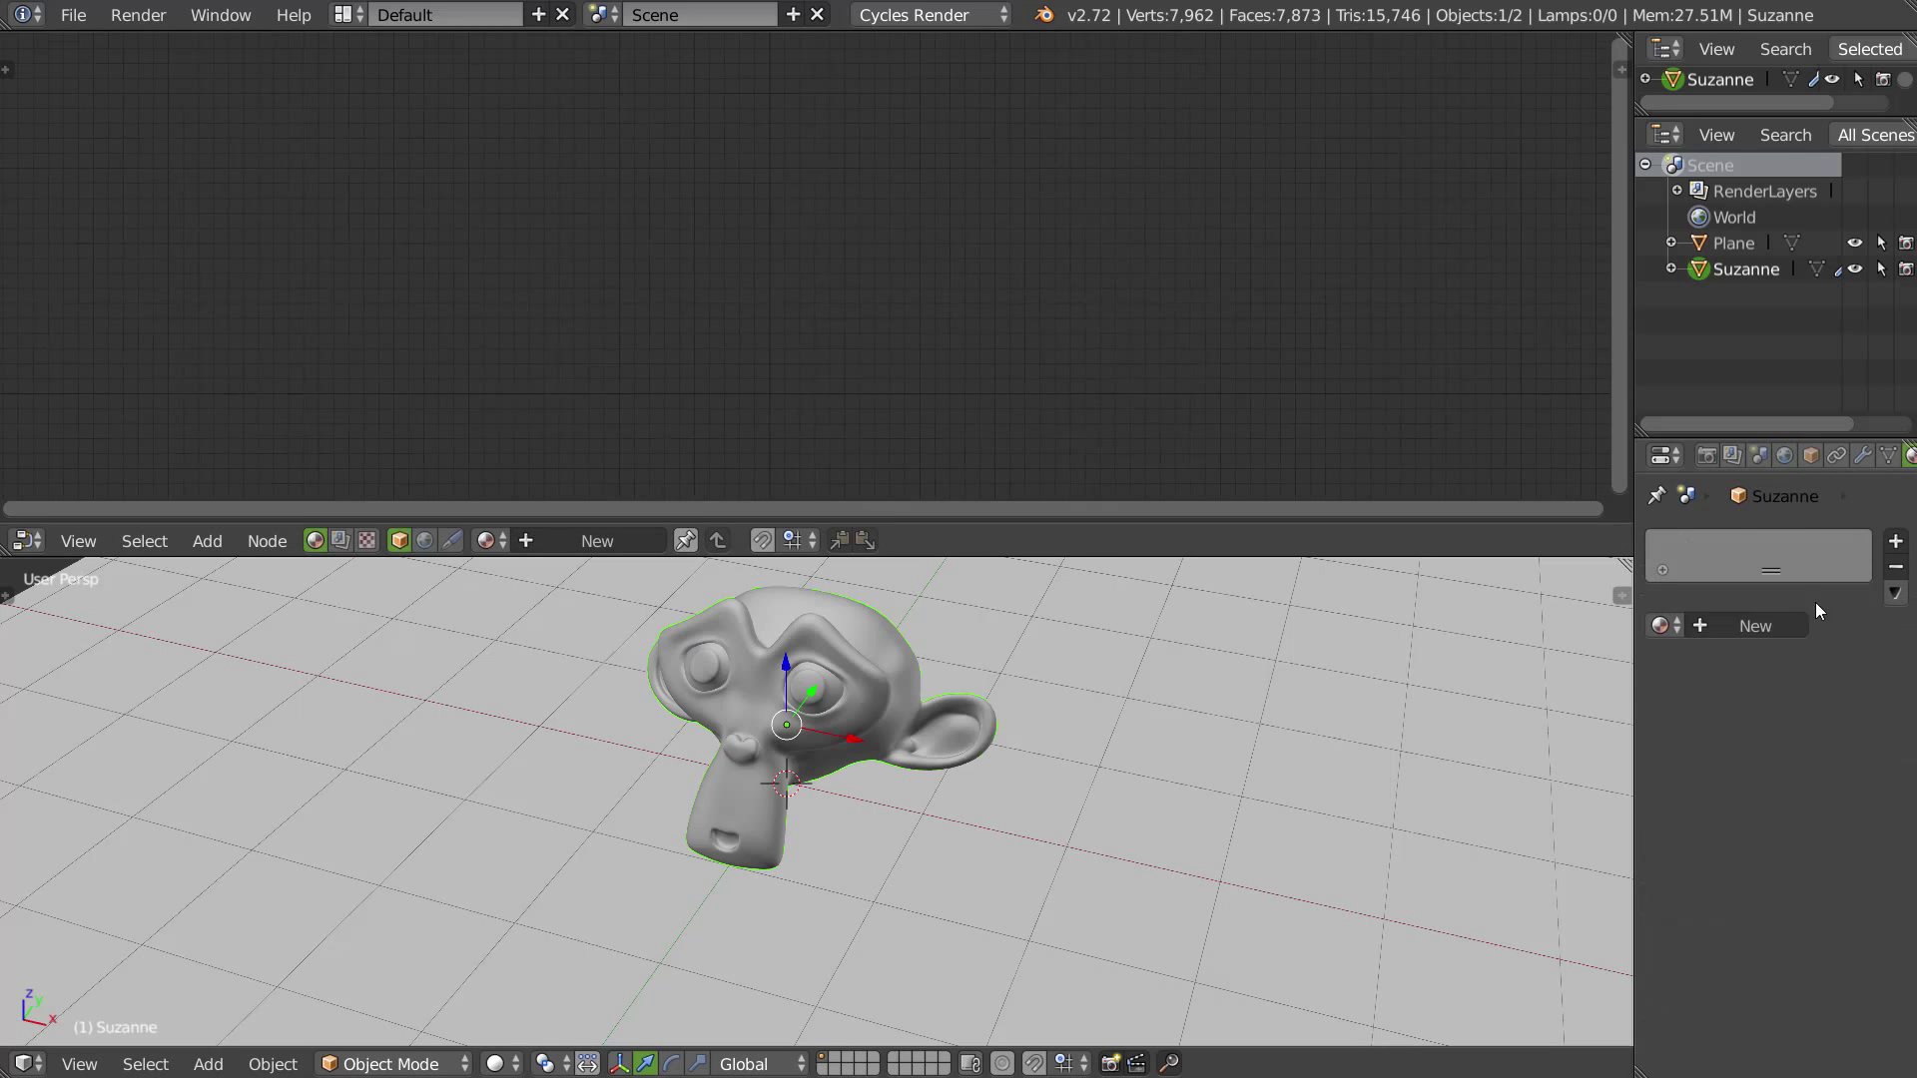
pyautogui.click(1729, 625)
# Step: Add a Layer Weight node above the Diffuse BSDF and move the Diffuse BSDF away from the Material Output
pyautogui.keyDown('ctrl'); pyautogui.moveTo(651, 310); pyautogui.dragTo(689, 338, button='middle'); pyautogui.keyUp('ctrl')
pyautogui.press('t')
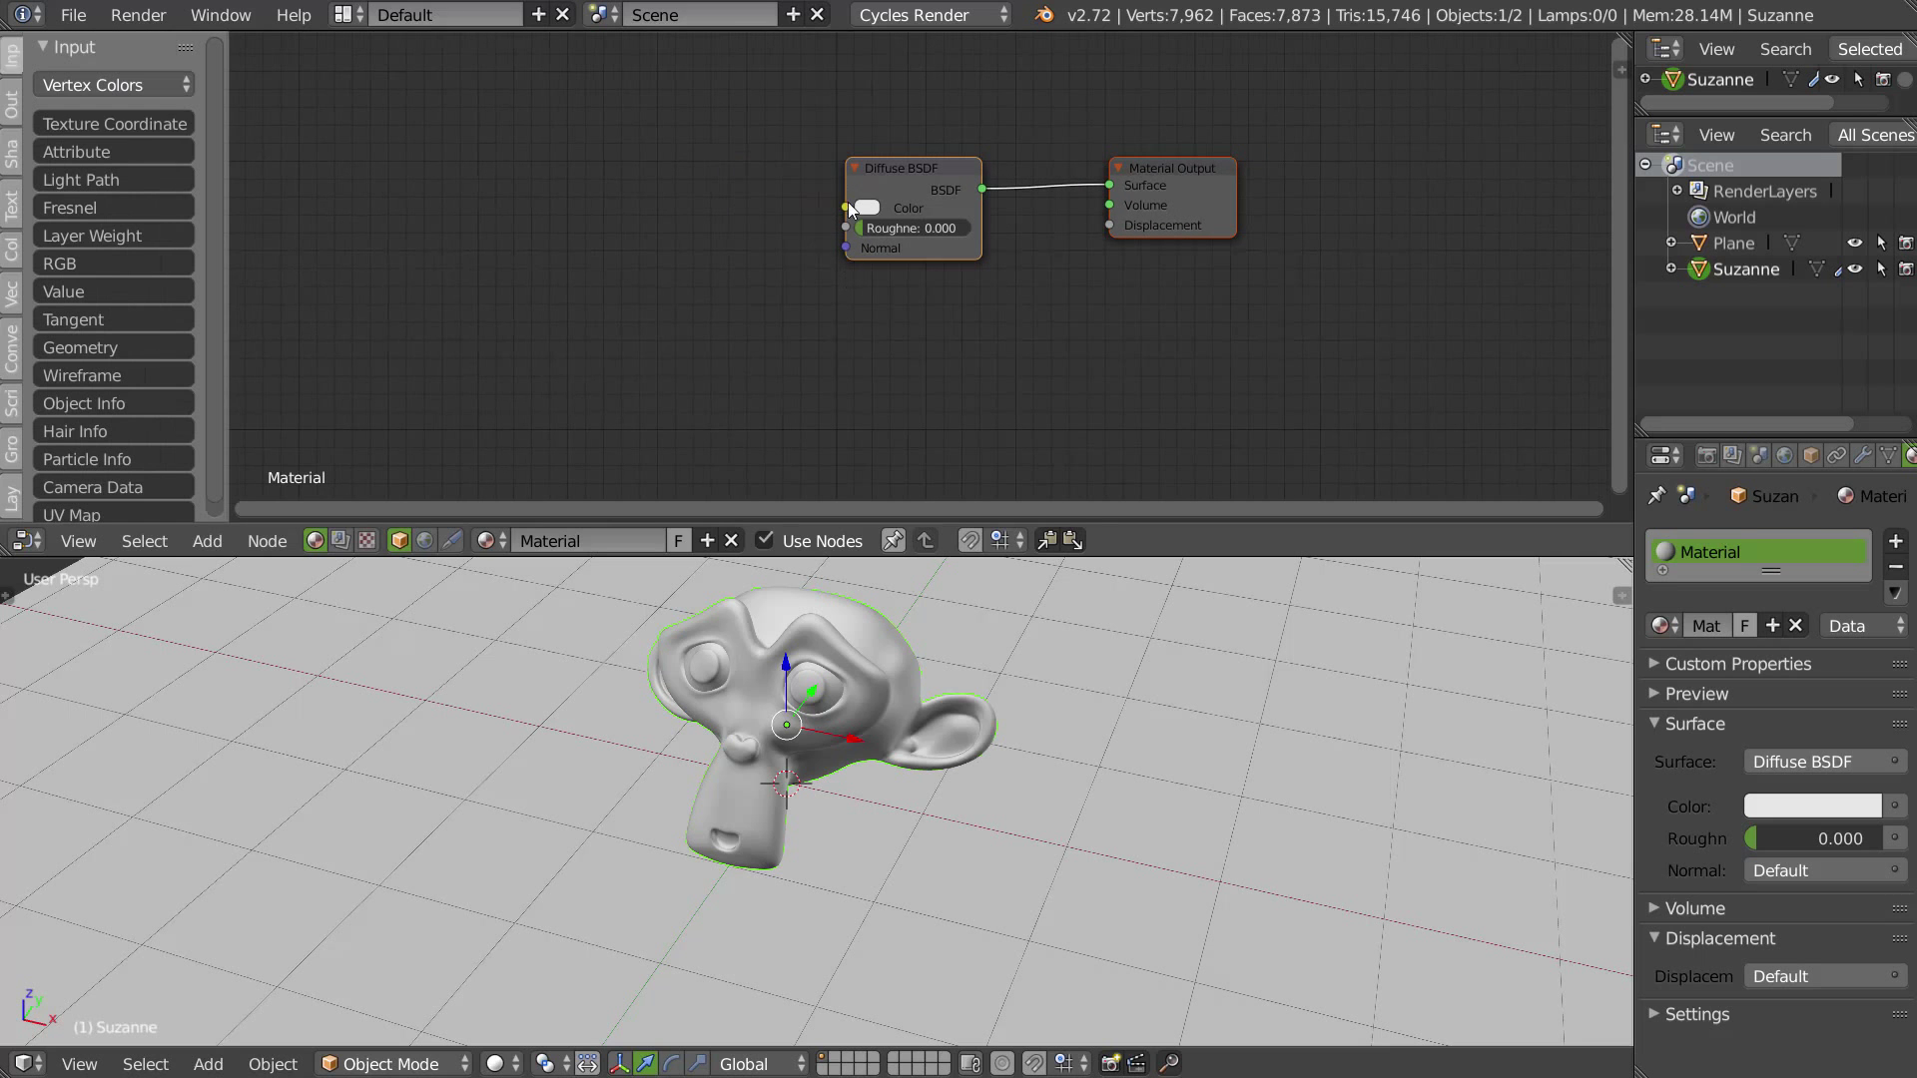
pyautogui.click(80, 234)
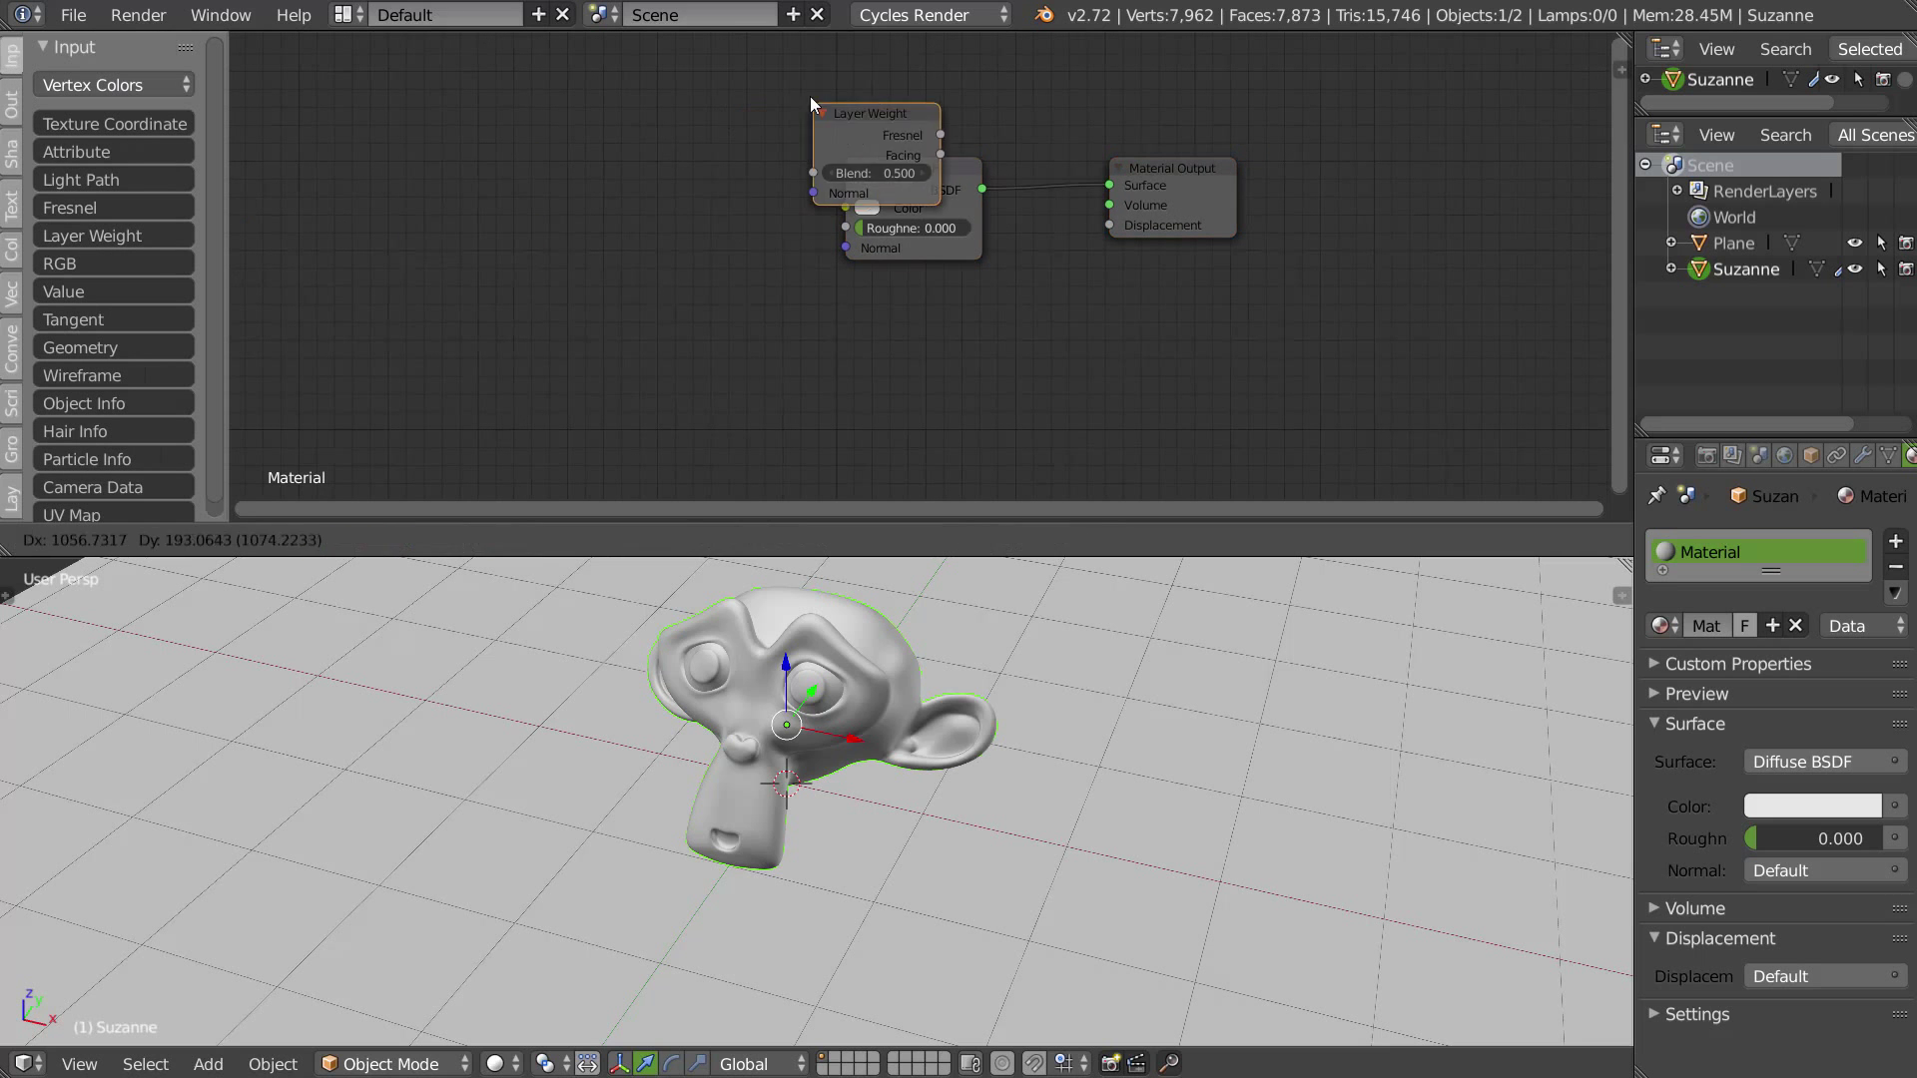
pyautogui.click(699, 18)
pyautogui.moveTo(878, 178); pyautogui.dragTo(640, 260)
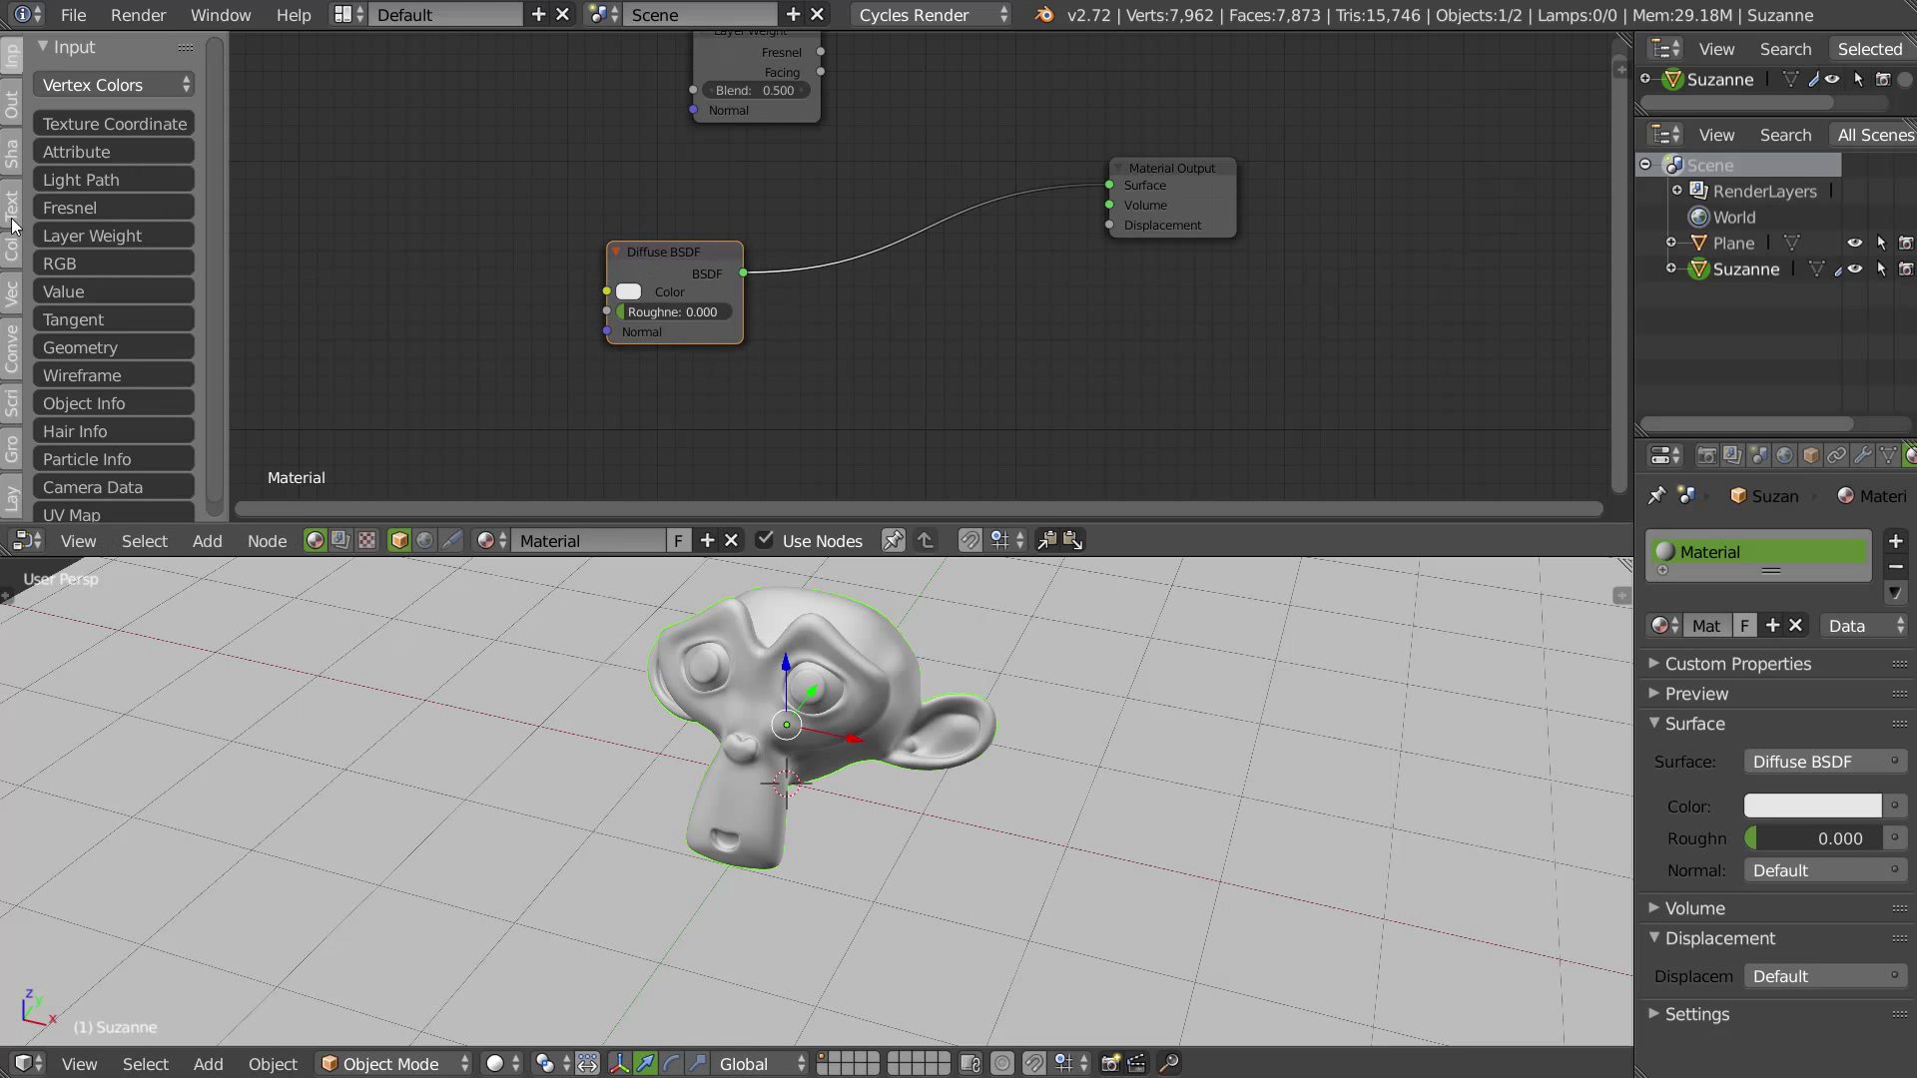
# Step: Insert a Mix Shader between the Diffuse BSDF and Material Output, and connect a new Glossy BSDF to its second shader input
pyautogui.click(12, 155)
pyautogui.click(93, 84)
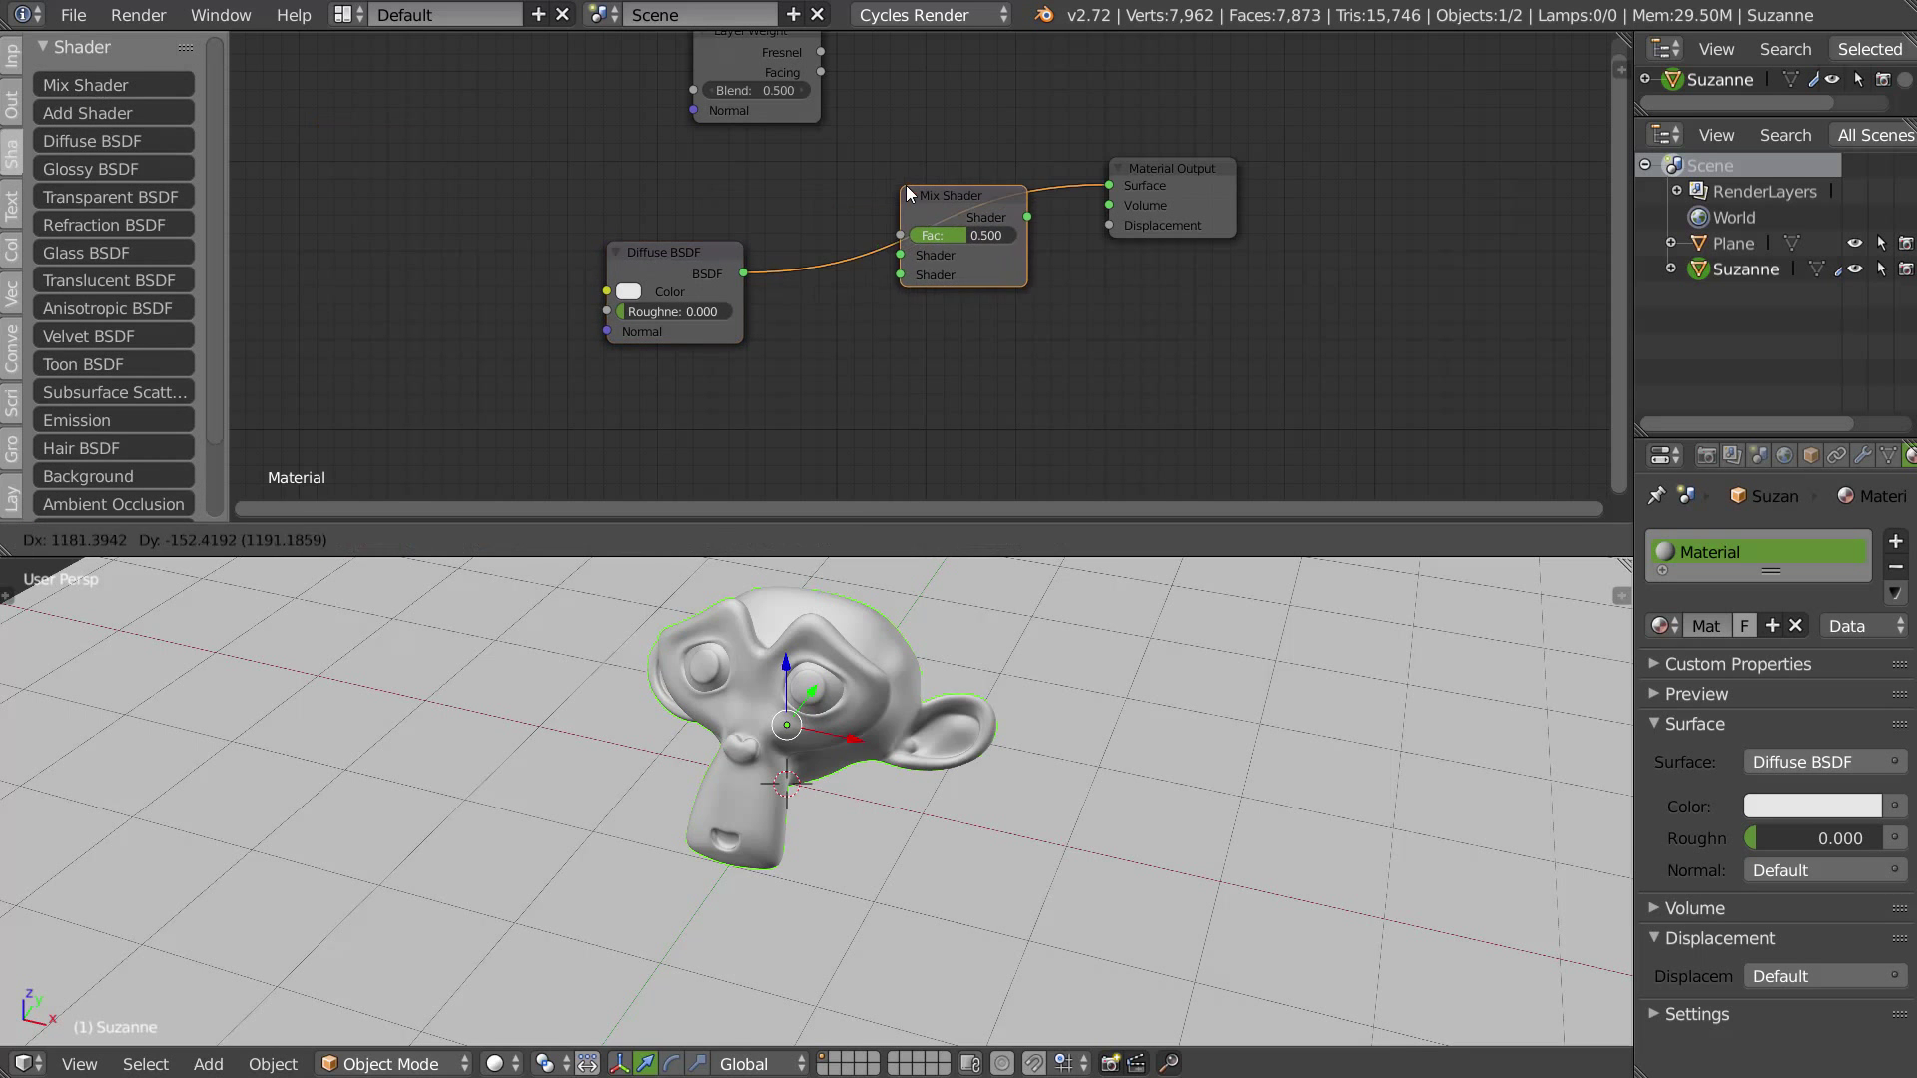
pyautogui.click(916, 185)
pyautogui.click(92, 168)
pyautogui.click(770, 416)
pyautogui.moveTo(765, 415); pyautogui.dragTo(910, 277)
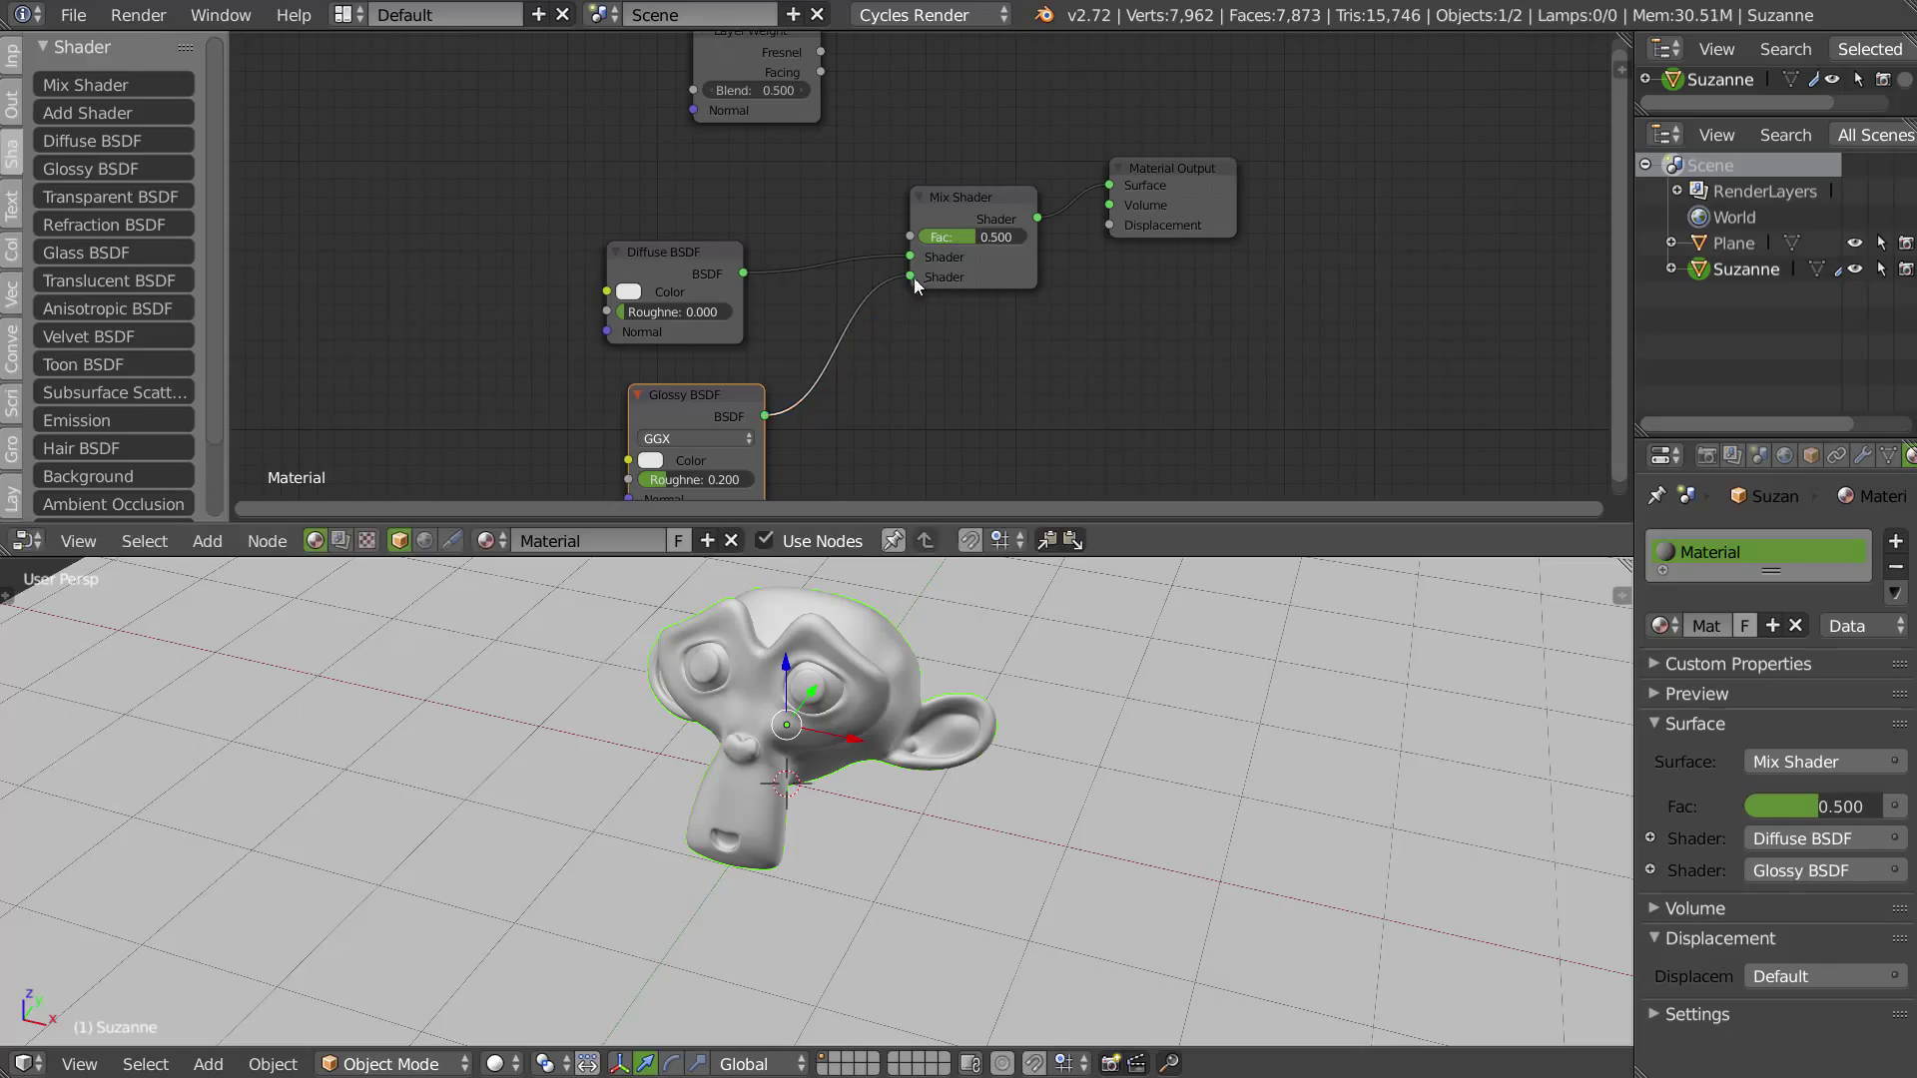
# Step: Add a Math node between the Layer Weight node and the Mix Shader
pyautogui.click(12, 284)
pyautogui.click(12, 249)
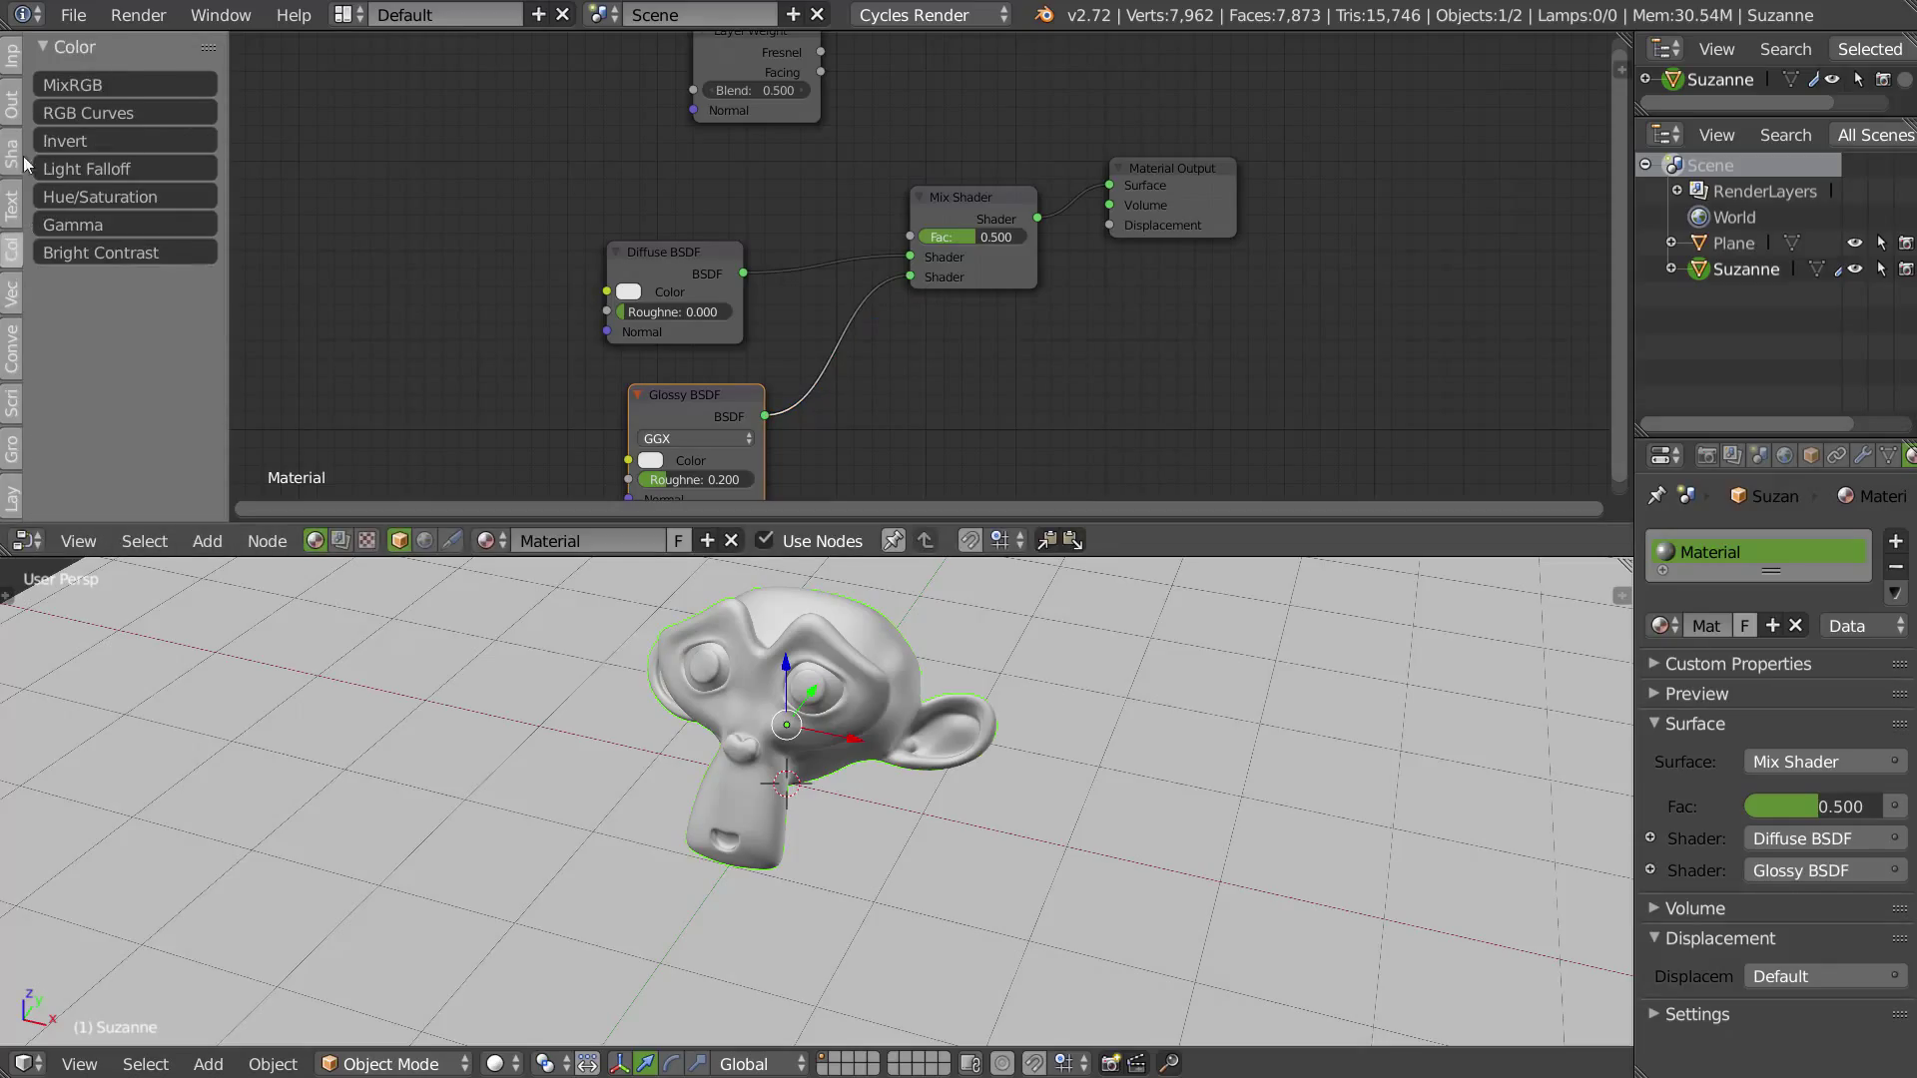
pyautogui.click(12, 289)
pyautogui.click(12, 350)
pyautogui.click(112, 83)
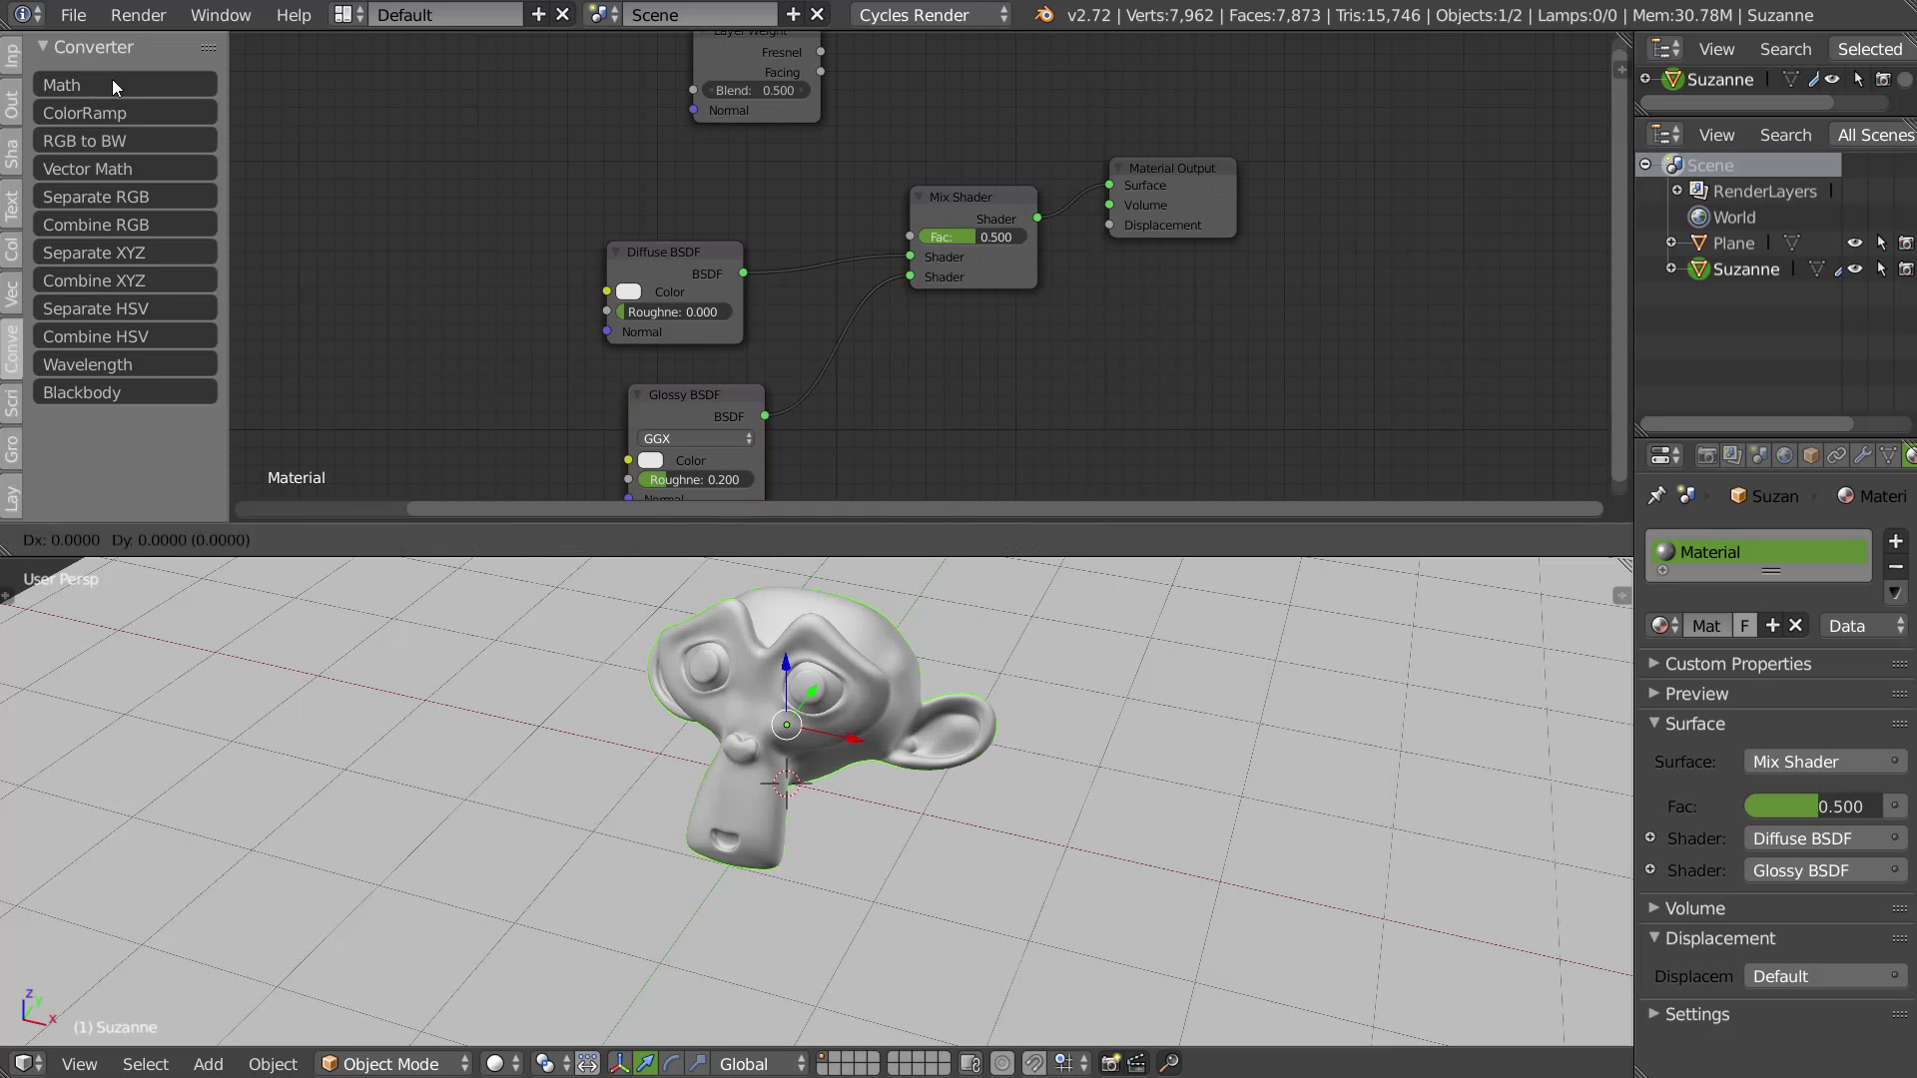
pyautogui.click(966, 100)
pyautogui.moveTo(969, 102); pyautogui.dragTo(887, 232, button='middle')
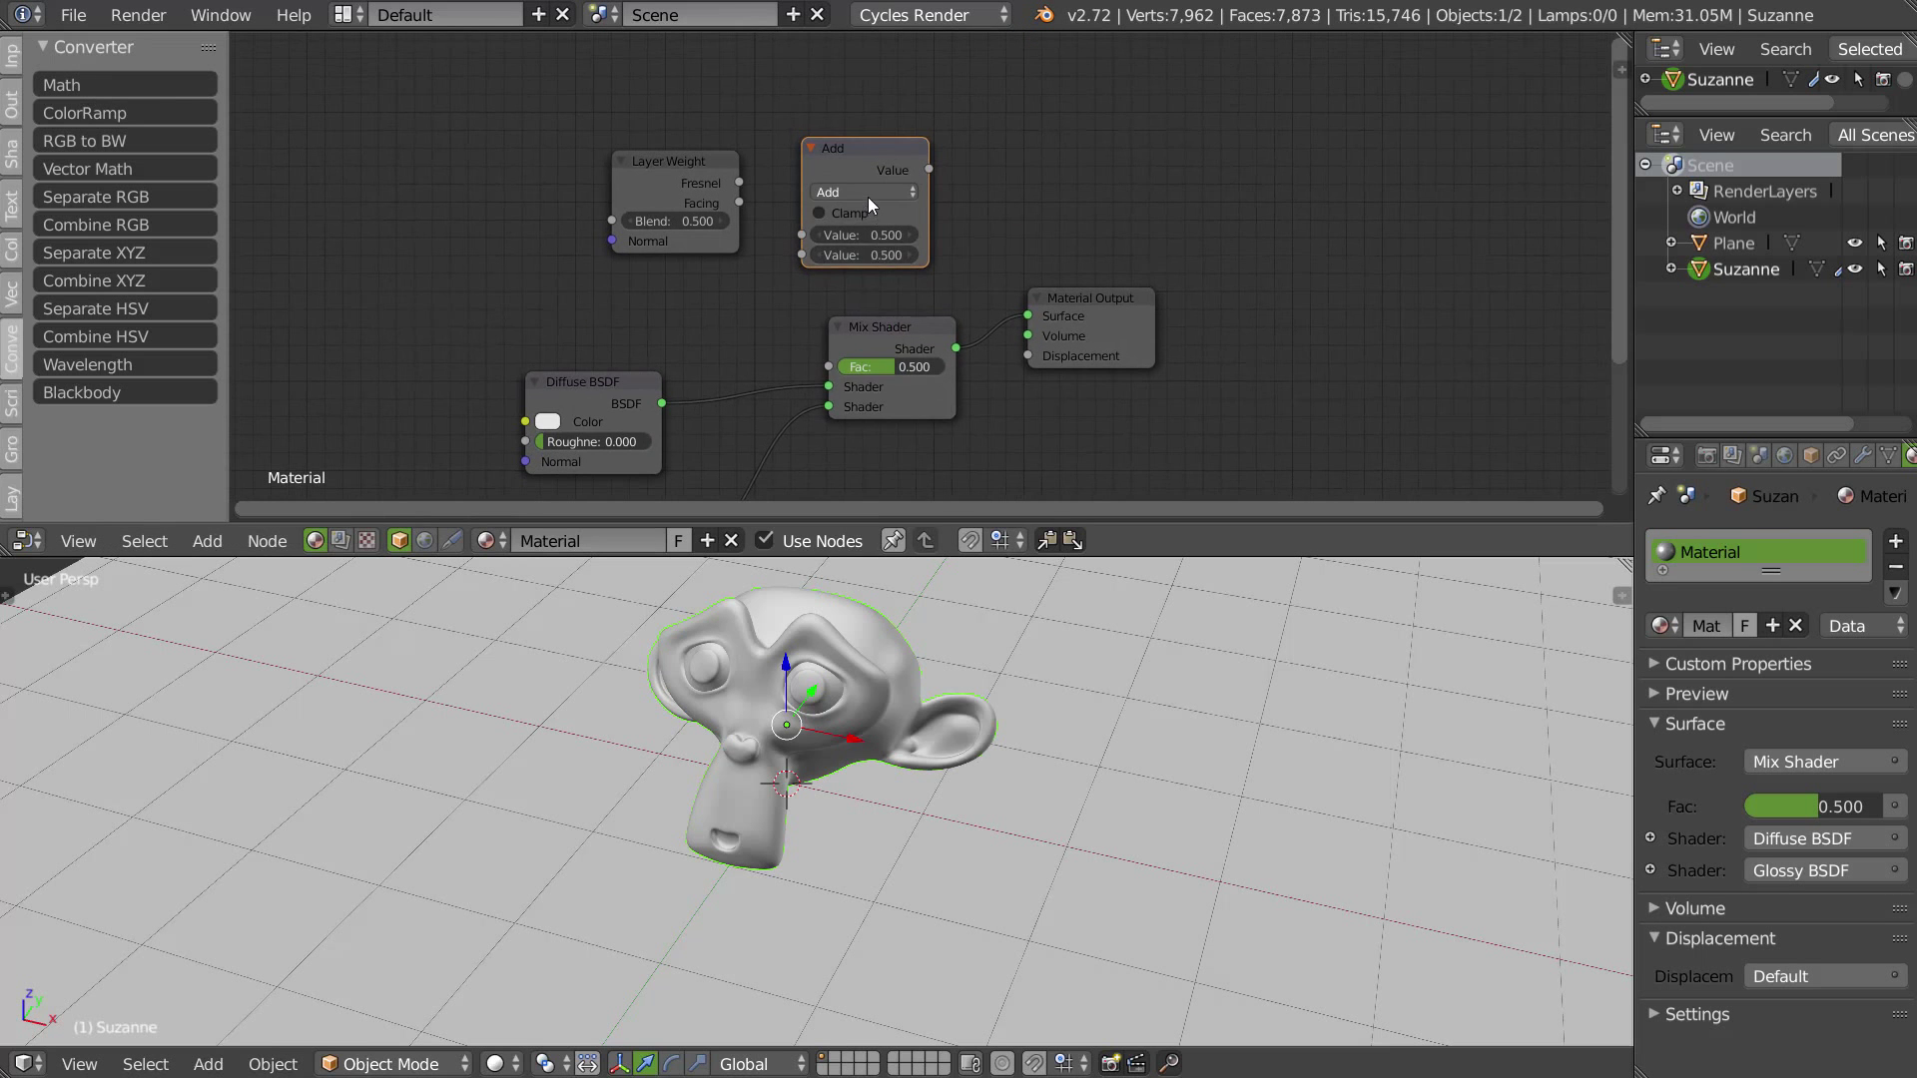
# Step: Change the Math node's operation and route the Layer Weight's Fresnel output through it into the Mix Shader's Fac
pyautogui.click(867, 192)
pyautogui.click(853, 247)
pyautogui.moveTo(739, 183); pyautogui.dragTo(801, 235)
pyautogui.moveTo(928, 169); pyautogui.dragTo(830, 366)
pyautogui.moveTo(948, 271); pyautogui.dragTo(955, 204, button='middle')
# Step: Space out the Layer Weight and Math nodes and set the Math node's second value to 10
pyautogui.moveTo(632, 114); pyautogui.dragTo(457, 139)
pyautogui.moveTo(897, 95); pyautogui.dragTo(727, 106)
pyautogui.click(713, 200)
pyautogui.press('Return')
pyautogui.moveTo(739, 349); pyautogui.dragTo(763, 221, button='middle')
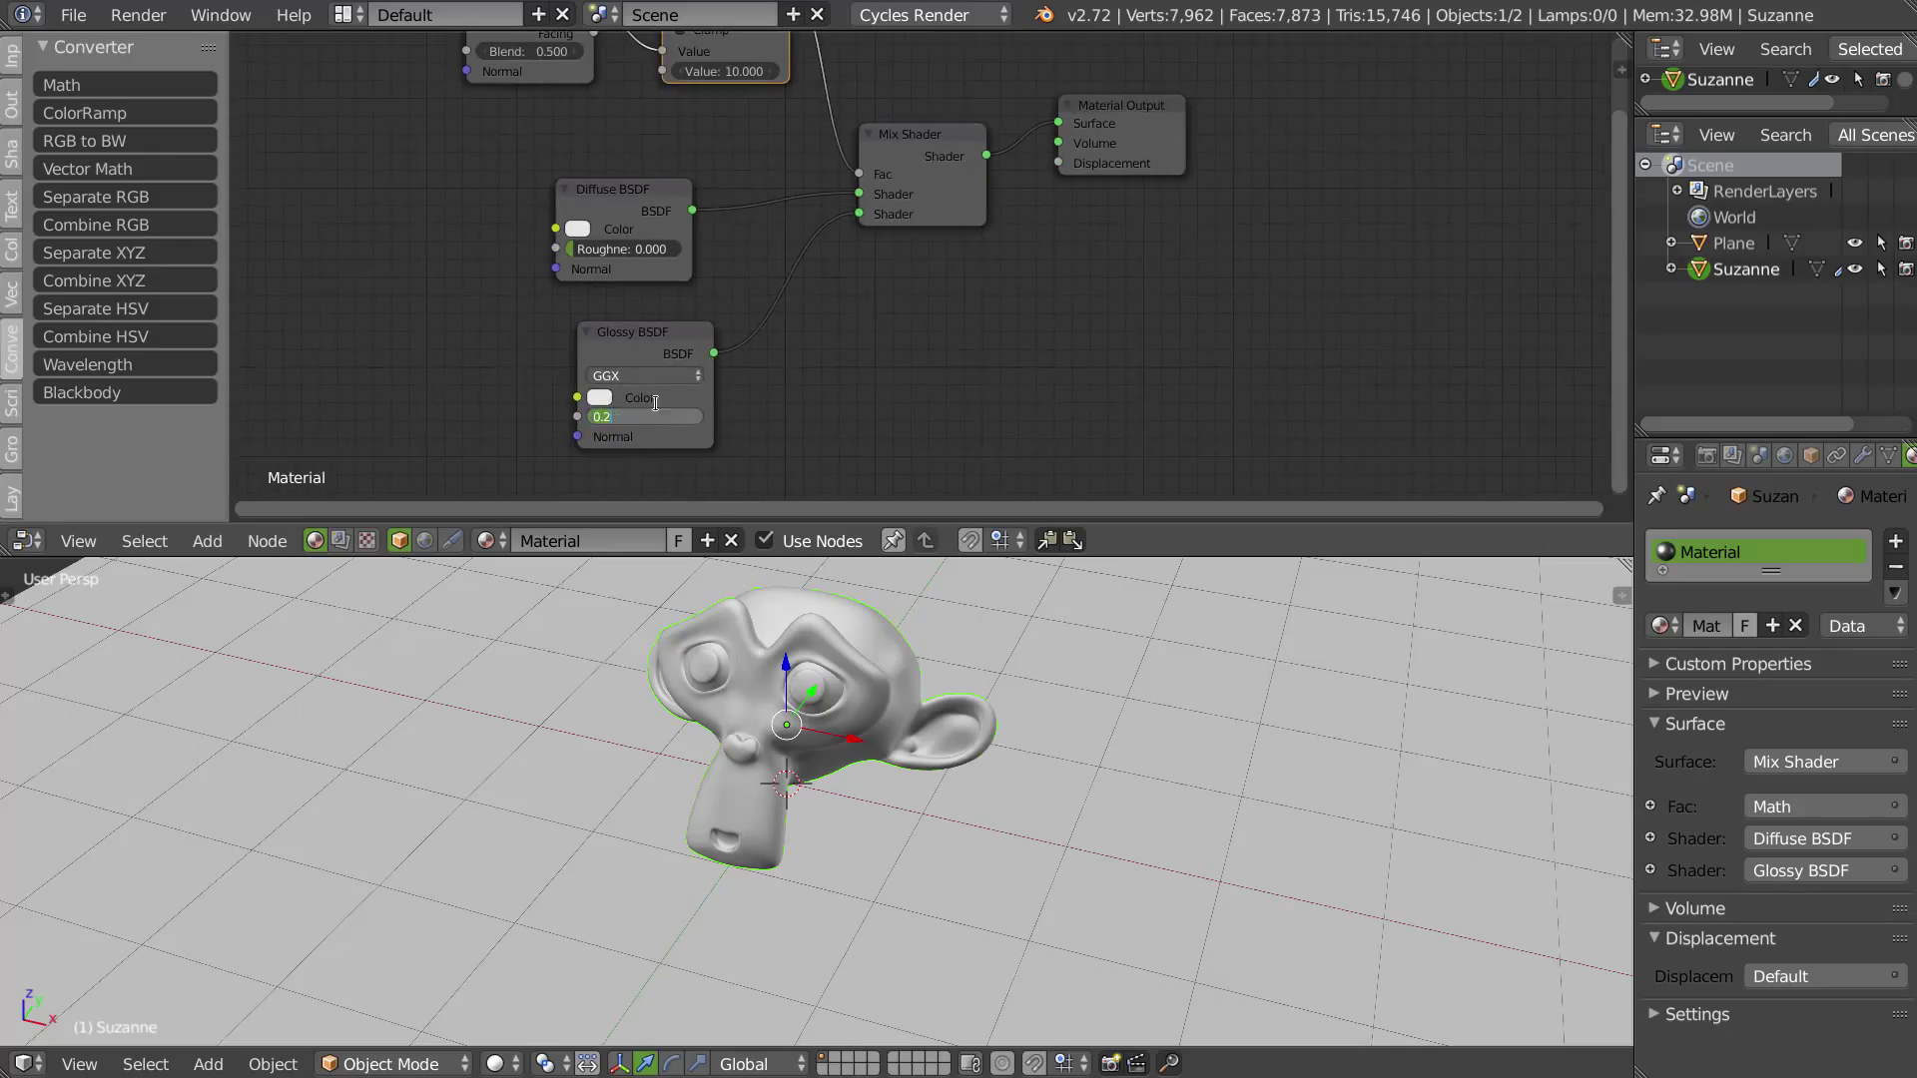
# Step: Set the Glossy BSDF's roughness to 0.025 and rename the material as Metal
pyautogui.press('Return')
pyautogui.moveTo(950, 200); pyautogui.dragTo(957, 270, button='middle')
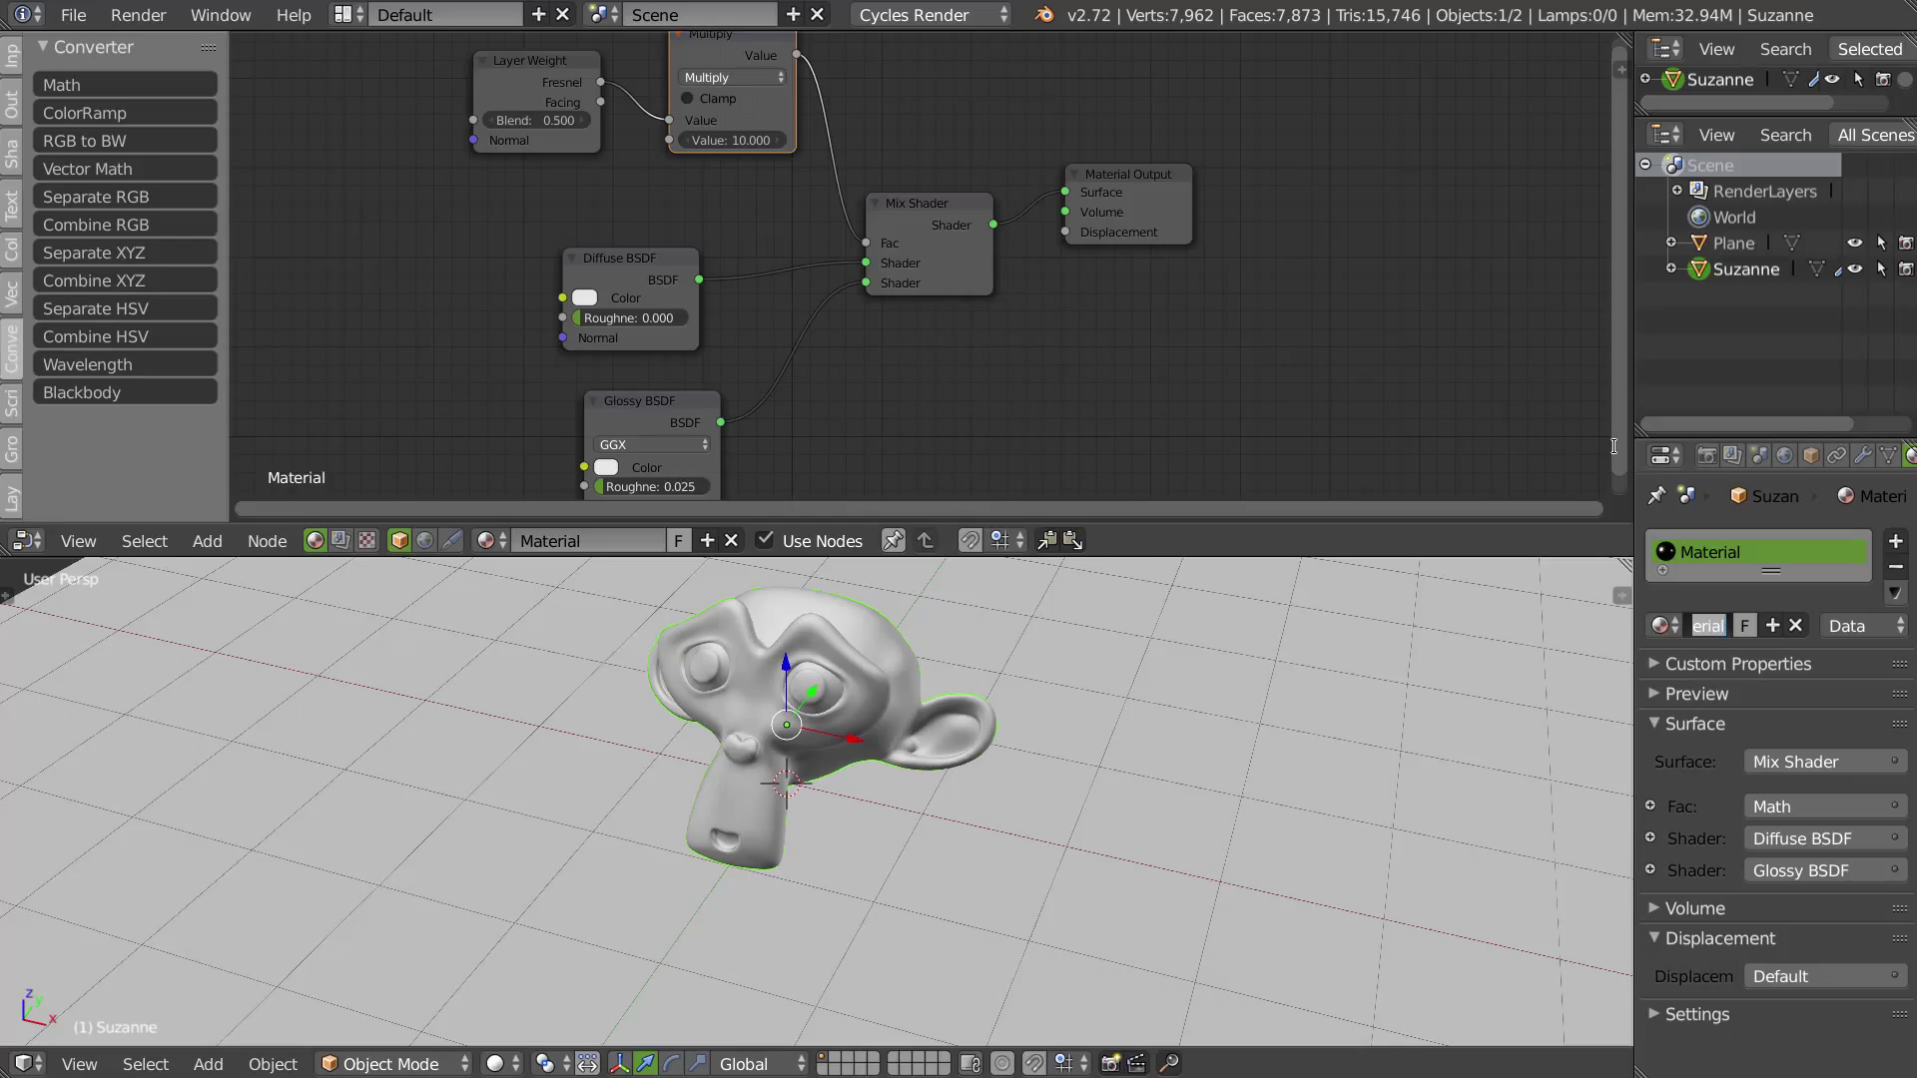
pyautogui.write('Met')
pyautogui.press('Return')
# Step: Assign the existing Metal material to the plane under the monkey
pyautogui.rightClick(1101, 686)
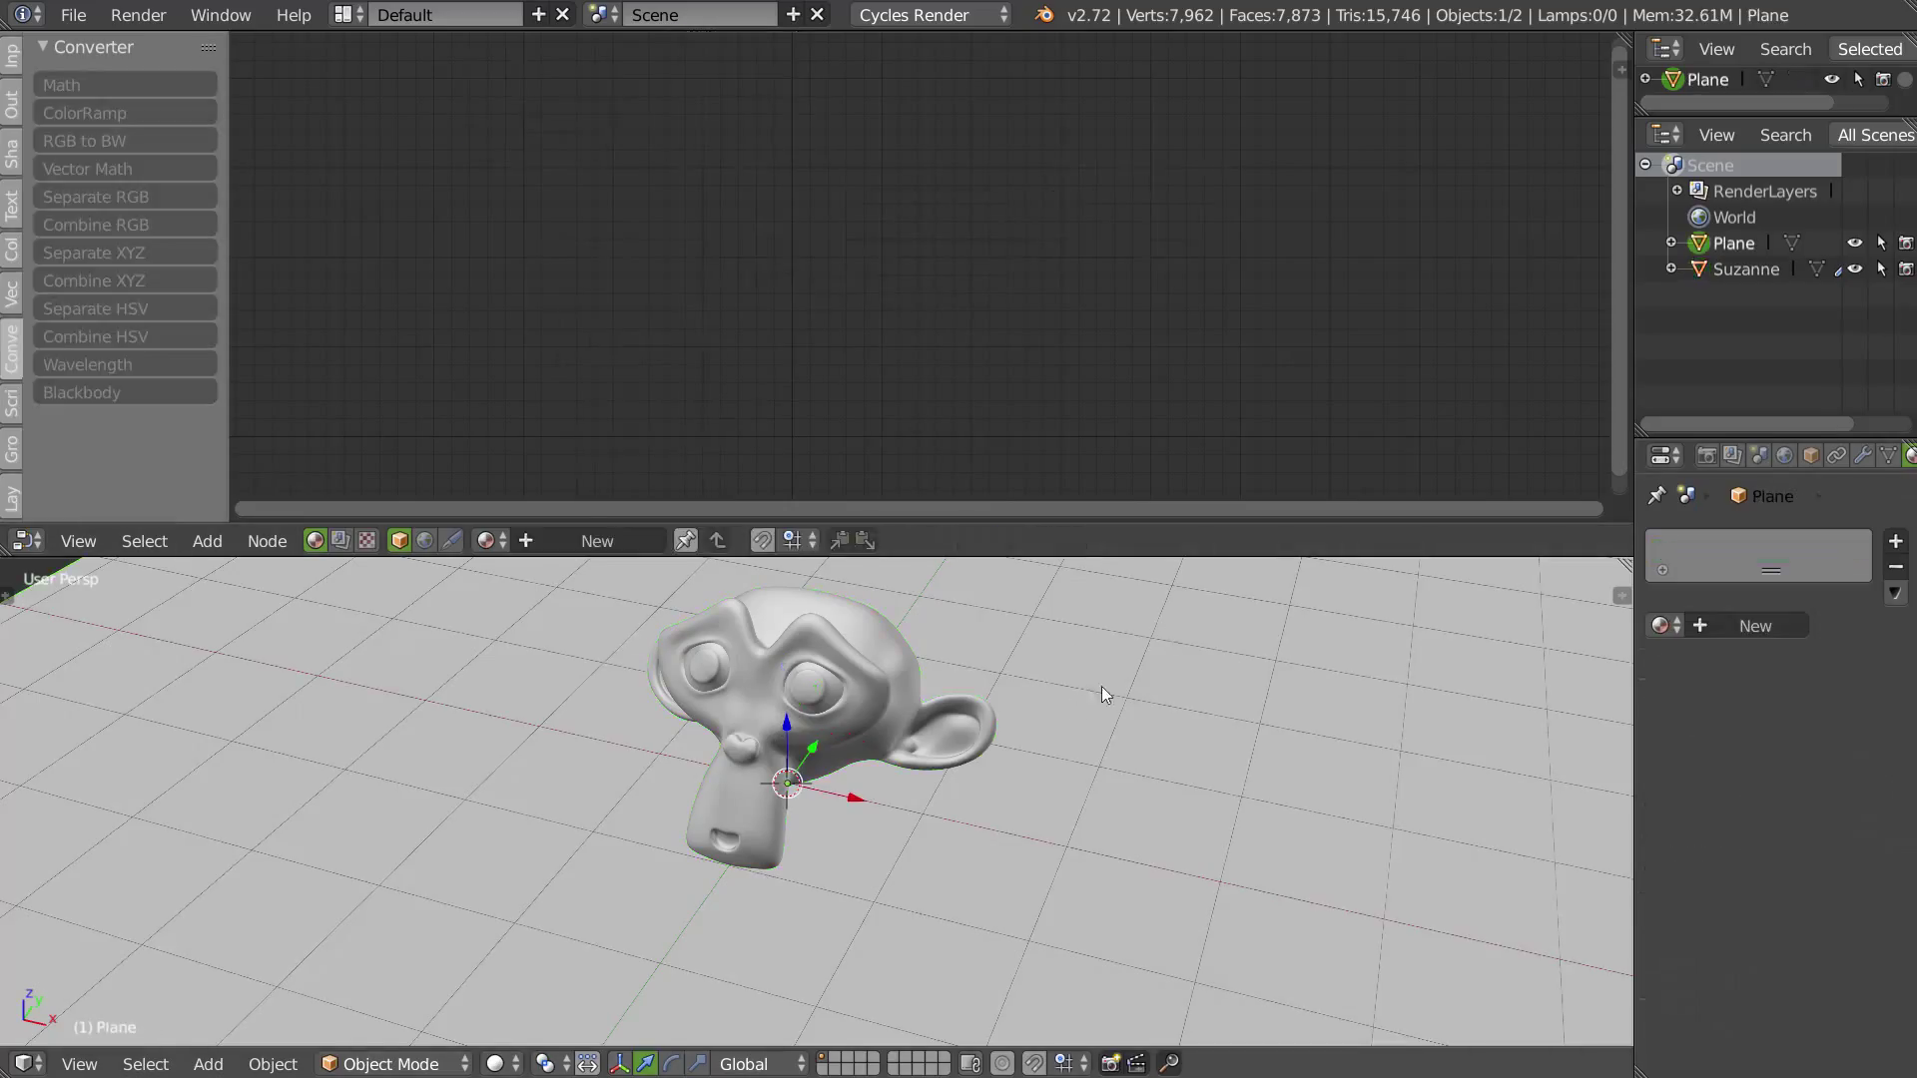
pyautogui.click(1660, 625)
pyautogui.click(1531, 658)
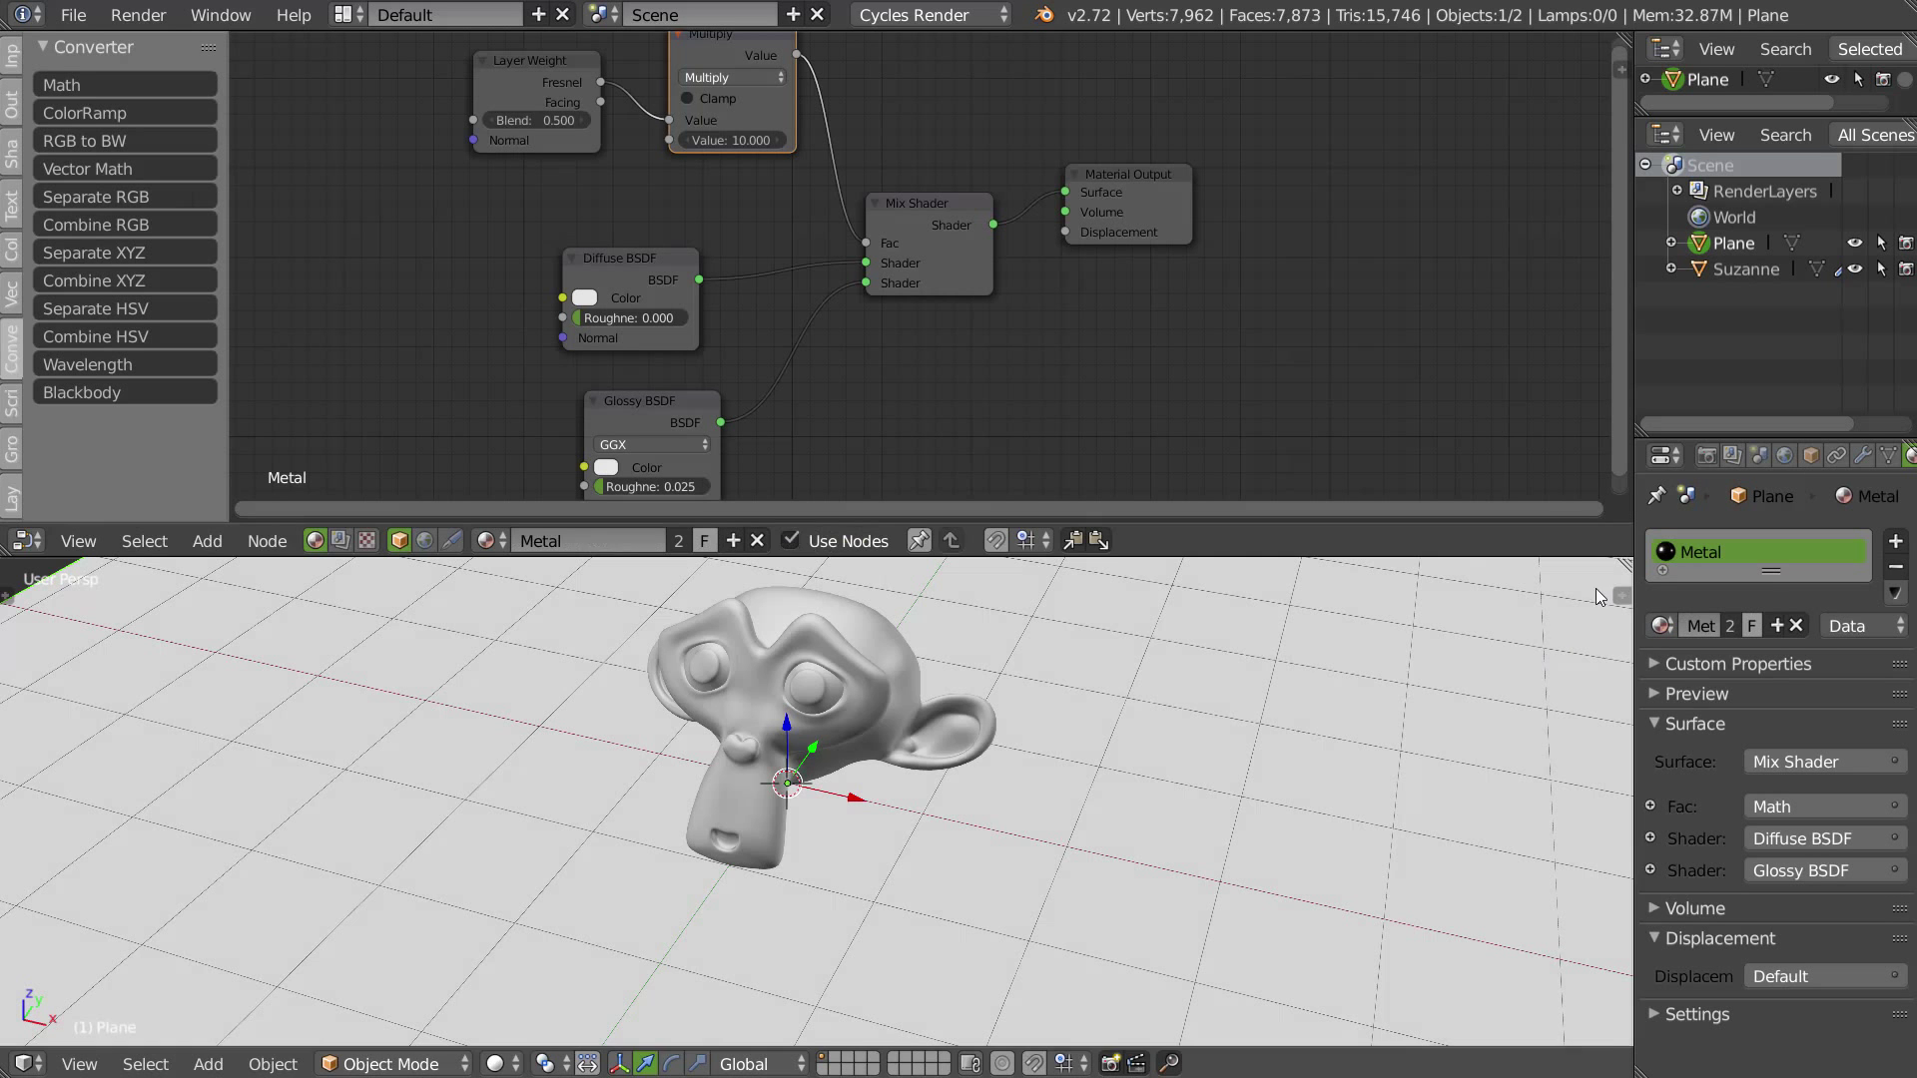
# Step: Join the node editor area into the 3D view so the viewport takes over its space
pyautogui.scroll(-4, 957, 741)
pyautogui.moveTo(957, 741); pyautogui.dragTo(1123, 729, button='middle')
pyautogui.press('space')
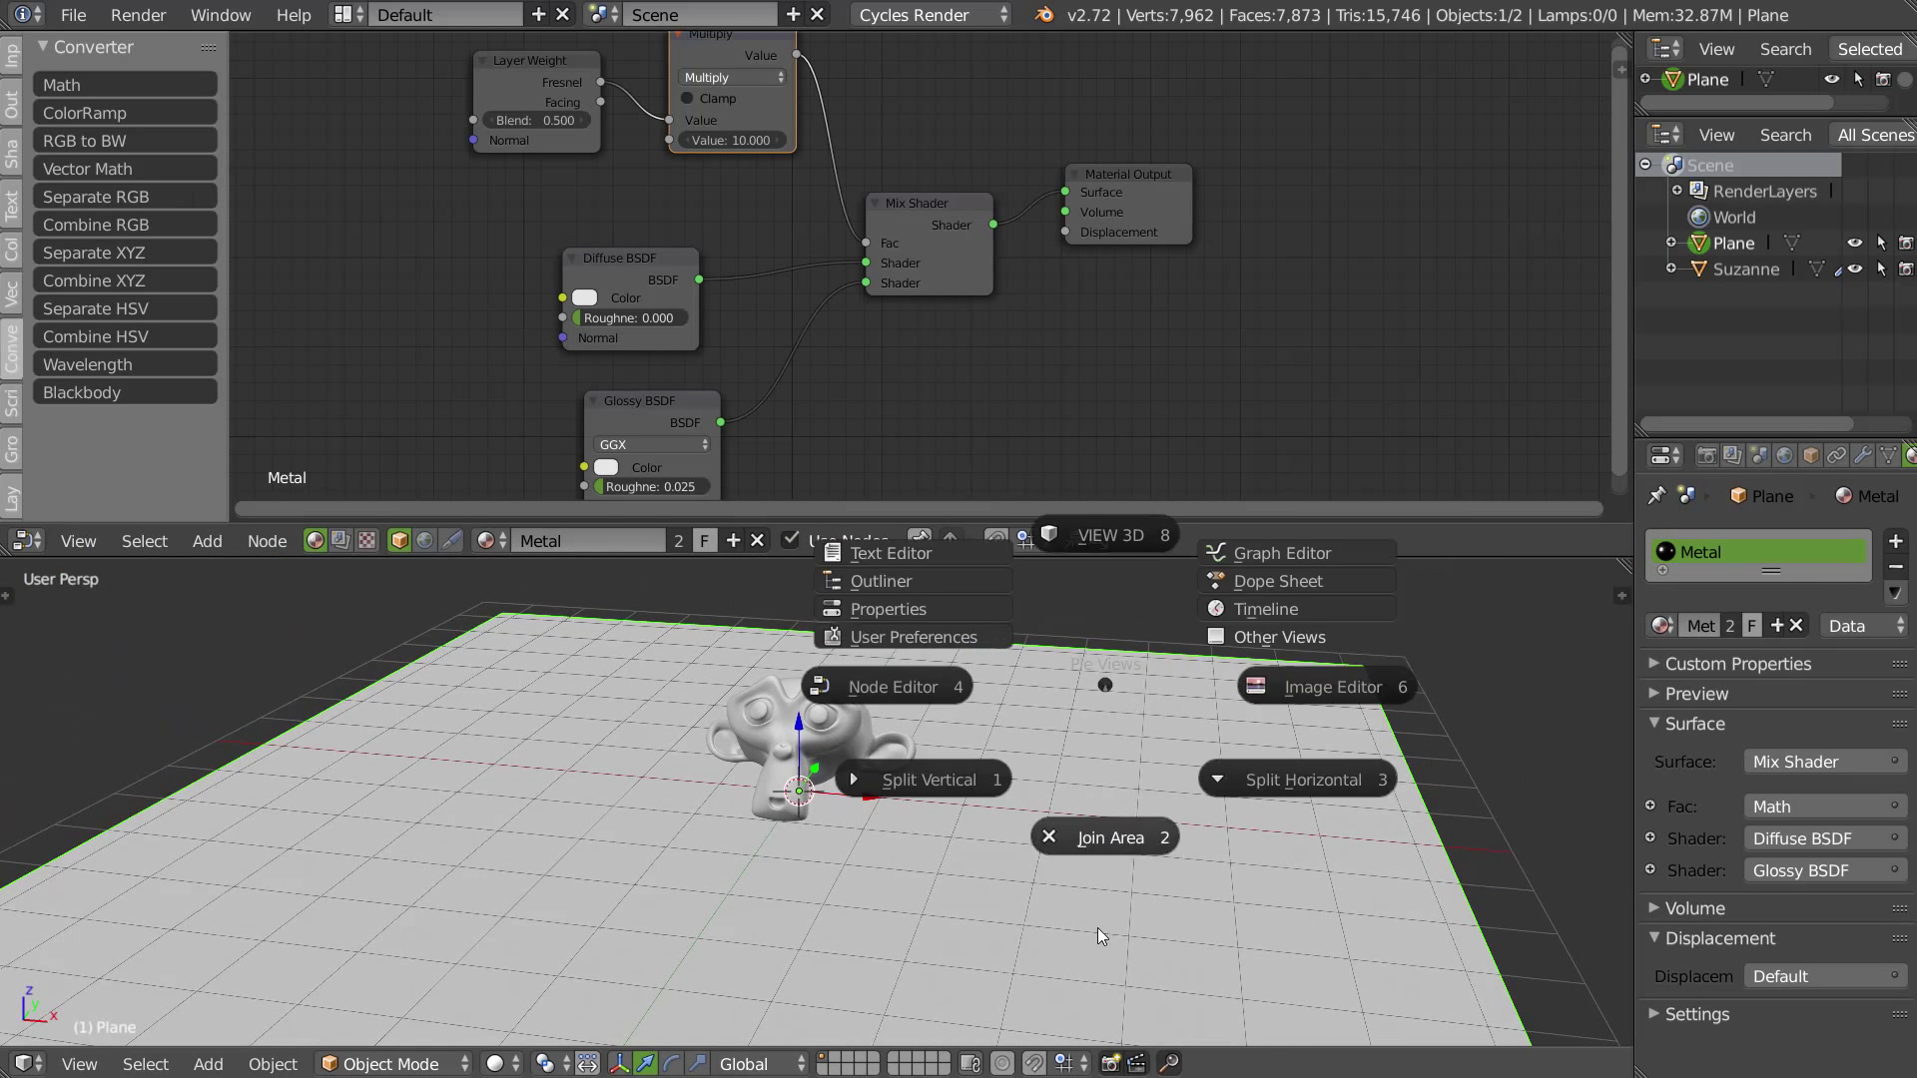
pyautogui.click(1098, 927)
pyautogui.click(1034, 379)
pyautogui.moveTo(869, 560); pyautogui.dragTo(891, 487, button='middle')
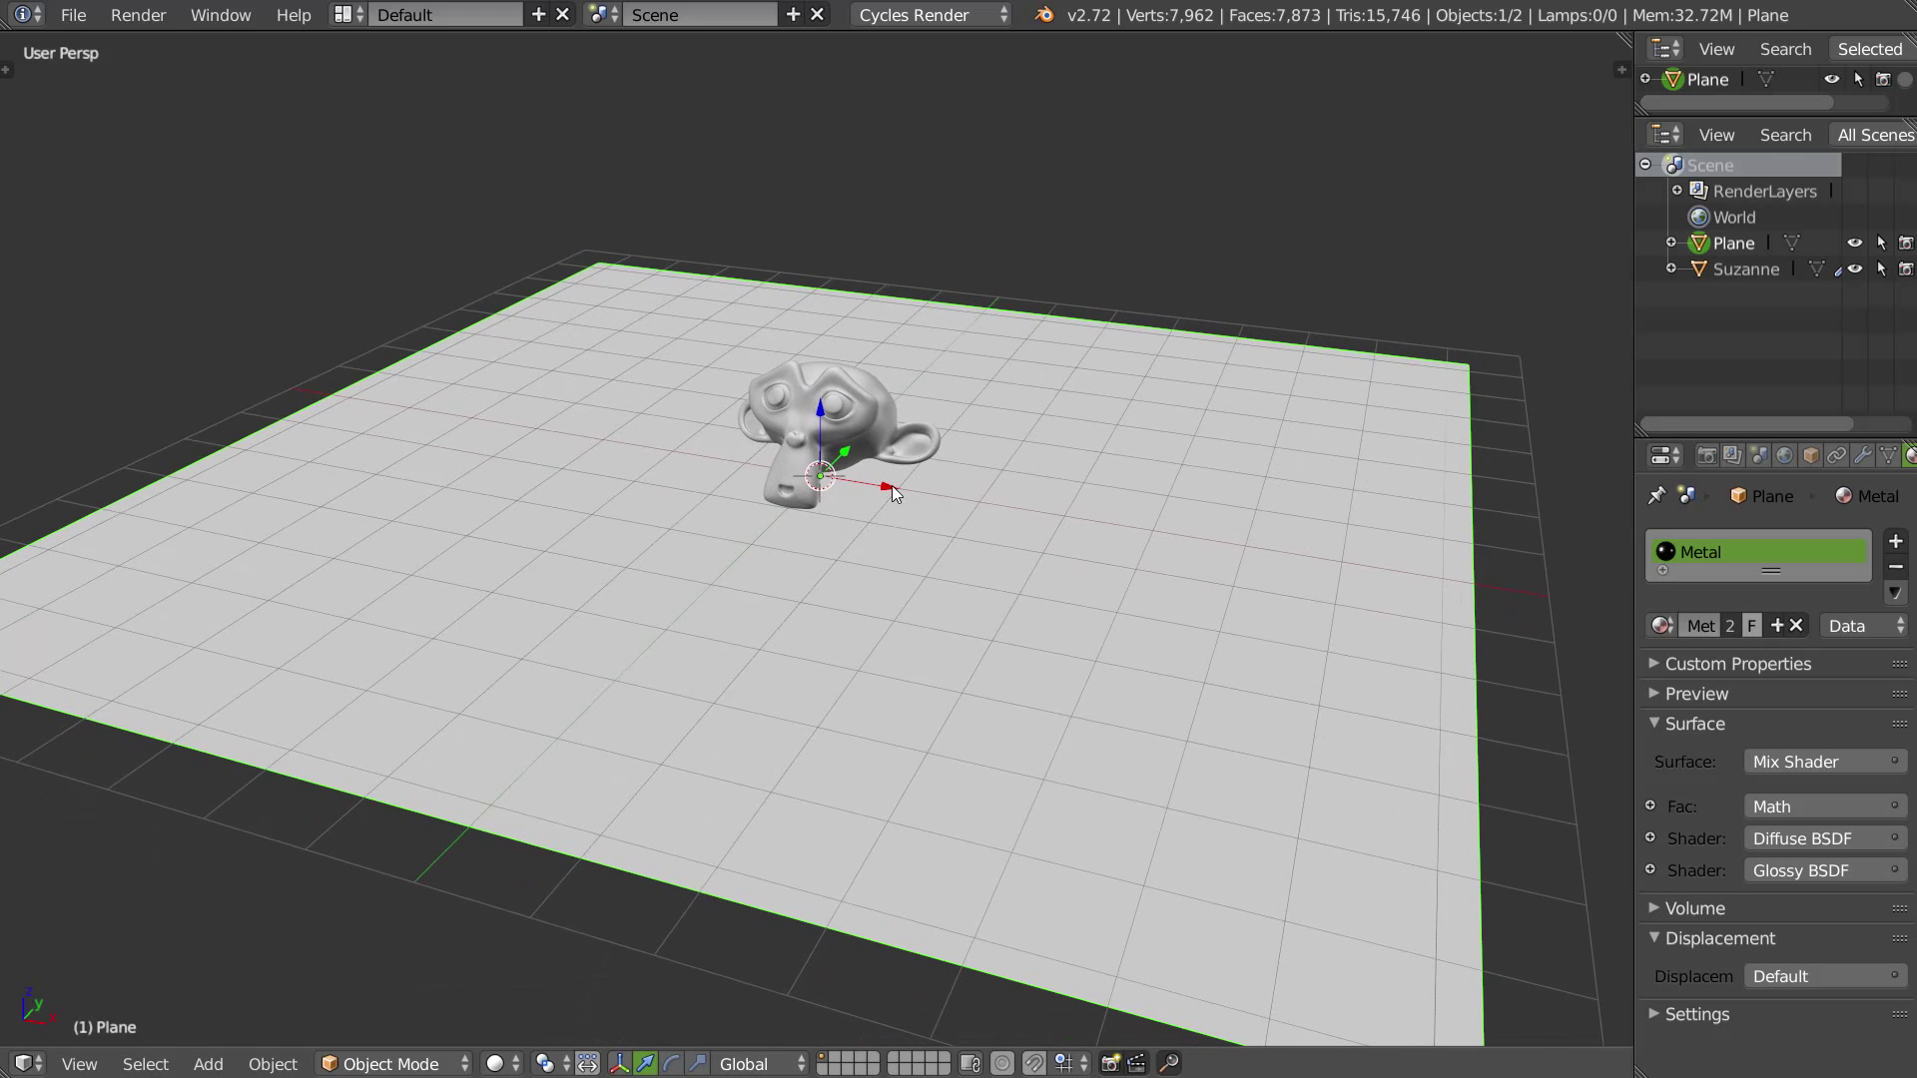
# Step: Import Sphere_Env.obj from the Data folder as a Wavefront OBJ
pyautogui.click(62, 20)
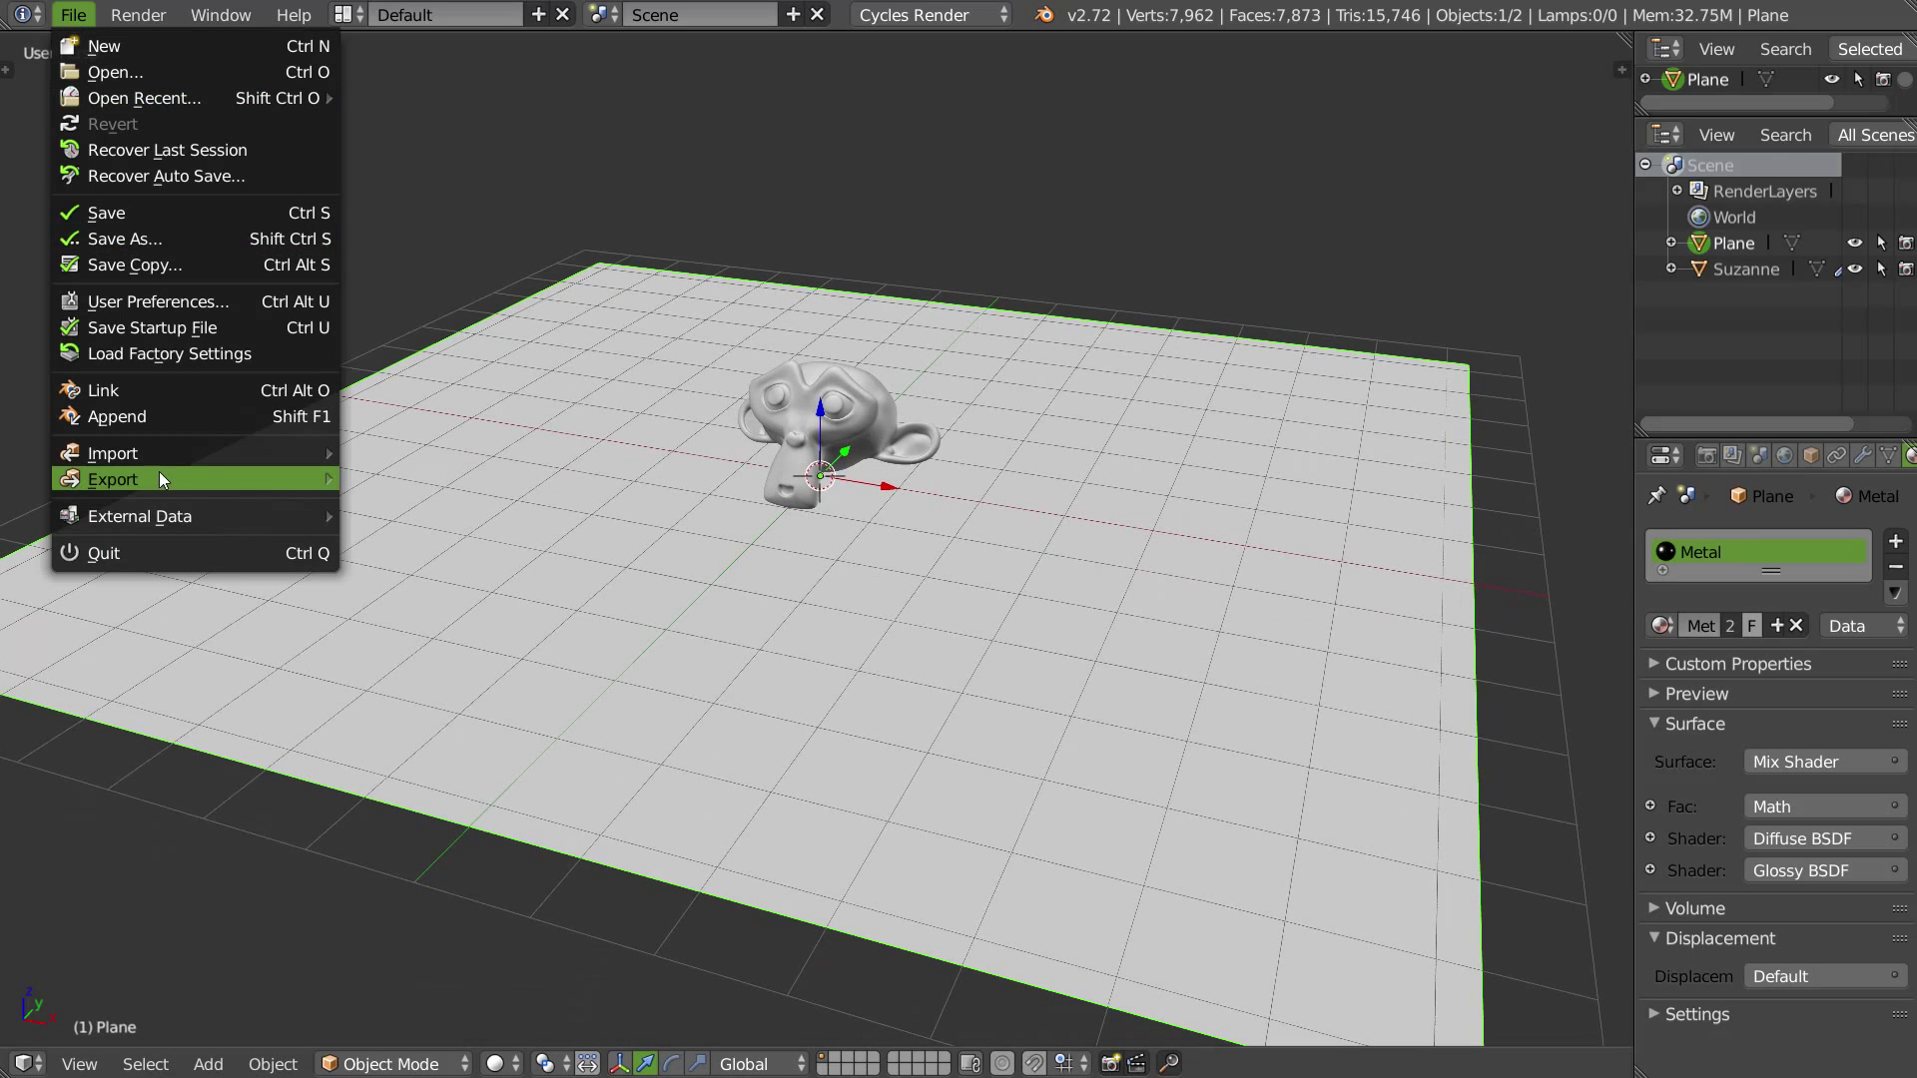
pyautogui.moveTo(154, 450)
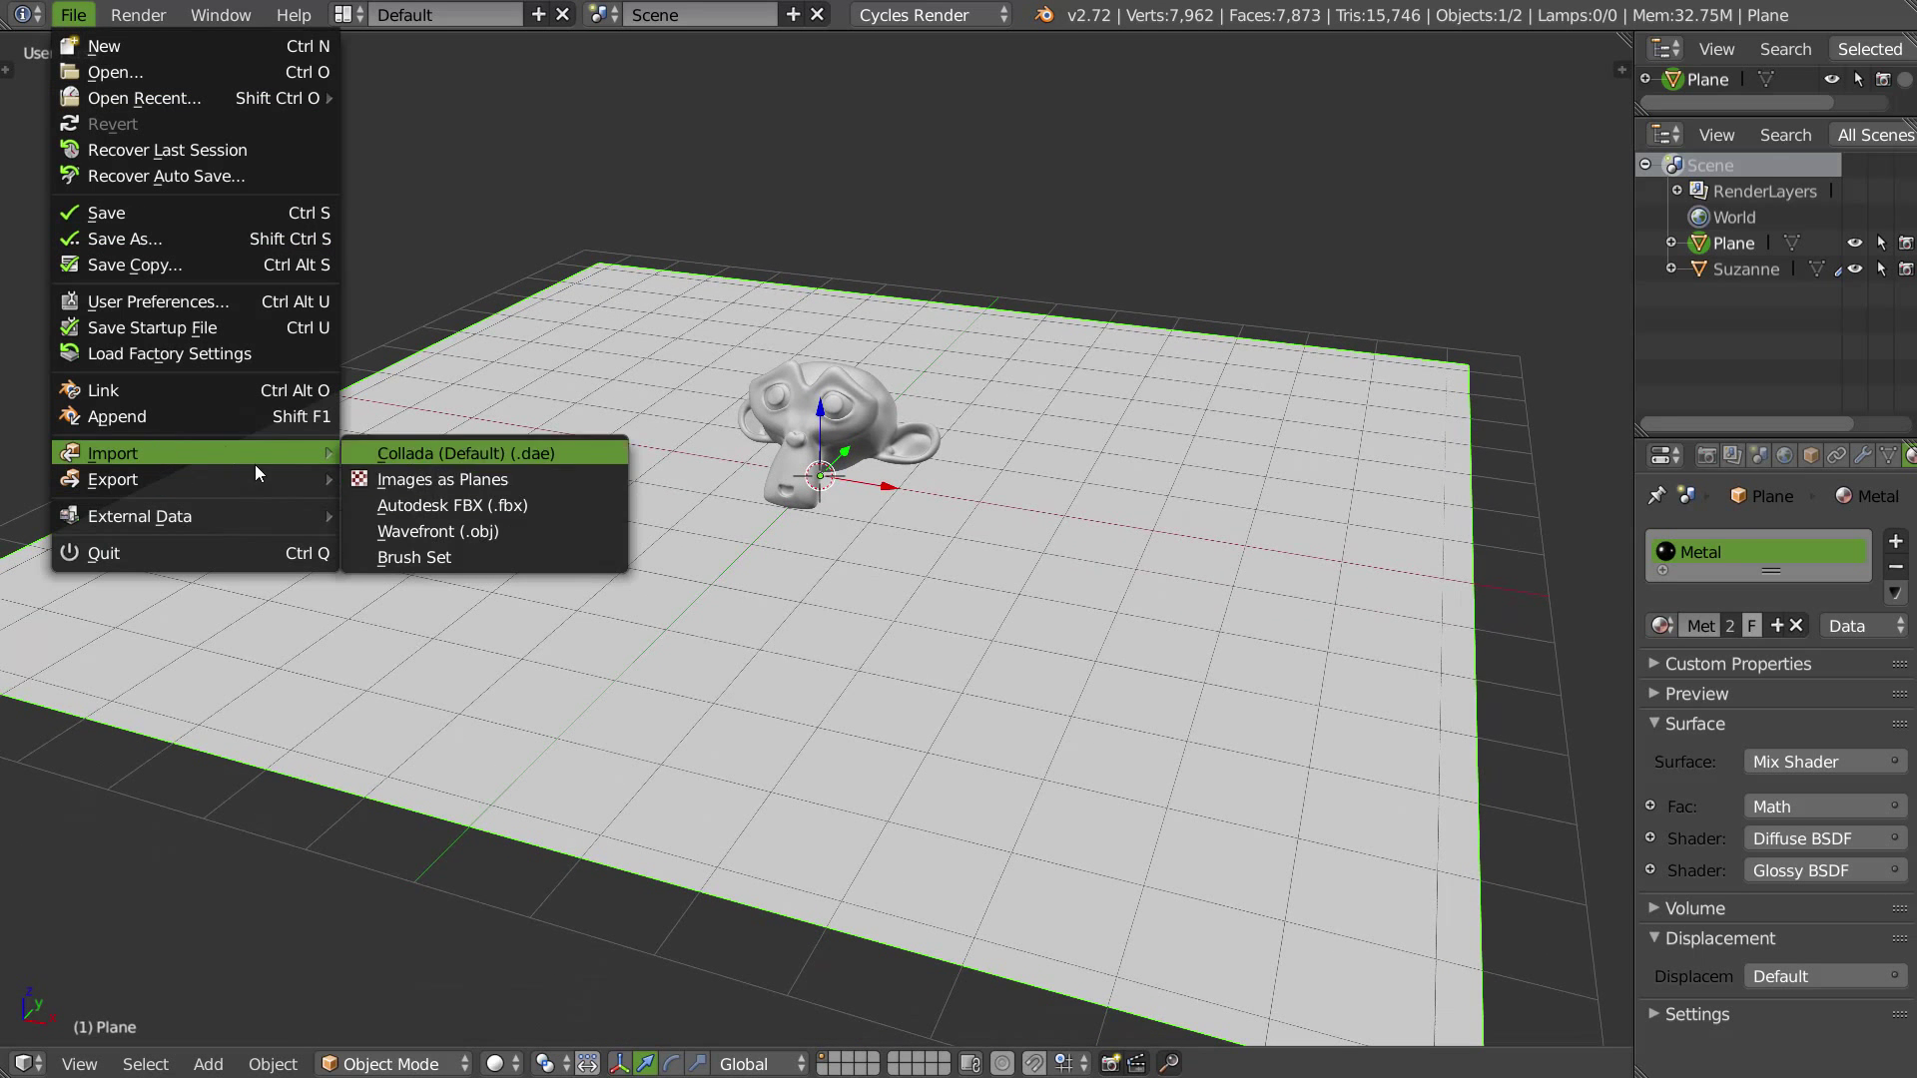
pyautogui.click(478, 527)
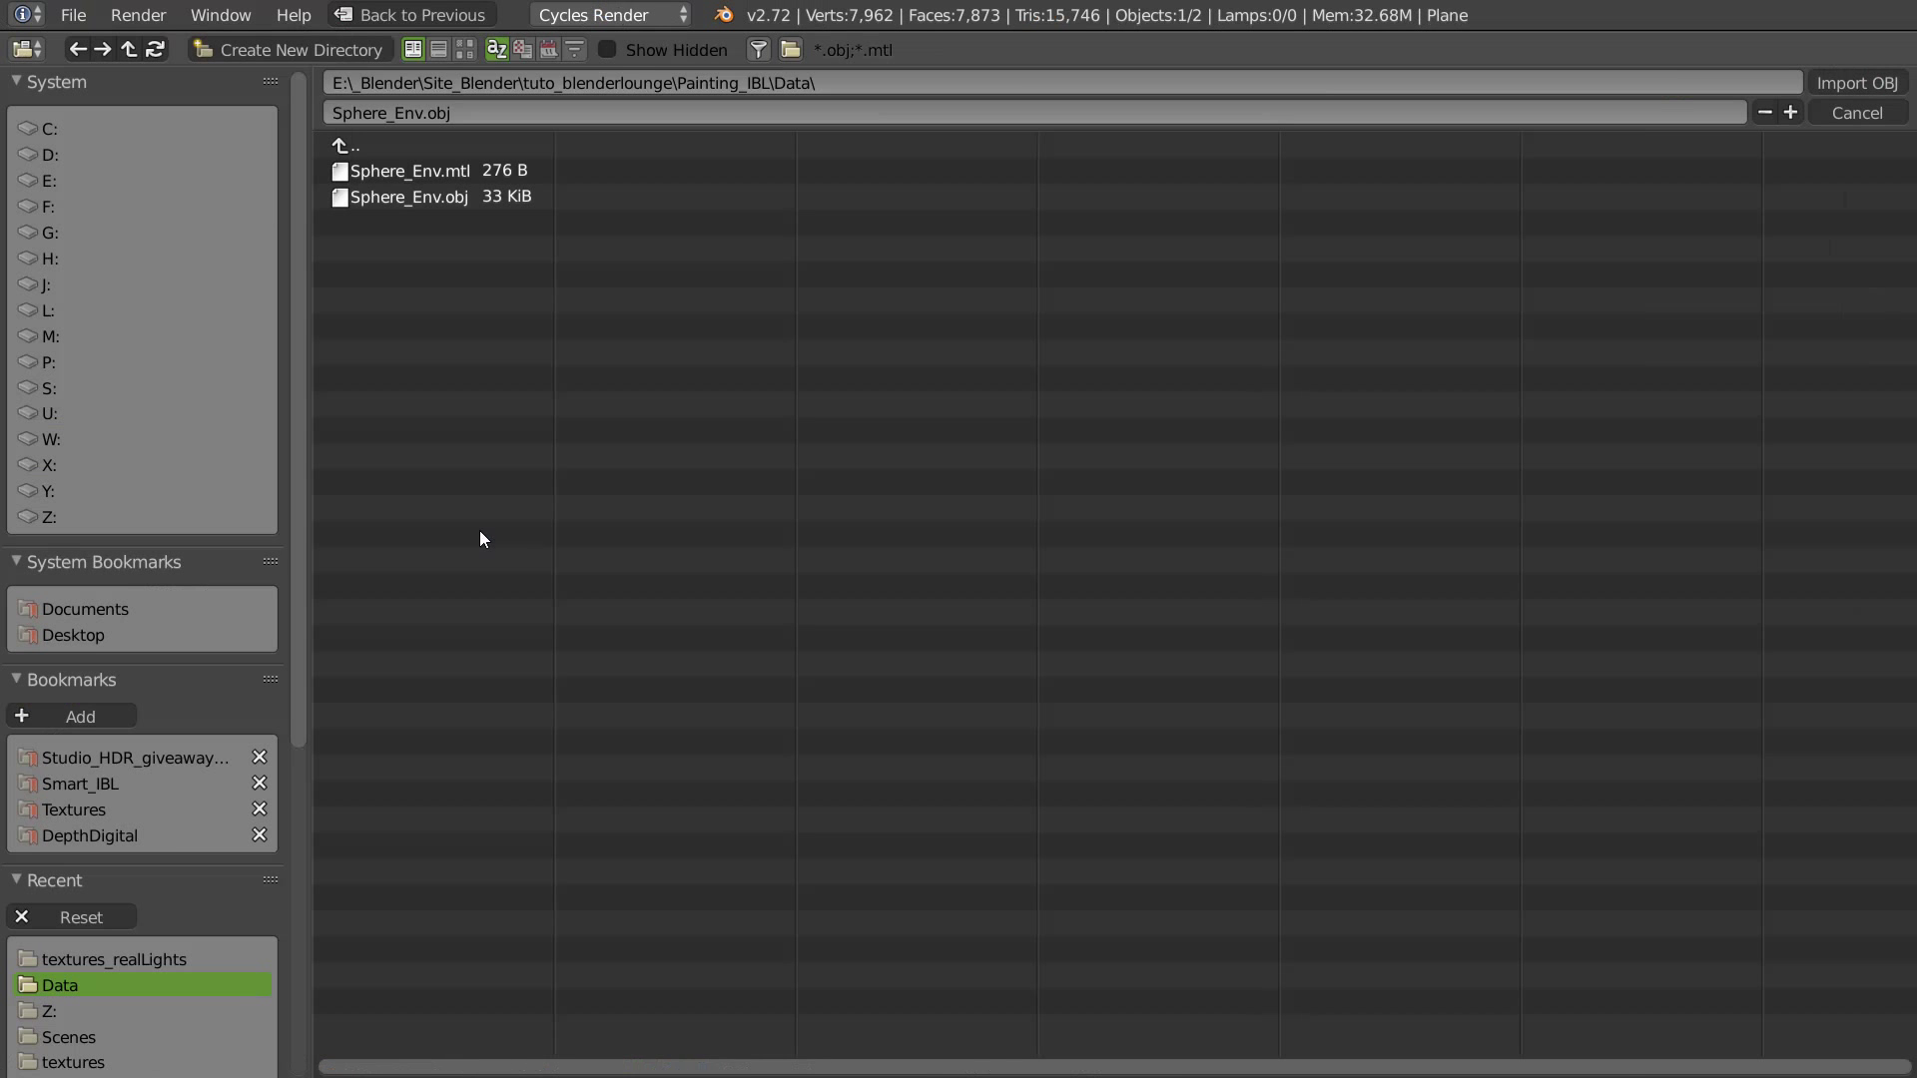
pyautogui.click(419, 197)
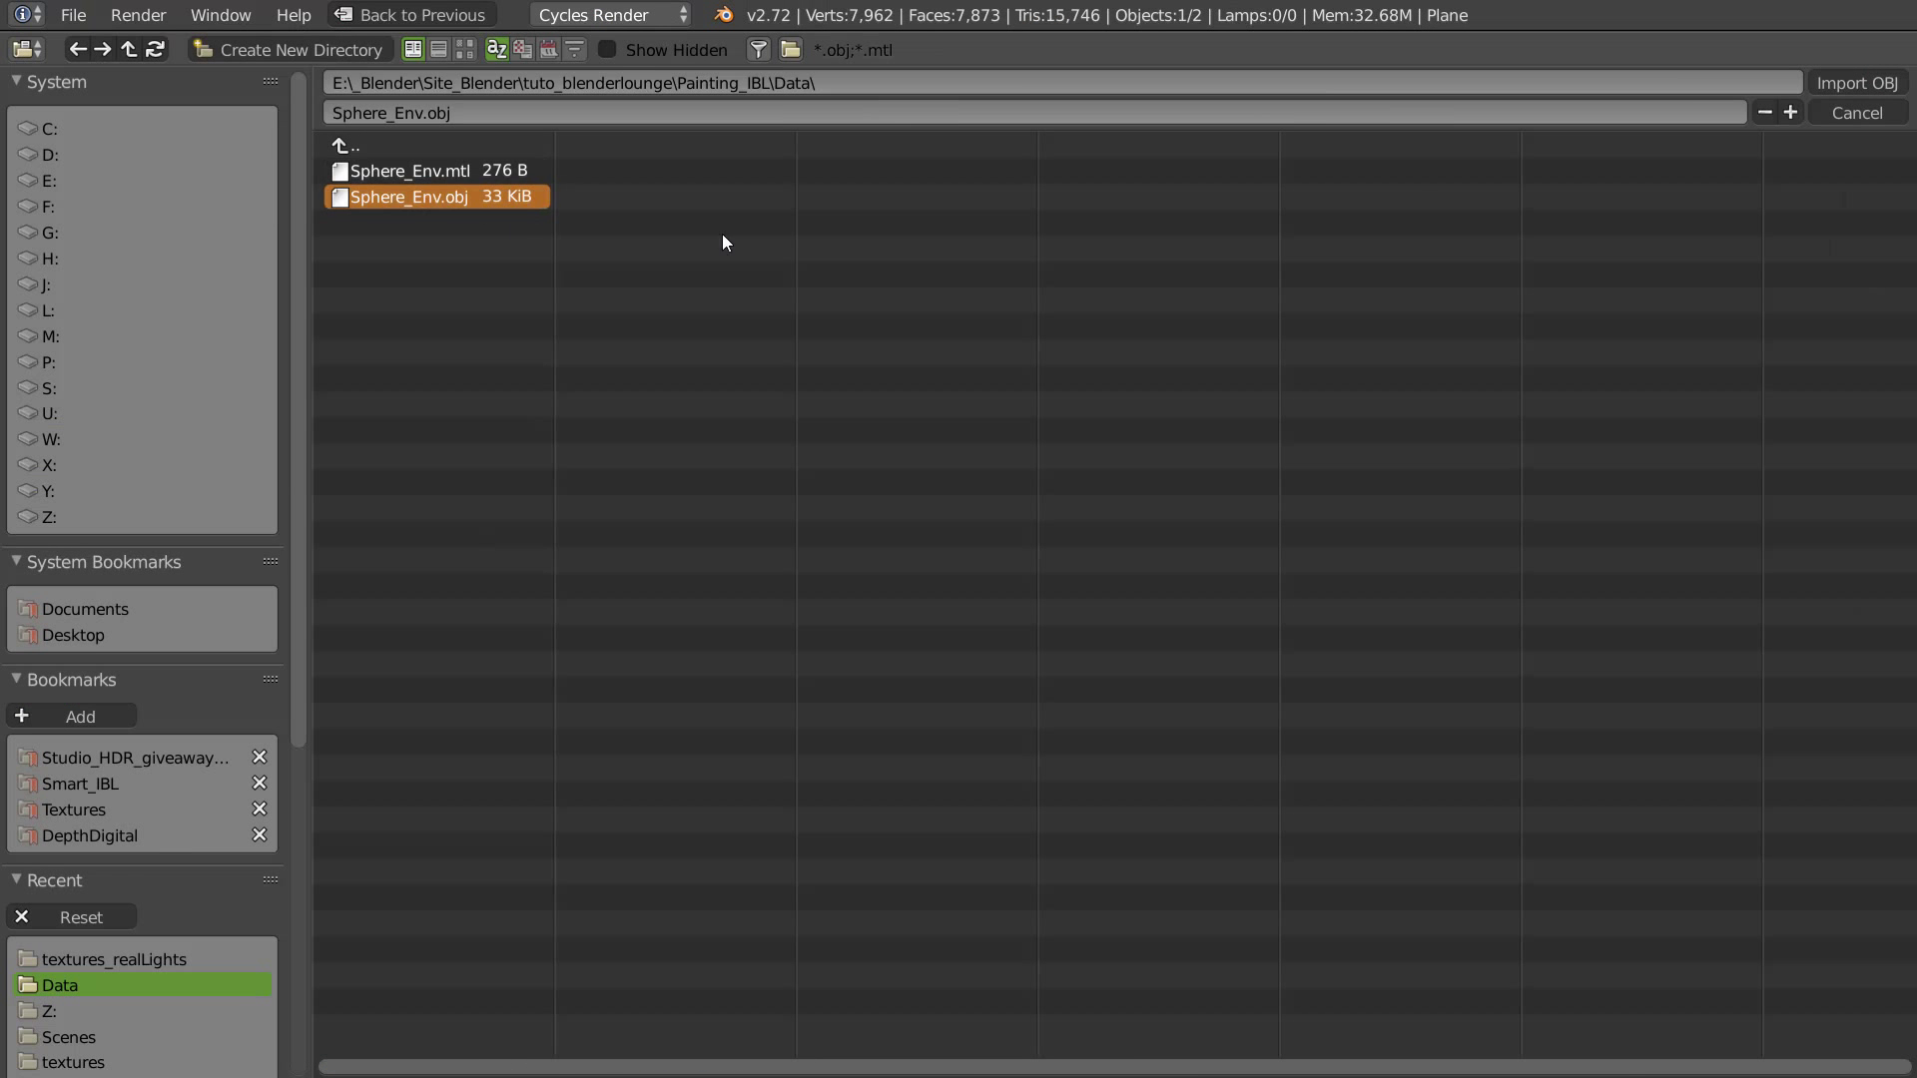
pyautogui.click(1844, 78)
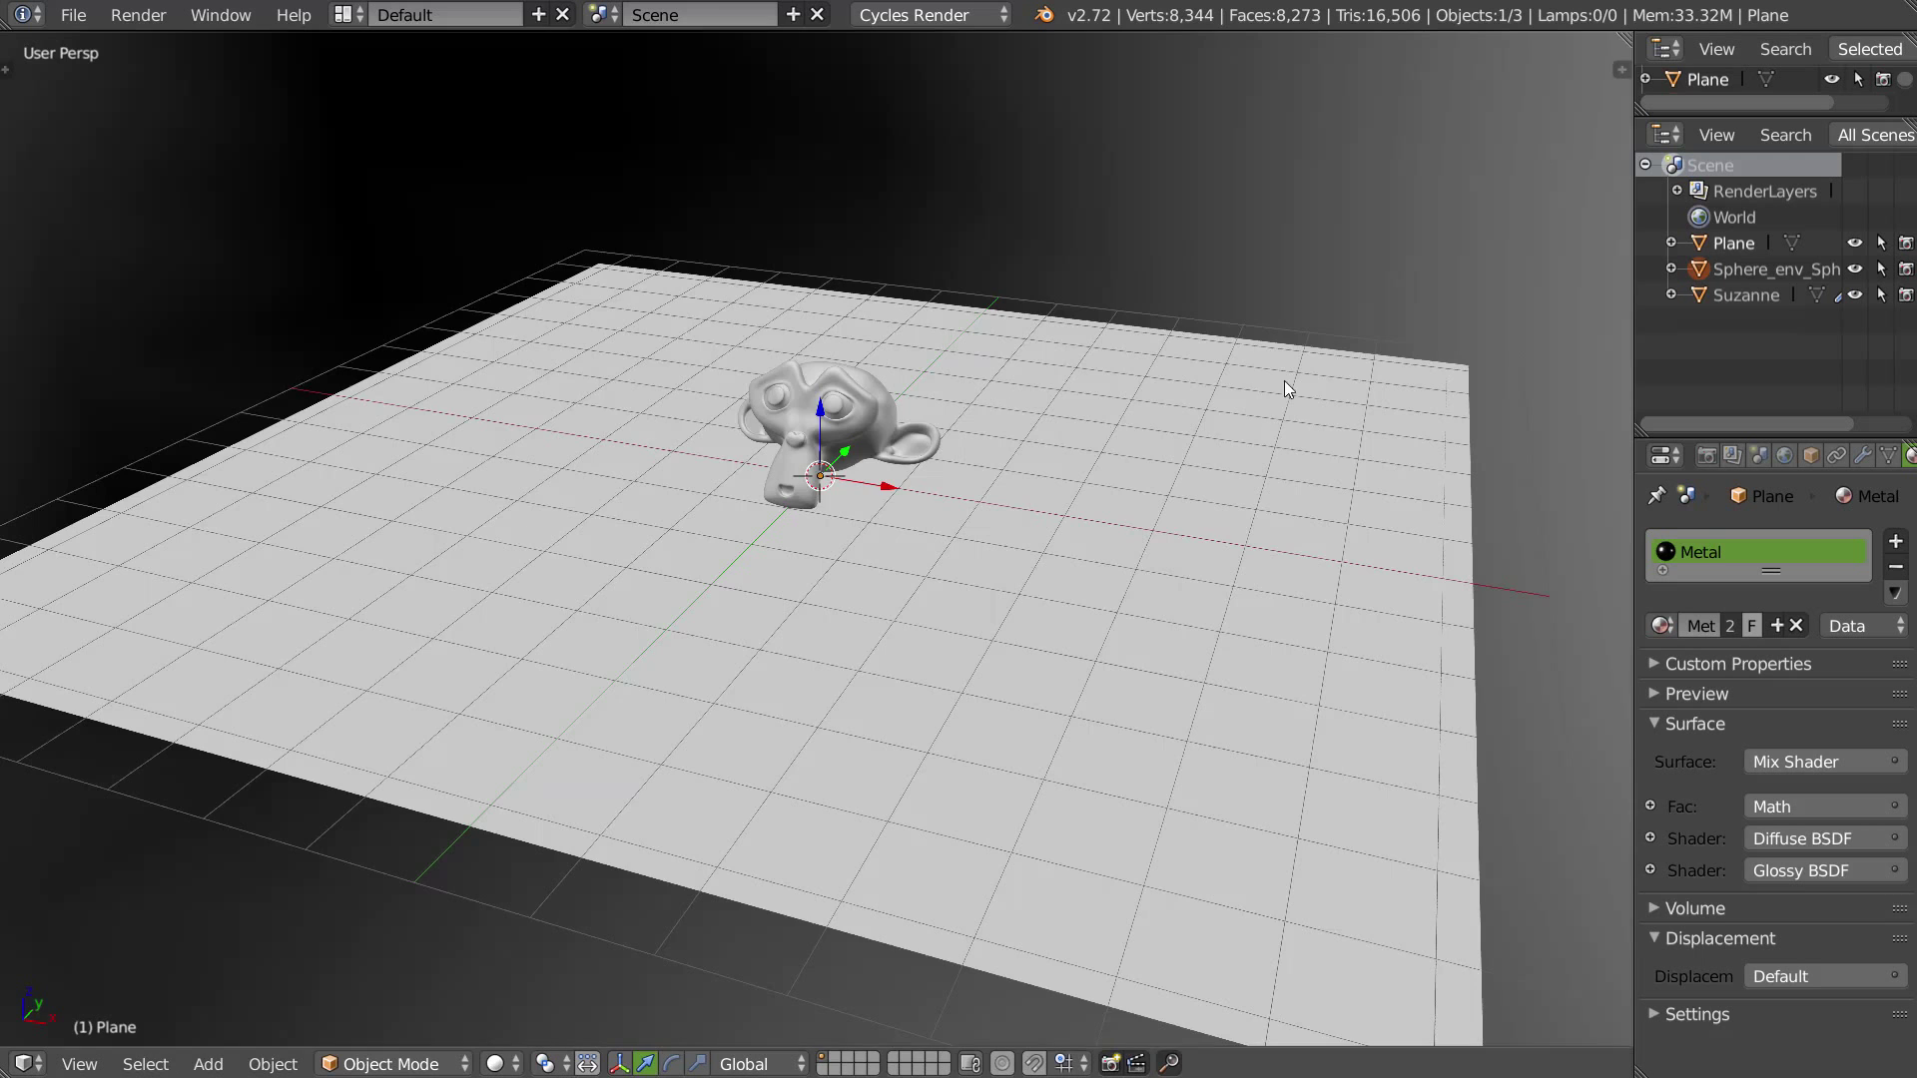
# Step: Split the 3D view into two side-by-side areas and display the imported sphere's UV layout in a UV/Image Editor
pyautogui.press('KP_Decimal')
pyautogui.scroll(-4, 1117, 430)
pyautogui.rightClick(1114, 441)
pyautogui.scroll(2, 1053, 471)
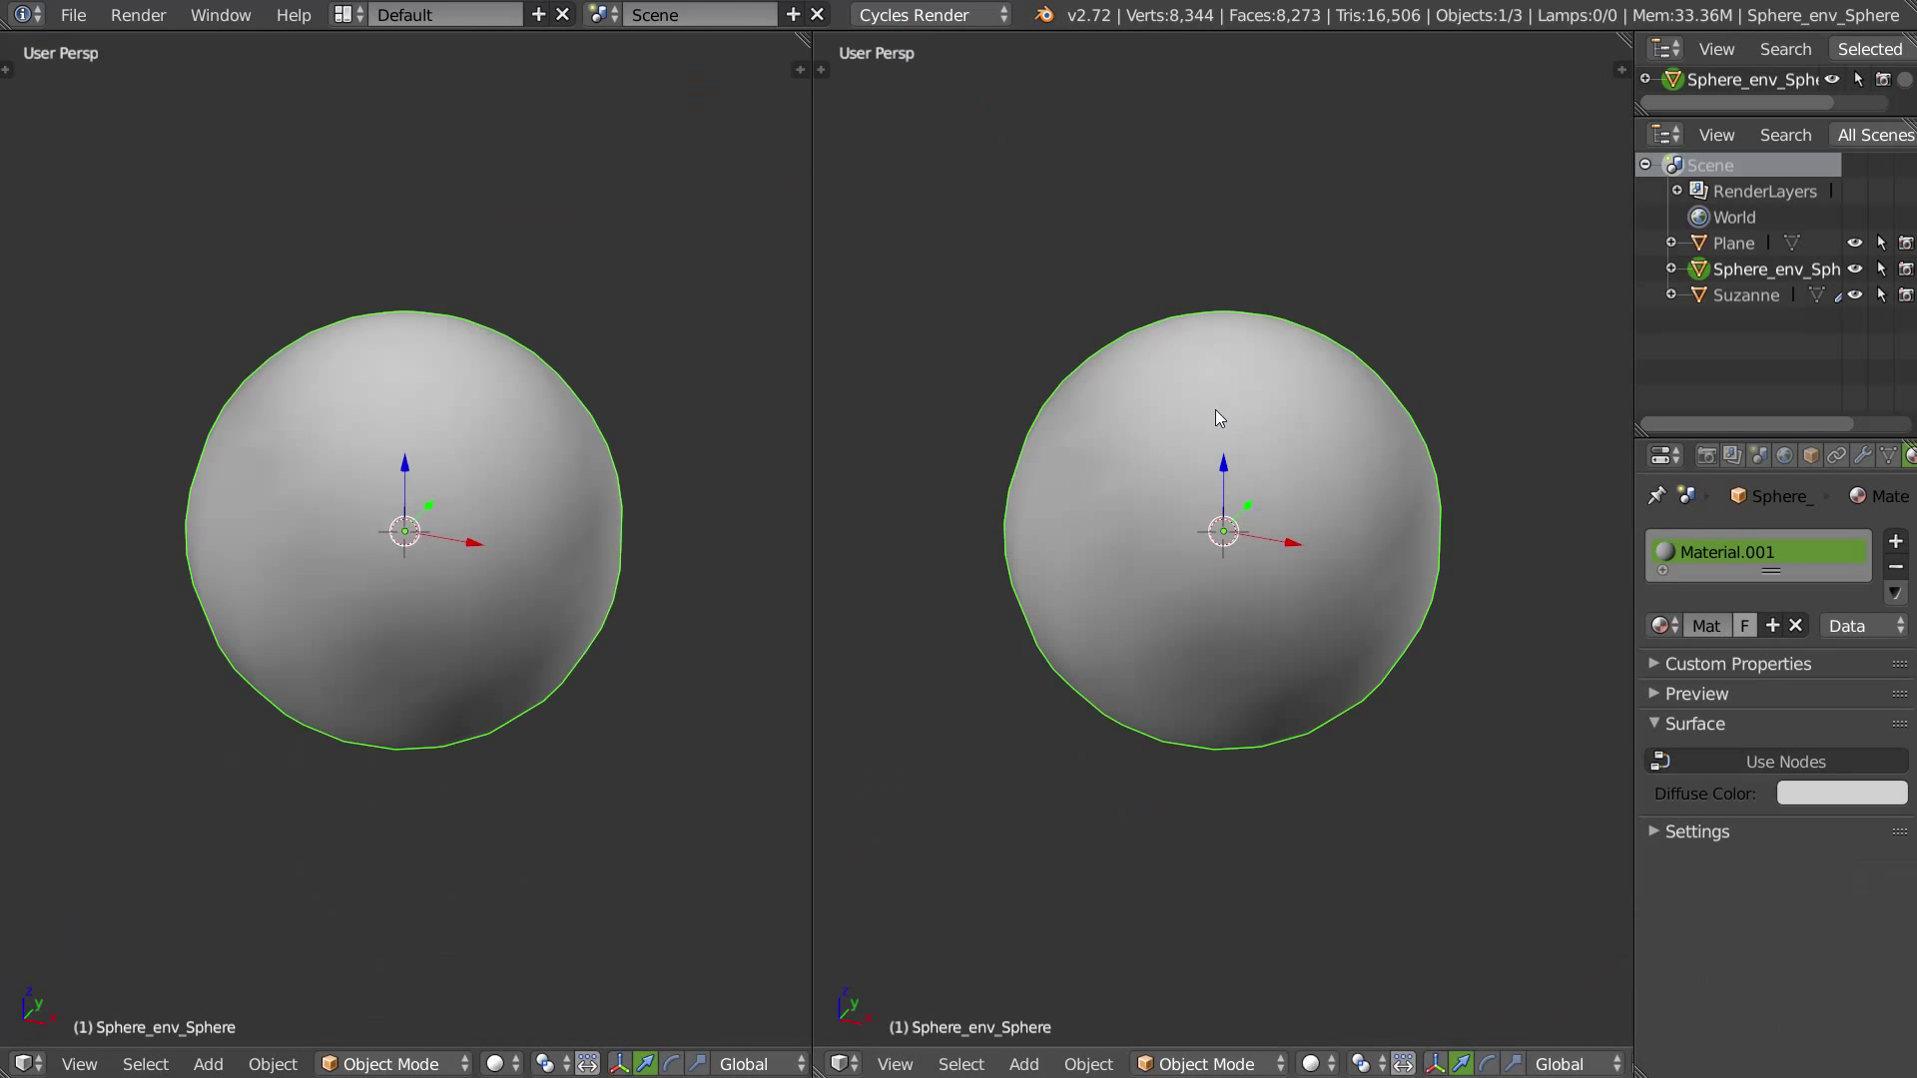
pyautogui.hotkey('shift', 'F10')
pyautogui.press('Tab')
pyautogui.scroll(2, 1148, 499)
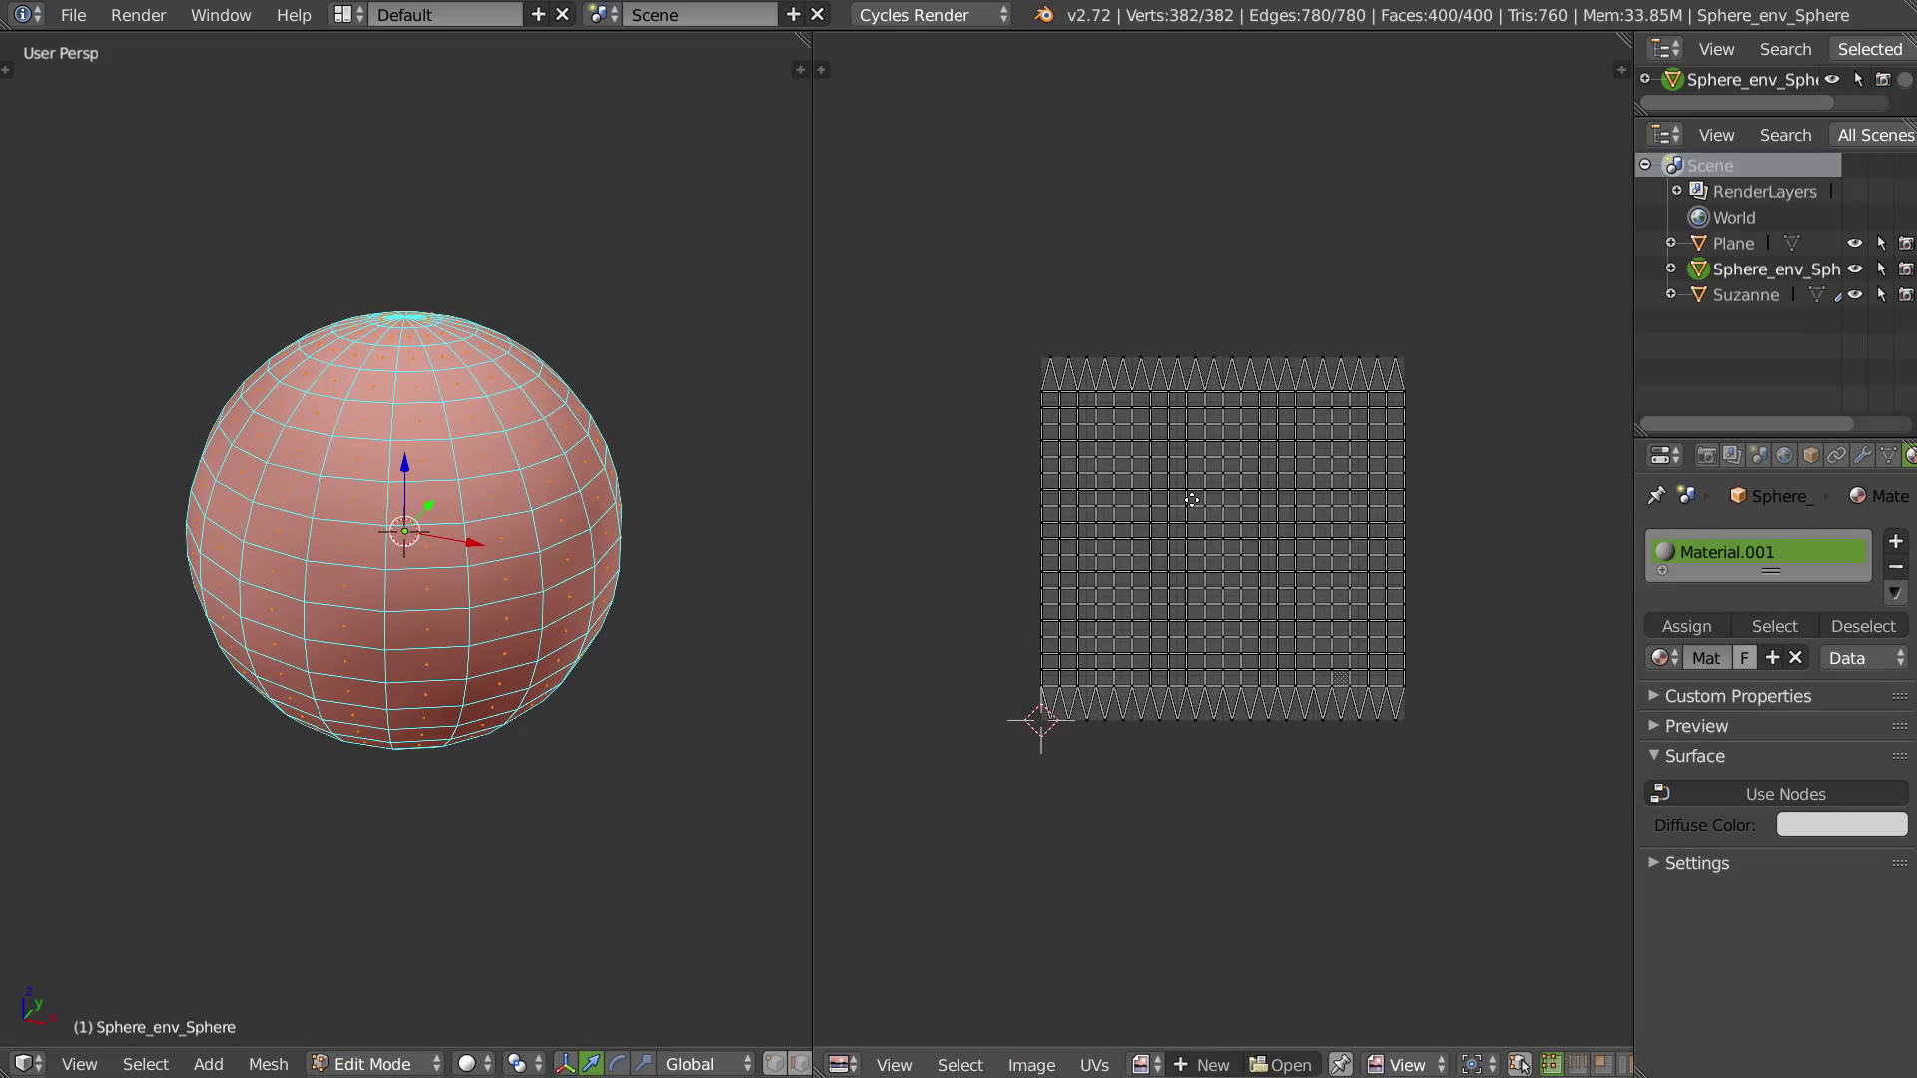
pyautogui.scroll(2, 1133, 629)
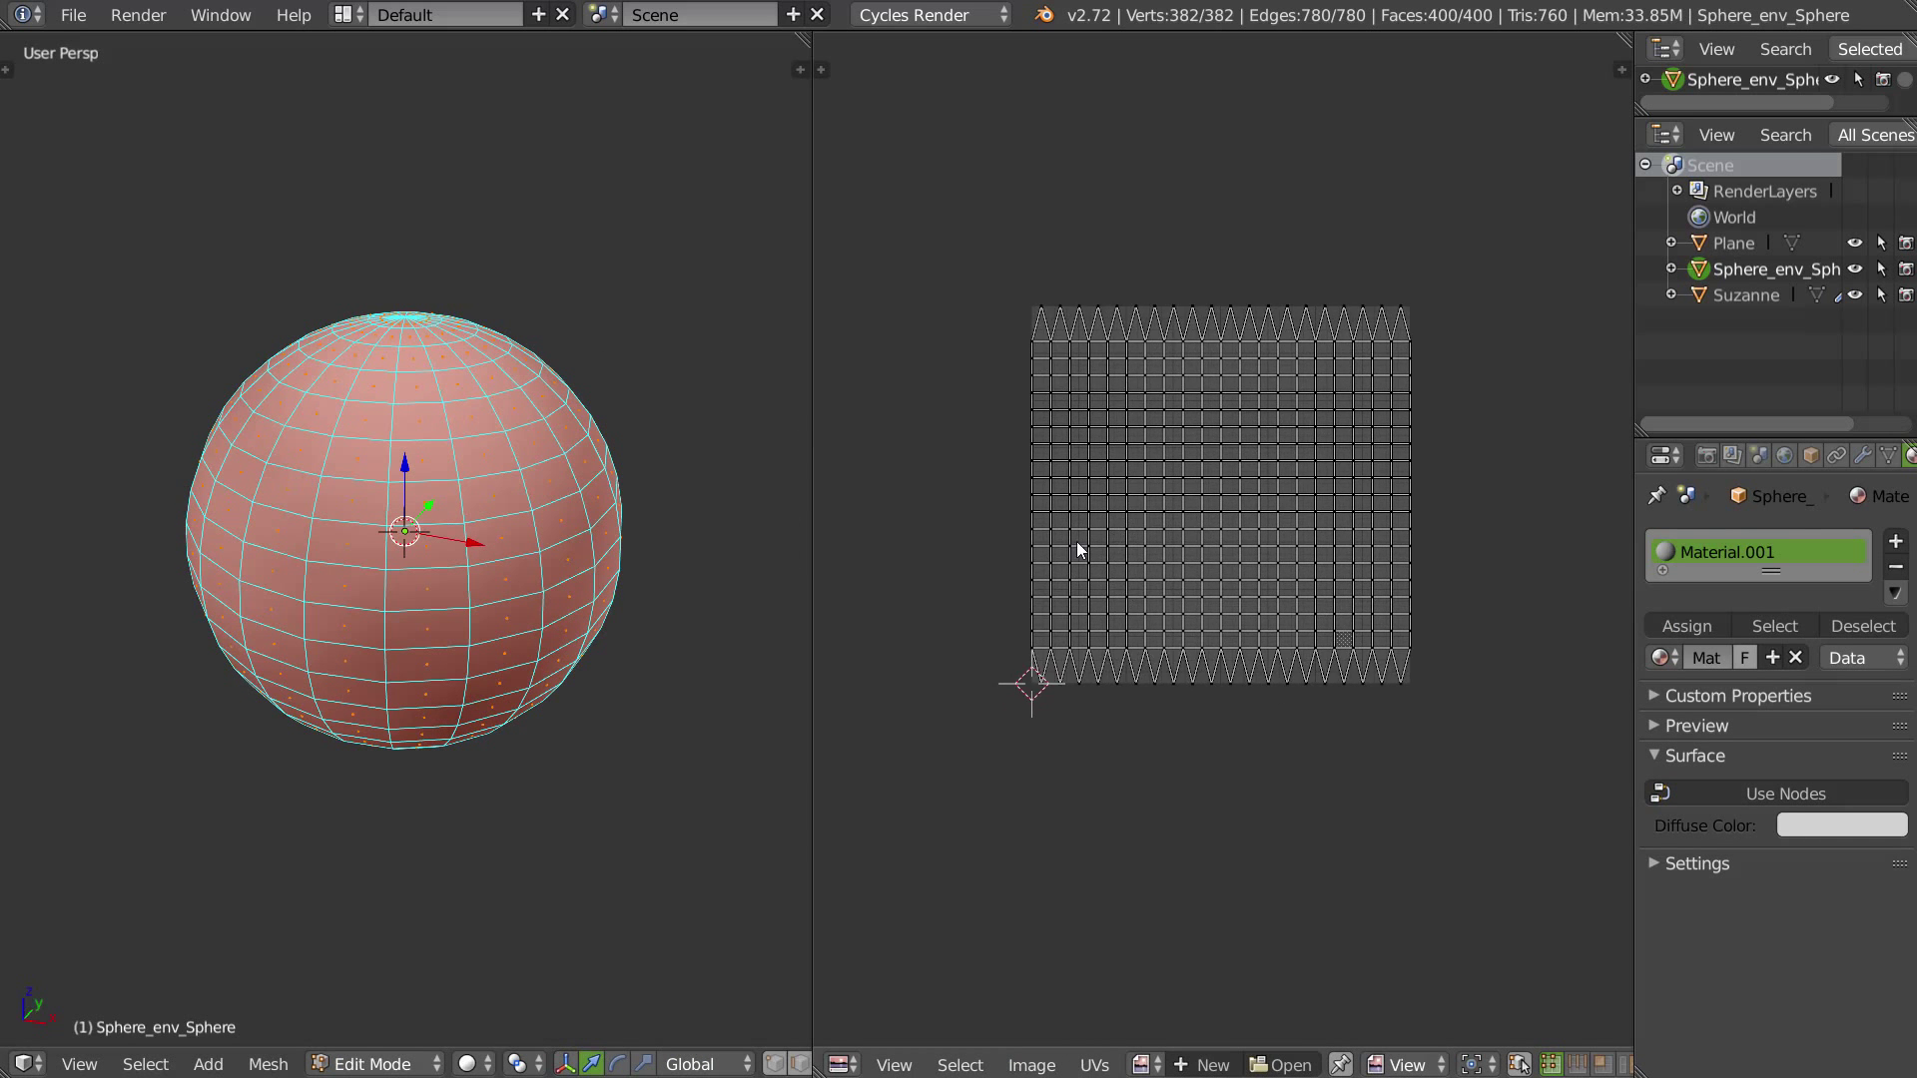
# Step: Create a blank black image named Env, 2048 x 1024 px, 32 bit Float and without alpha, on the sphere's UVs
pyautogui.click(1209, 1067)
pyautogui.click(1290, 841)
pyautogui.write('Env')
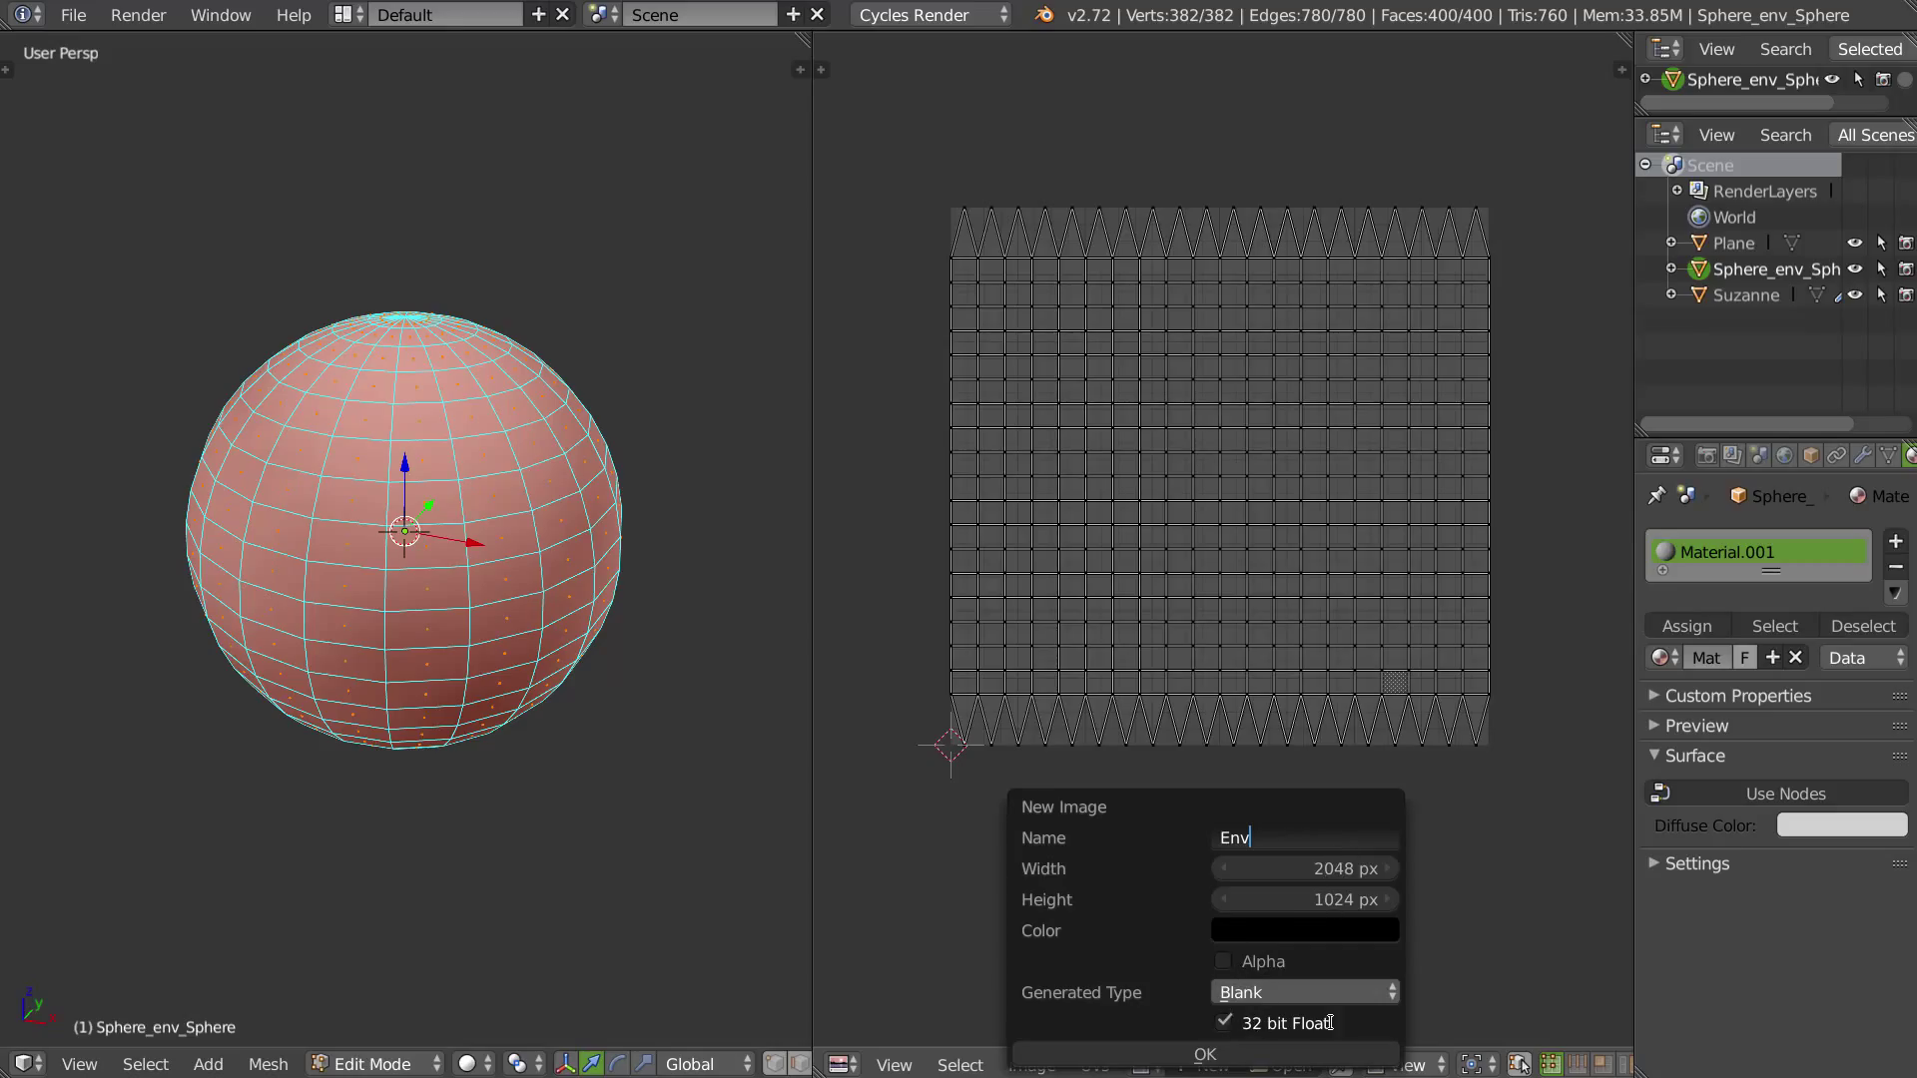
pyautogui.click(1182, 1055)
pyautogui.scroll(-8, 1267, 621)
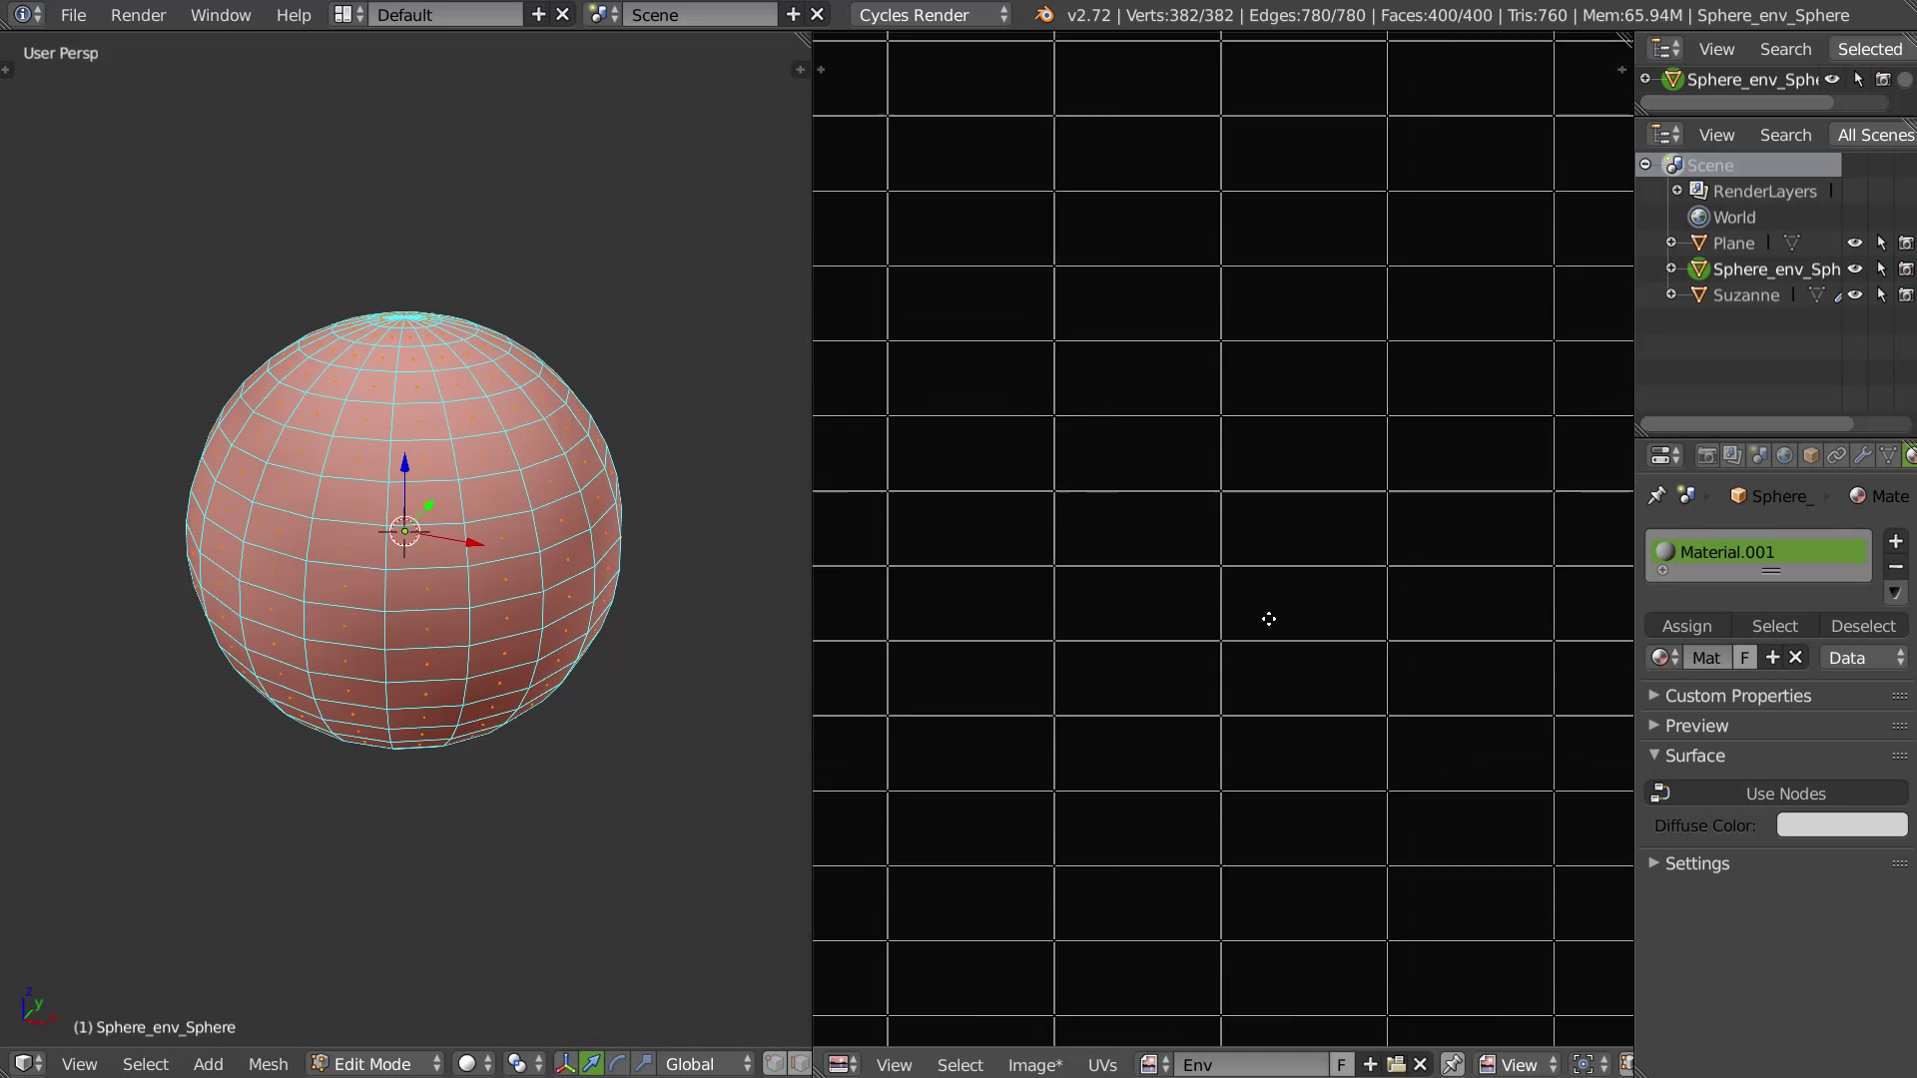
pyautogui.scroll(2, 1148, 462)
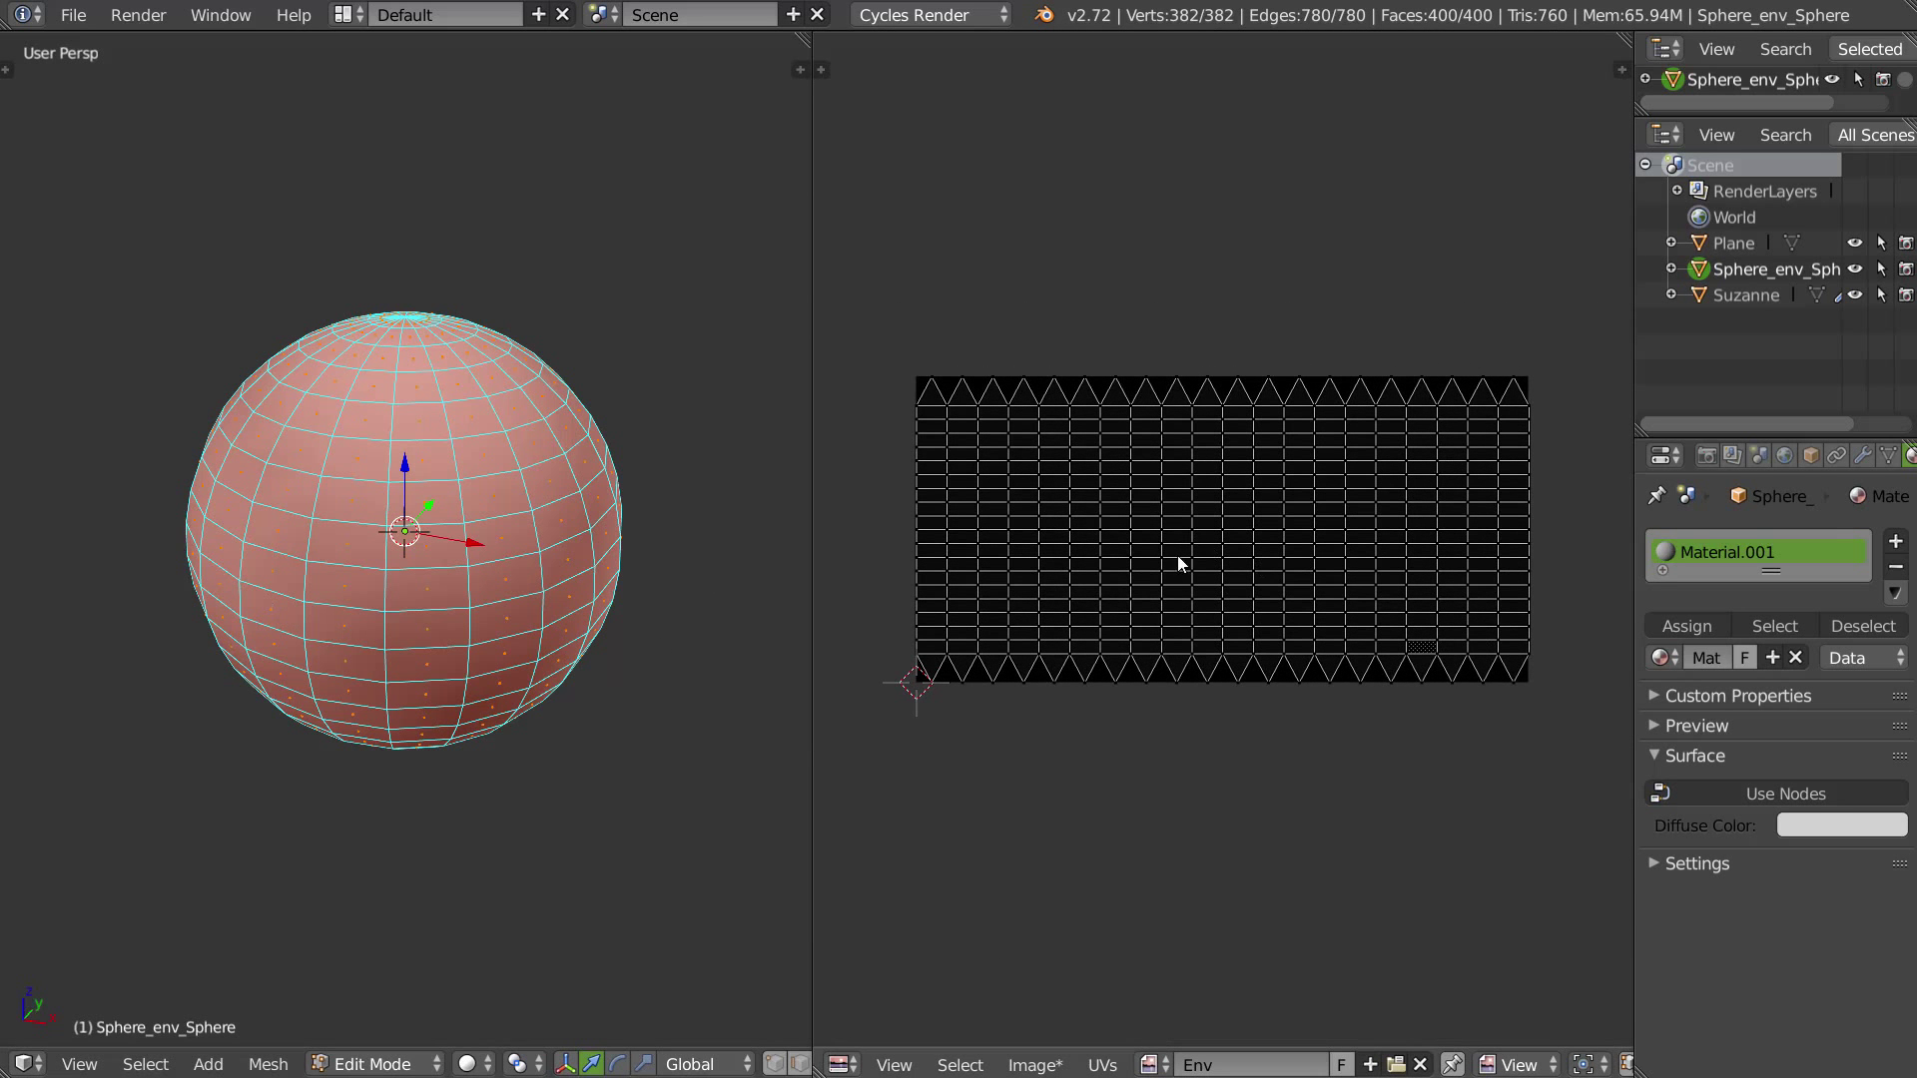
pyautogui.scroll(1, 1177, 560)
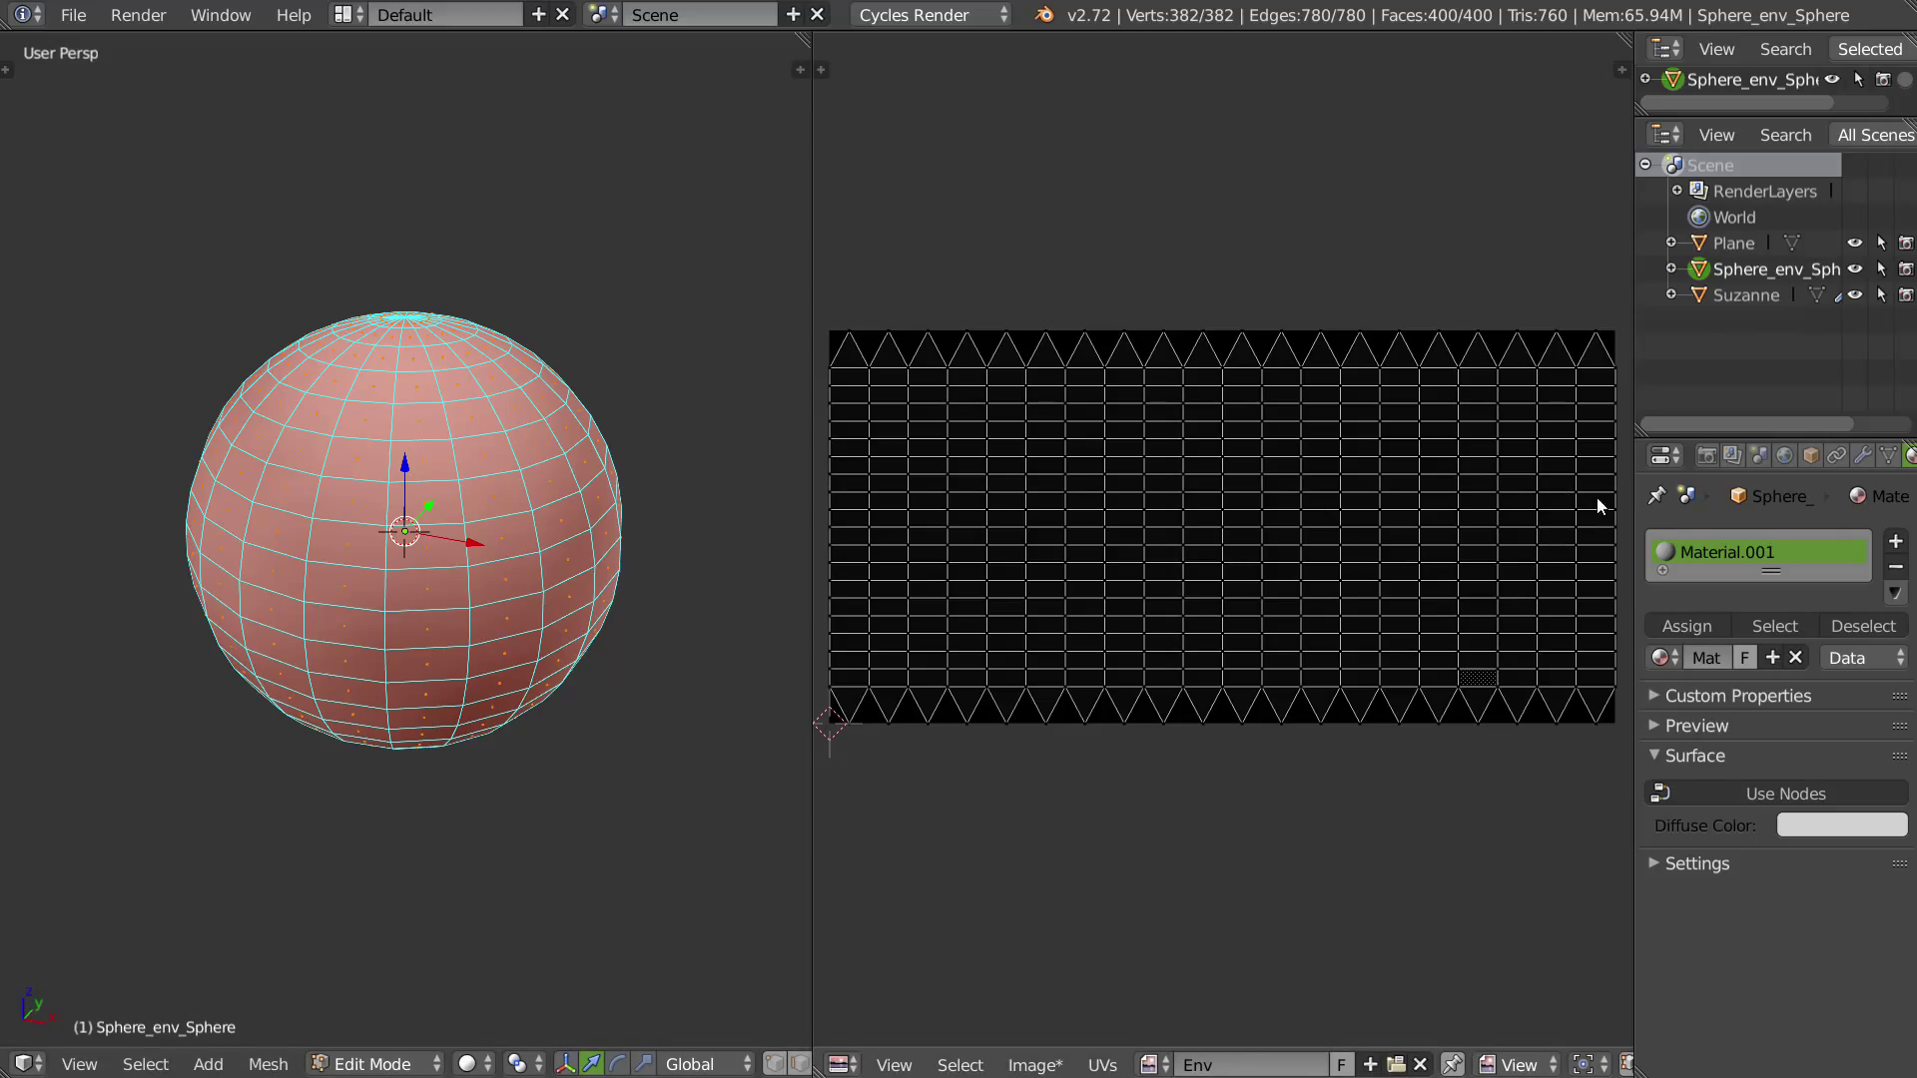
# Step: Replace the sphere's imported material with a new one and set its surface shader to Emission
pyautogui.press('Tab')
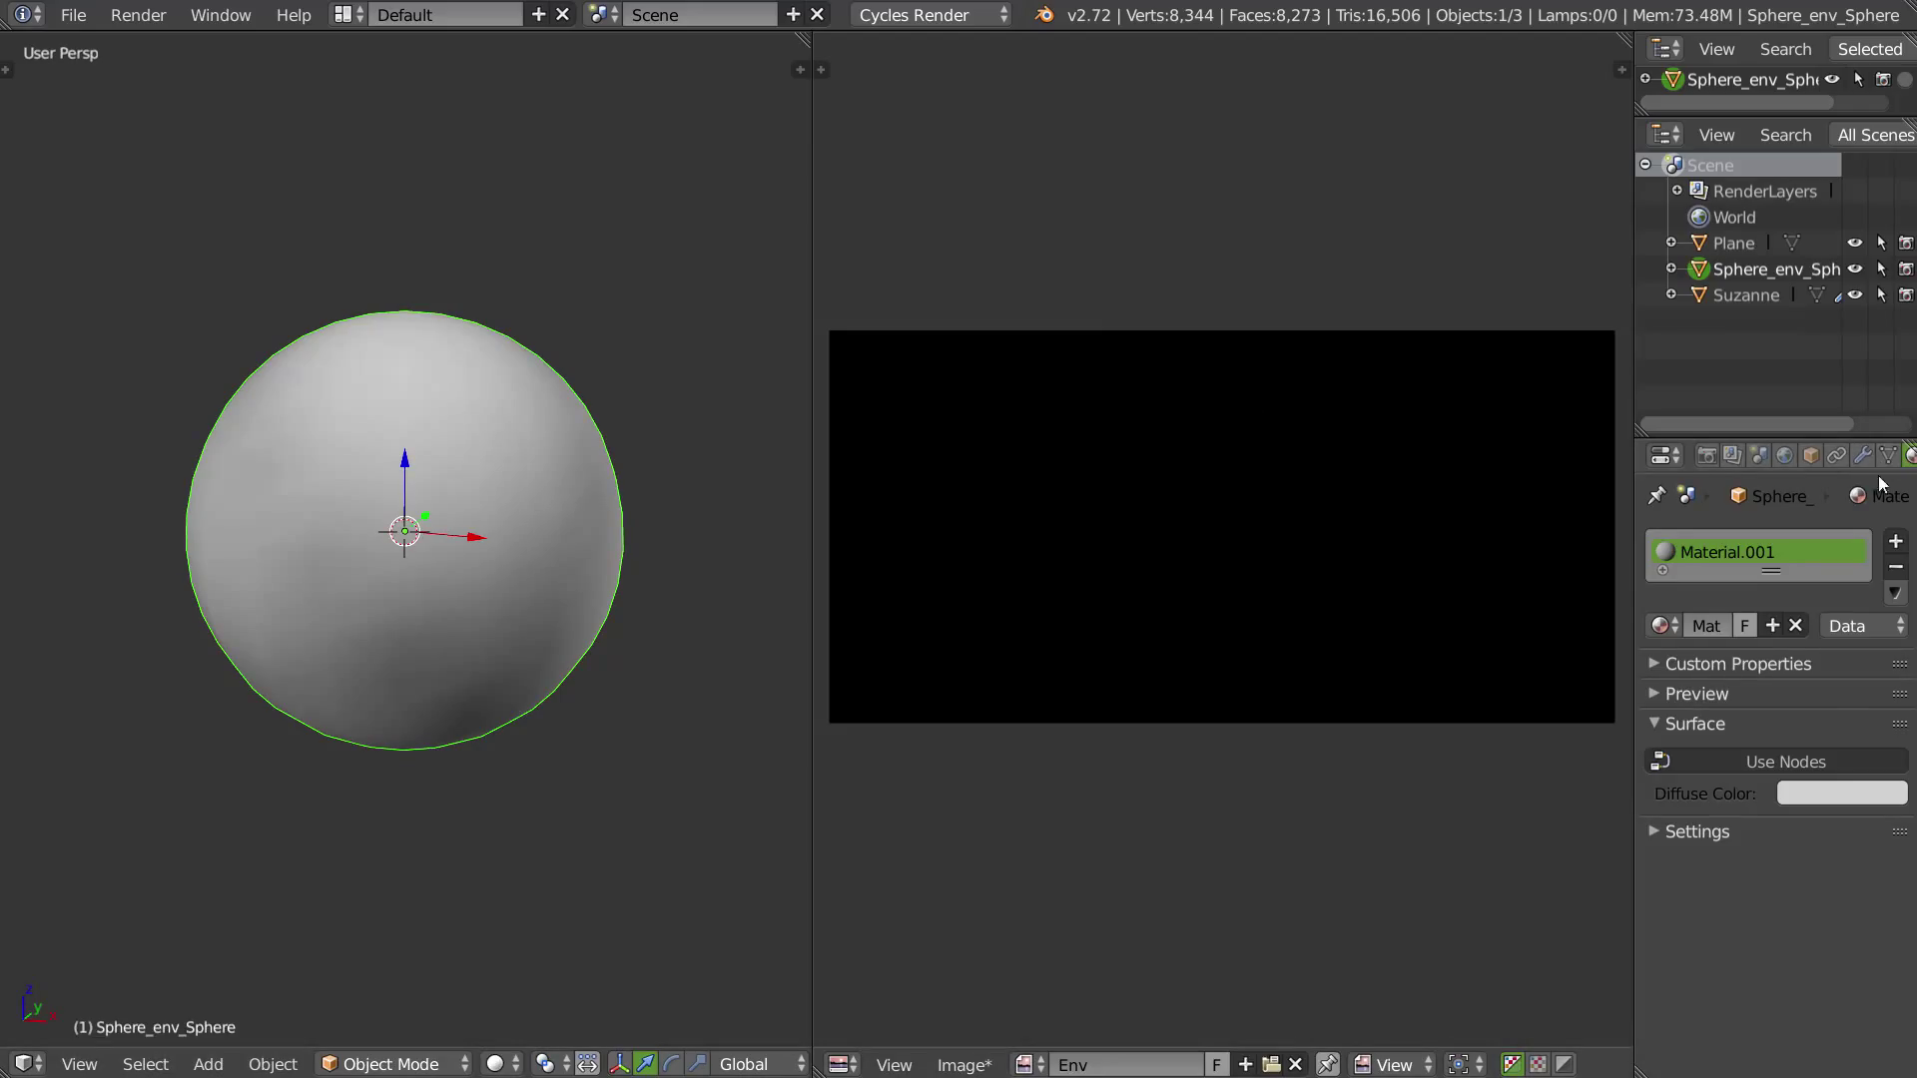
pyautogui.click(1896, 566)
pyautogui.click(1732, 625)
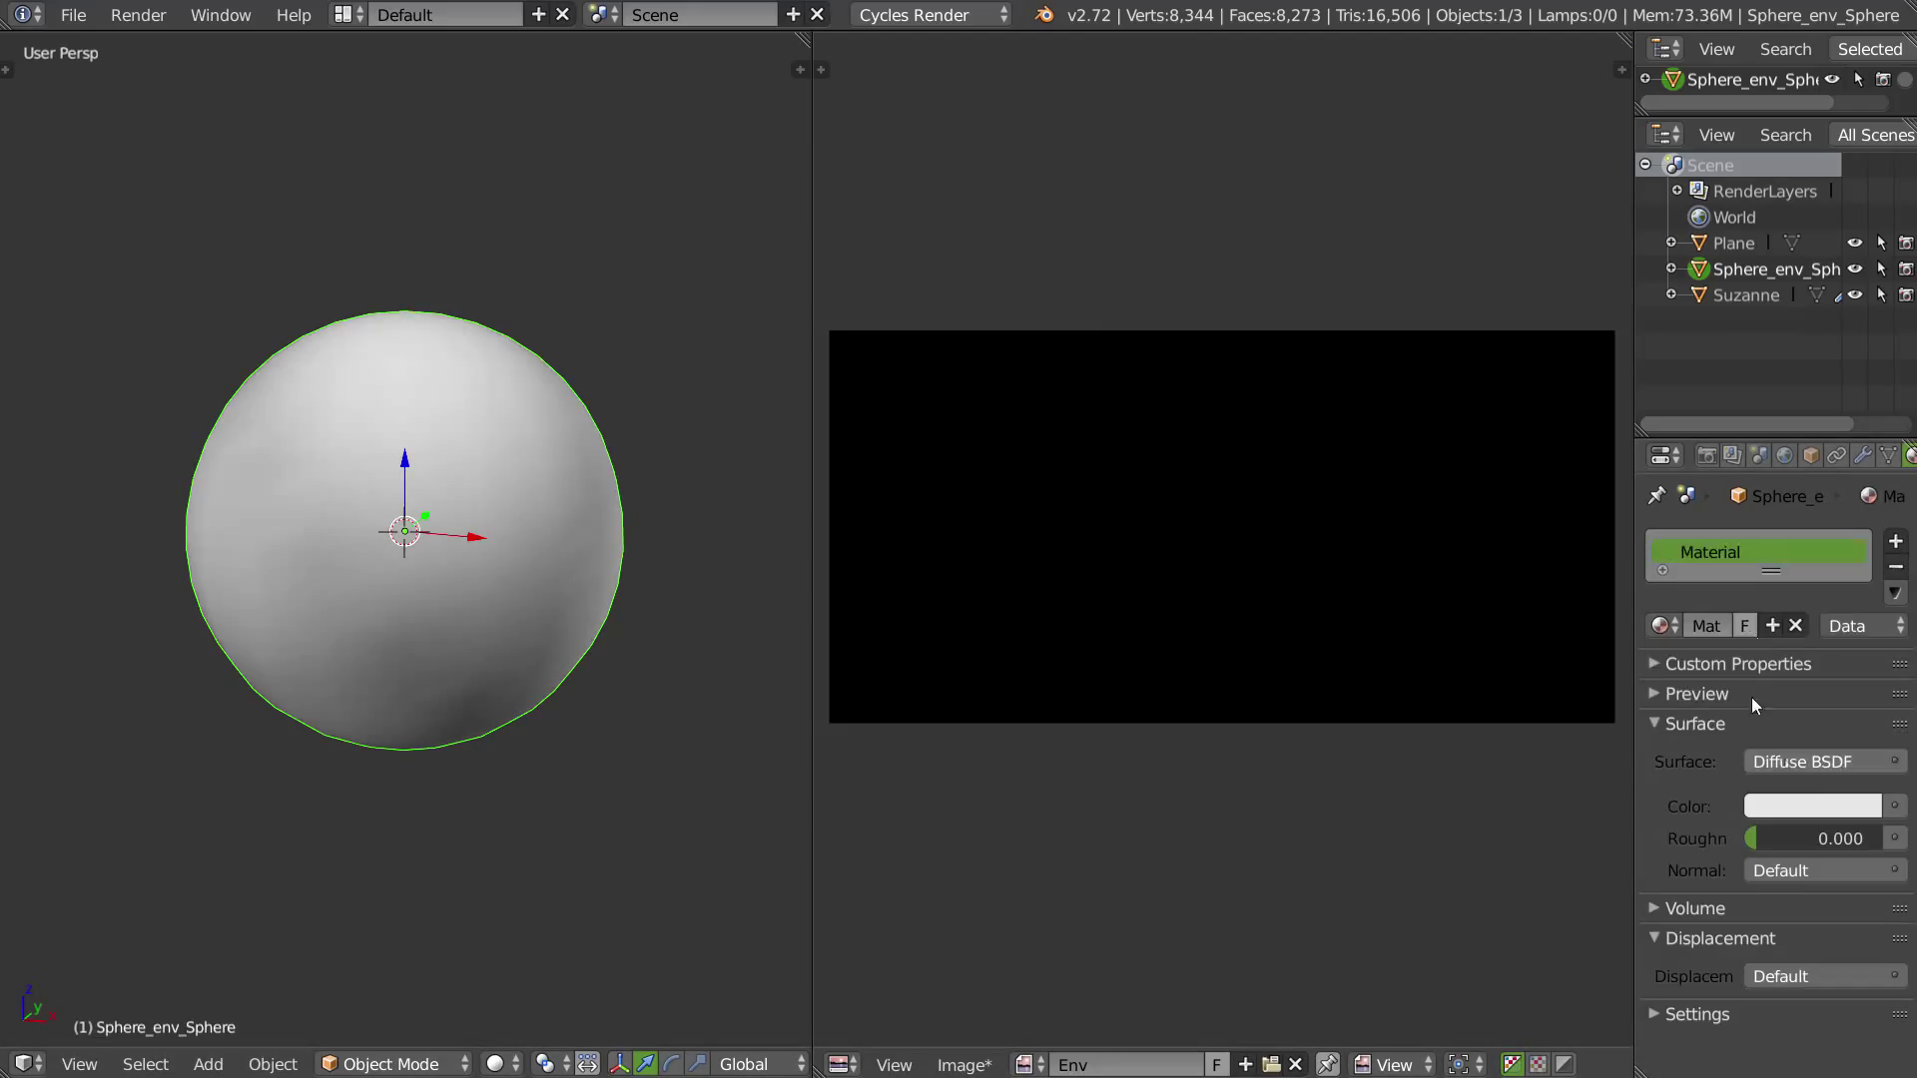
pyautogui.click(1788, 762)
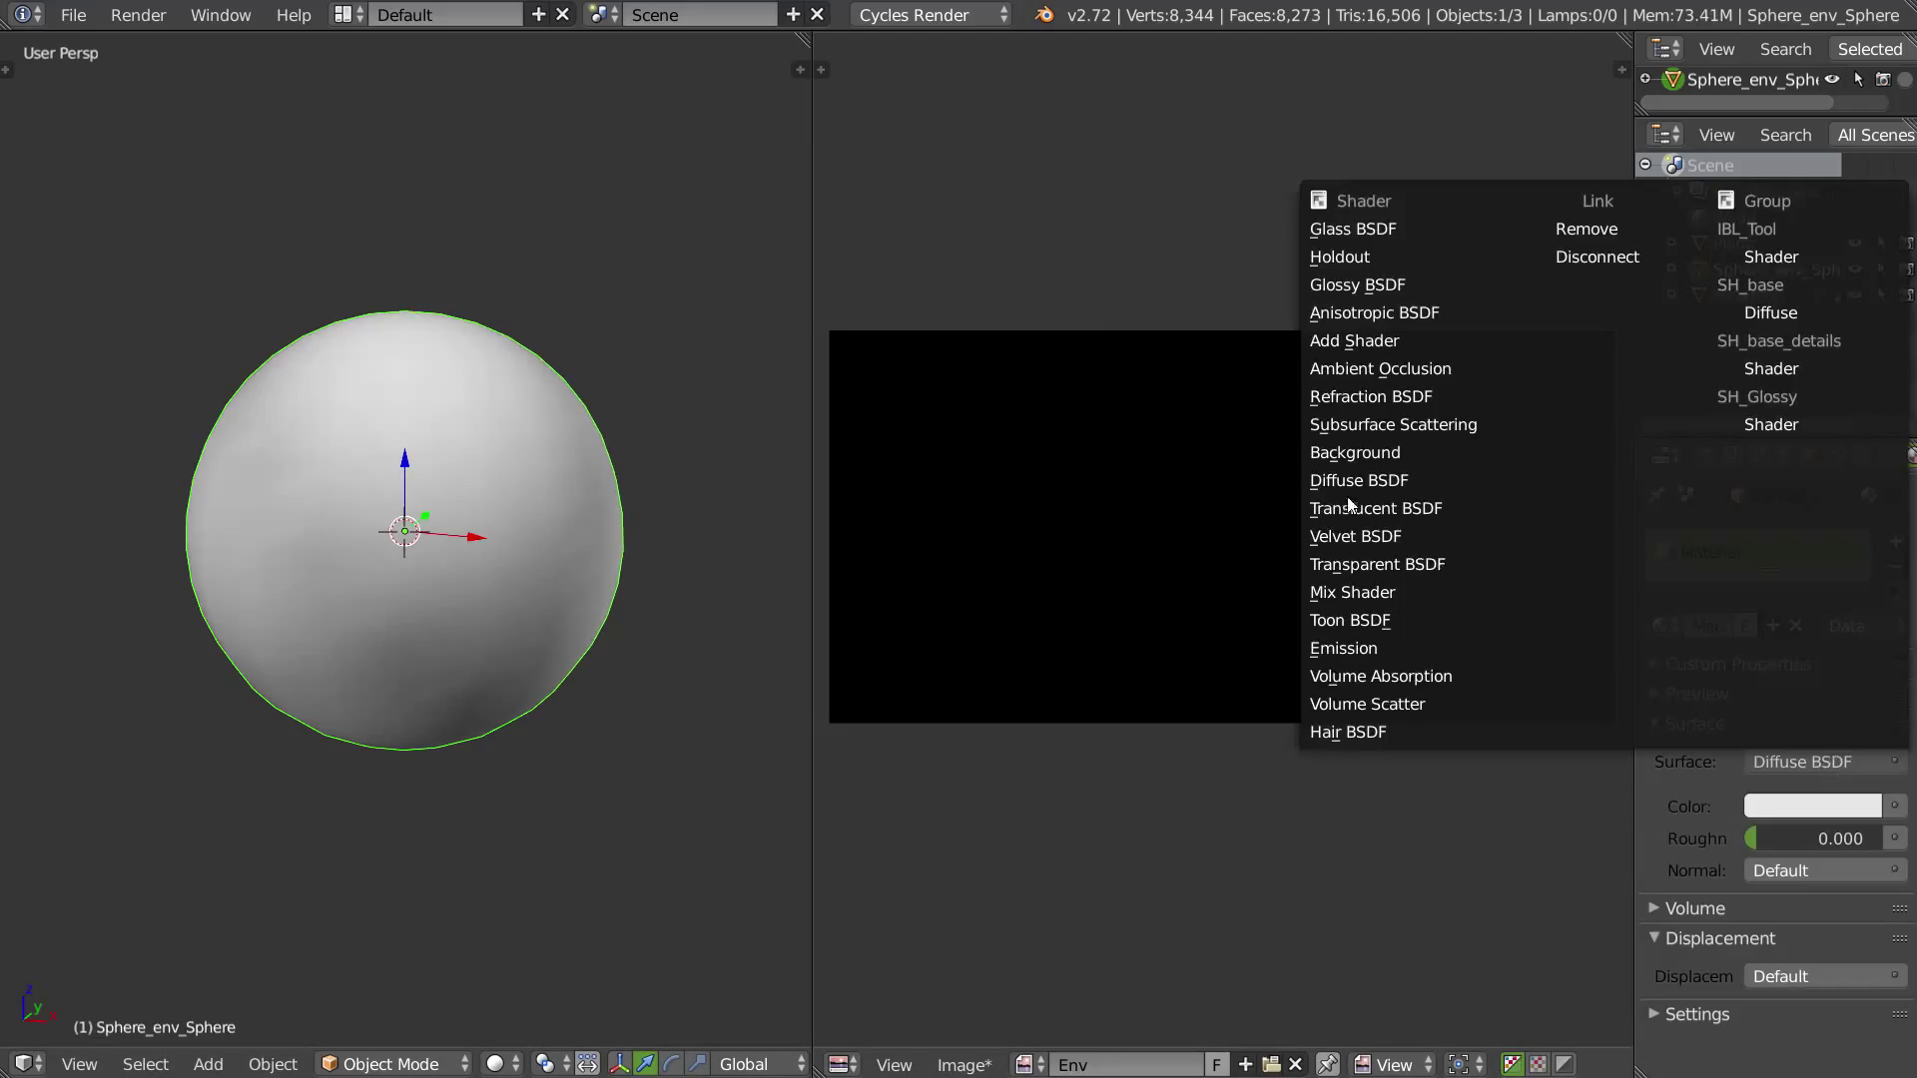
pyautogui.click(1362, 648)
# Step: Show the sphere's material in the Node Editor and add an Image Texture node before the Emission node
pyautogui.hotkey('shift', 'F3')
pyautogui.moveTo(1439, 413); pyautogui.dragTo(1360, 431, button='middle')
pyautogui.click(1217, 1065)
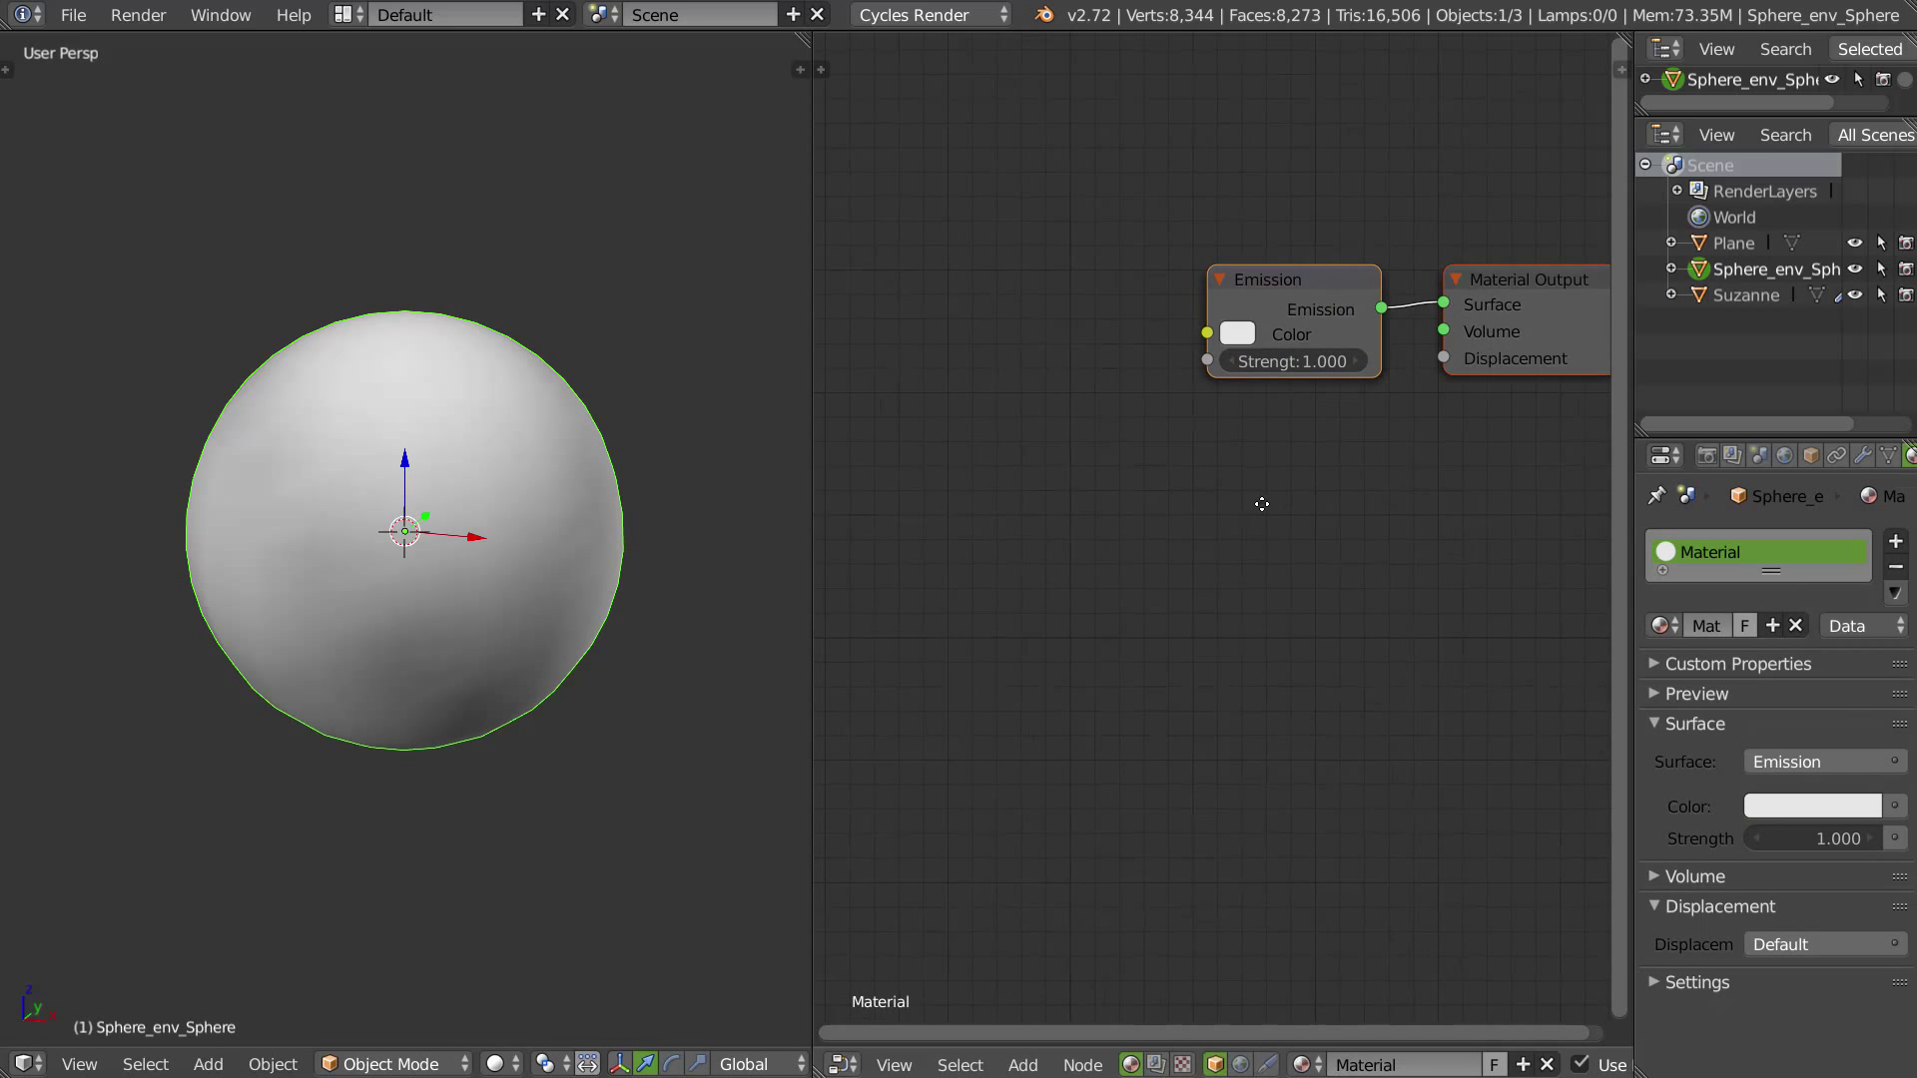
pyautogui.moveTo(1262, 505); pyautogui.dragTo(1352, 544, button='middle')
pyautogui.press('t')
pyautogui.click(826, 276)
pyautogui.click(907, 148)
pyautogui.click(1162, 376)
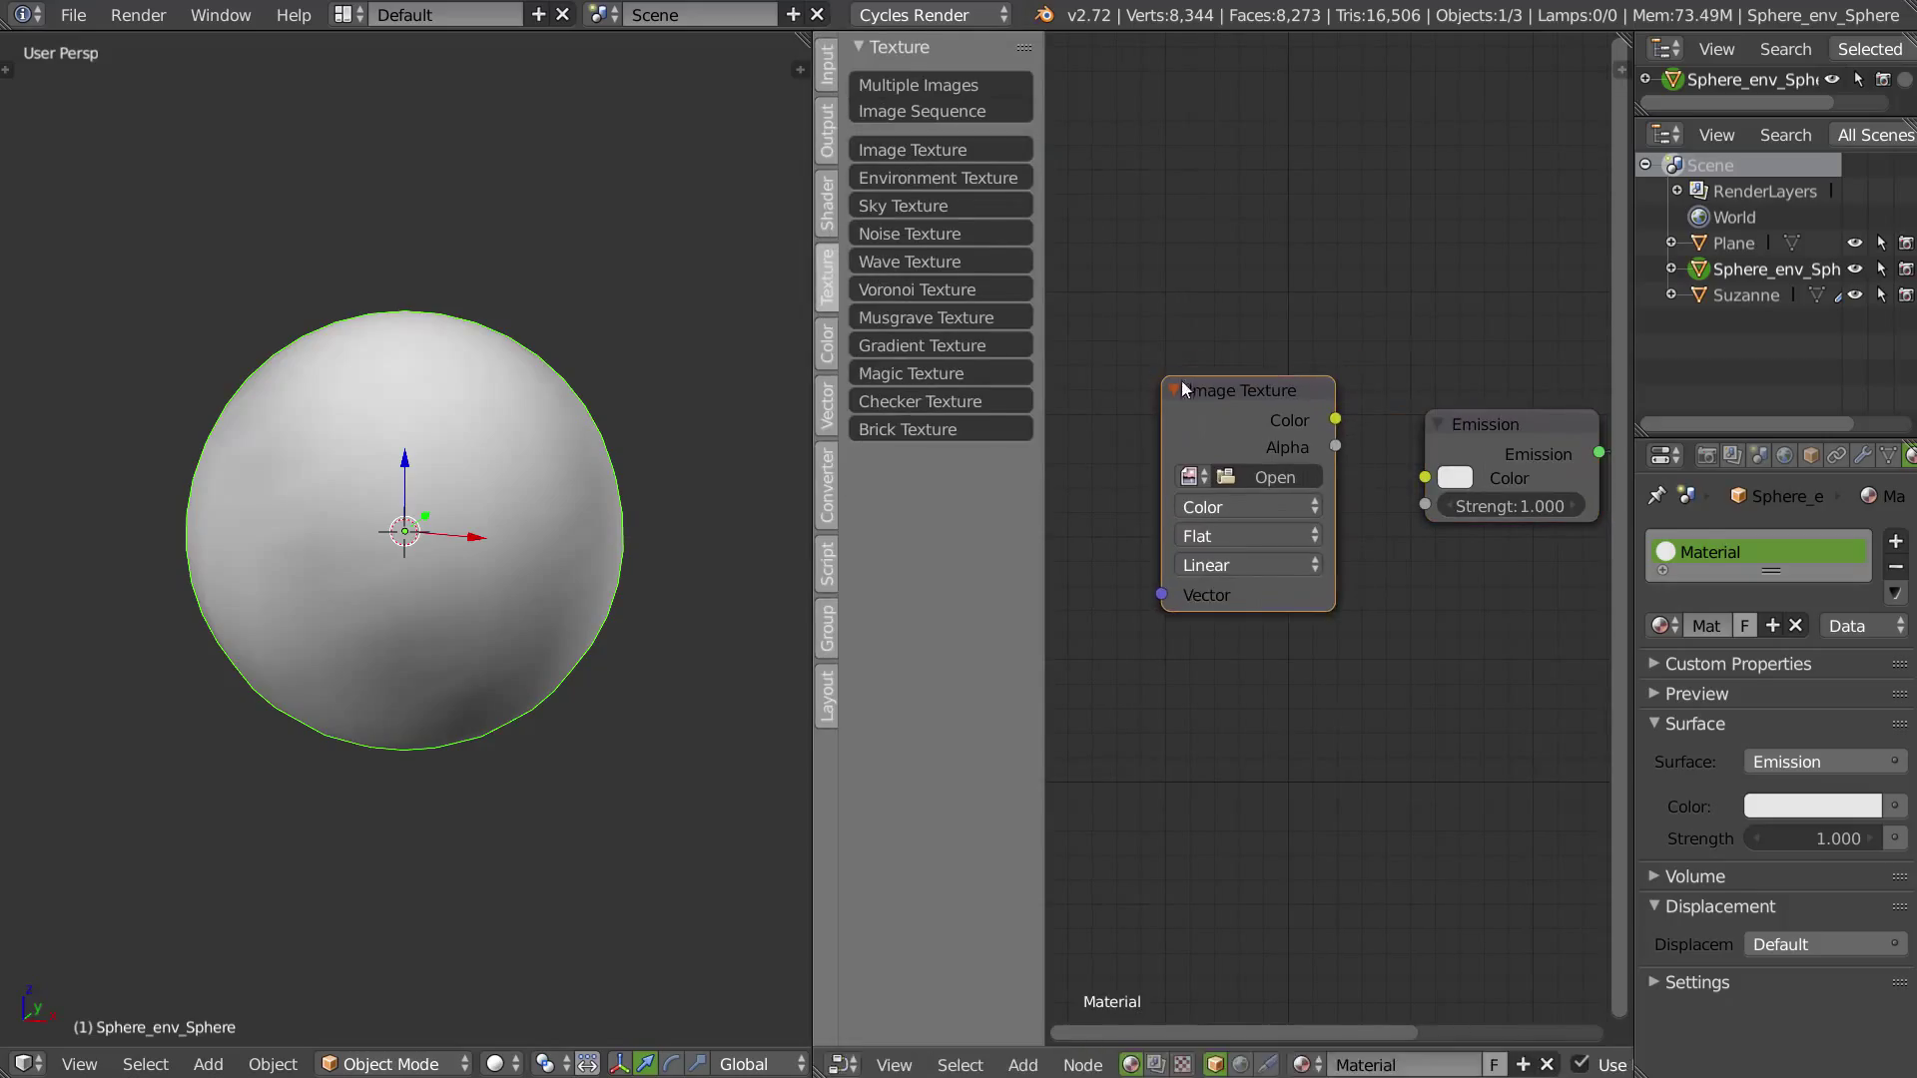
# Step: Connect the Image Texture's Color output to the Emission color and assign the Env image to the node
pyautogui.moveTo(1335, 420); pyautogui.dragTo(1425, 477)
pyautogui.click(1188, 478)
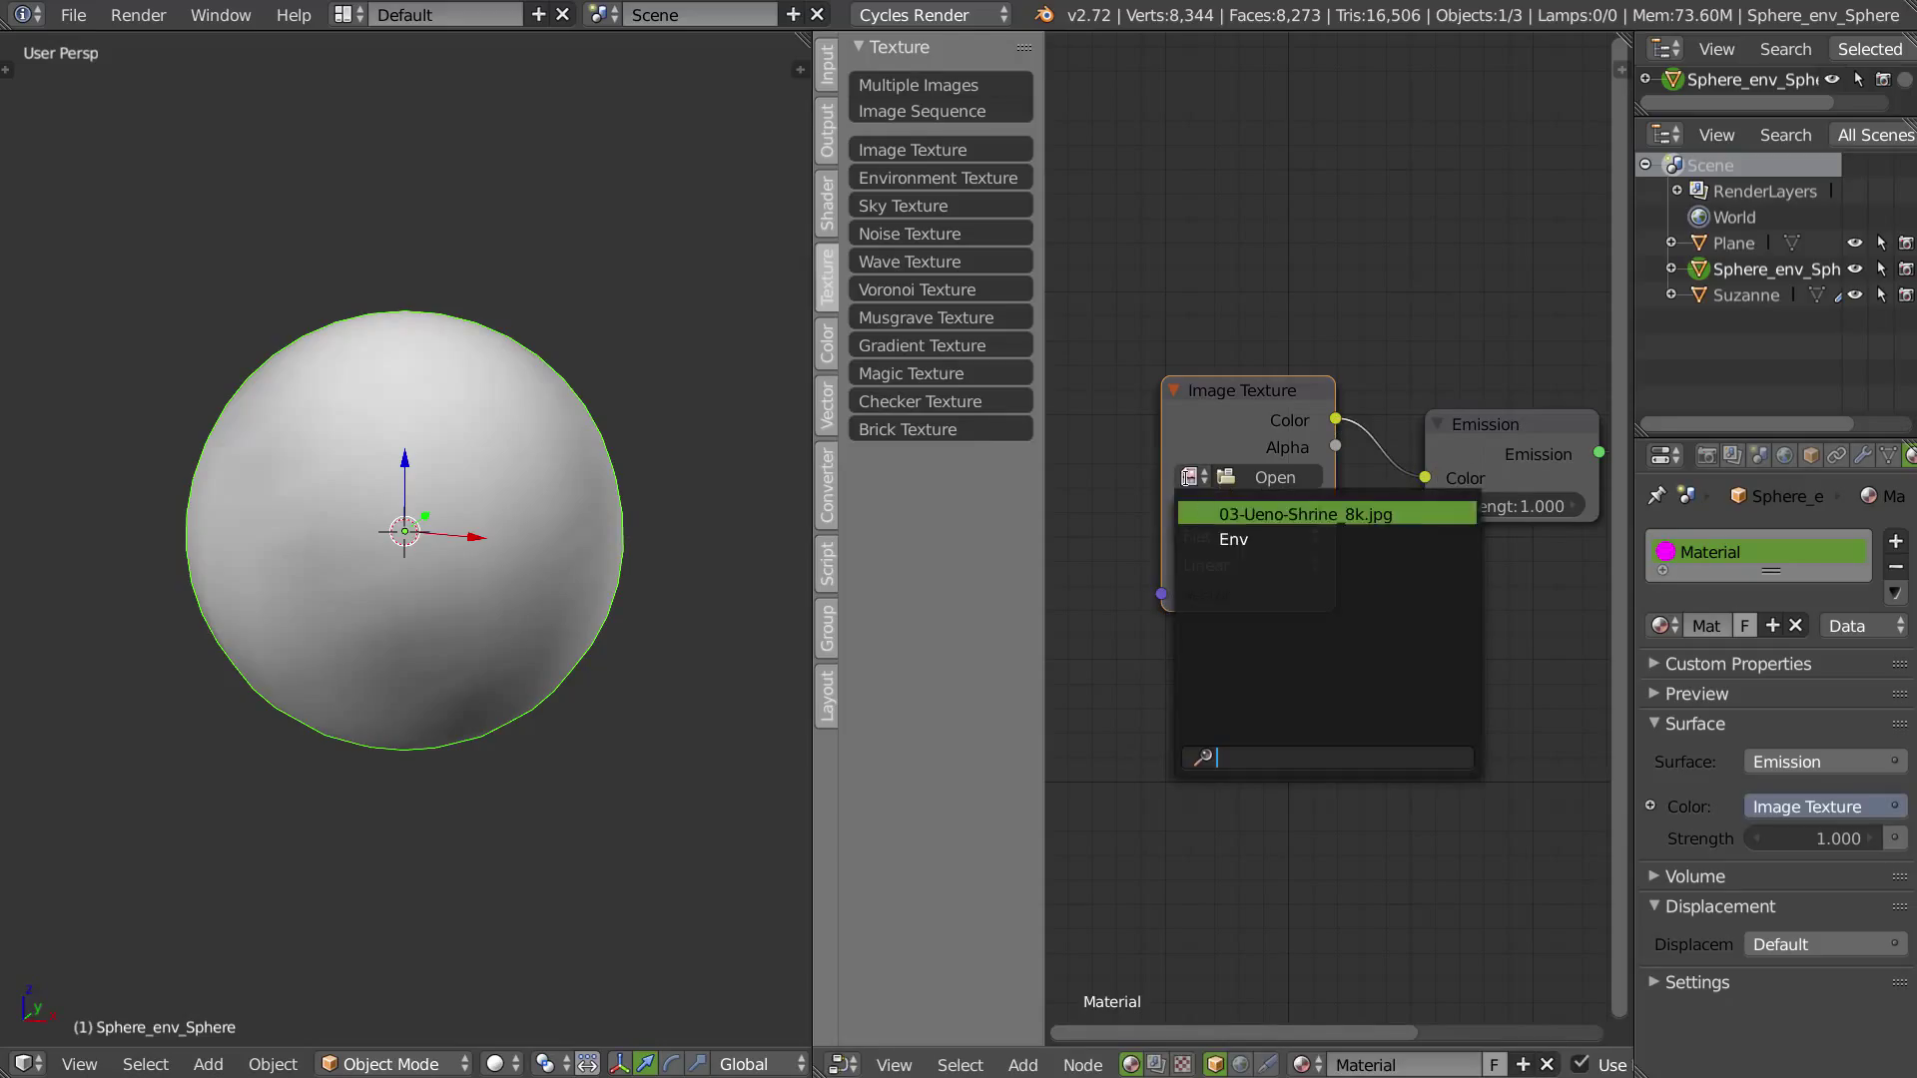
pyautogui.click(1234, 543)
pyautogui.moveTo(1217, 425)
pyautogui.mouseDown()
pyautogui.moveTo(1202, 442)
pyautogui.moveTo(1238, 447)
pyautogui.mouseUp()
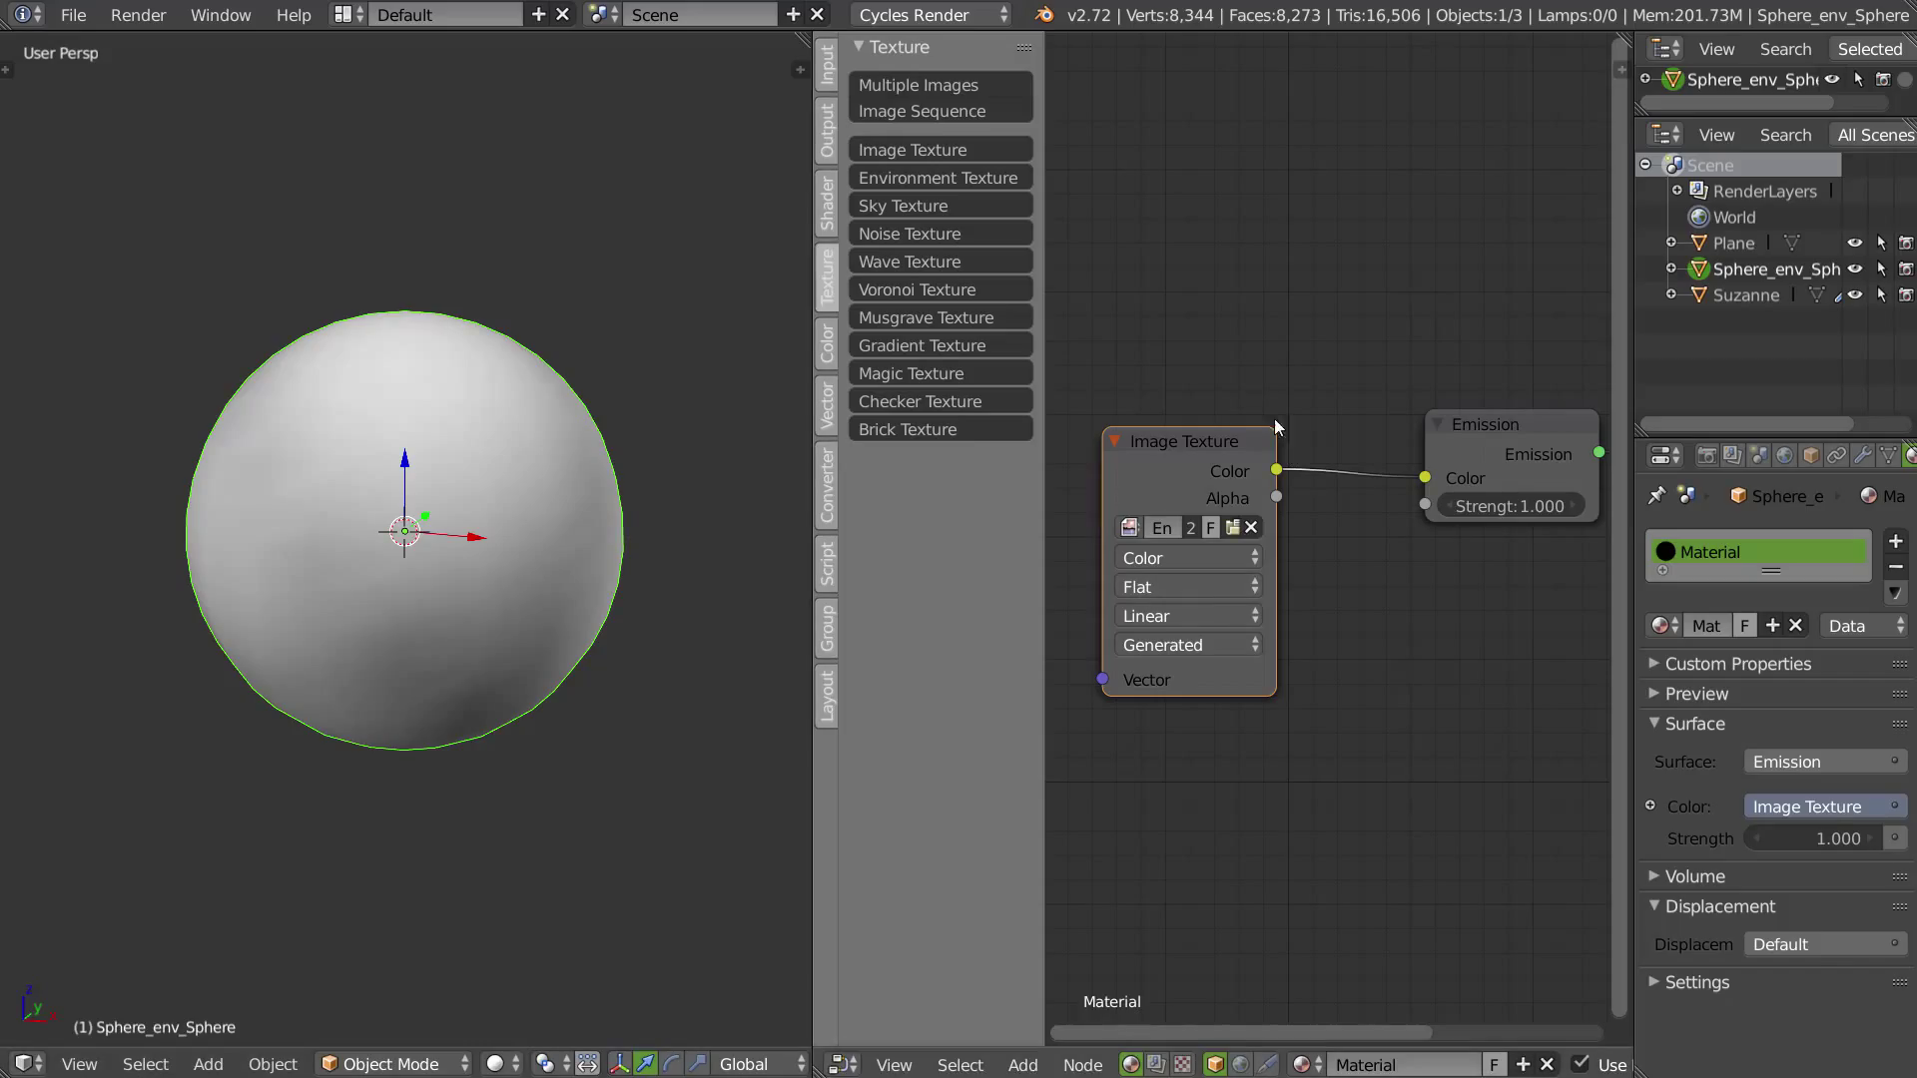
# Step: Flip the sphere's normals inward in Edit Mode and enable backface culling for the 3D view
pyautogui.scroll(2, 452, 489)
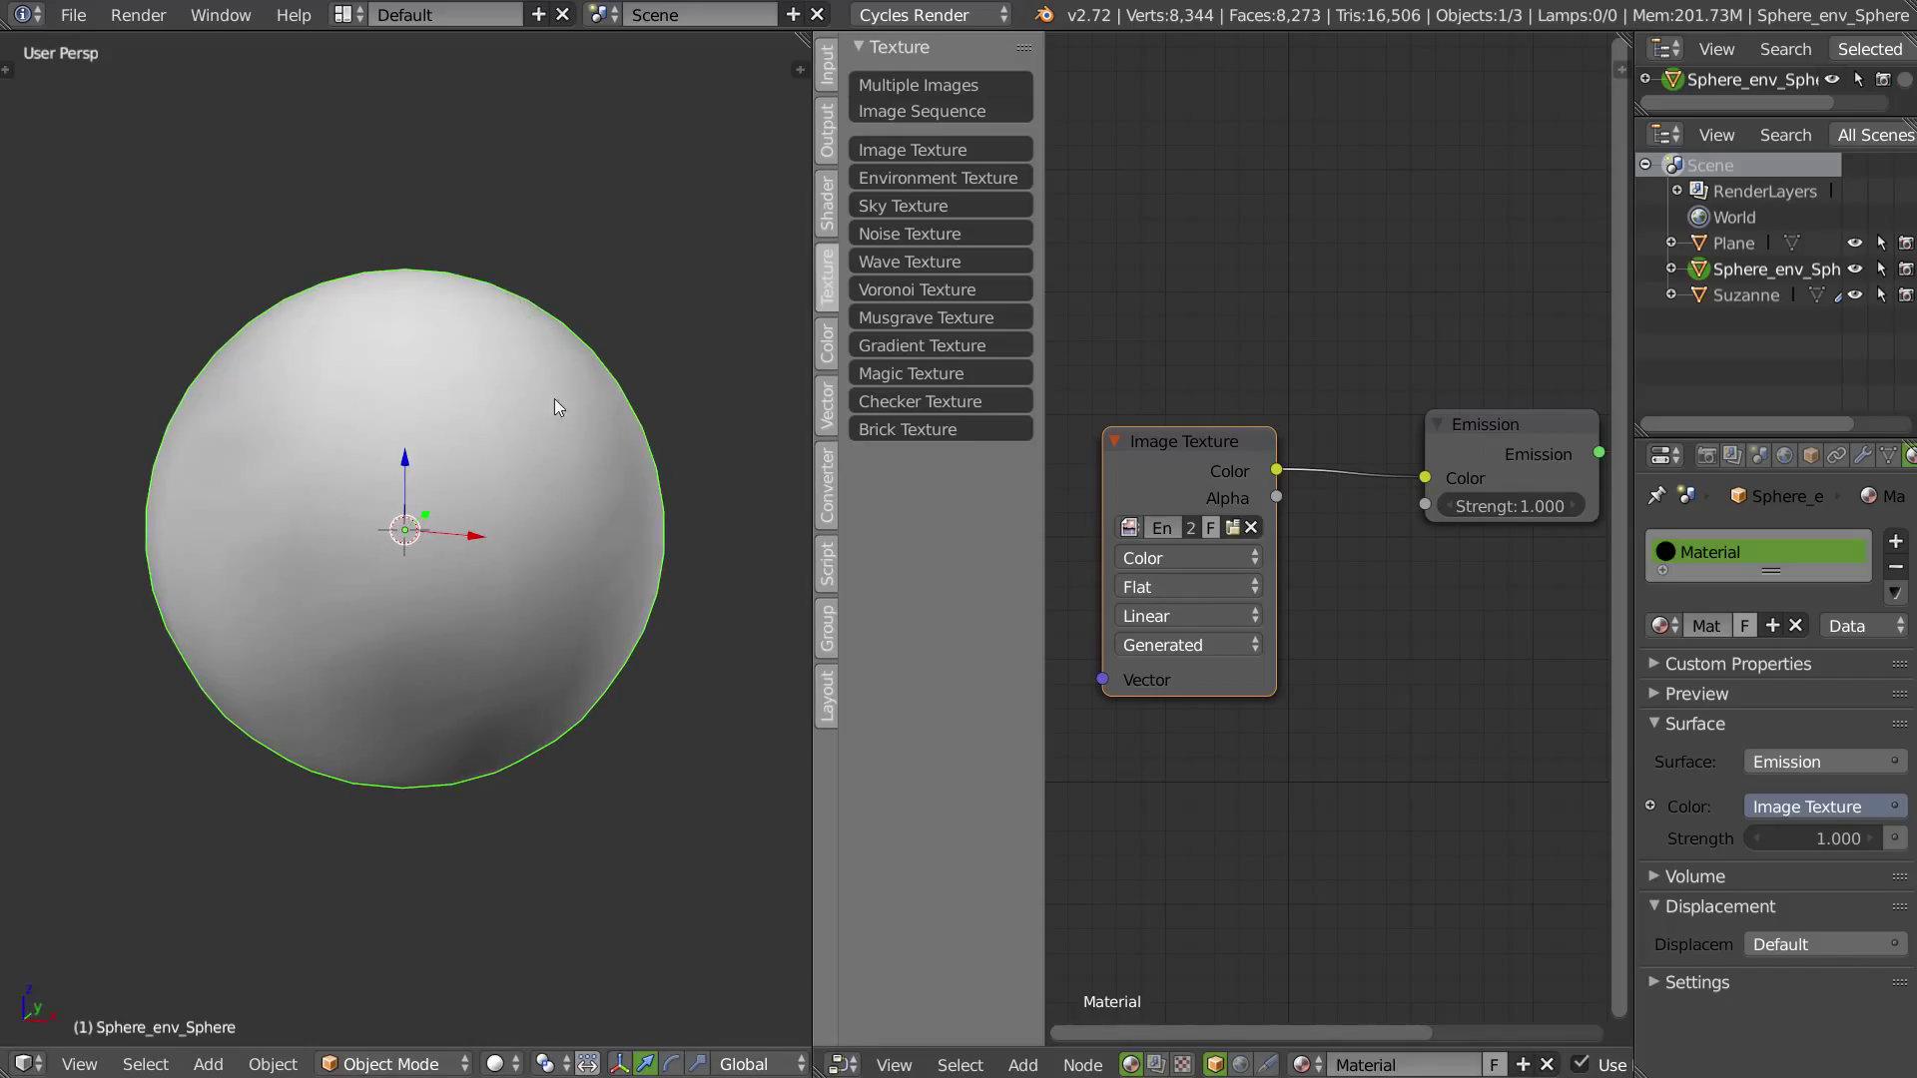
pyautogui.press('Tab')
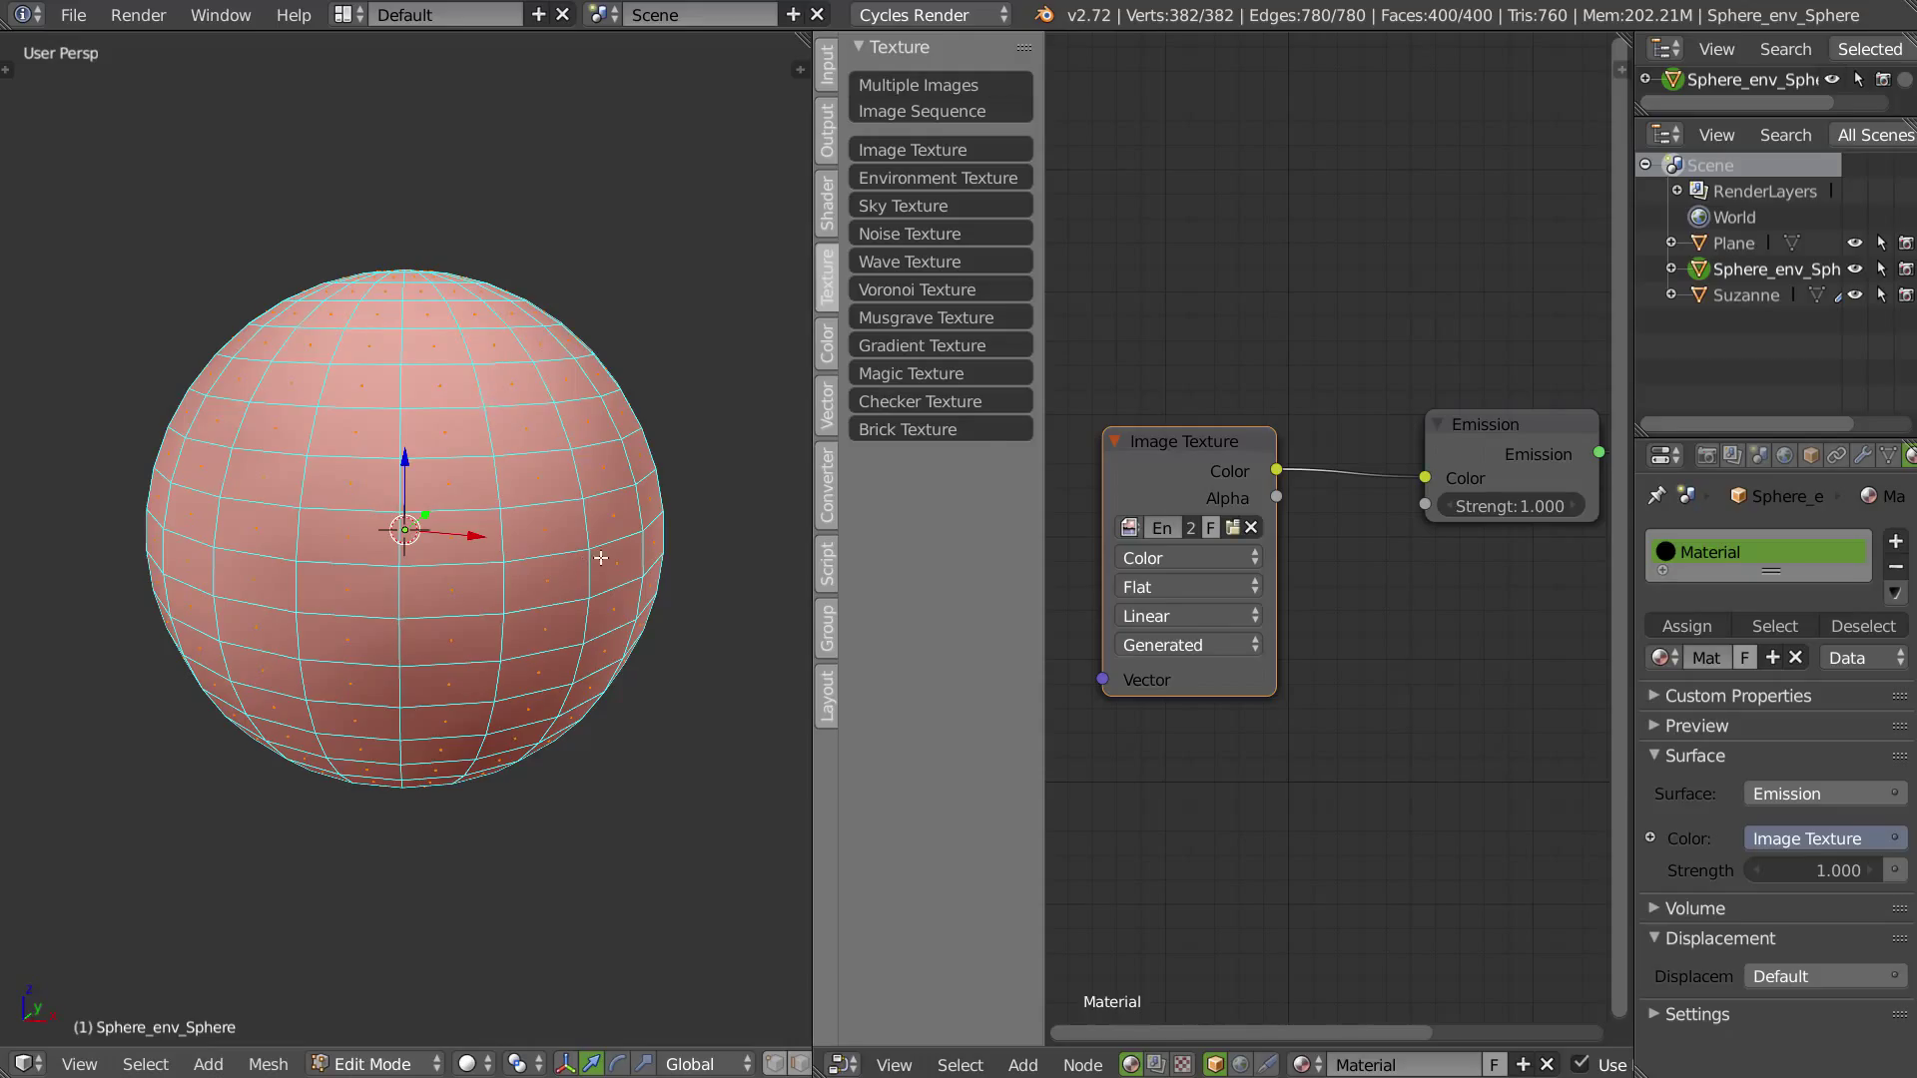
pyautogui.rightClick(608, 503)
pyautogui.click(775, 494)
pyautogui.scroll(2, 407, 522)
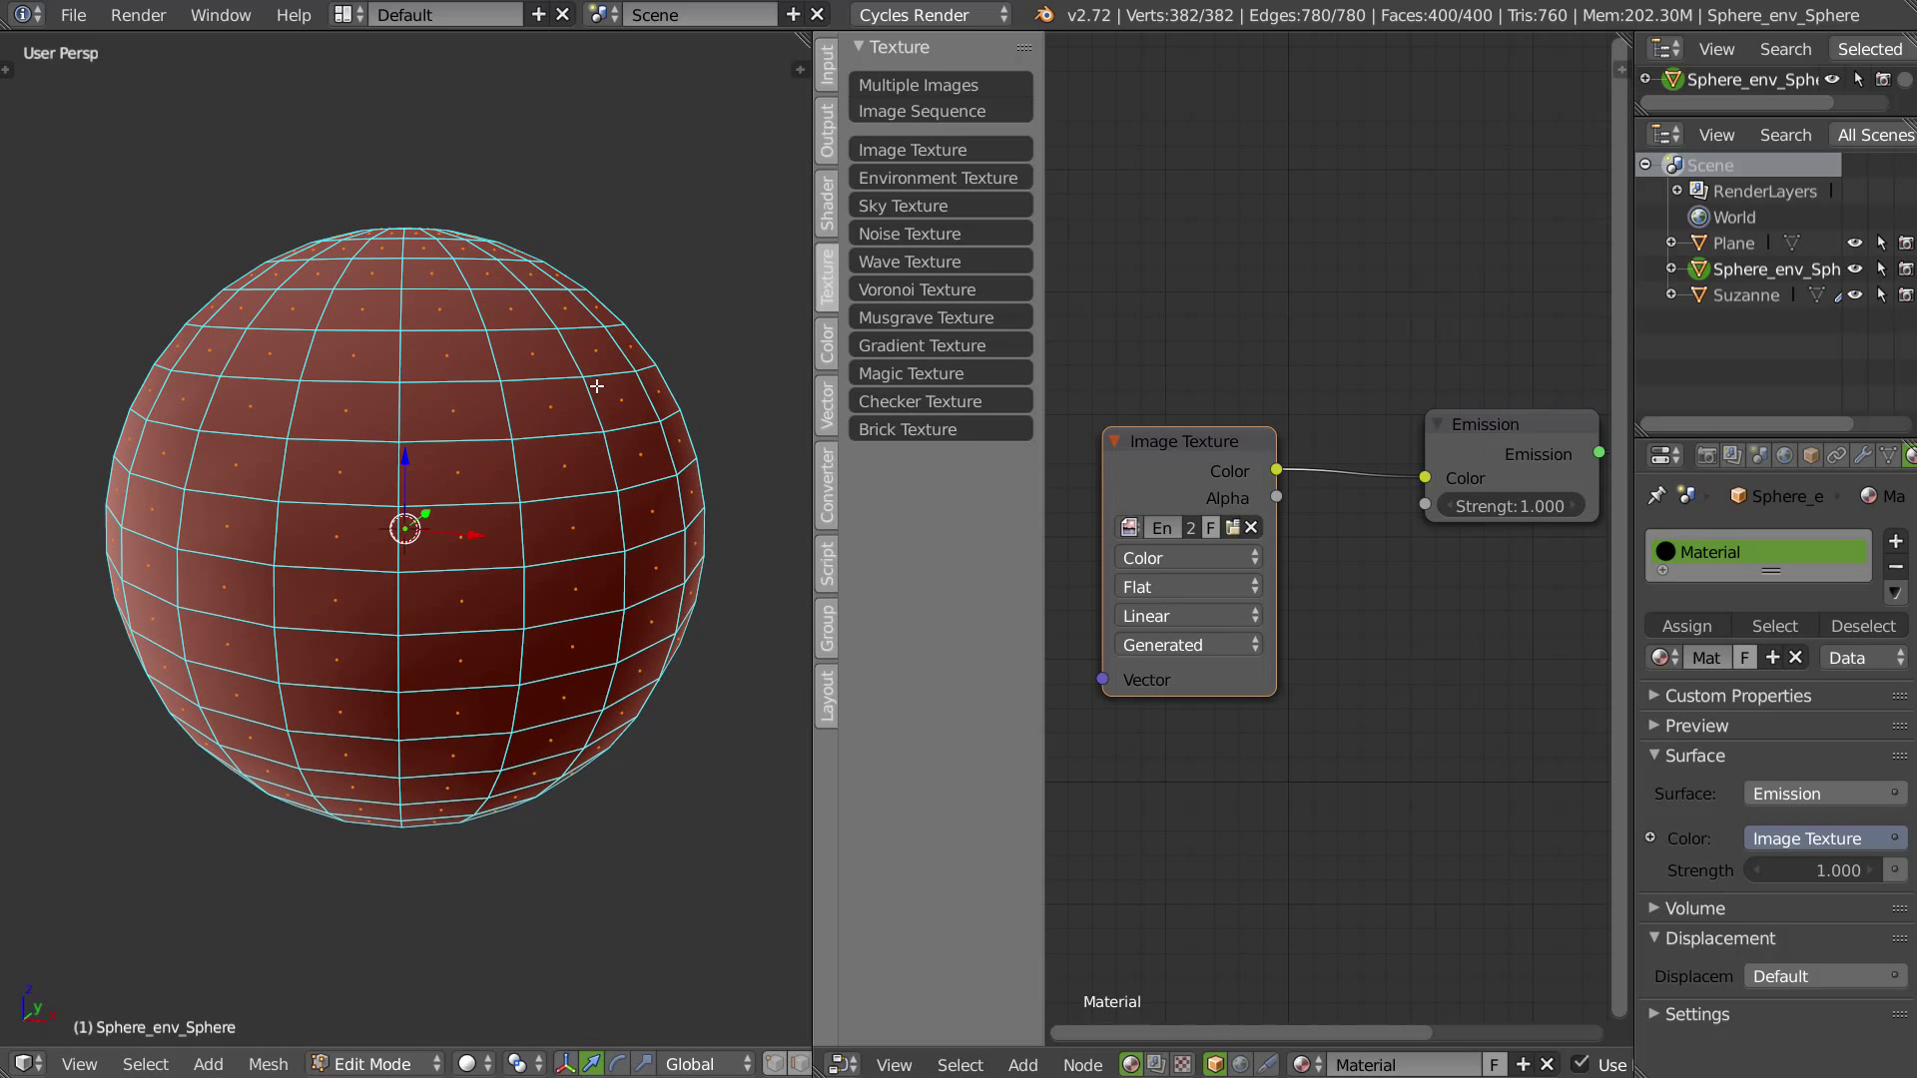
pyautogui.rightClick(536, 468)
pyautogui.click(360, 539)
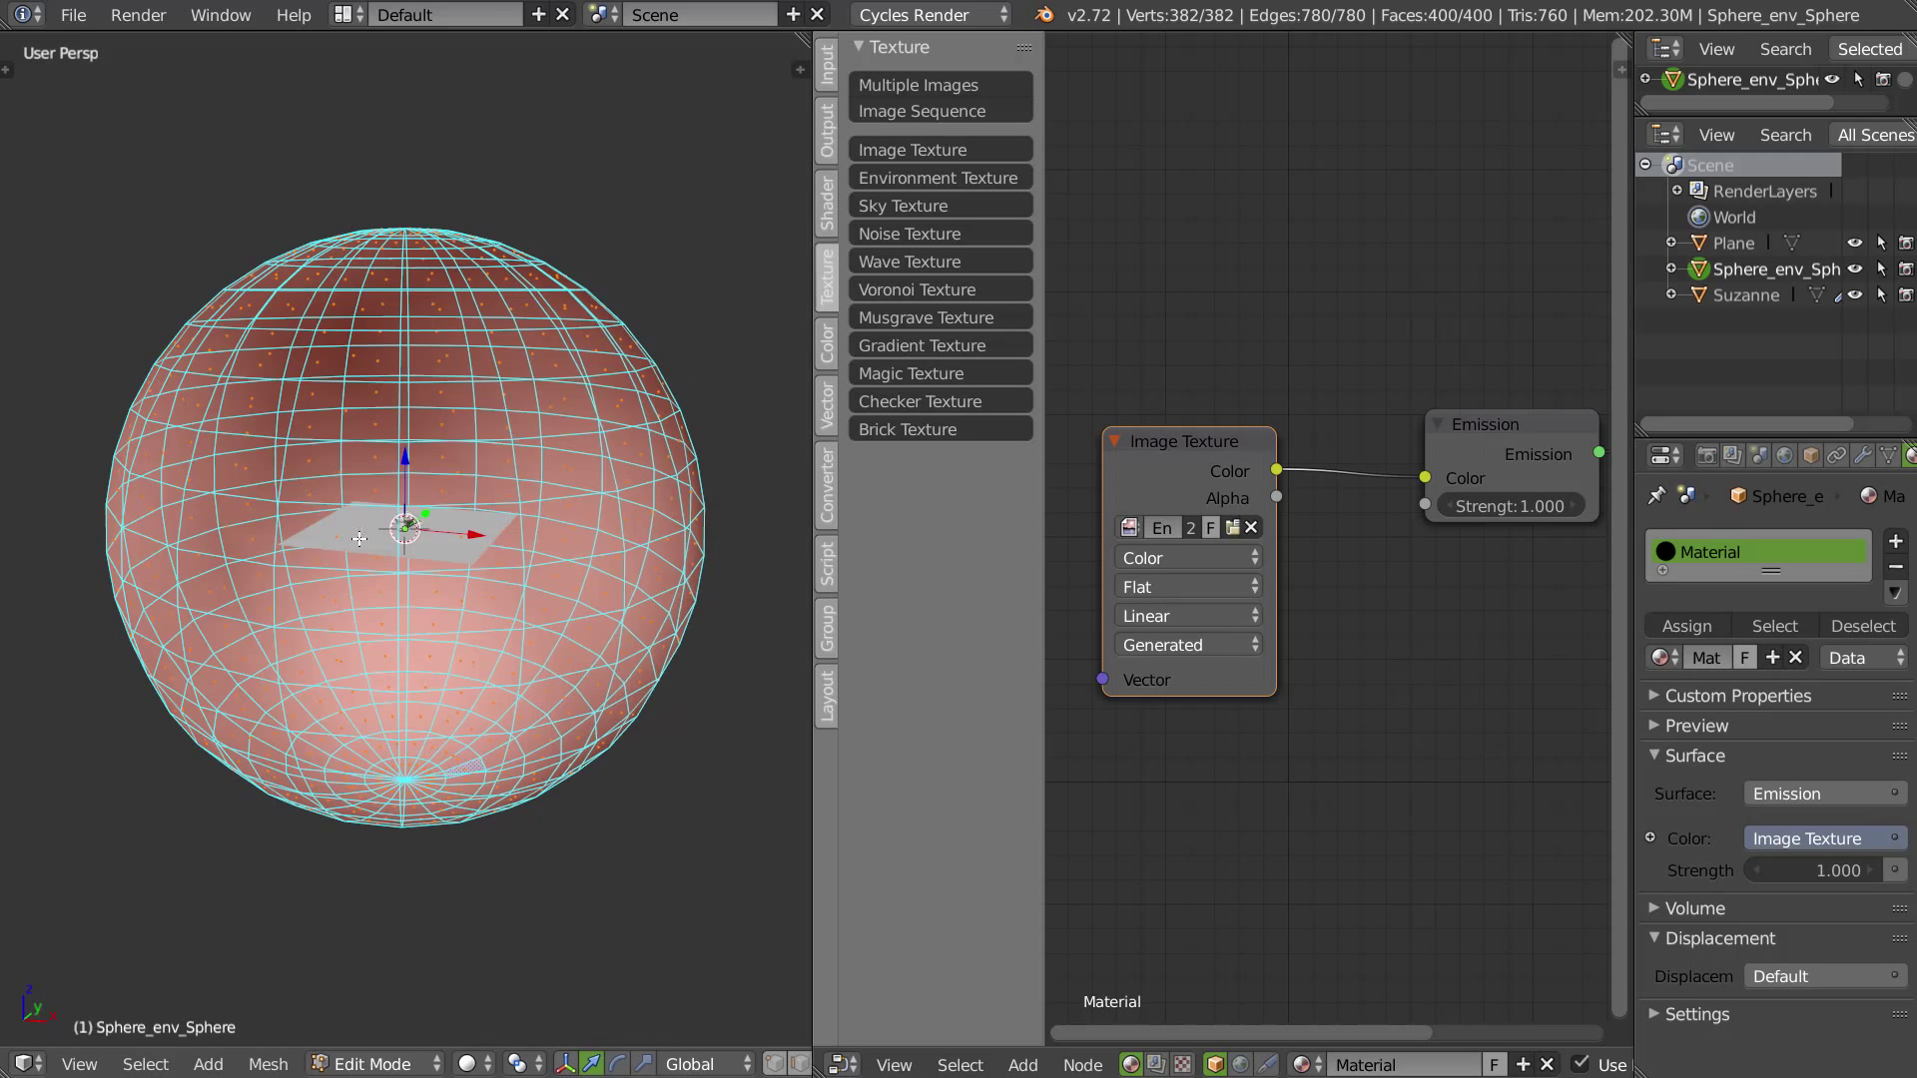
pyautogui.press('Tab')
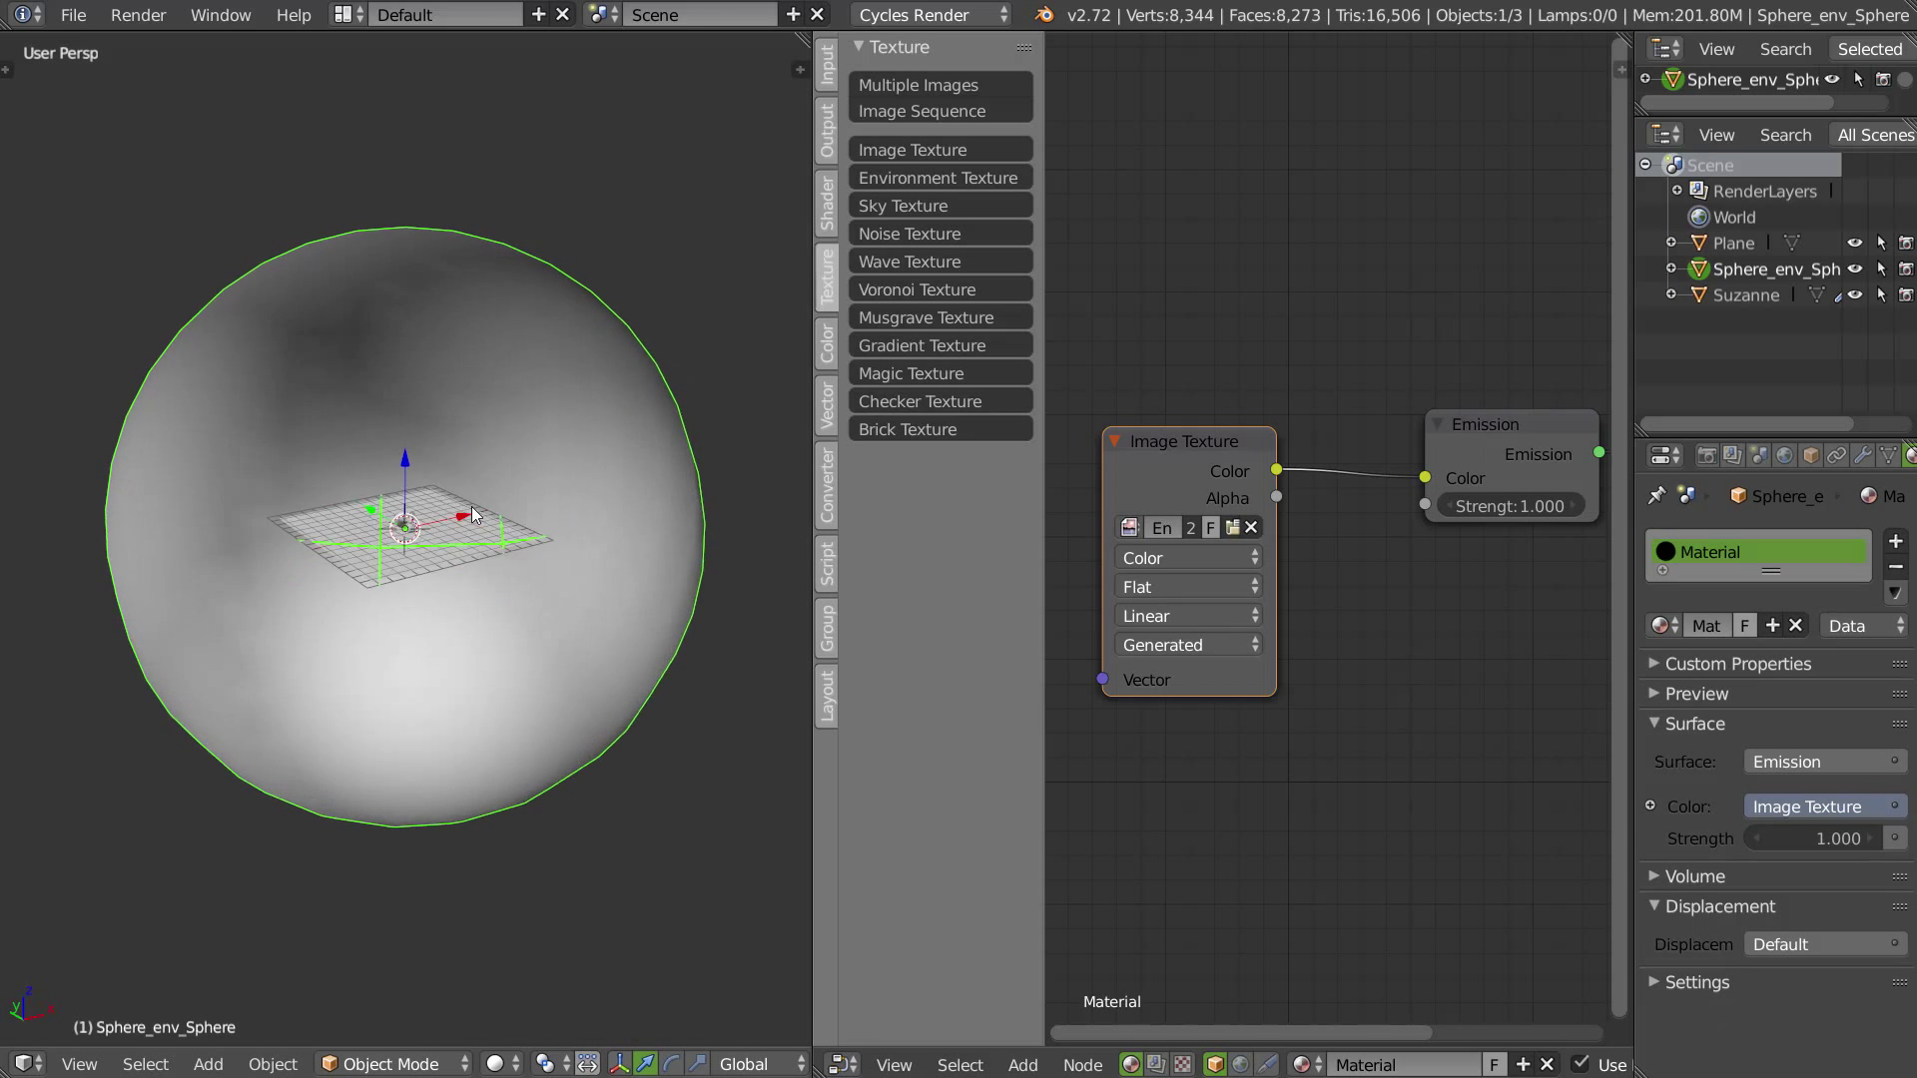
# Step: Make the environment sphere unselectable in the viewport and select the plane inside it
pyautogui.scroll(-1, 522, 471)
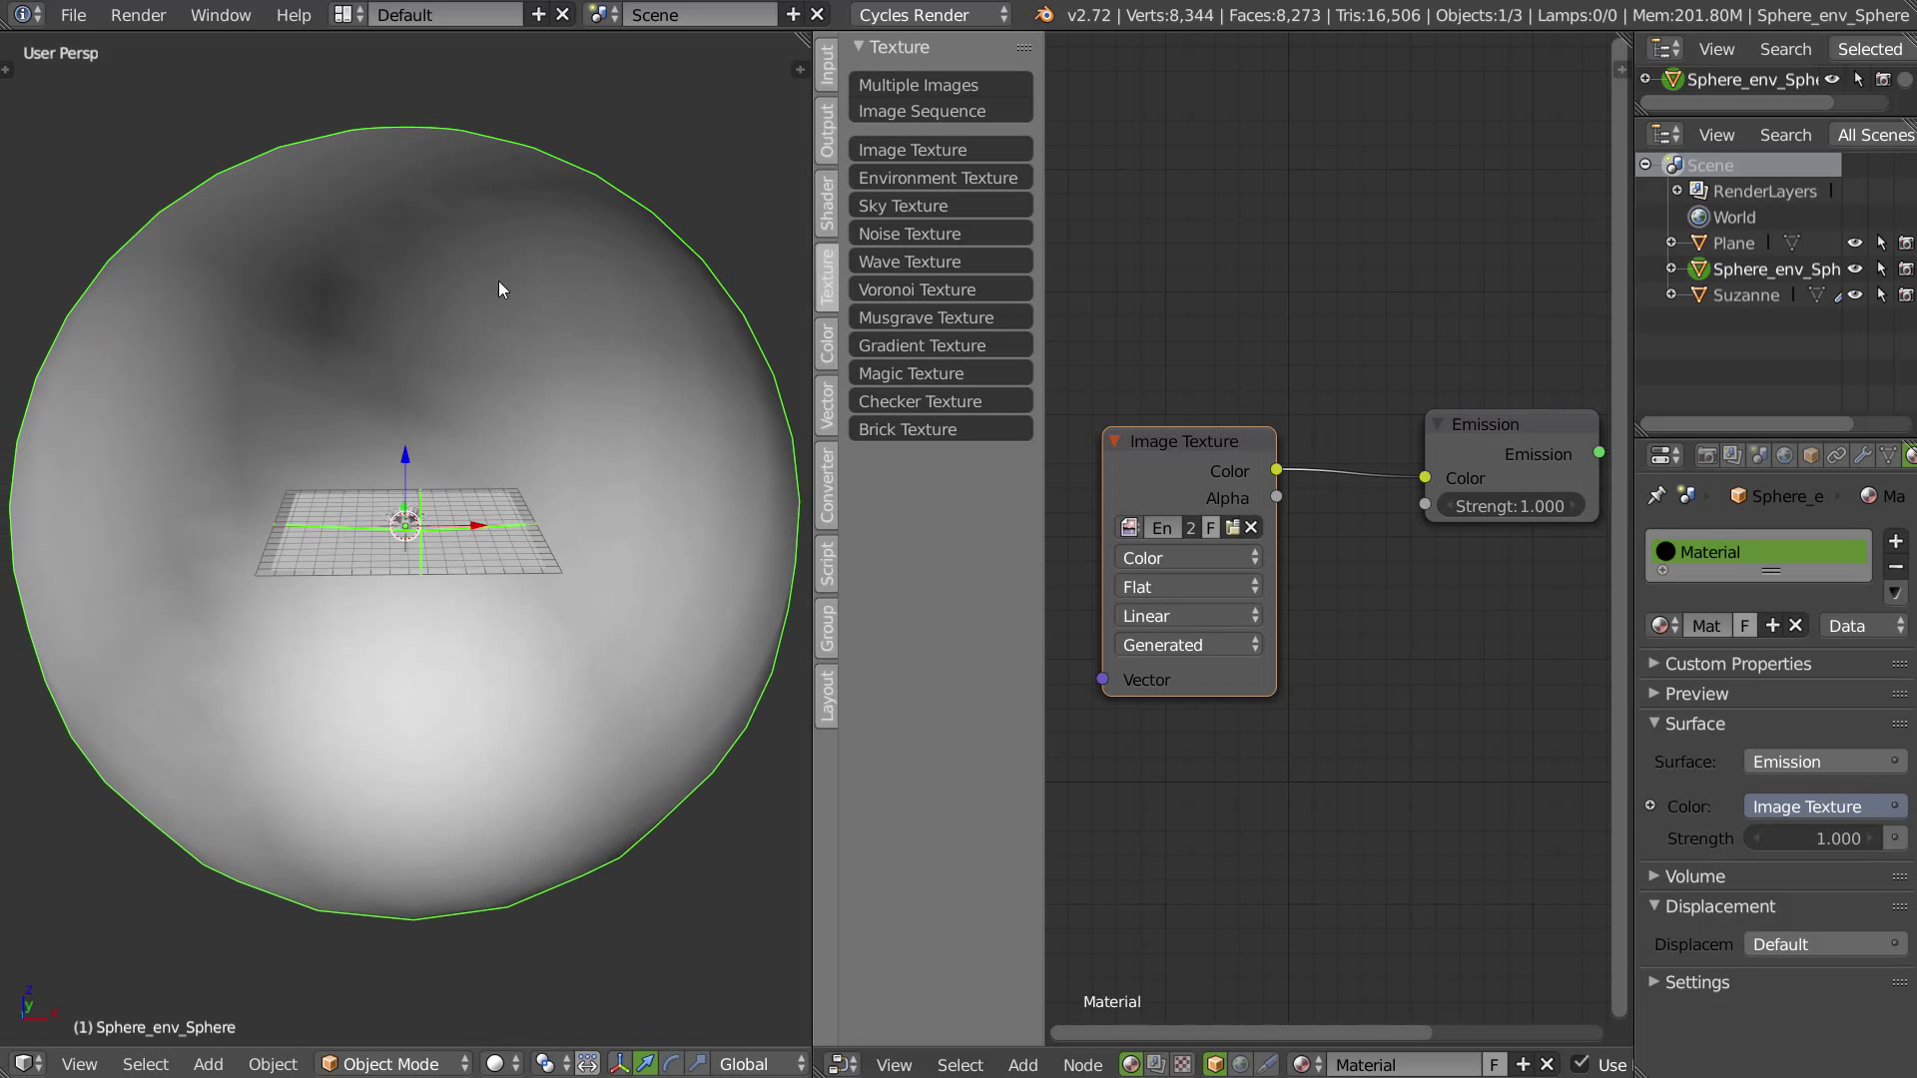
pyautogui.click(1882, 270)
pyautogui.moveTo(544, 414); pyautogui.dragTo(488, 418, button='middle')
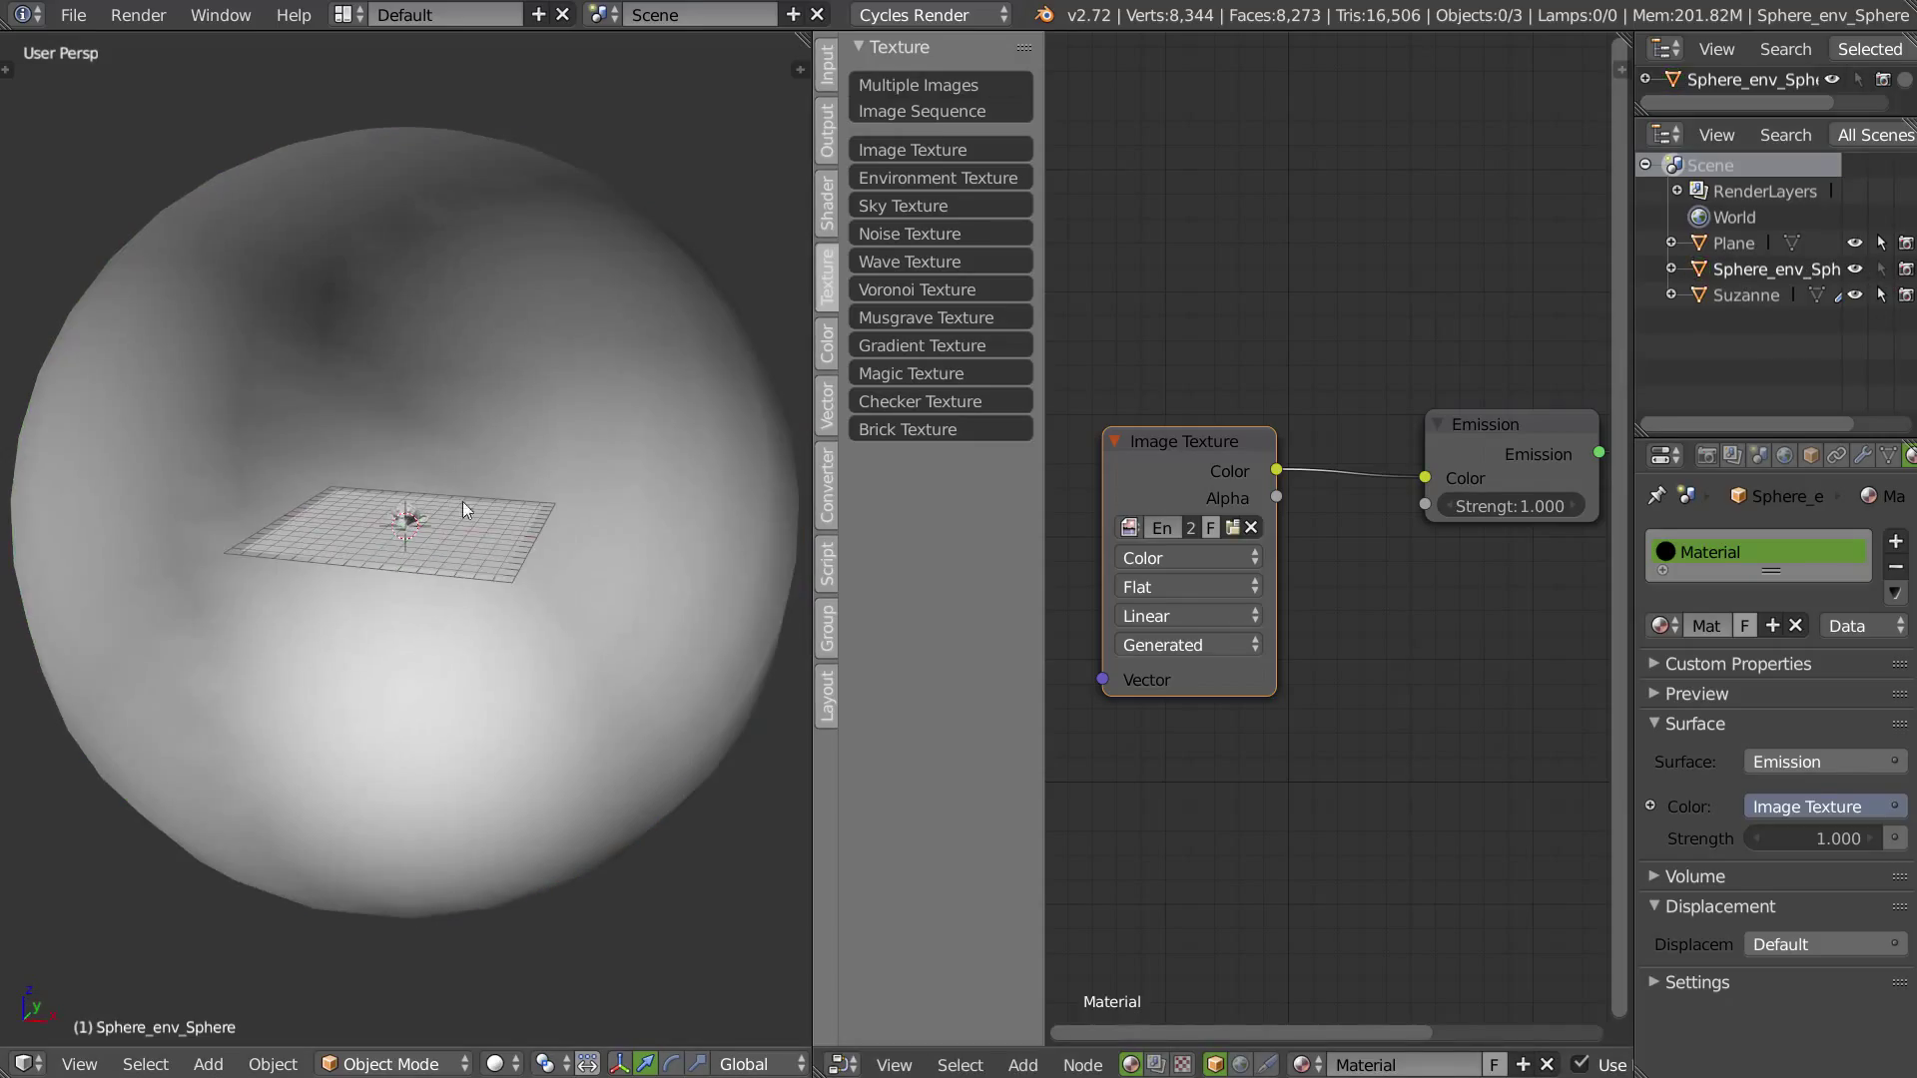
pyautogui.rightClick(463, 501)
pyautogui.scroll(10, 525, 476)
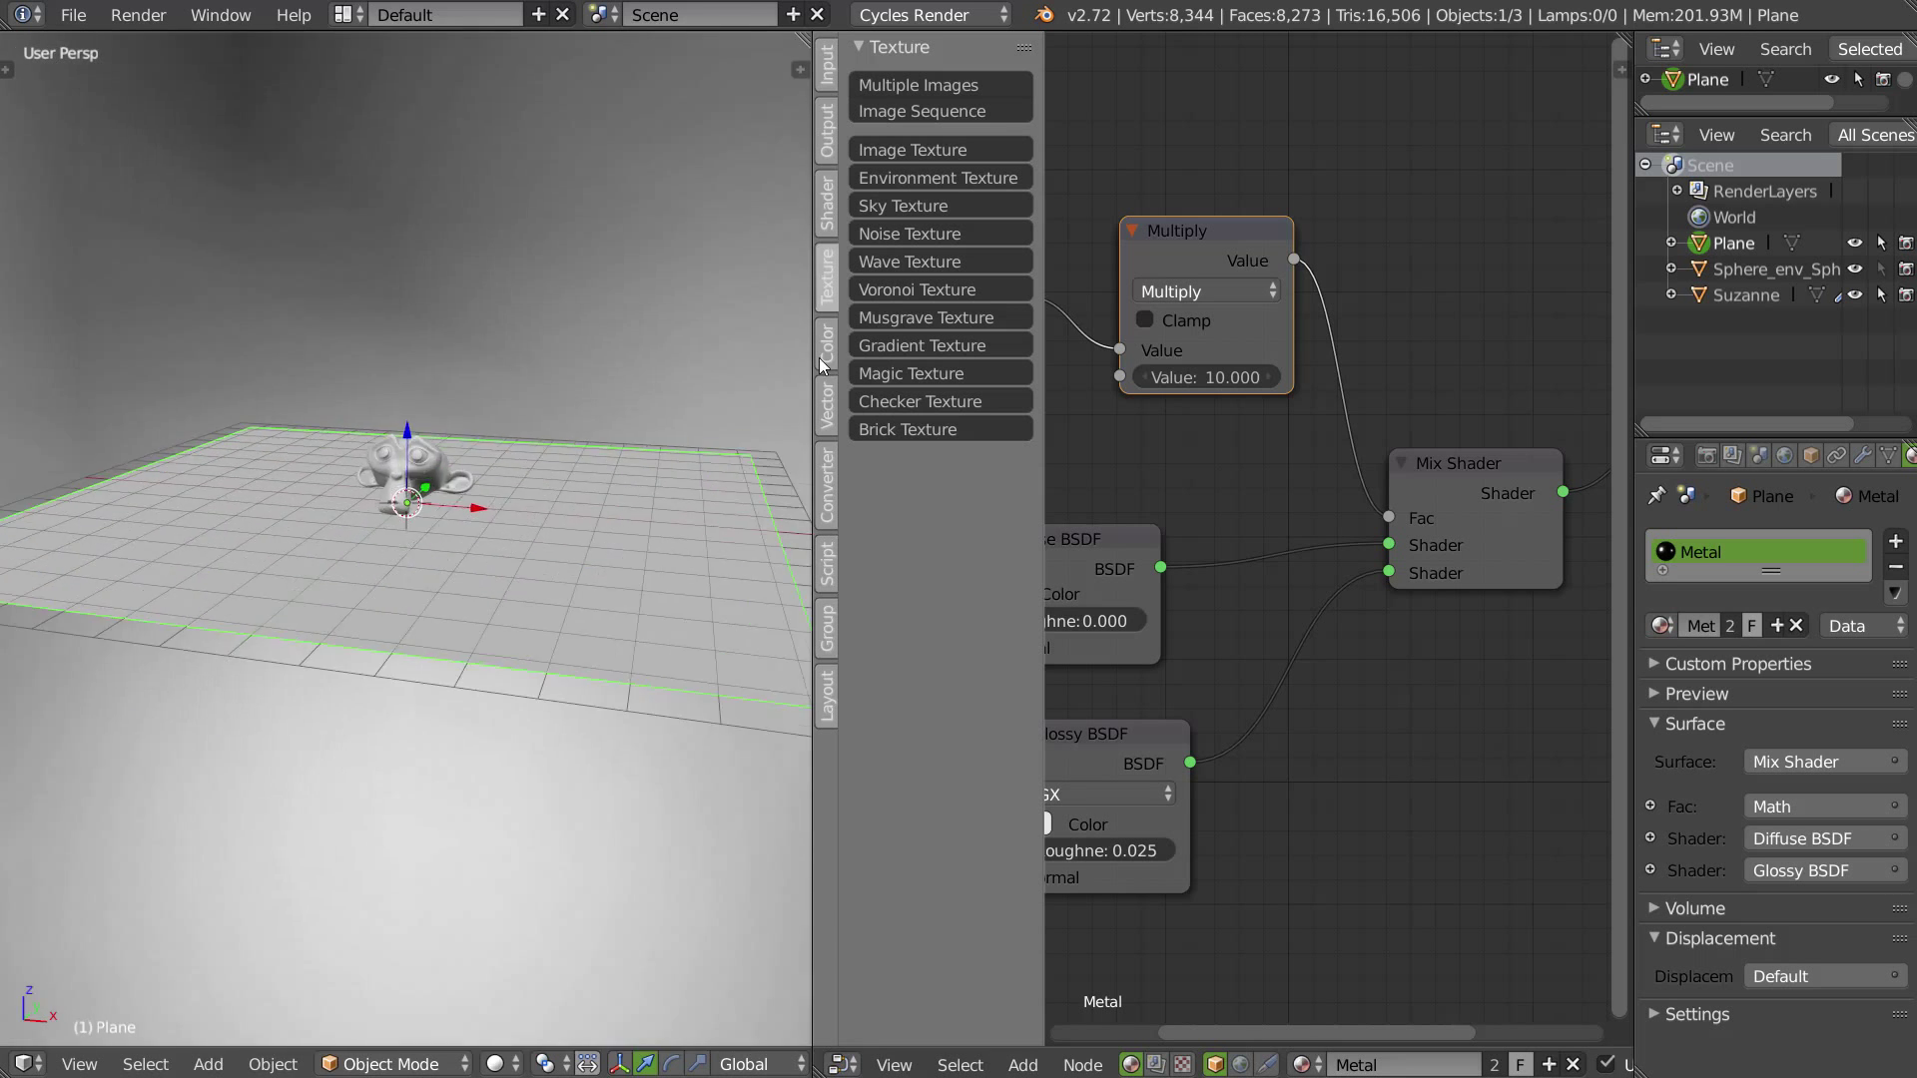
pyautogui.scroll(3, 489, 465)
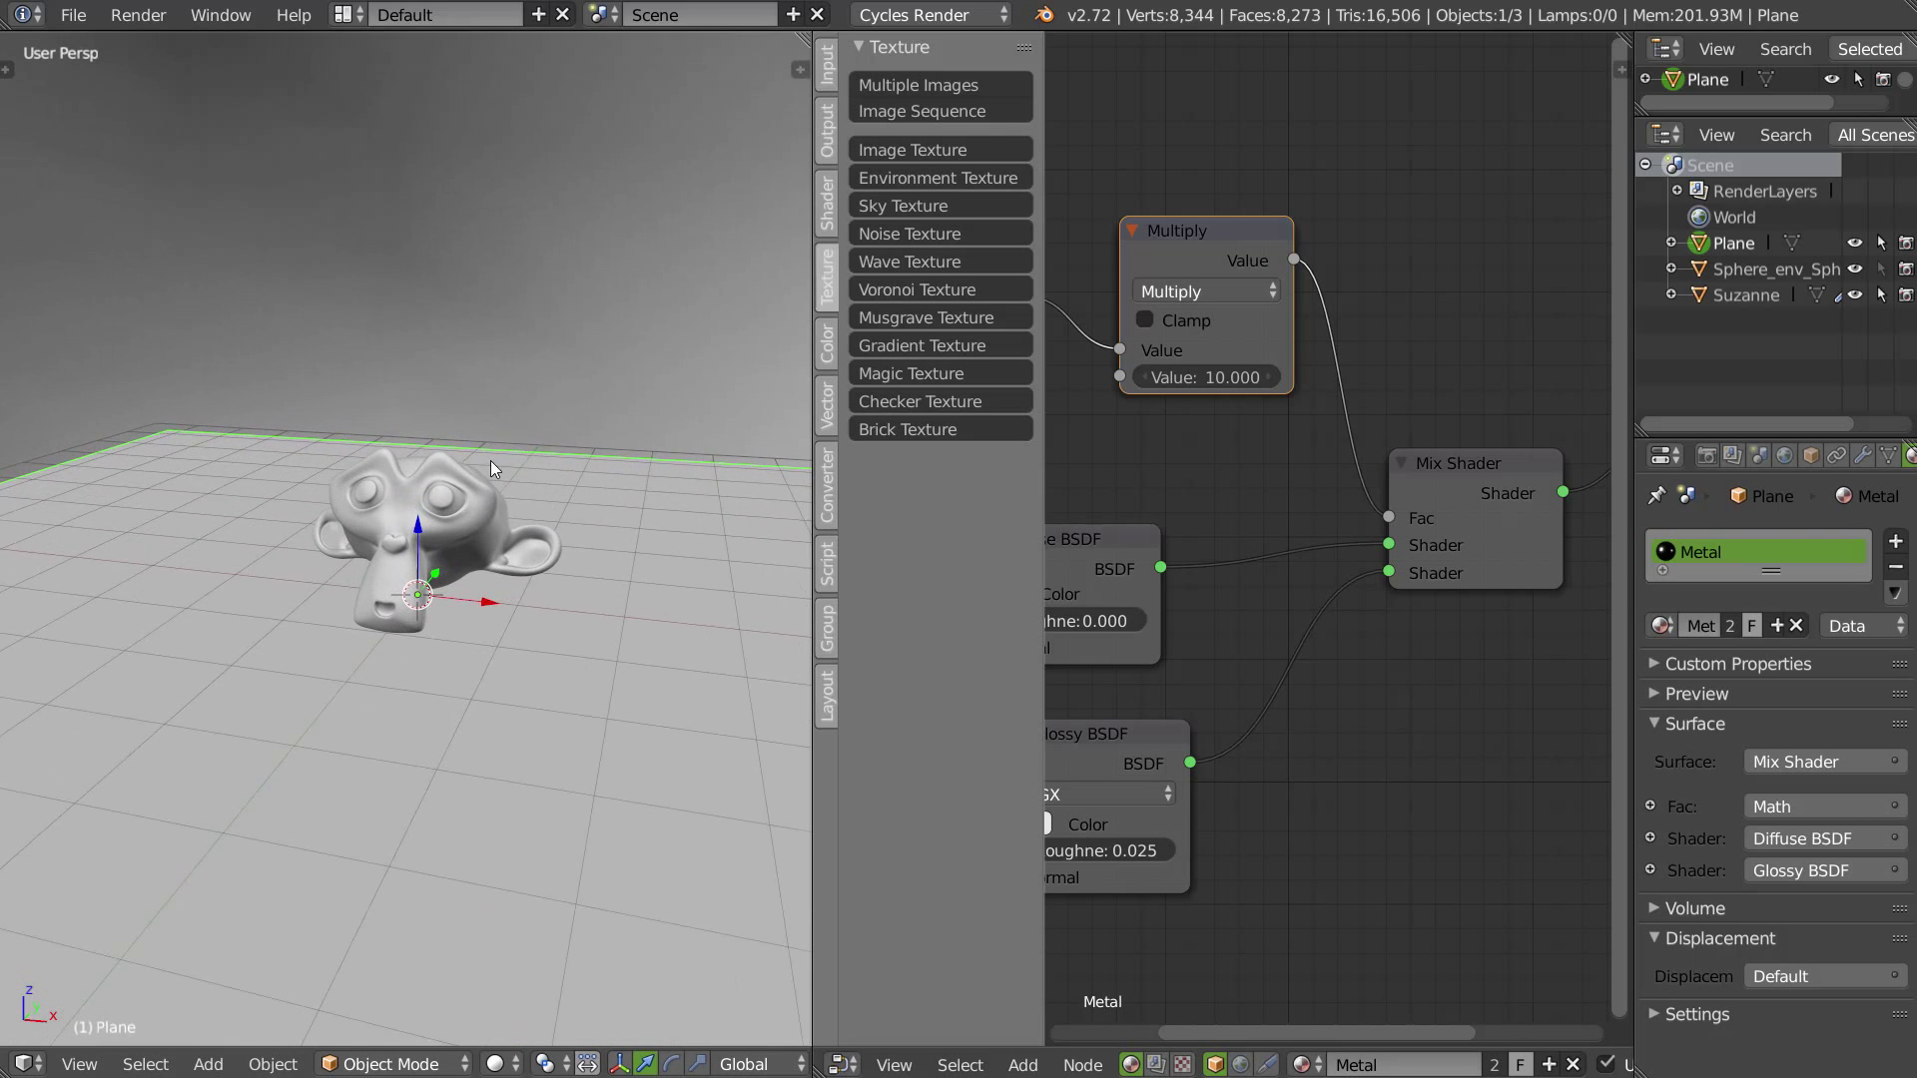
# Step: Bring up the environment sphere's material and set its Emission strength to 2
pyautogui.moveTo(1308, 480); pyautogui.dragTo(1592, 481, button='middle')
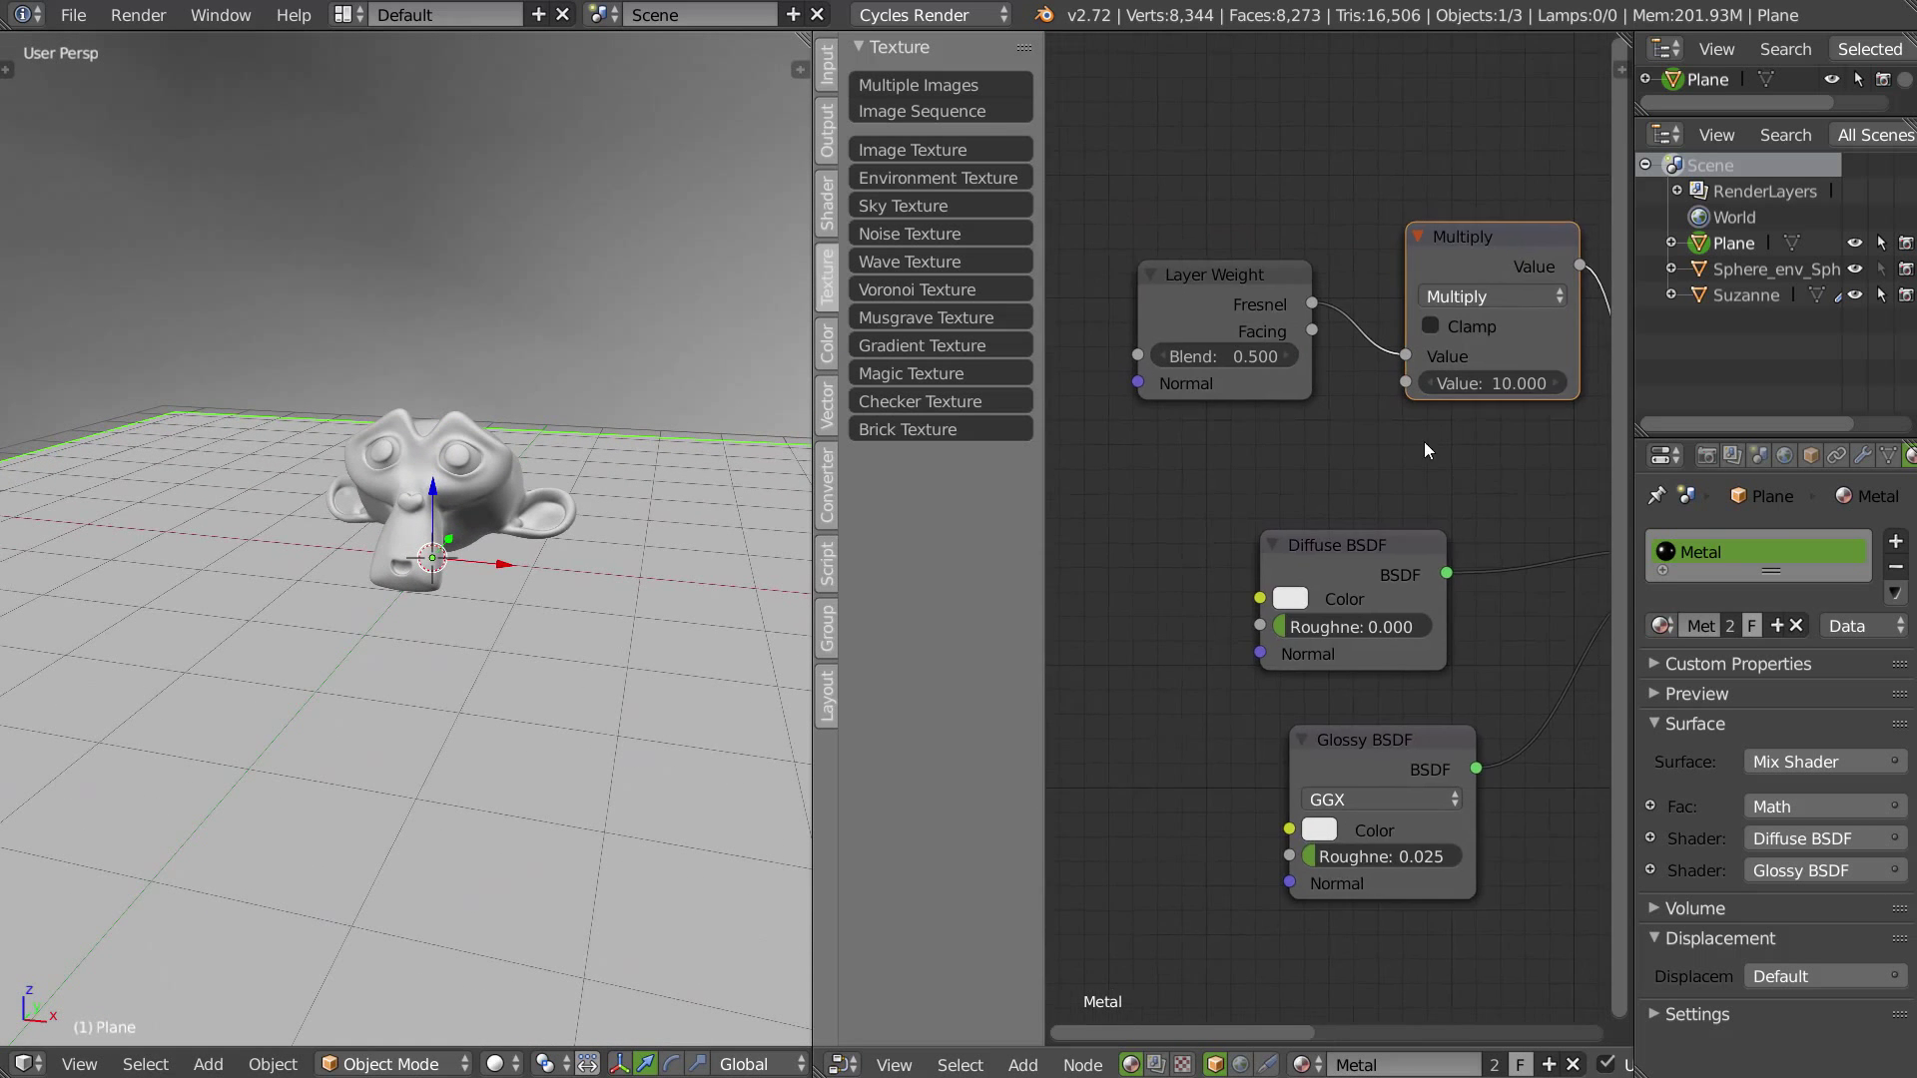
pyautogui.scroll(-2, 1425, 449)
pyautogui.click(1743, 268)
pyautogui.moveTo(1429, 519); pyautogui.dragTo(1244, 517, button='middle')
pyautogui.moveTo(1495, 486); pyautogui.dragTo(1427, 514, button='middle')
pyautogui.write('2')
pyautogui.press('Return')
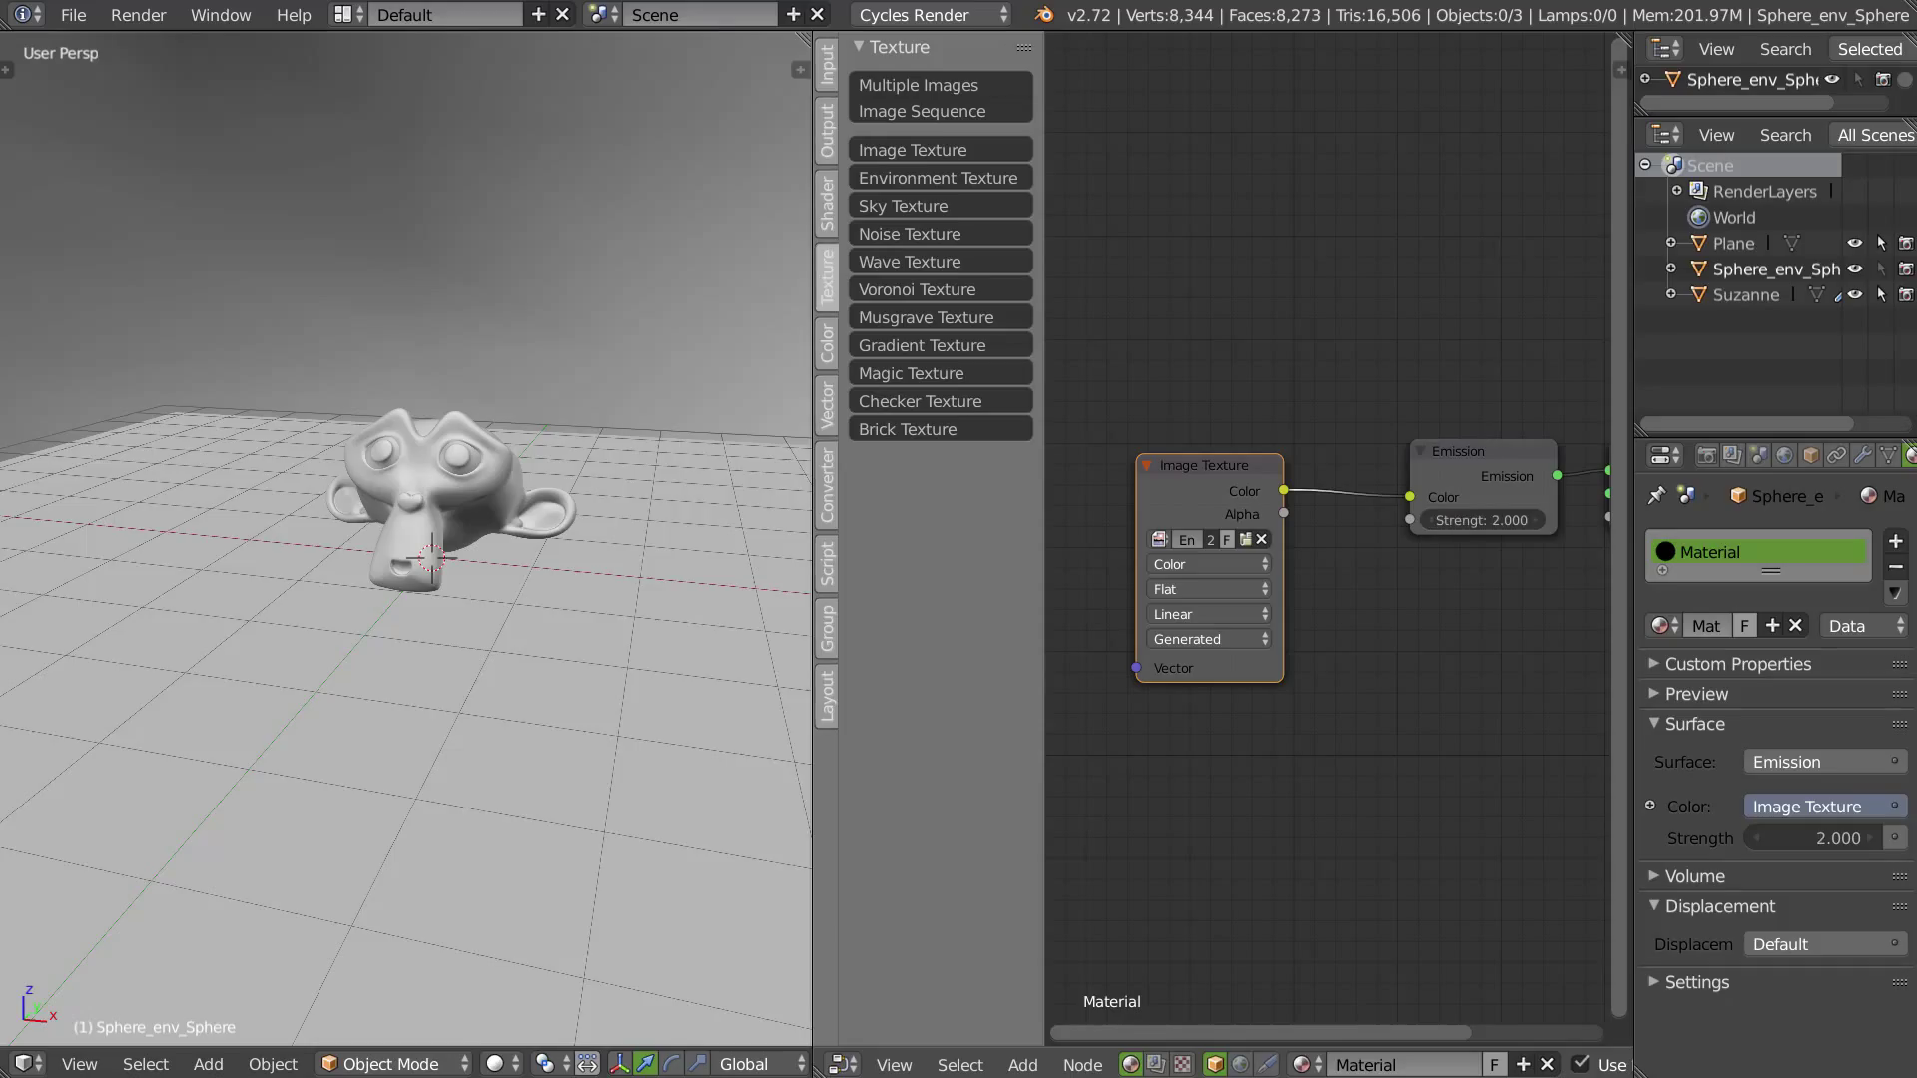
# Step: Select the monkey and set the Diffuse BSDF color of its Metal material to black
pyautogui.rightClick(457, 483)
pyautogui.moveTo(1169, 550); pyautogui.dragTo(1388, 543, button='middle')
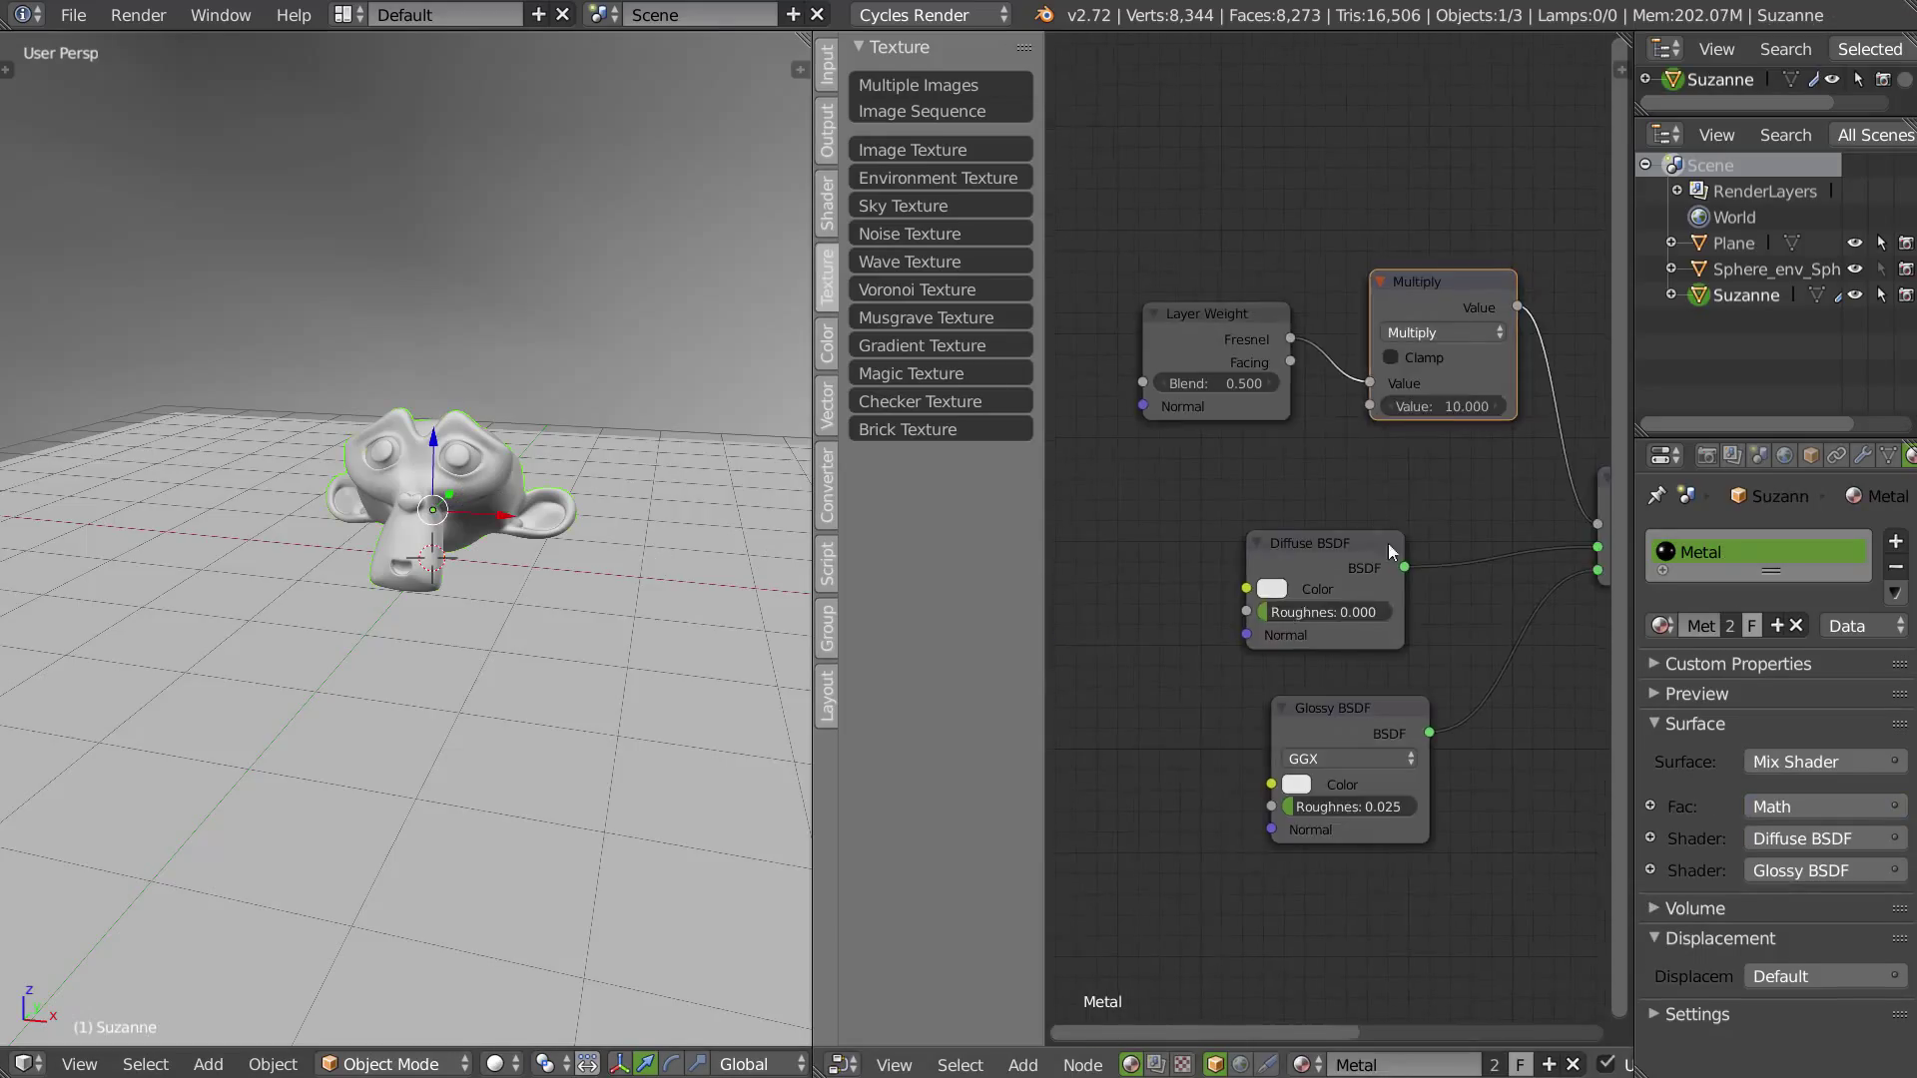
pyautogui.click(1271, 591)
pyautogui.moveTo(1437, 404); pyautogui.dragTo(1441, 465)
pyautogui.moveTo(520, 458)
pyautogui.mouseDown(button='middle')
pyautogui.moveTo(544, 440)
pyautogui.moveTo(489, 489)
pyautogui.moveTo(502, 468)
pyautogui.mouseUp(button='middle')
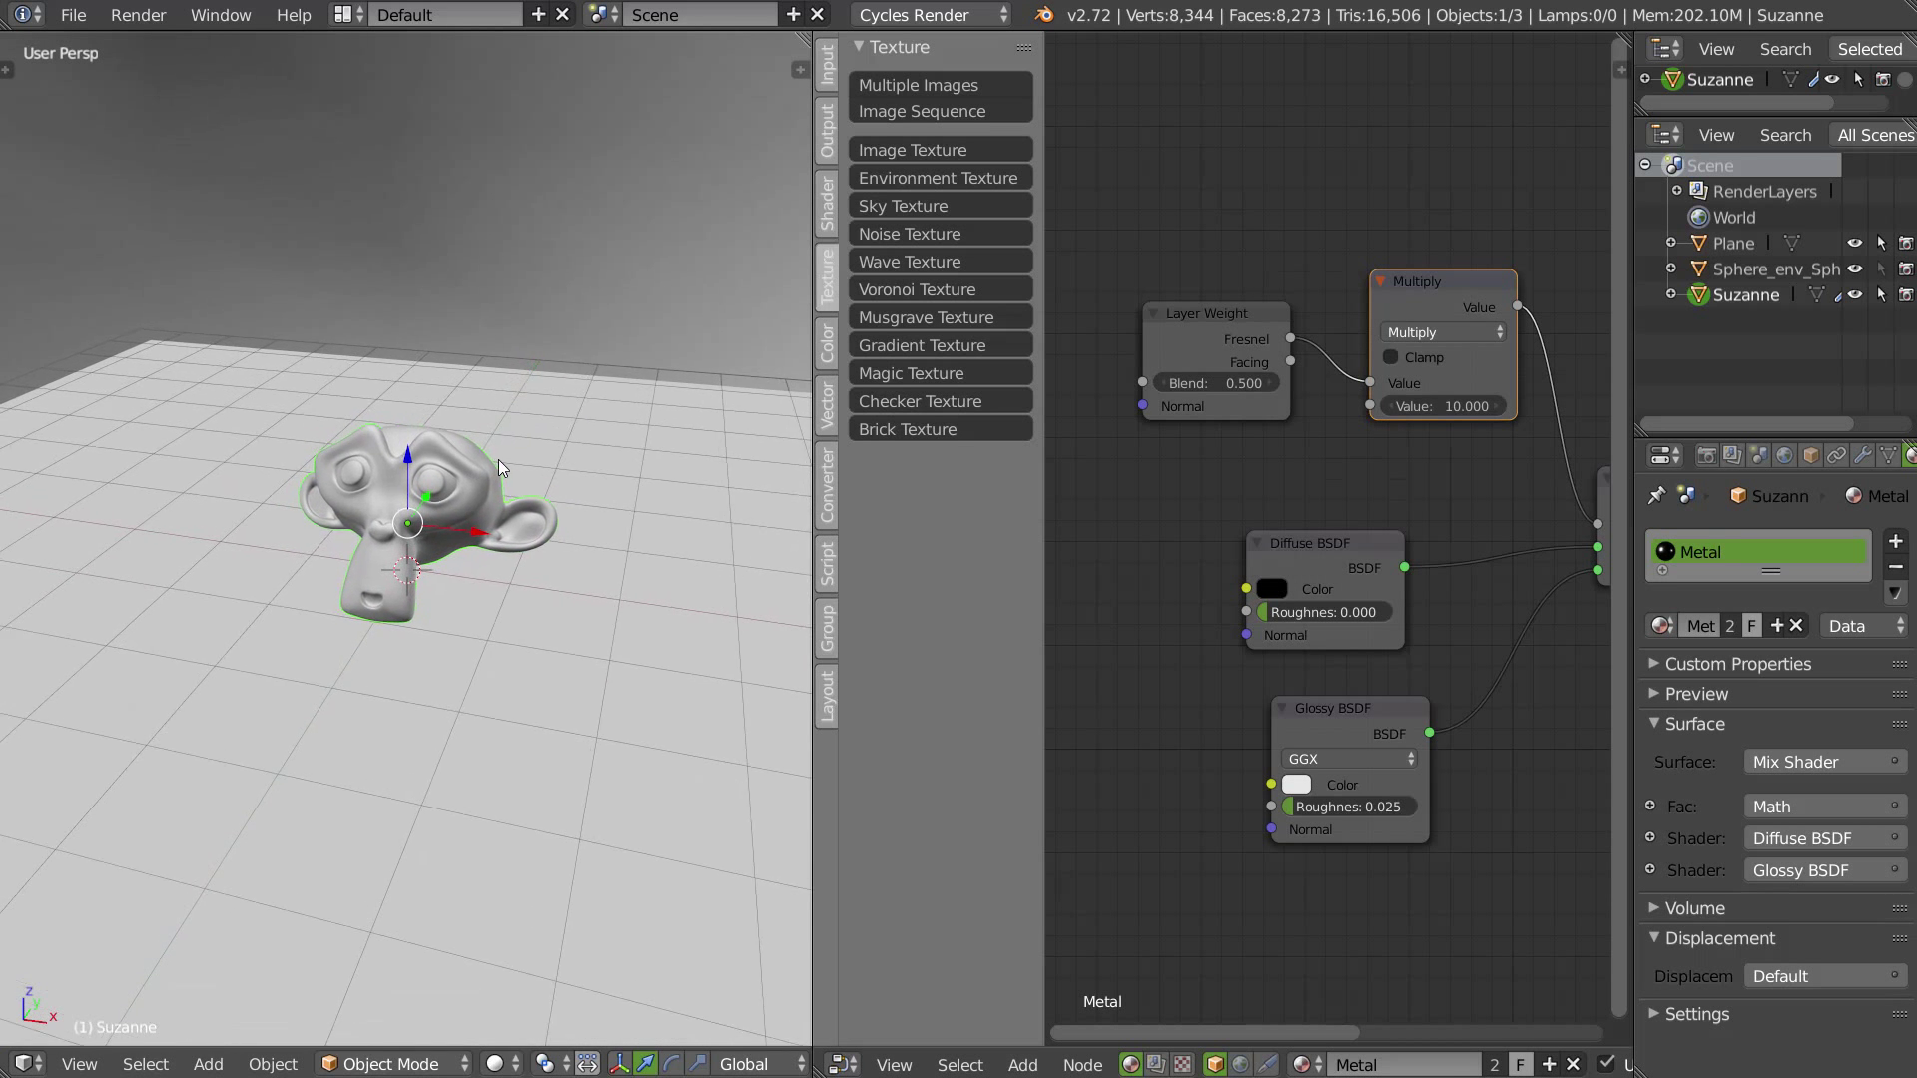
# Step: Show the 3D view in rendered shading, and replace the node editor with the Env image with the environment sphere selected
pyautogui.press('z')
pyautogui.click(654, 362)
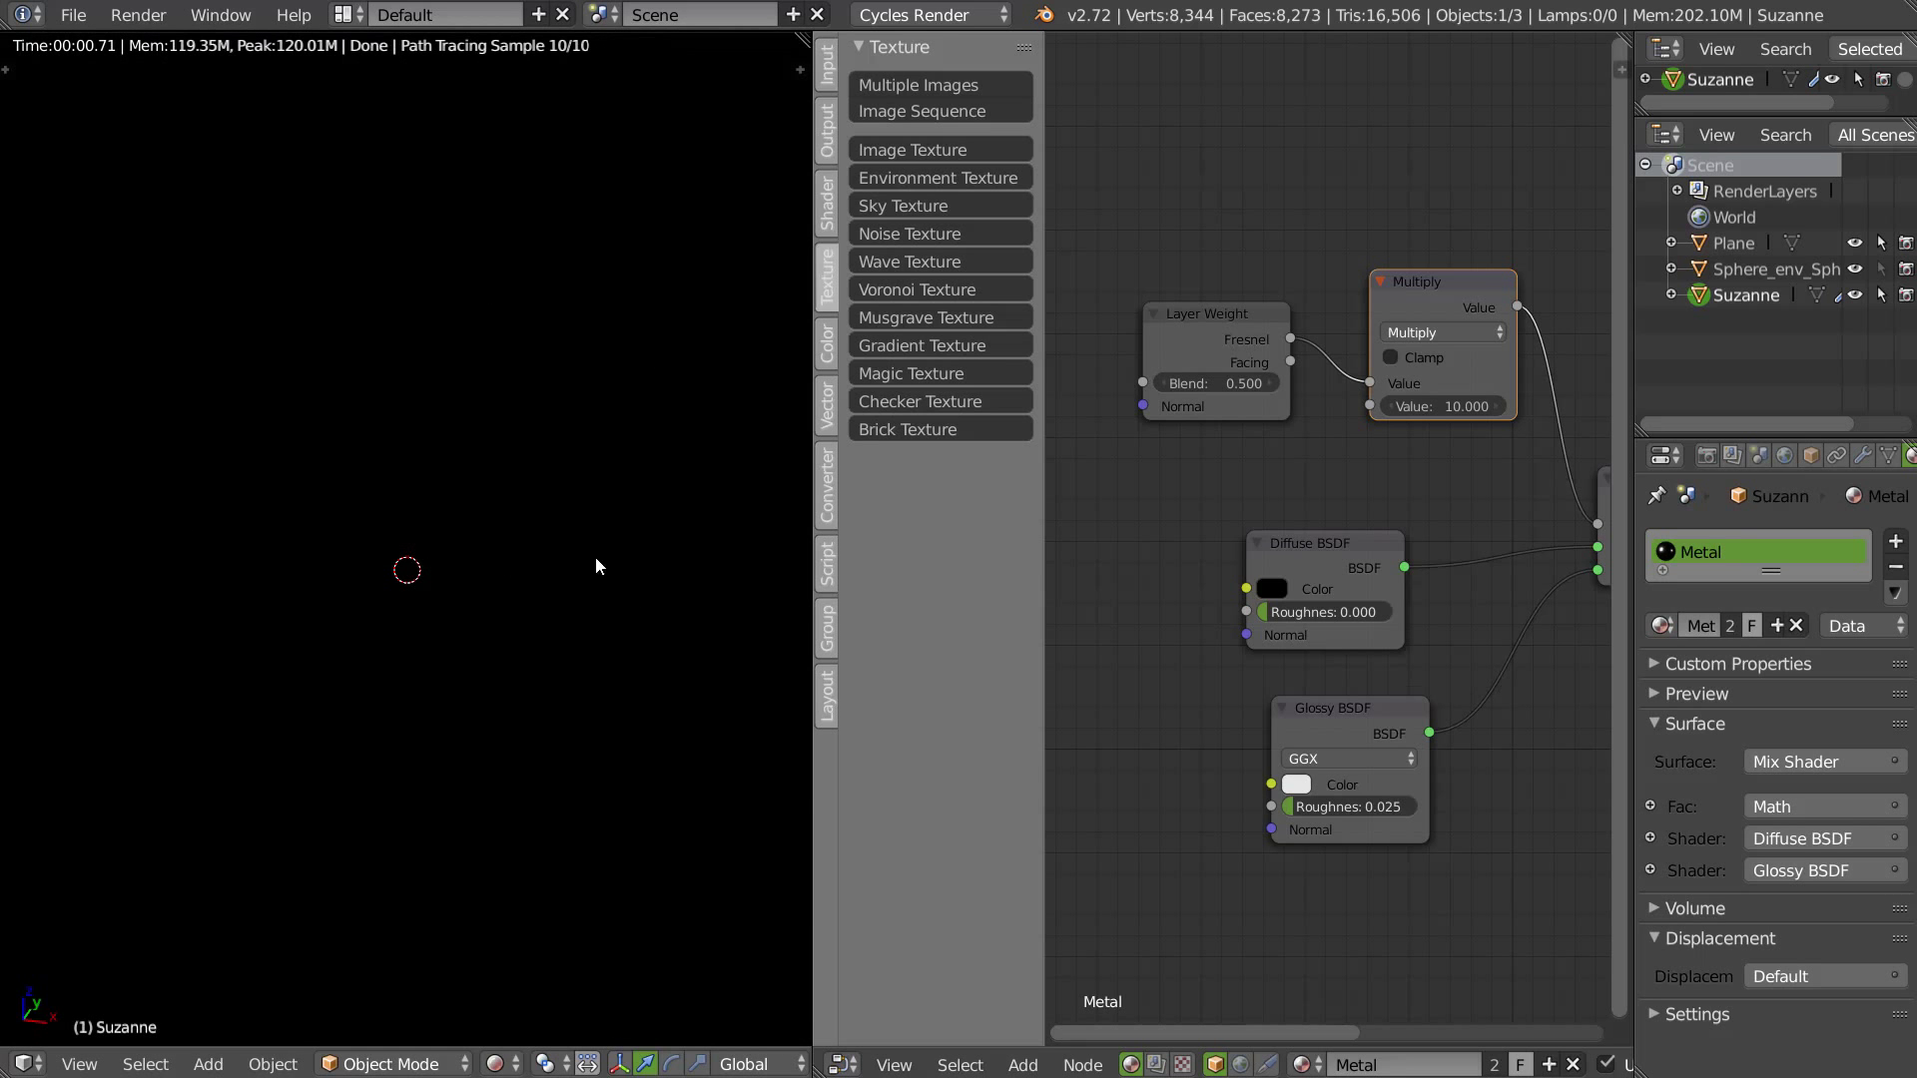
pyautogui.hotkey('shift', 'F10')
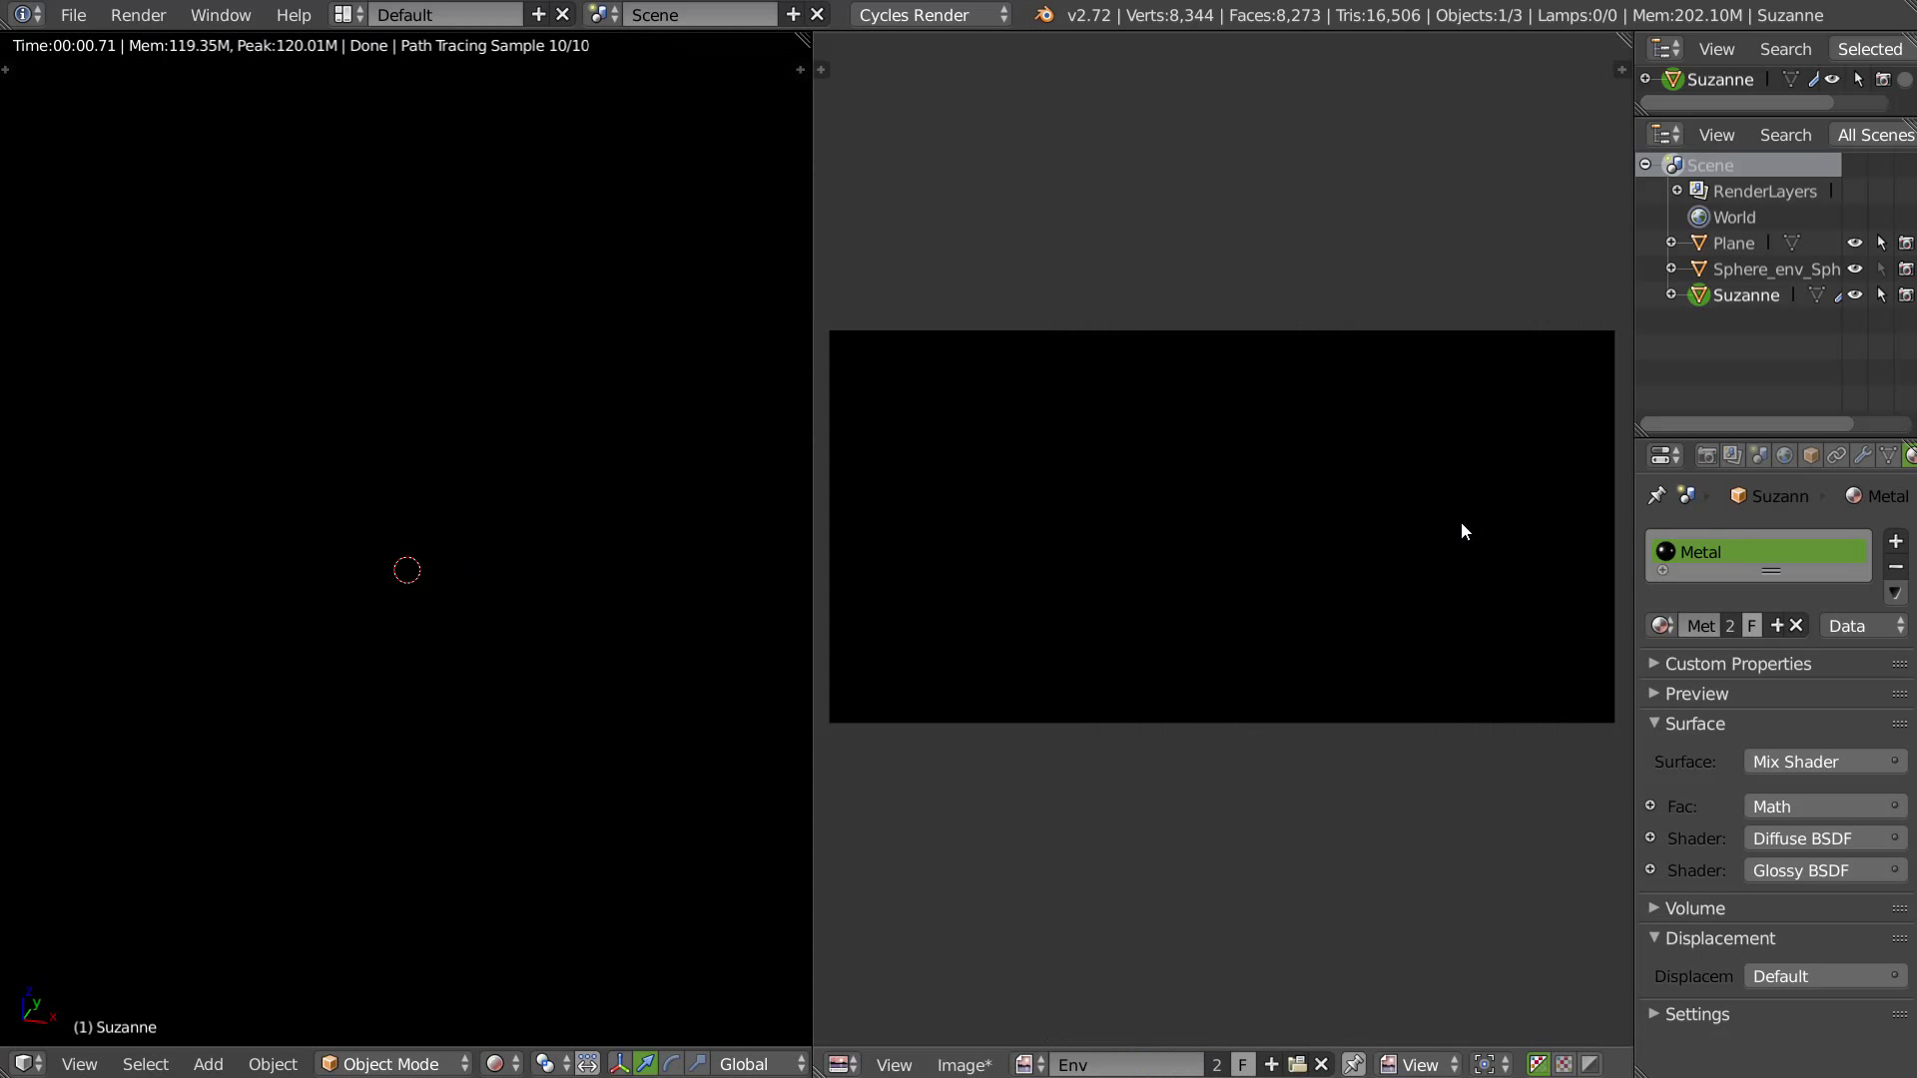
pyautogui.click(1757, 269)
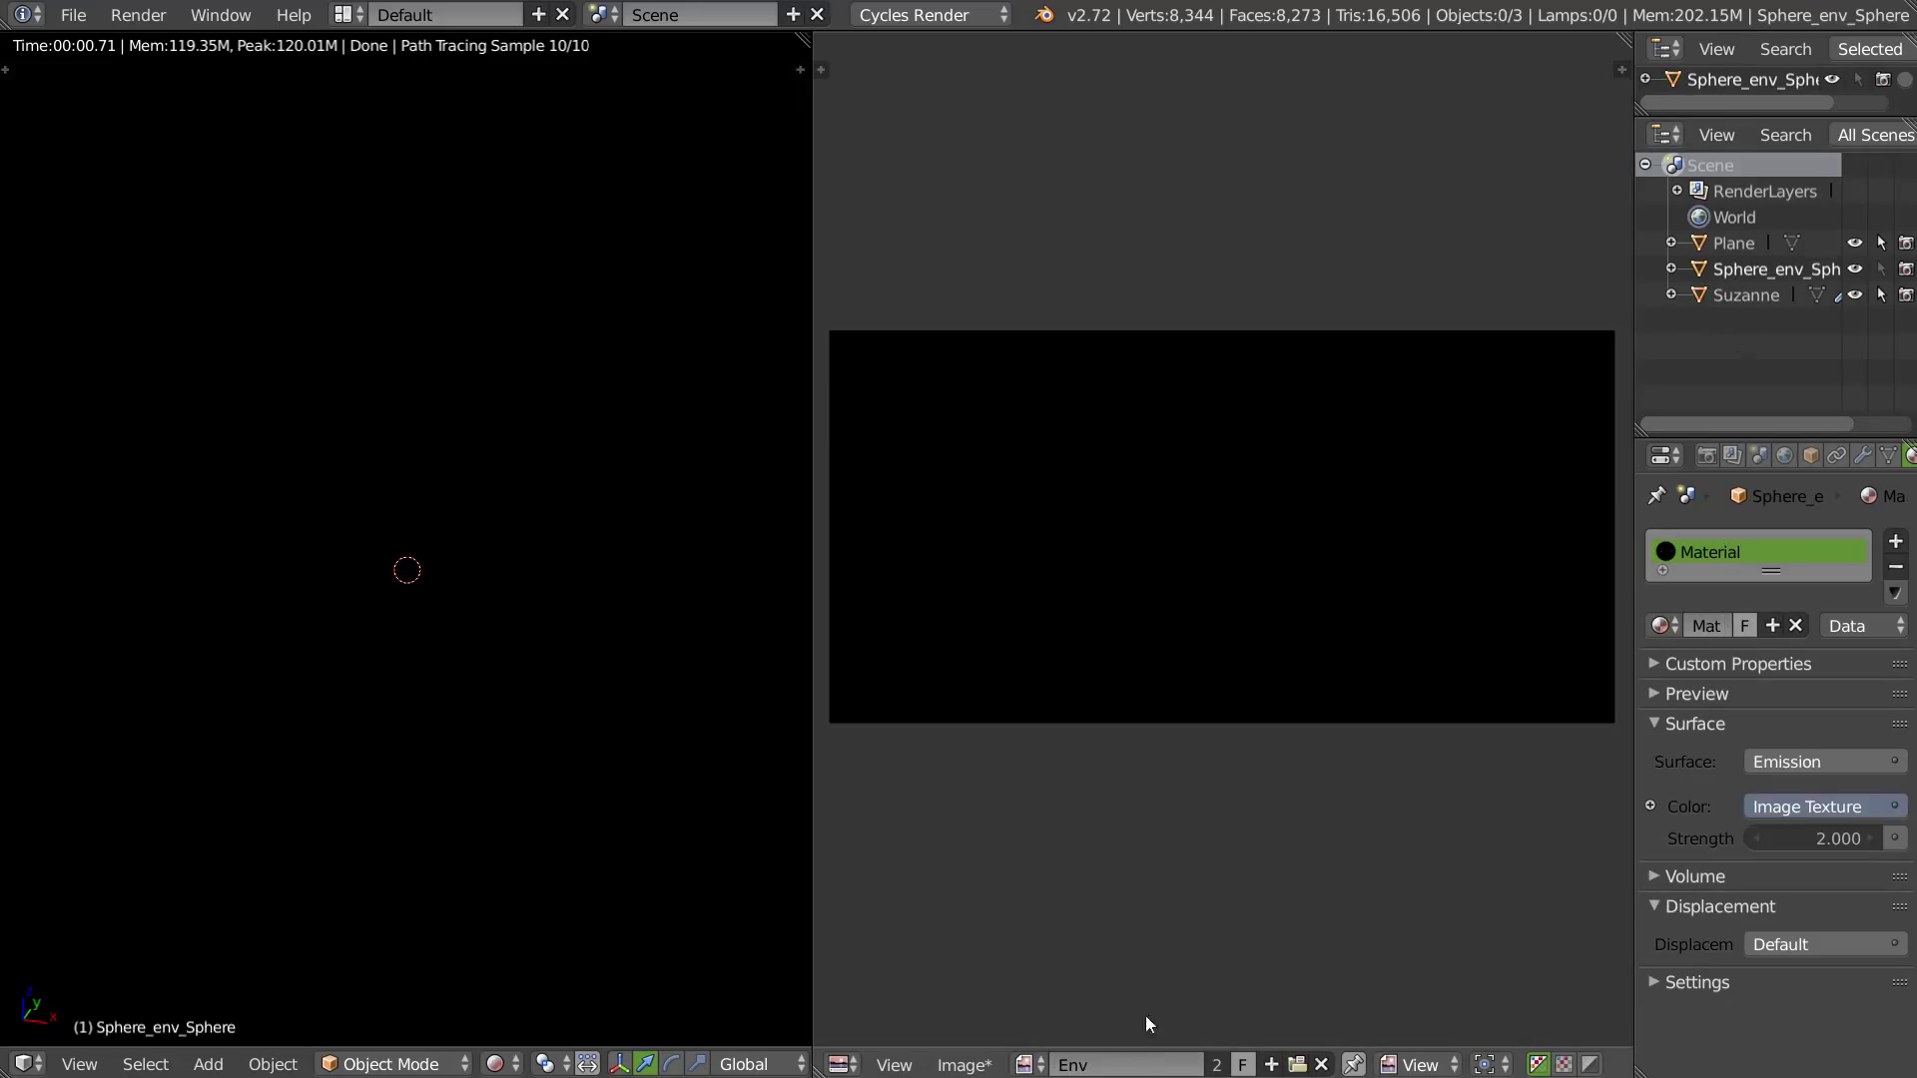
pyautogui.moveTo(1220, 507); pyautogui.dragTo(1213, 513, button='middle')
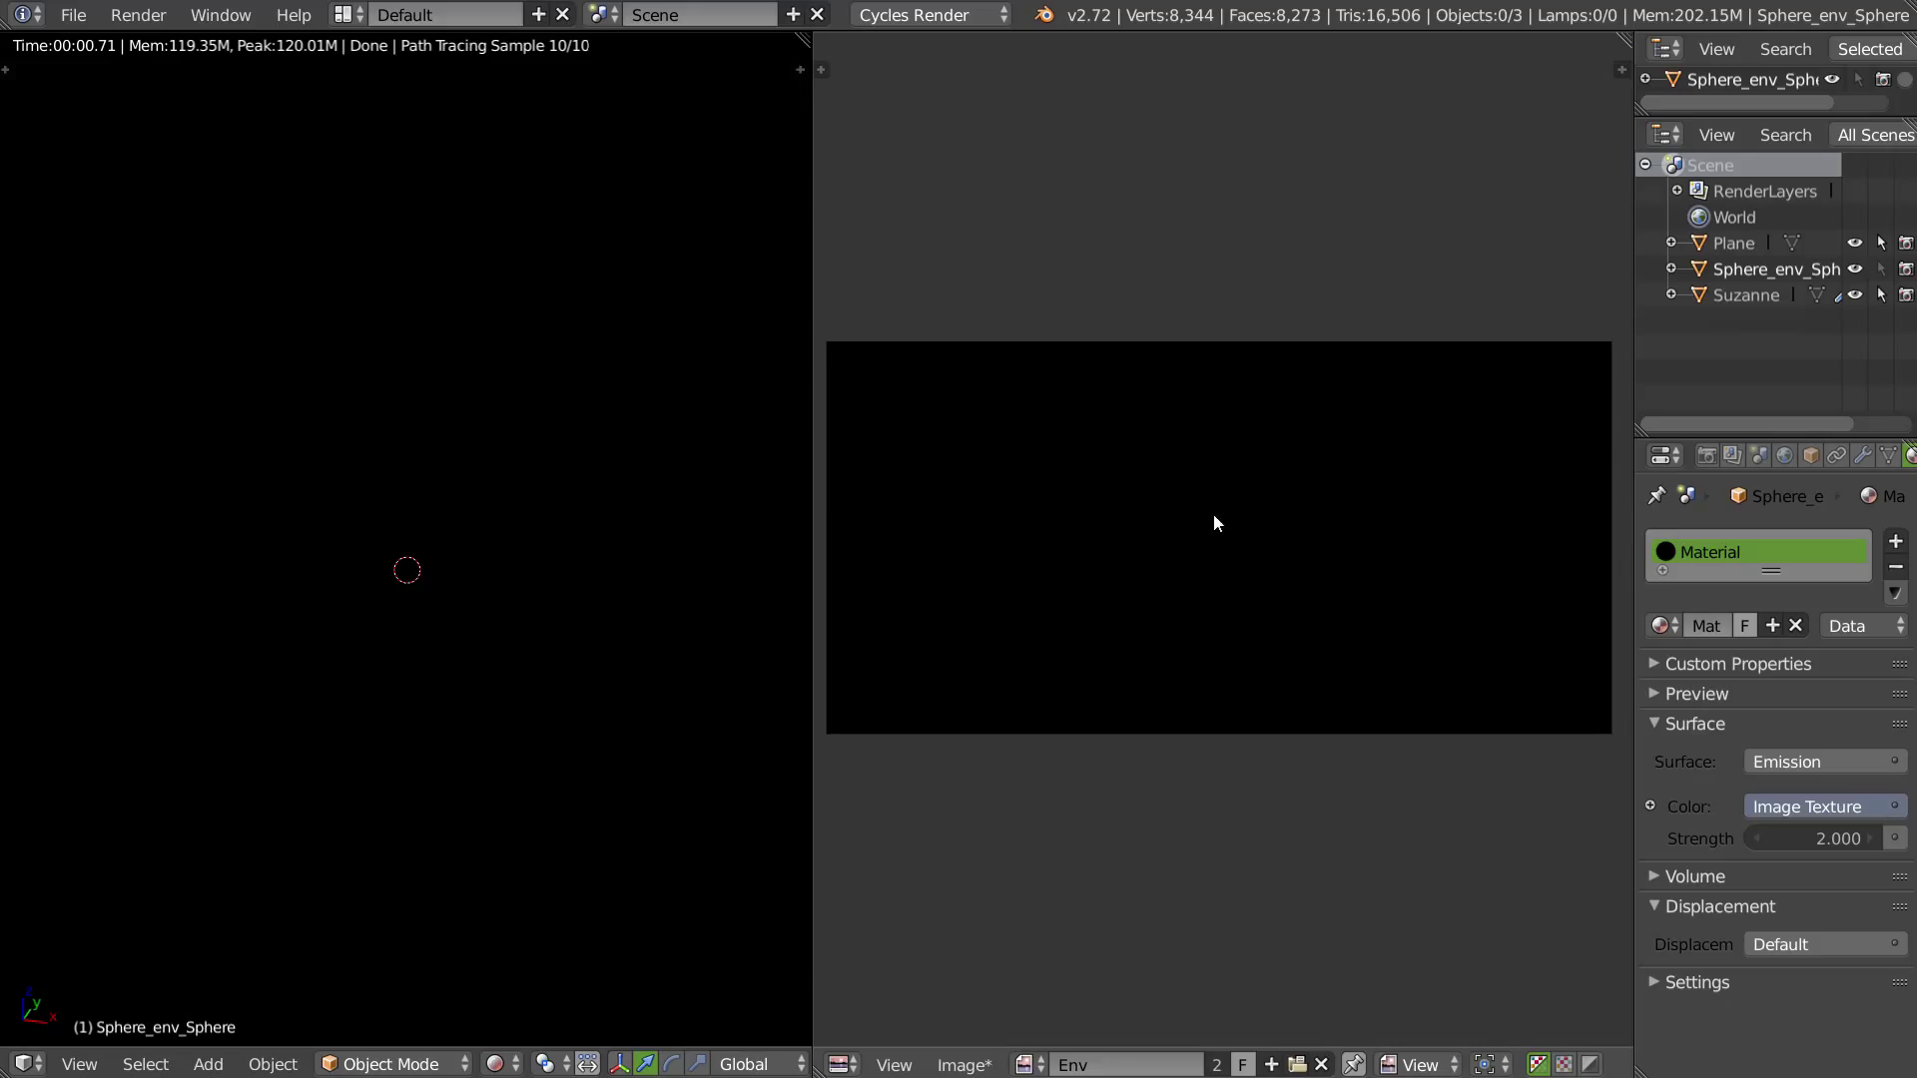
# Step: Put the Env image editor into Paint mode and show its brush settings
pyautogui.click(1418, 1065)
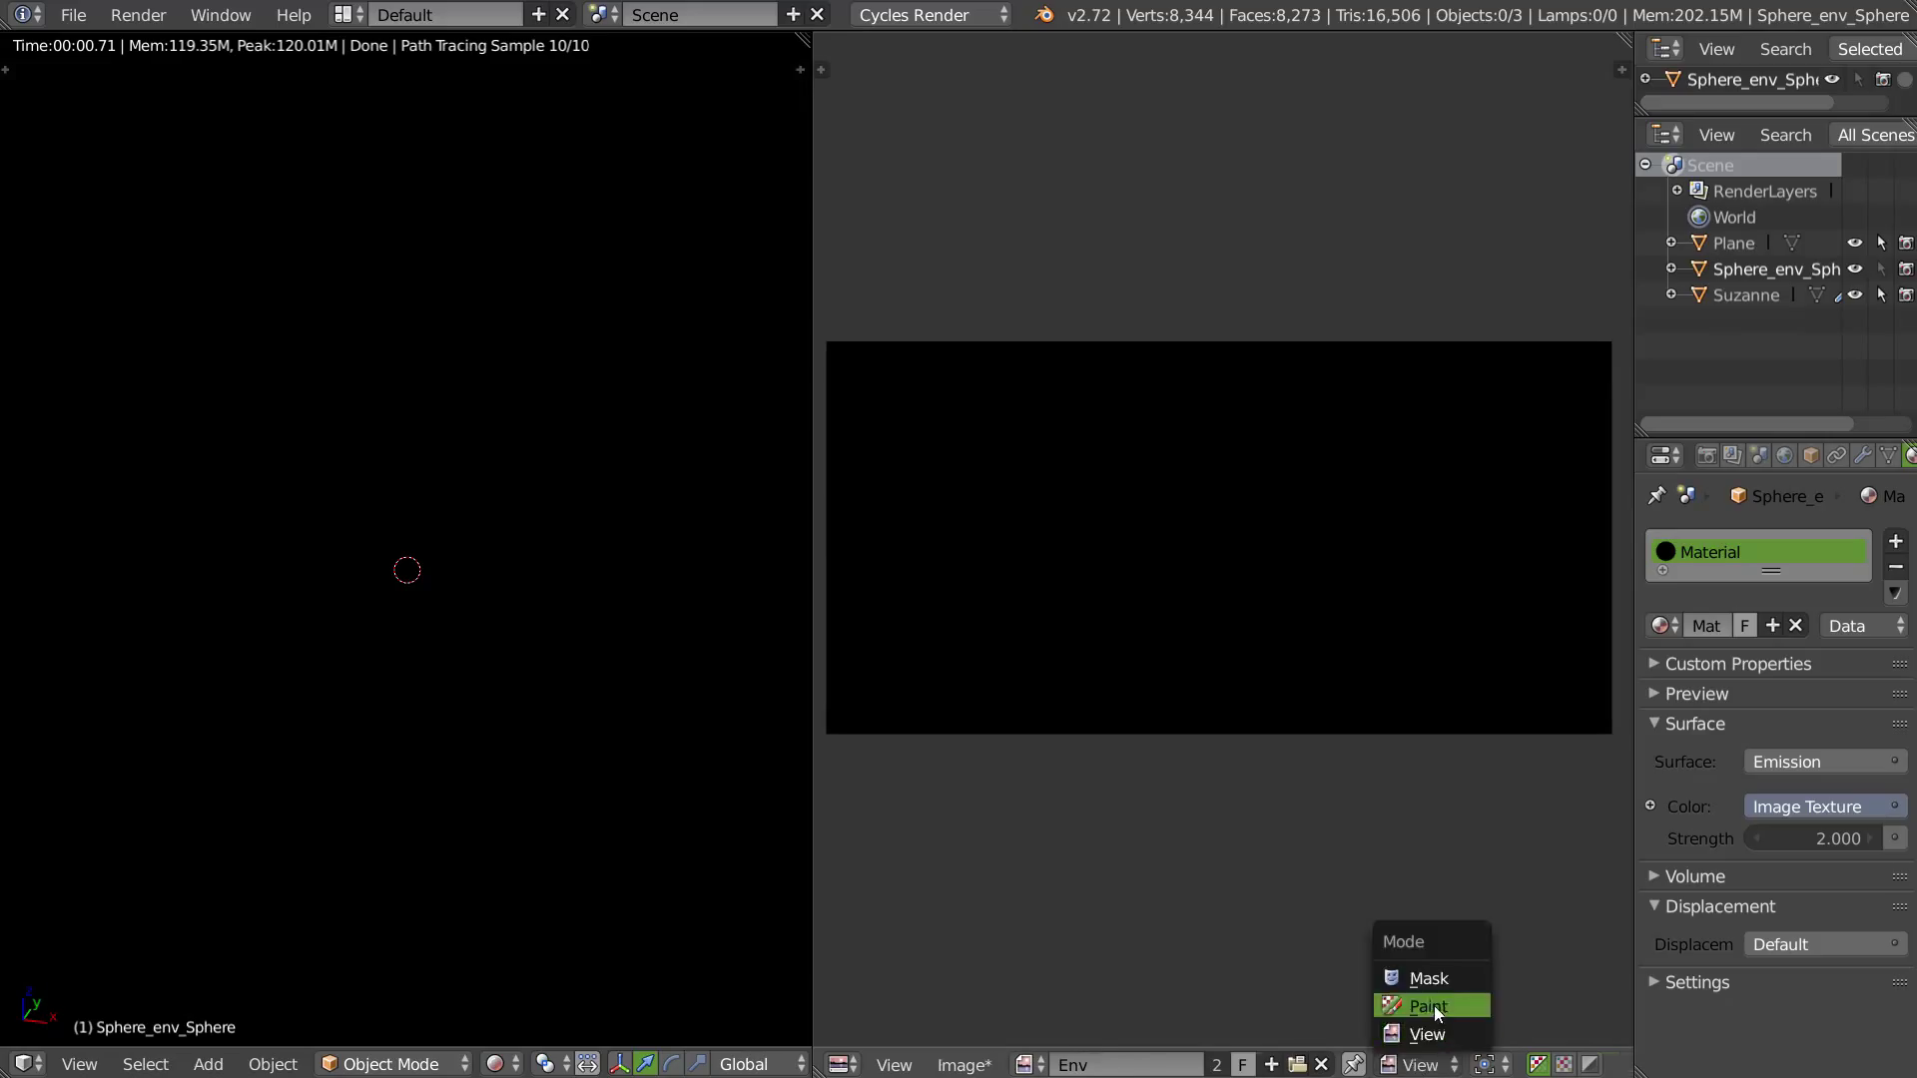
pyautogui.click(1434, 1005)
pyautogui.press('t')
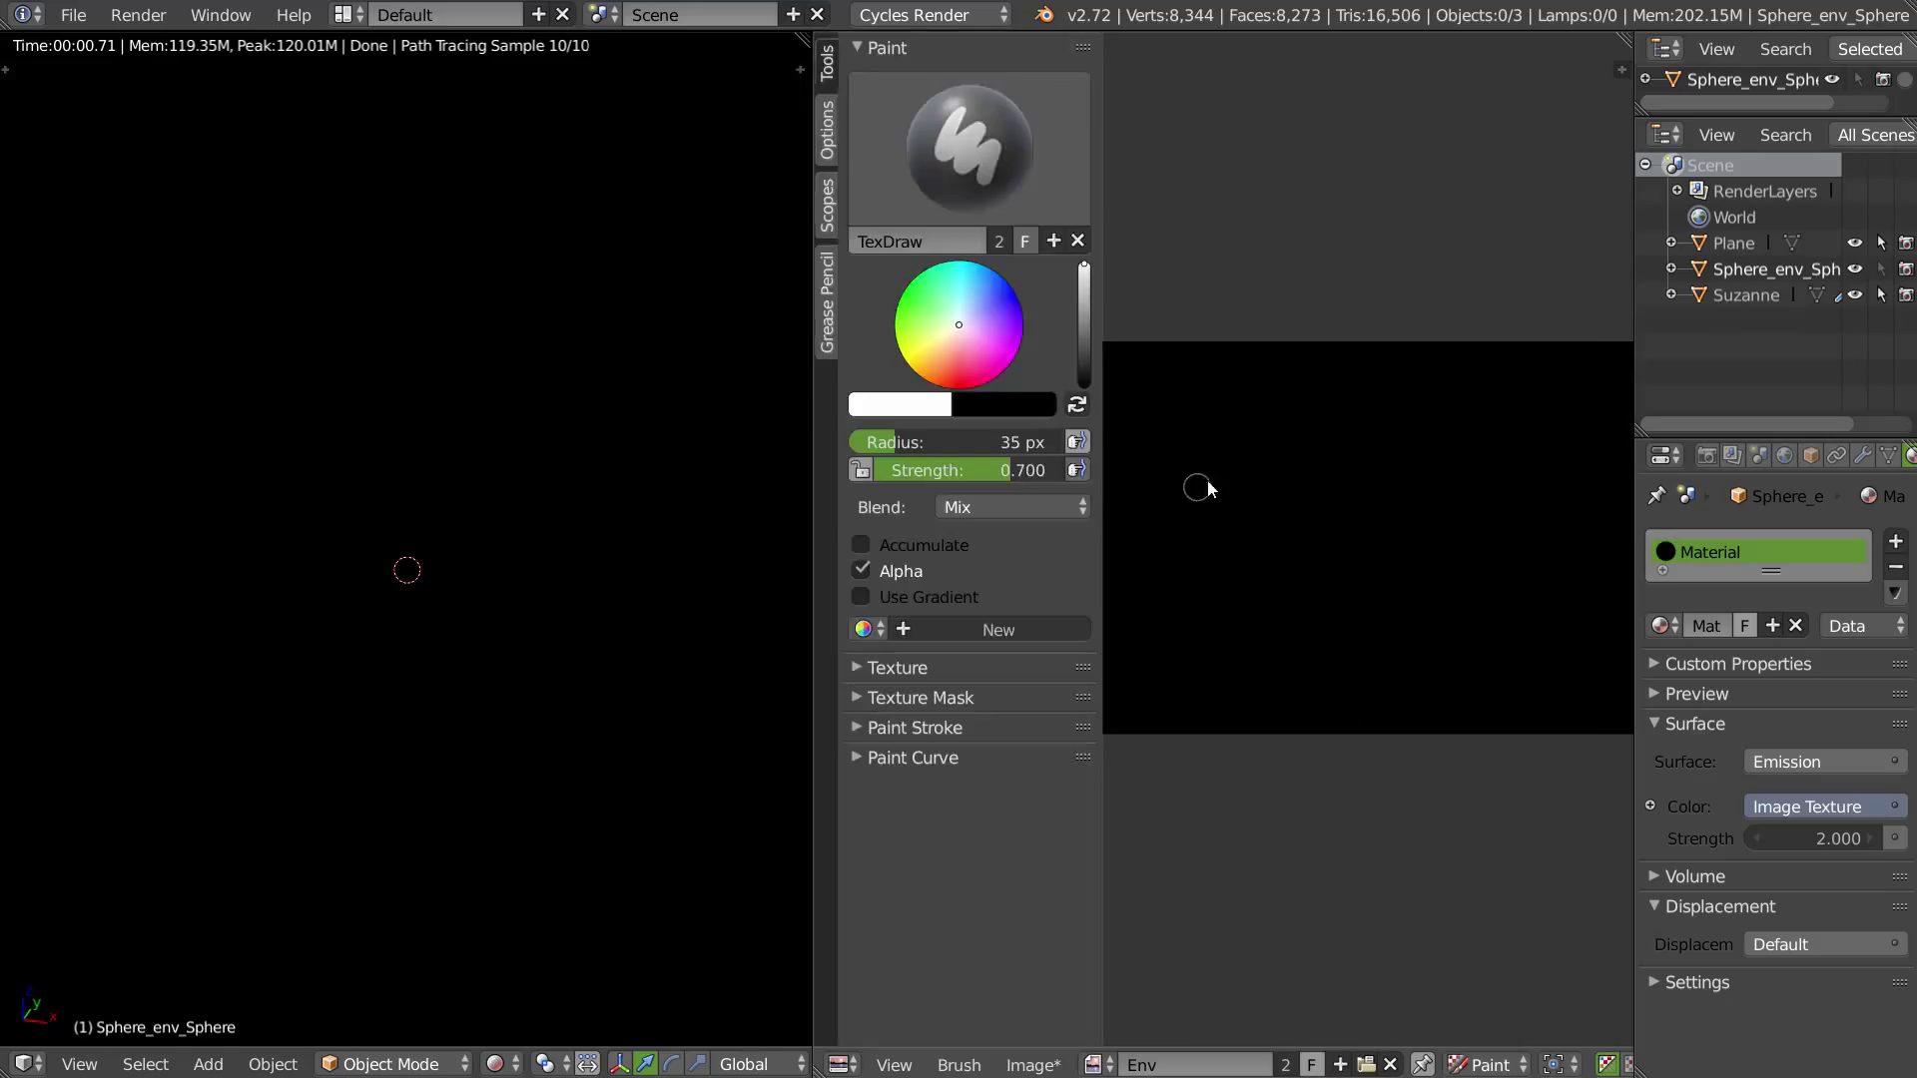
pyautogui.moveTo(1412, 483)
pyautogui.keyDown('ctrl'); pyautogui.mouseDown(button='middle')
pyautogui.moveTo(1370, 517)
pyautogui.moveTo(1384, 506)
pyautogui.mouseUp(button='middle'); pyautogui.keyUp('ctrl')
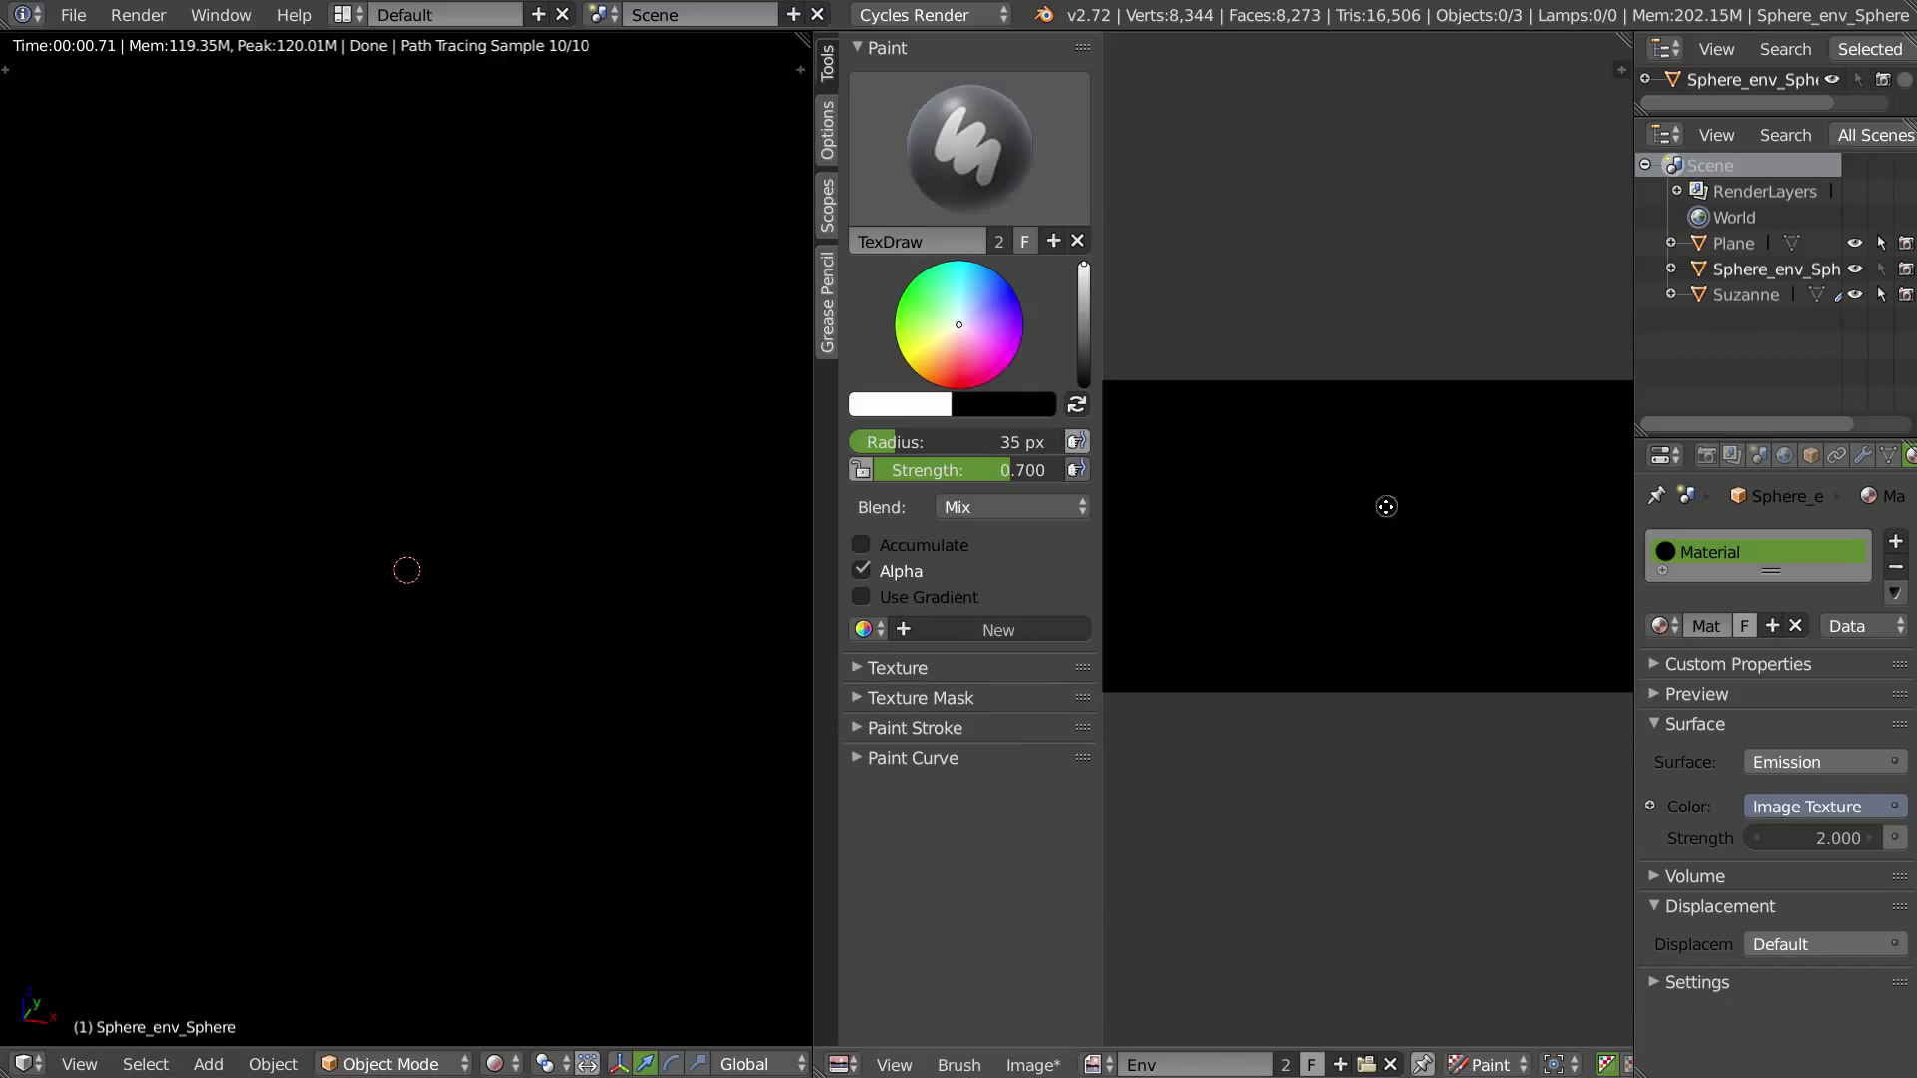
# Step: Paint a wavy white test stroke across the Env image, examine its light on the monkey, and undo it
pyautogui.moveTo(1135, 553)
pyautogui.mouseDown()
pyautogui.moveTo(1197, 499)
pyautogui.moveTo(1506, 488)
pyautogui.moveTo(1587, 554)
pyautogui.moveTo(1618, 506)
pyautogui.mouseUp()
pyautogui.moveTo(420, 526); pyautogui.dragTo(790, 389, button='middle')
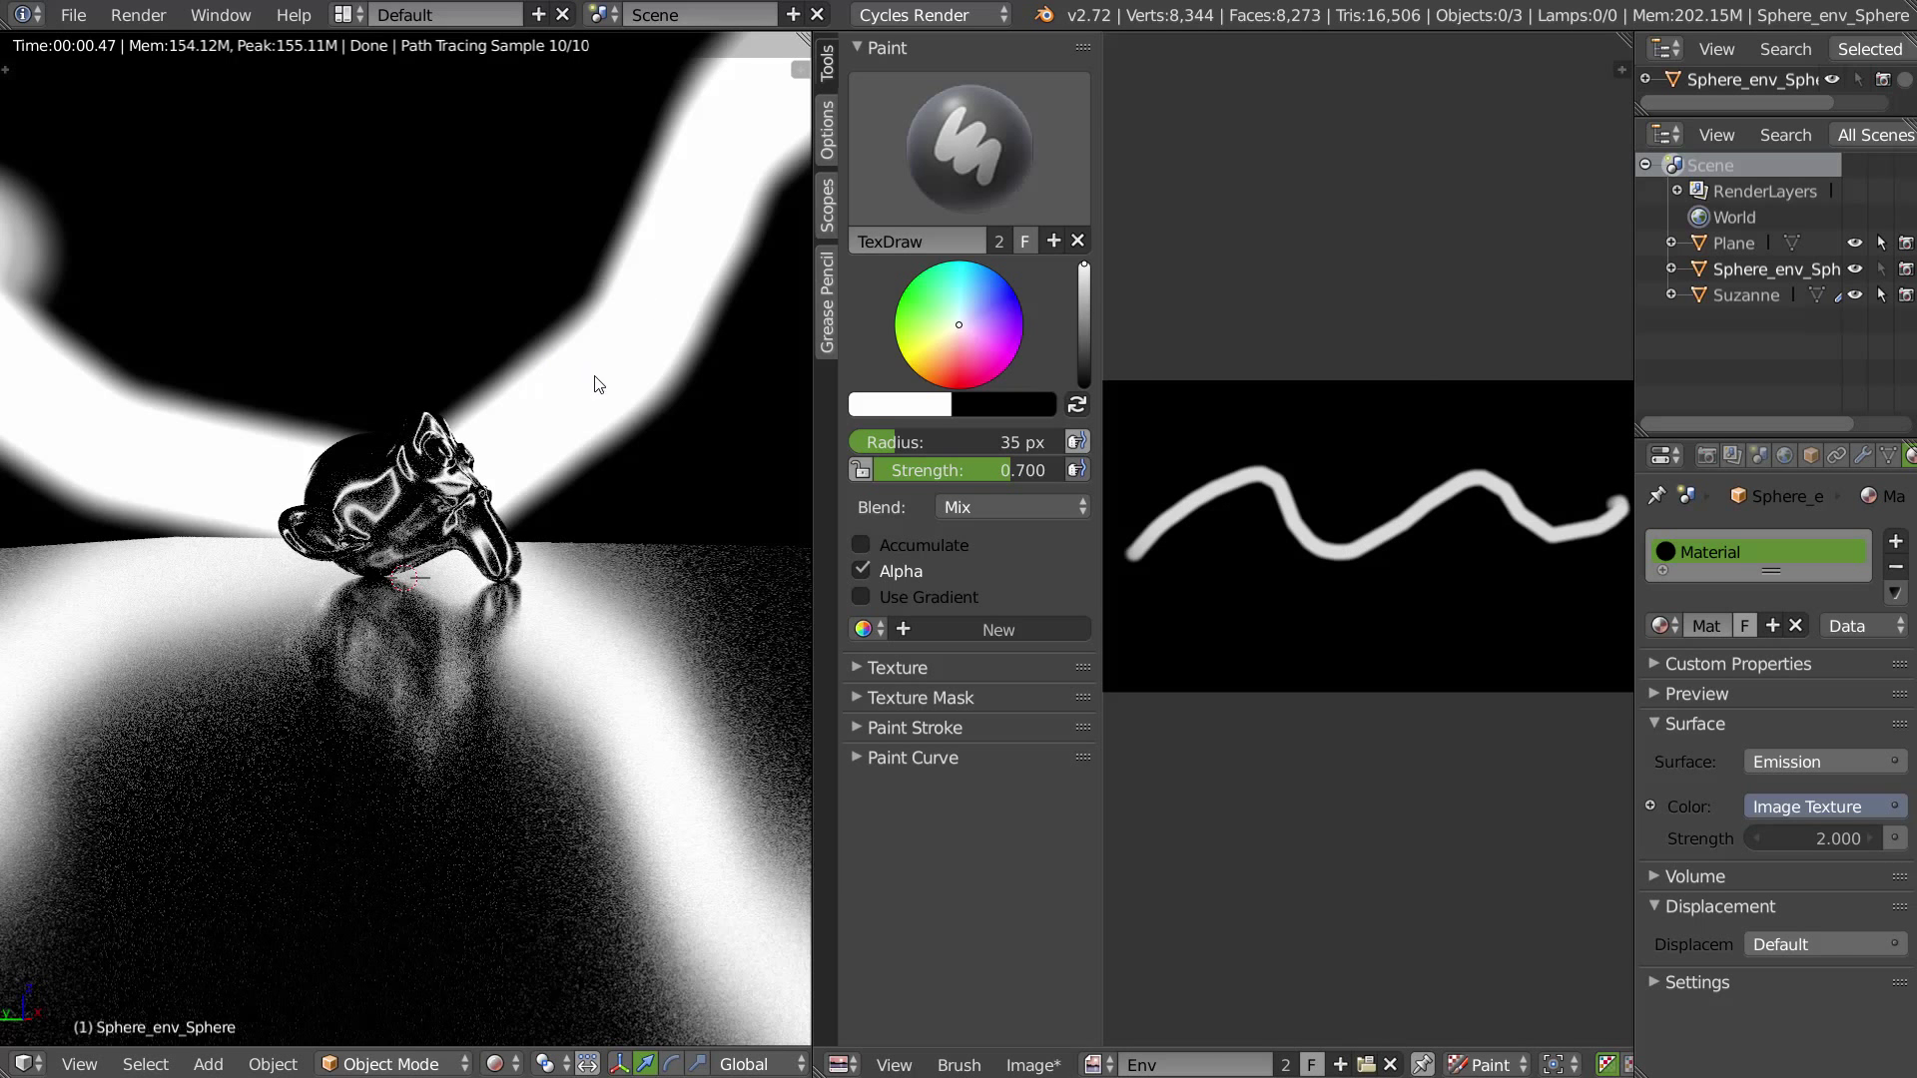
pyautogui.hotkey('ctrl', 'z')
pyautogui.moveTo(1398, 526); pyautogui.dragTo(1404, 526, button='middle')
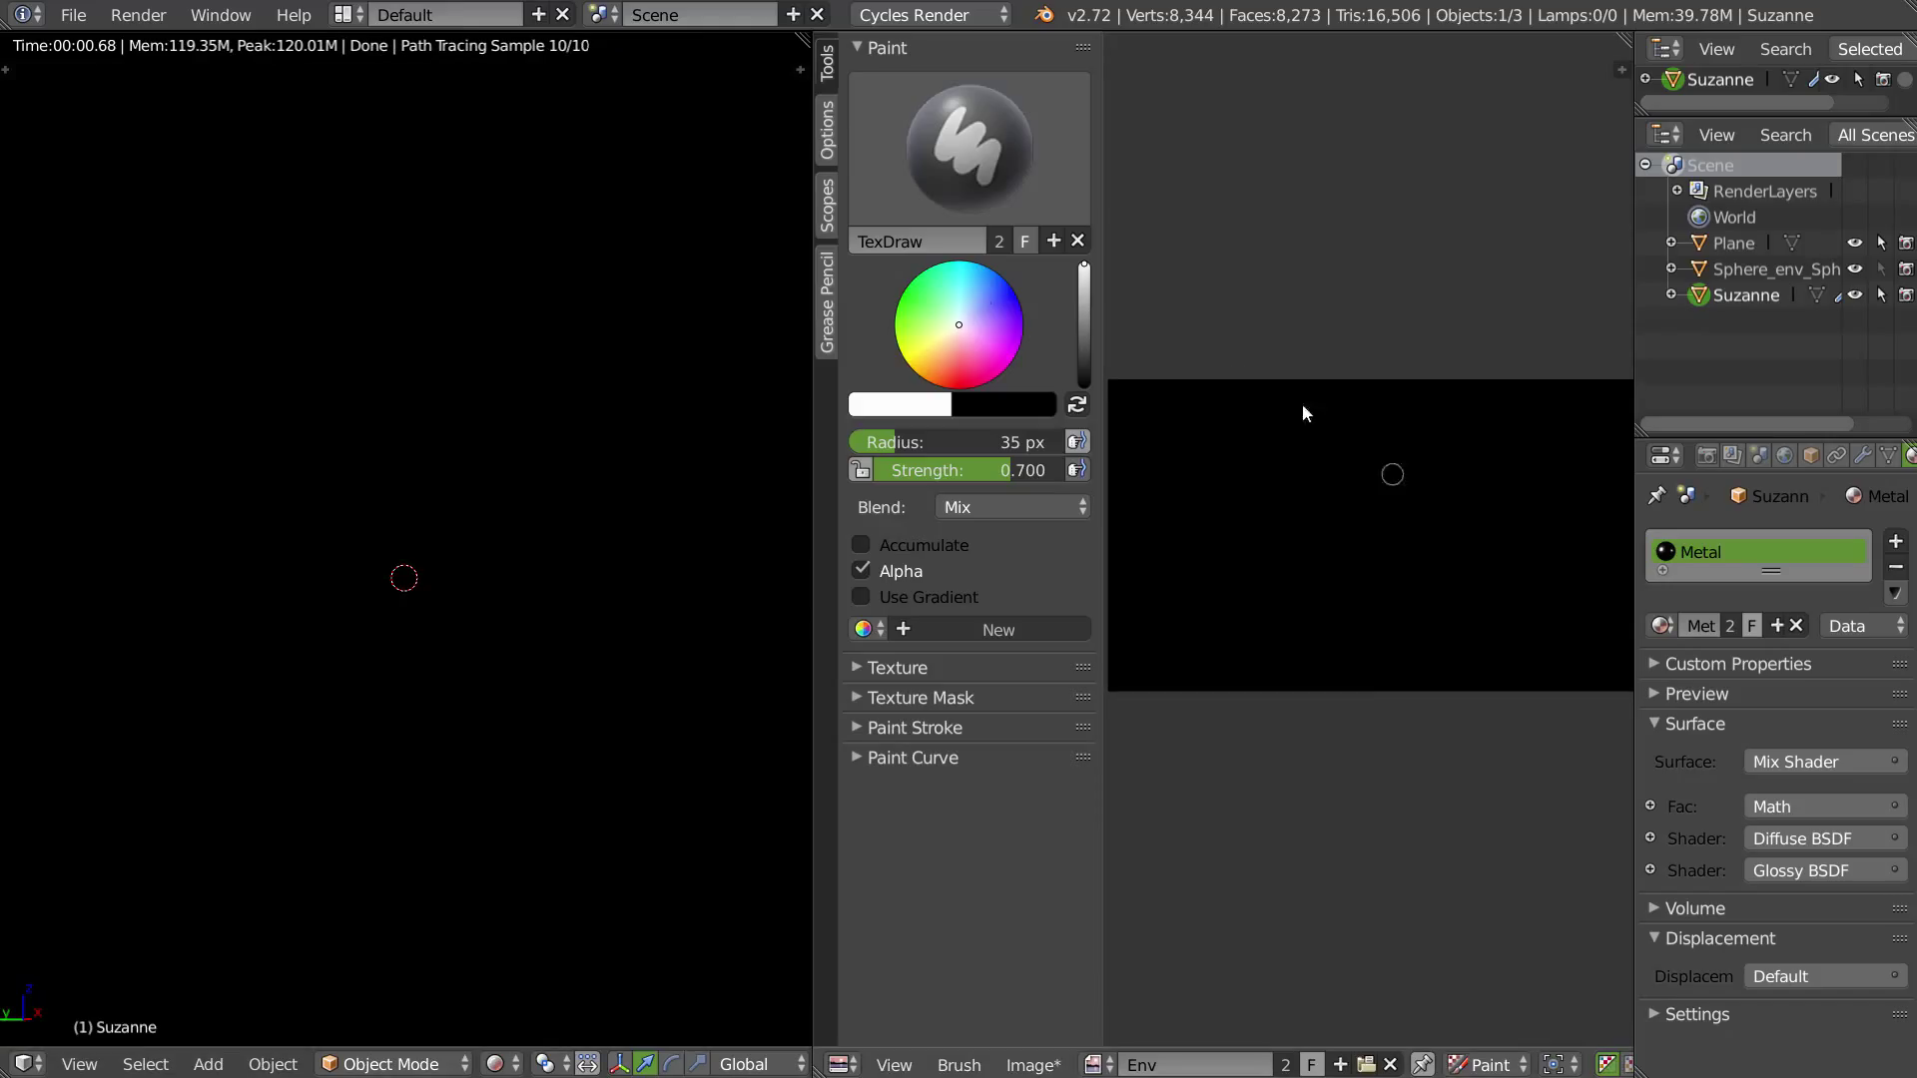
# Step: Check that the Wrap paint option is on, set the brush radius to 200 px, and widen the image editor
pyautogui.click(828, 135)
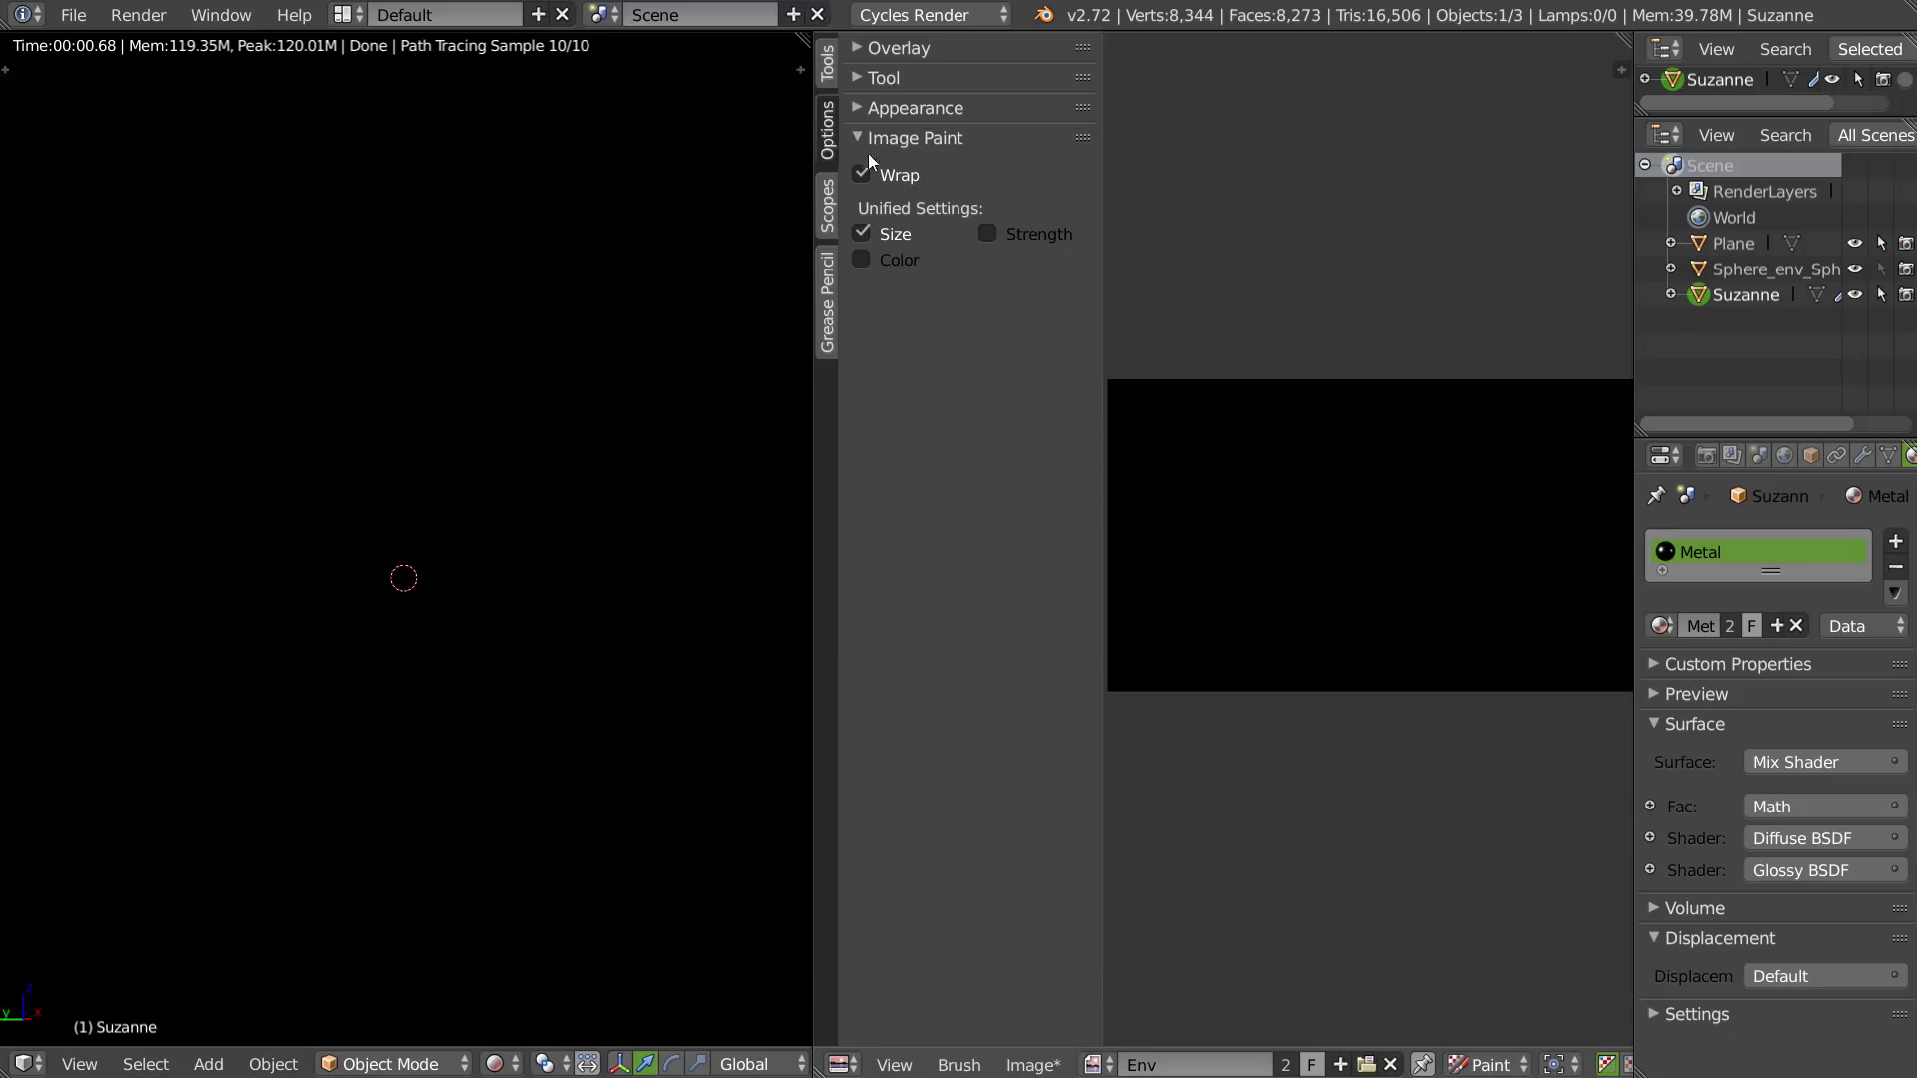
pyautogui.click(825, 70)
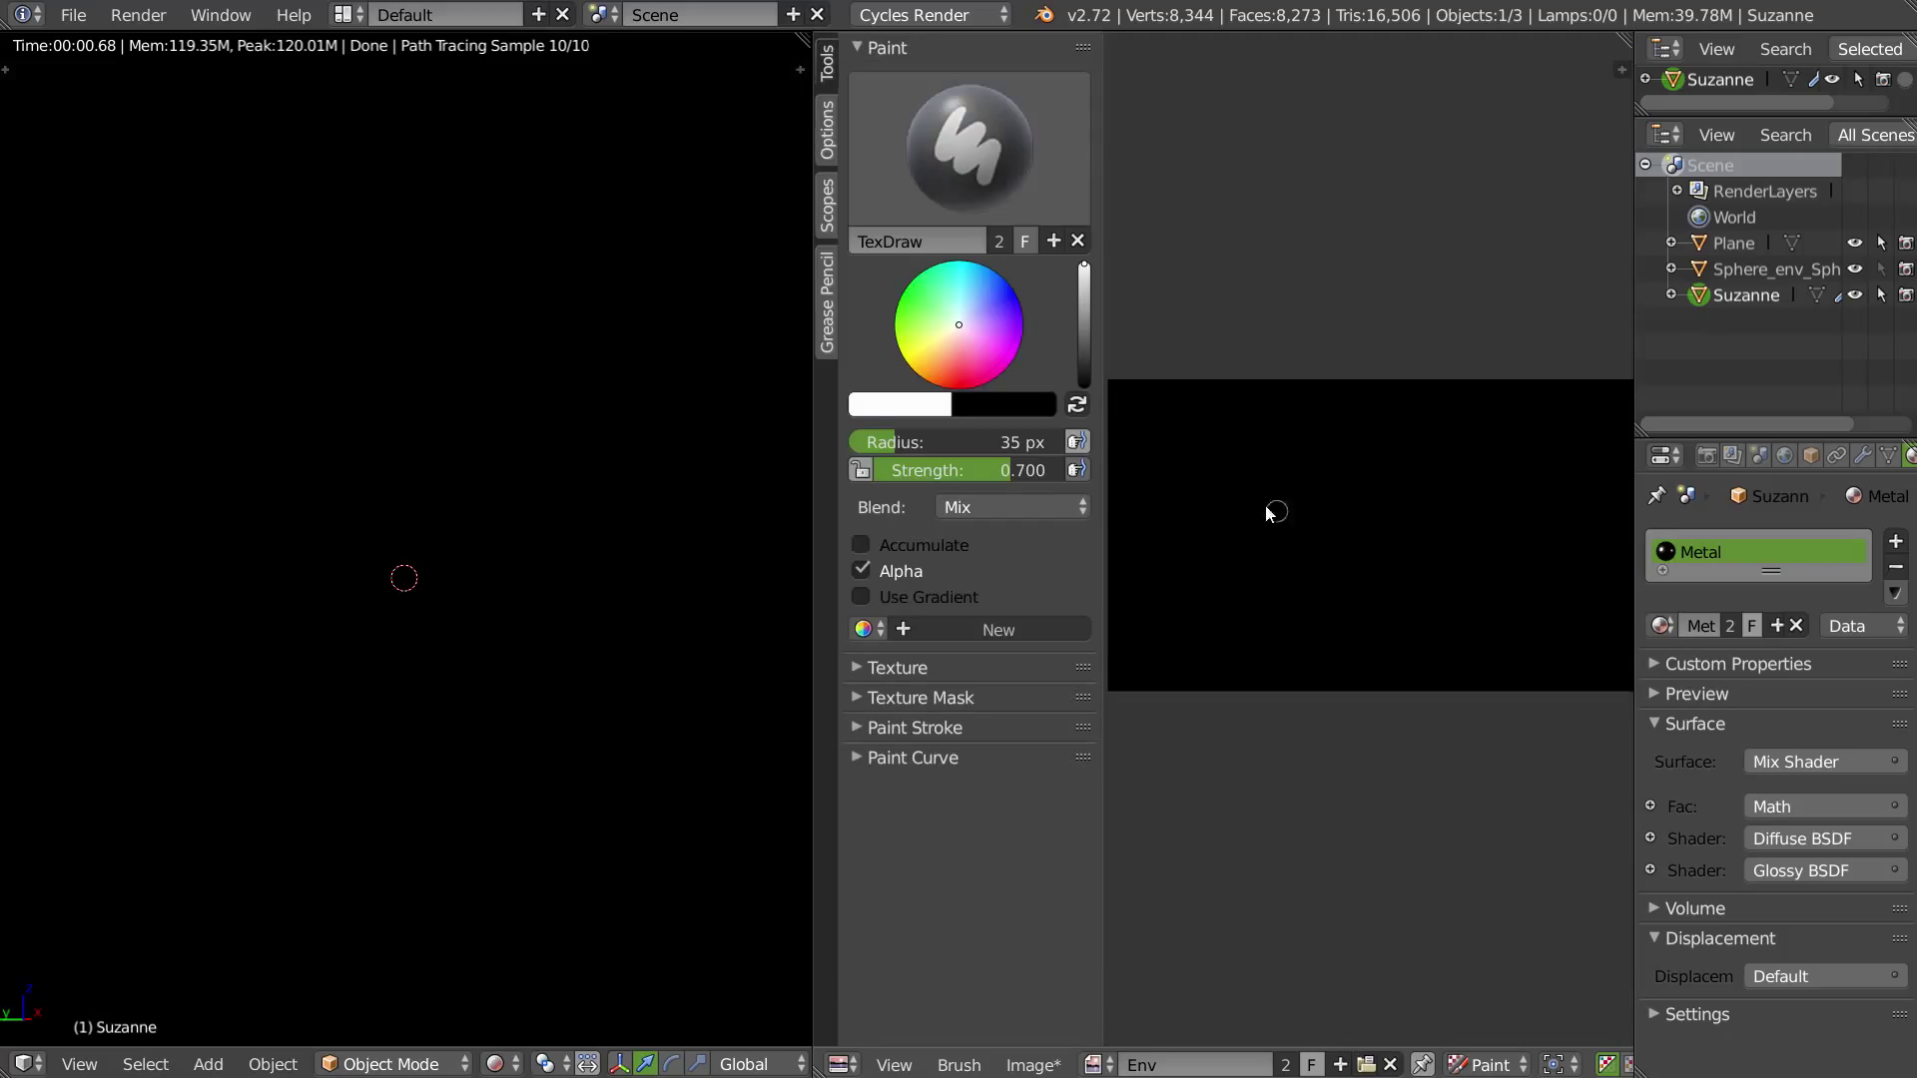
pyautogui.moveTo(1267, 511); pyautogui.dragTo(1304, 520, button='middle')
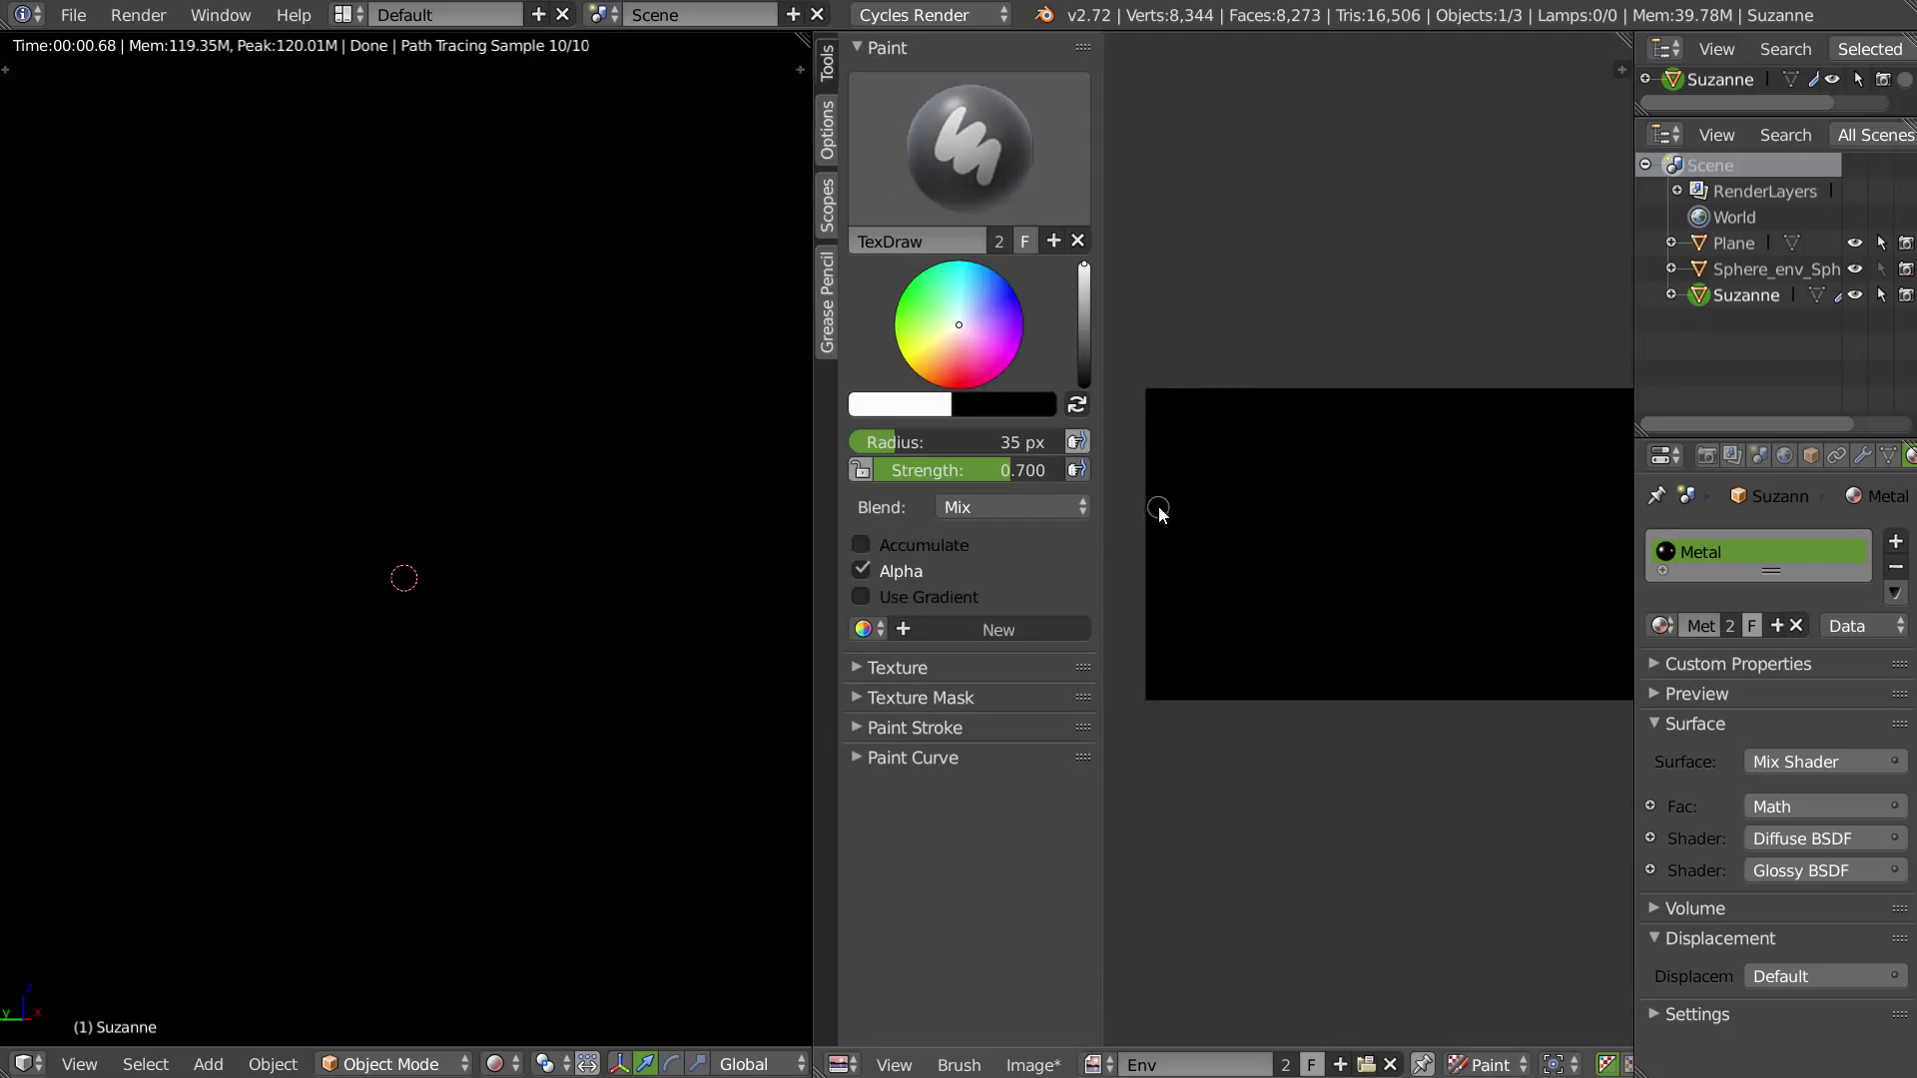
pyautogui.click(1226, 505)
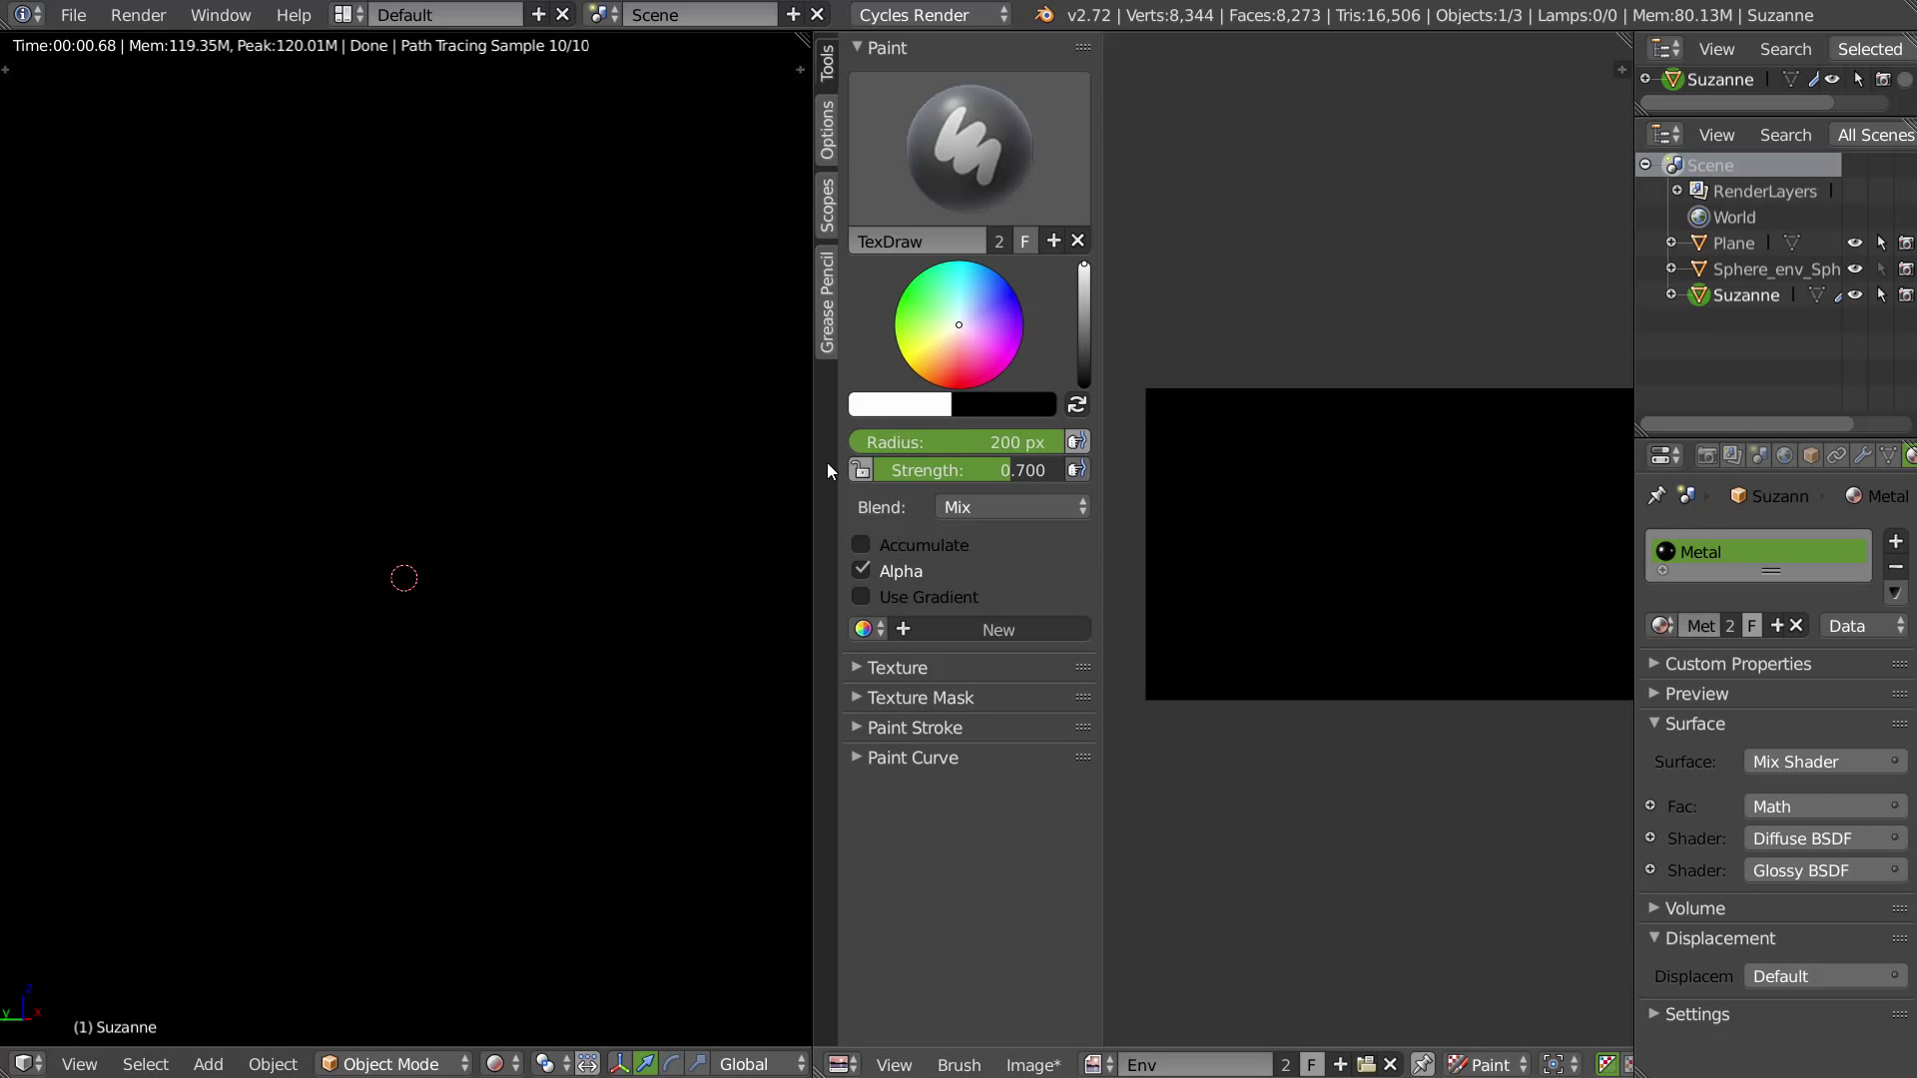
pyautogui.moveTo(808, 466); pyautogui.dragTo(682, 469)
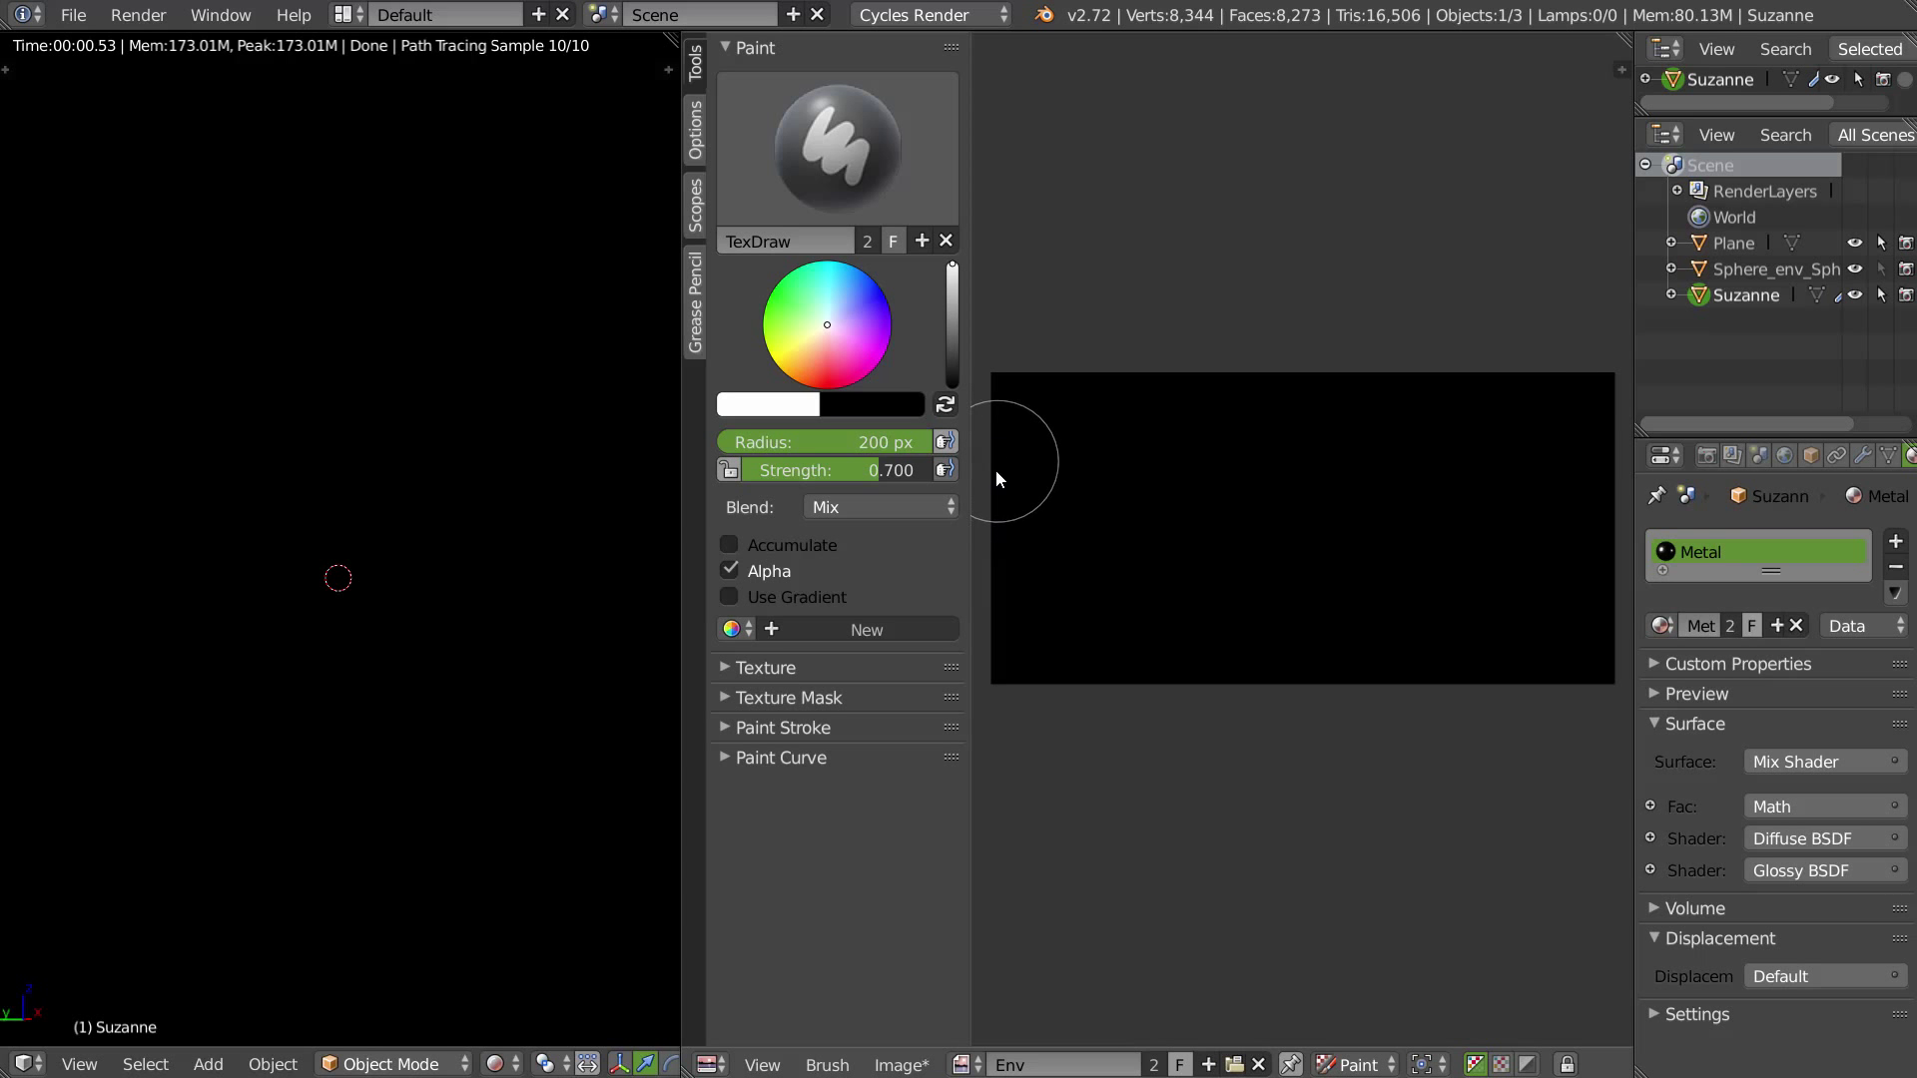
# Step: Paint a soft white spot on the left edge of the Env image and view the monkey from the front
pyautogui.click(996, 465)
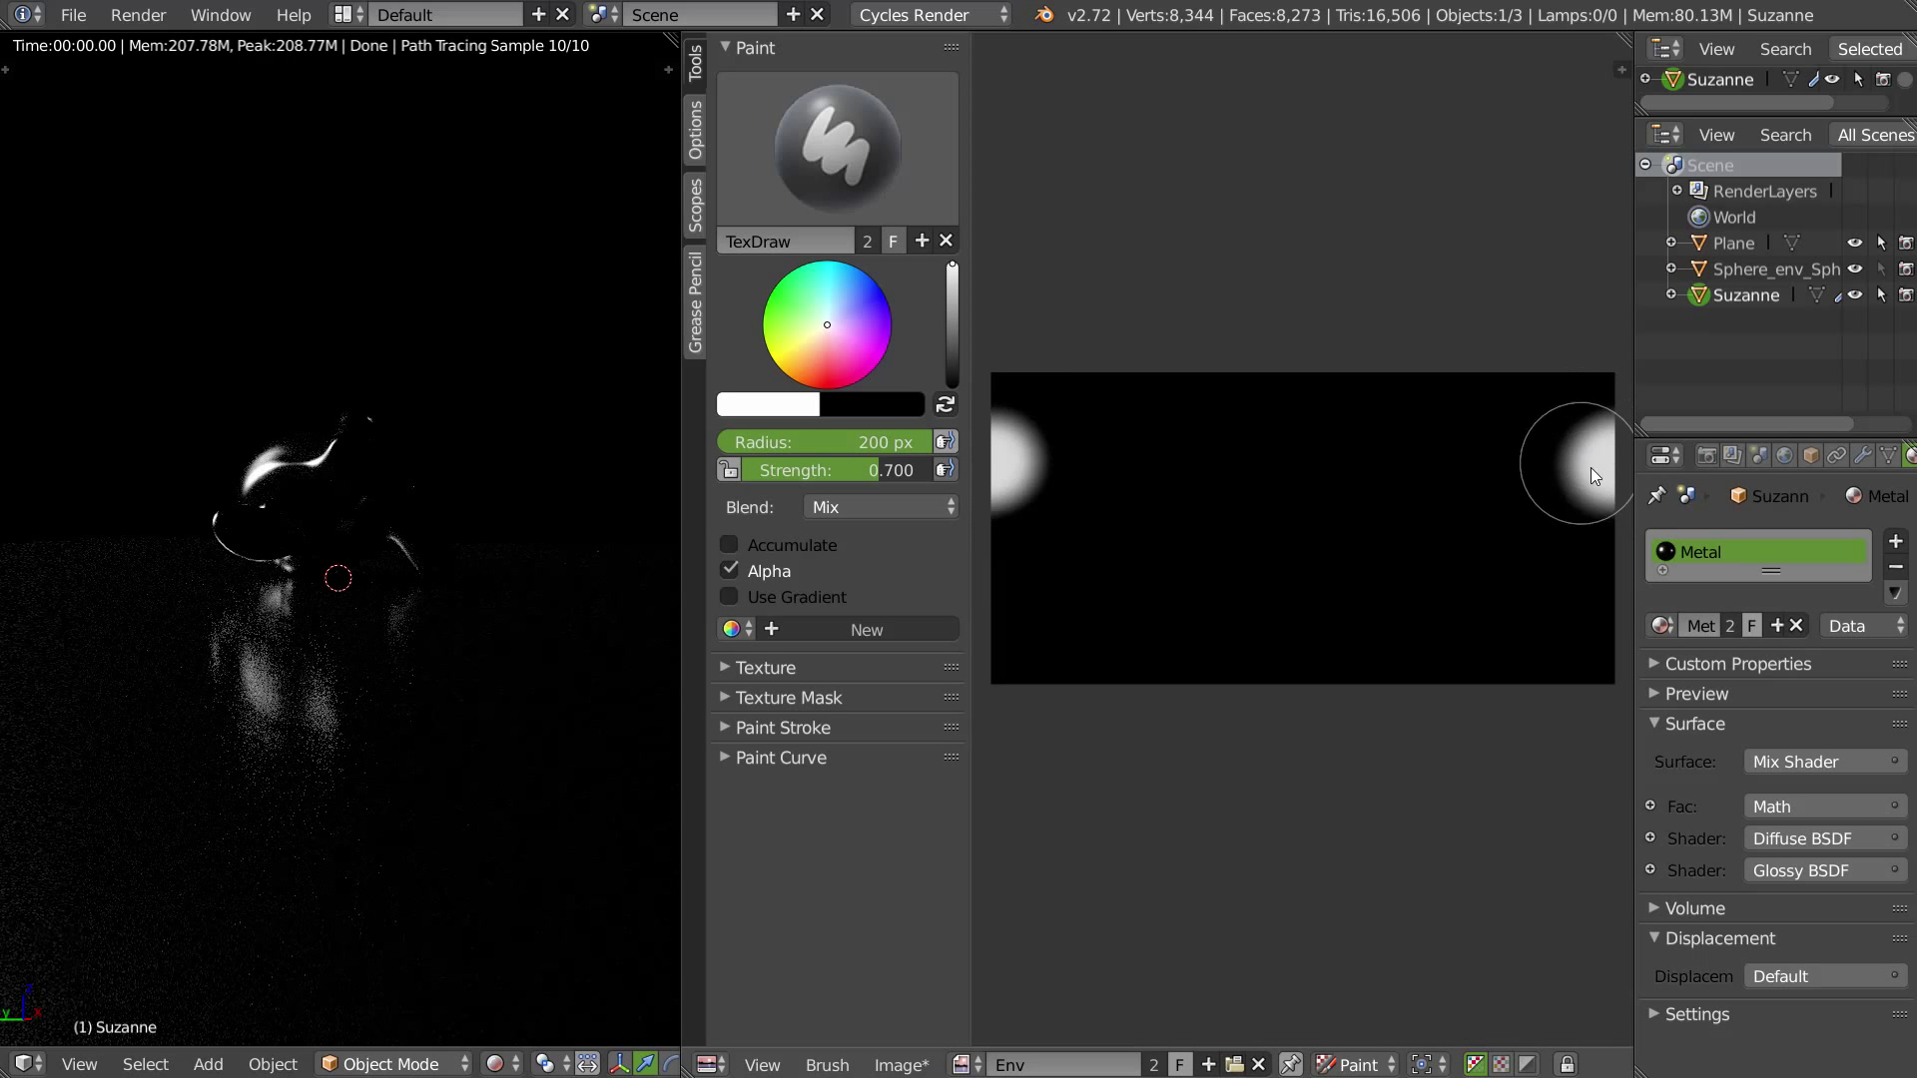
pyautogui.moveTo(395, 524); pyautogui.dragTo(409, 566, button='middle')
pyautogui.press('KP_1')
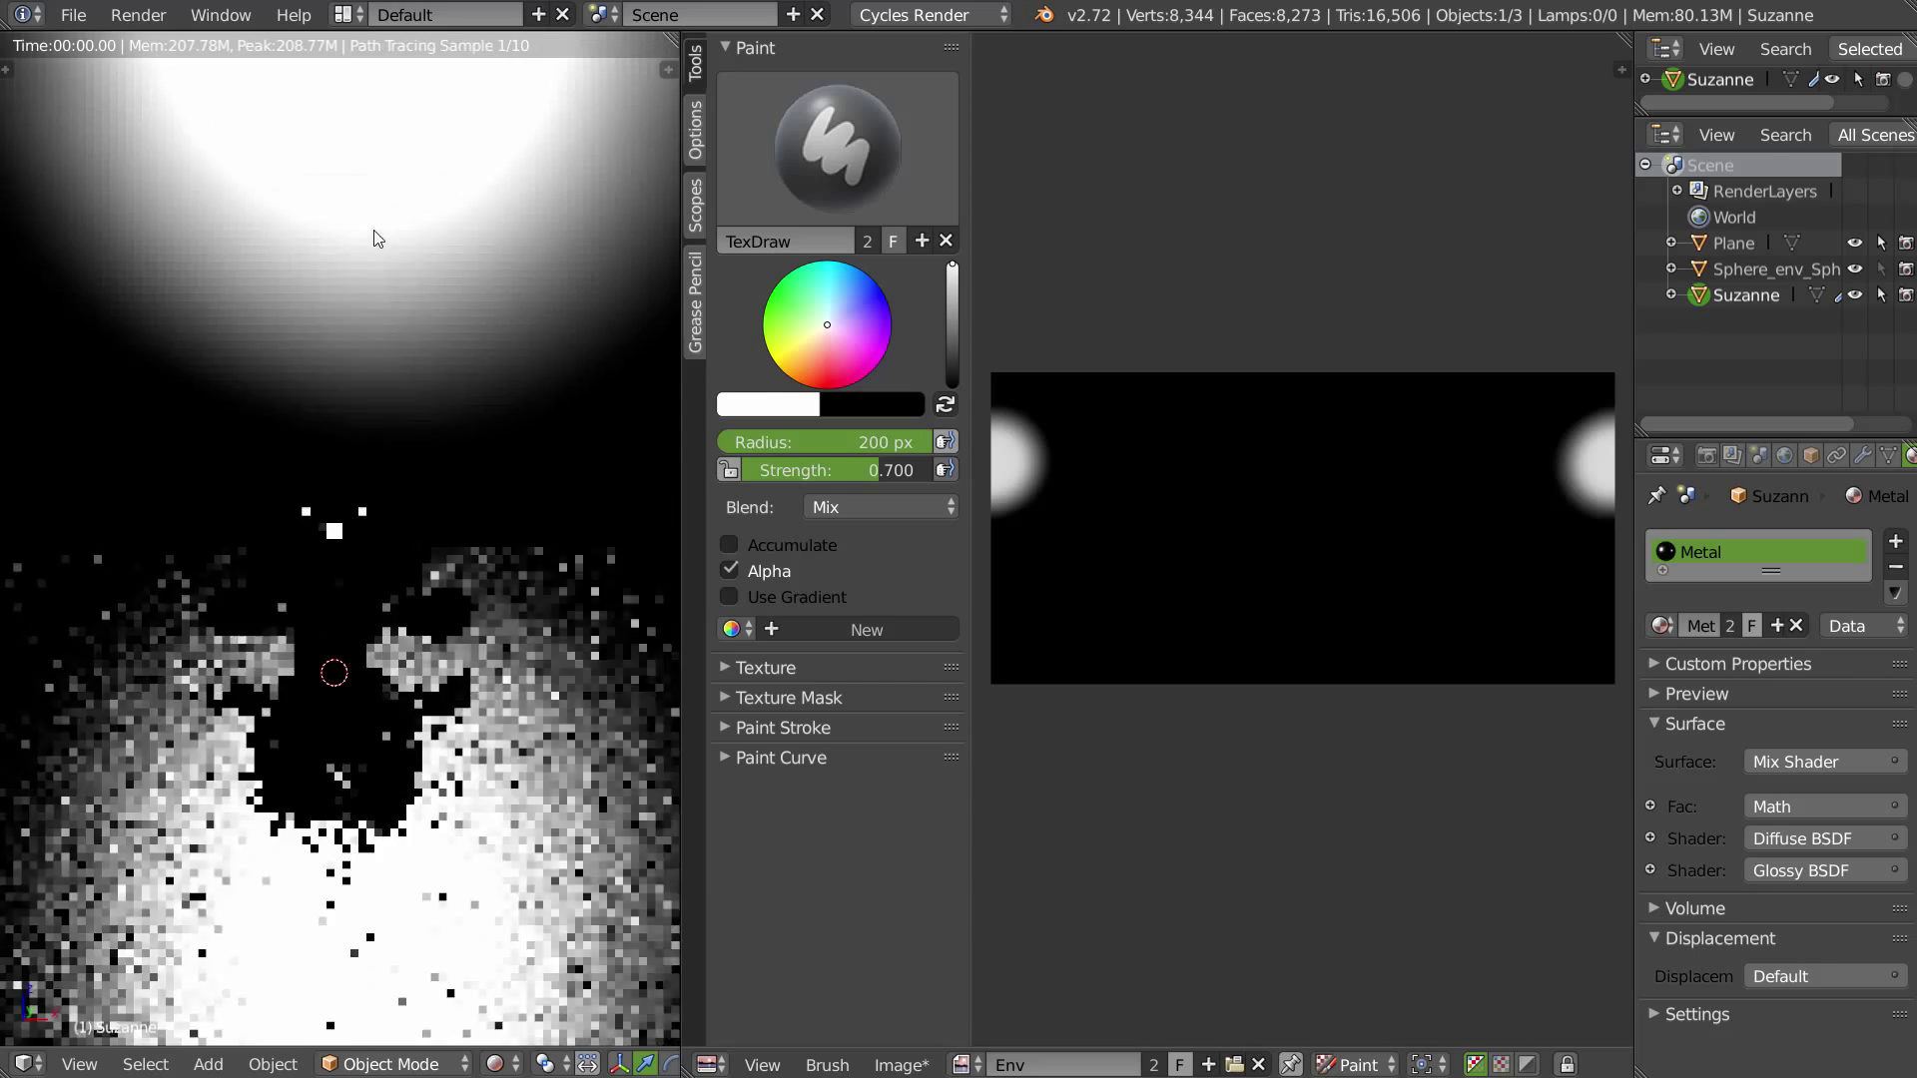
pyautogui.scroll(1, 398, 419)
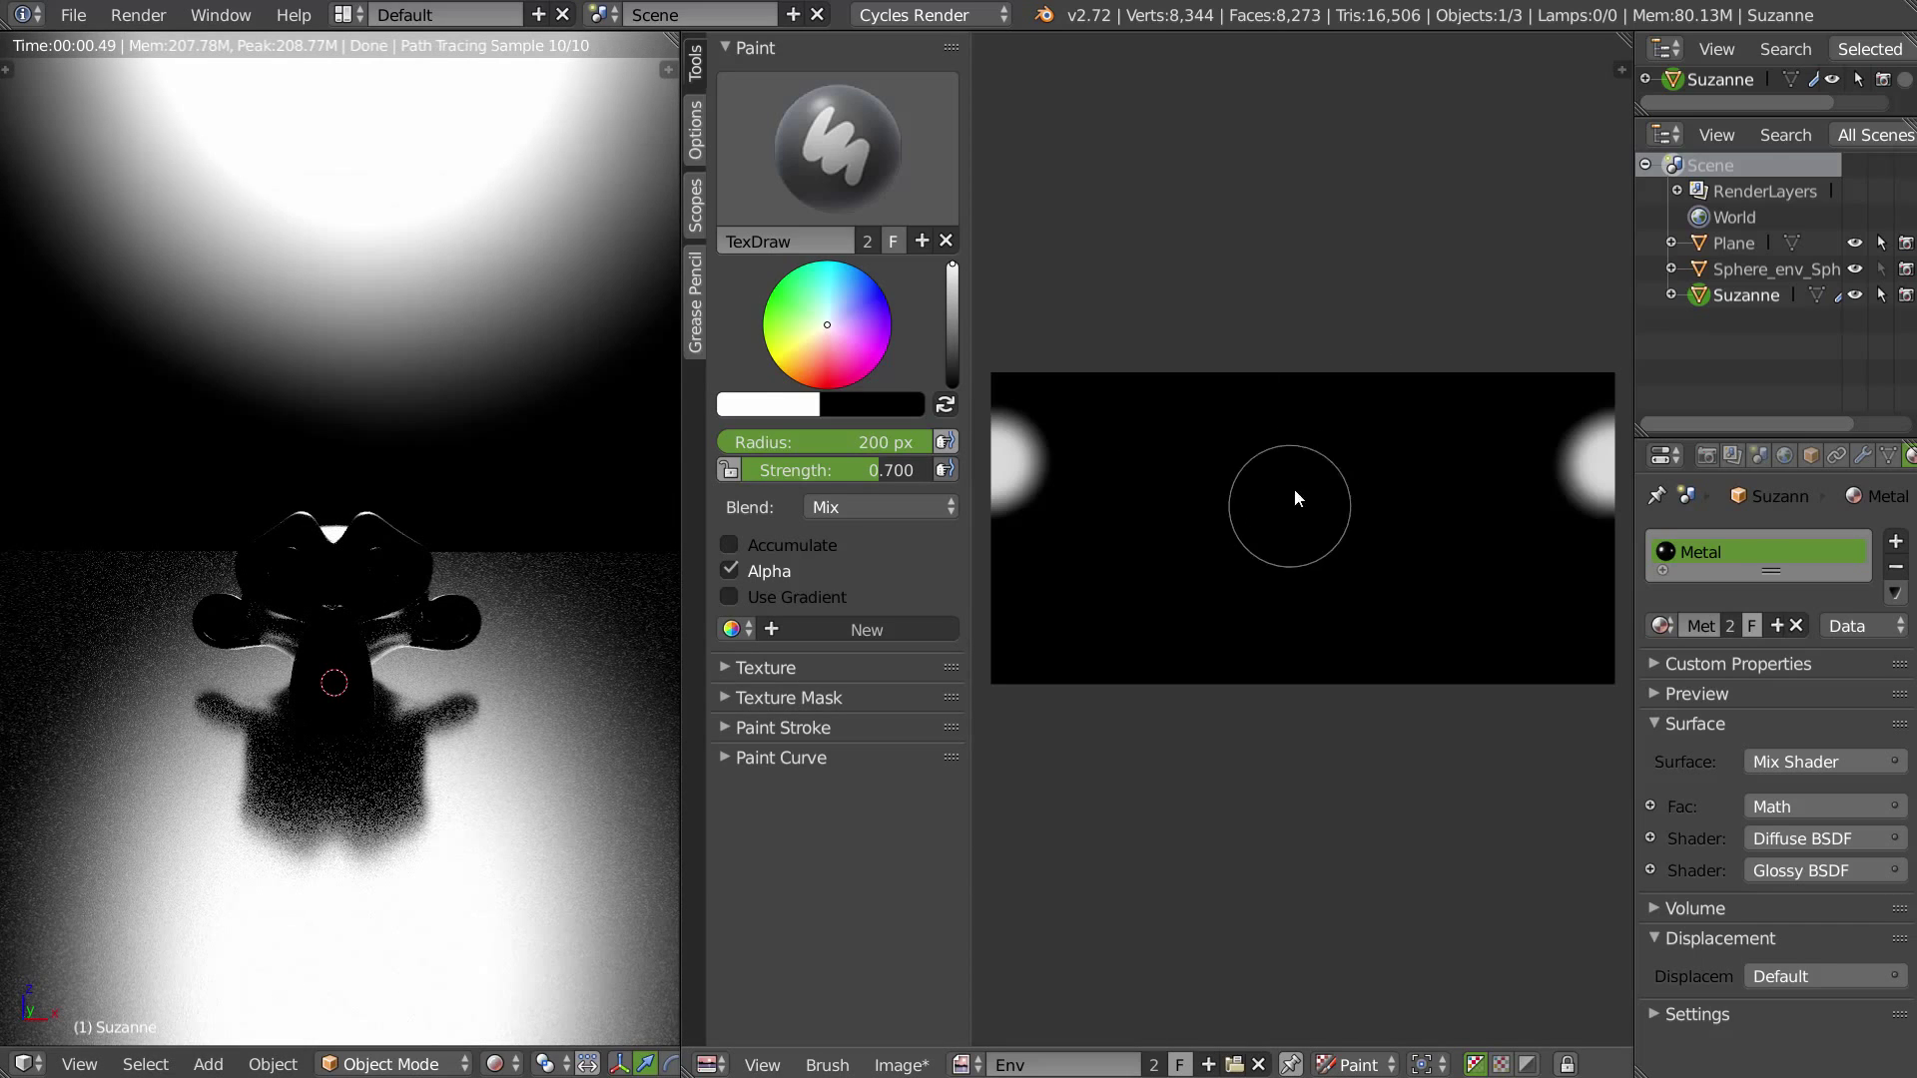
# Step: Reduce the brush radius to 52 px
pyautogui.moveTo(1219, 529); pyautogui.dragTo(1254, 535, button='middle')
pyautogui.press('f')
pyautogui.click(1212, 529)
# Step: Paint a white horizontal band across the middle of the Env image and a zigzag stroke along its lower part
pyautogui.moveTo(1017, 535); pyautogui.dragTo(1428, 530)
pyautogui.moveTo(1648, 528); pyautogui.dragTo(1680, 530)
pyautogui.moveTo(394, 544)
pyautogui.mouseDown(button='middle')
pyautogui.moveTo(460, 566)
pyautogui.moveTo(663, 563)
pyautogui.mouseUp(button='middle')
pyautogui.moveTo(1076, 656)
pyautogui.mouseDown()
pyautogui.moveTo(1113, 634)
pyautogui.moveTo(1536, 649)
pyautogui.mouseUp()
# Step: Examine the painted band on the environment sphere from outside
pyautogui.moveTo(180, 759)
pyautogui.mouseDown(button='middle')
pyautogui.moveTo(277, 693)
pyautogui.moveTo(383, 477)
pyautogui.moveTo(376, 734)
pyautogui.moveTo(408, 731)
pyautogui.moveTo(219, 914)
pyautogui.mouseUp(button='middle')
pyautogui.scroll(-4, 218, 914)
pyautogui.scroll(2, 282, 784)
pyautogui.scroll(-3, 560, 596)
pyautogui.scroll(-8, 70, 975)
pyautogui.moveTo(172, 699)
pyautogui.mouseDown(button='middle')
pyautogui.moveTo(220, 584)
pyautogui.moveTo(179, 713)
pyautogui.mouseUp(button='middle')
pyautogui.scroll(1, 182, 719)
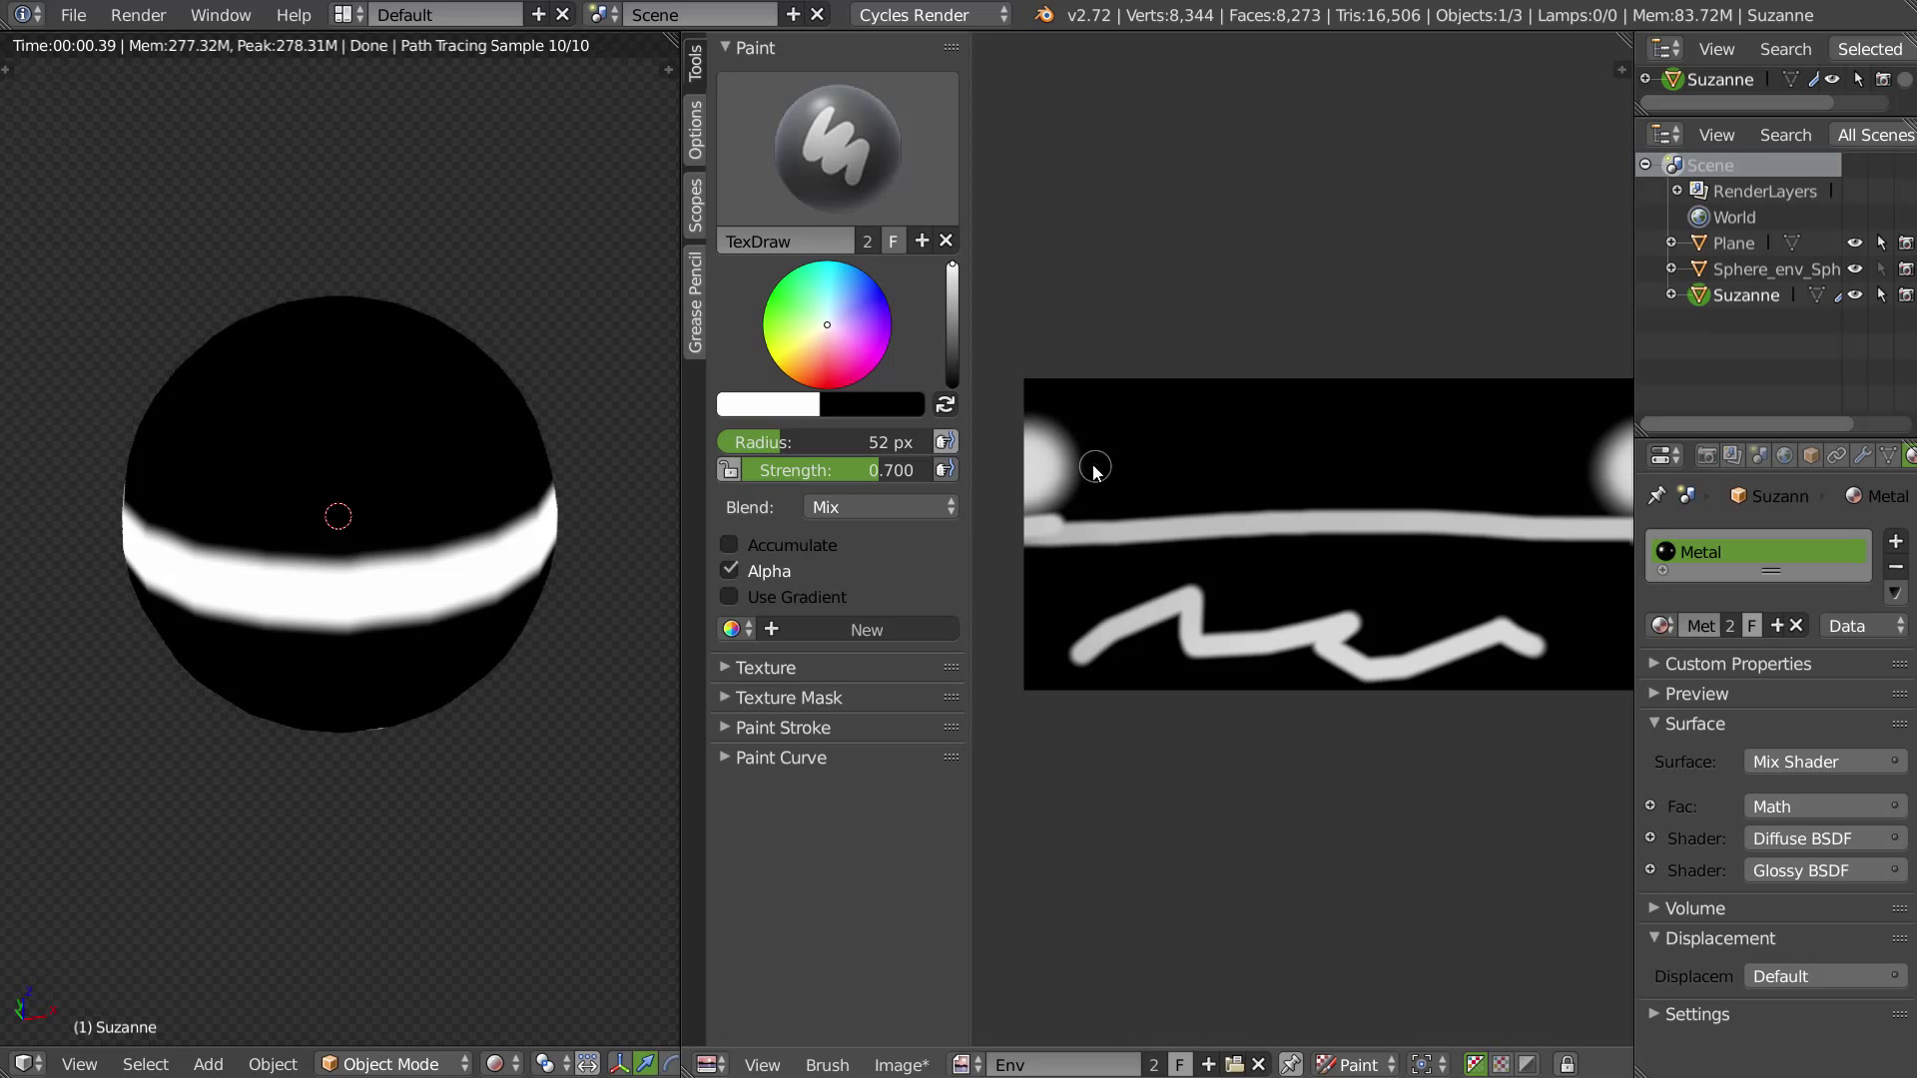
# Step: Undo the zigzag and band strokes and bring the 3D view back to a close front view of the monkey
pyautogui.hotkey('ctrl', 'z')
pyautogui.hotkey('ctrl', 'z')
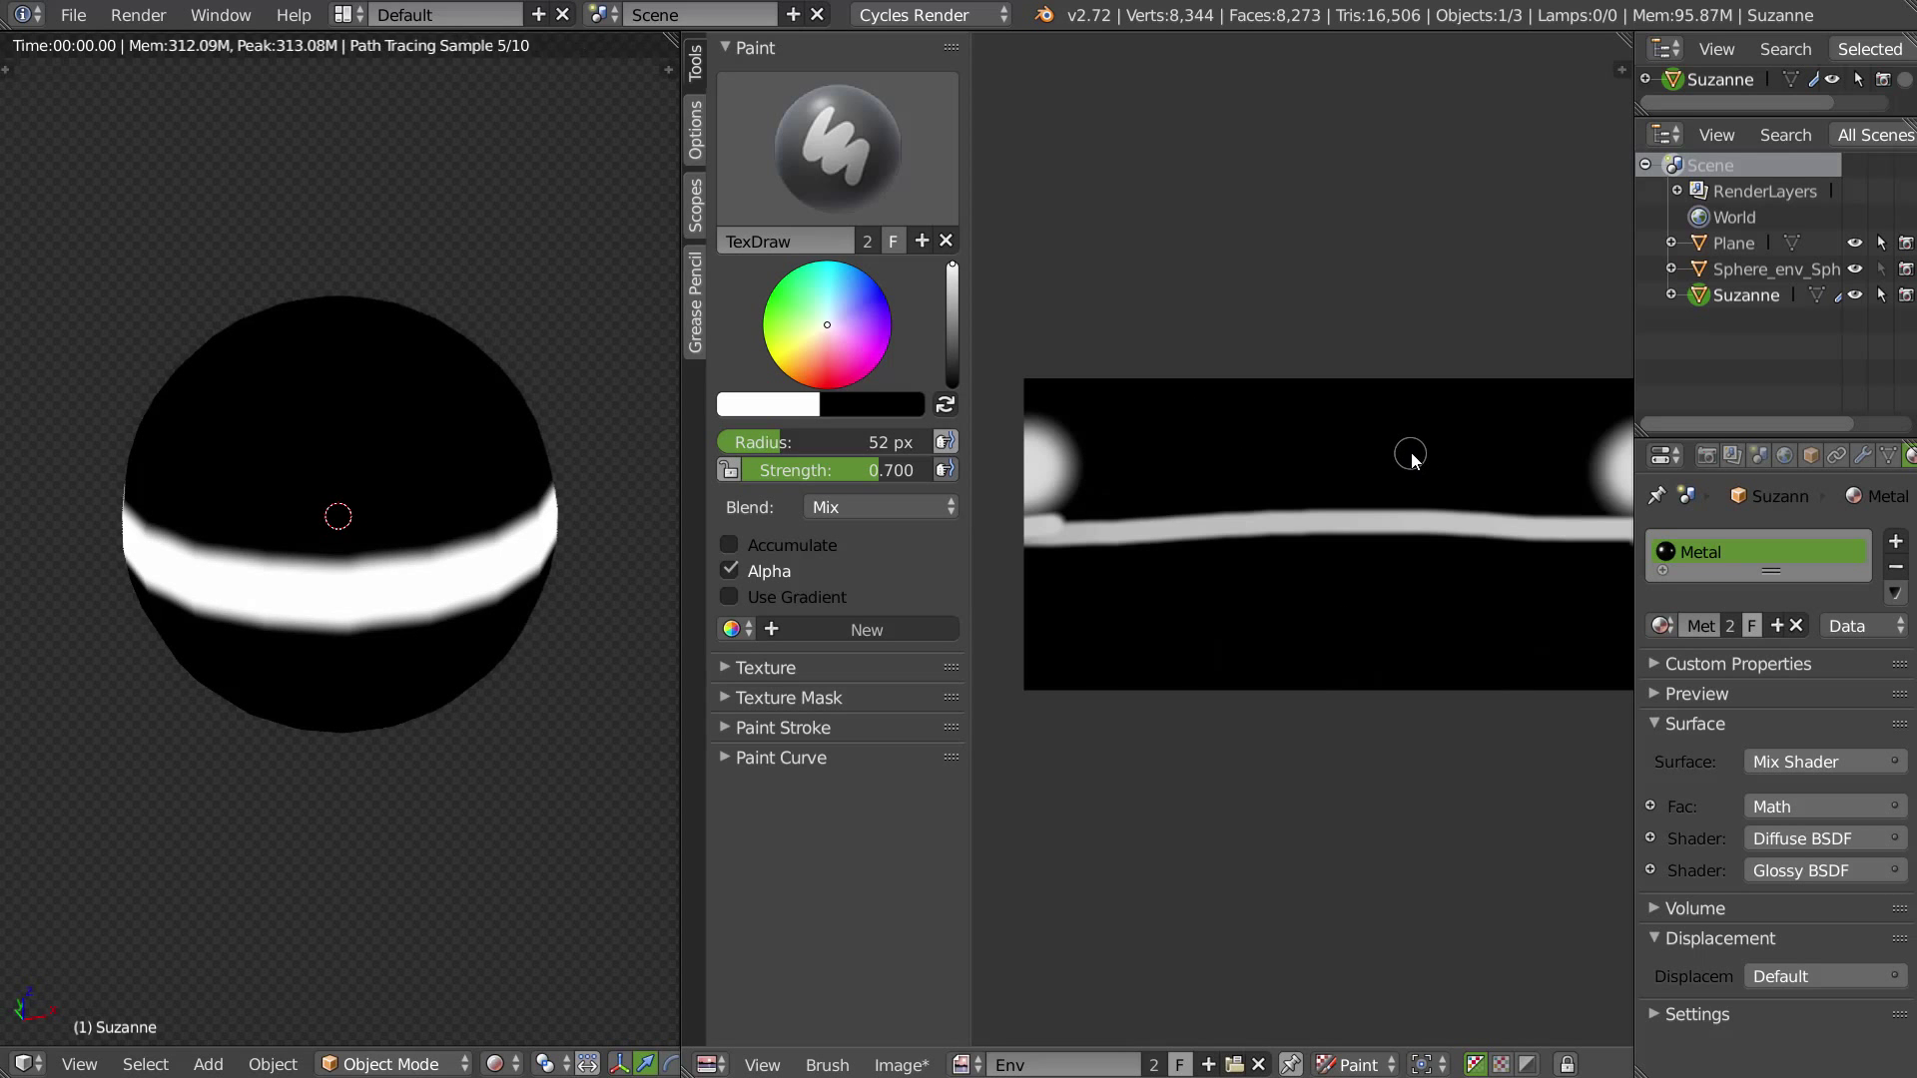
pyautogui.scroll(5, 480, 480)
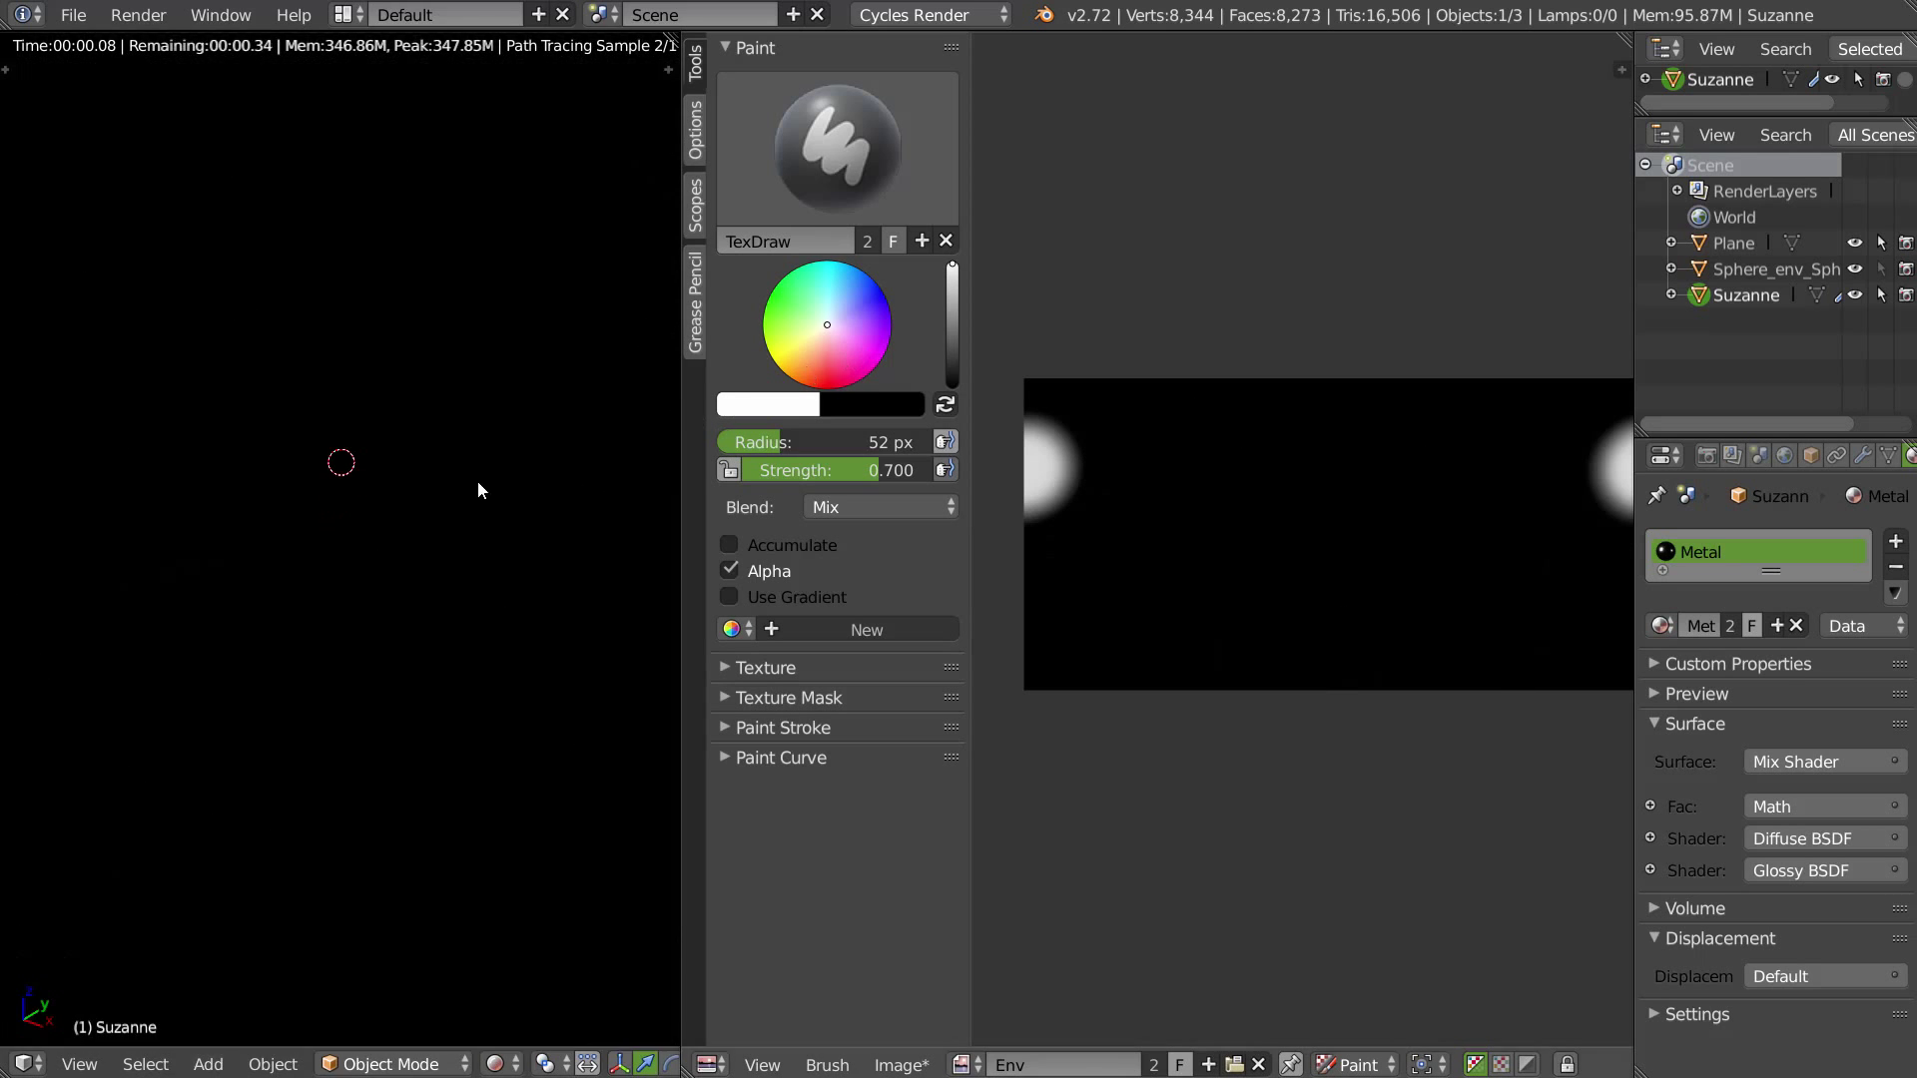
pyautogui.keyDown('shift'); pyautogui.moveTo(447, 445); pyautogui.dragTo(418, 523, button='middle'); pyautogui.keyUp('shift')
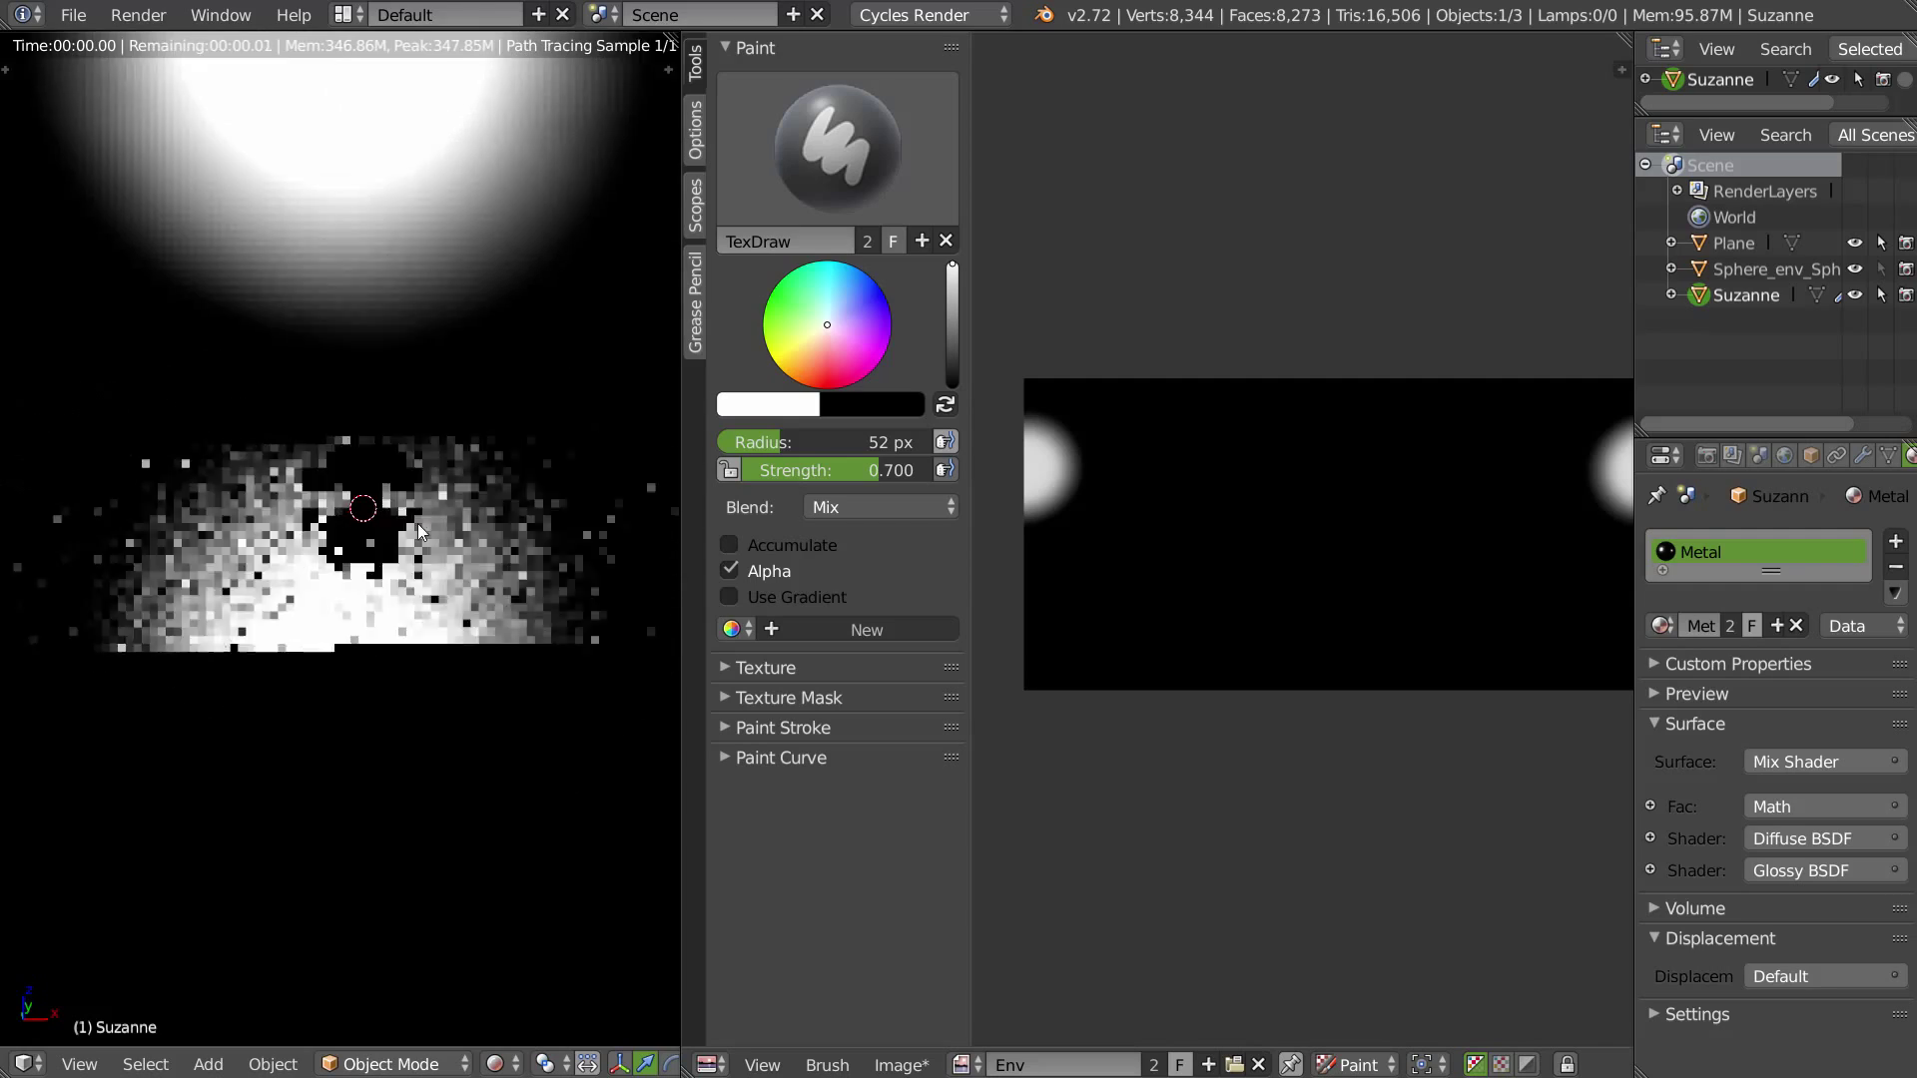
pyautogui.scroll(3, 469, 439)
pyautogui.keyDown('shift'); pyautogui.moveTo(469, 439); pyautogui.dragTo(368, 601, button='middle'); pyautogui.keyUp('shift')
pyautogui.scroll(3, 339, 589)
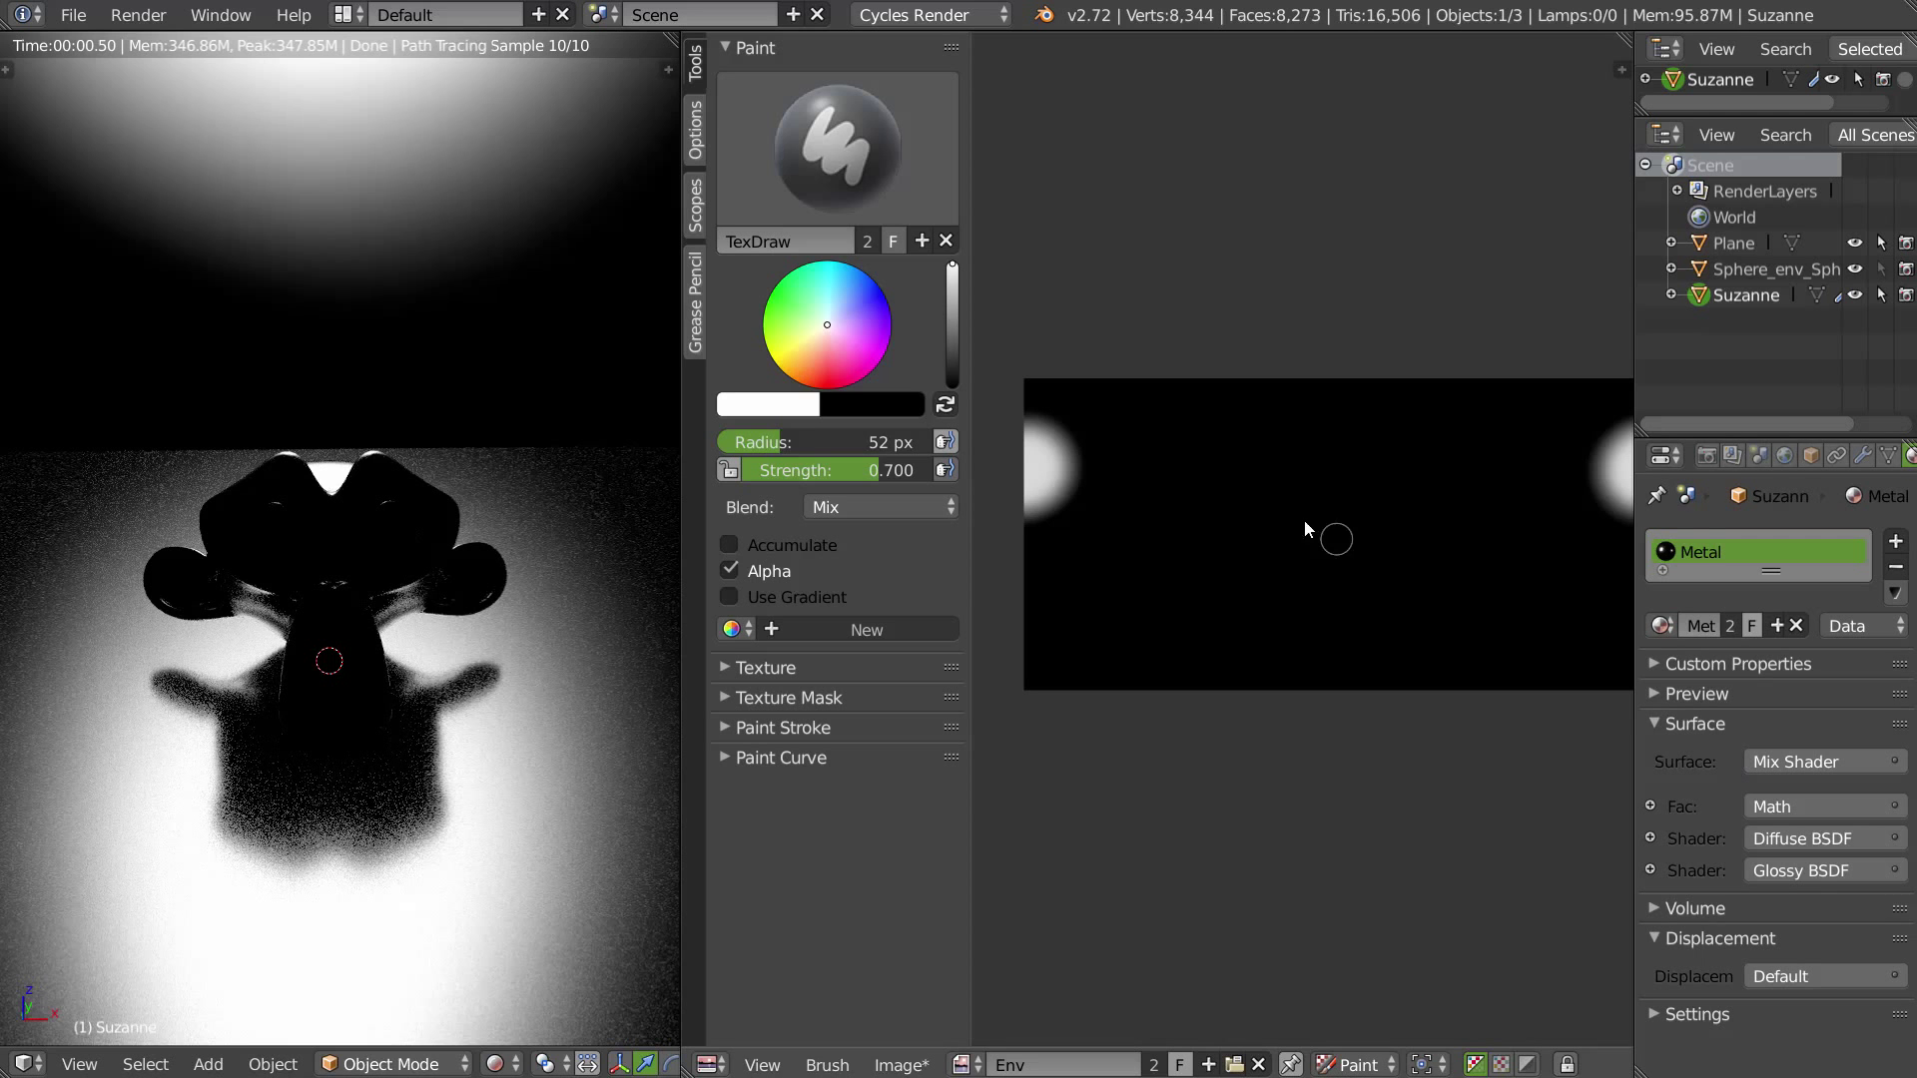
# Step: Paint a pink stroke near the centre of the Env image and light blue strokes above, below and left of it
pyautogui.click(834, 351)
pyautogui.click(1249, 506)
pyautogui.moveTo(1249, 506)
pyautogui.mouseDown()
pyautogui.moveTo(1383, 489)
pyautogui.moveTo(1402, 449)
pyautogui.moveTo(1438, 469)
pyautogui.mouseUp()
pyautogui.click(849, 304)
pyautogui.moveTo(1101, 417); pyautogui.dragTo(1122, 470)
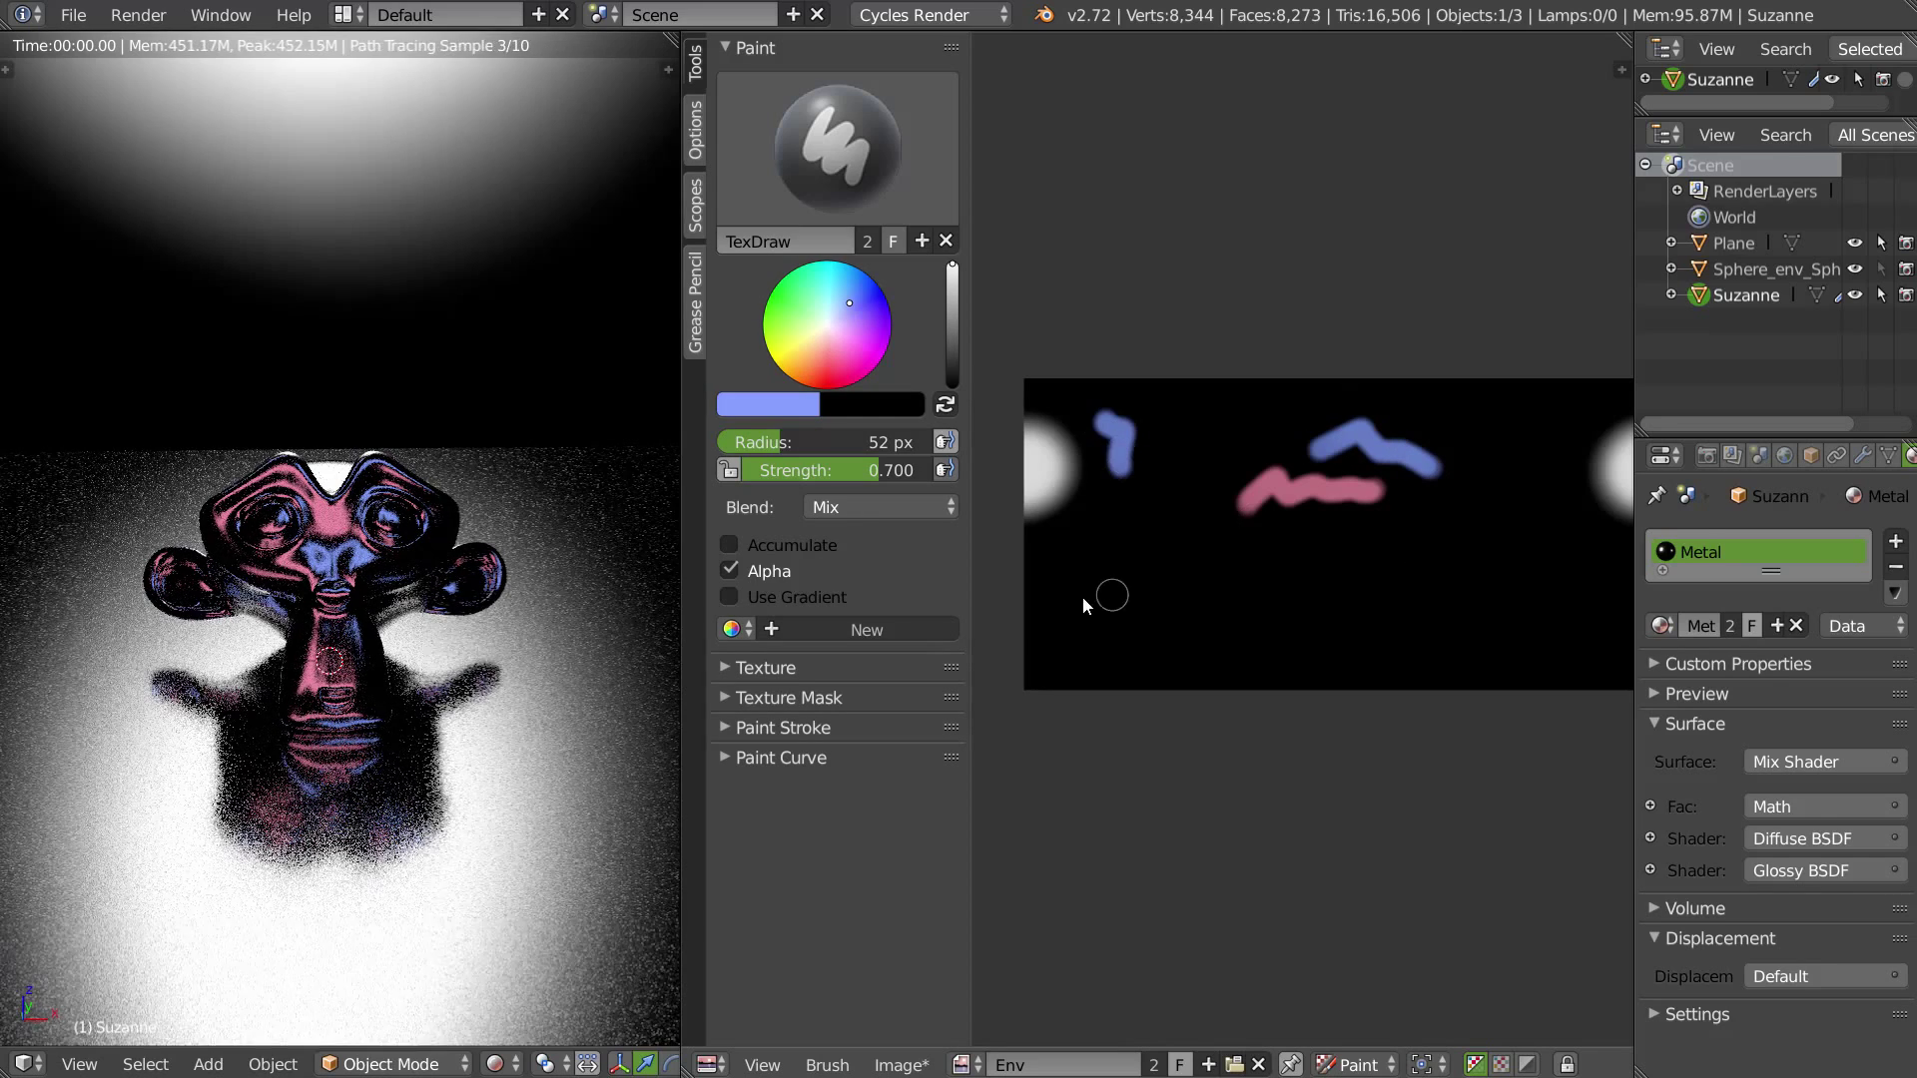
pyautogui.moveTo(1308, 570); pyautogui.dragTo(1388, 565)
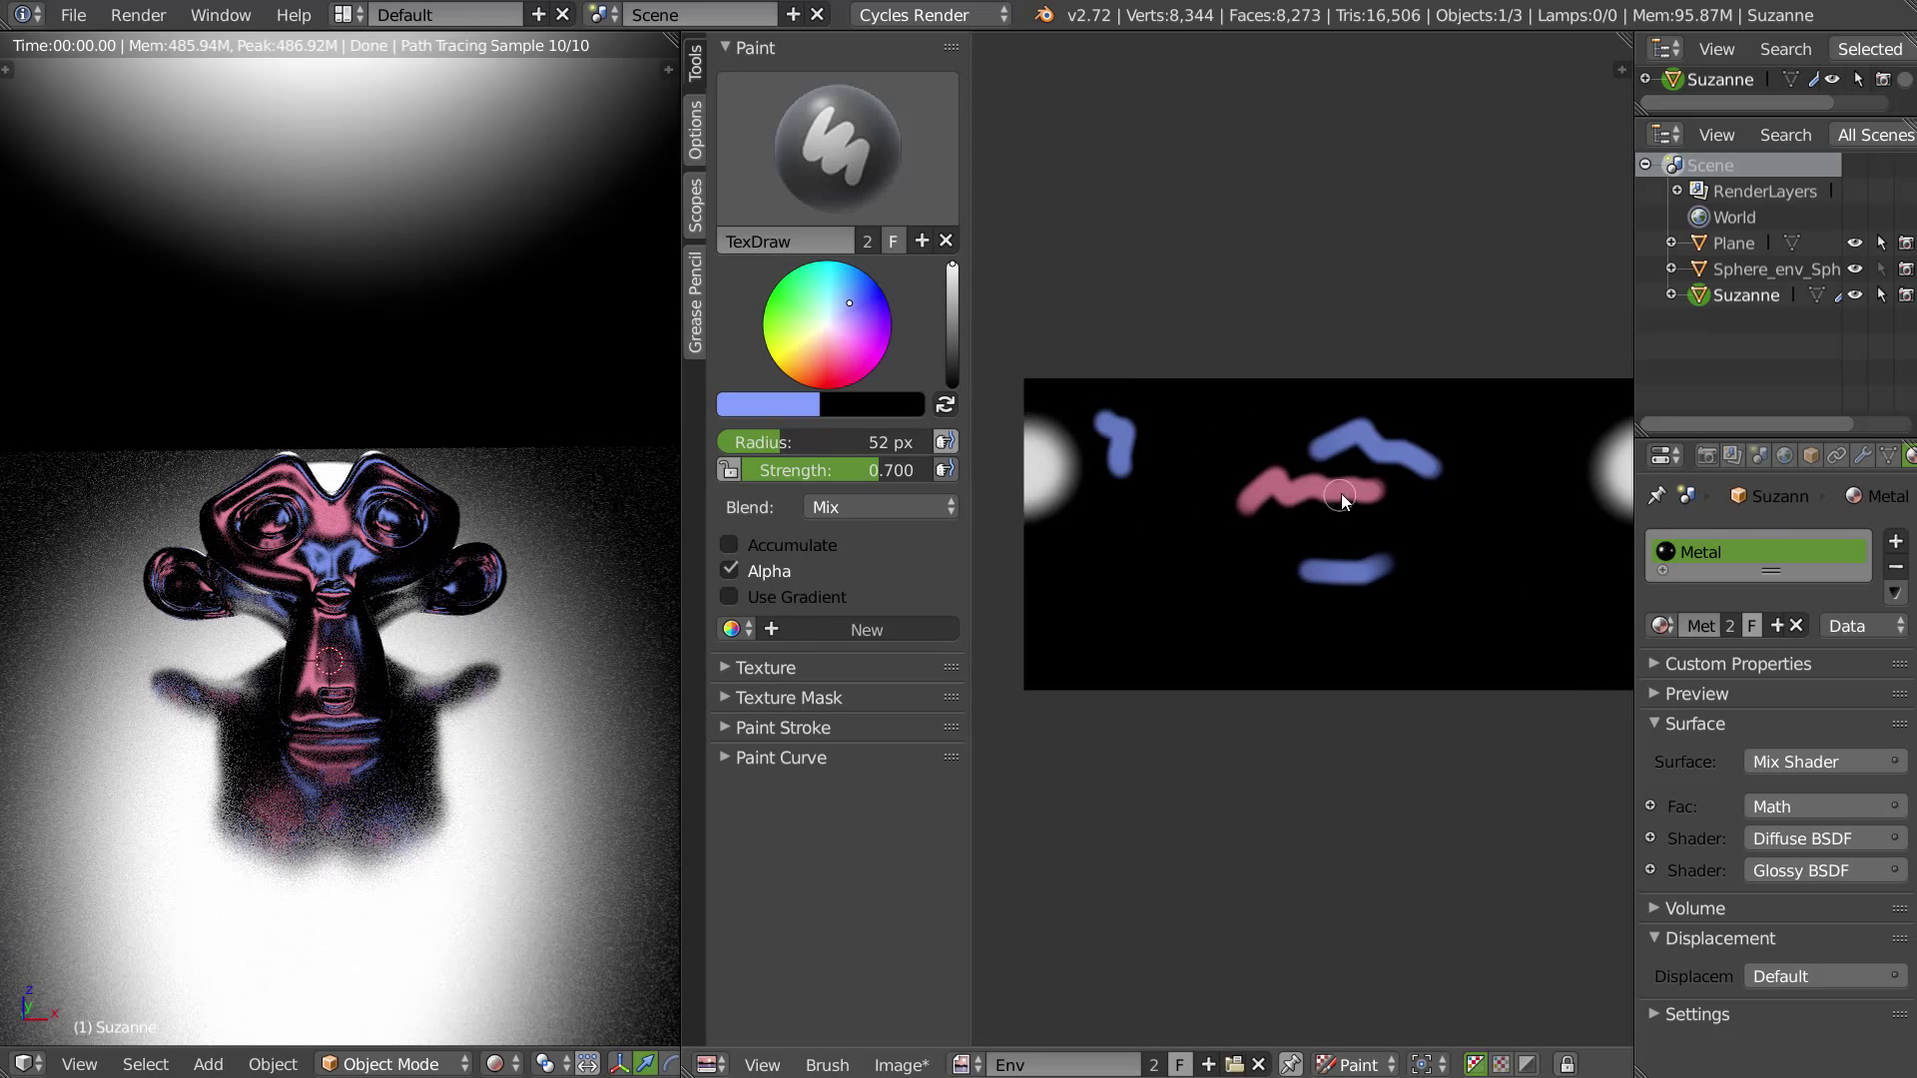
# Step: Undo all the pink and blue strokes and the white spot to return the Env image to plain black
pyautogui.hotkey('ctrl', 'z')
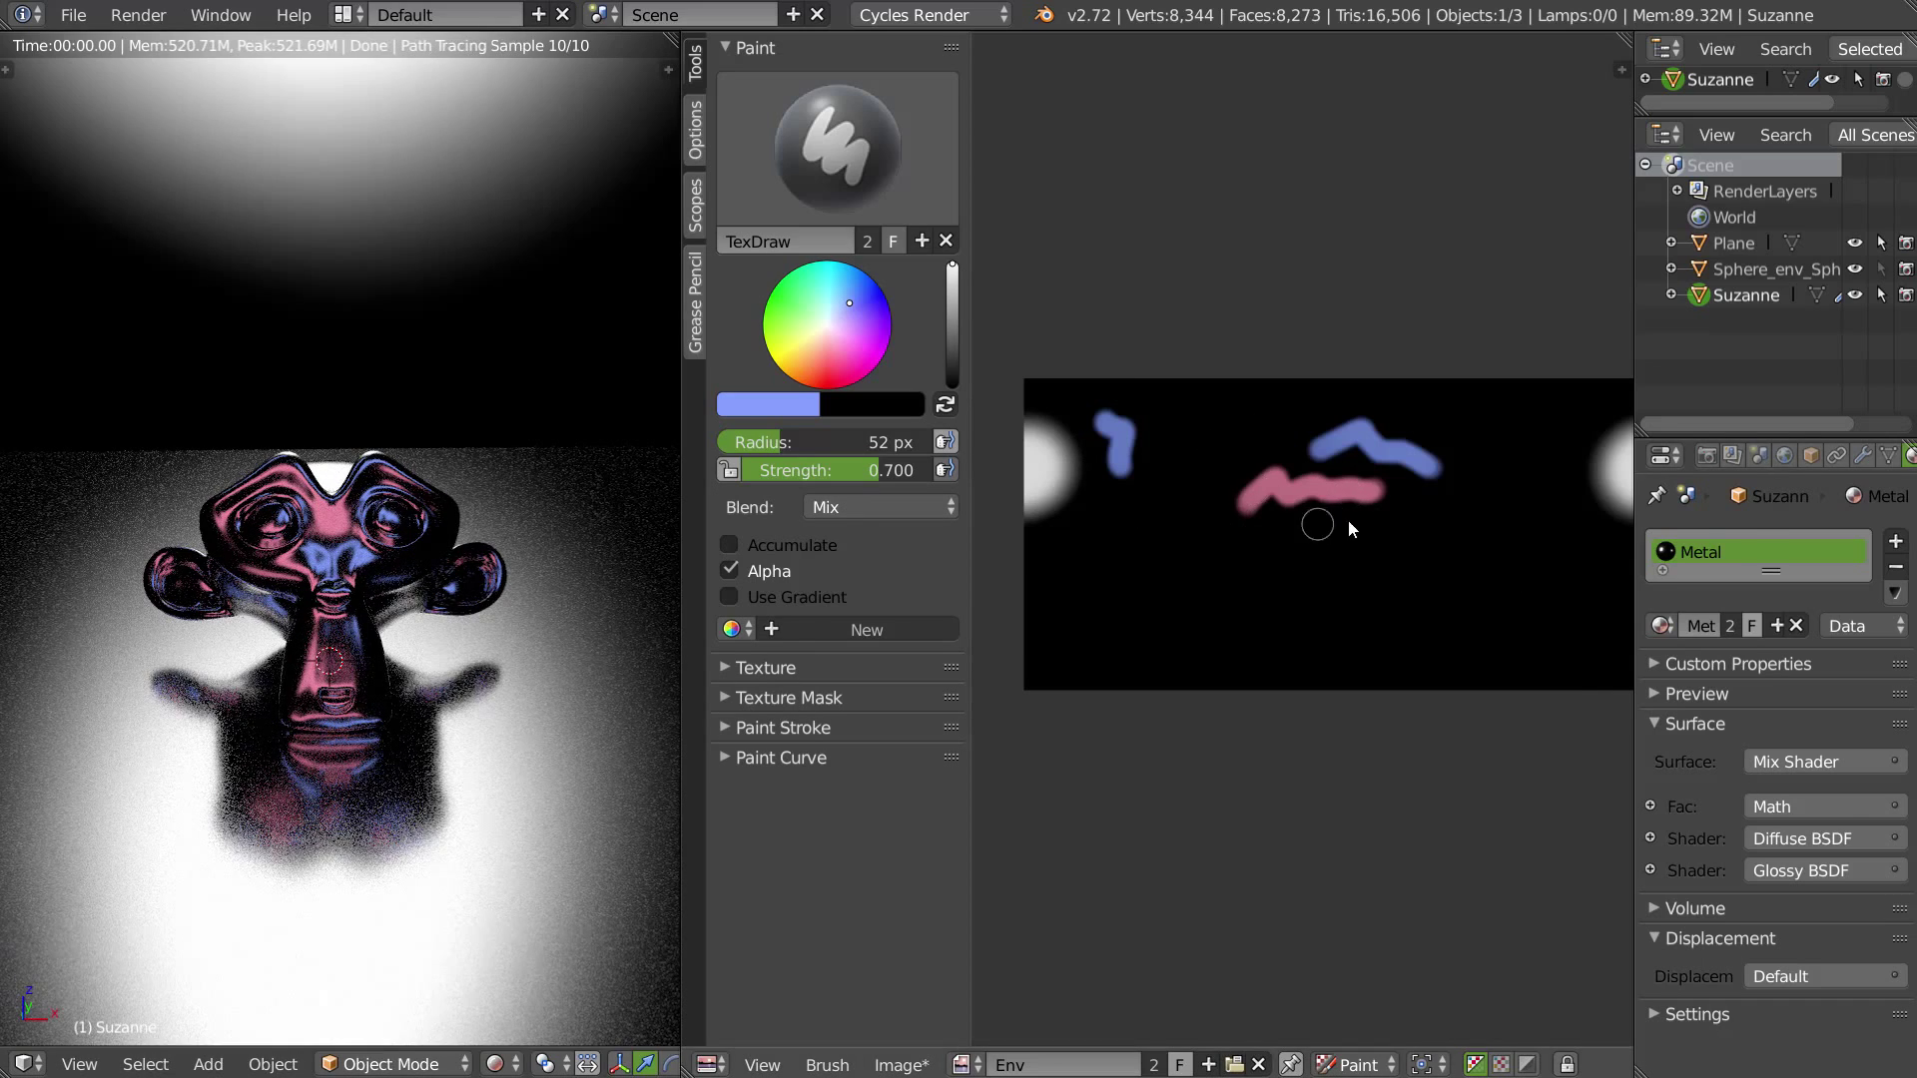
pyautogui.moveTo(1318, 491); pyautogui.dragTo(1314, 503, button='middle')
pyautogui.hotkey('ctrl', 'z')
pyautogui.hotkey('ctrl', 'z')
pyautogui.hotkey('ctrl', 'z')
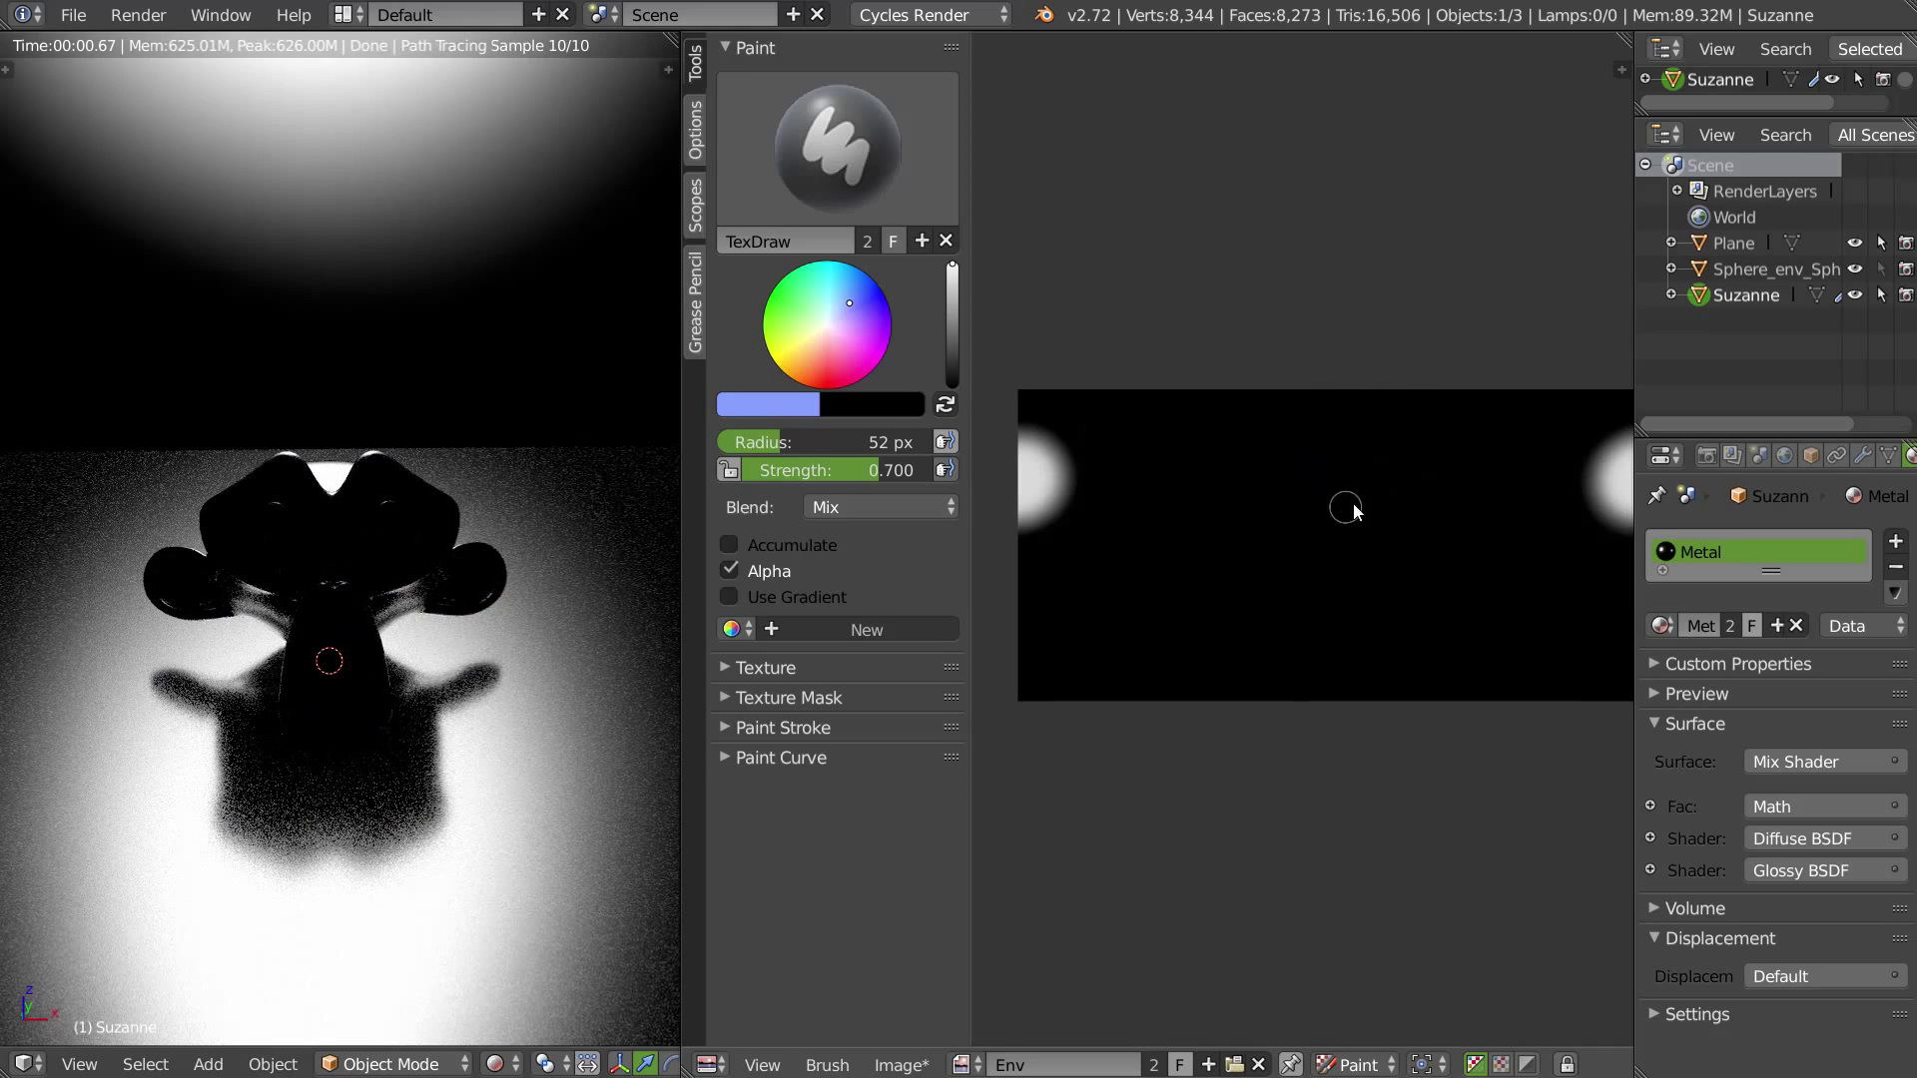
pyautogui.moveTo(1346, 501); pyautogui.dragTo(1322, 505, button='middle')
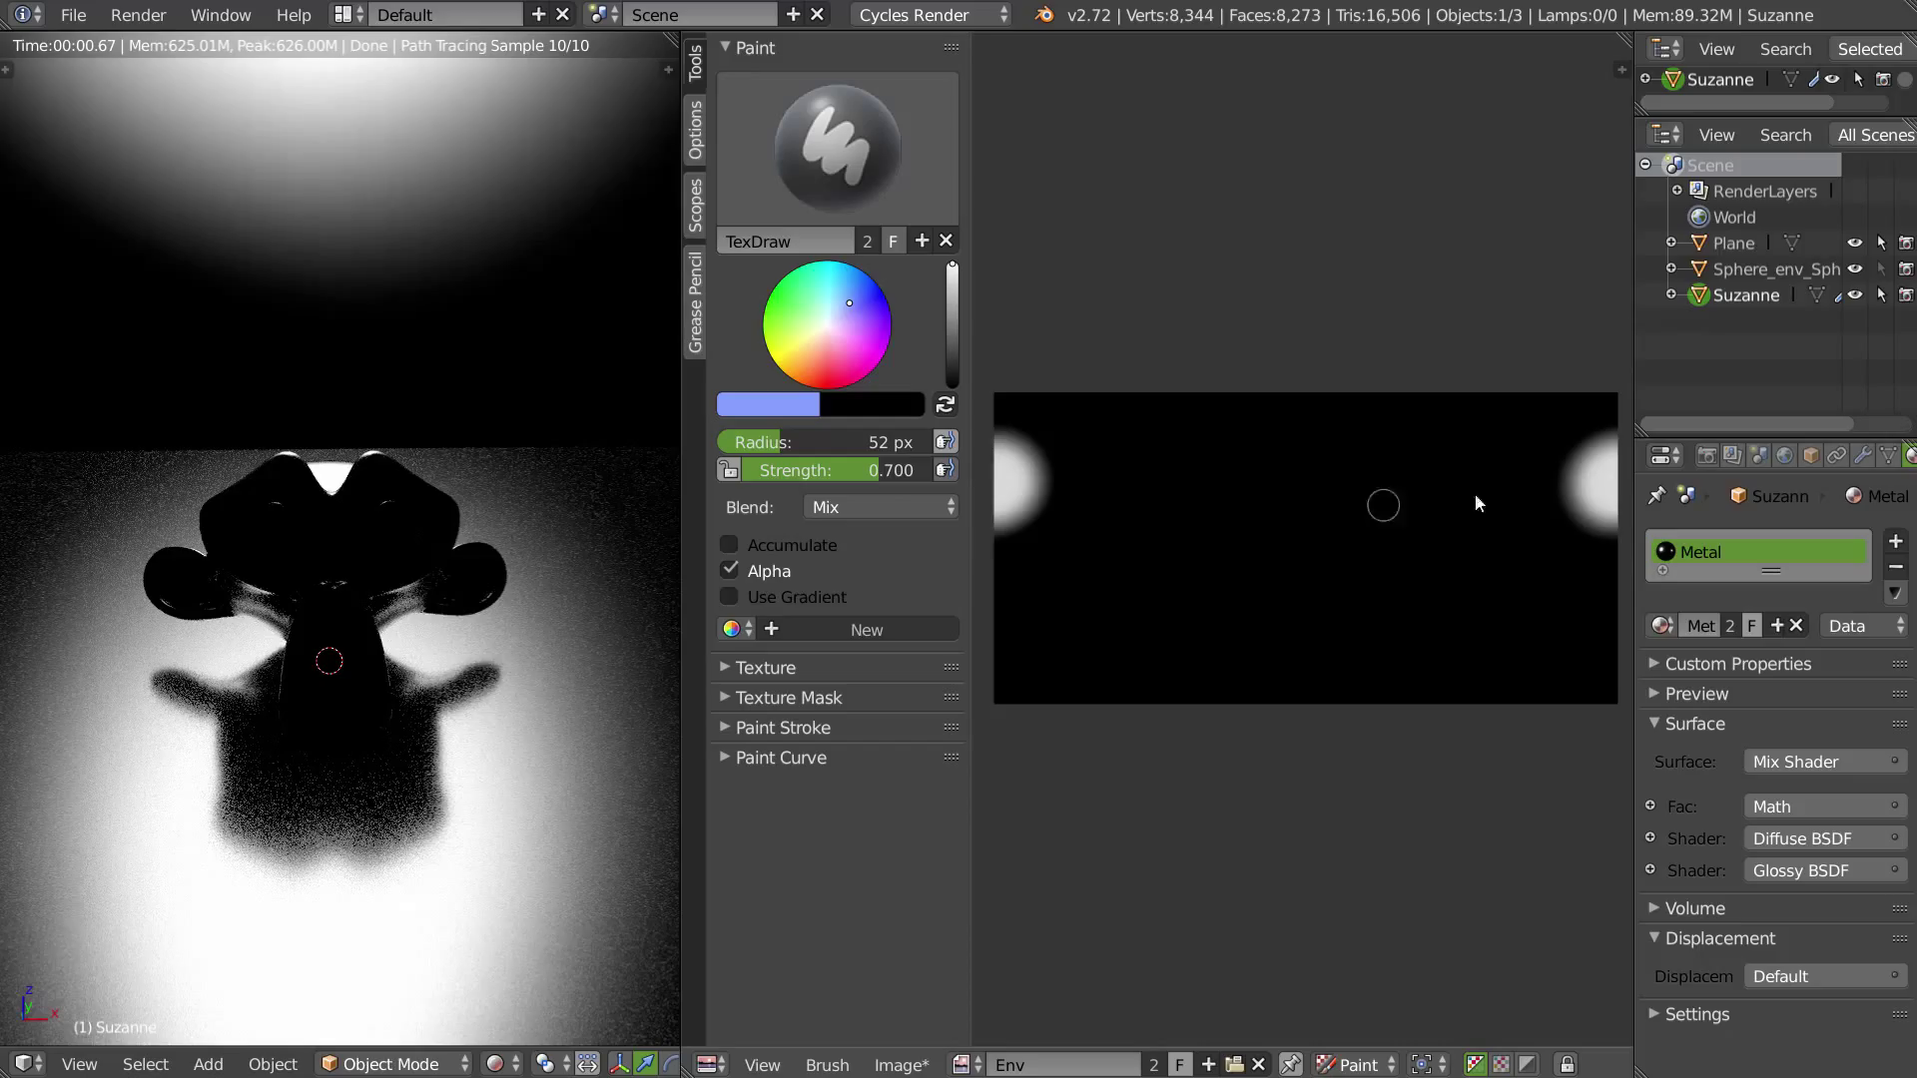
pyautogui.hotkey('ctrl', 'z')
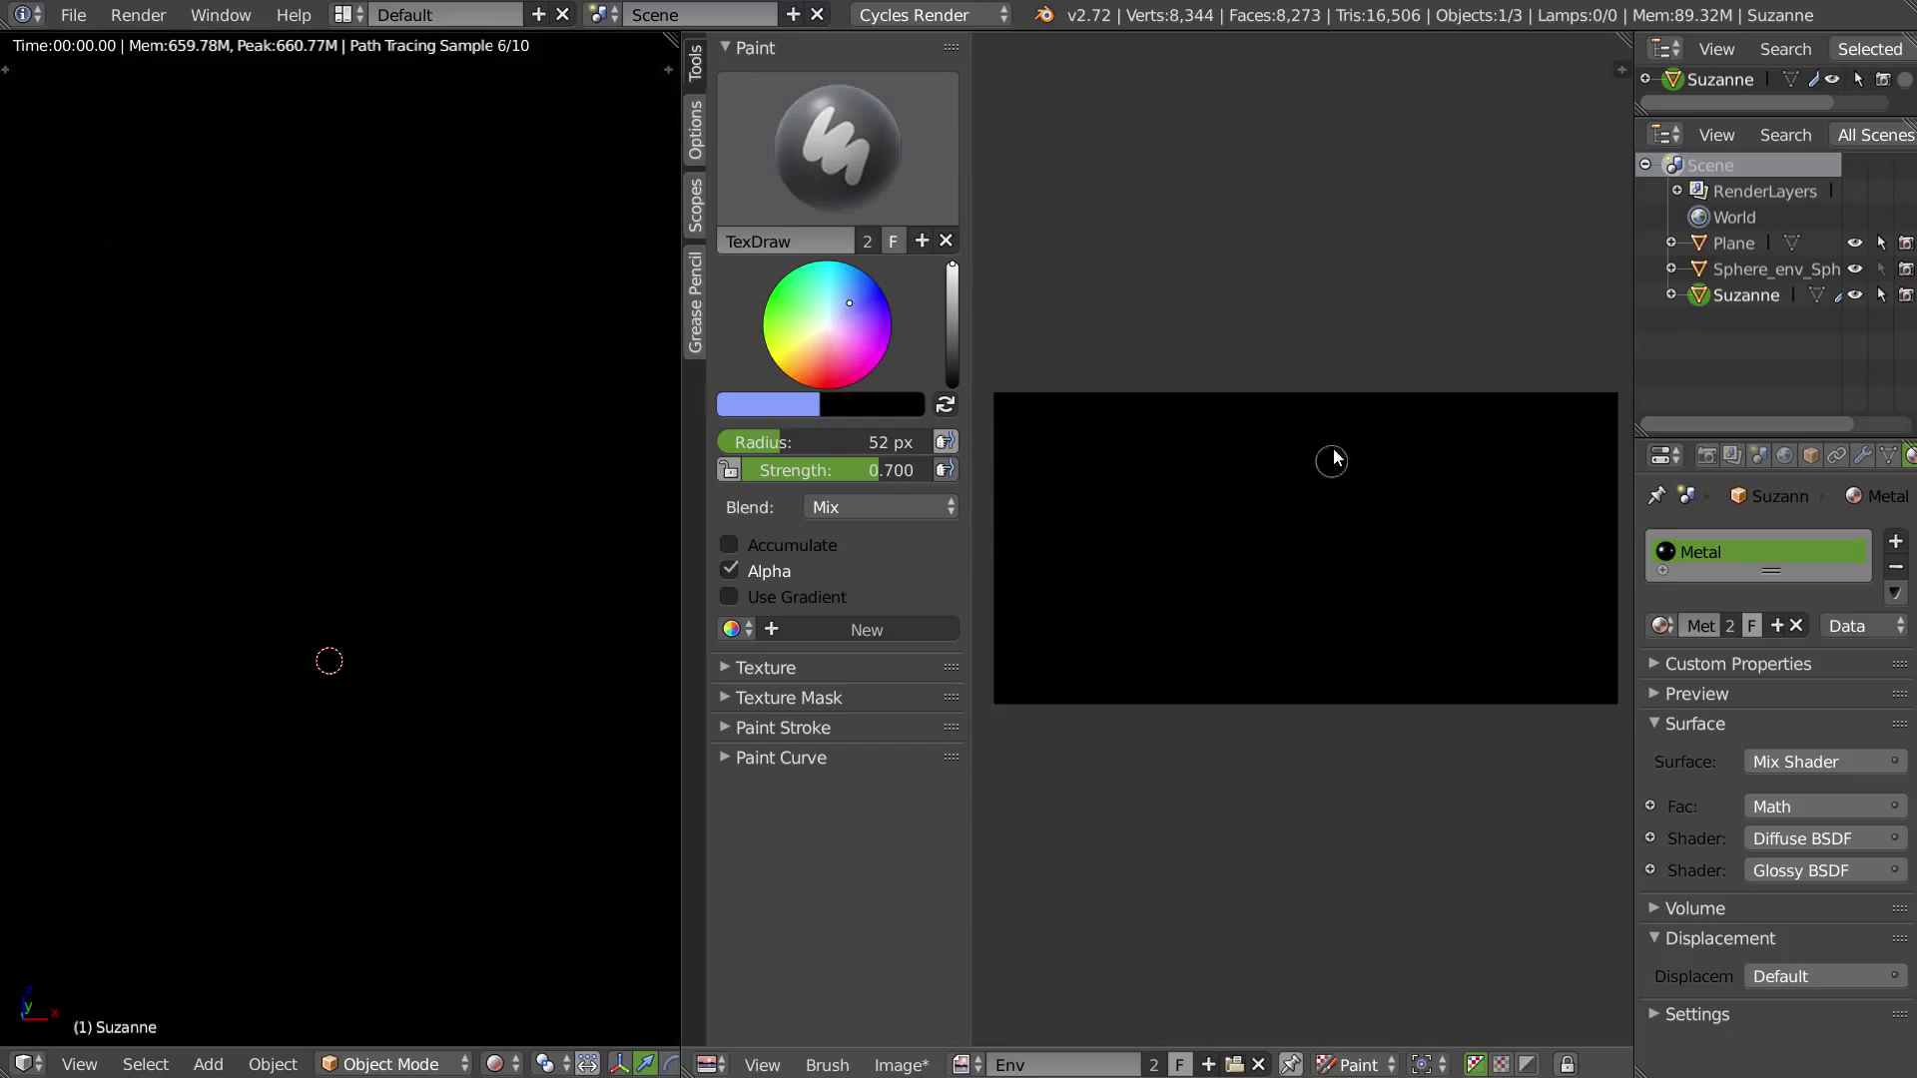
# Step: Expand the brush's Texture settings and look at its texture choices
pyautogui.click(729, 669)
pyautogui.click(793, 734)
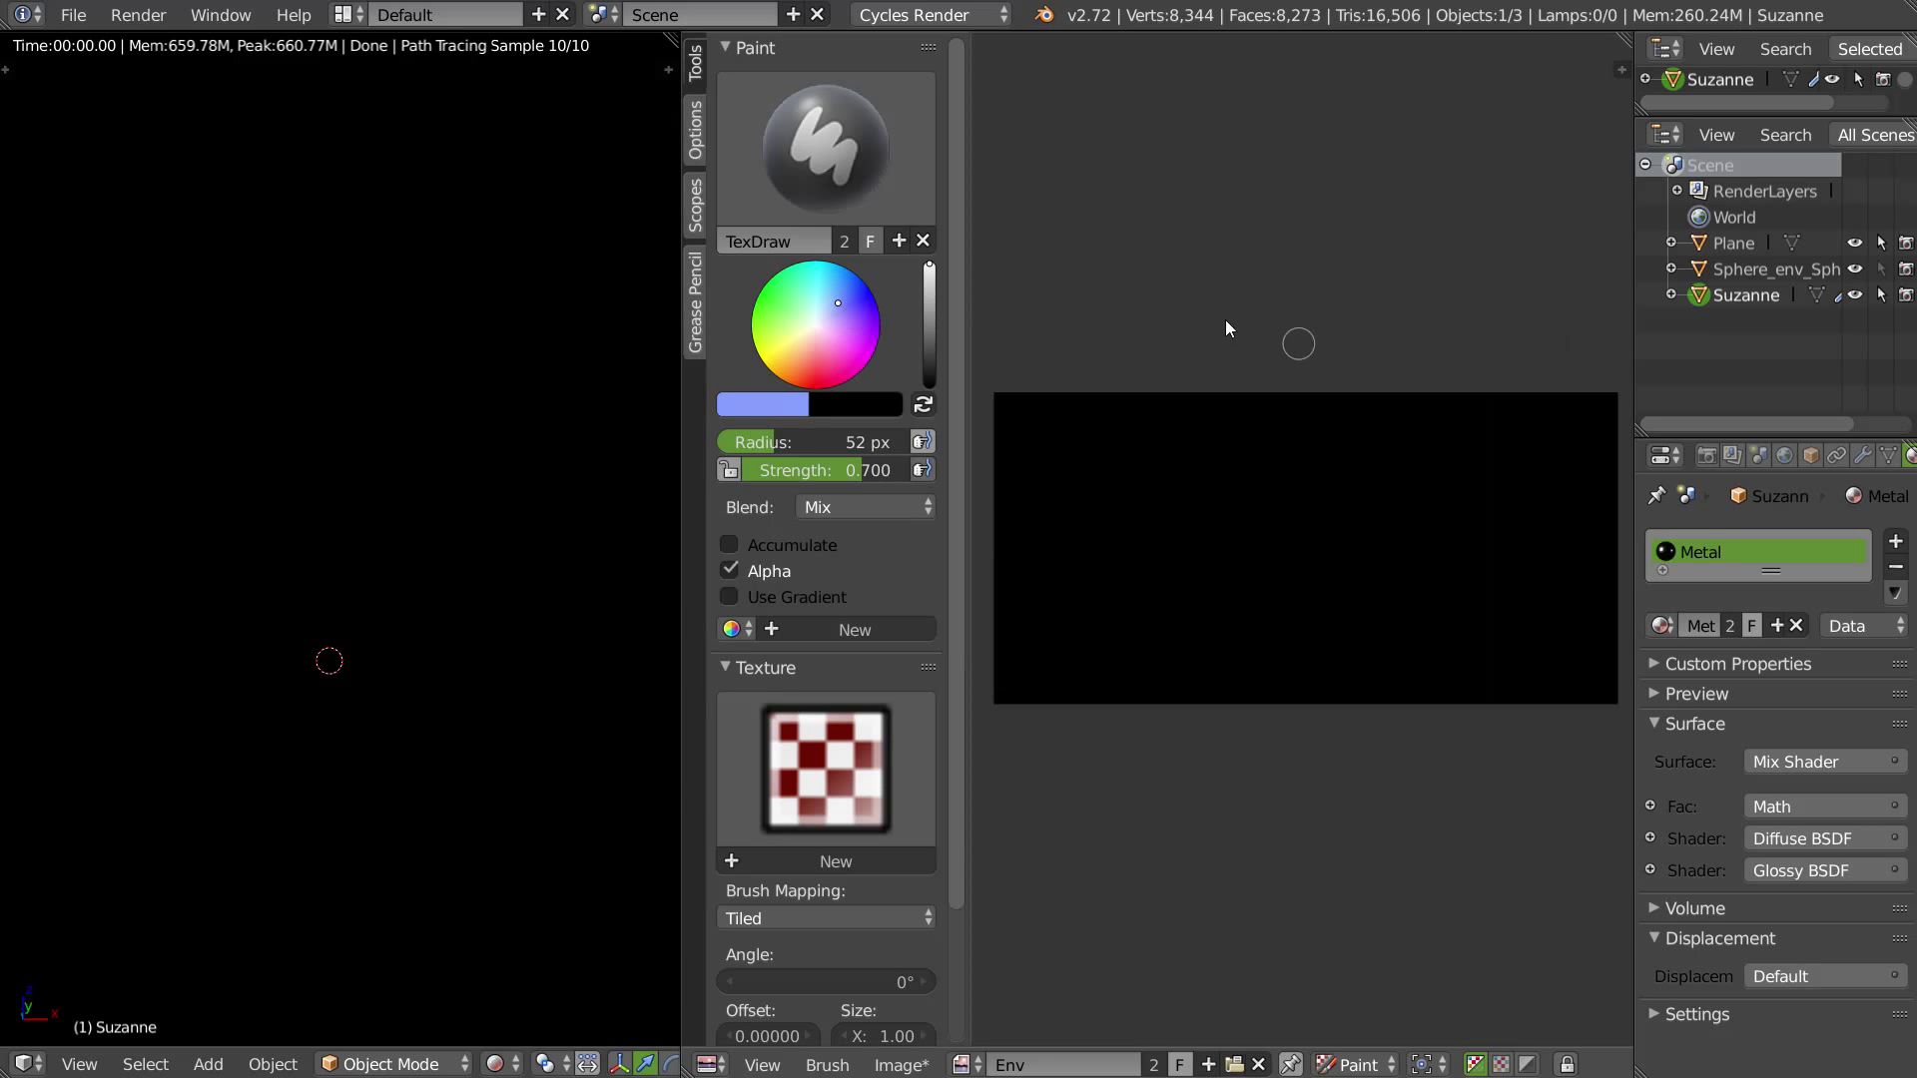
# Step: Search the Testing add-ons for "brush" to check that the import BrushSet add-on is enabled
pyautogui.click(73, 14)
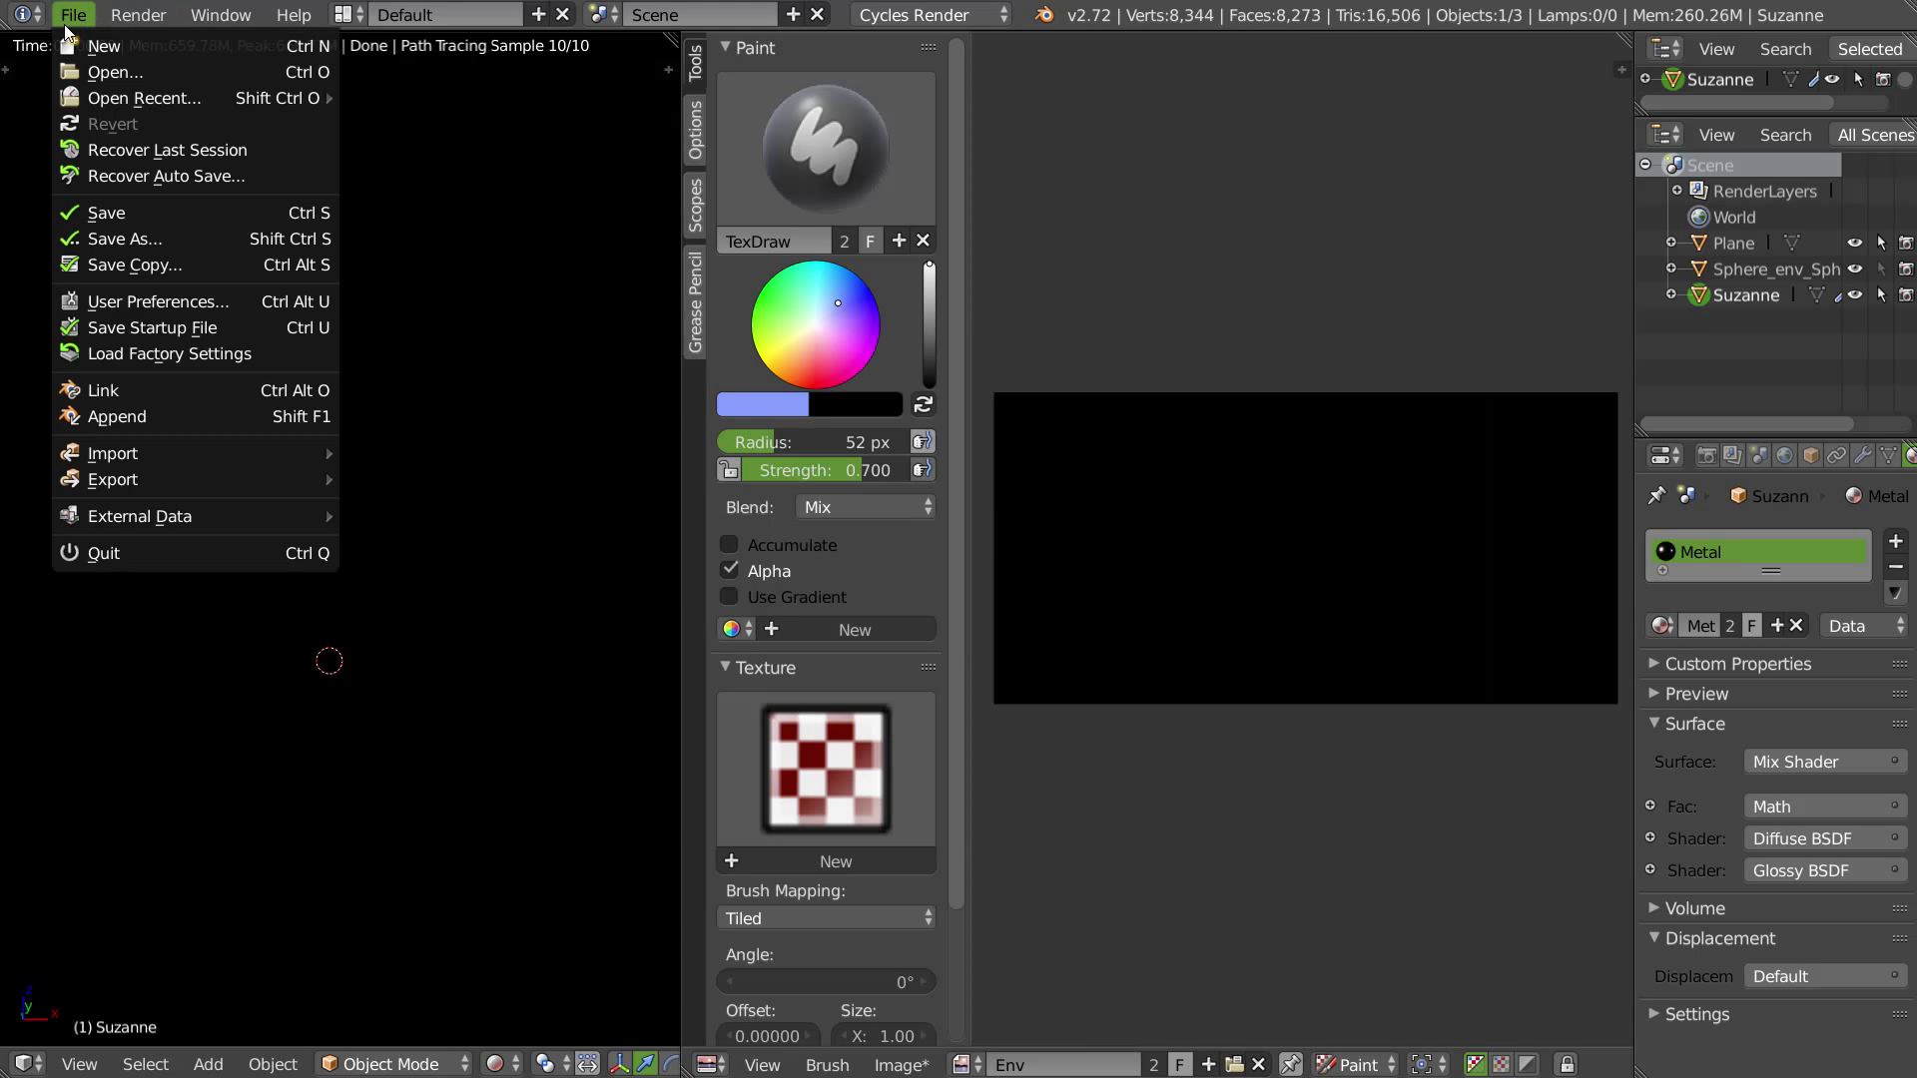
pyautogui.click(152, 302)
pyautogui.click(851, 122)
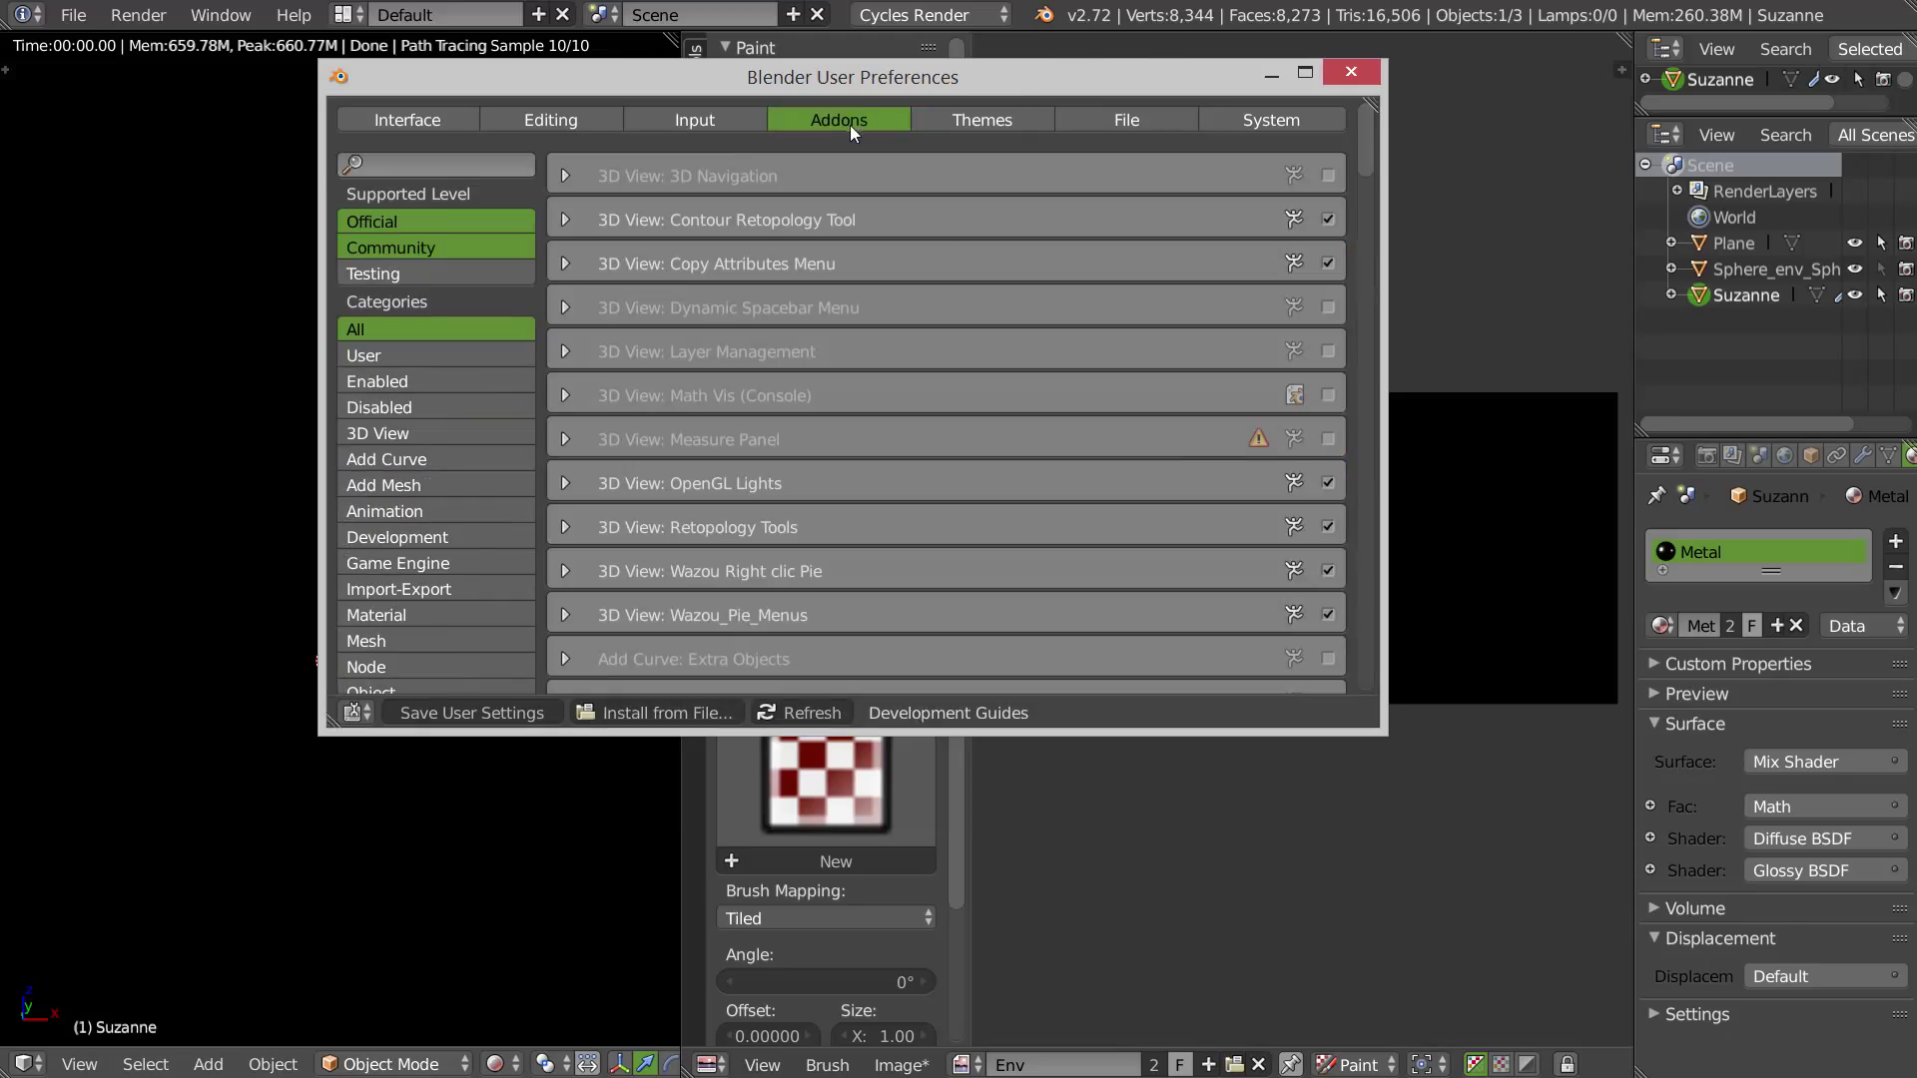
pyautogui.click(395, 163)
pyautogui.write('brush')
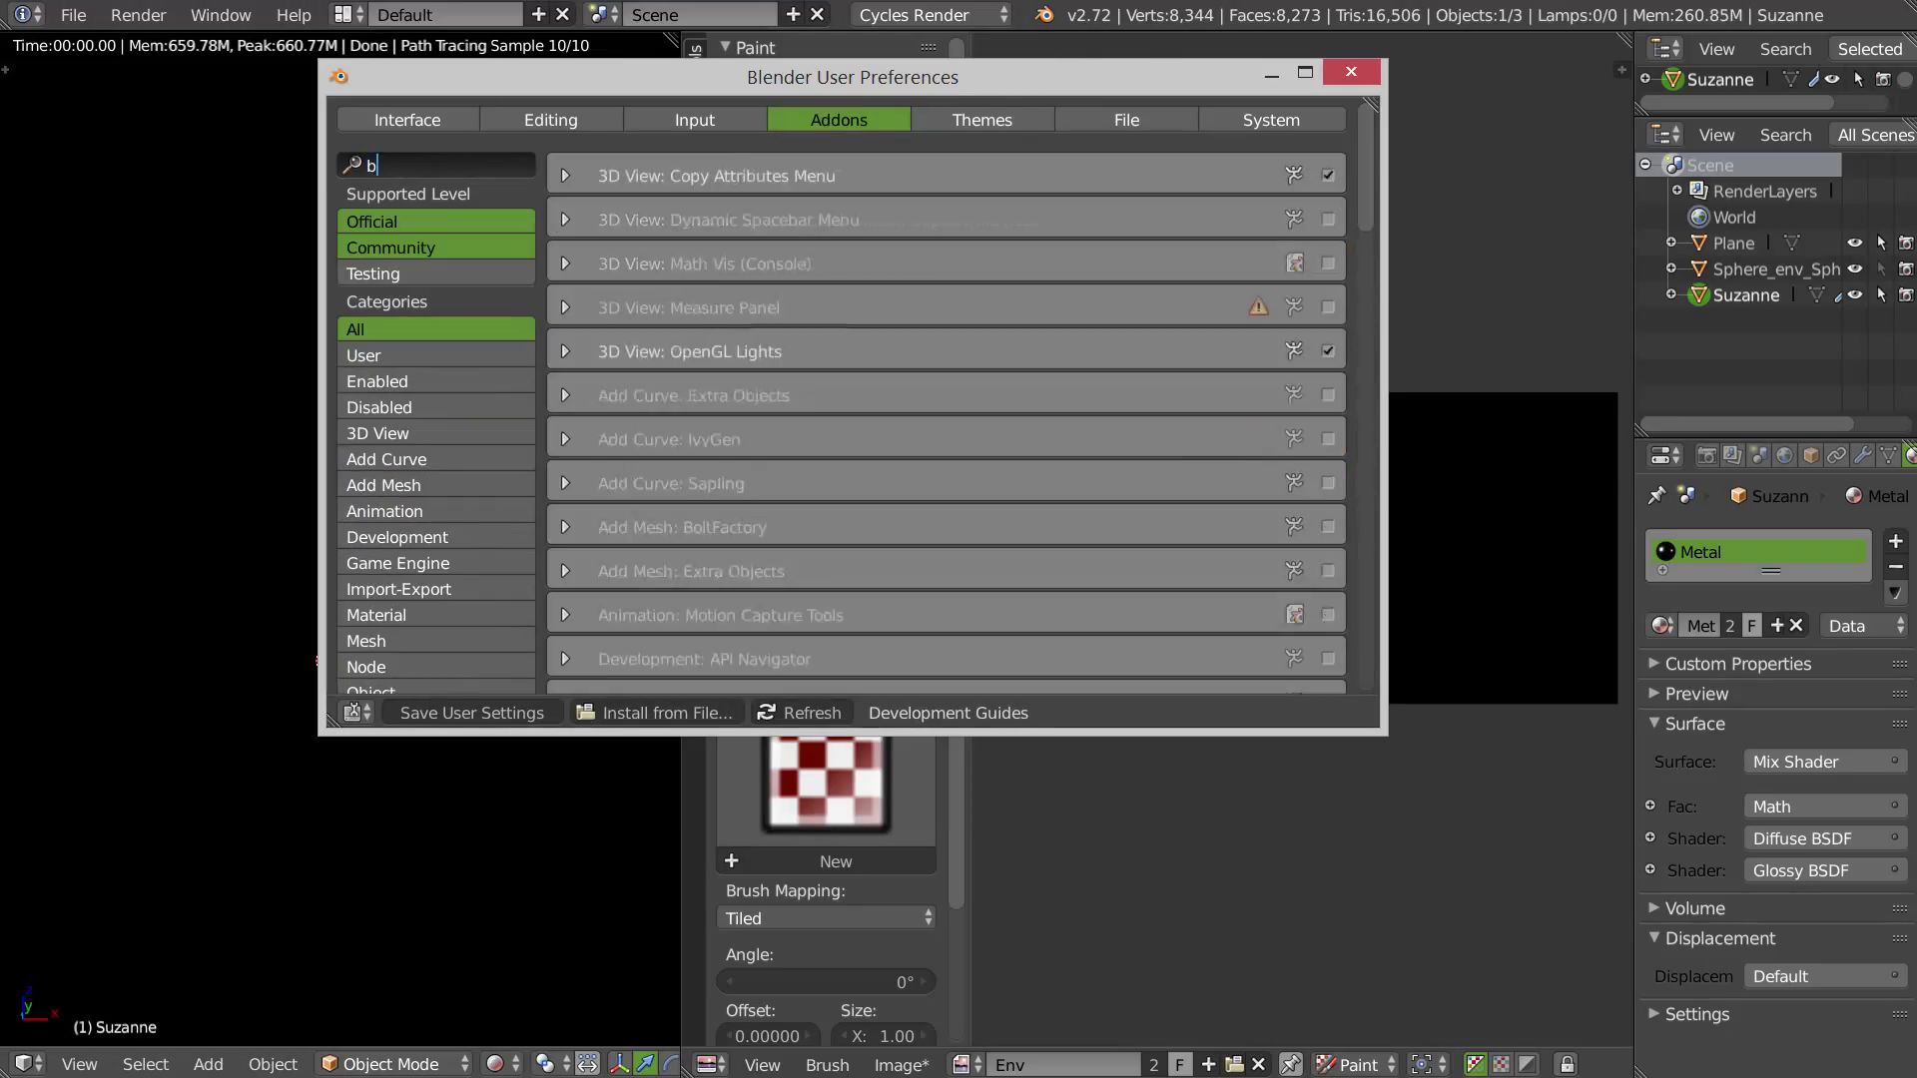
pyautogui.click(385, 272)
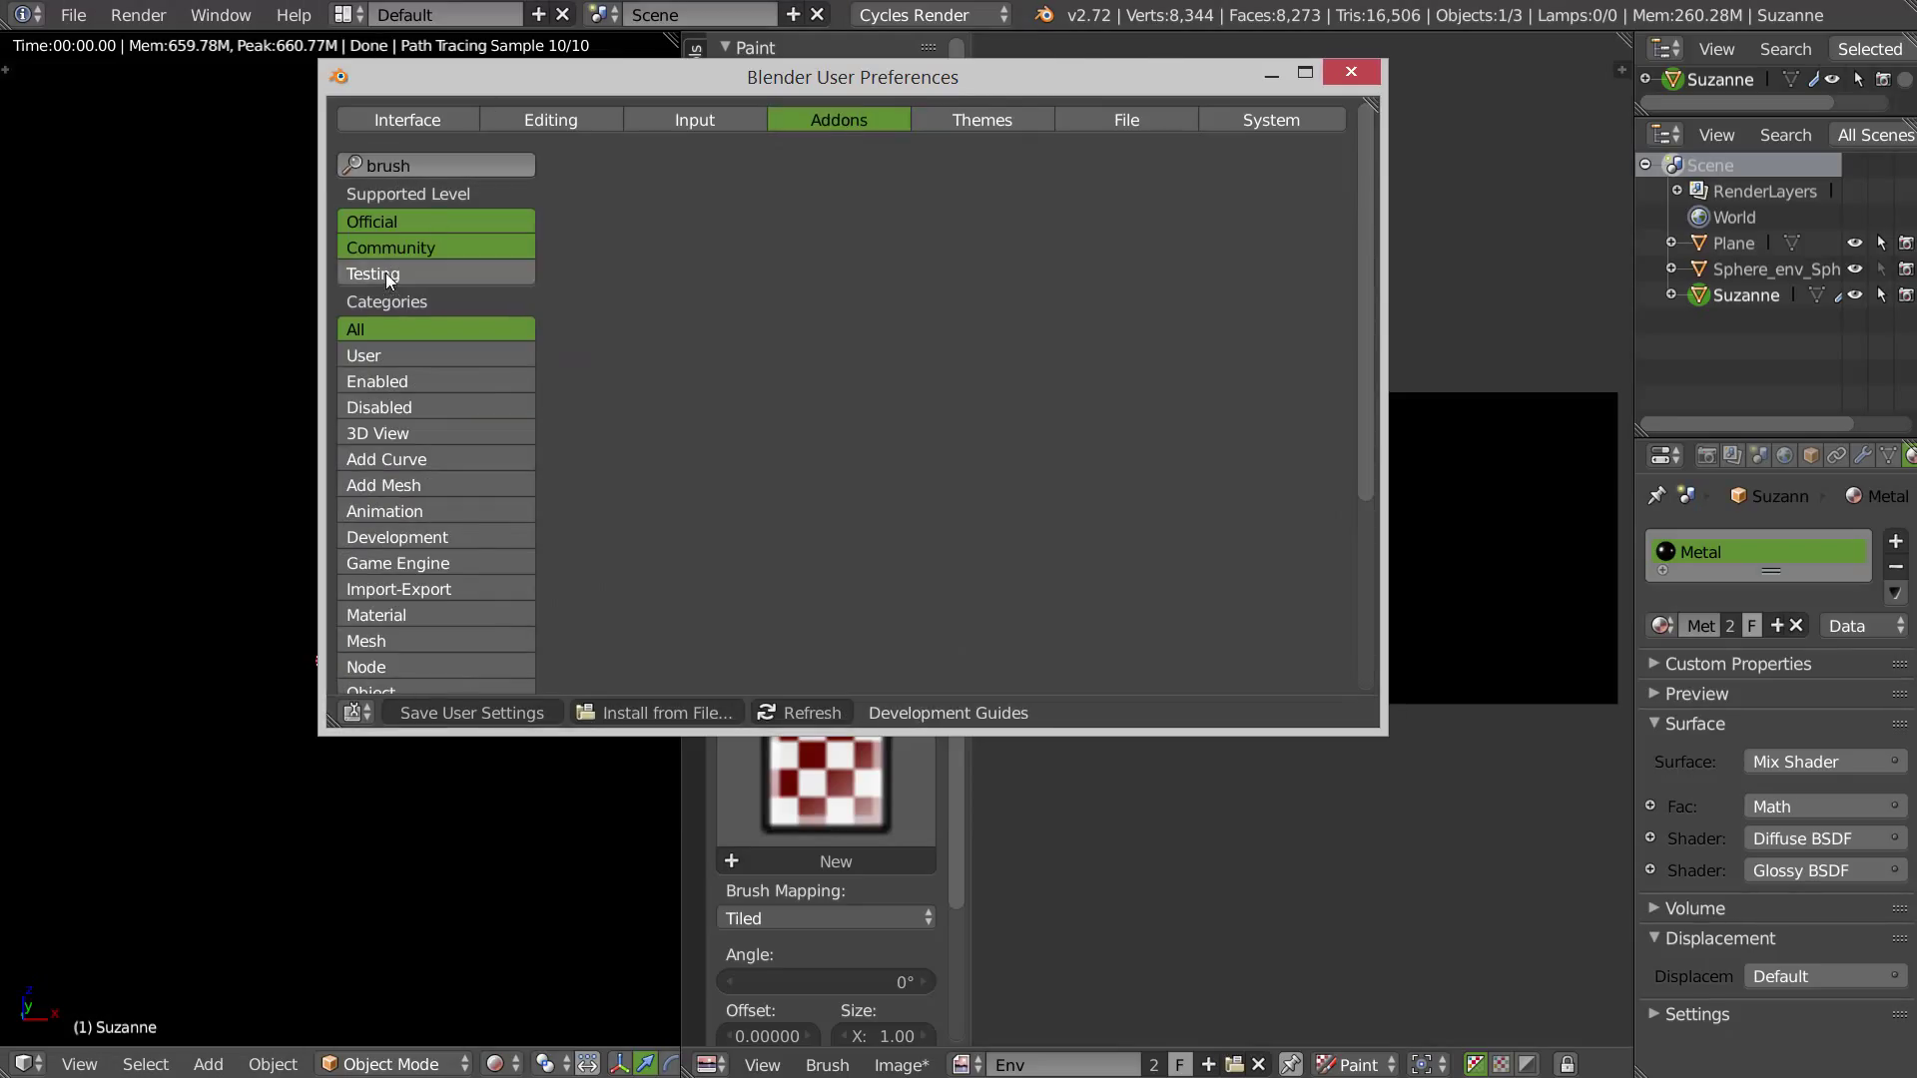
pyautogui.click(389, 274)
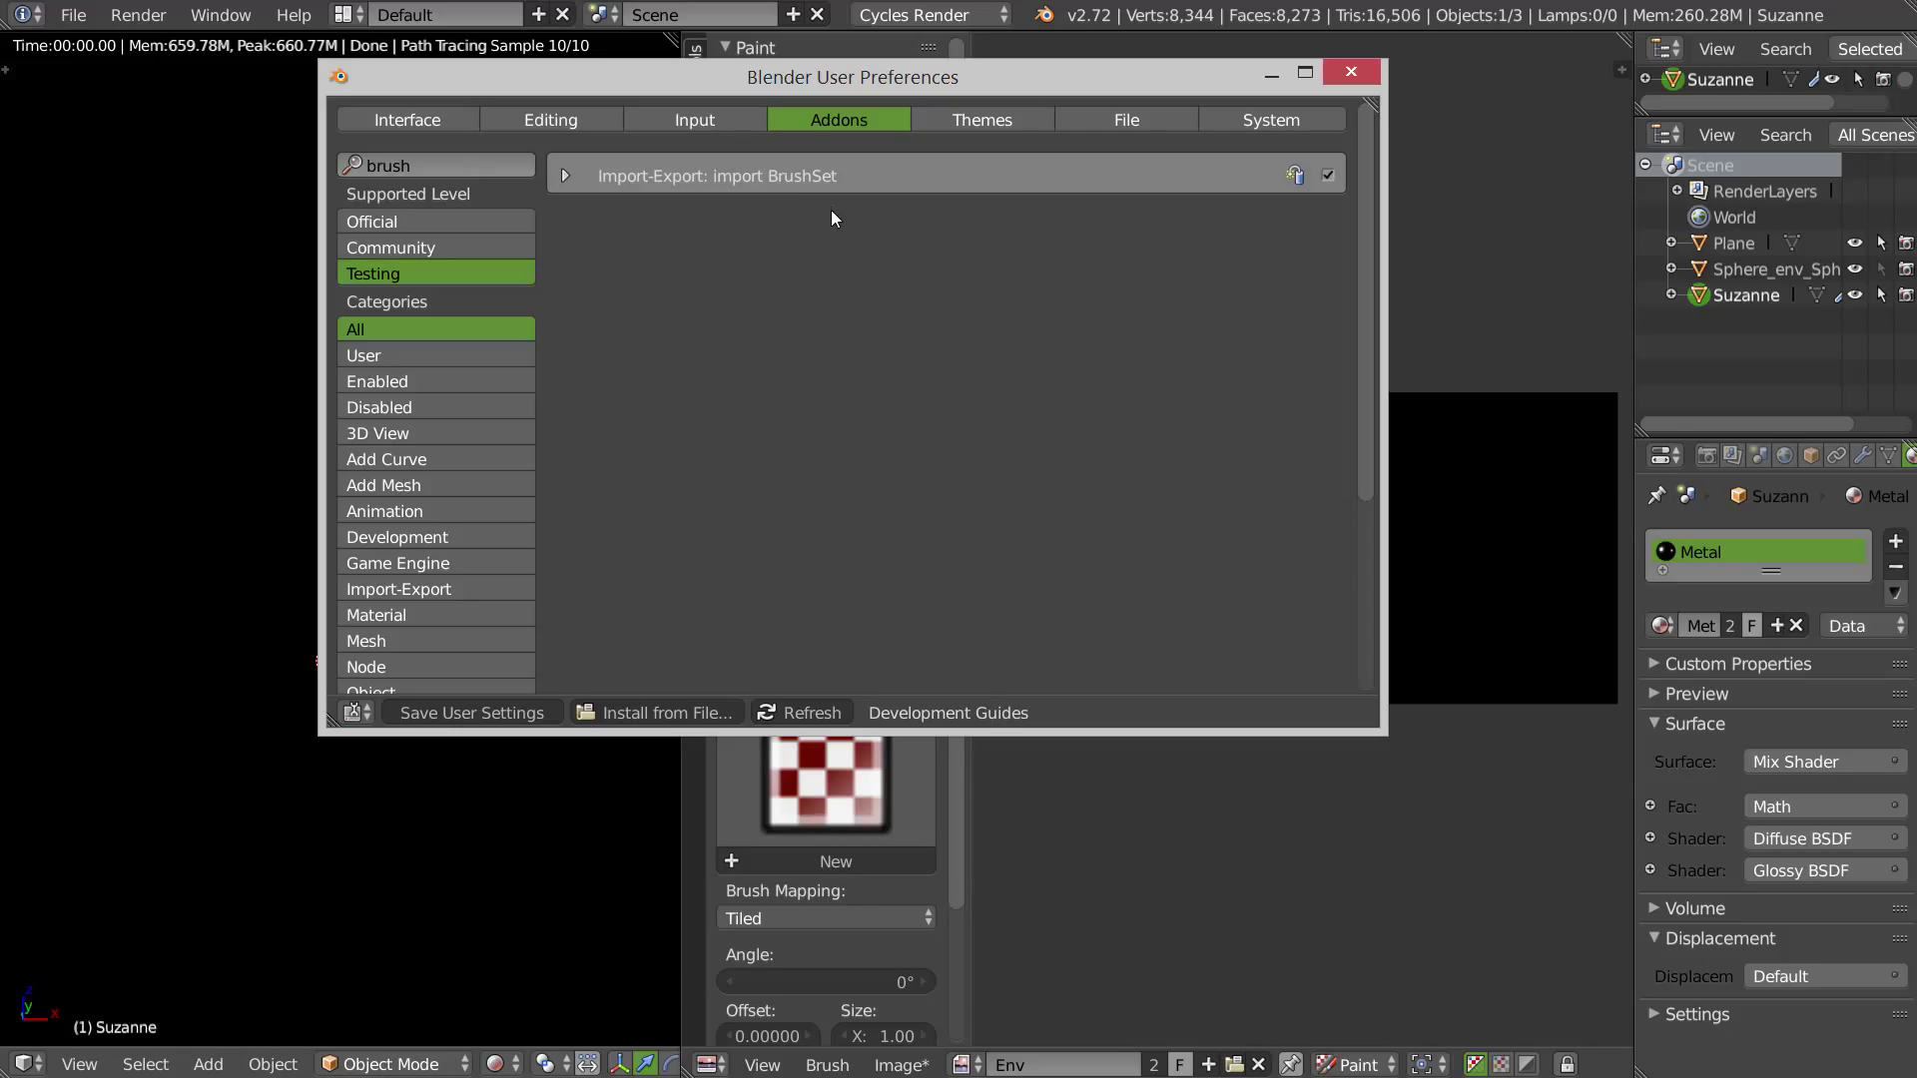
pyautogui.click(842, 747)
pyautogui.click(1350, 74)
pyautogui.click(817, 762)
pyautogui.click(1073, 699)
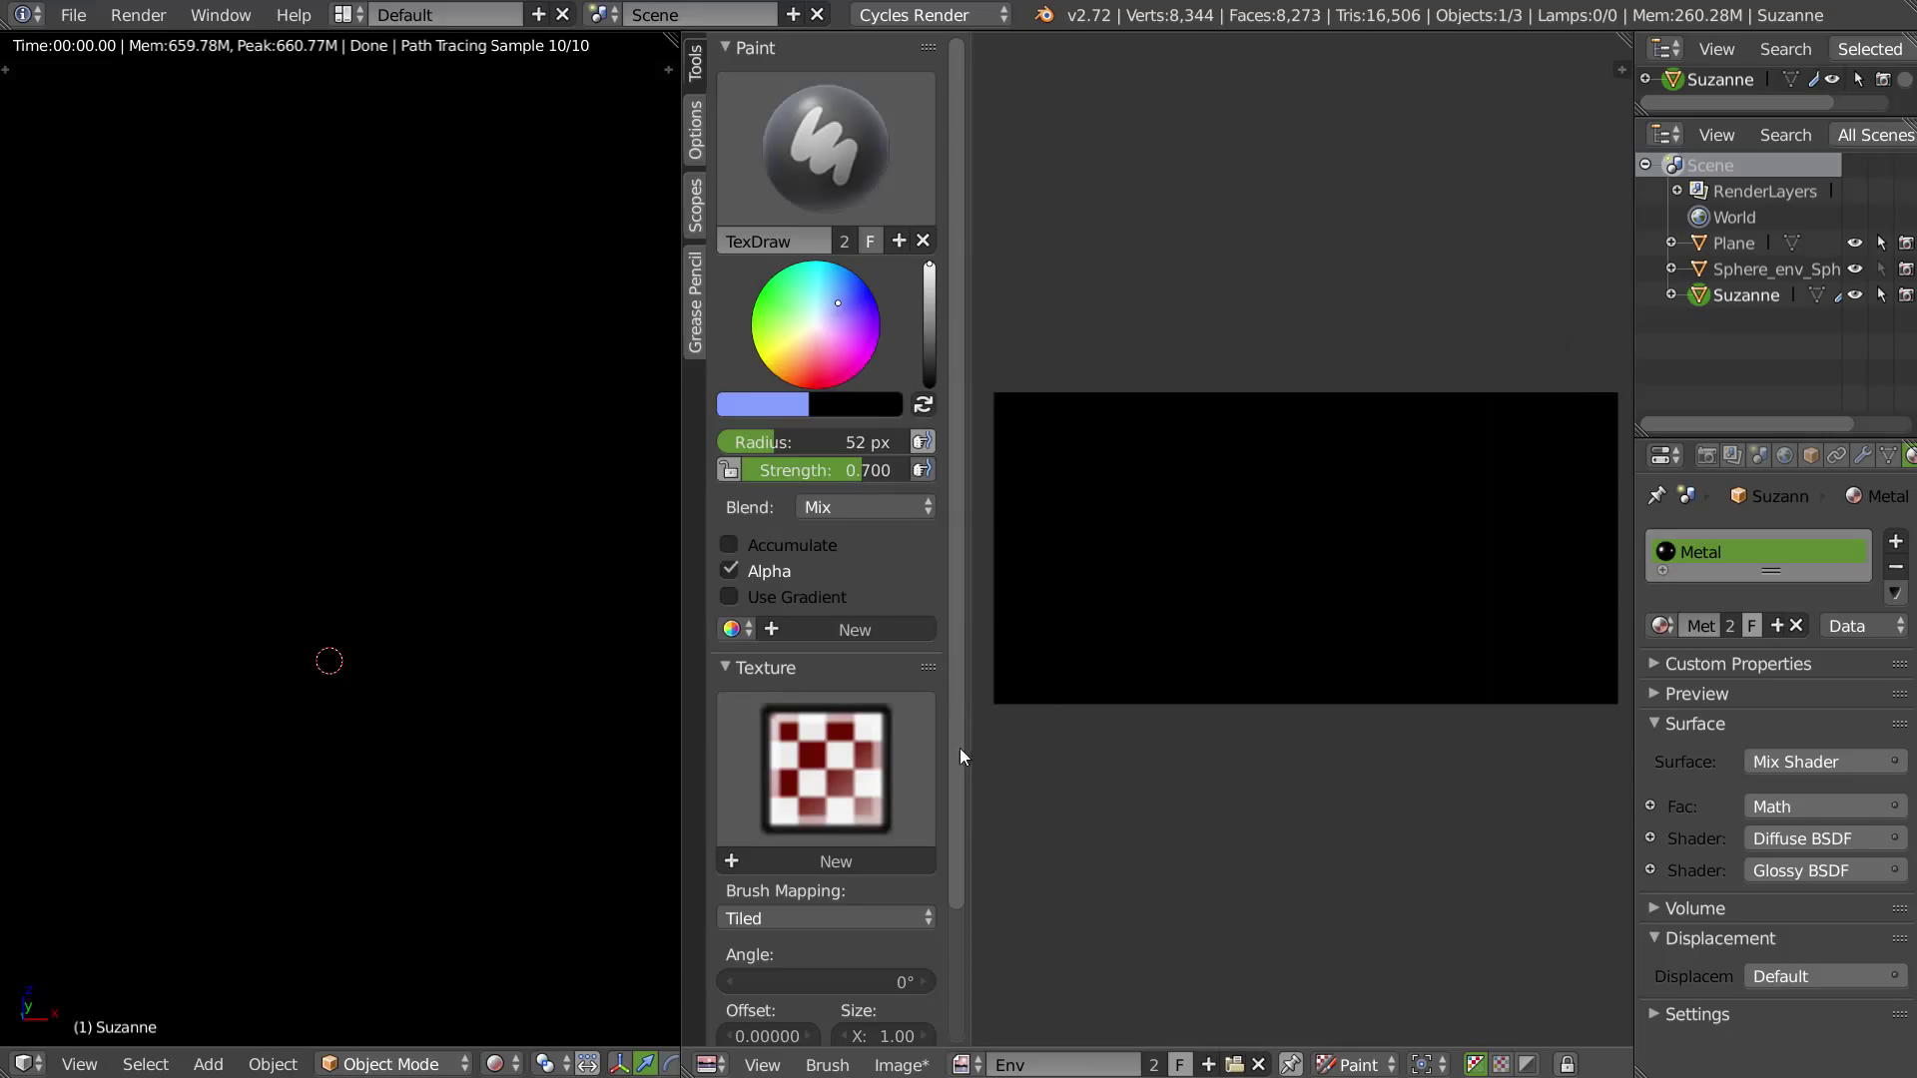
# Step: Try to import the light textures in the textures_realLights folder as a brush set and look for them among the brush textures
pyautogui.click(73, 14)
pyautogui.moveTo(140, 455)
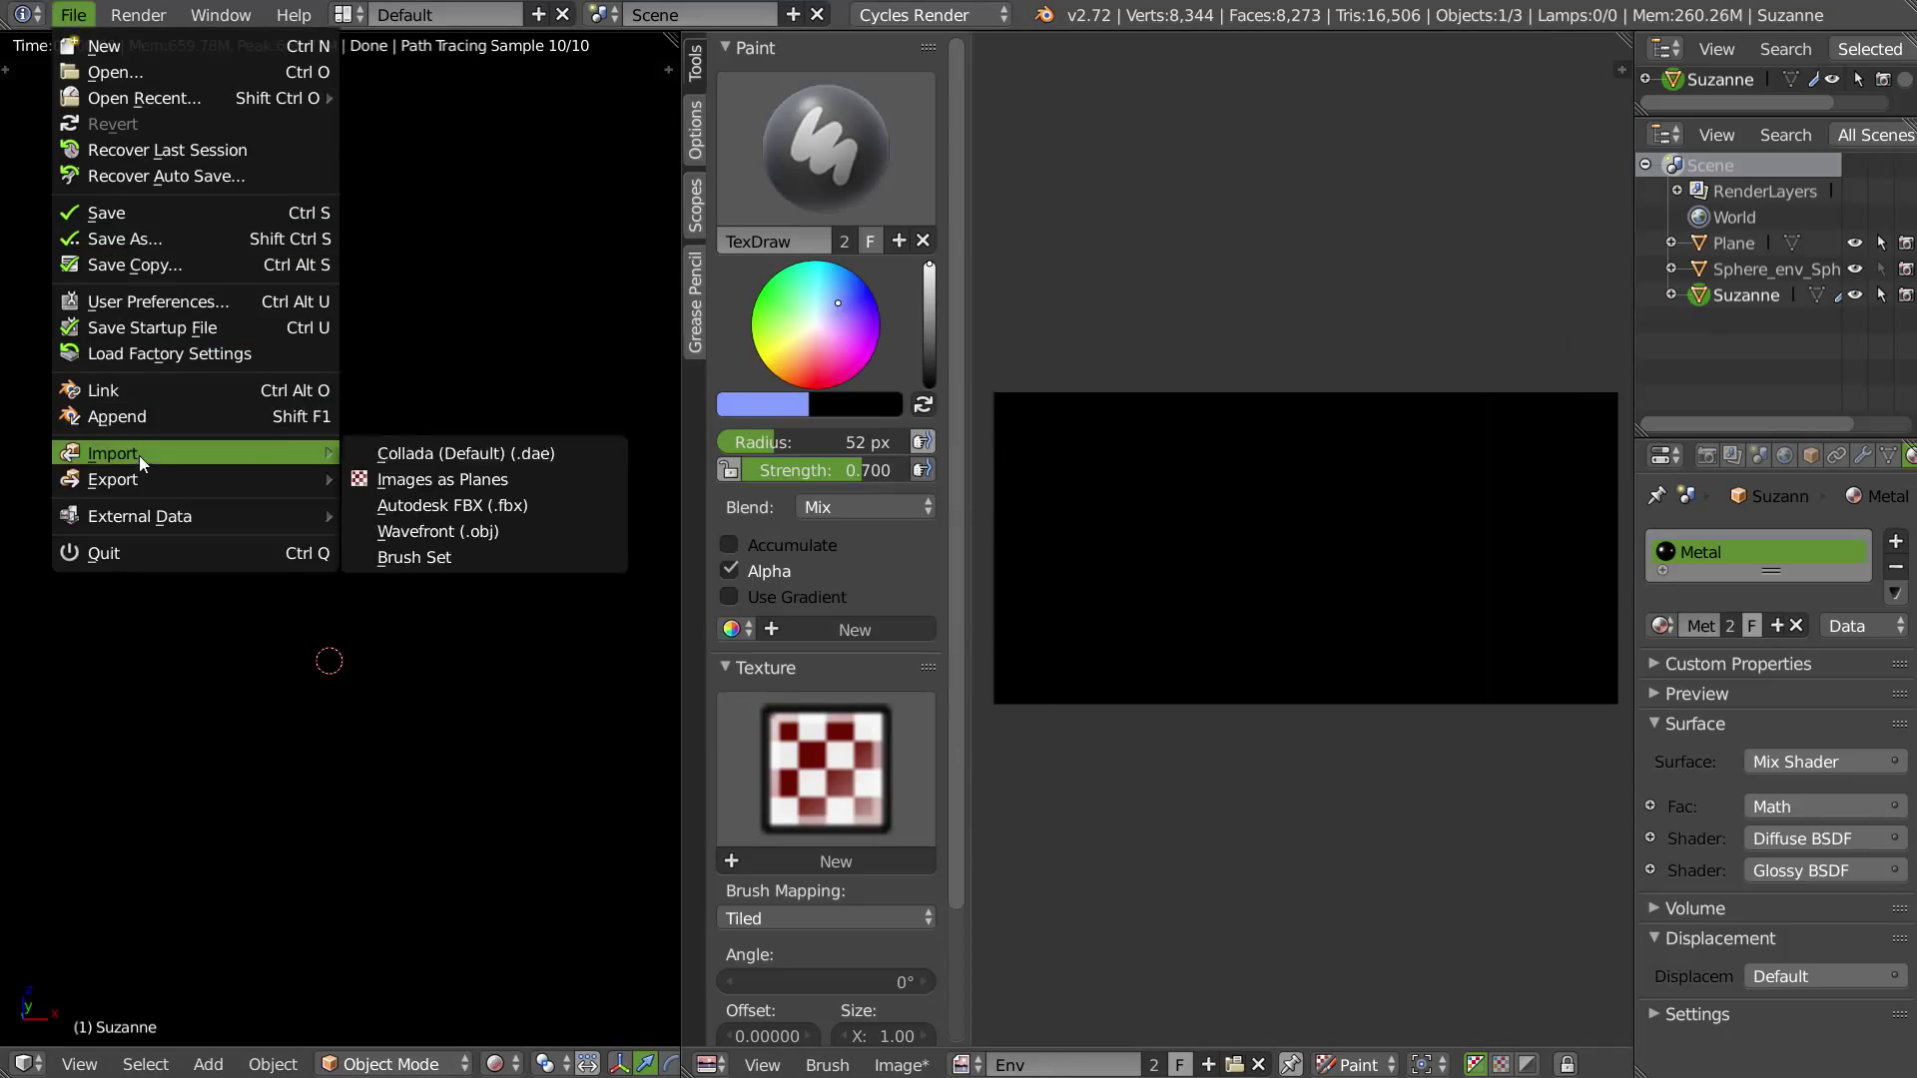
pyautogui.click(410, 558)
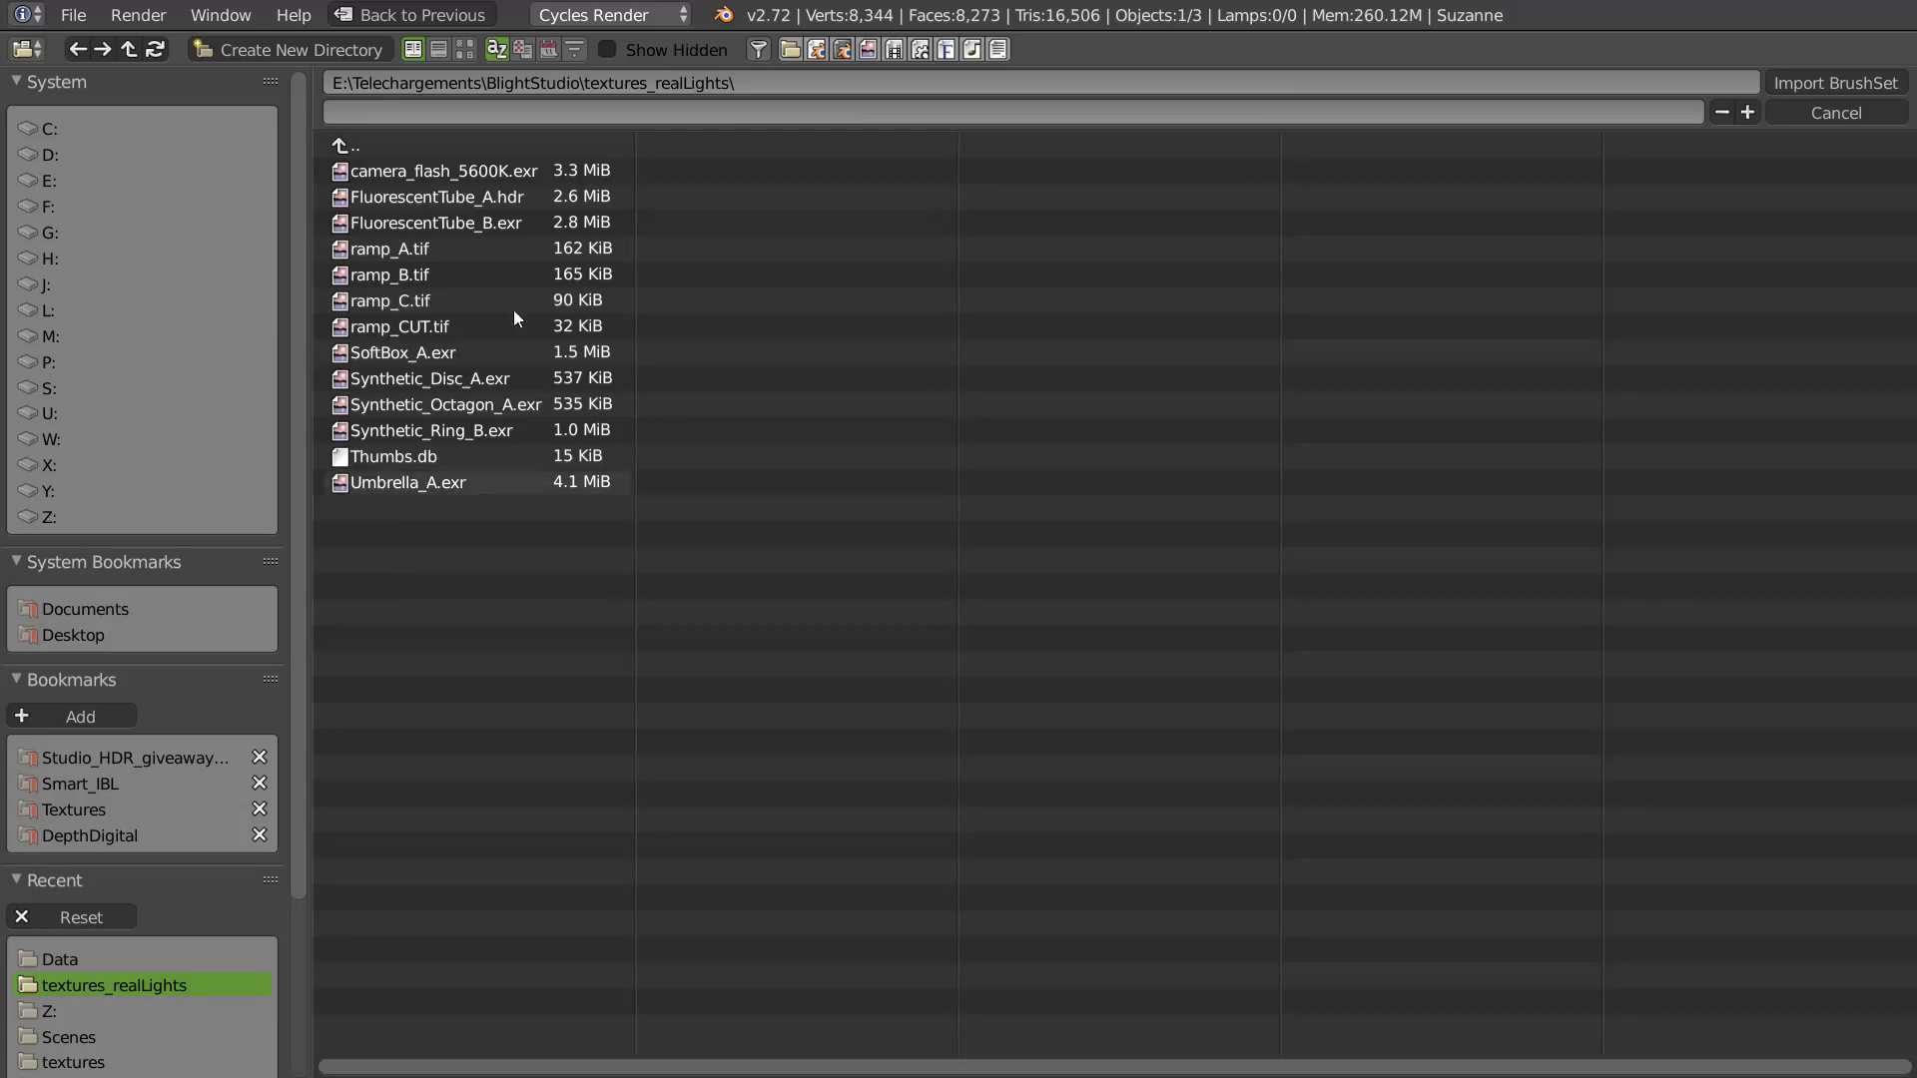
pyautogui.click(393, 171)
pyautogui.keyDown('shift'); pyautogui.click(382, 480); pyautogui.keyUp('shift')
pyautogui.press('a')
pyautogui.press('a')
pyautogui.click(1821, 82)
pyautogui.click(825, 759)
# Step: Import every file in the textures_realLights folder as a brush set
pyautogui.click(72, 13)
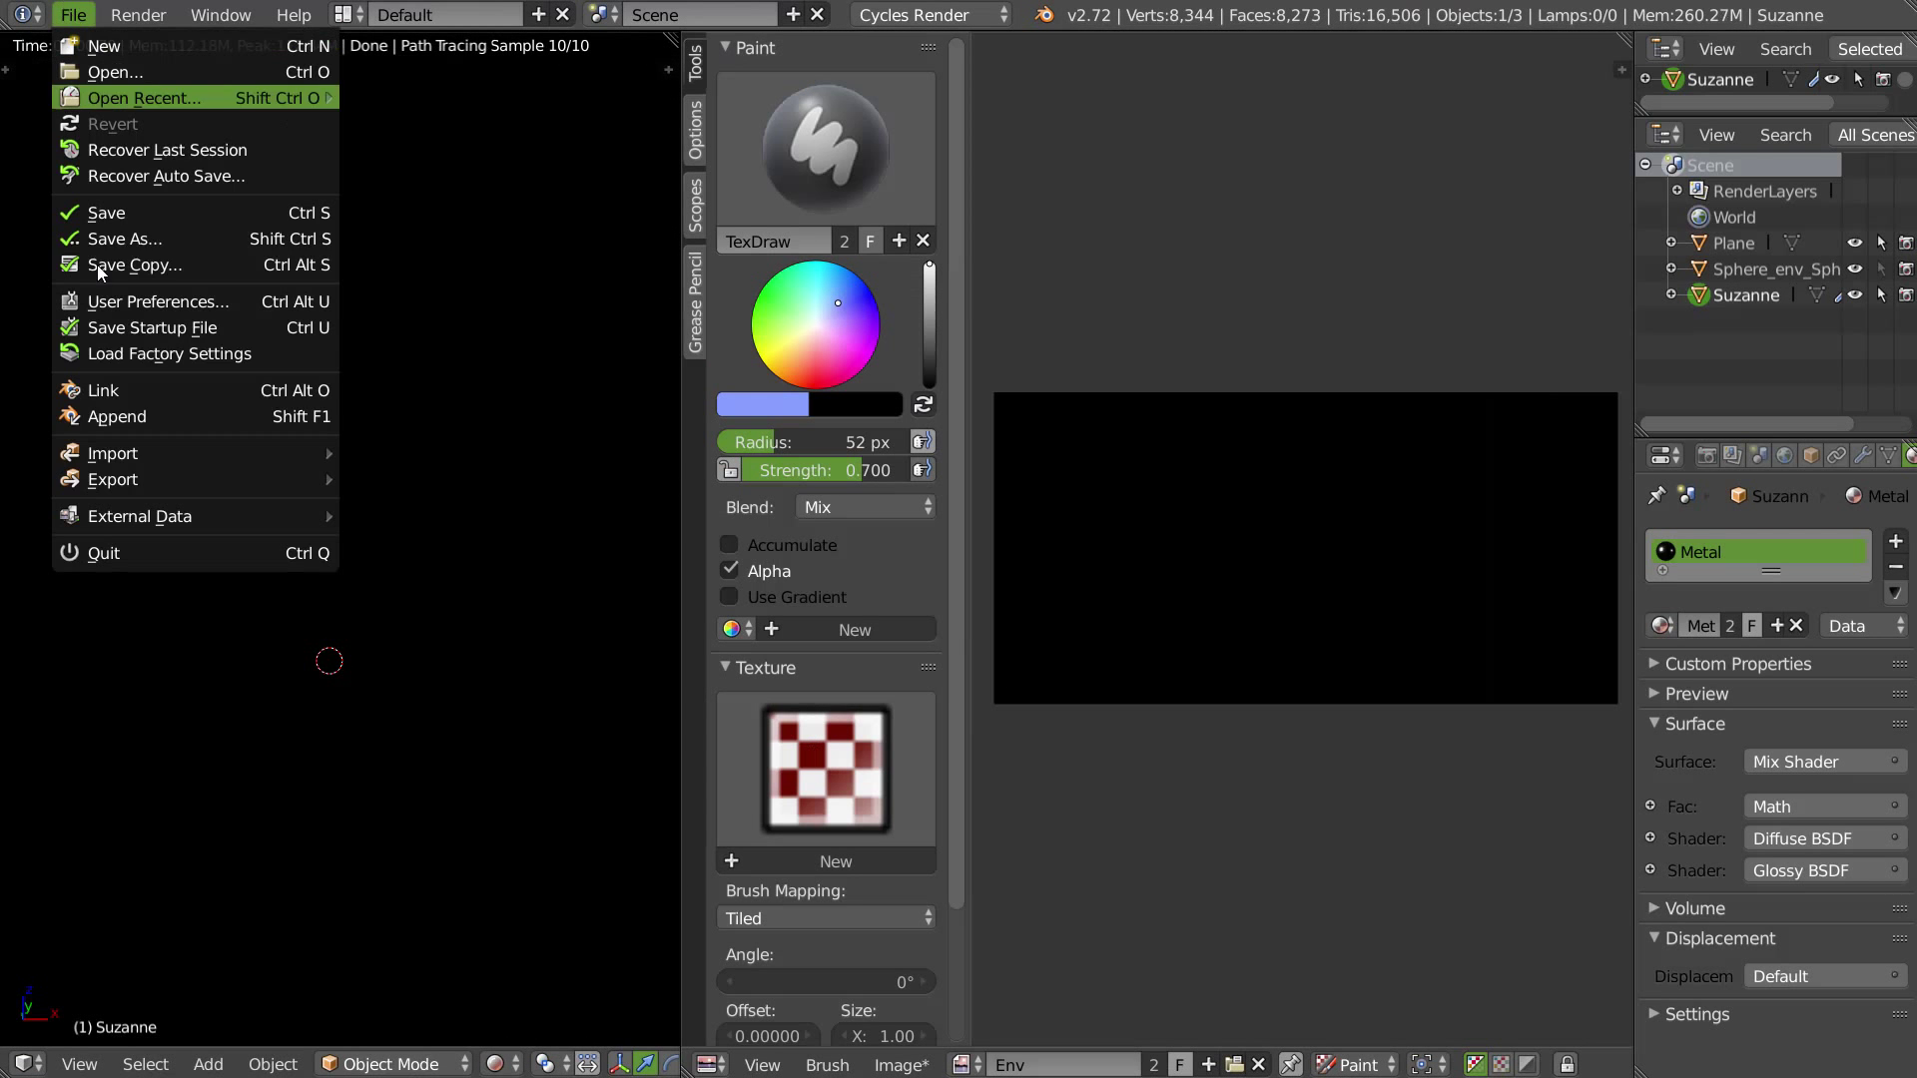
pyautogui.moveTo(172, 457)
pyautogui.click(421, 557)
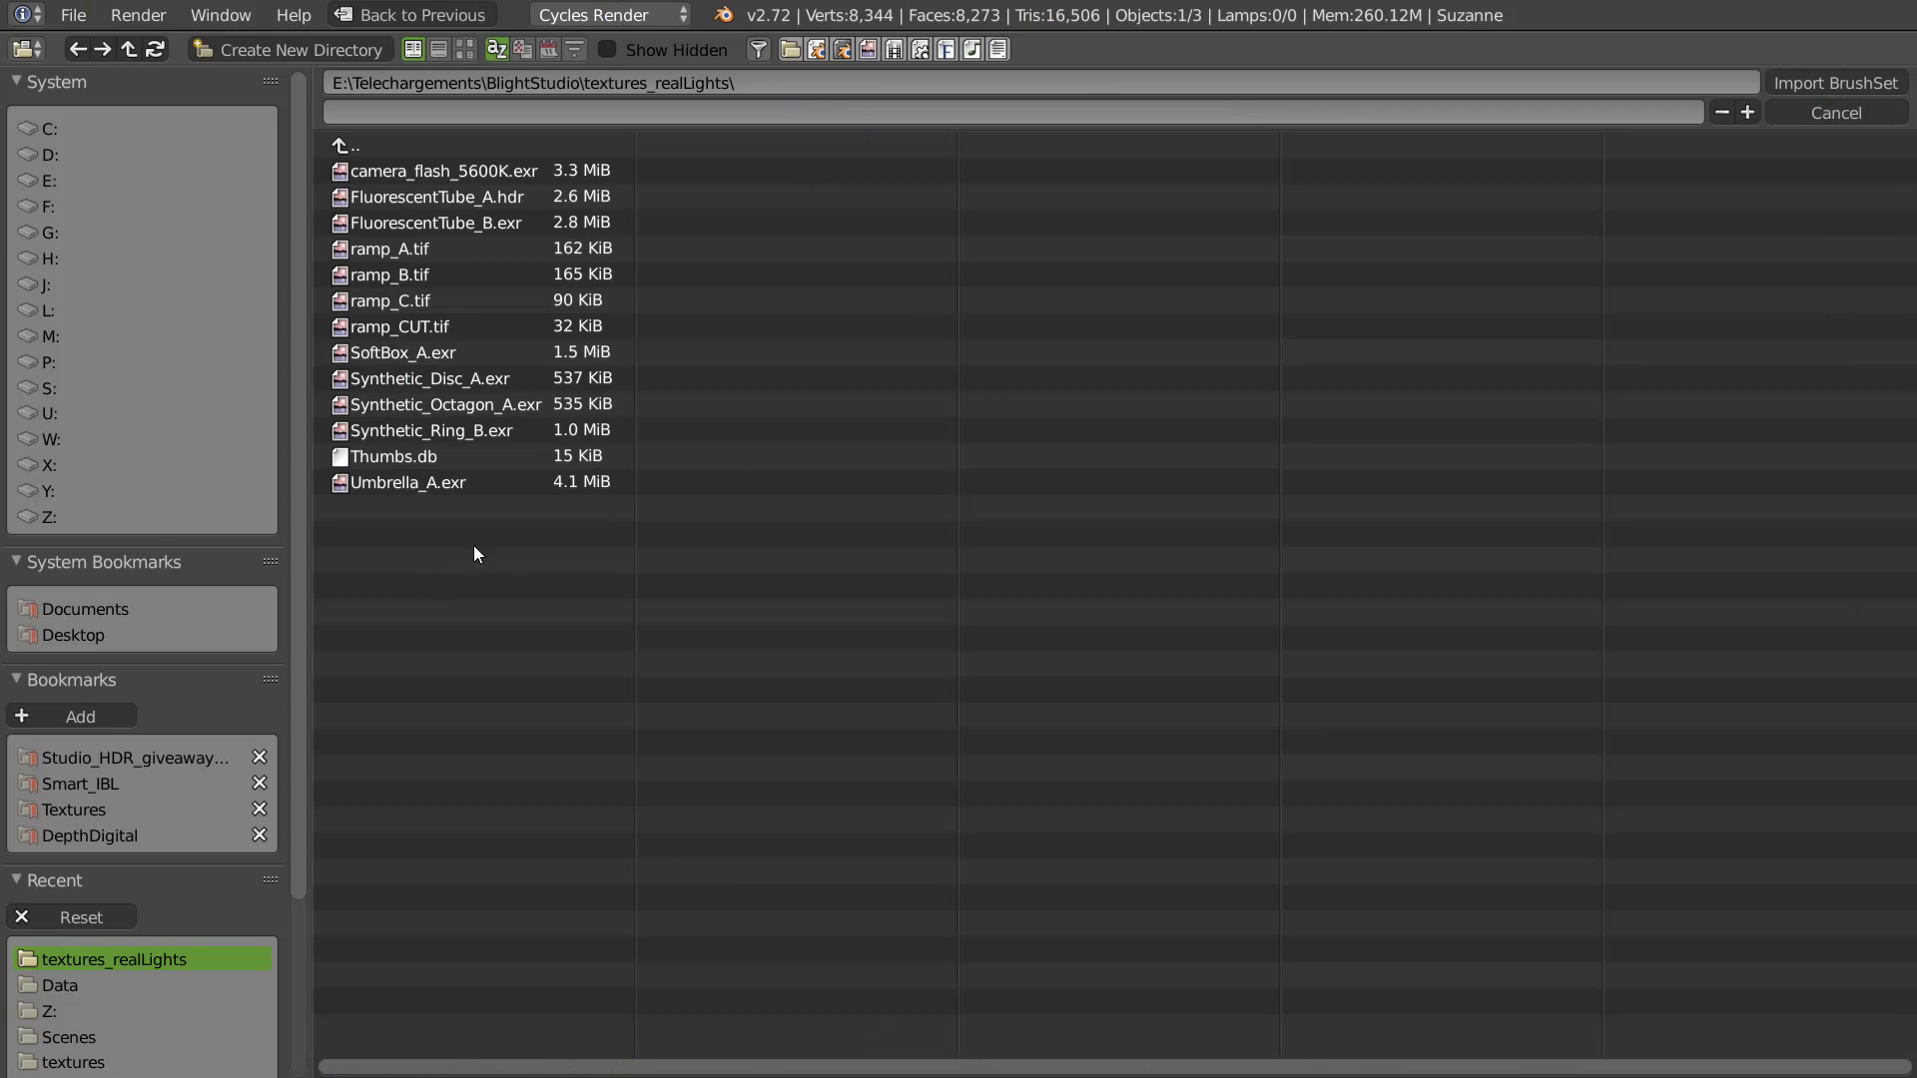
pyautogui.press('a')
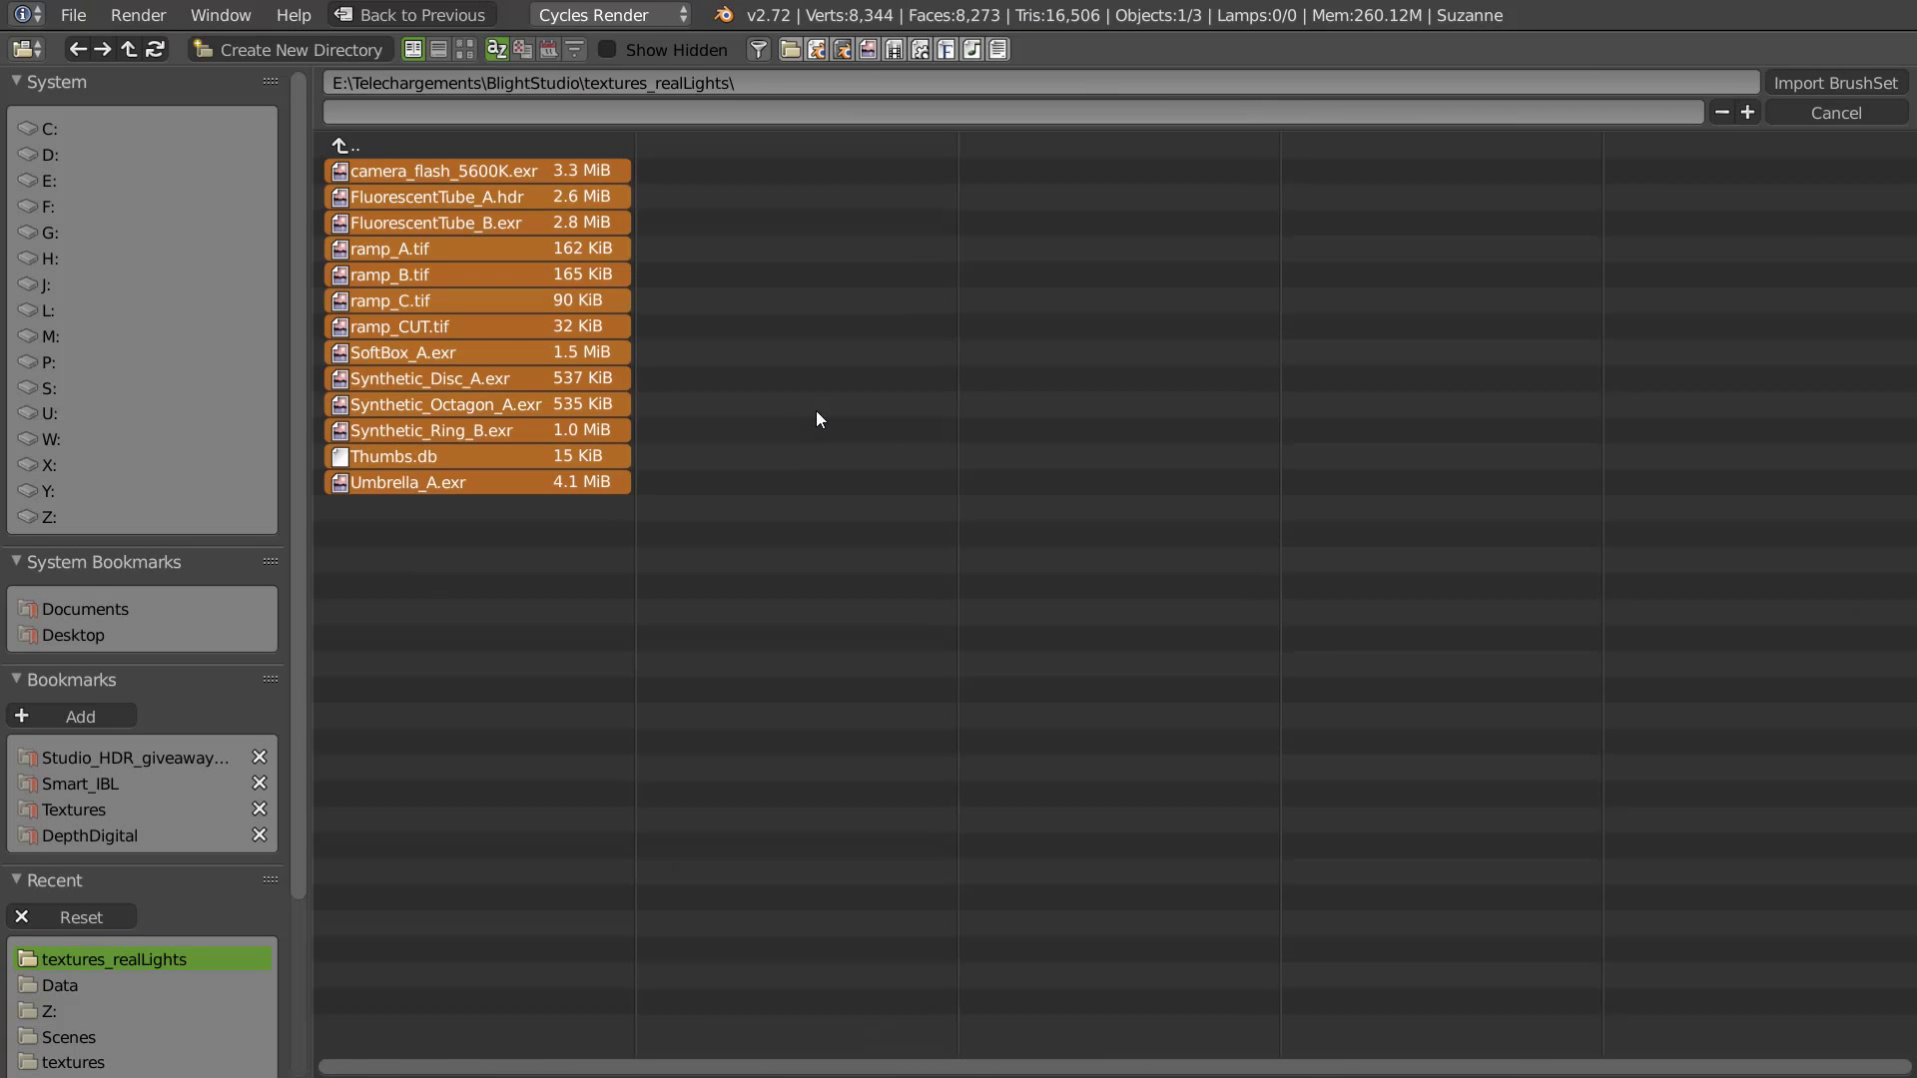
pyautogui.click(1796, 84)
# Step: Choose Umbrella_A.exr as the brush texture, undo a trial stroke, and set the brush mapping to View Plane
pyautogui.click(805, 763)
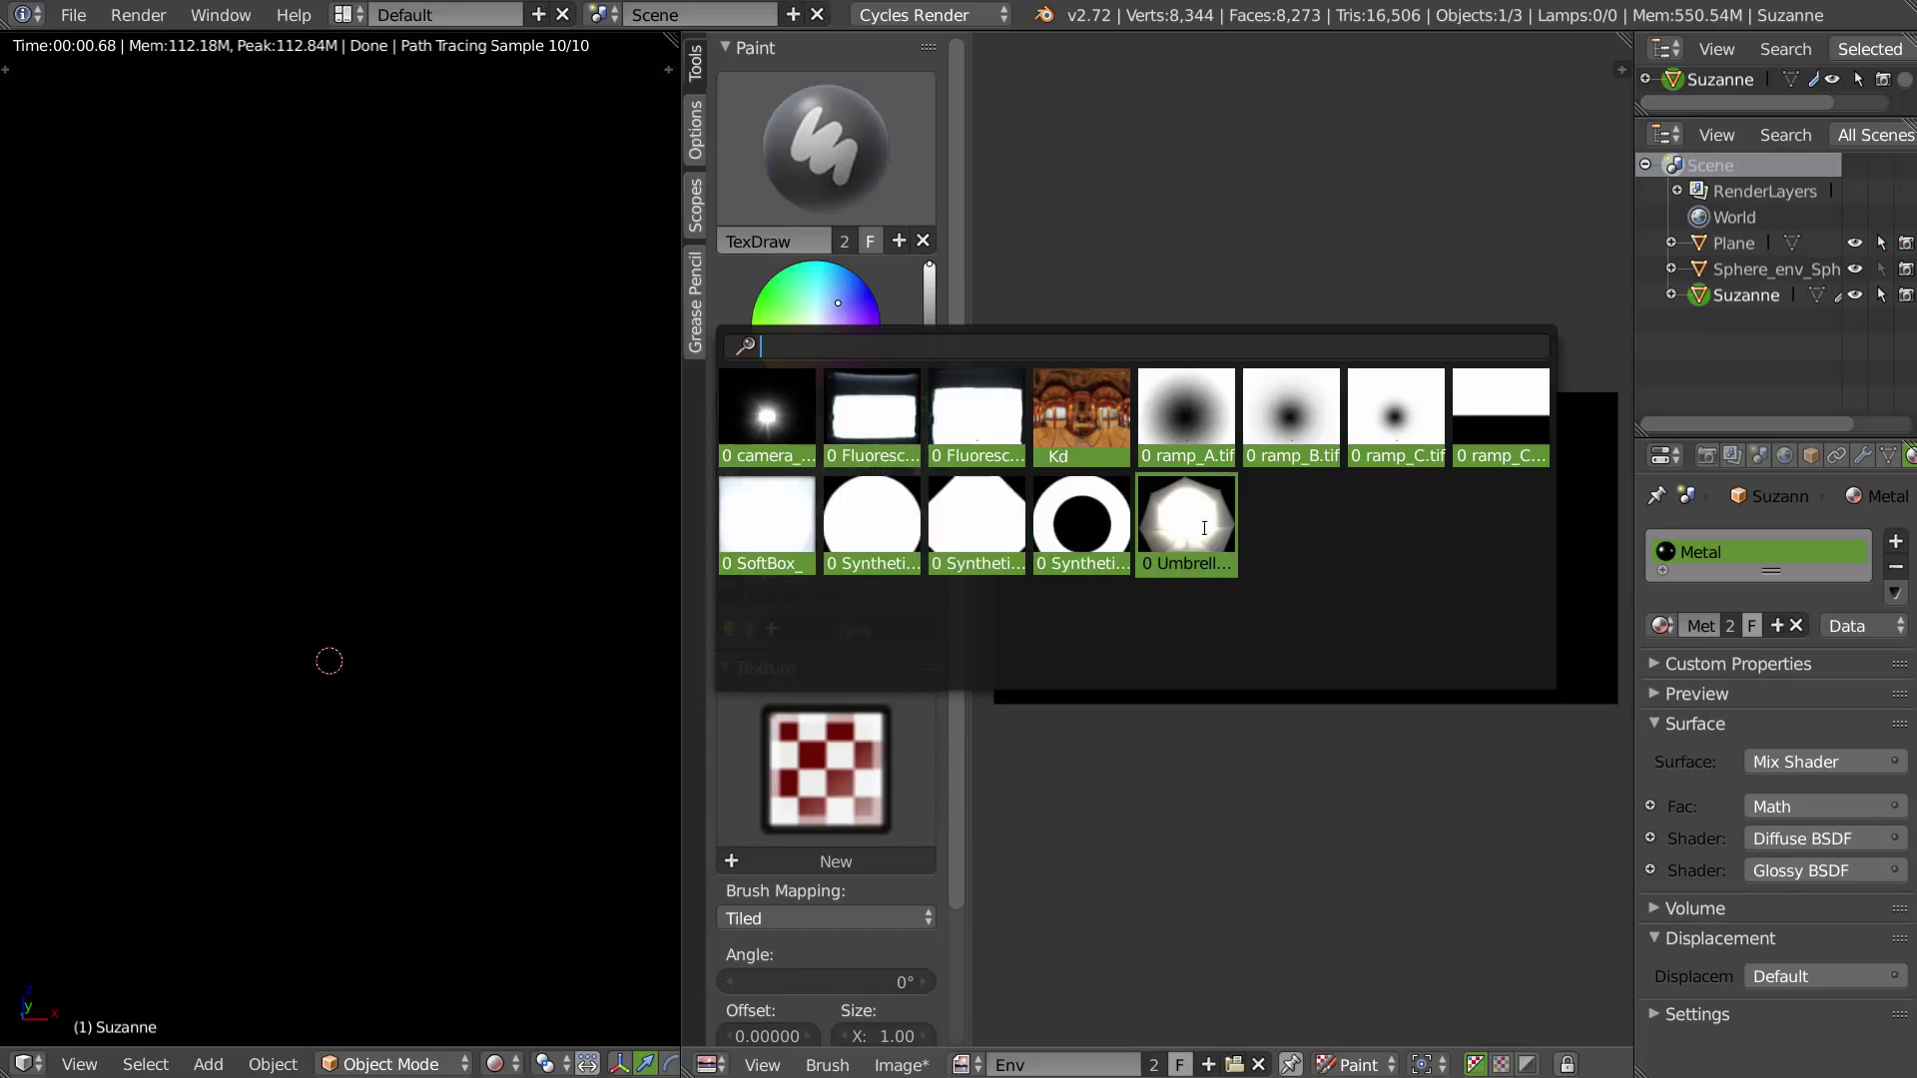
pyautogui.click(1187, 524)
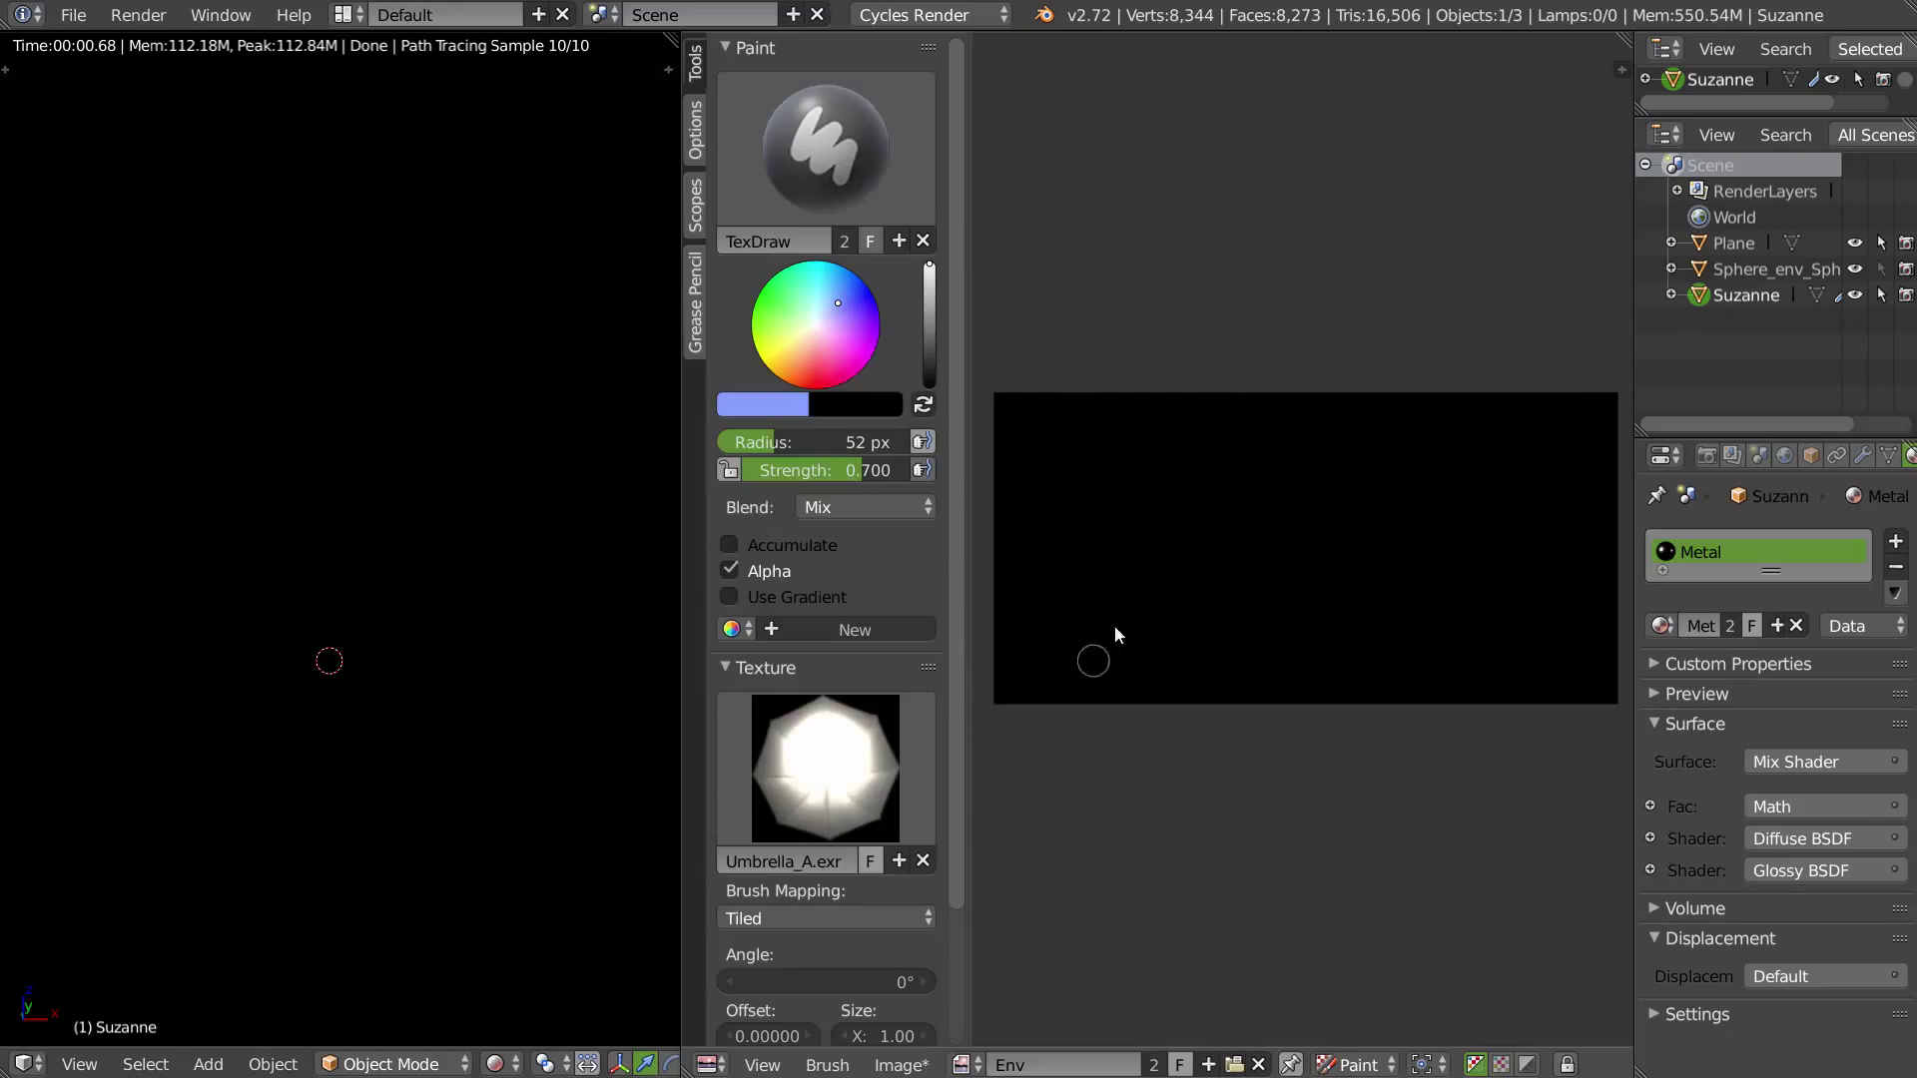
pyautogui.moveTo(1282, 483); pyautogui.dragTo(1257, 534)
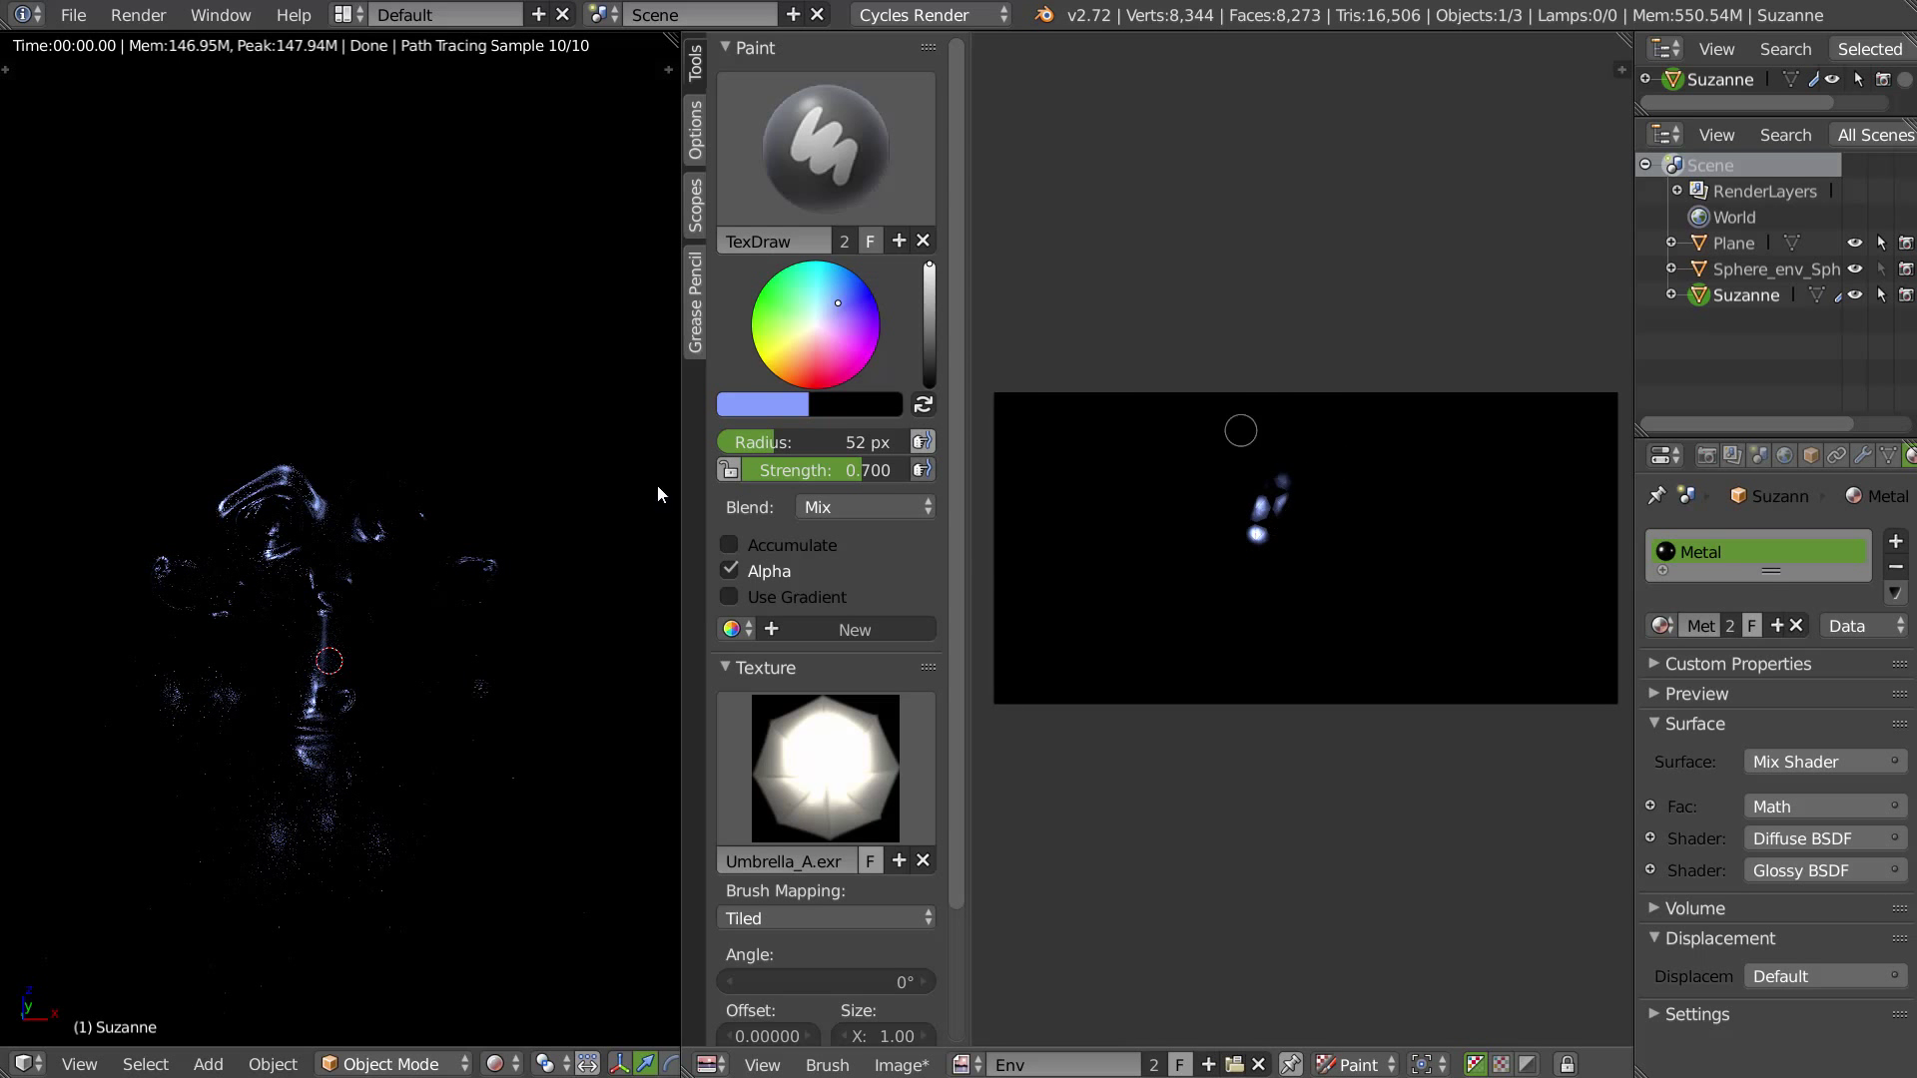
pyautogui.hotkey('ctrl', 'z')
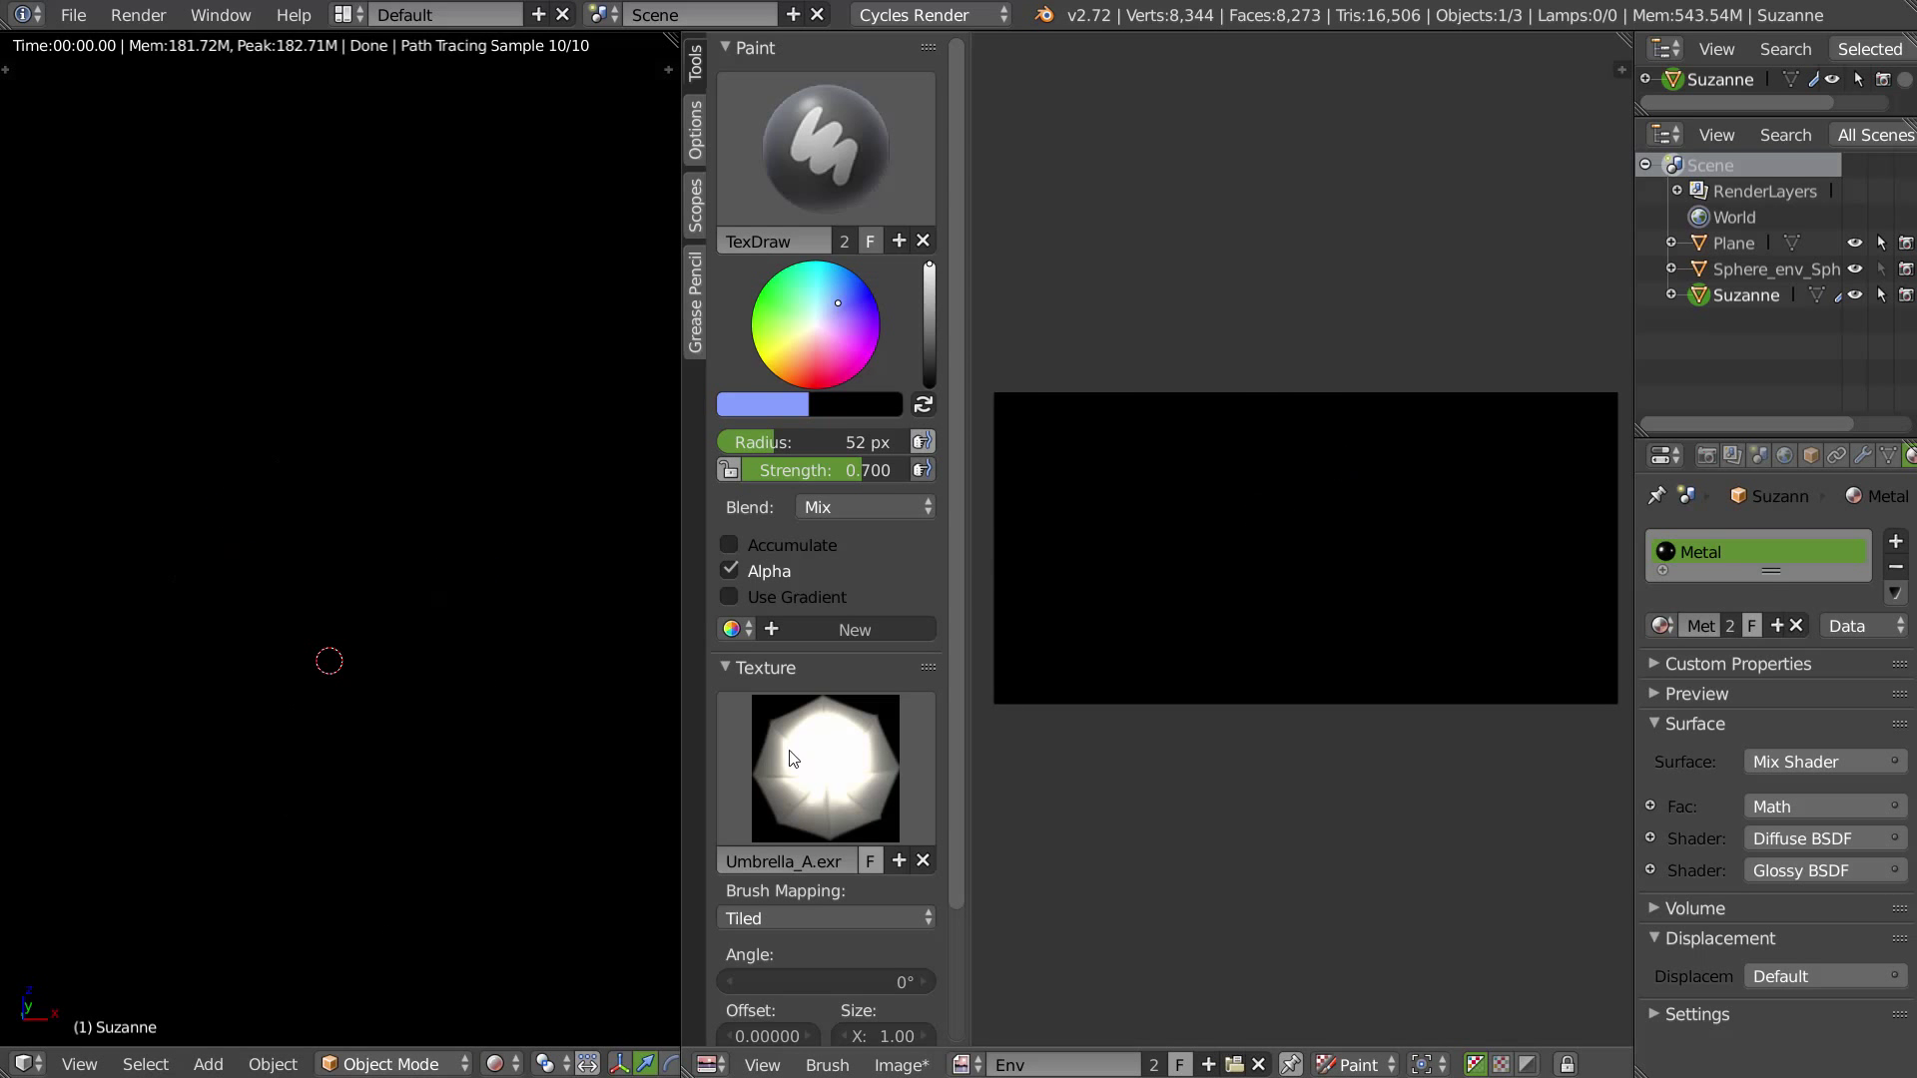
pyautogui.click(783, 918)
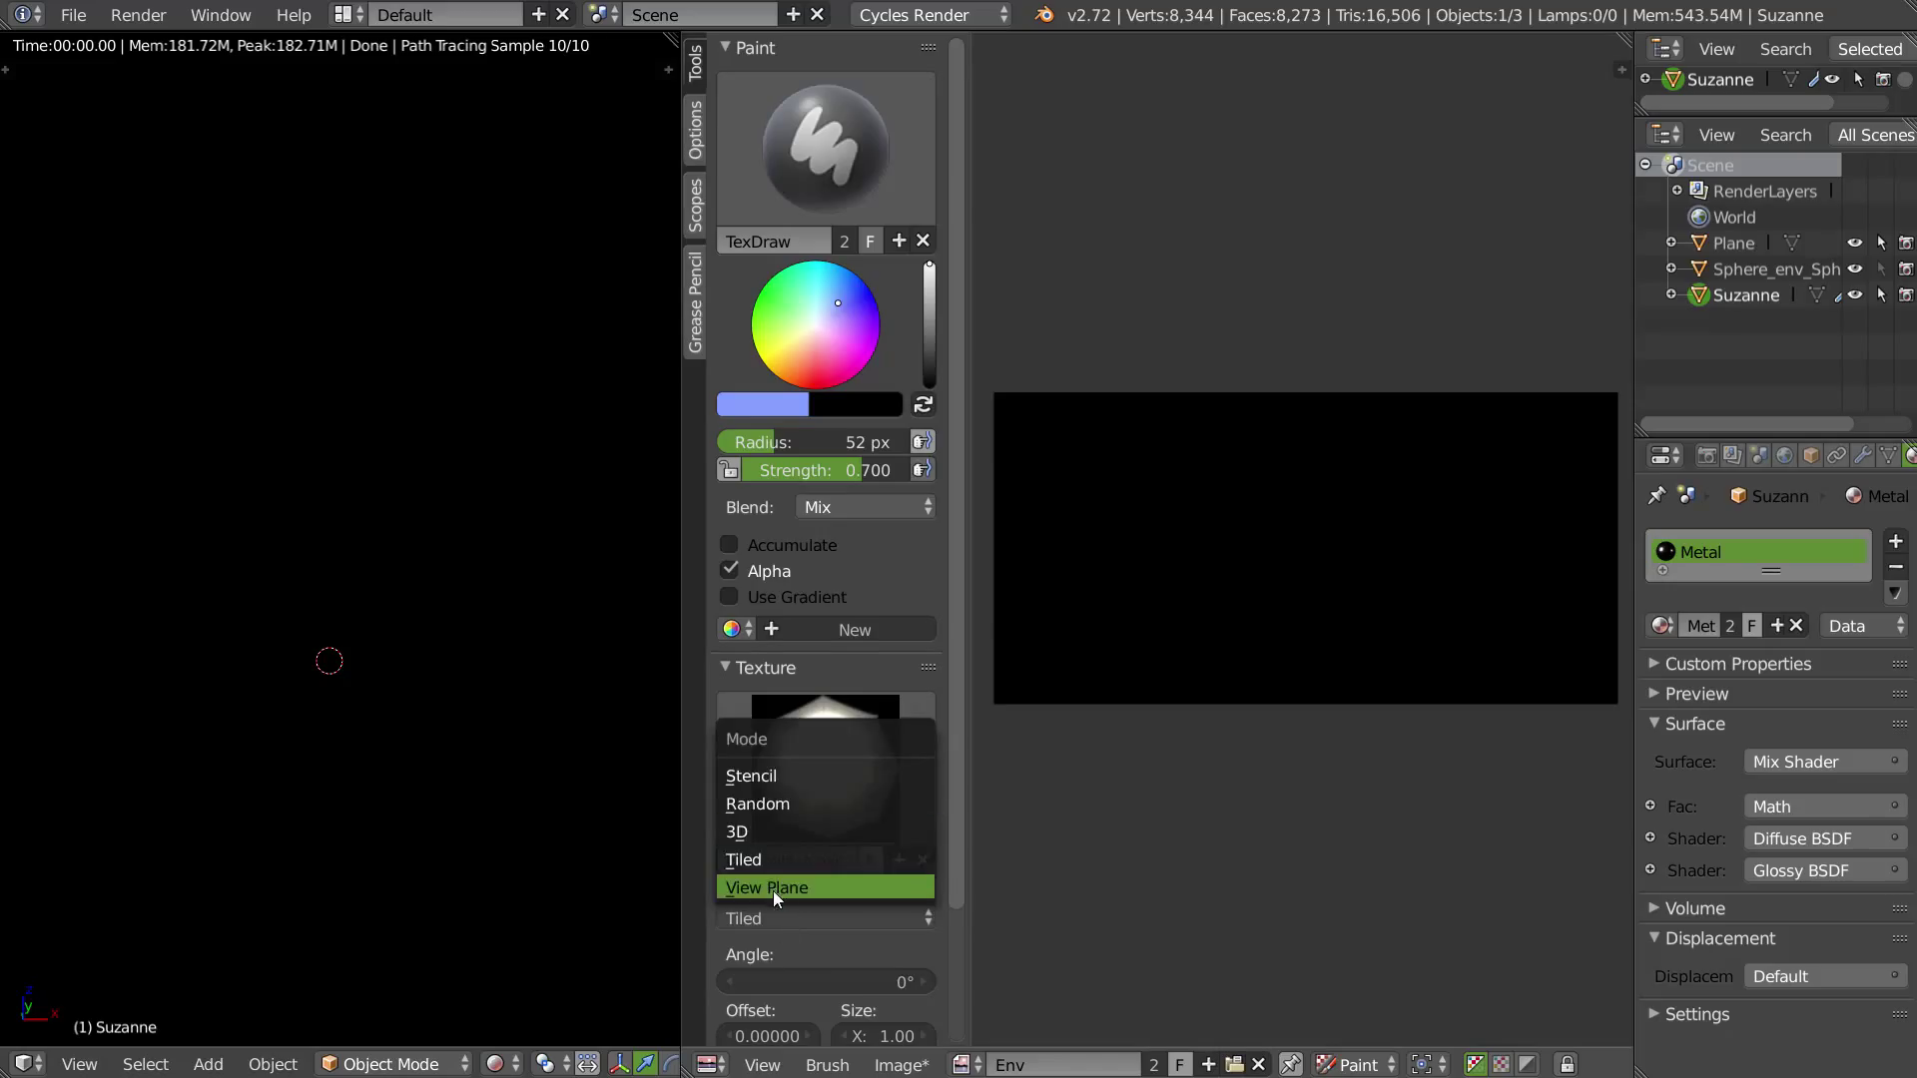
pyautogui.click(774, 889)
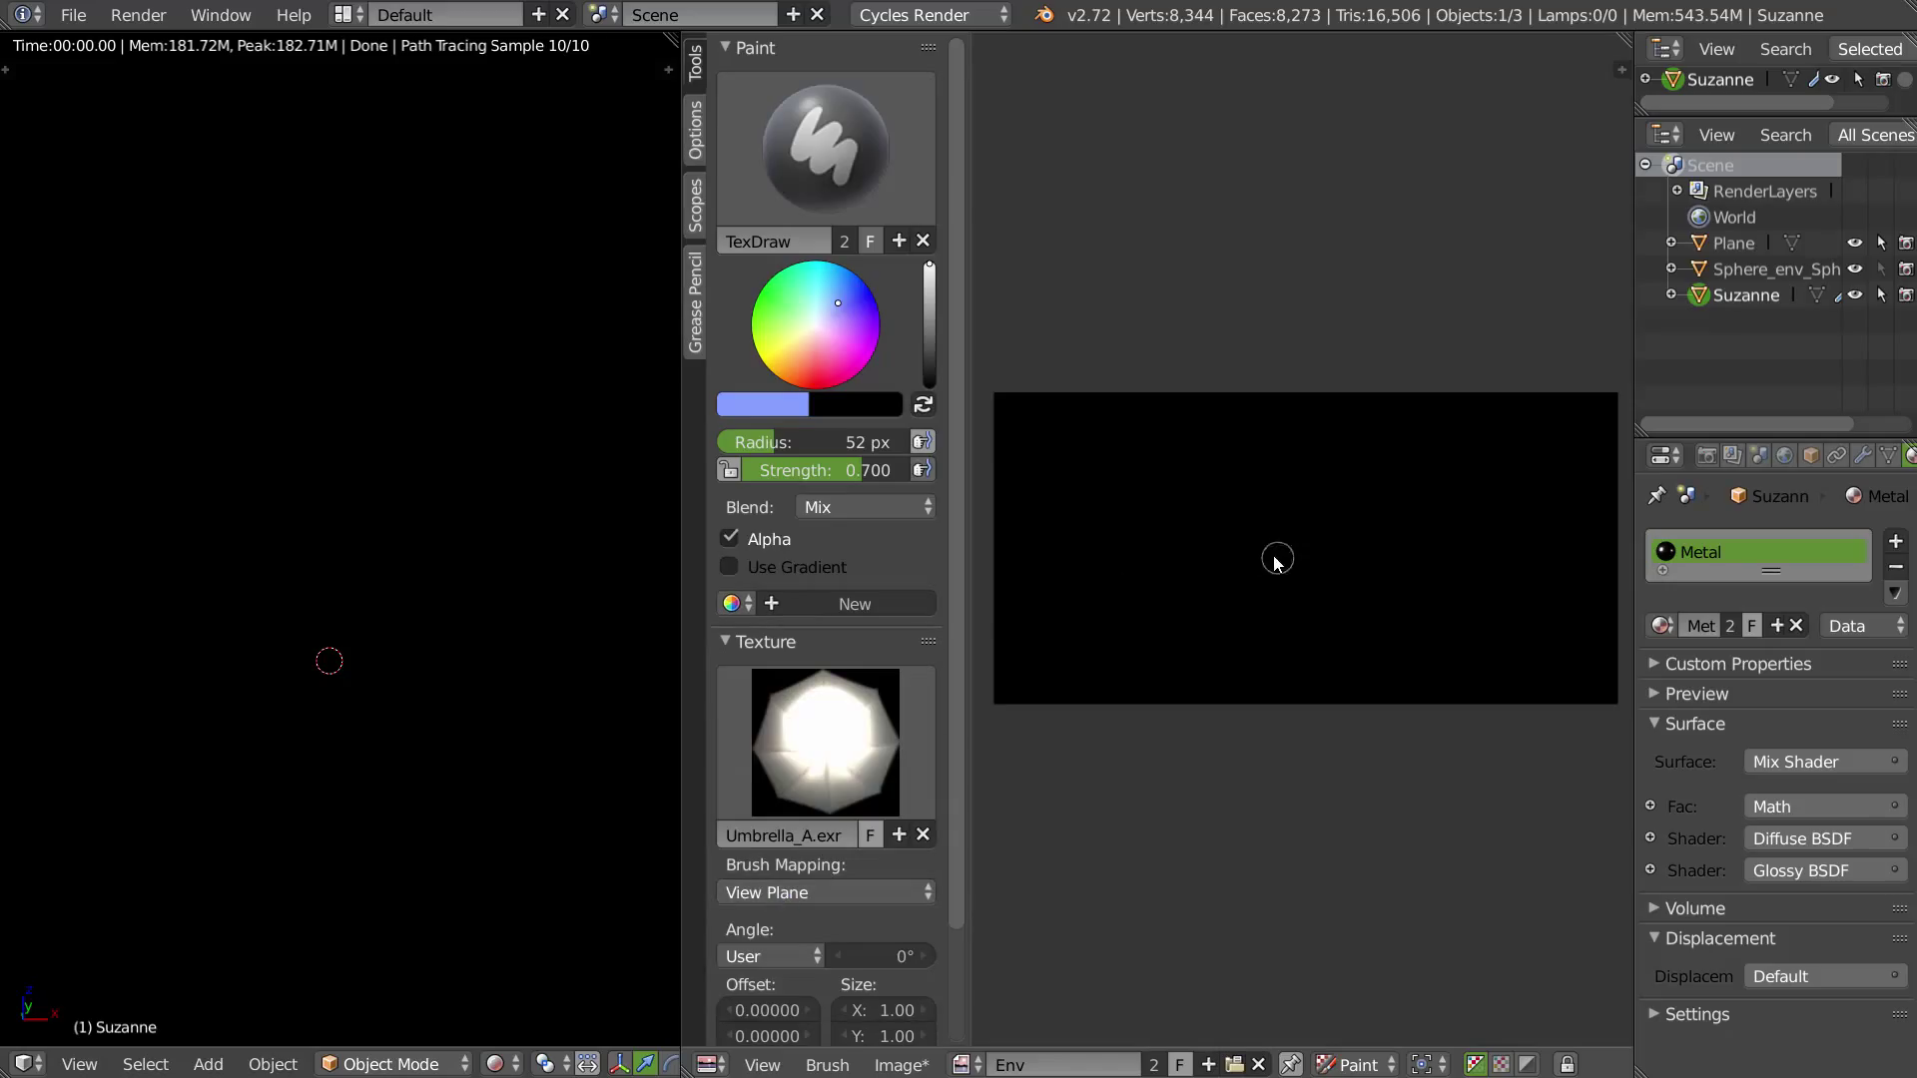
# Step: Change the brush's stroke method to place single resizable stamps, and undo a trial blue umbrella light on the Env image
pyautogui.press('e')
pyautogui.click(1187, 667)
pyautogui.moveTo(1240, 506); pyautogui.dragTo(1214, 609)
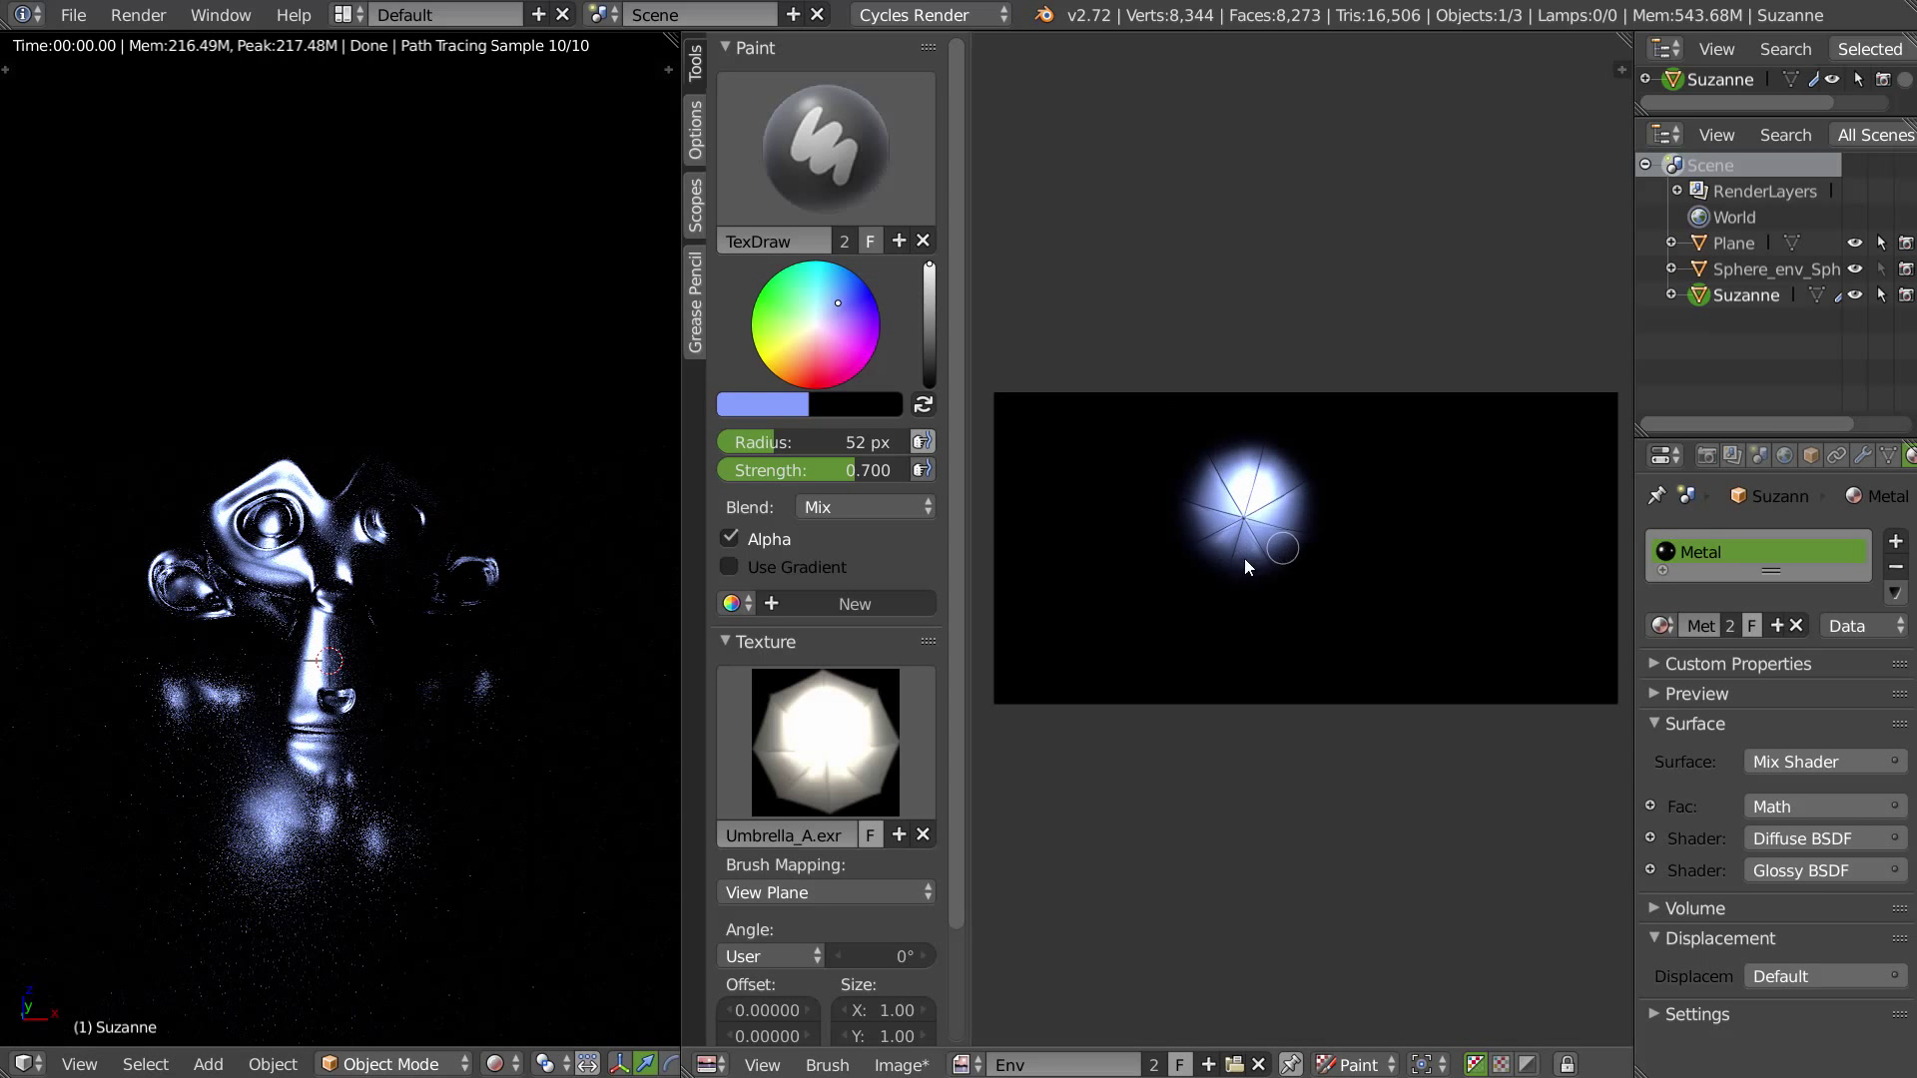
pyautogui.hotkey('ctrl', 'z')
# Step: Set the brush colour to white and stamp umbrella lights near the Env image's centre, at its left edge and right of centre
pyautogui.click(757, 409)
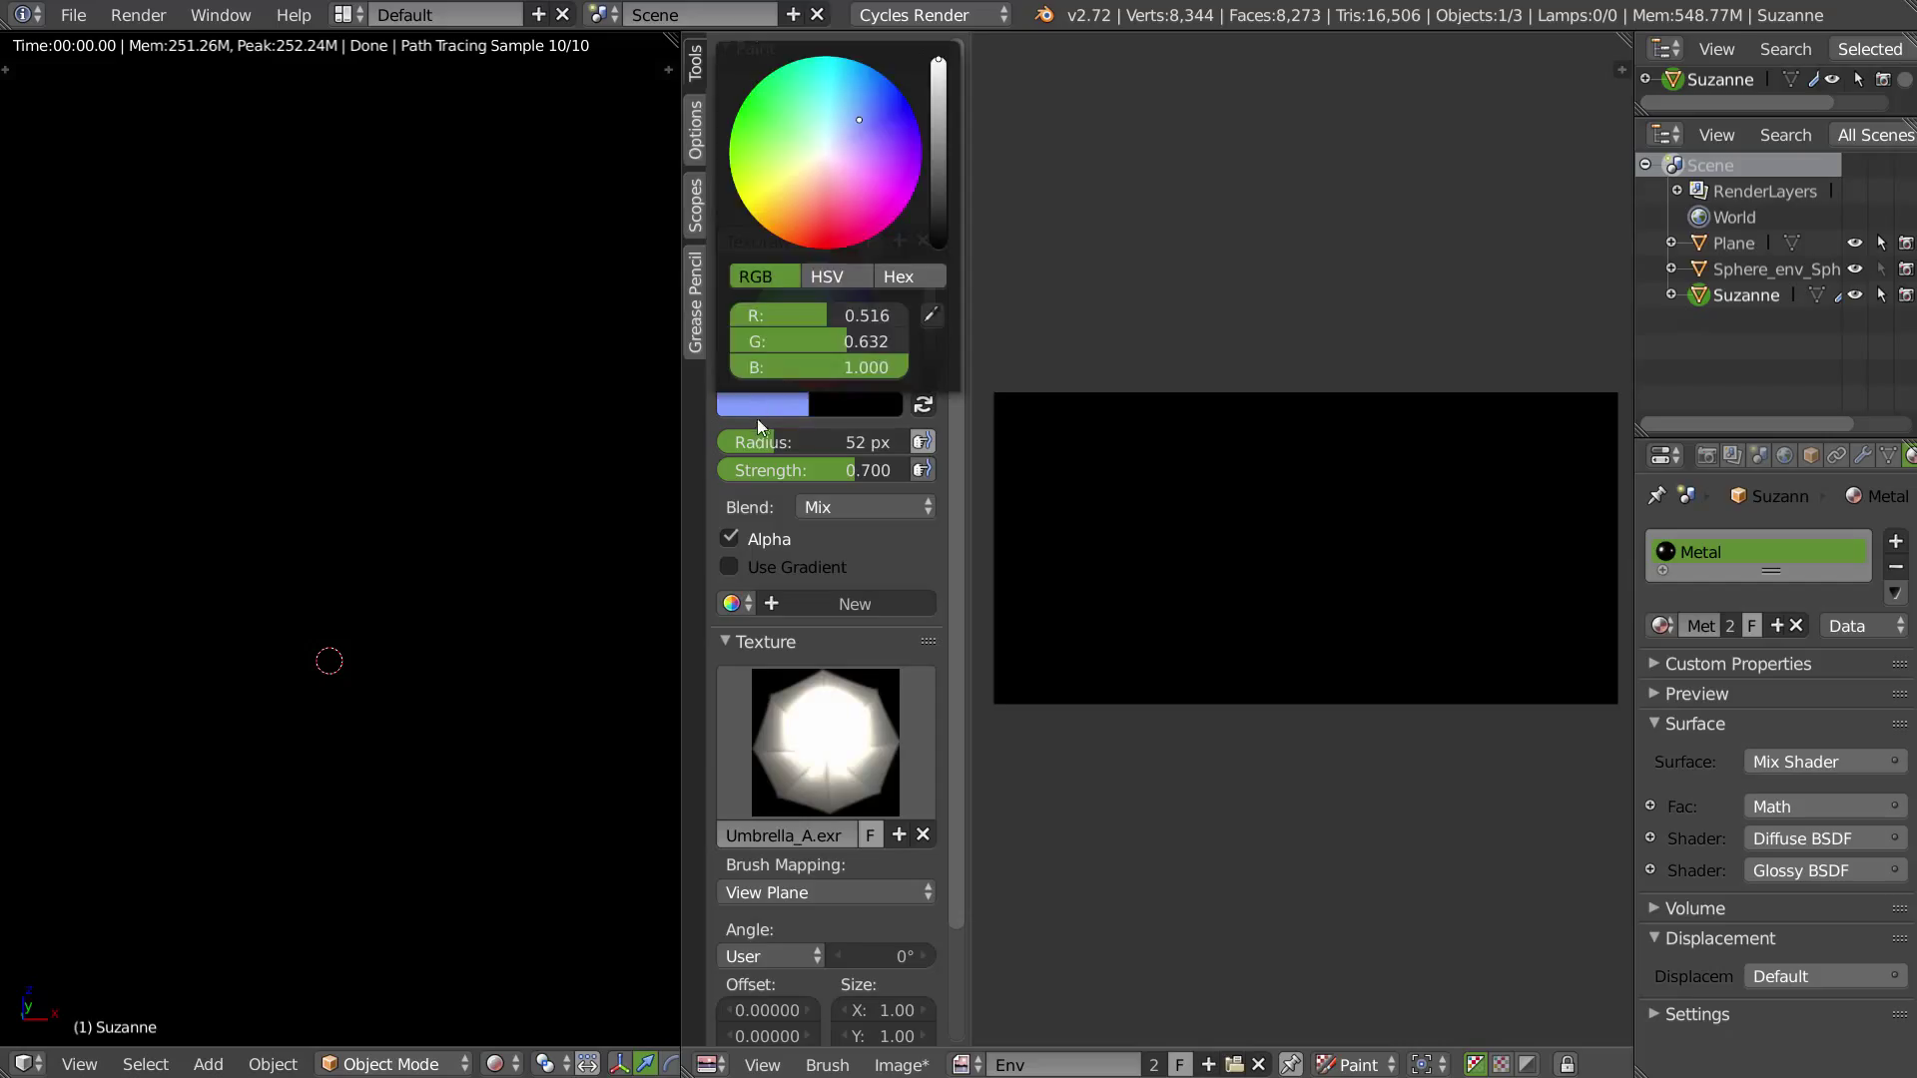
pyautogui.click(831, 277)
pyautogui.moveTo(823, 349); pyautogui.dragTo(625, 343)
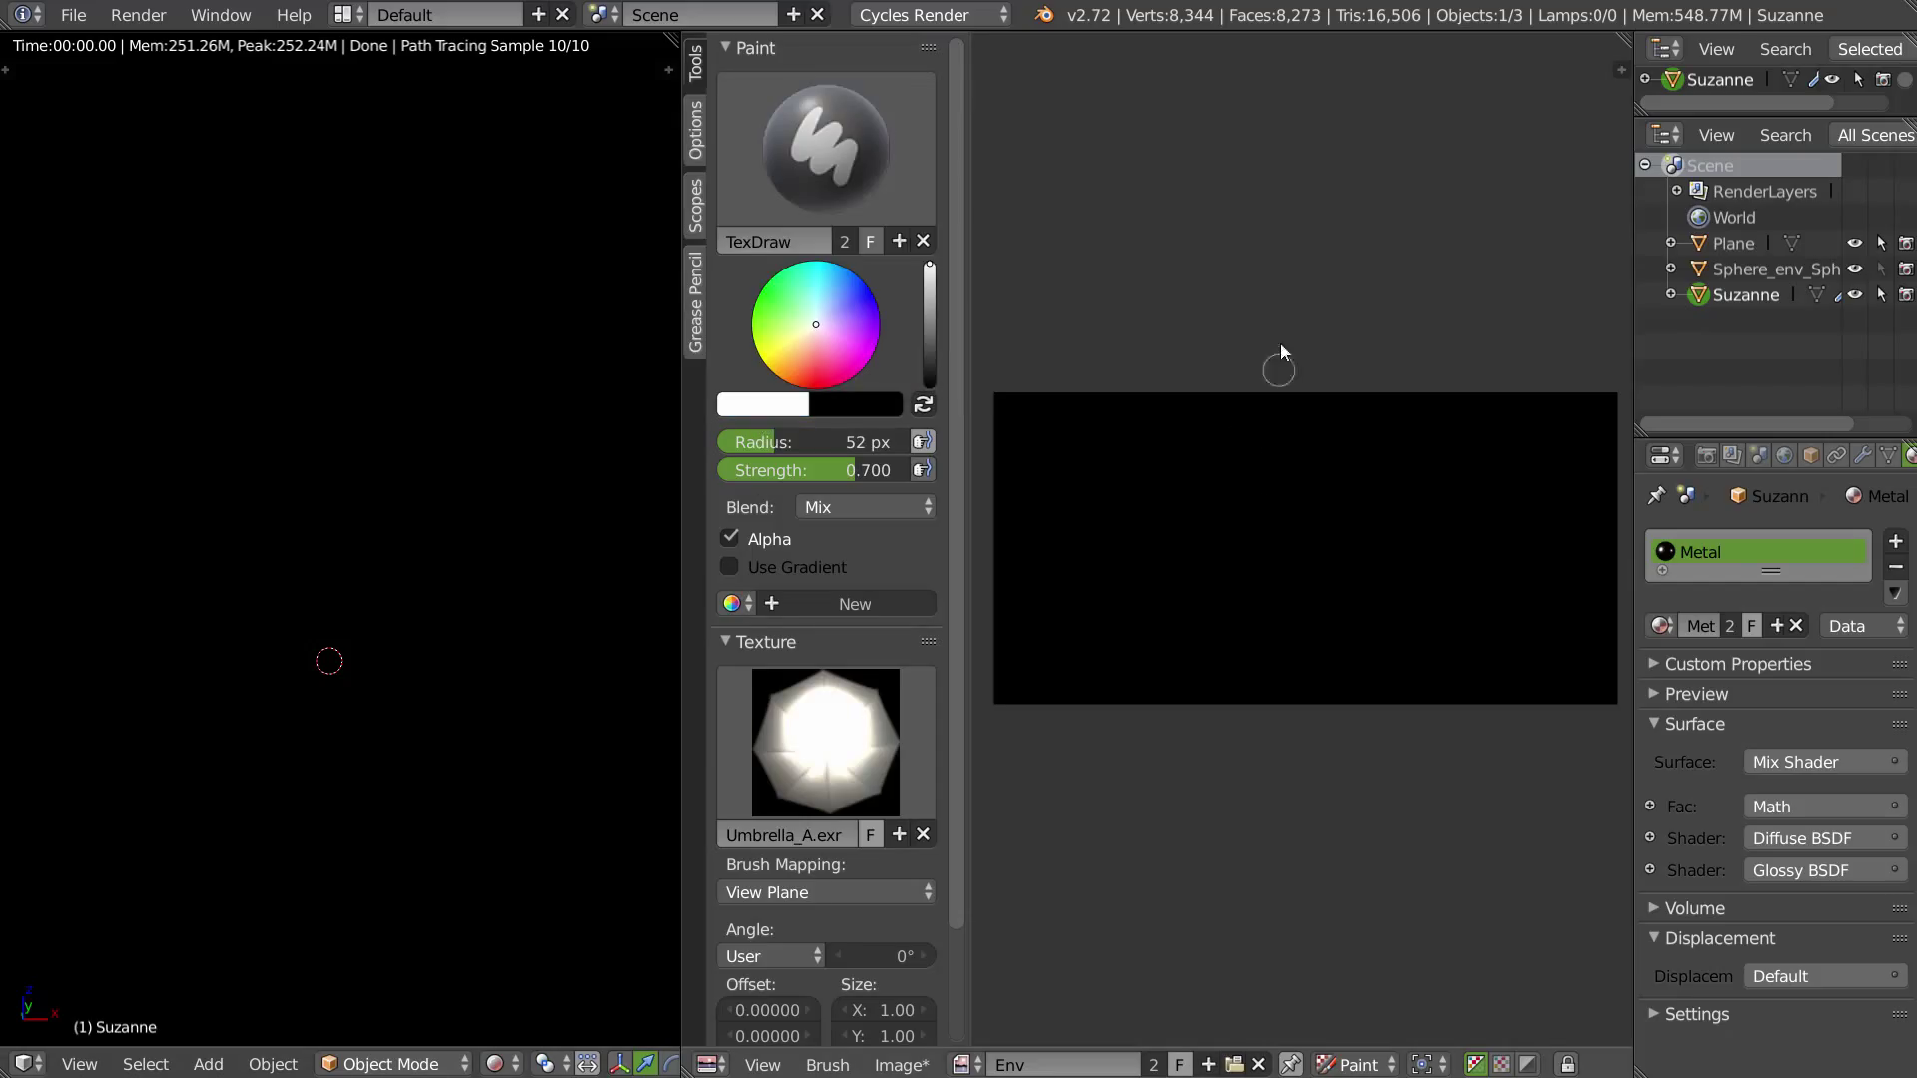
pyautogui.moveTo(1266, 510); pyautogui.dragTo(1239, 566)
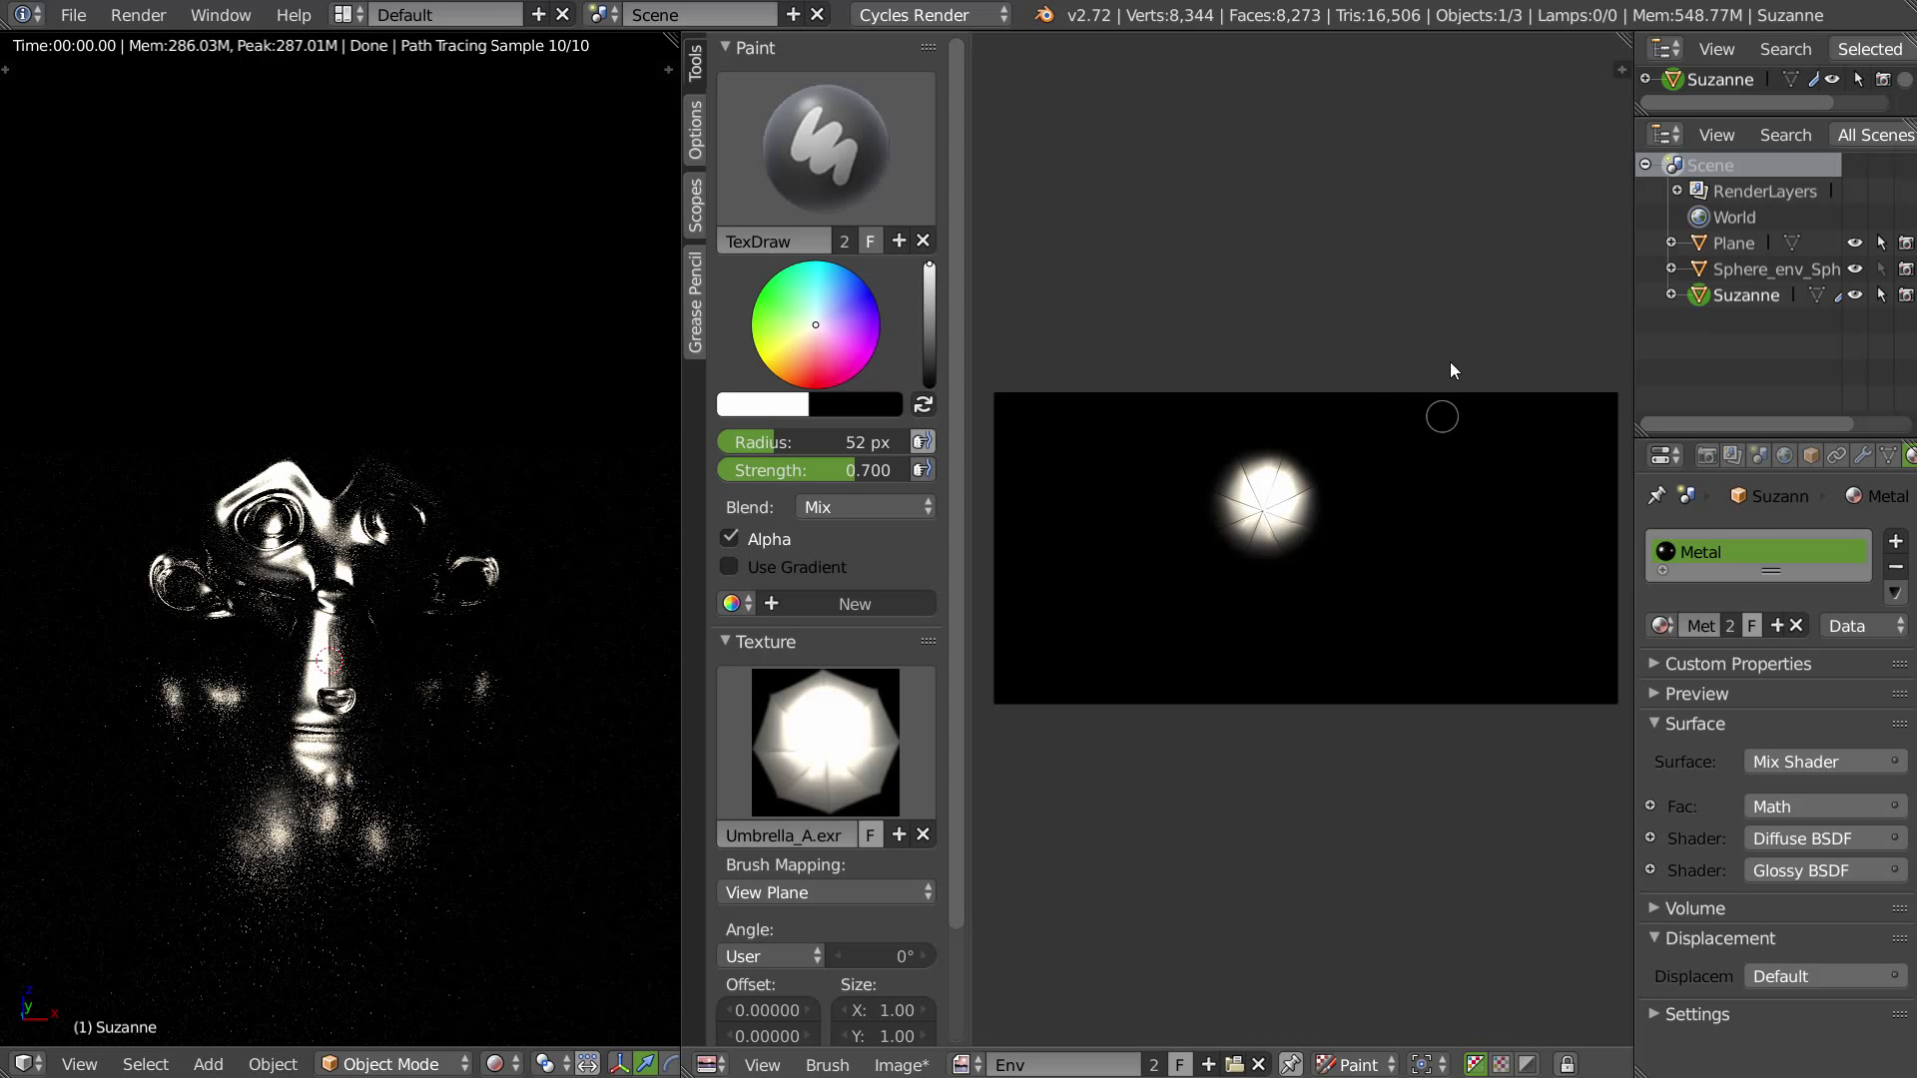
pyautogui.moveTo(996, 458); pyautogui.dragTo(1011, 587)
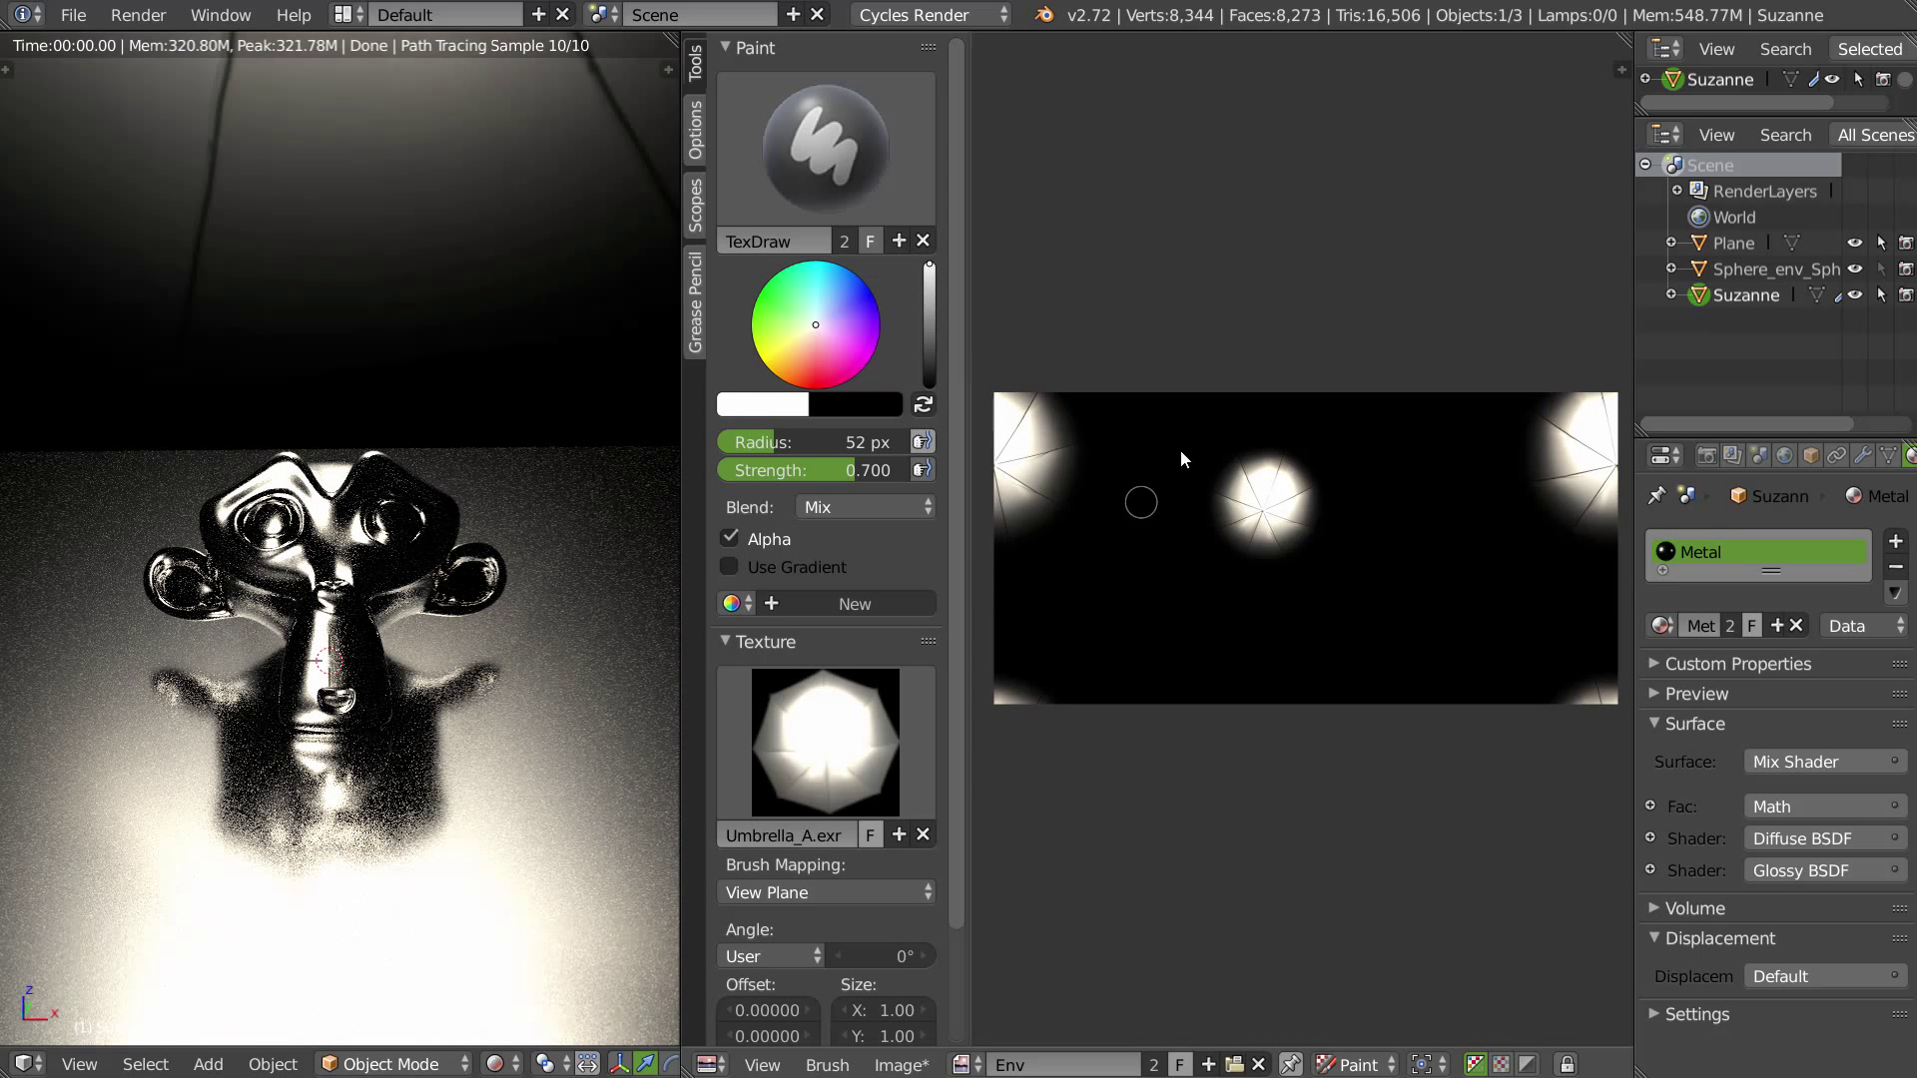
pyautogui.moveTo(1431, 489); pyautogui.dragTo(1441, 537)
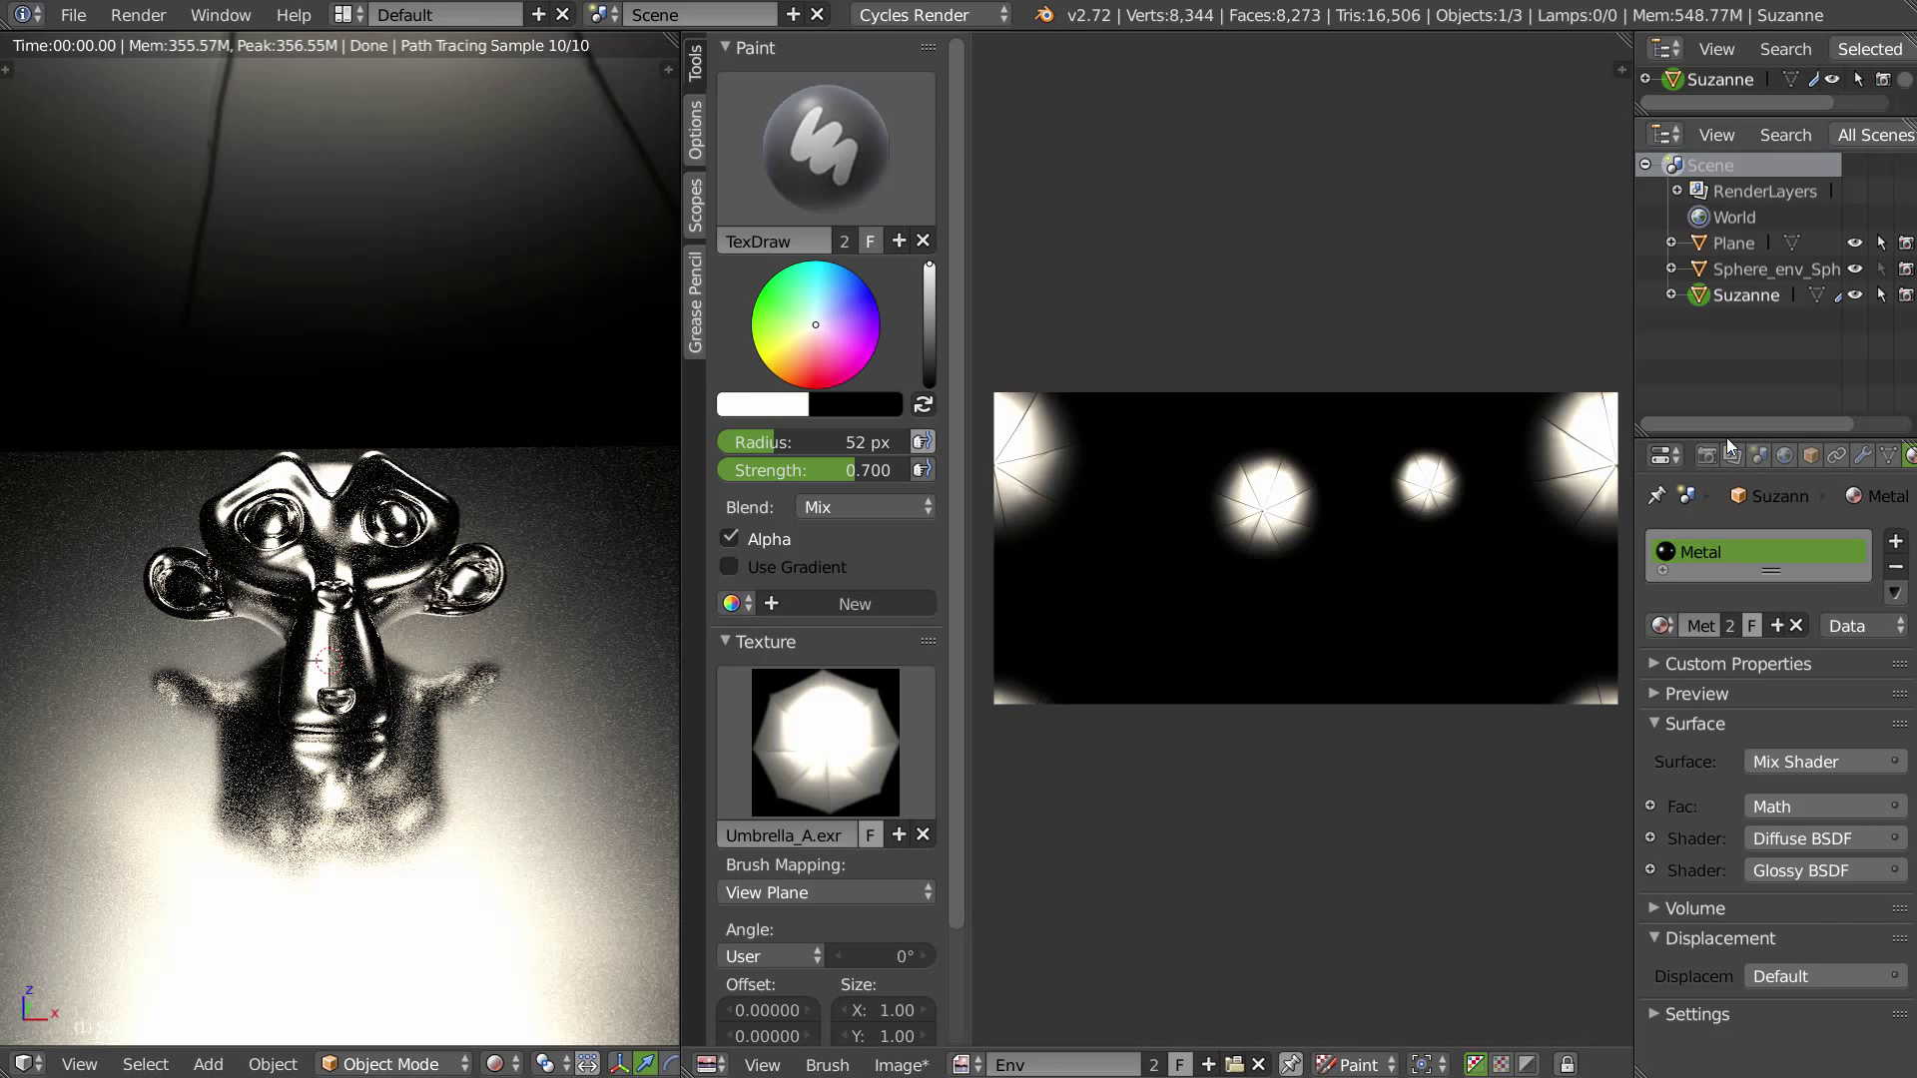
# Step: Enable the Transparent option in the render's Film settings
pyautogui.click(1707, 457)
pyautogui.scroll(-5, 1717, 971)
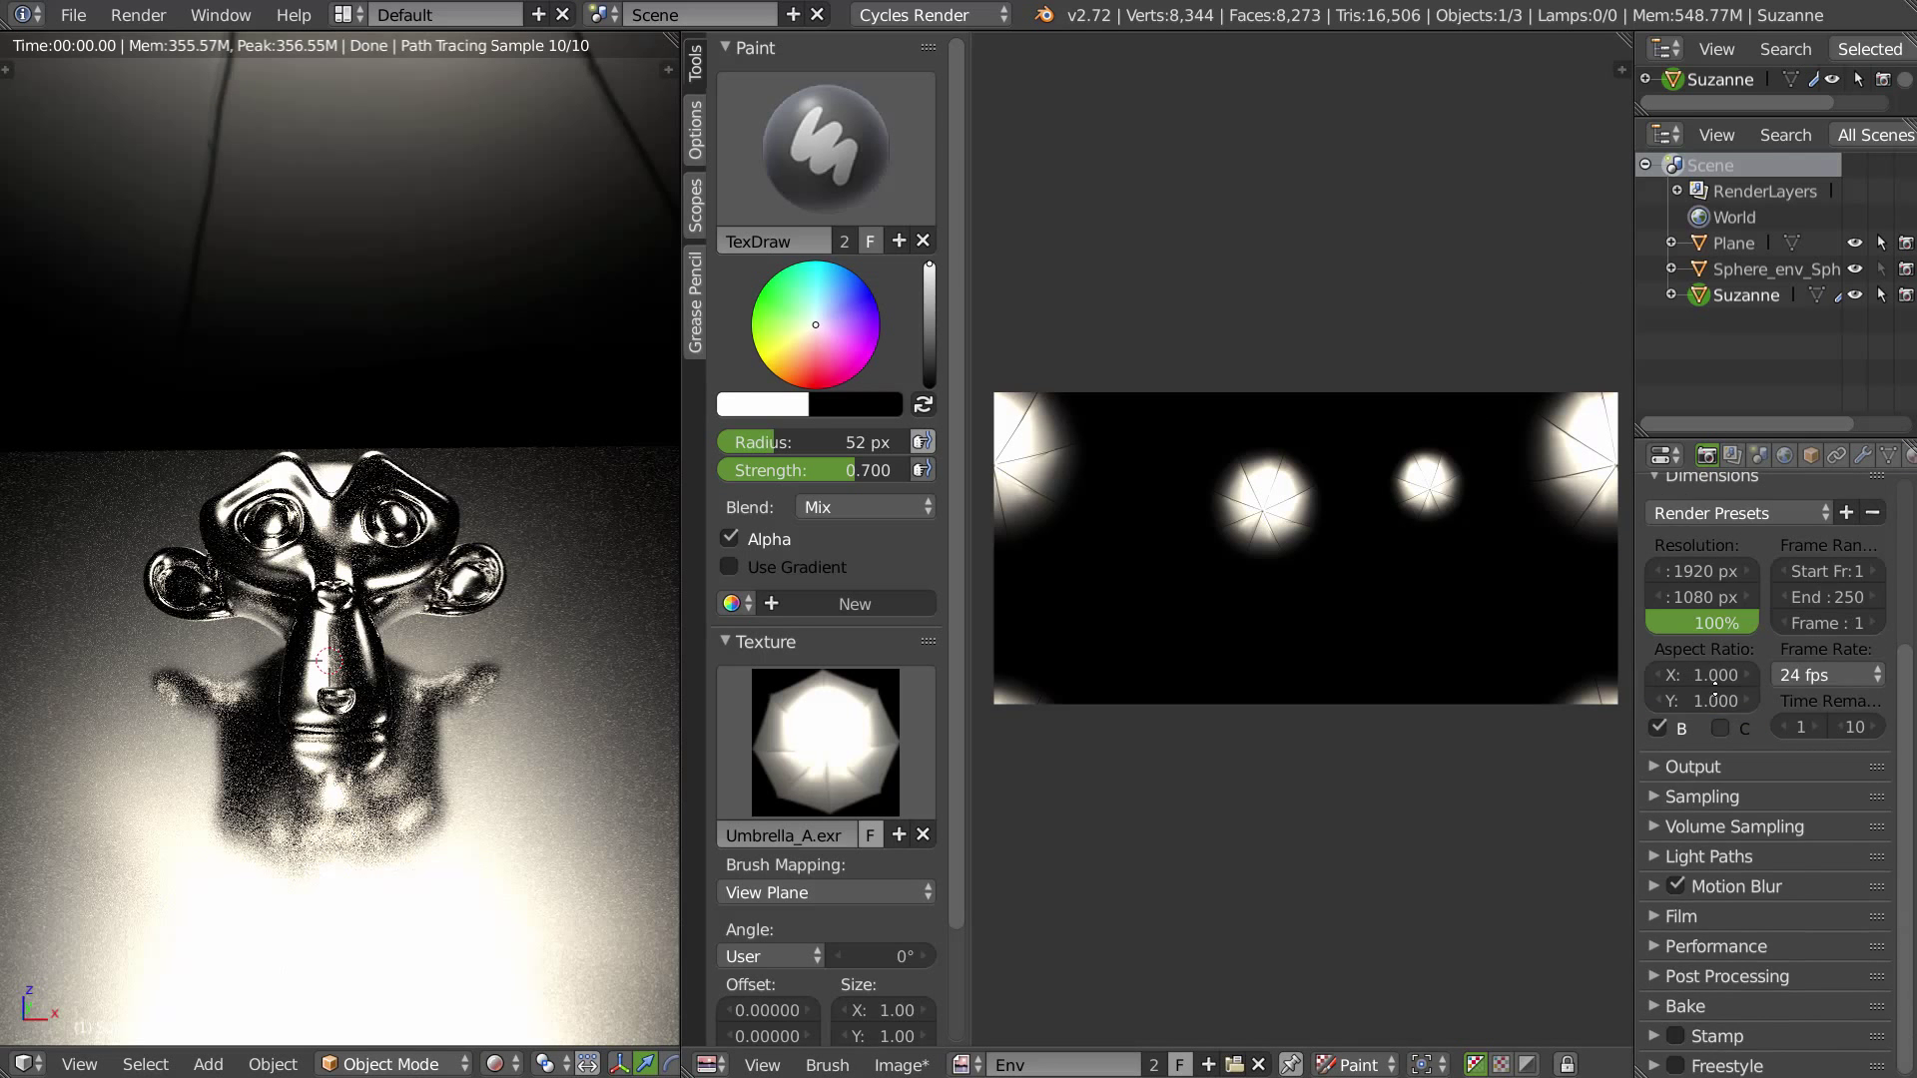
pyautogui.click(1662, 919)
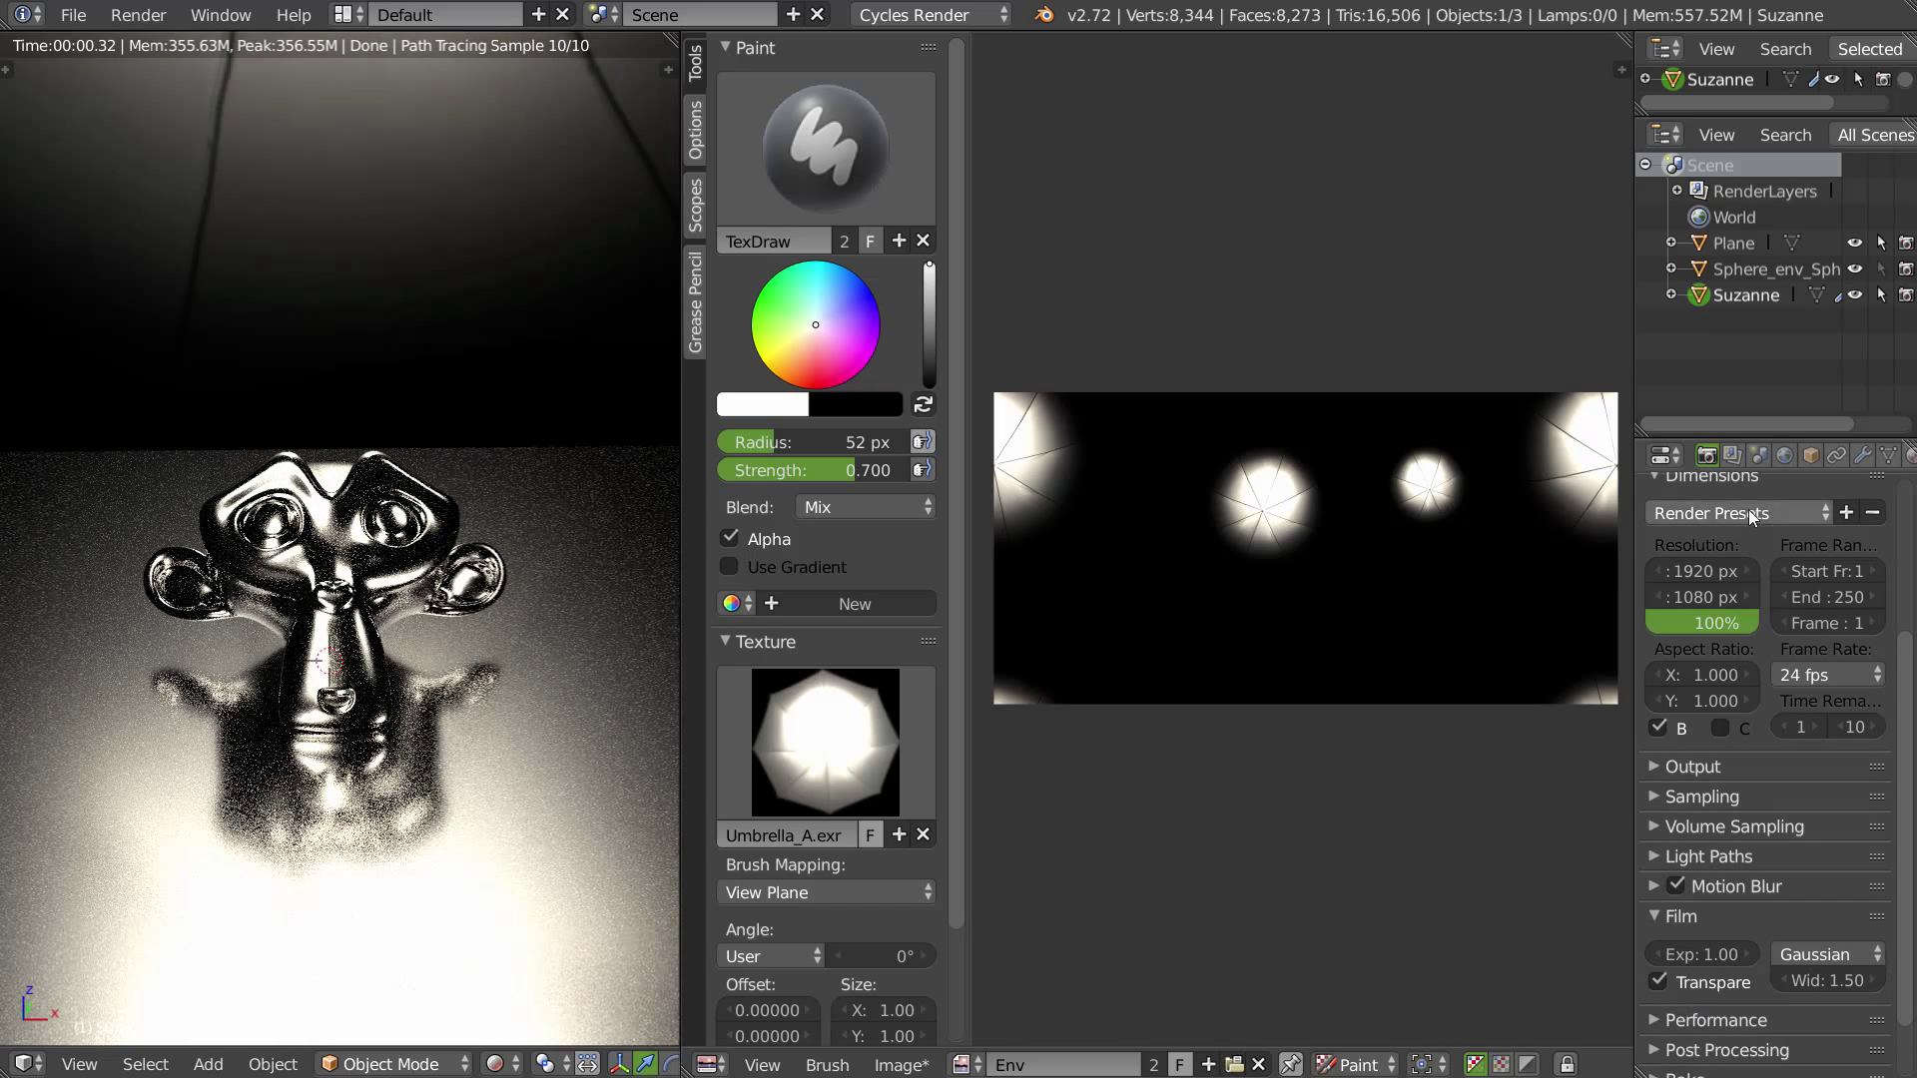
# Step: Turn off Camera ray visibility for Sphere_env_Sphere and bring the 3D view closer to the monkey
pyautogui.click(1759, 268)
pyautogui.click(1810, 455)
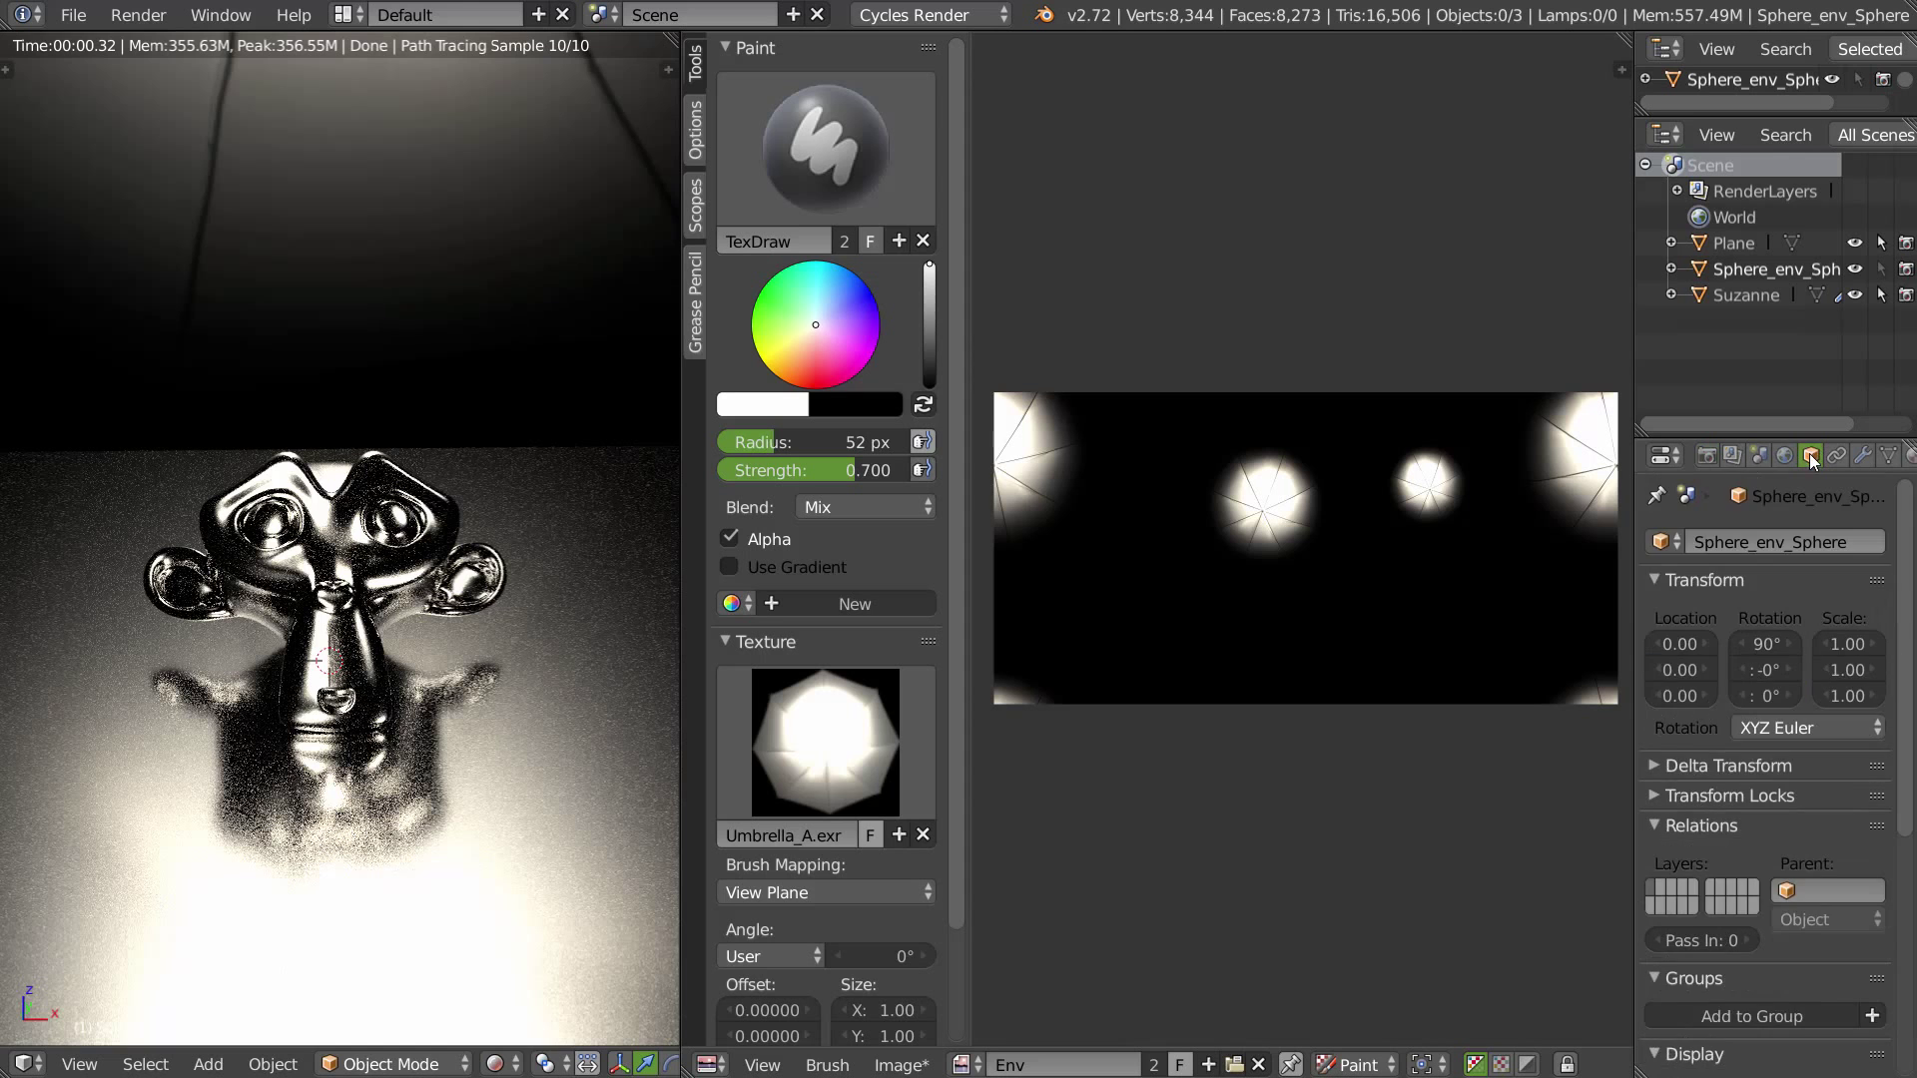
pyautogui.scroll(-8, 1760, 929)
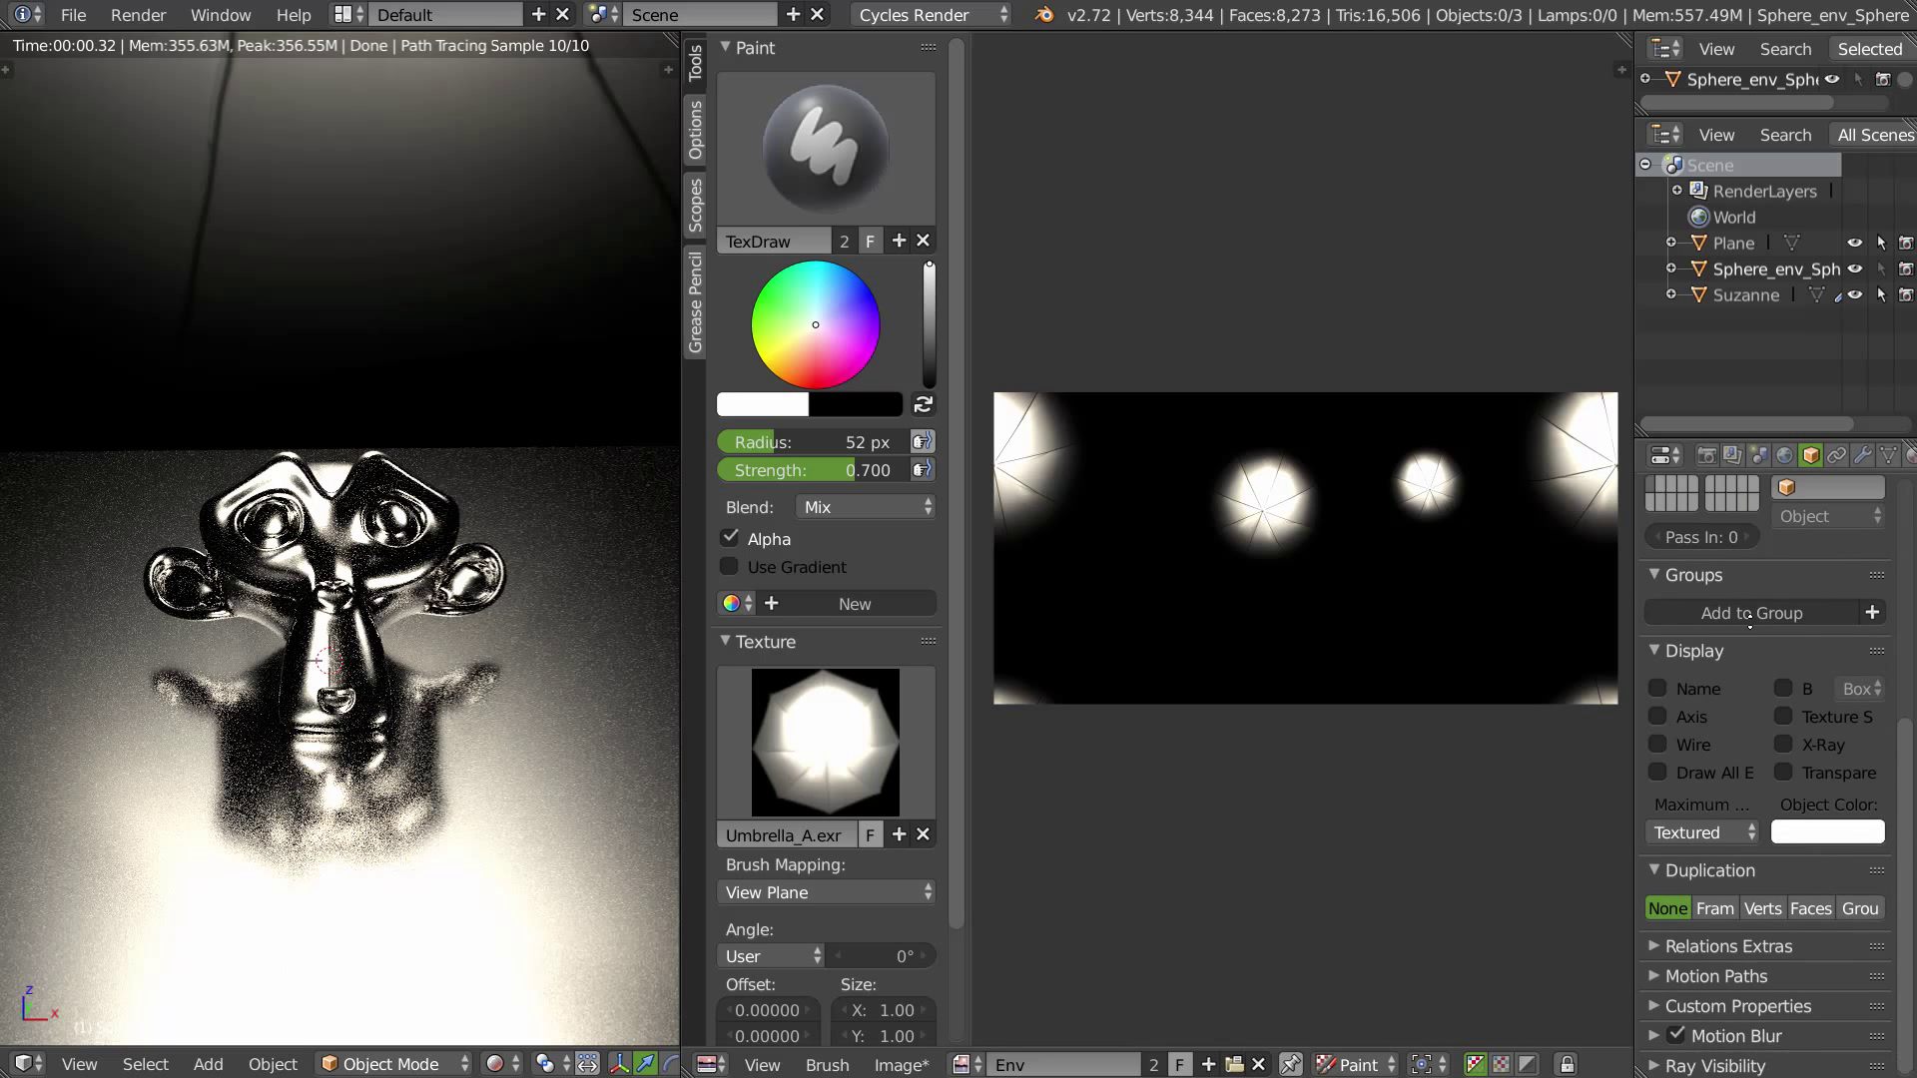
pyautogui.click(1657, 1050)
pyautogui.scroll(-2, 1706, 1034)
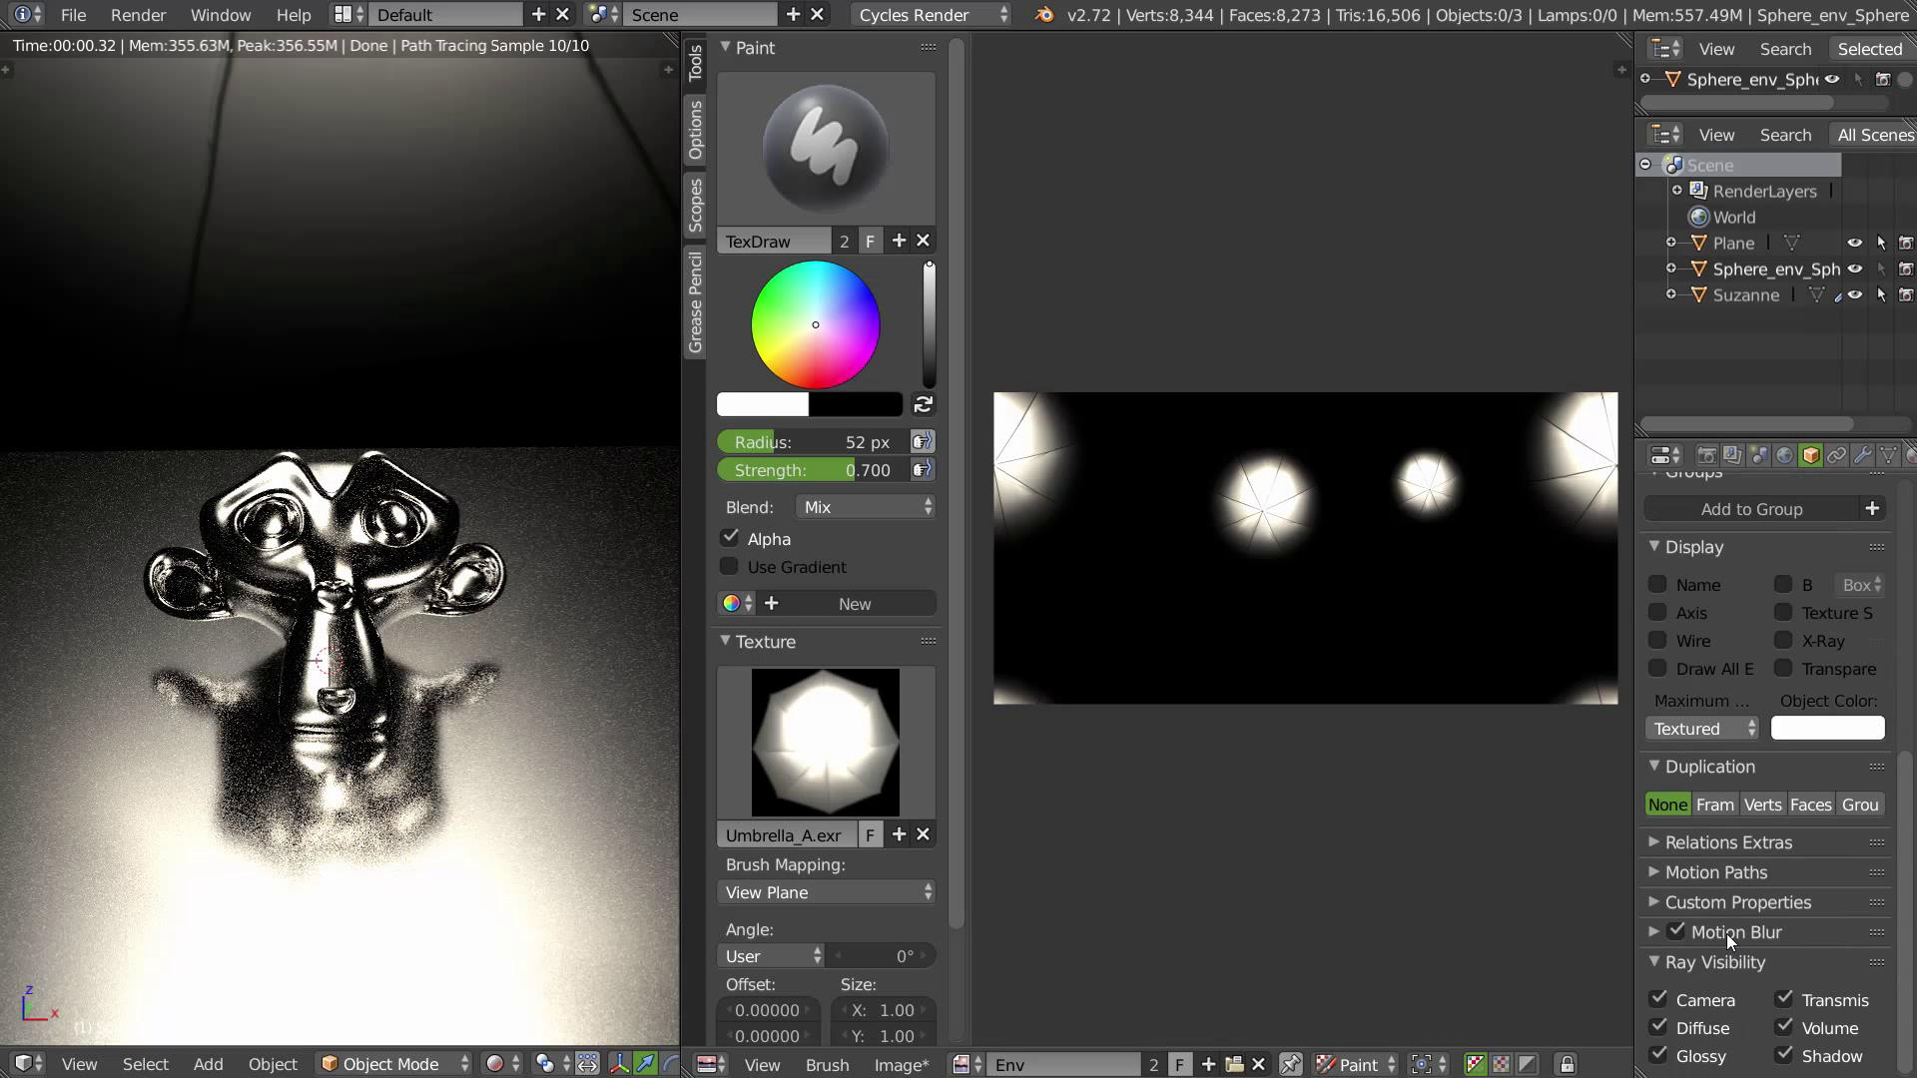
pyautogui.click(1657, 1001)
pyautogui.moveTo(446, 589); pyautogui.dragTo(412, 611, button='middle')
pyautogui.scroll(1, 439, 597)
pyautogui.scroll(3, 430, 604)
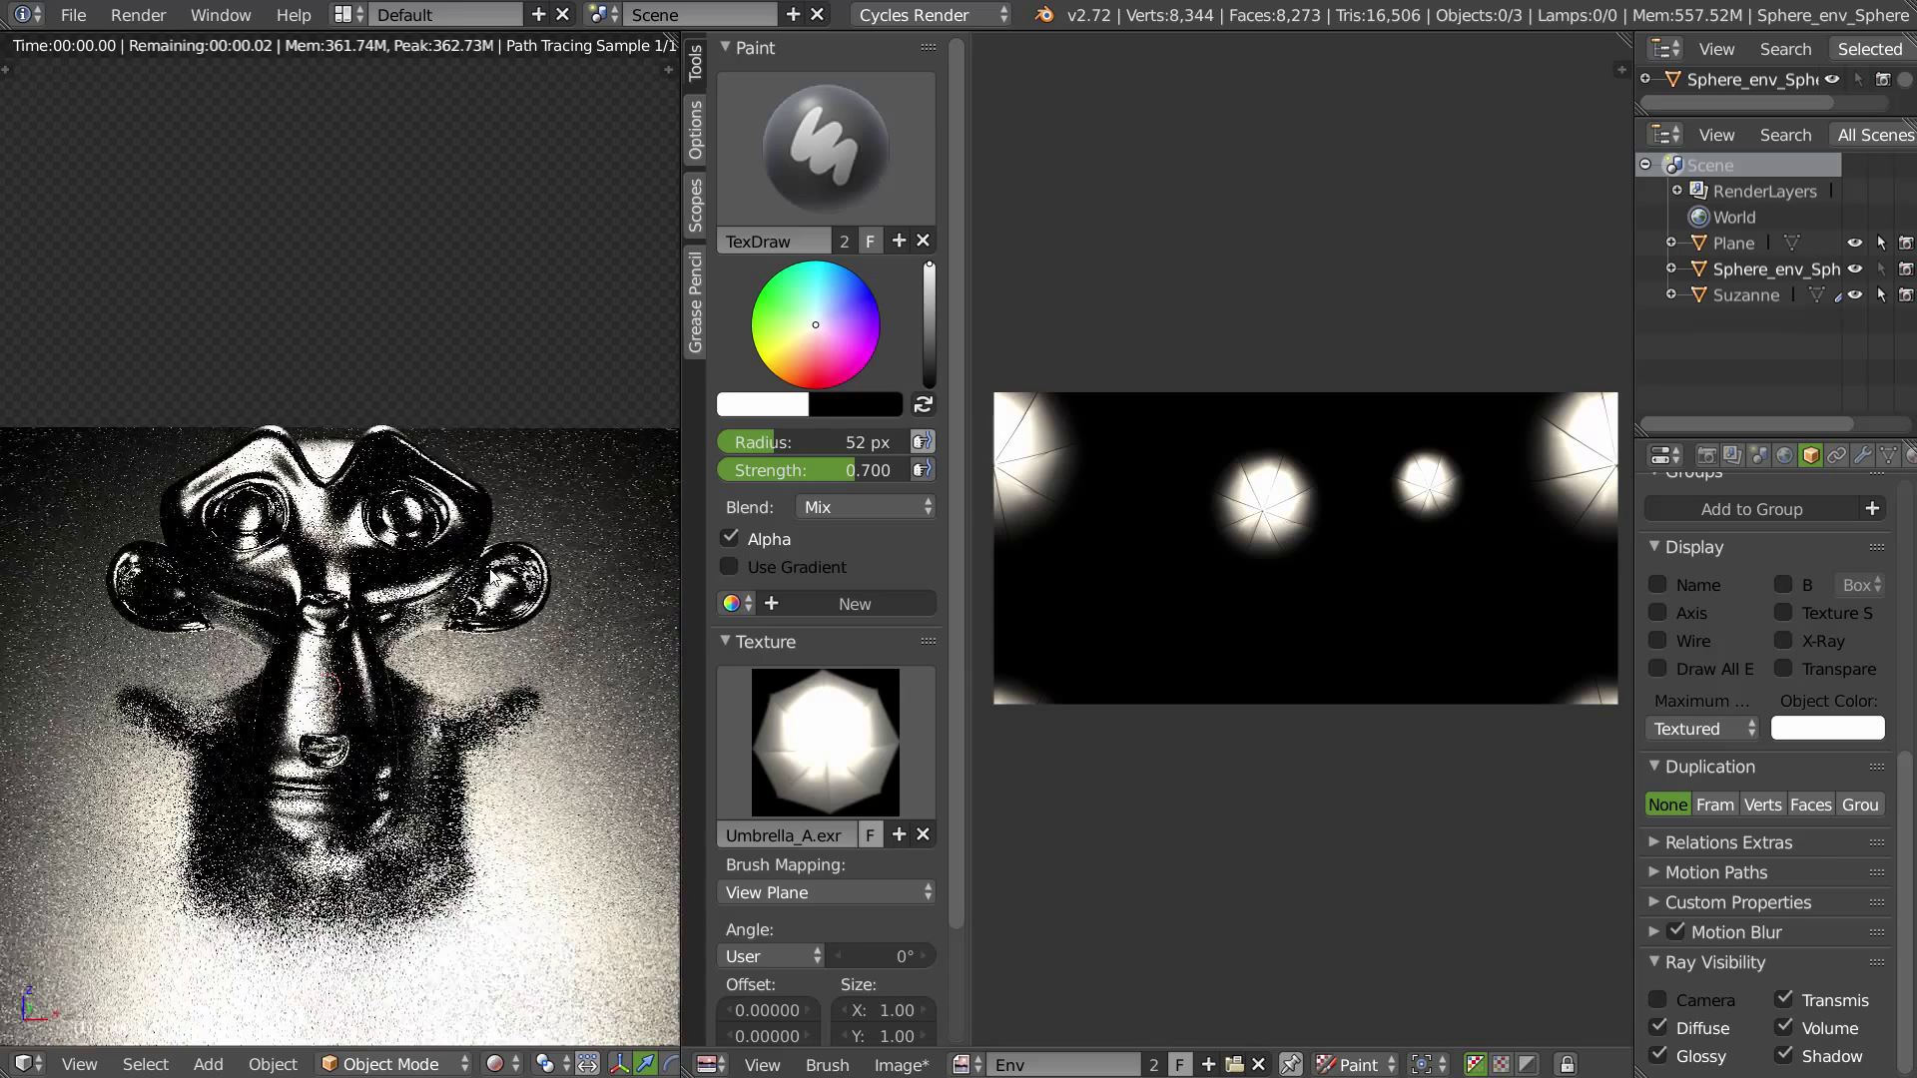
# Step: Choose the camera_flash texture for the brush and stamp a flash light just left of the small umbrella light, undoing a first trial
pyautogui.click(825, 741)
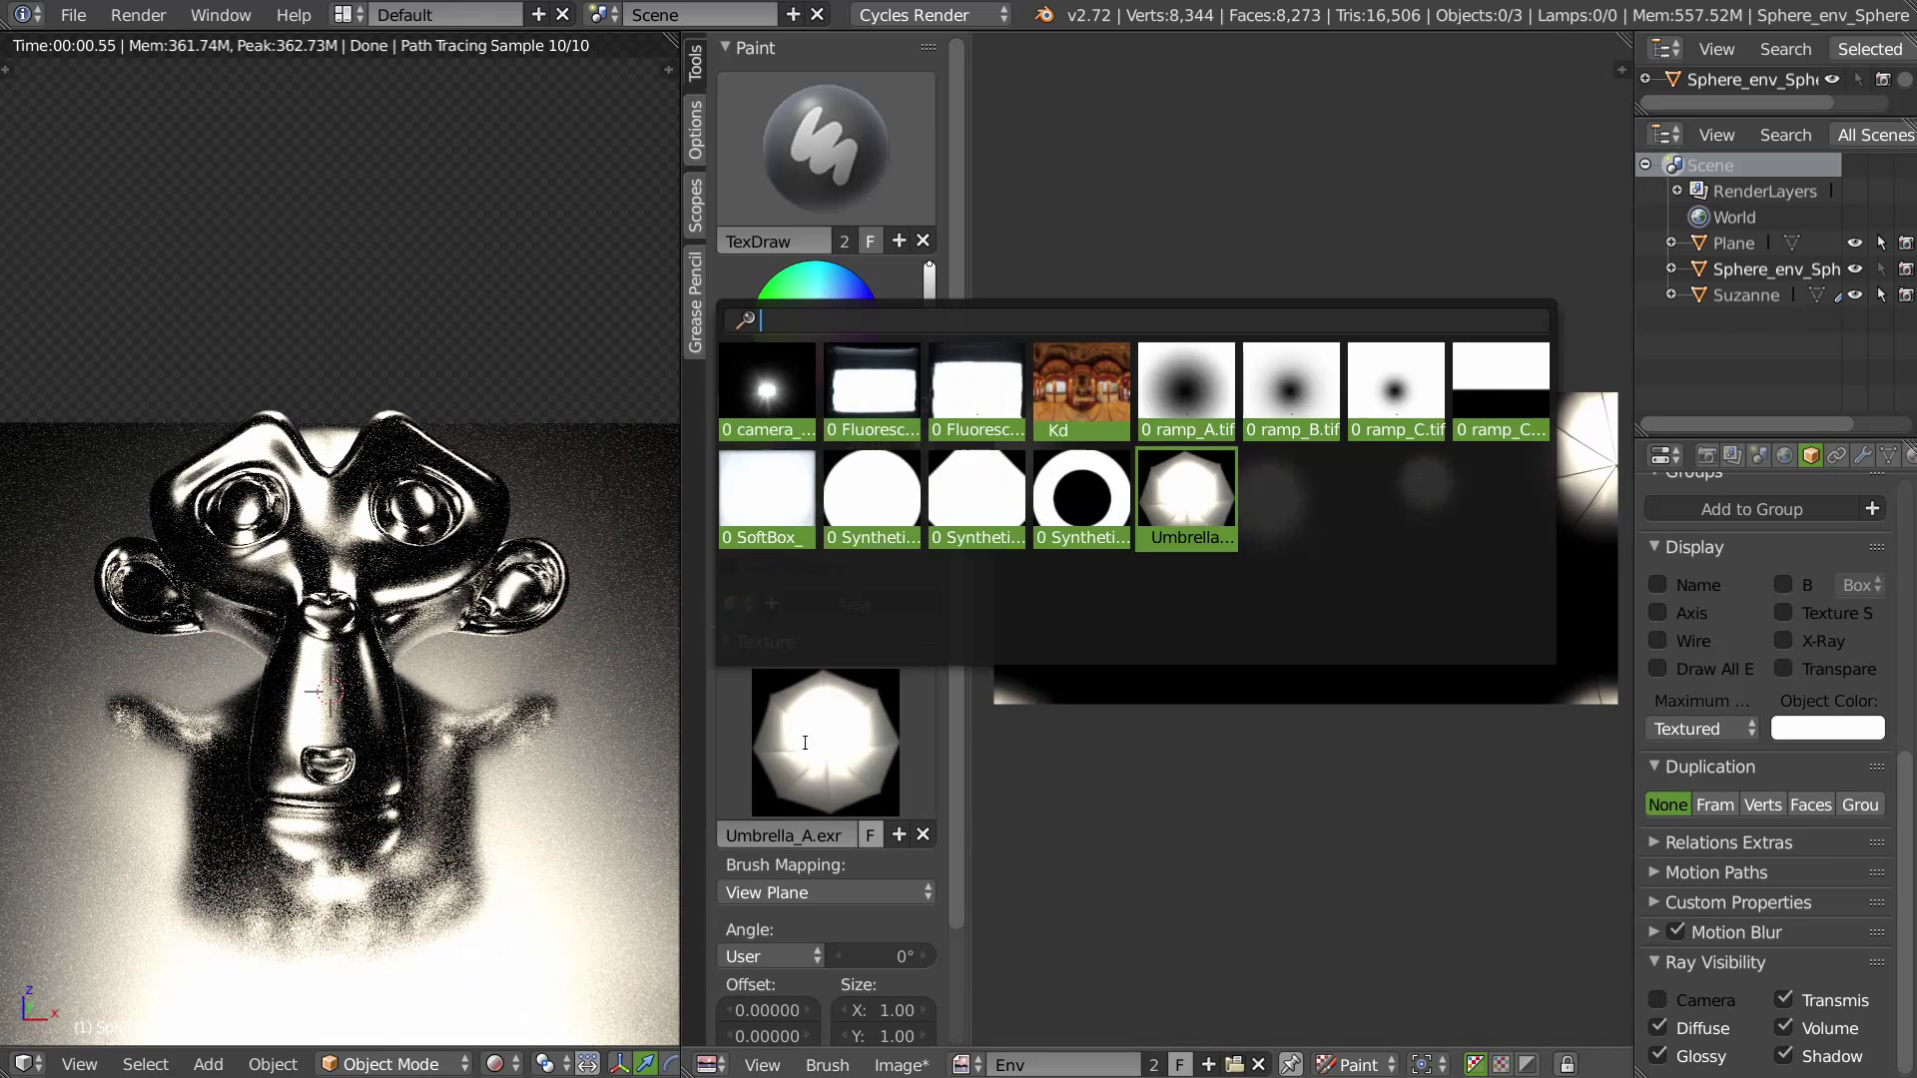
pyautogui.click(765, 400)
pyautogui.moveTo(1327, 462); pyautogui.dragTo(1248, 607)
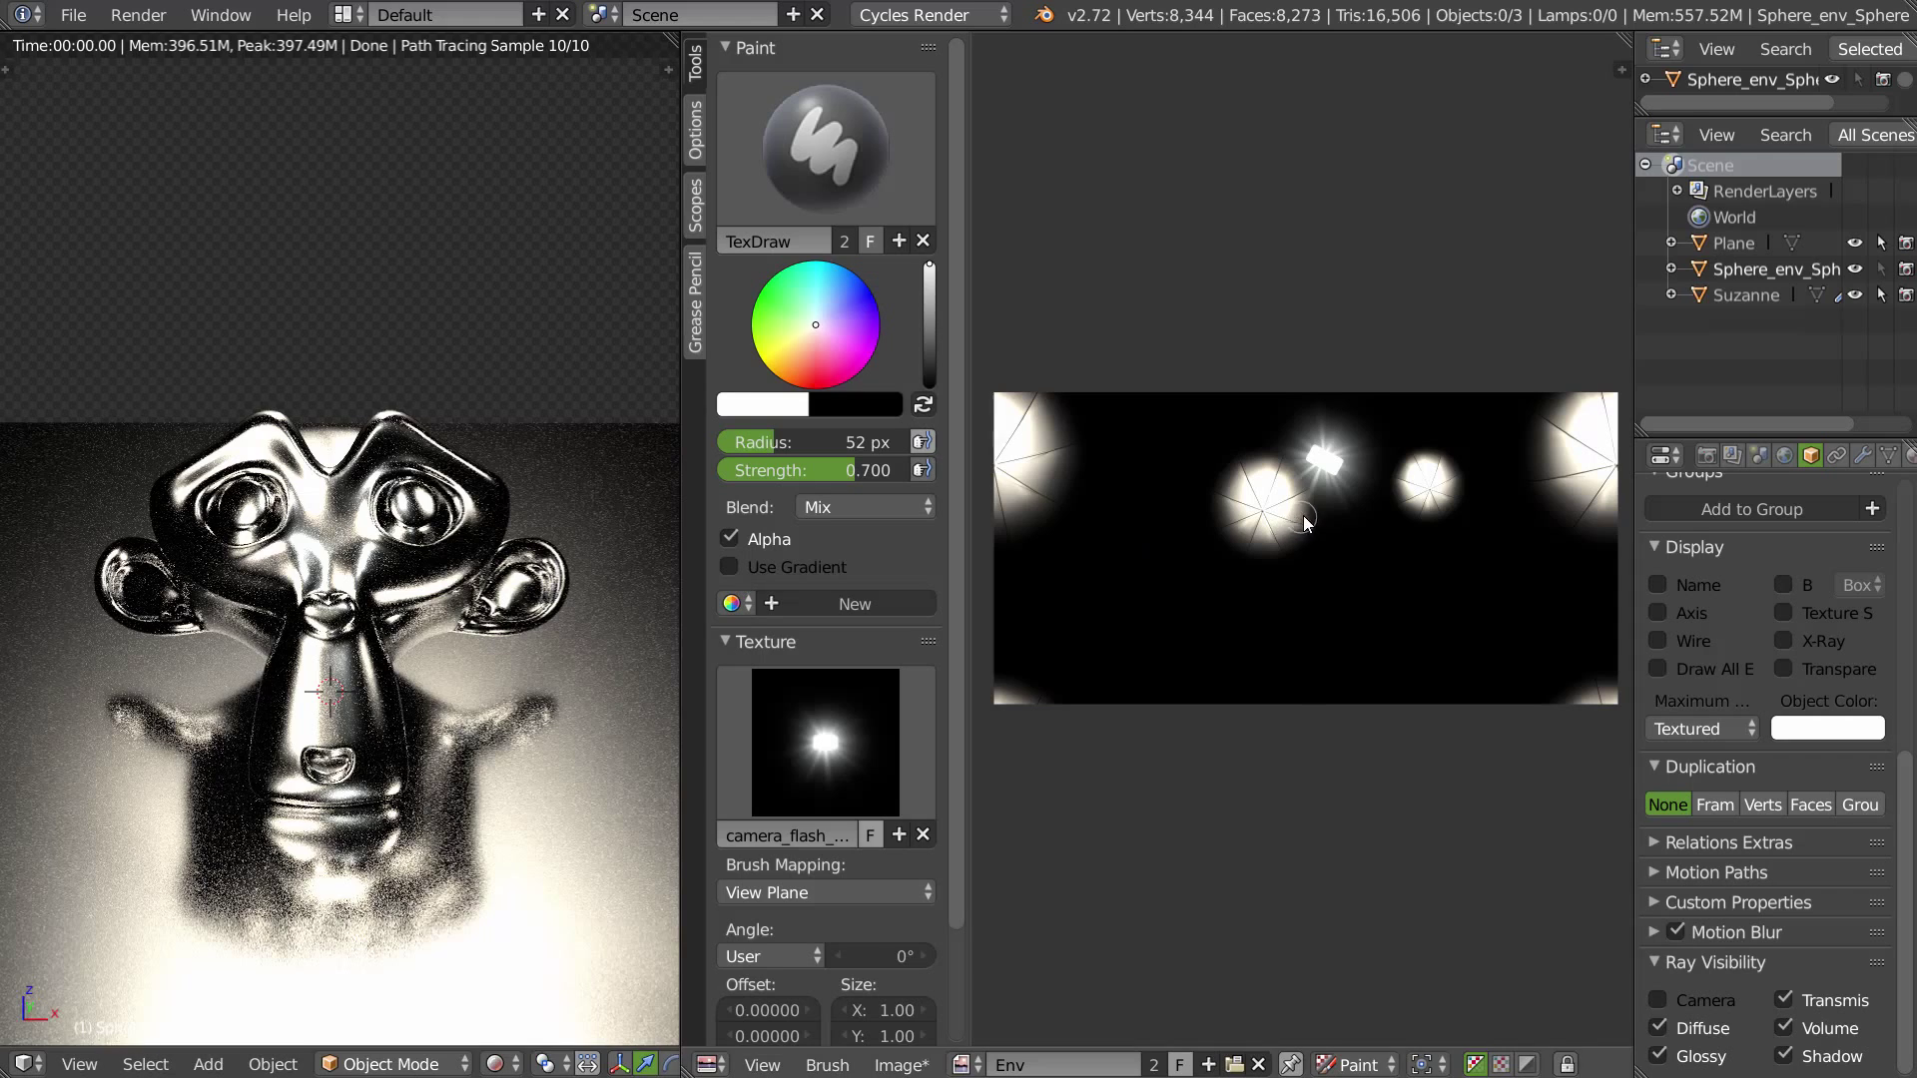
pyautogui.hotkey('ctrl', 'z')
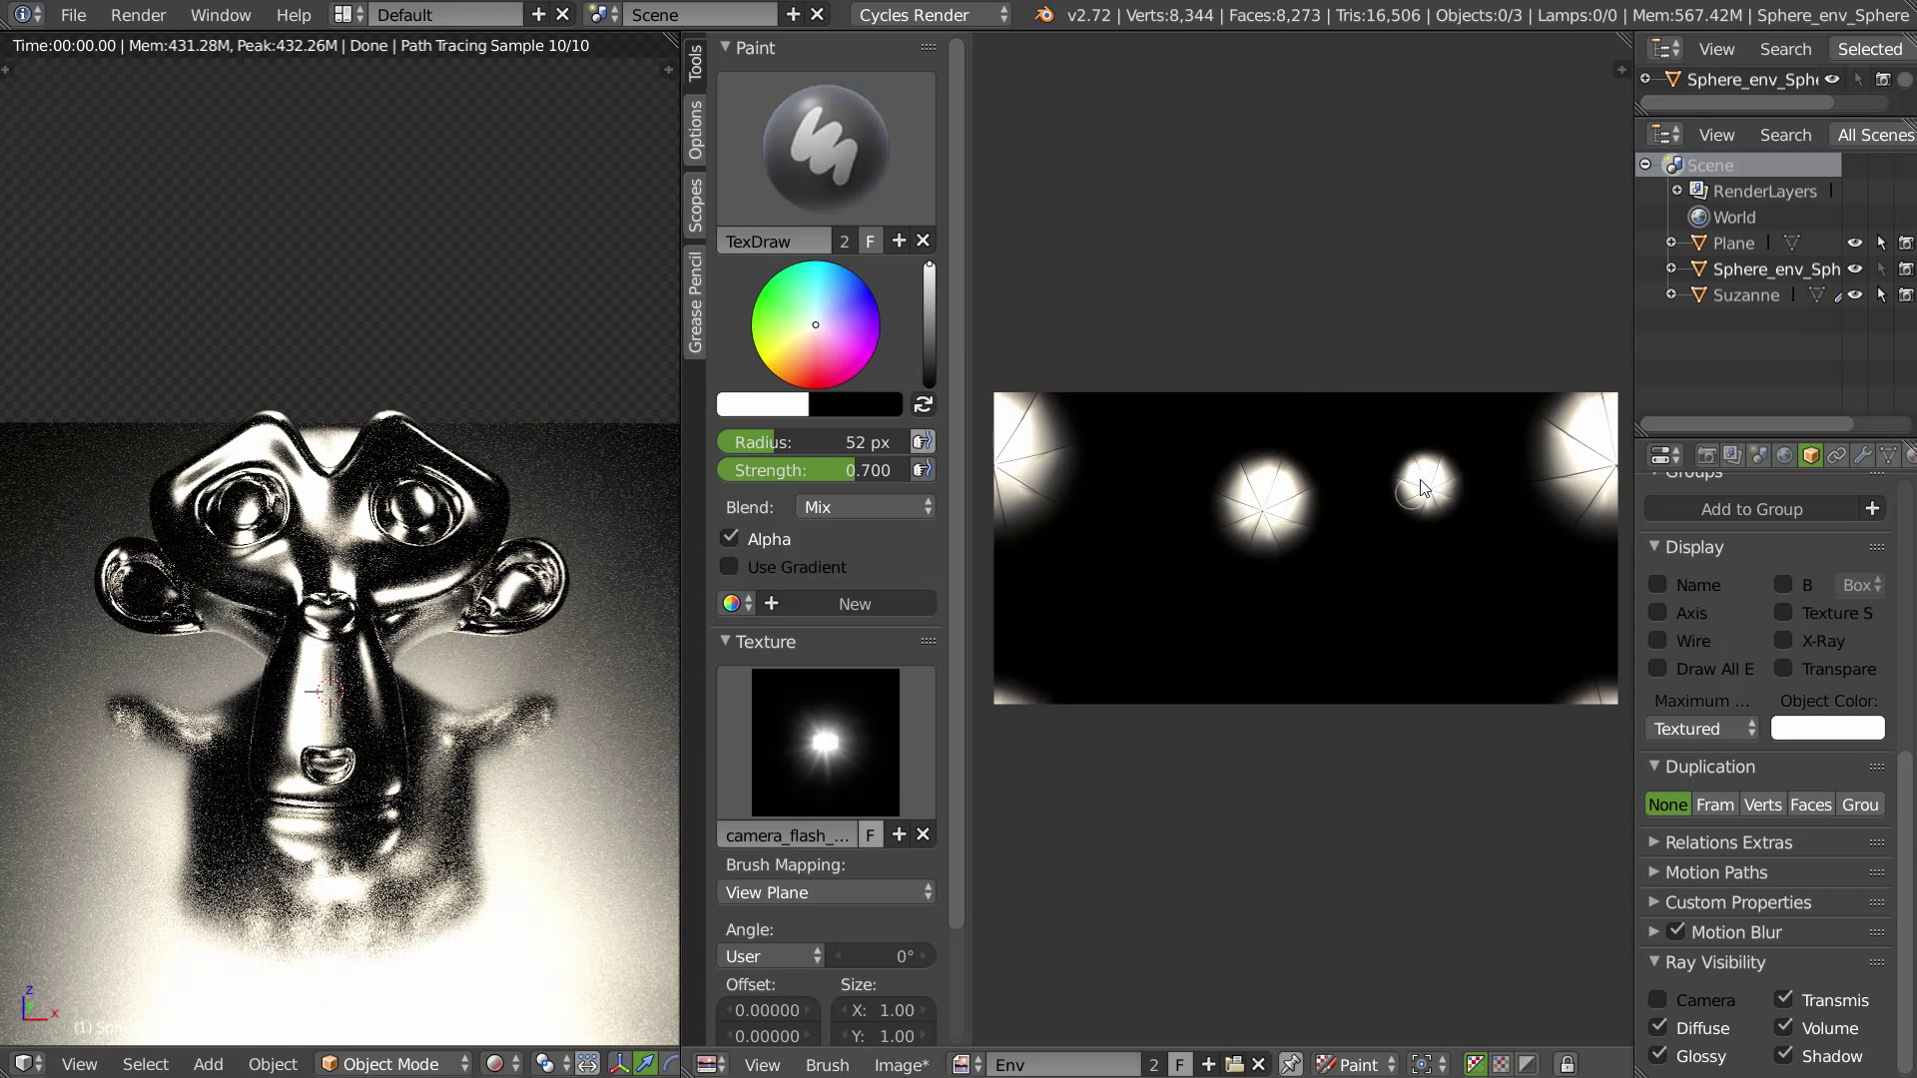
pyautogui.moveTo(1387, 464); pyautogui.dragTo(1366, 519)
pyautogui.moveTo(1336, 584); pyautogui.dragTo(1334, 577)
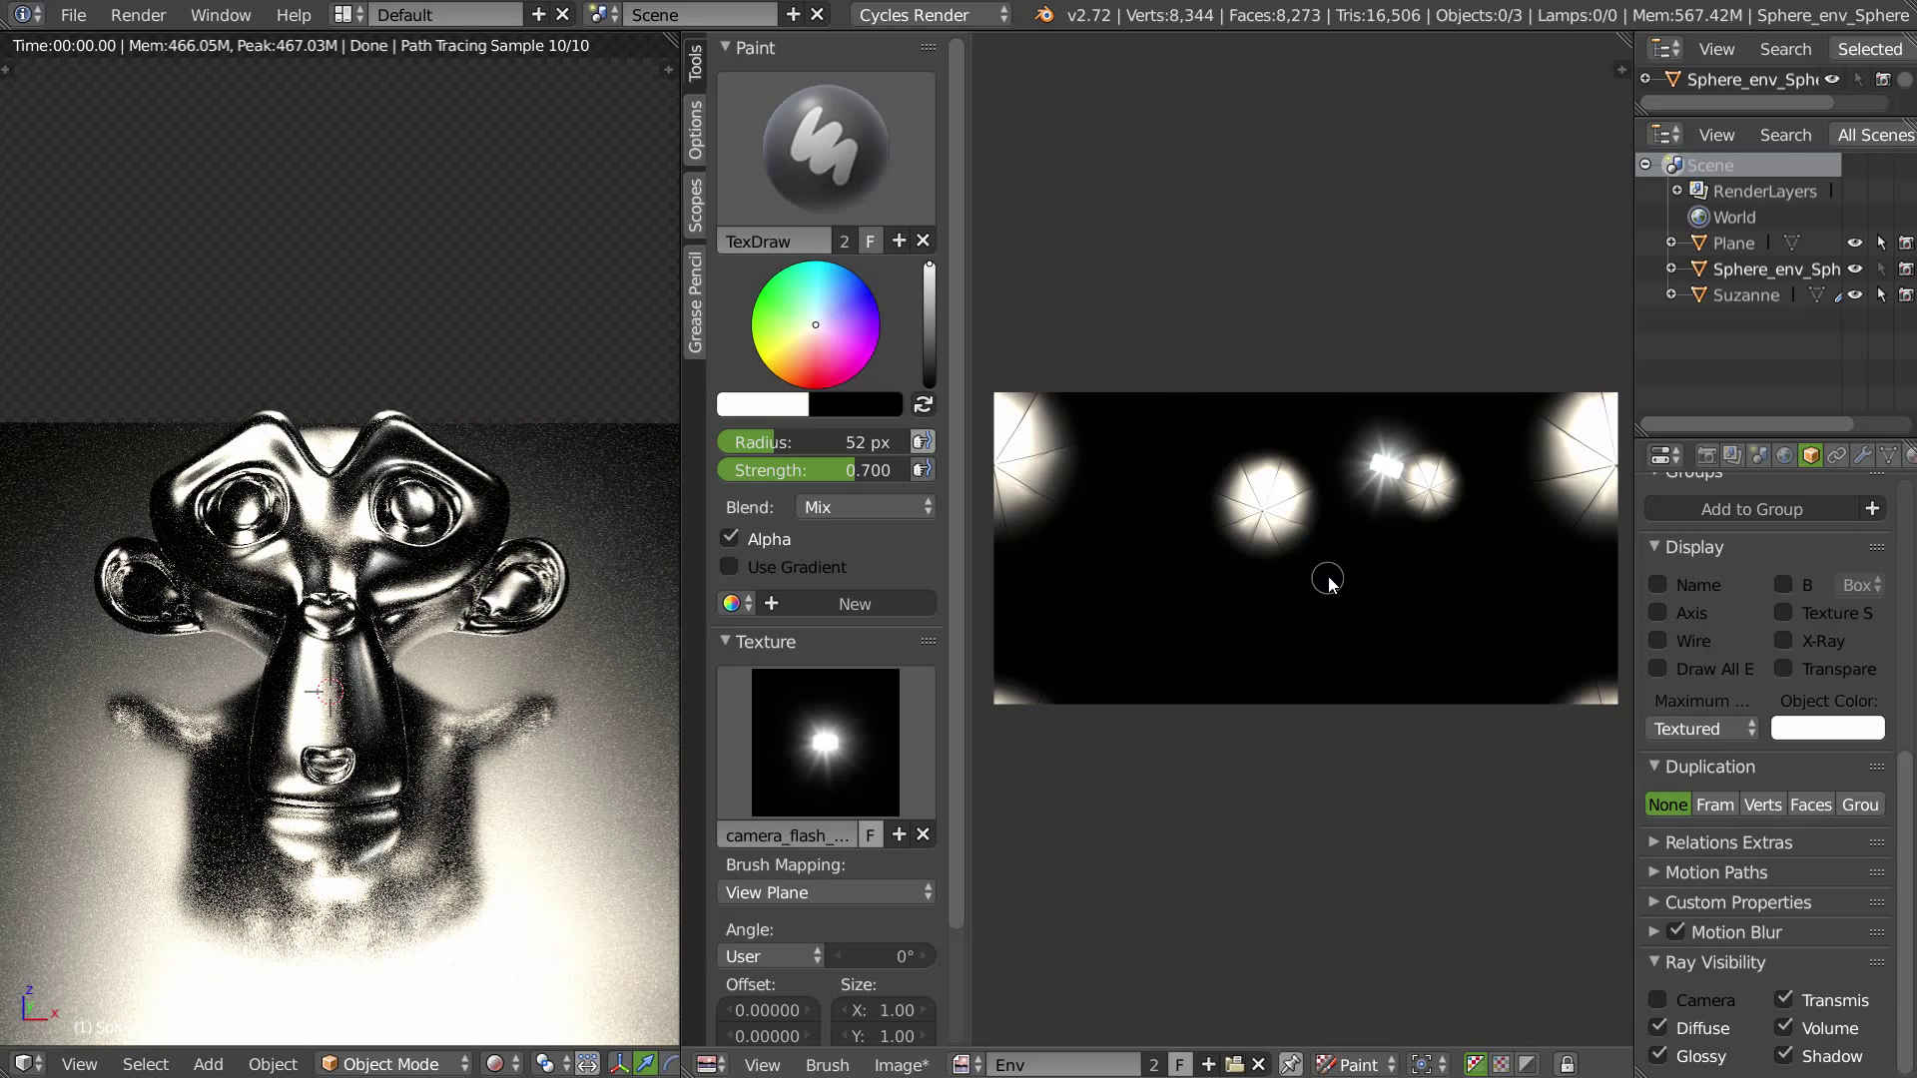
# Step: Set the brush blend to Add and stamp flash lights over the central umbrella, beside both edge umbrellas, below the small umbrella, and along the top
pyautogui.click(858, 505)
pyautogui.click(835, 437)
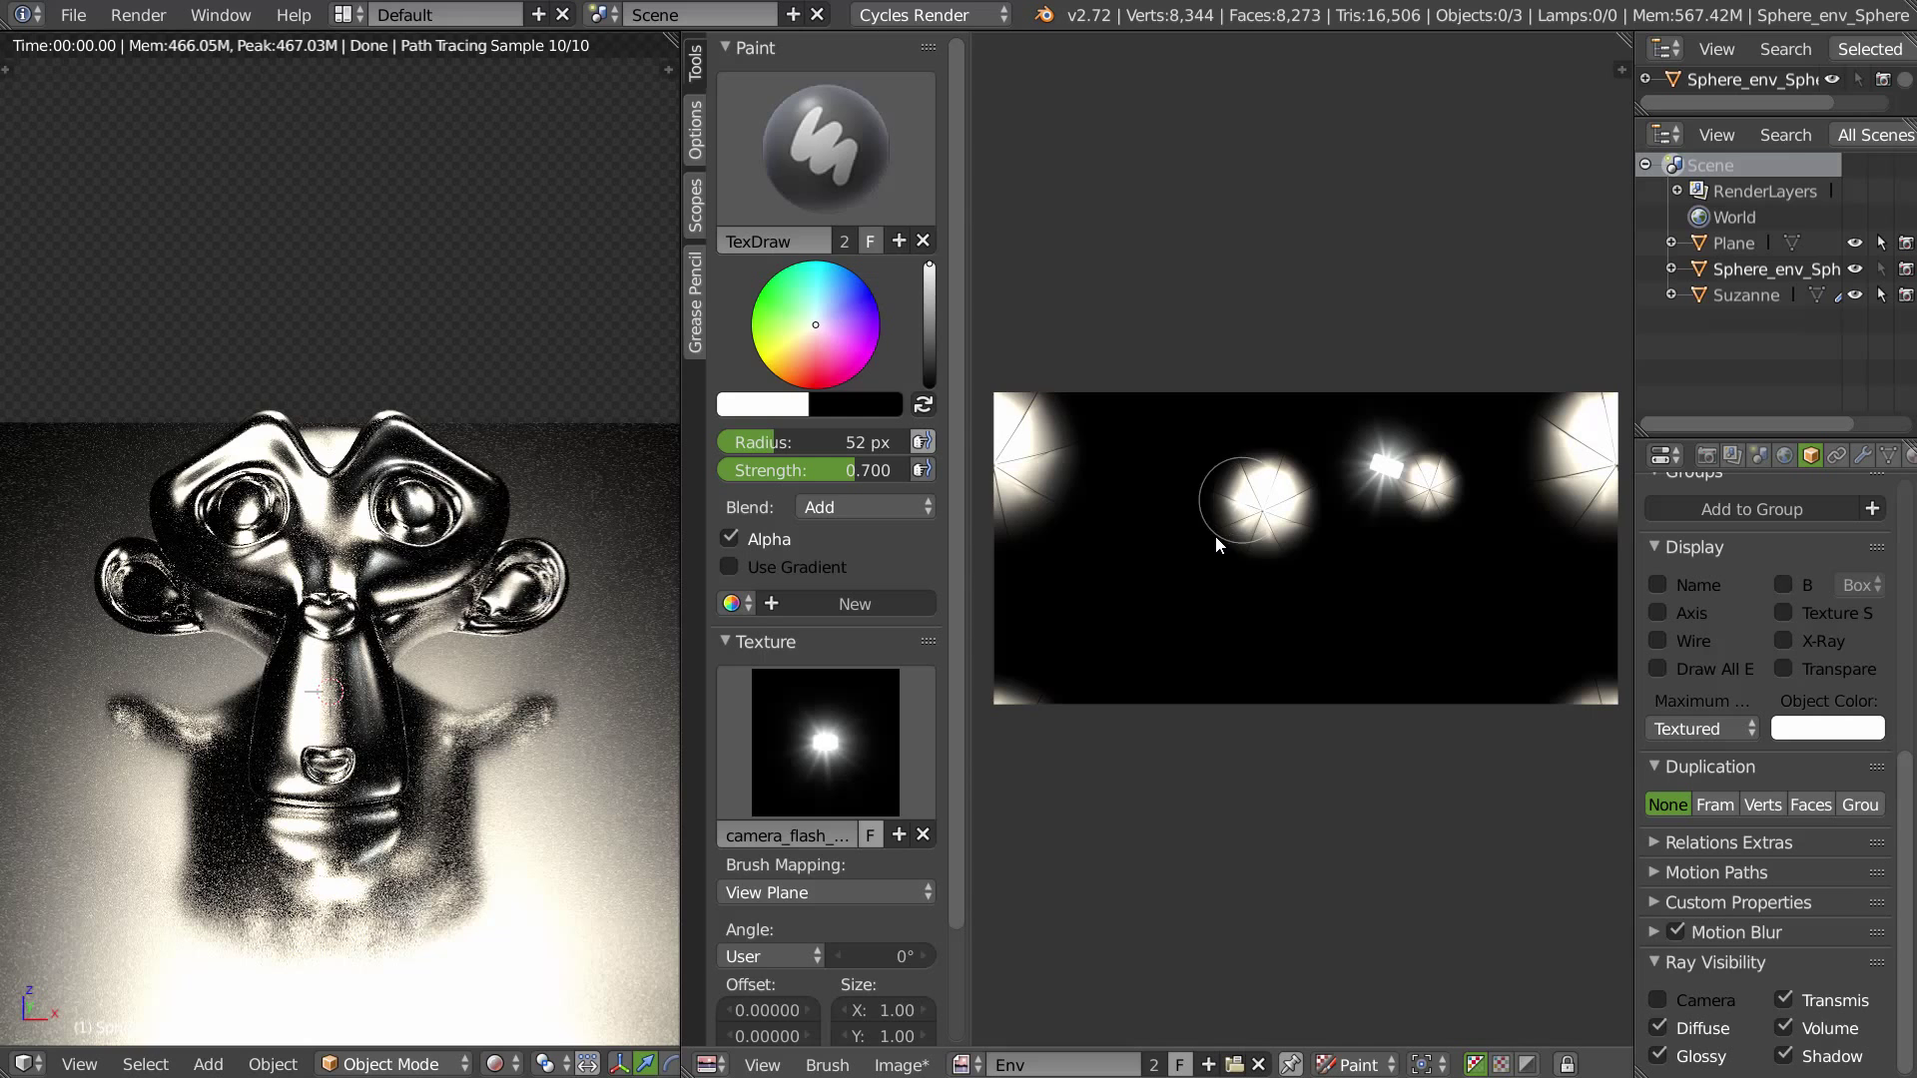
pyautogui.moveTo(1196, 567); pyautogui.dragTo(1196, 567)
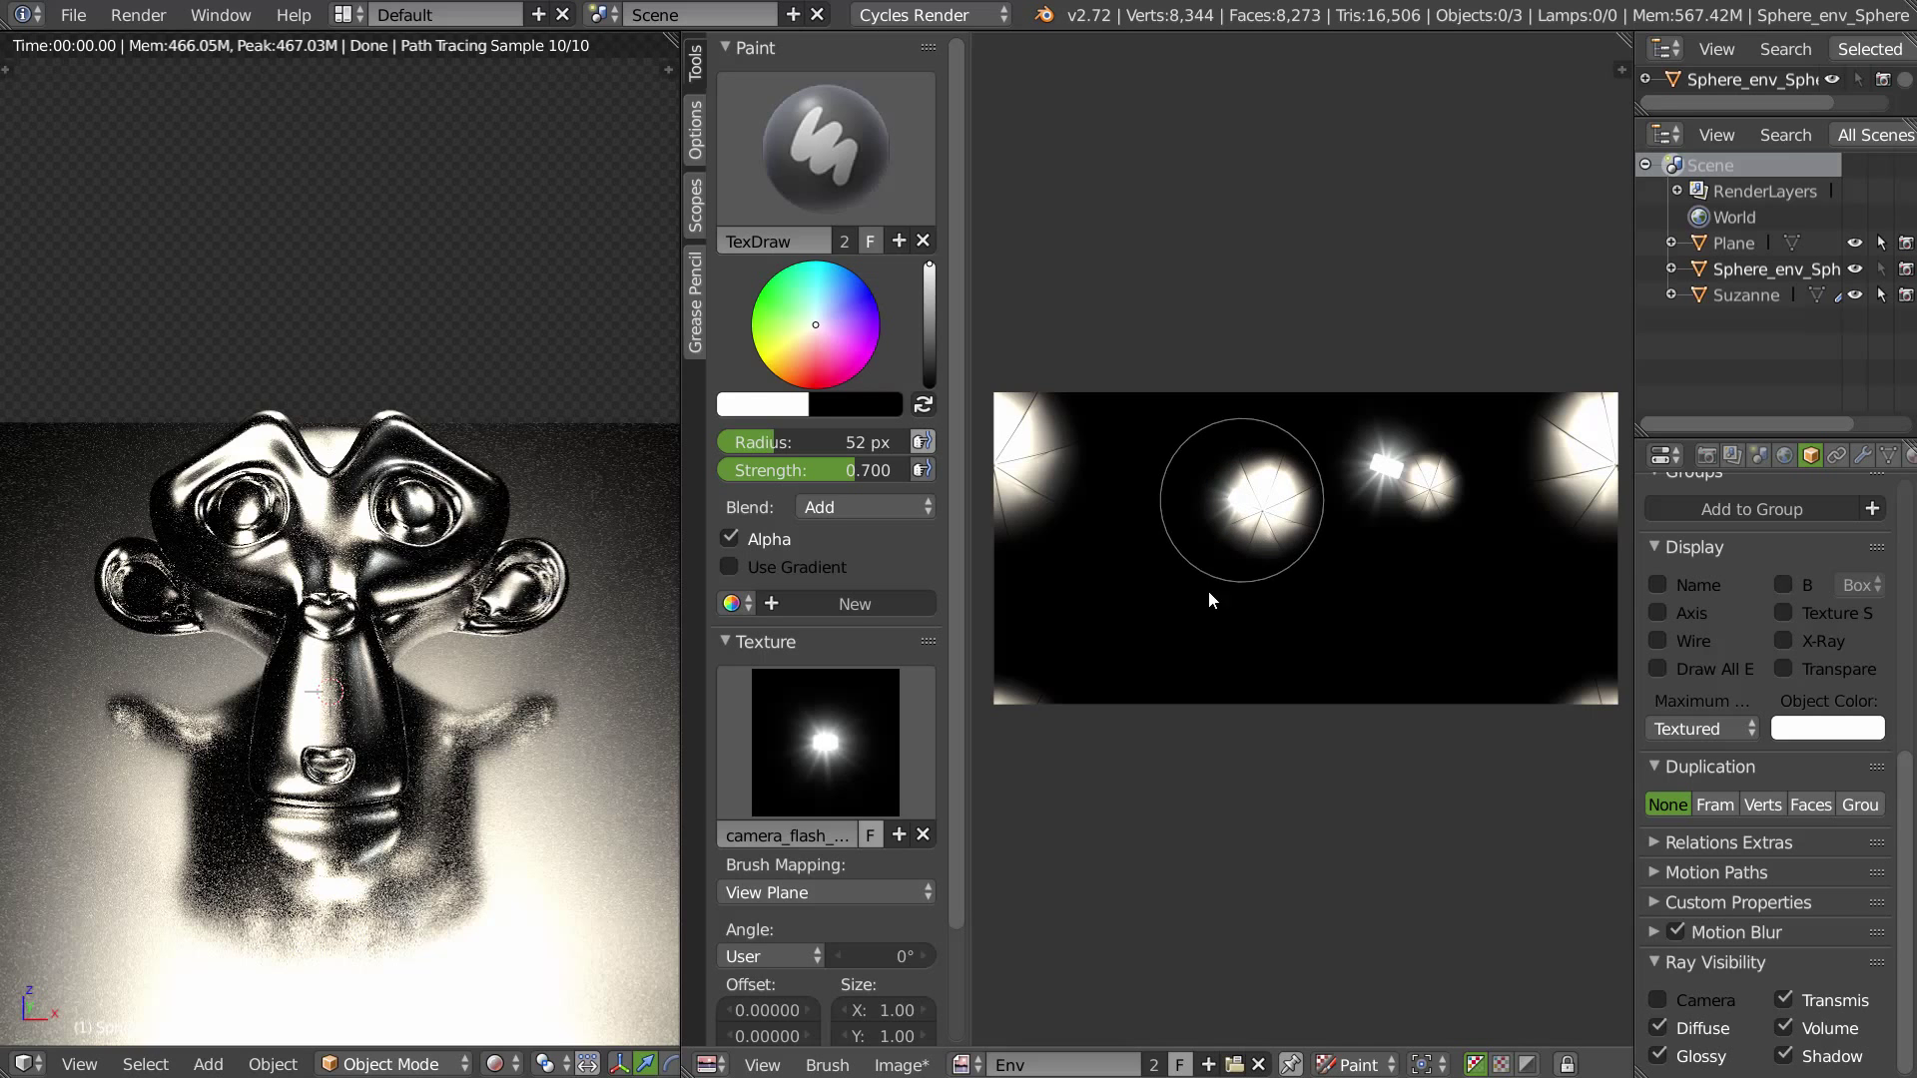
pyautogui.moveTo(1073, 536); pyautogui.dragTo(1077, 545)
pyautogui.moveTo(1531, 502); pyautogui.dragTo(1495, 540)
pyautogui.moveTo(1388, 610); pyautogui.dragTo(1400, 639)
pyautogui.moveTo(1354, 530); pyautogui.dragTo(1362, 603)
pyautogui.moveTo(1278, 407); pyautogui.dragTo(1269, 434)
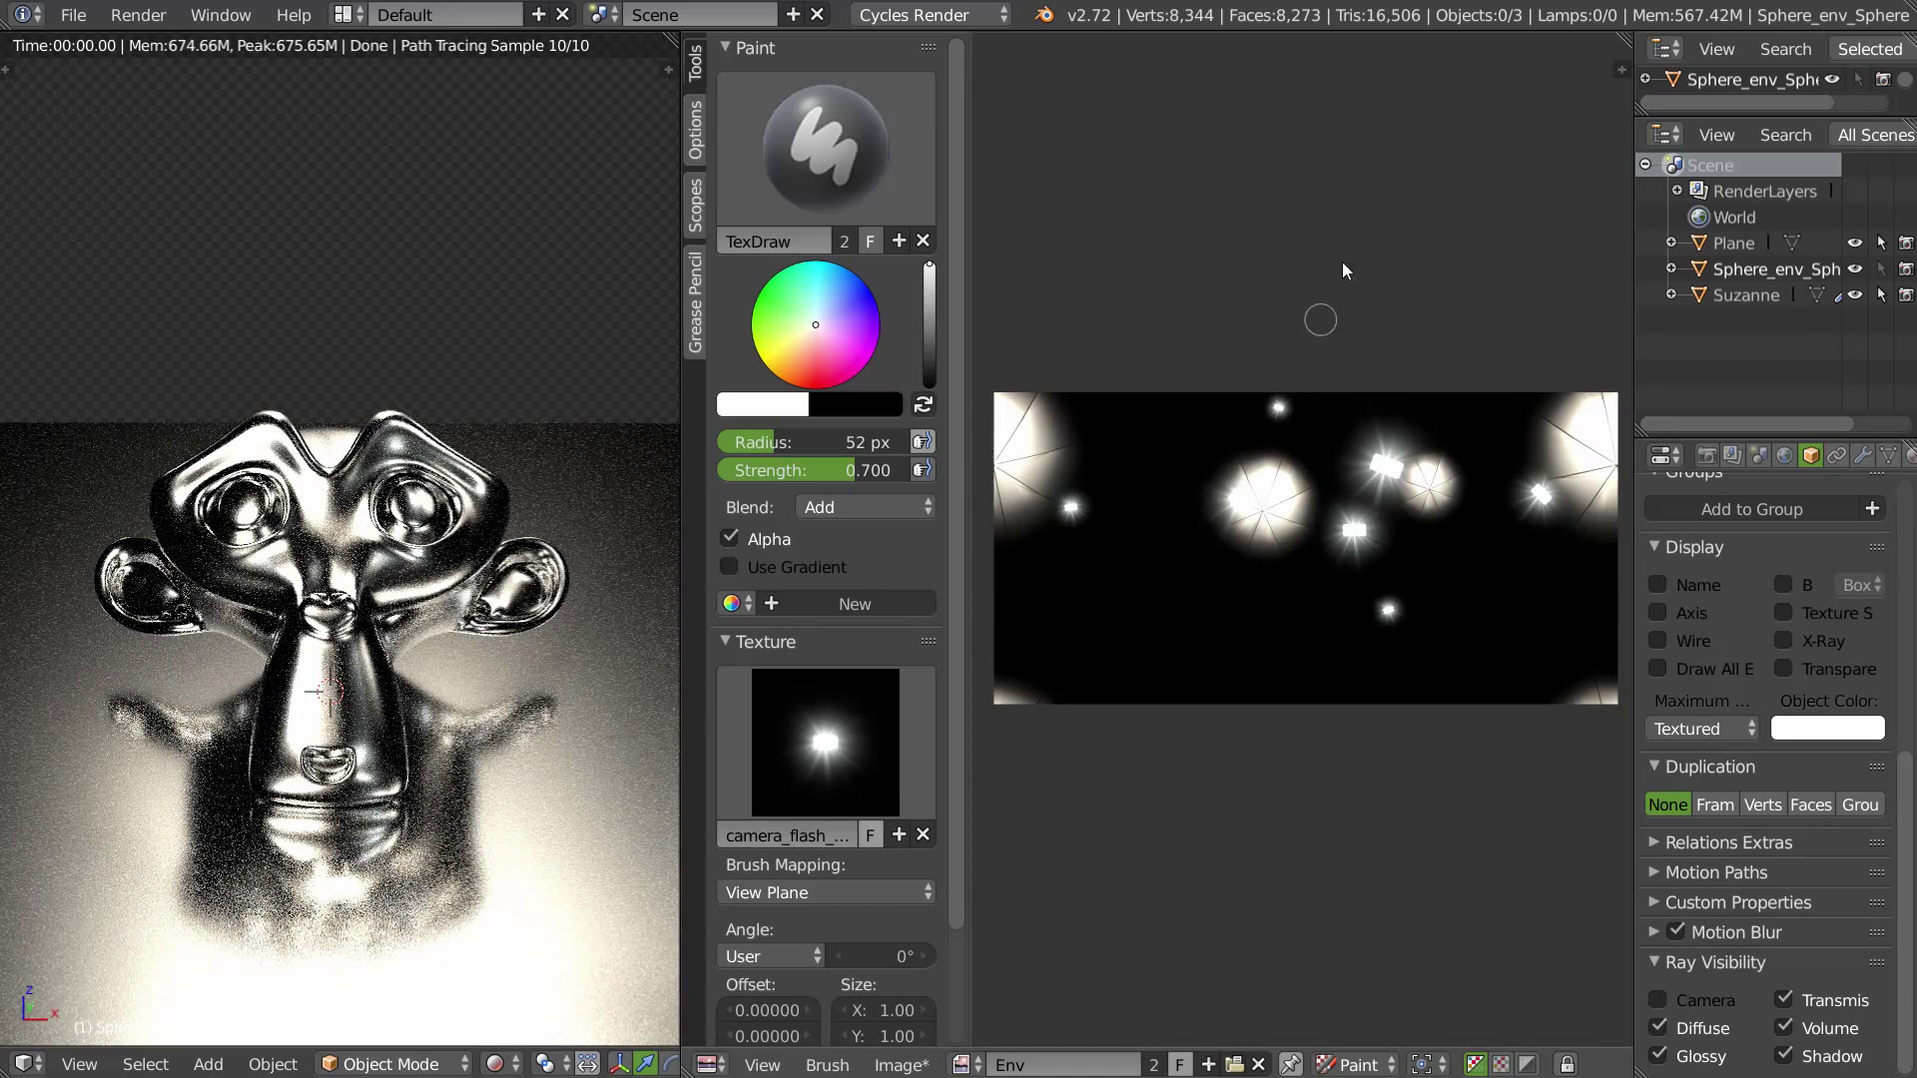
# Step: Select the floor plane, make its Metal material a single-user copy, and expand the mix factor settings
pyautogui.rightClick(584, 689)
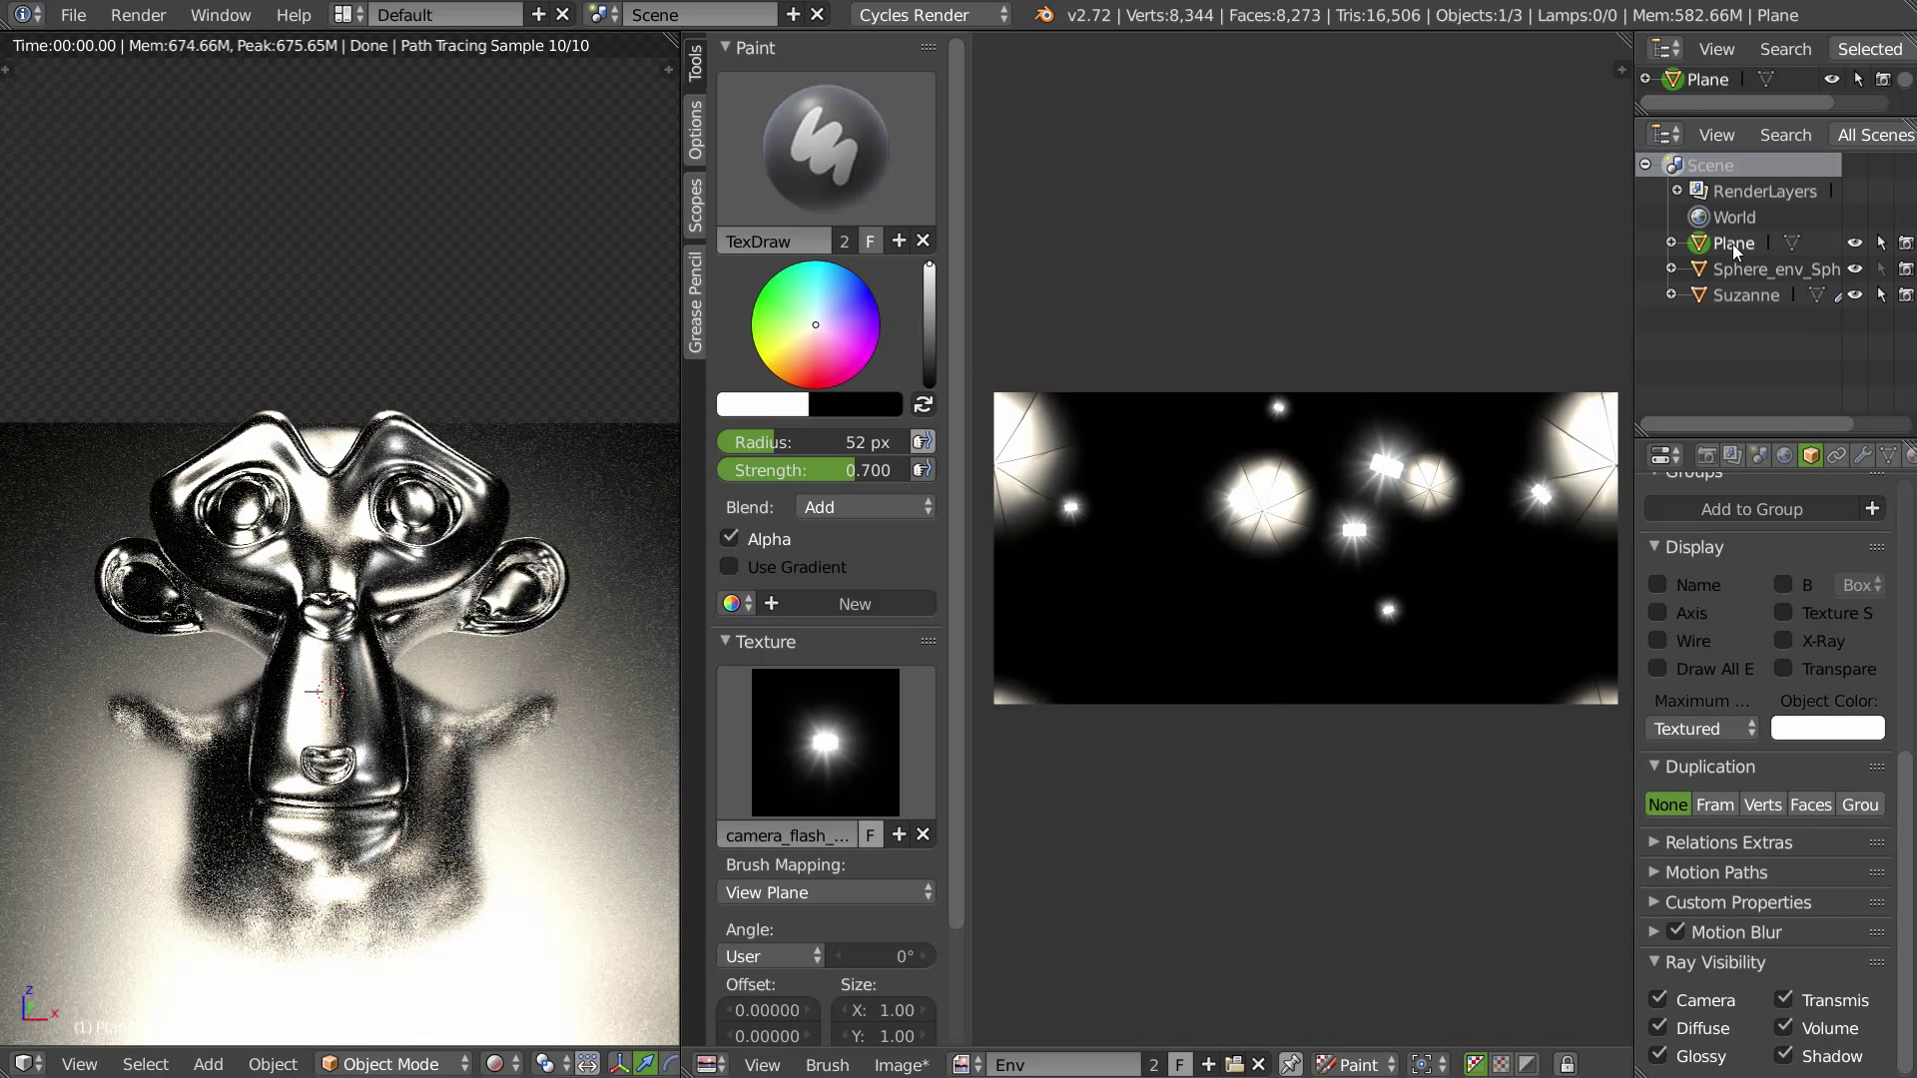
pyautogui.click(1907, 457)
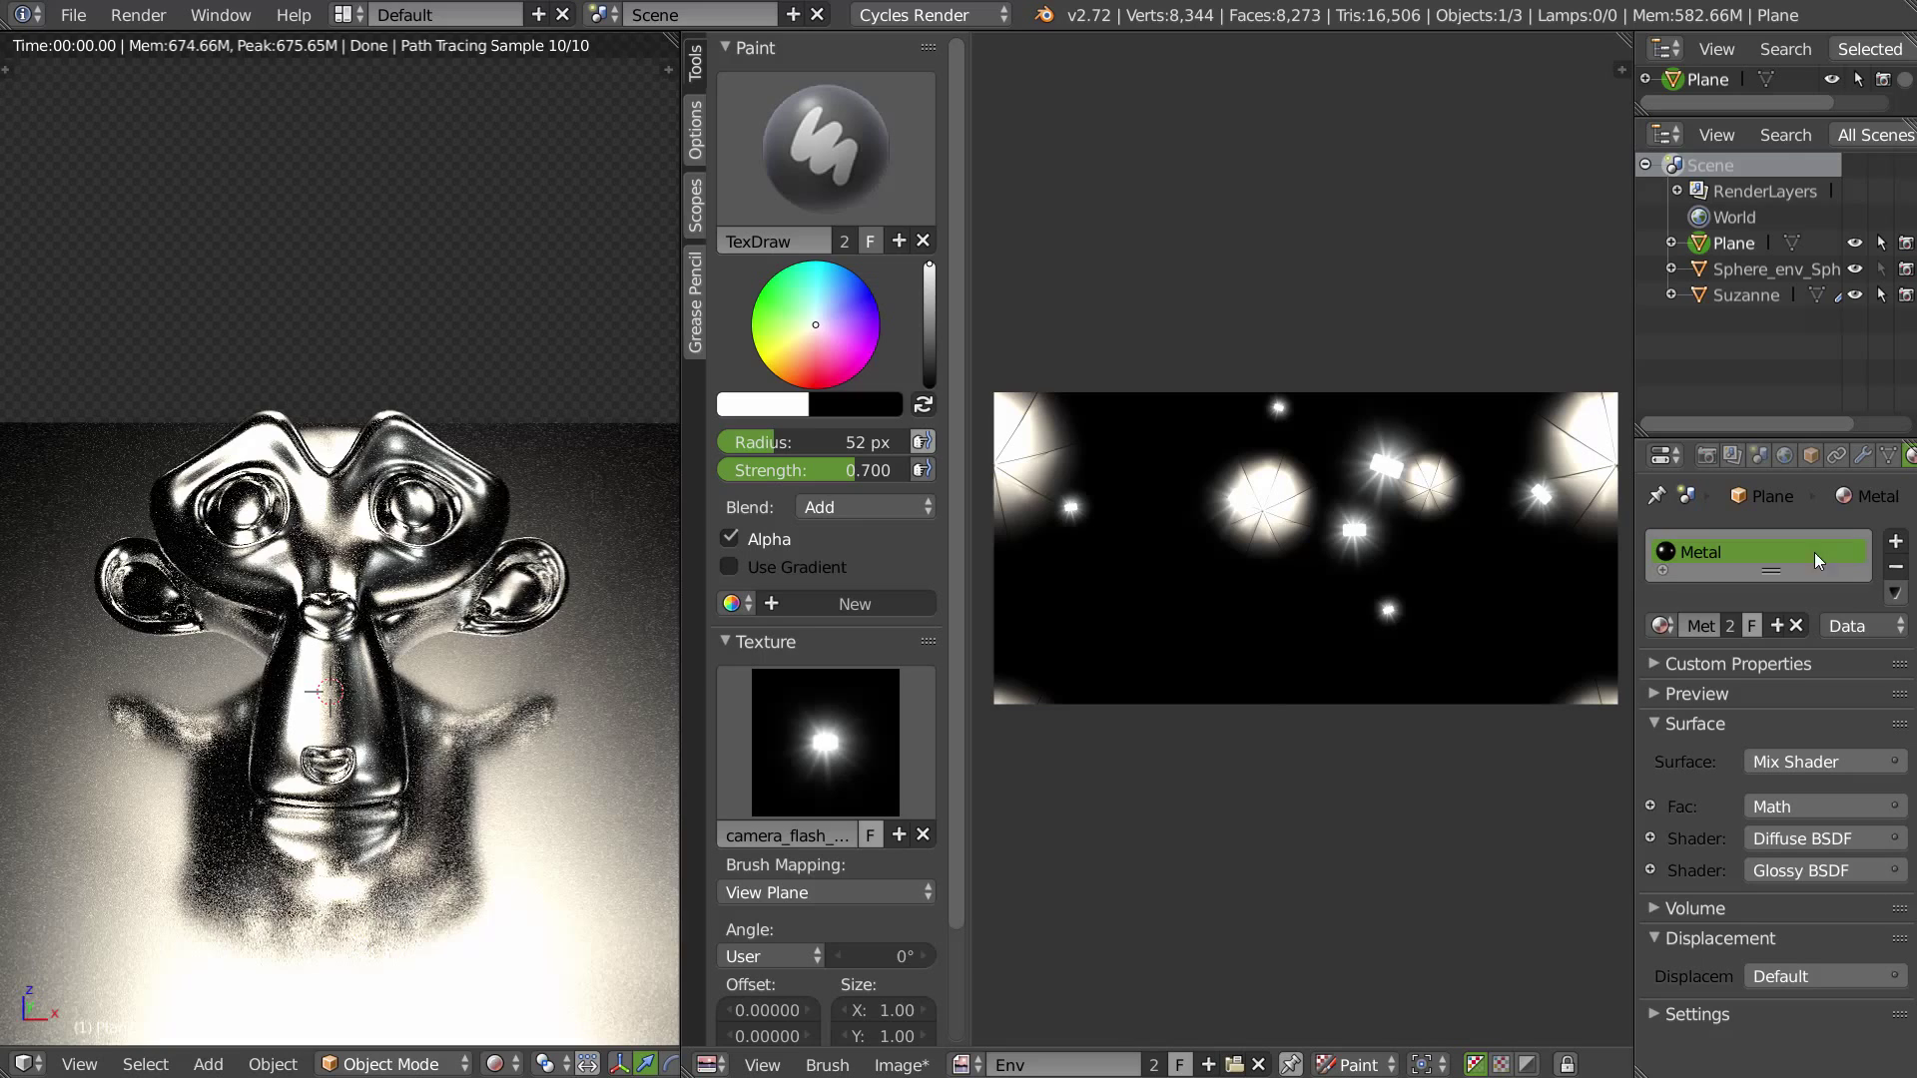
pyautogui.click(1728, 626)
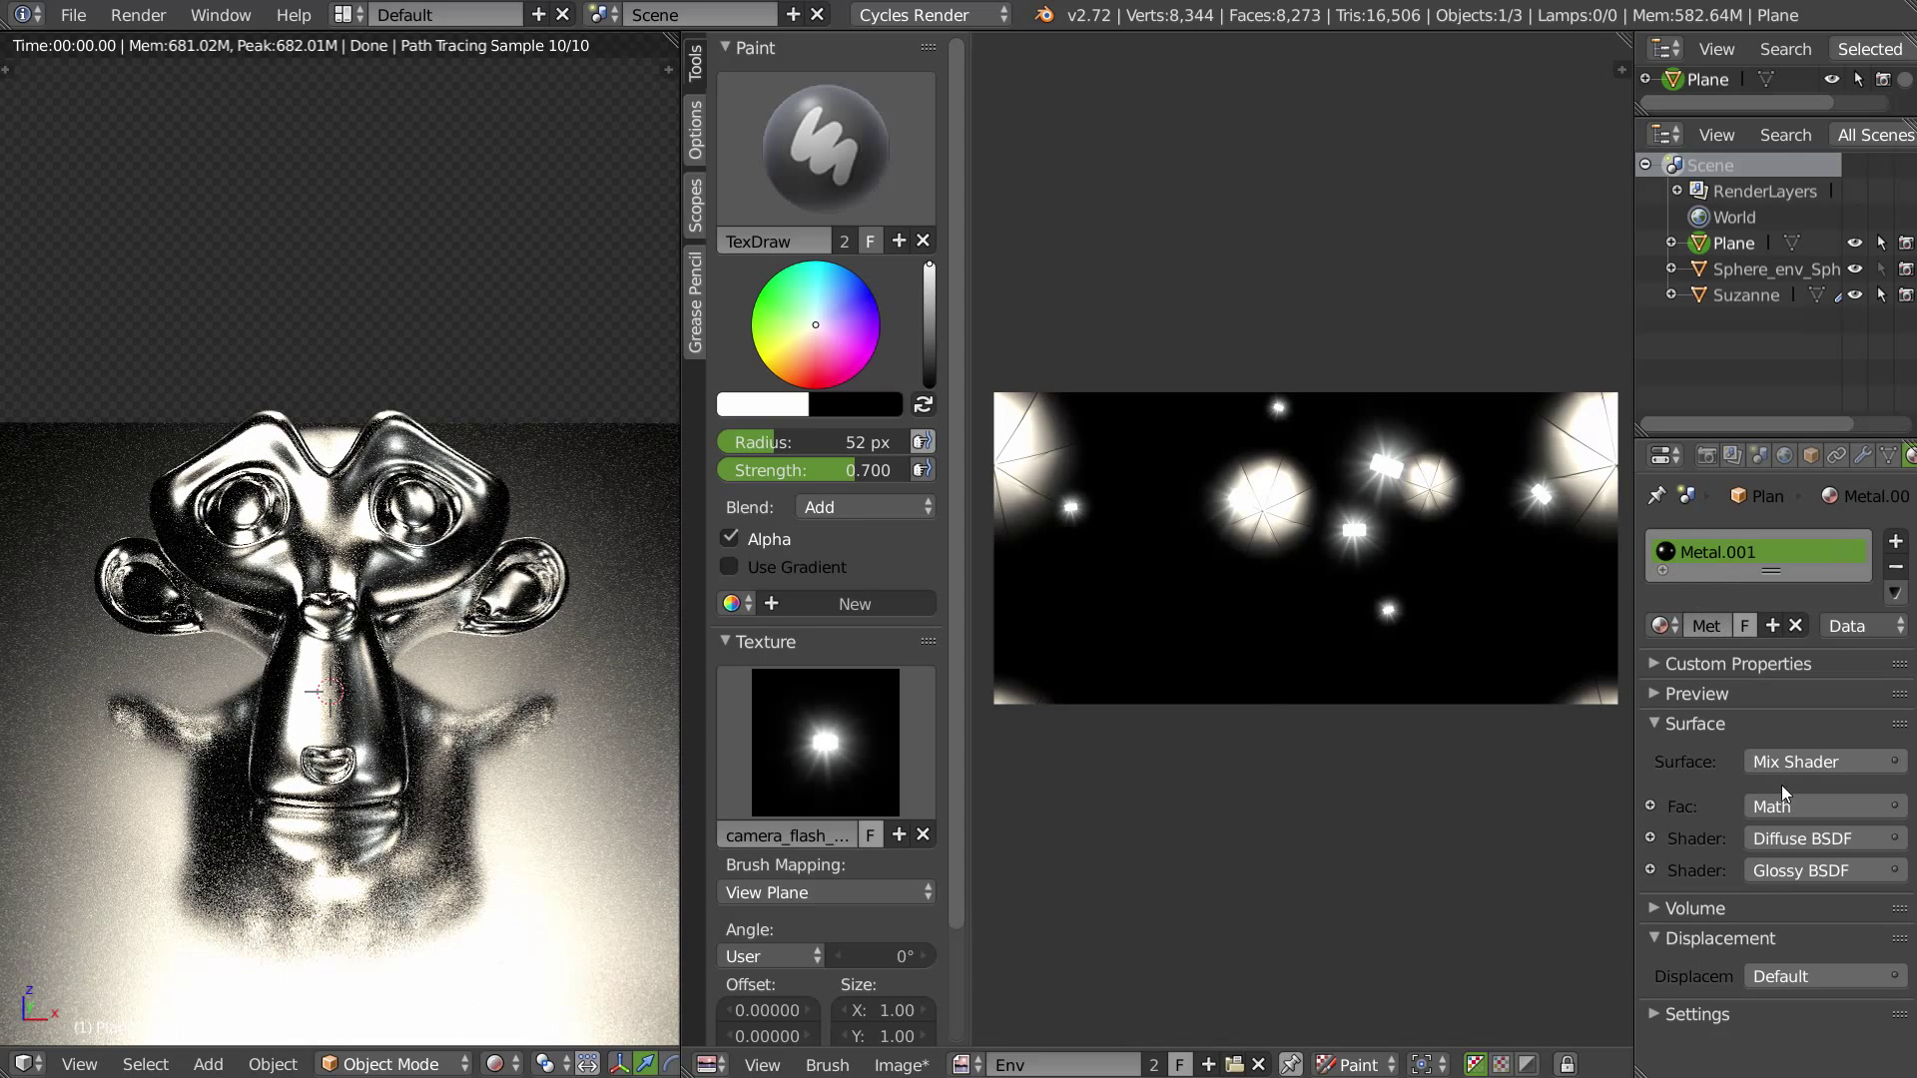
pyautogui.click(1651, 806)
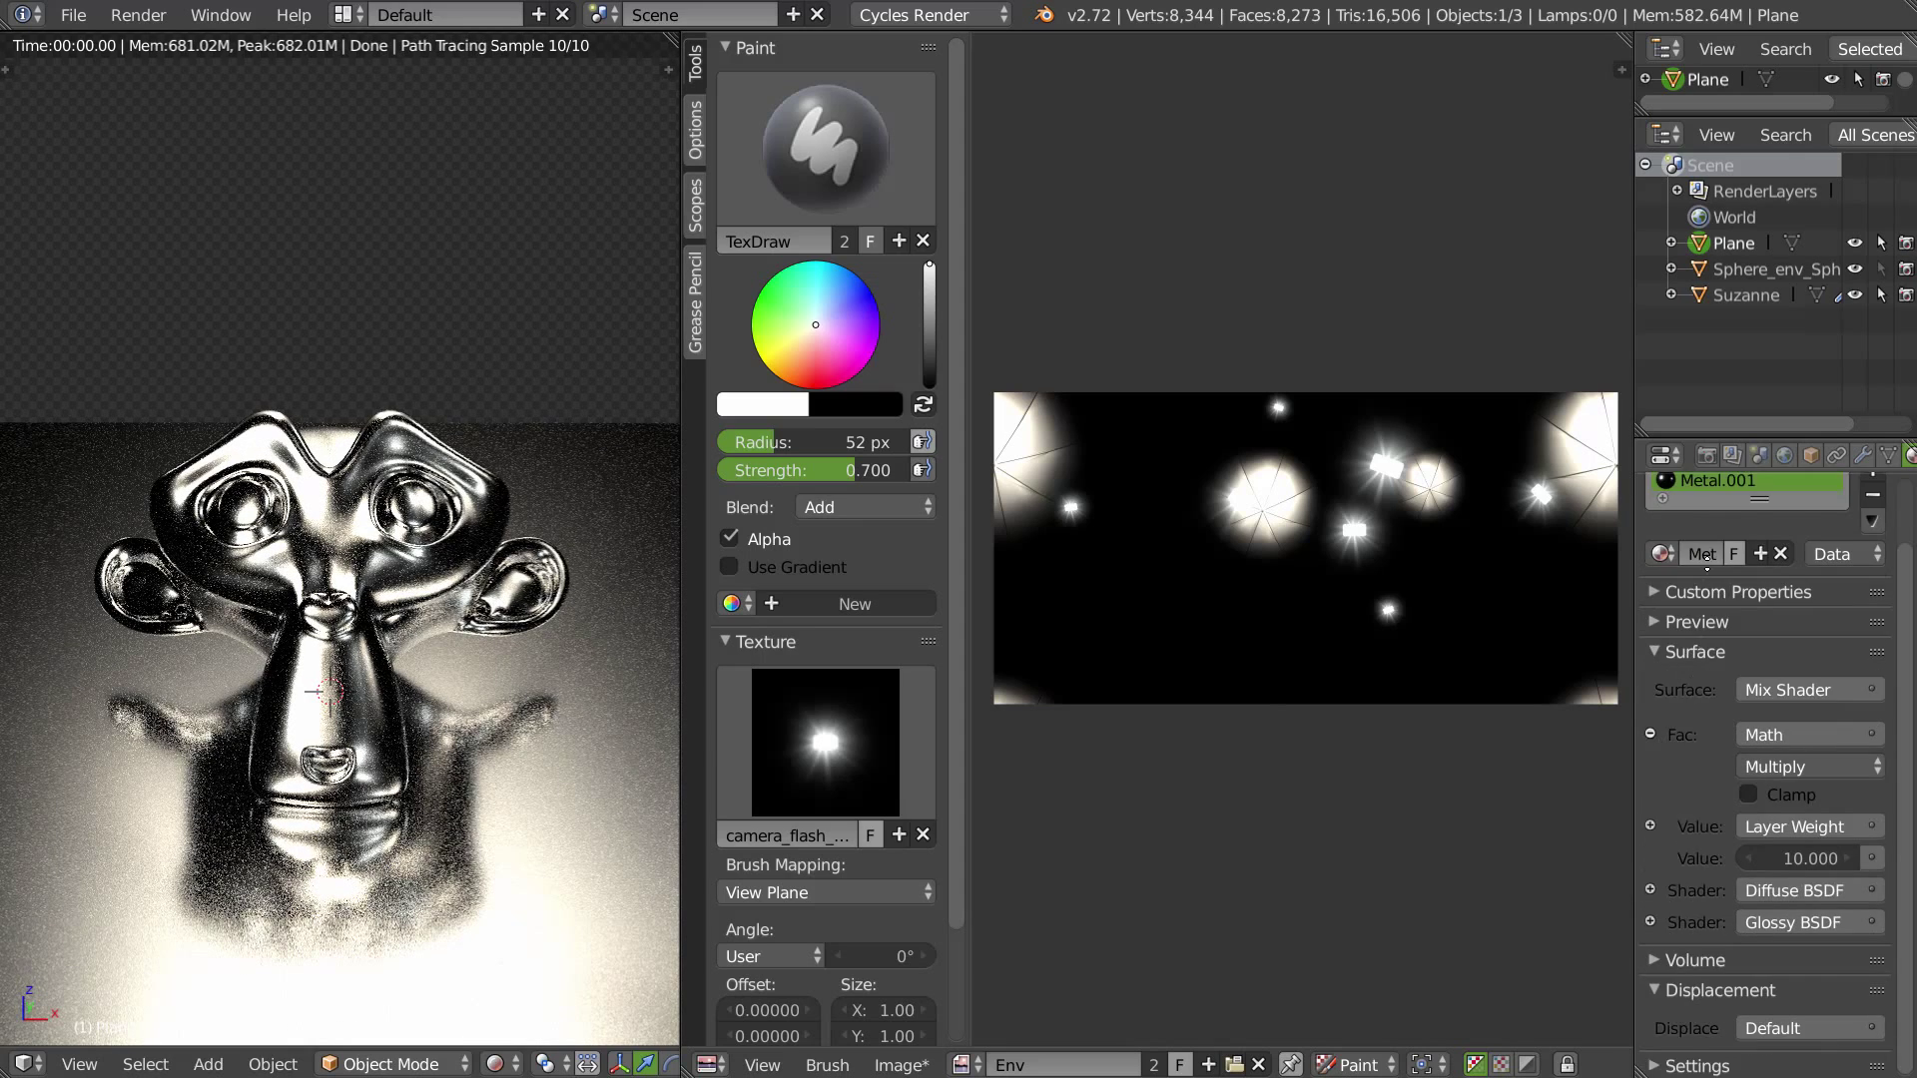
# Step: Show the plane material's nodes and set the Glossy BSDF roughness to 0.1
pyautogui.hotkey('shift', 'F3')
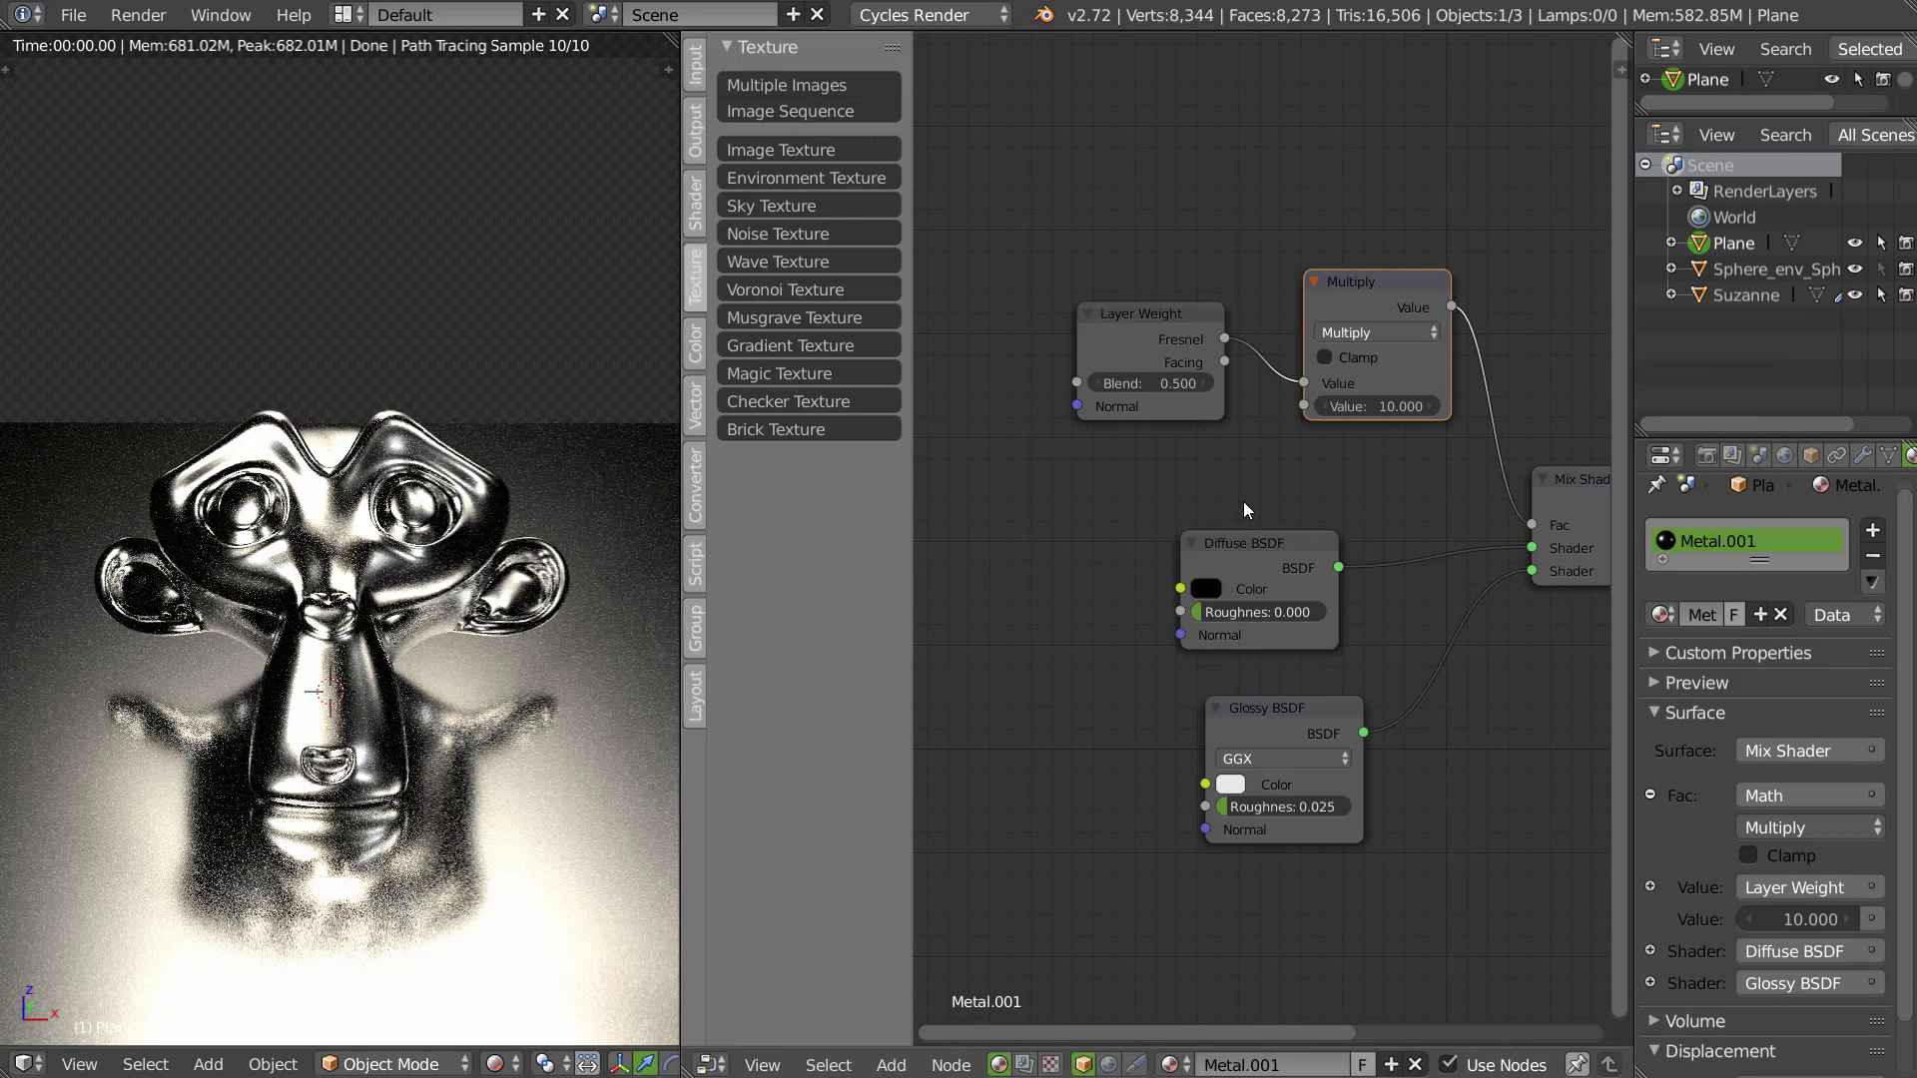
pyautogui.moveTo(1203, 556); pyautogui.dragTo(1002, 489, button='middle')
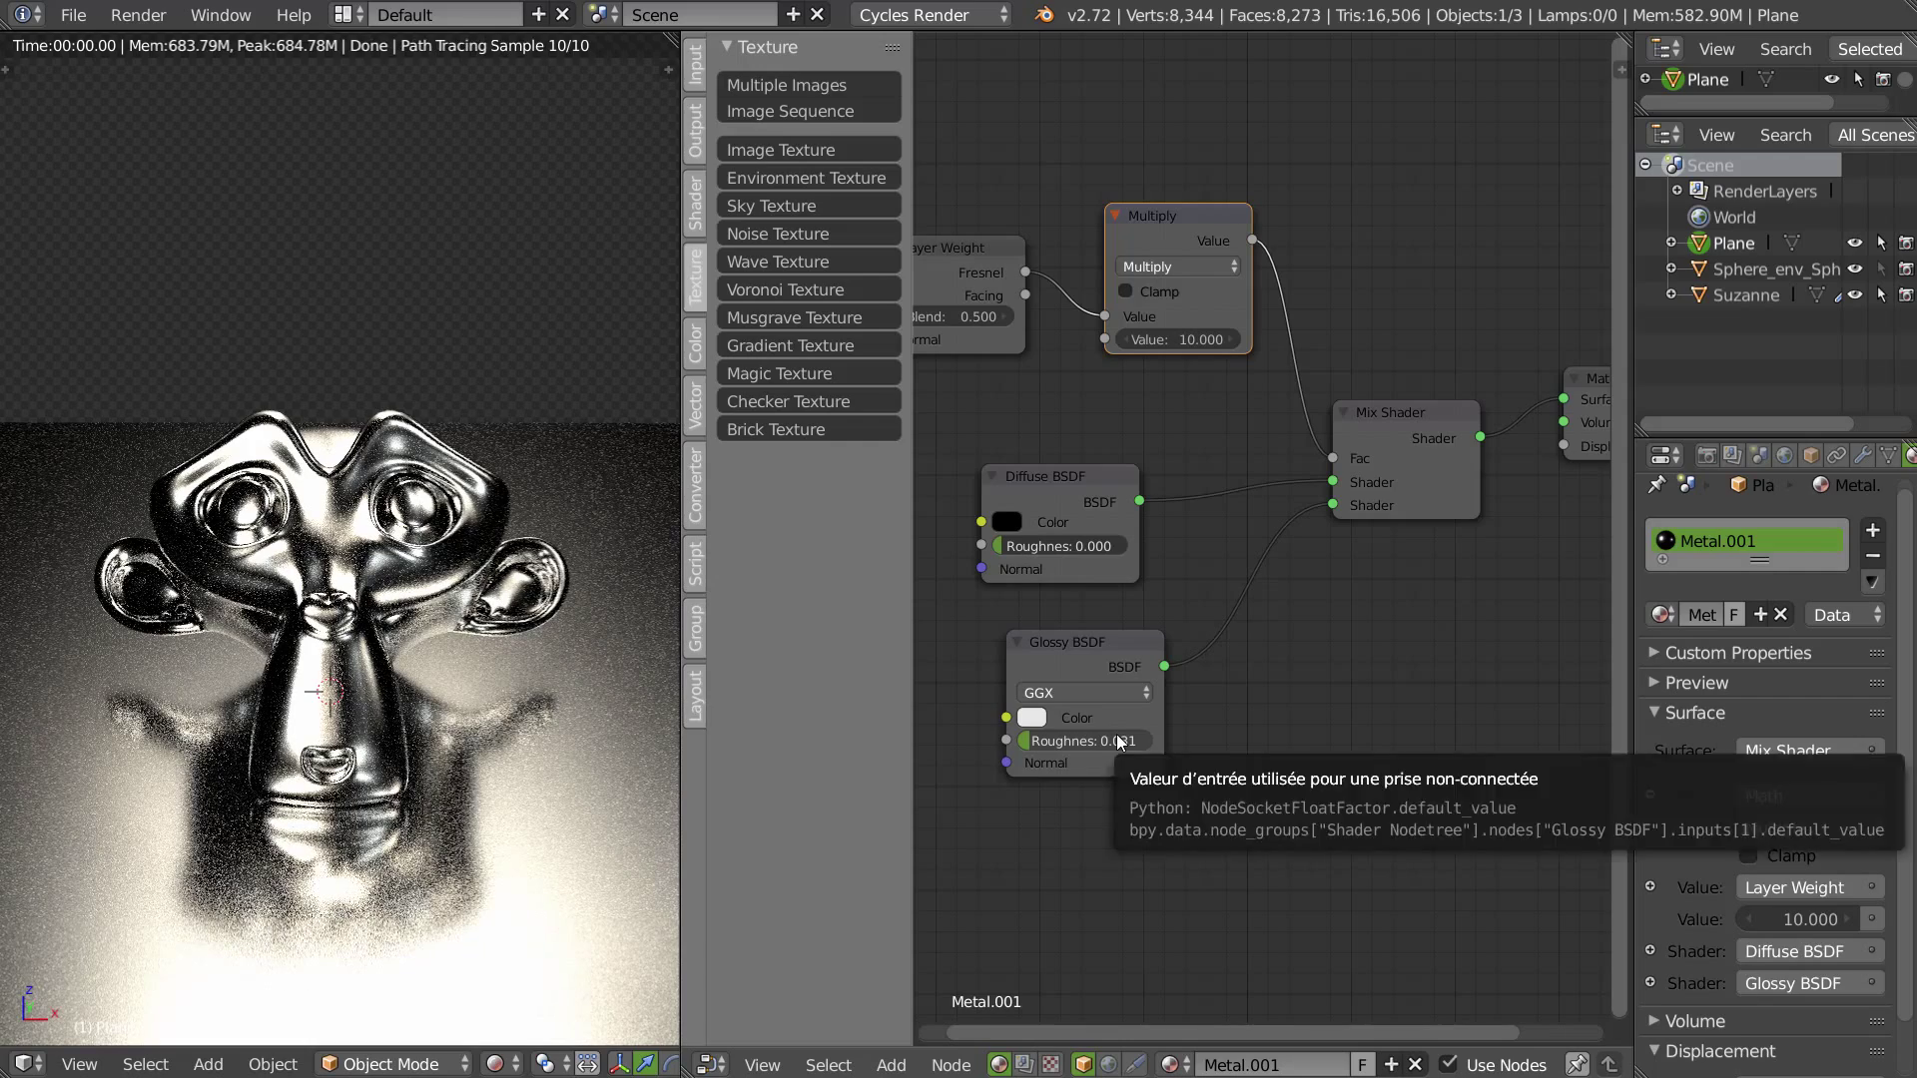
pyautogui.click(1083, 744)
pyautogui.write('0.1')
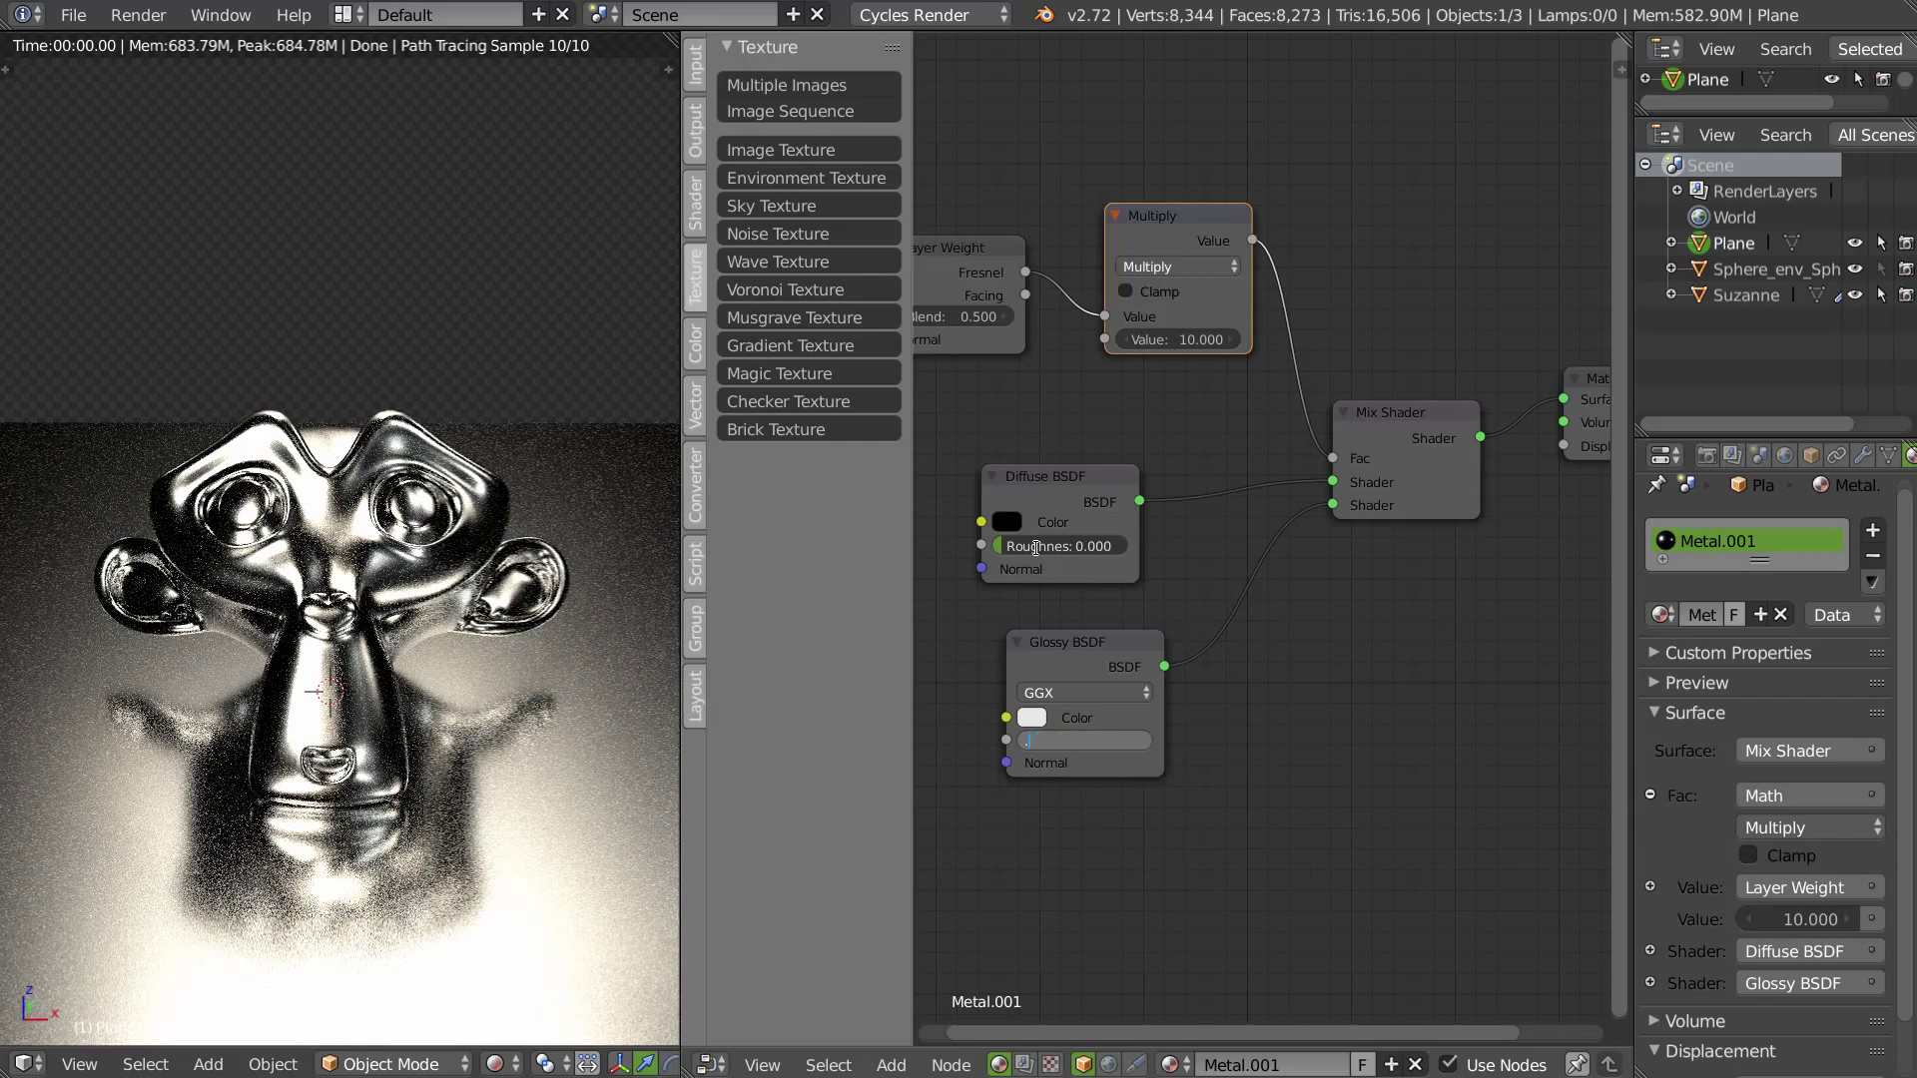
pyautogui.press('Return')
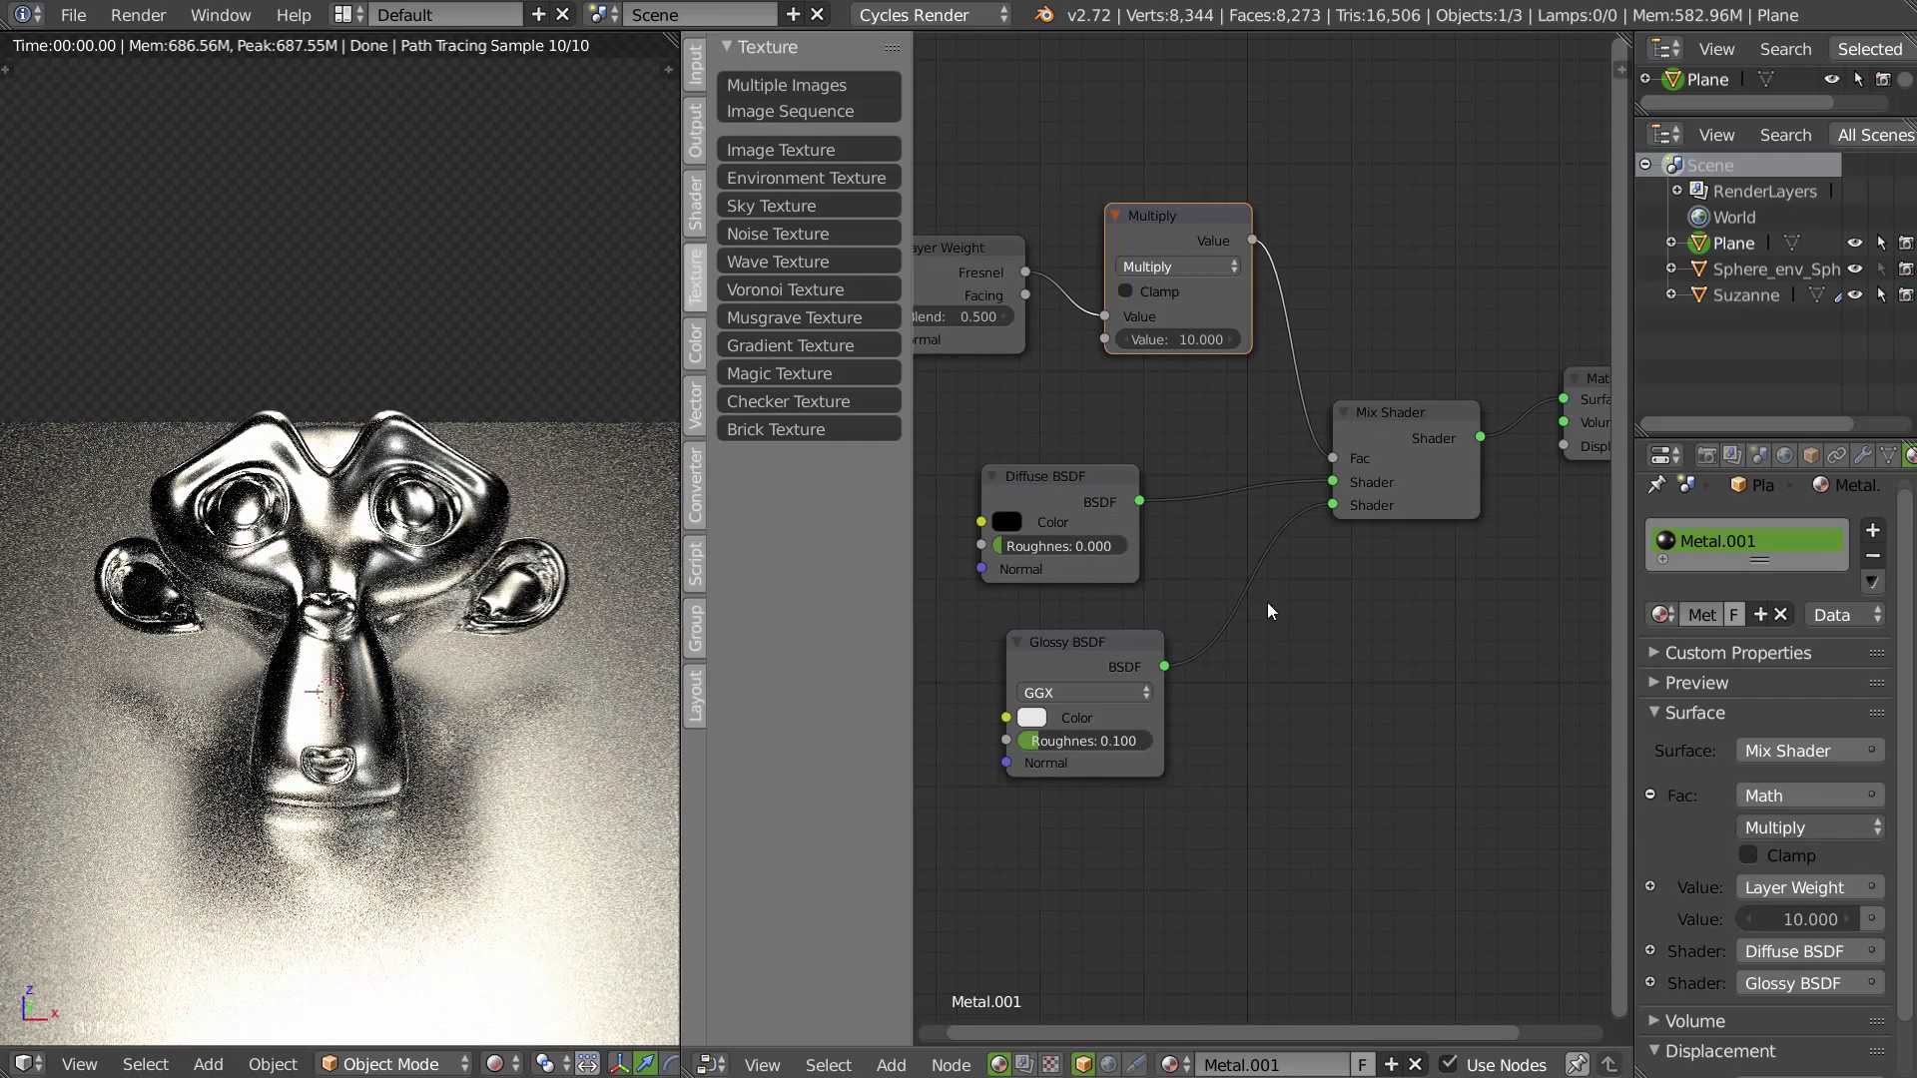
# Step: Try 2 and 0.5 as the Multiply node's value in the plane material
pyautogui.moveTo(1003, 490); pyautogui.dragTo(1096, 501, button='middle')
pyautogui.click(1268, 352)
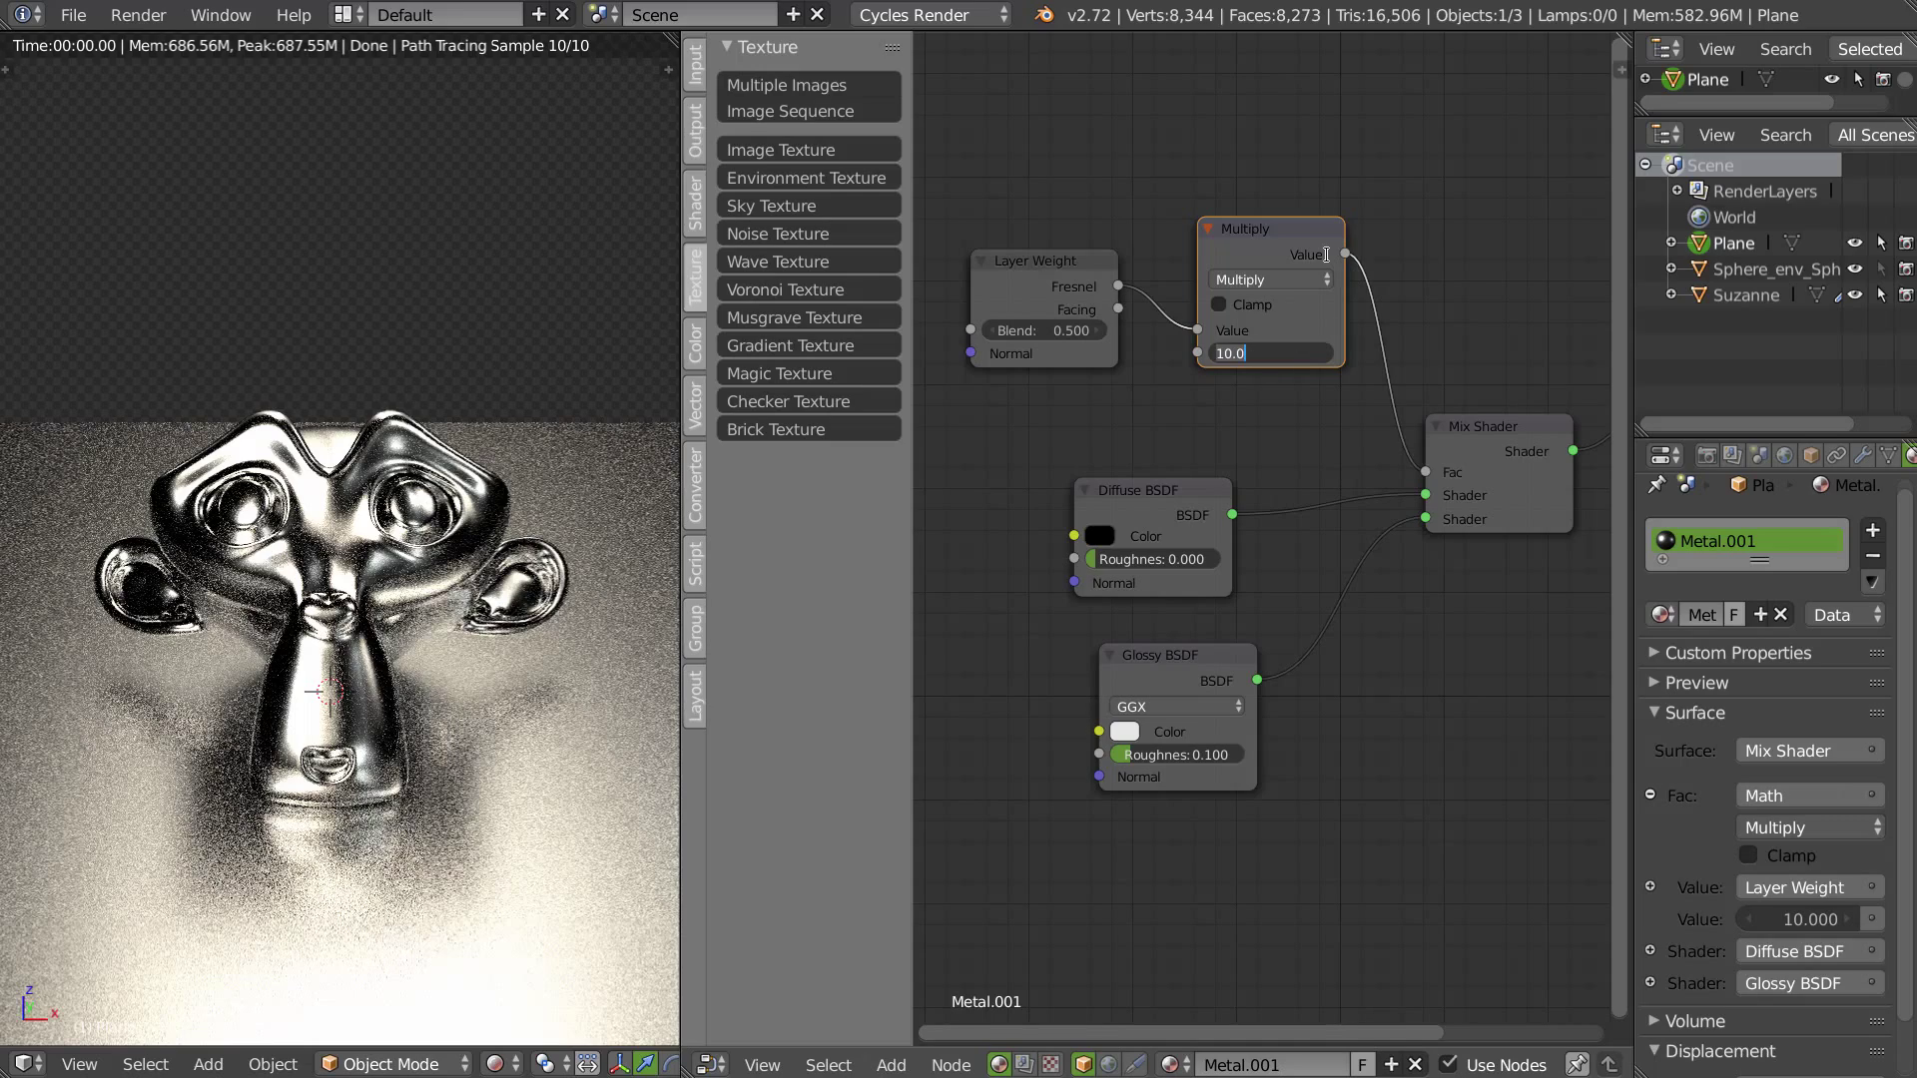
pyautogui.write('2')
pyautogui.press('Return')
pyautogui.click(1268, 353)
pyautogui.press('BackSpace')
pyautogui.write('.5')
pyautogui.press('Return')
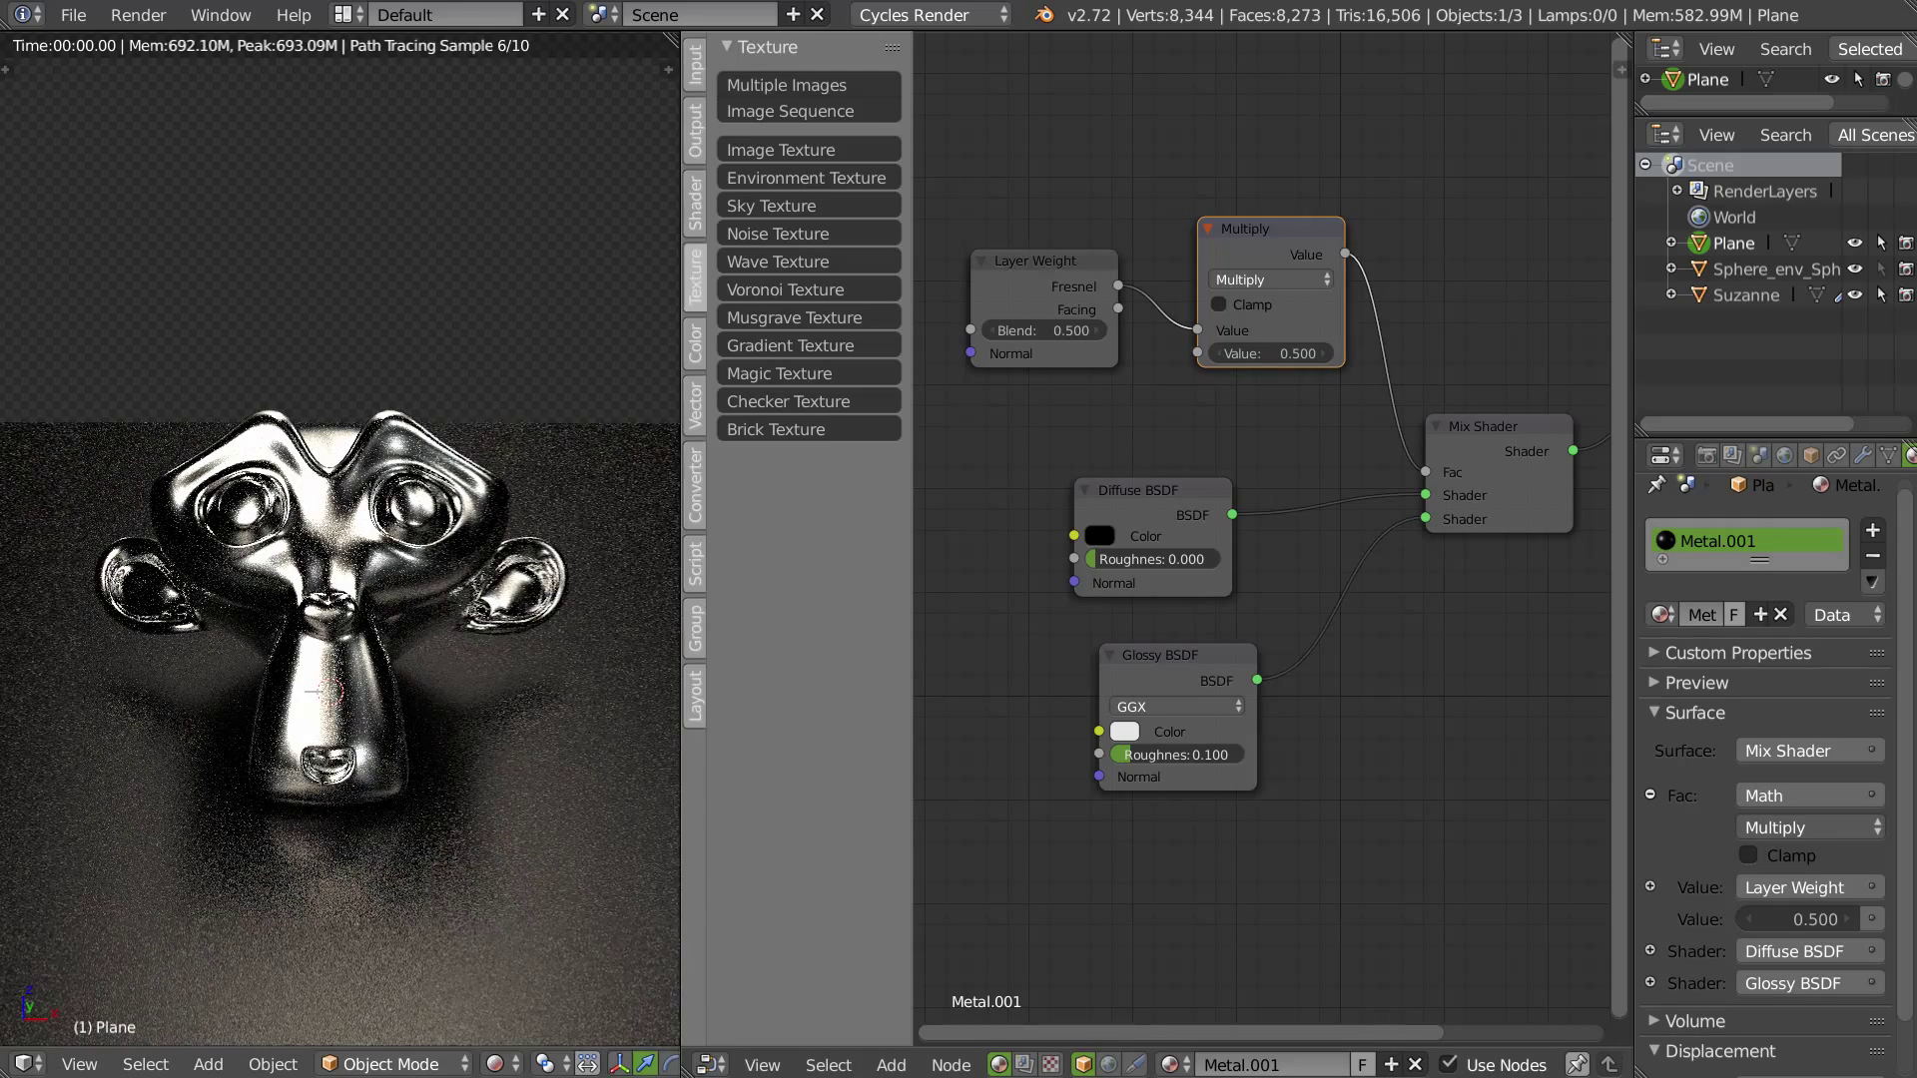
# Step: Set the Multiply node's value to 1 in the plane material
pyautogui.click(1314, 353)
pyautogui.write('1')
pyautogui.press('Return')
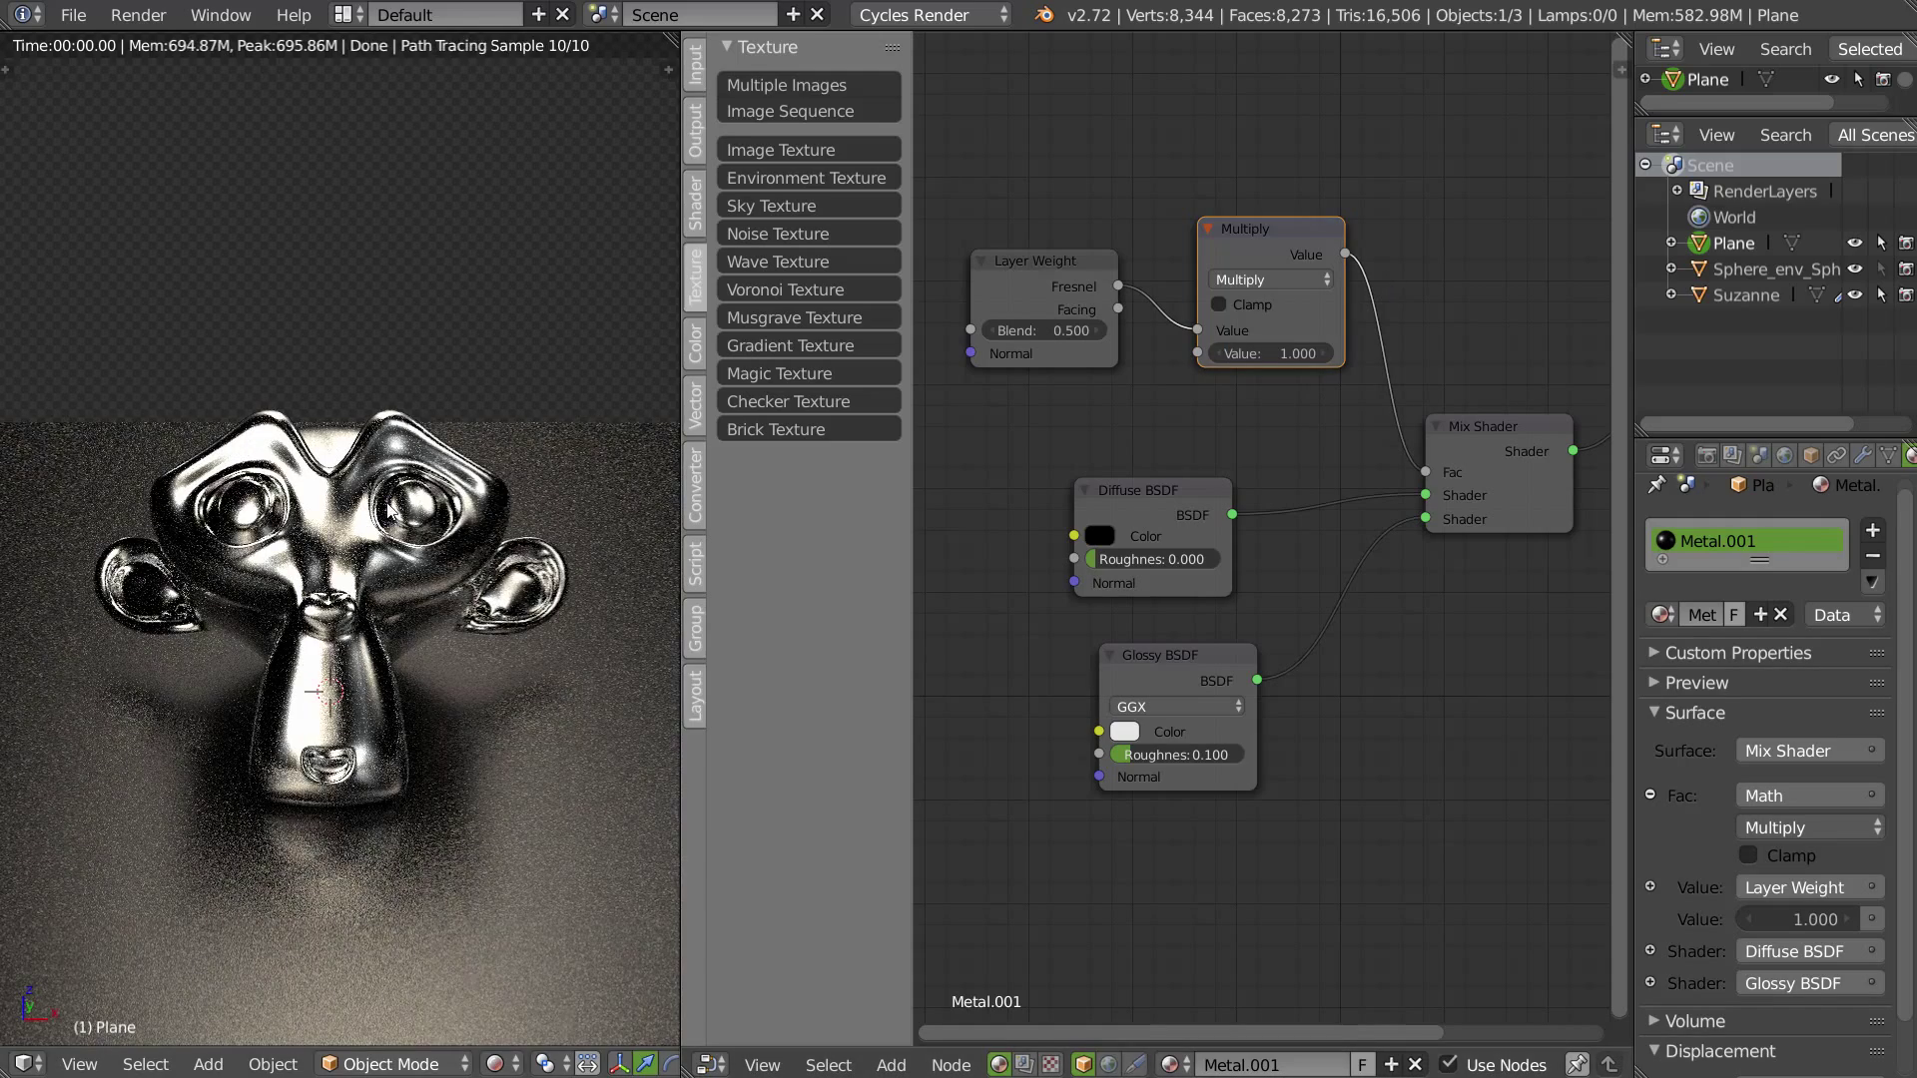
# Step: Return to painting the Env image and stamp pale green flash lights left of the central umbrella and above and below the small umbrella's right side
pyautogui.hotkey('shift', 'F10')
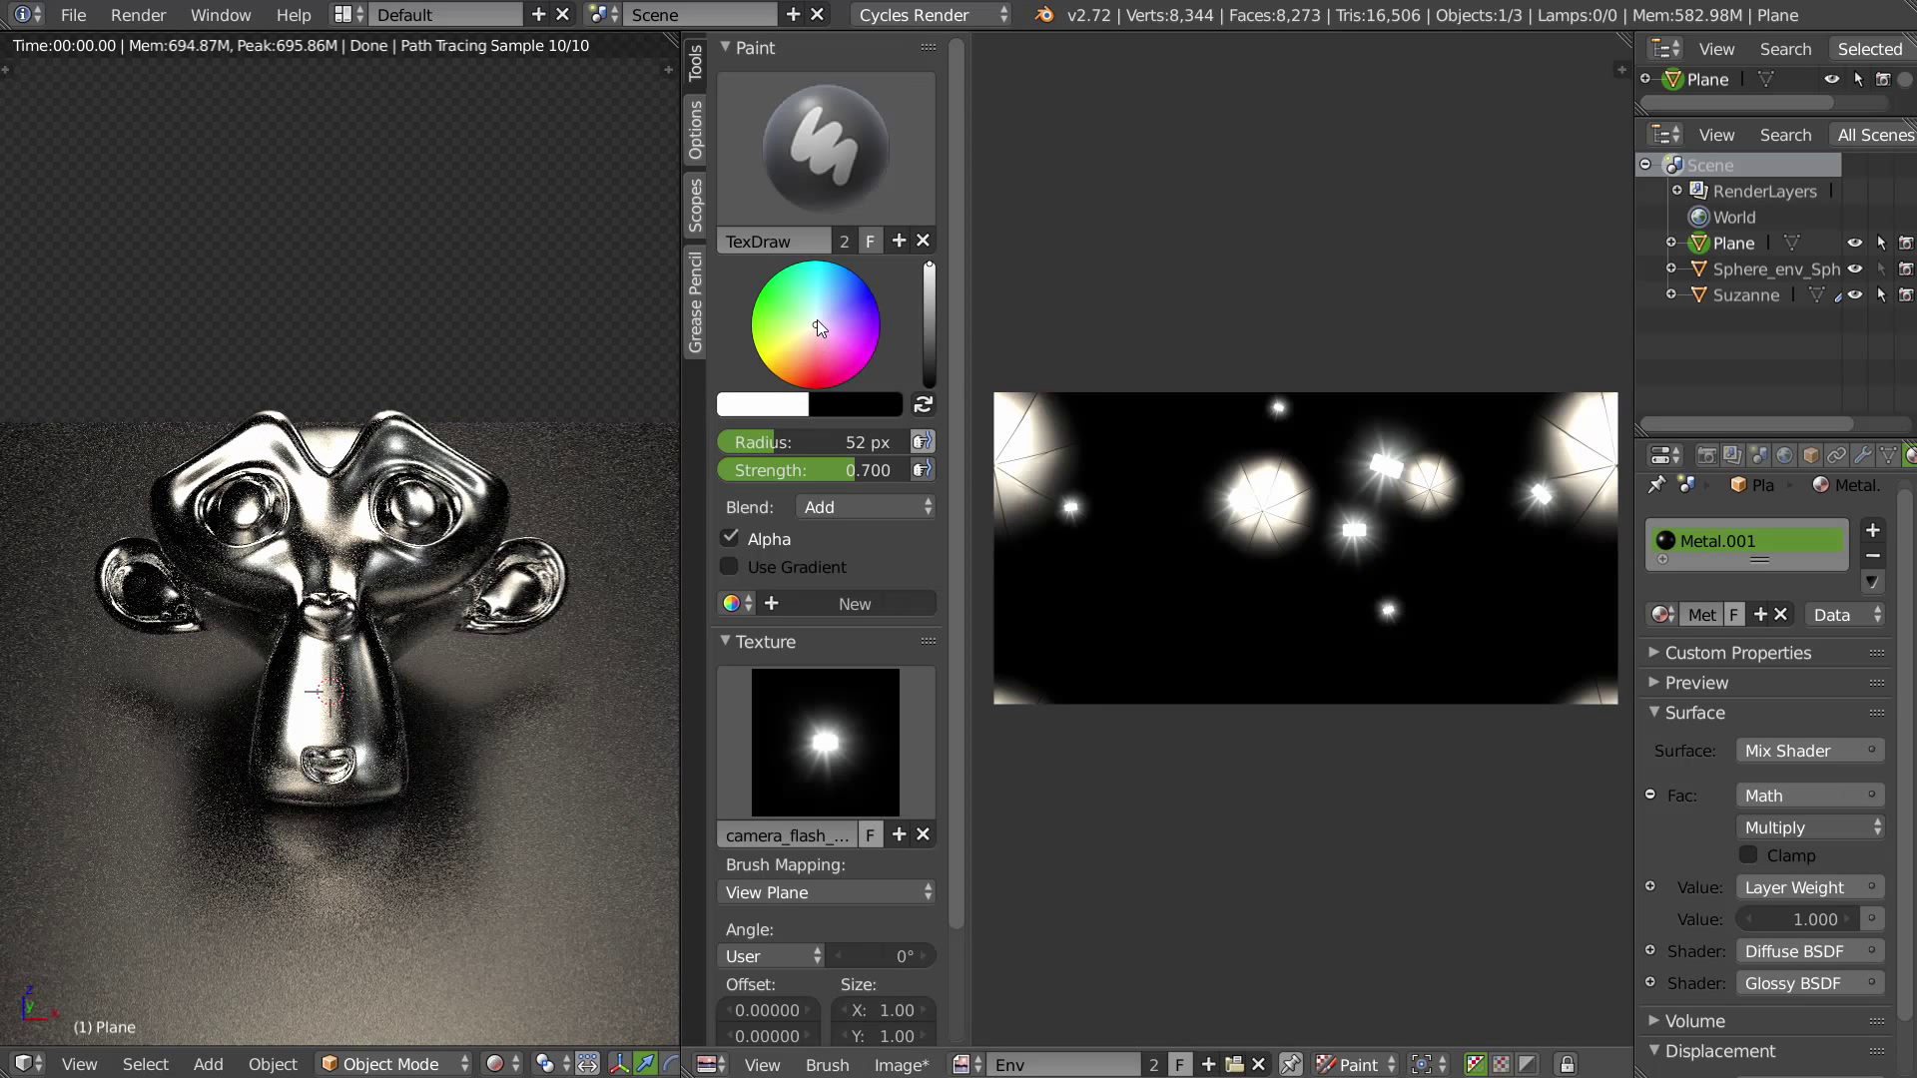
pyautogui.moveTo(818, 326); pyautogui.dragTo(795, 315)
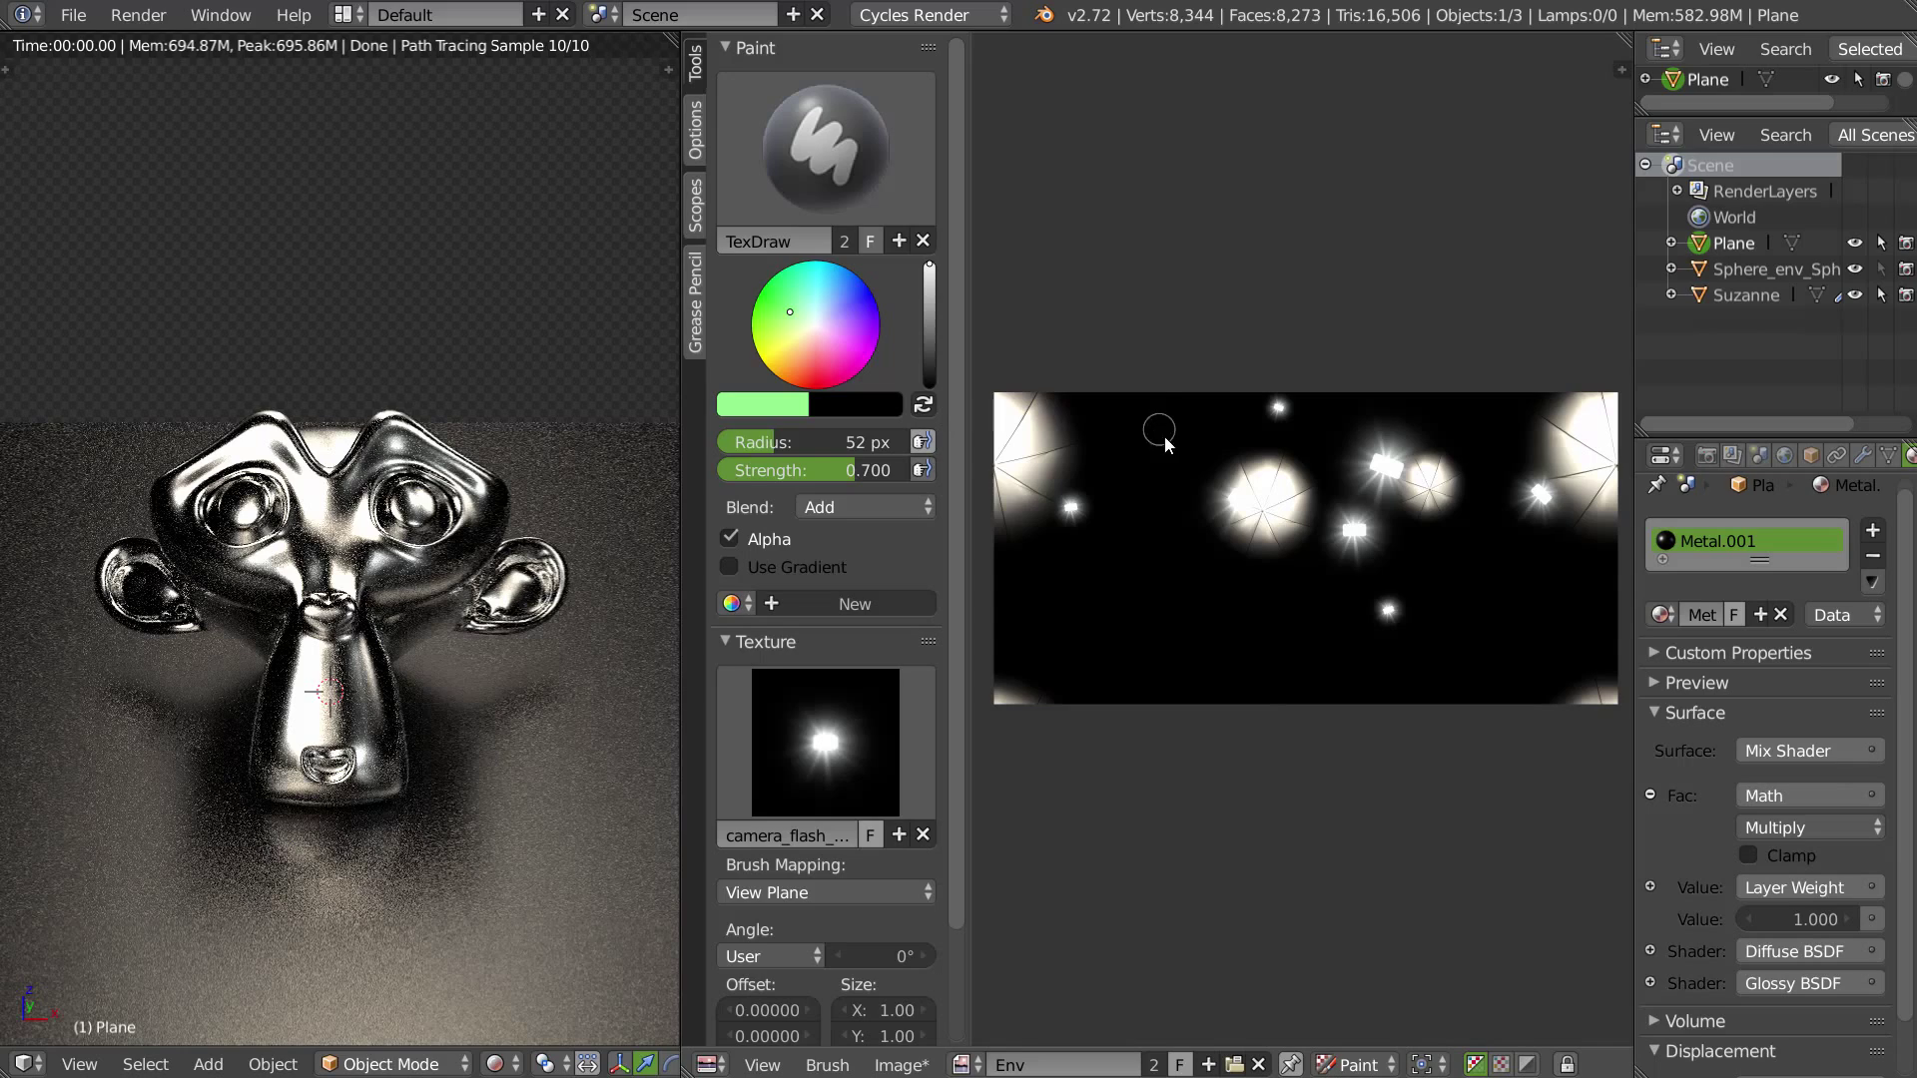
pyautogui.click(1193, 446)
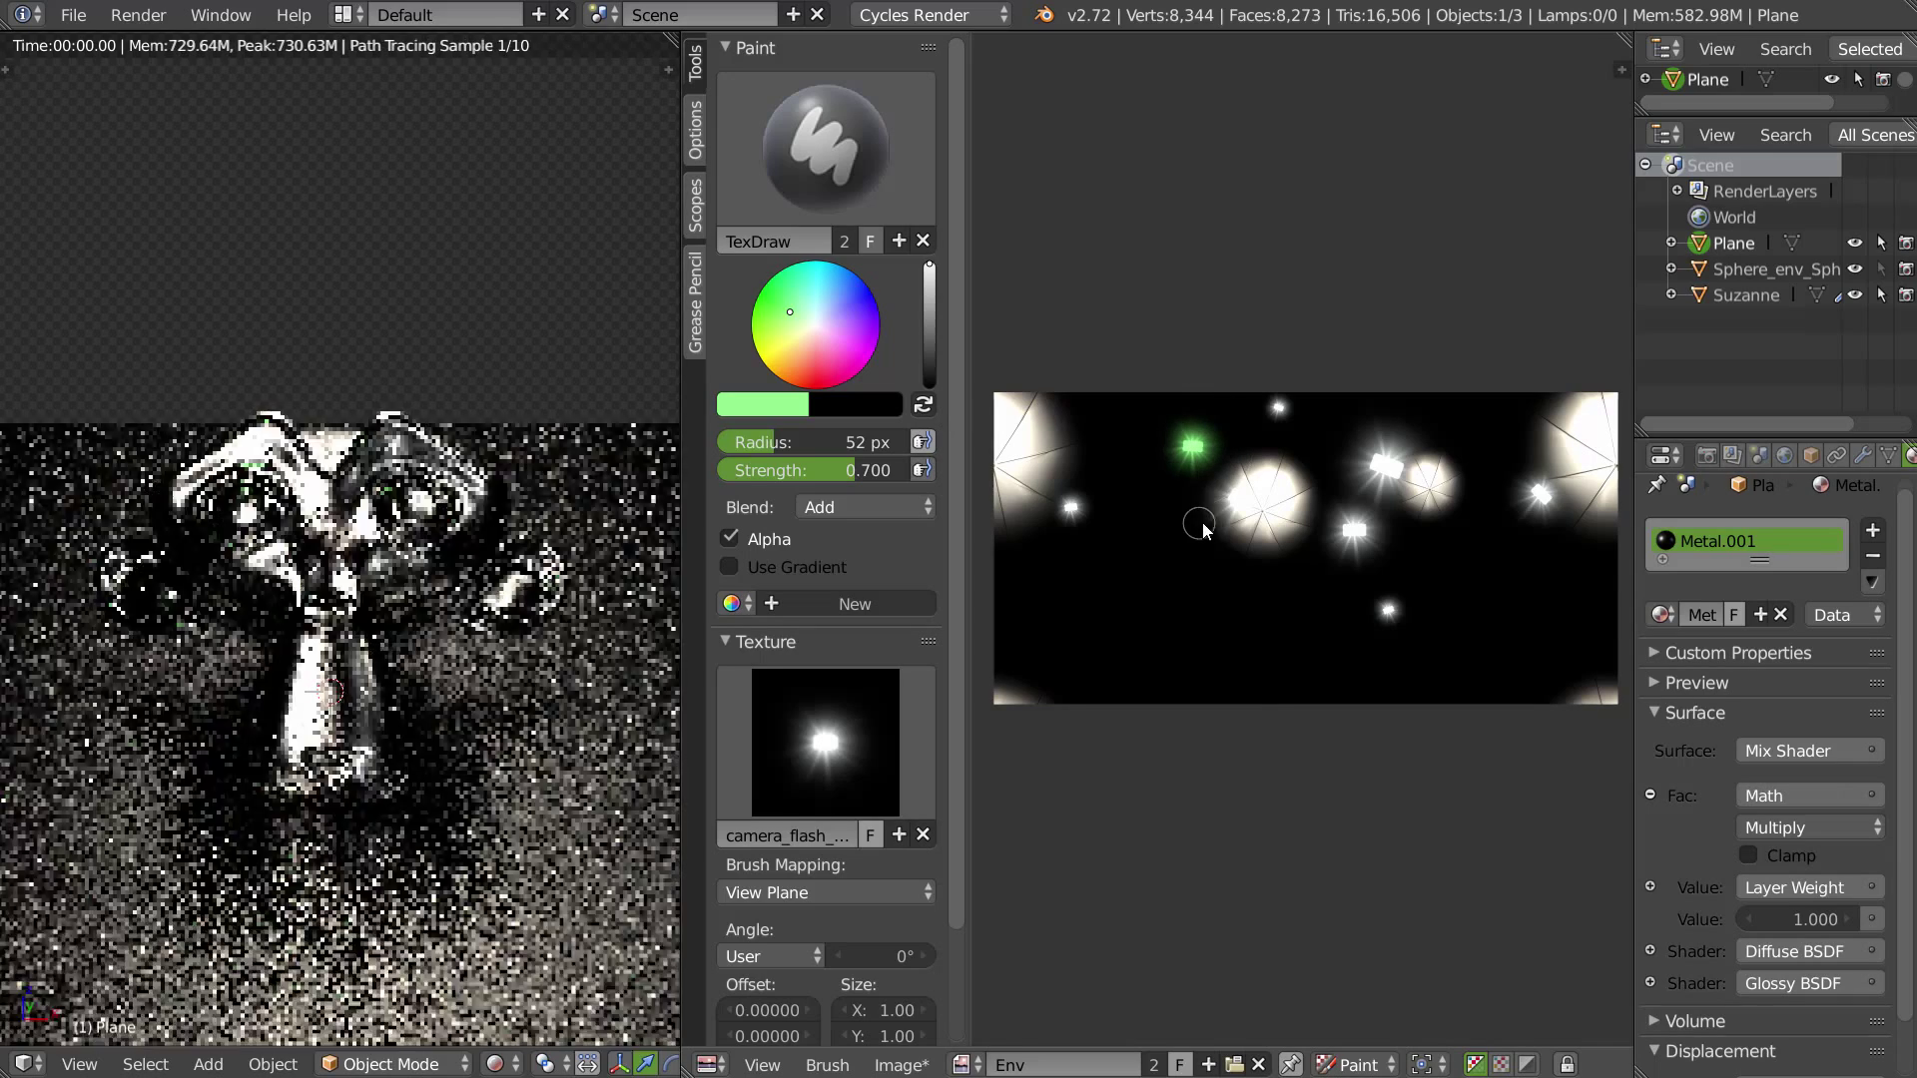
pyautogui.click(1470, 430)
pyautogui.click(1487, 542)
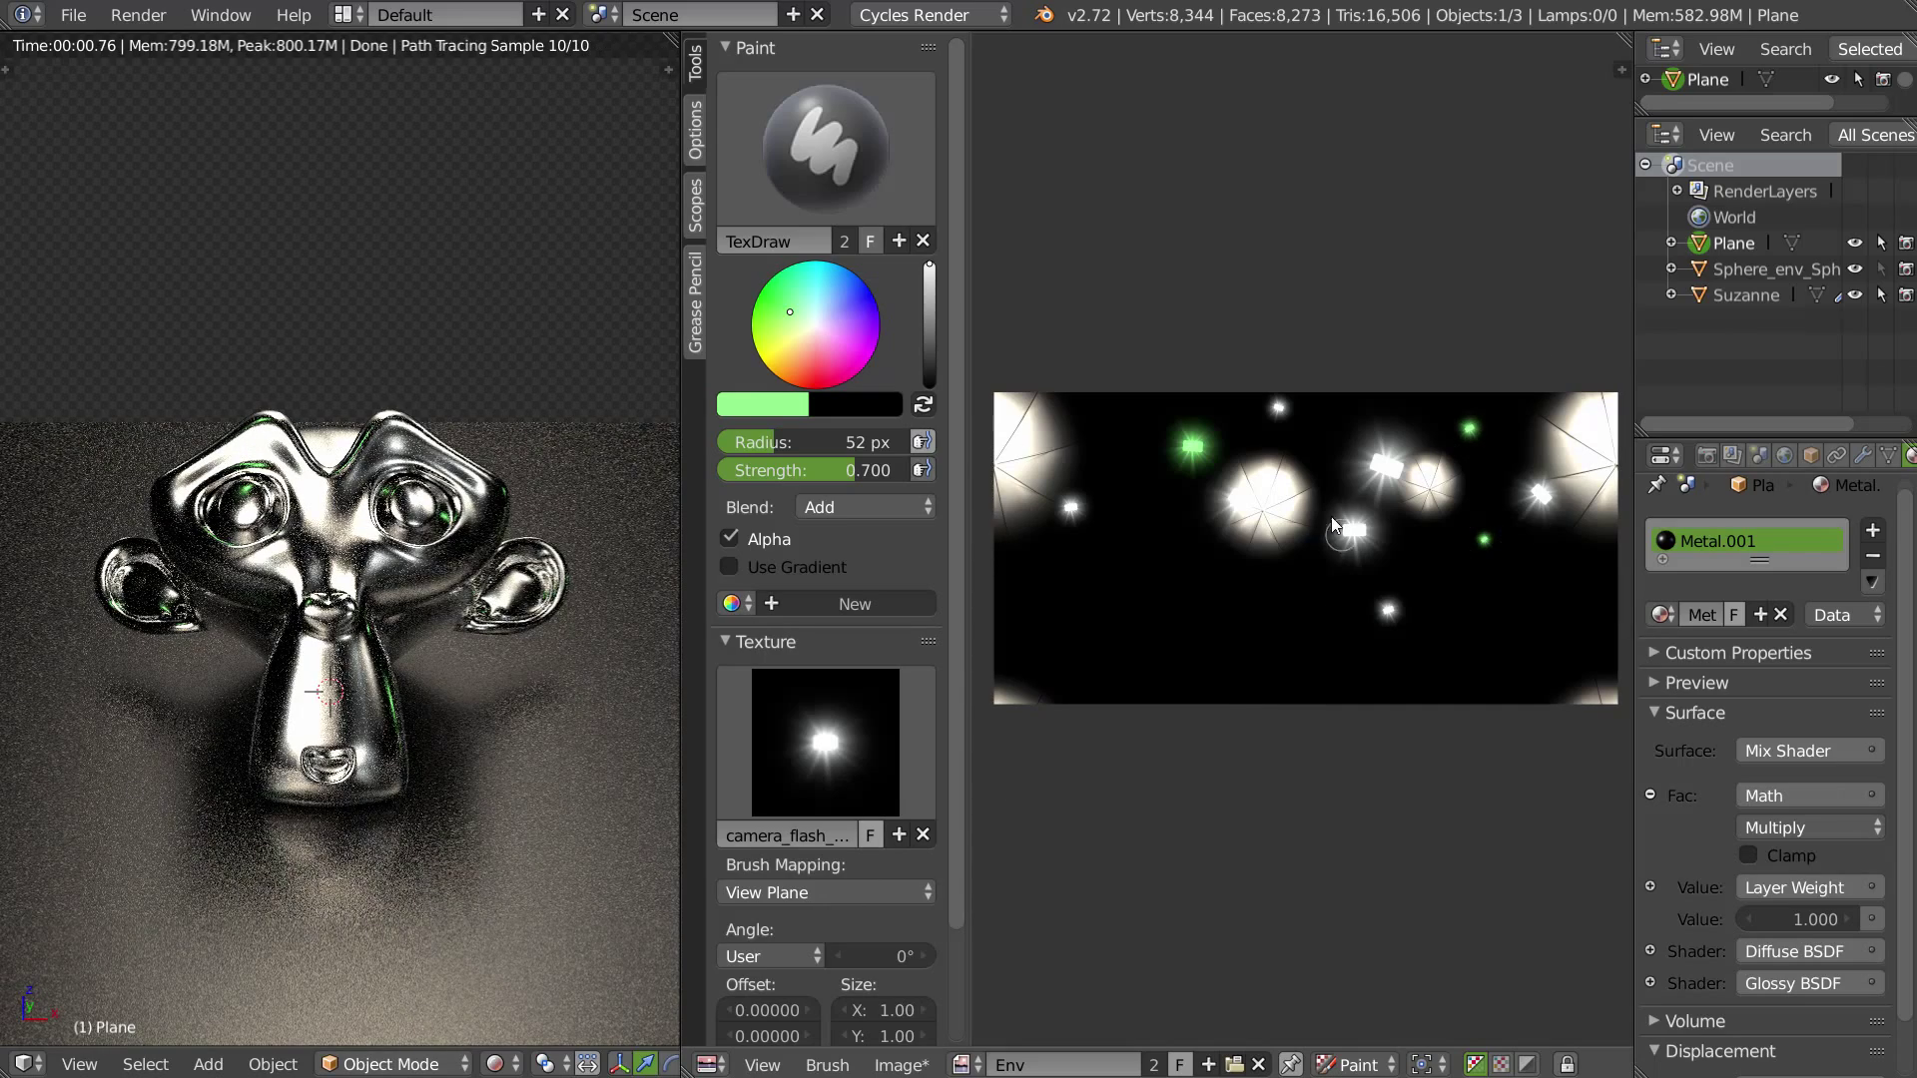
# Step: Set the brush to the Space stroke method with a pink colour, a 200 px radius and 0.116 strength
pyautogui.press('e')
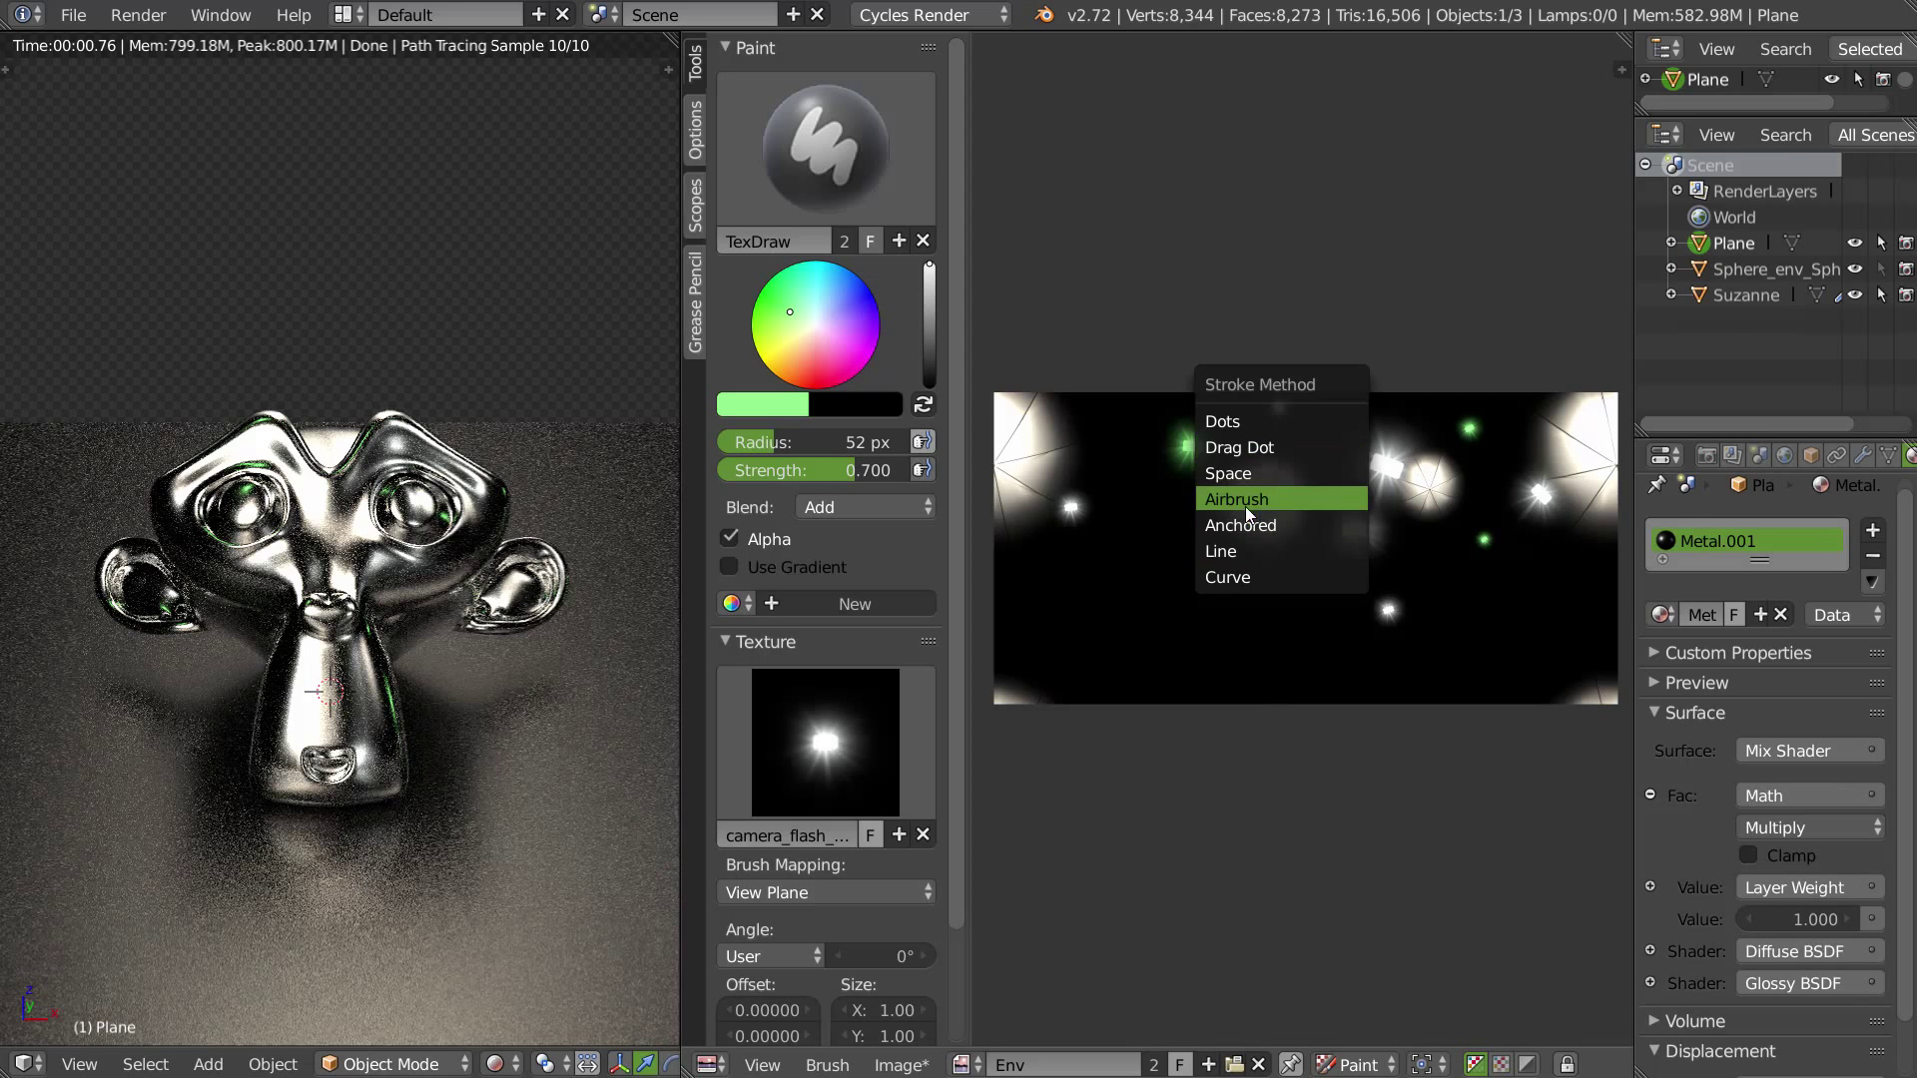
pyautogui.click(1242, 472)
pyautogui.moveTo(819, 329); pyautogui.dragTo(824, 344)
pyautogui.press('f')
pyautogui.click(1378, 528)
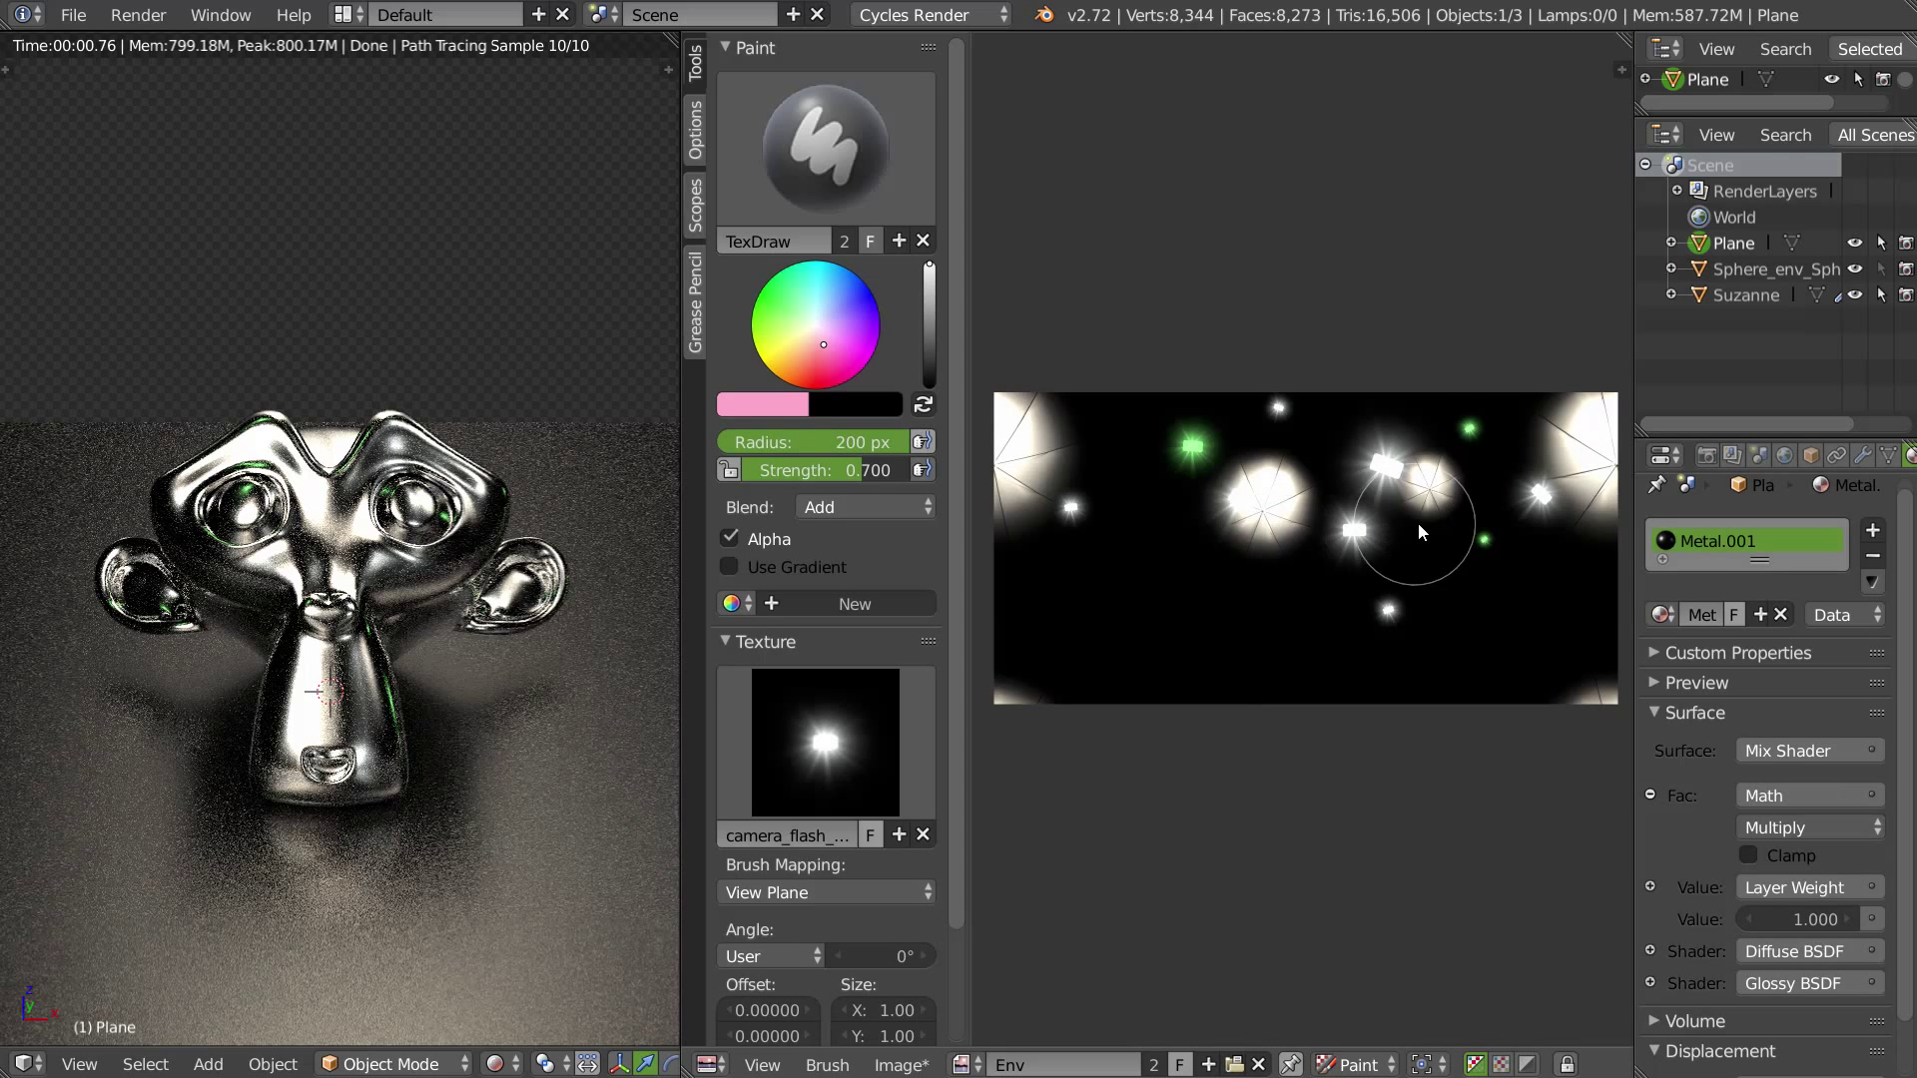
pyautogui.hotkey('shift', 'f')
pyautogui.click(1510, 540)
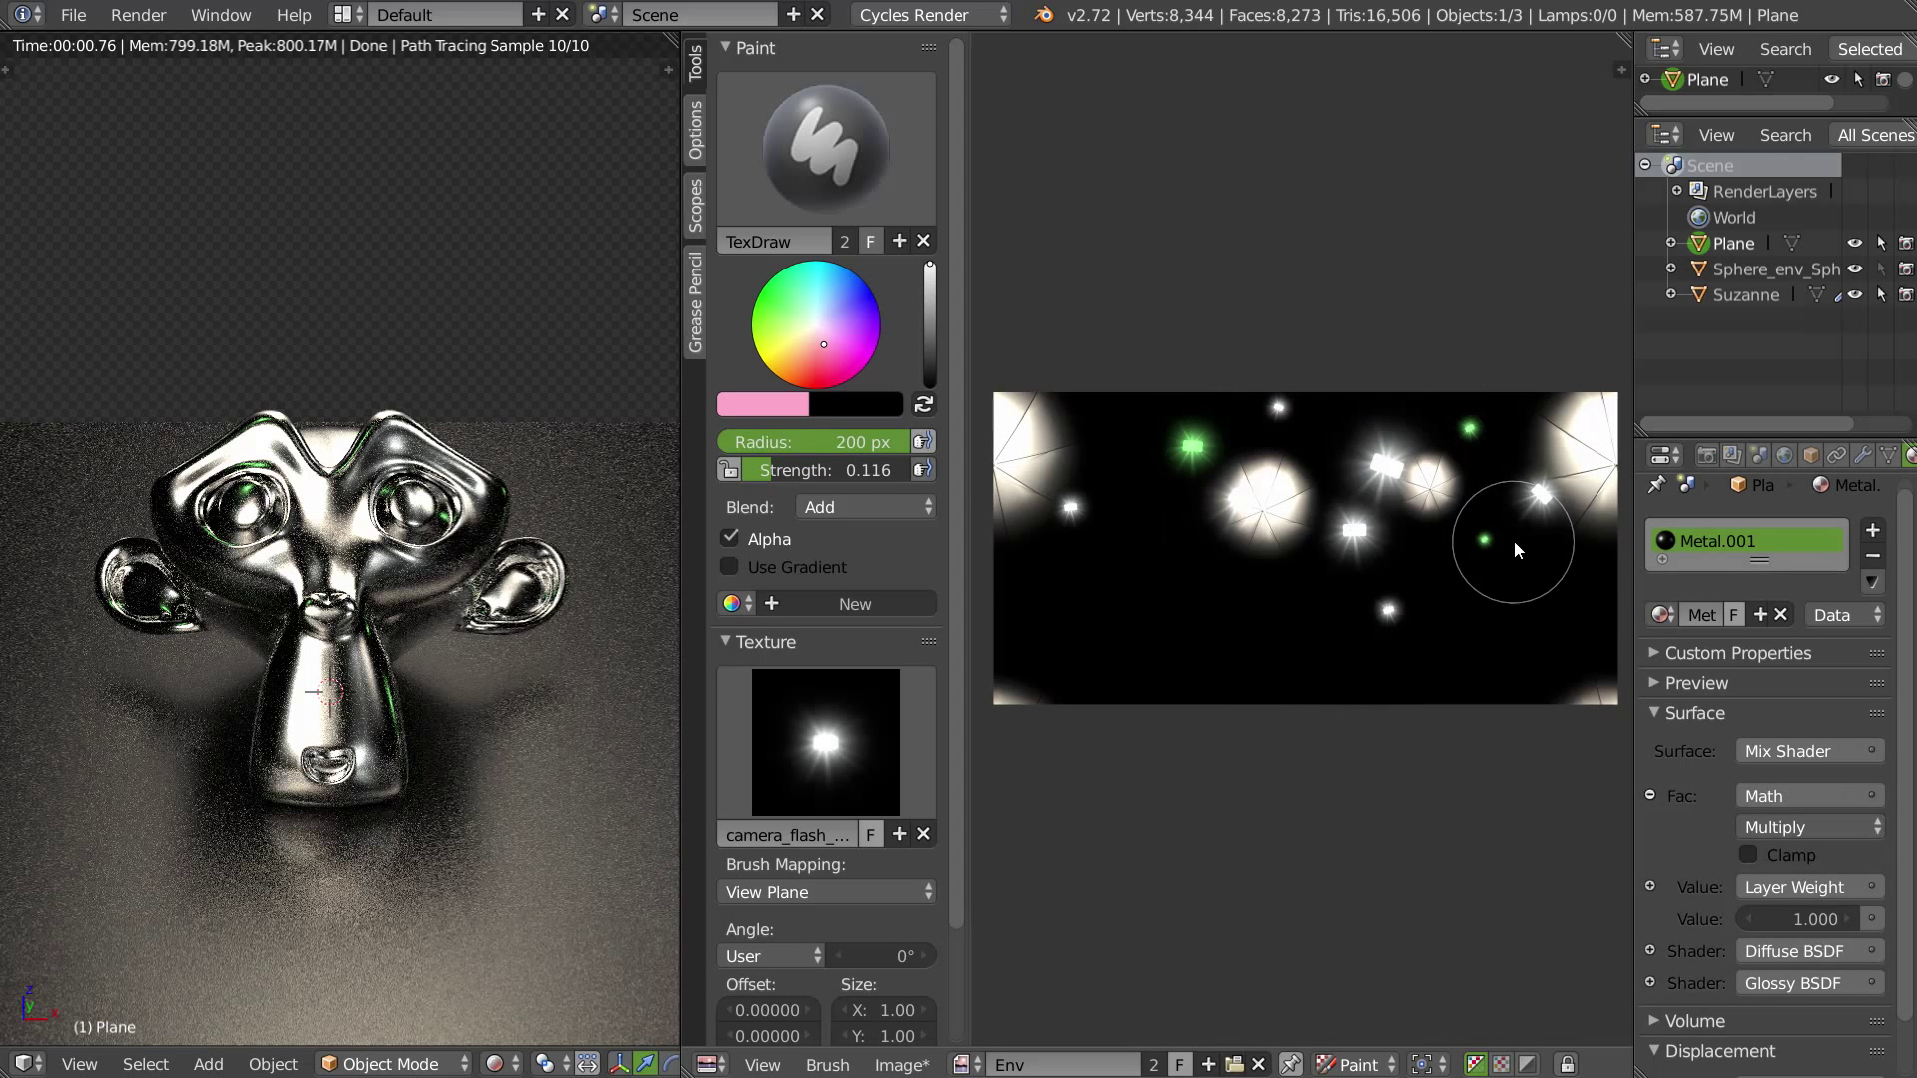
# Step: Try pink strokes in the Env image's upper left with the flash texture and with no texture, undoing each one
pyautogui.moveTo(1074, 493); pyautogui.dragTo(1216, 423)
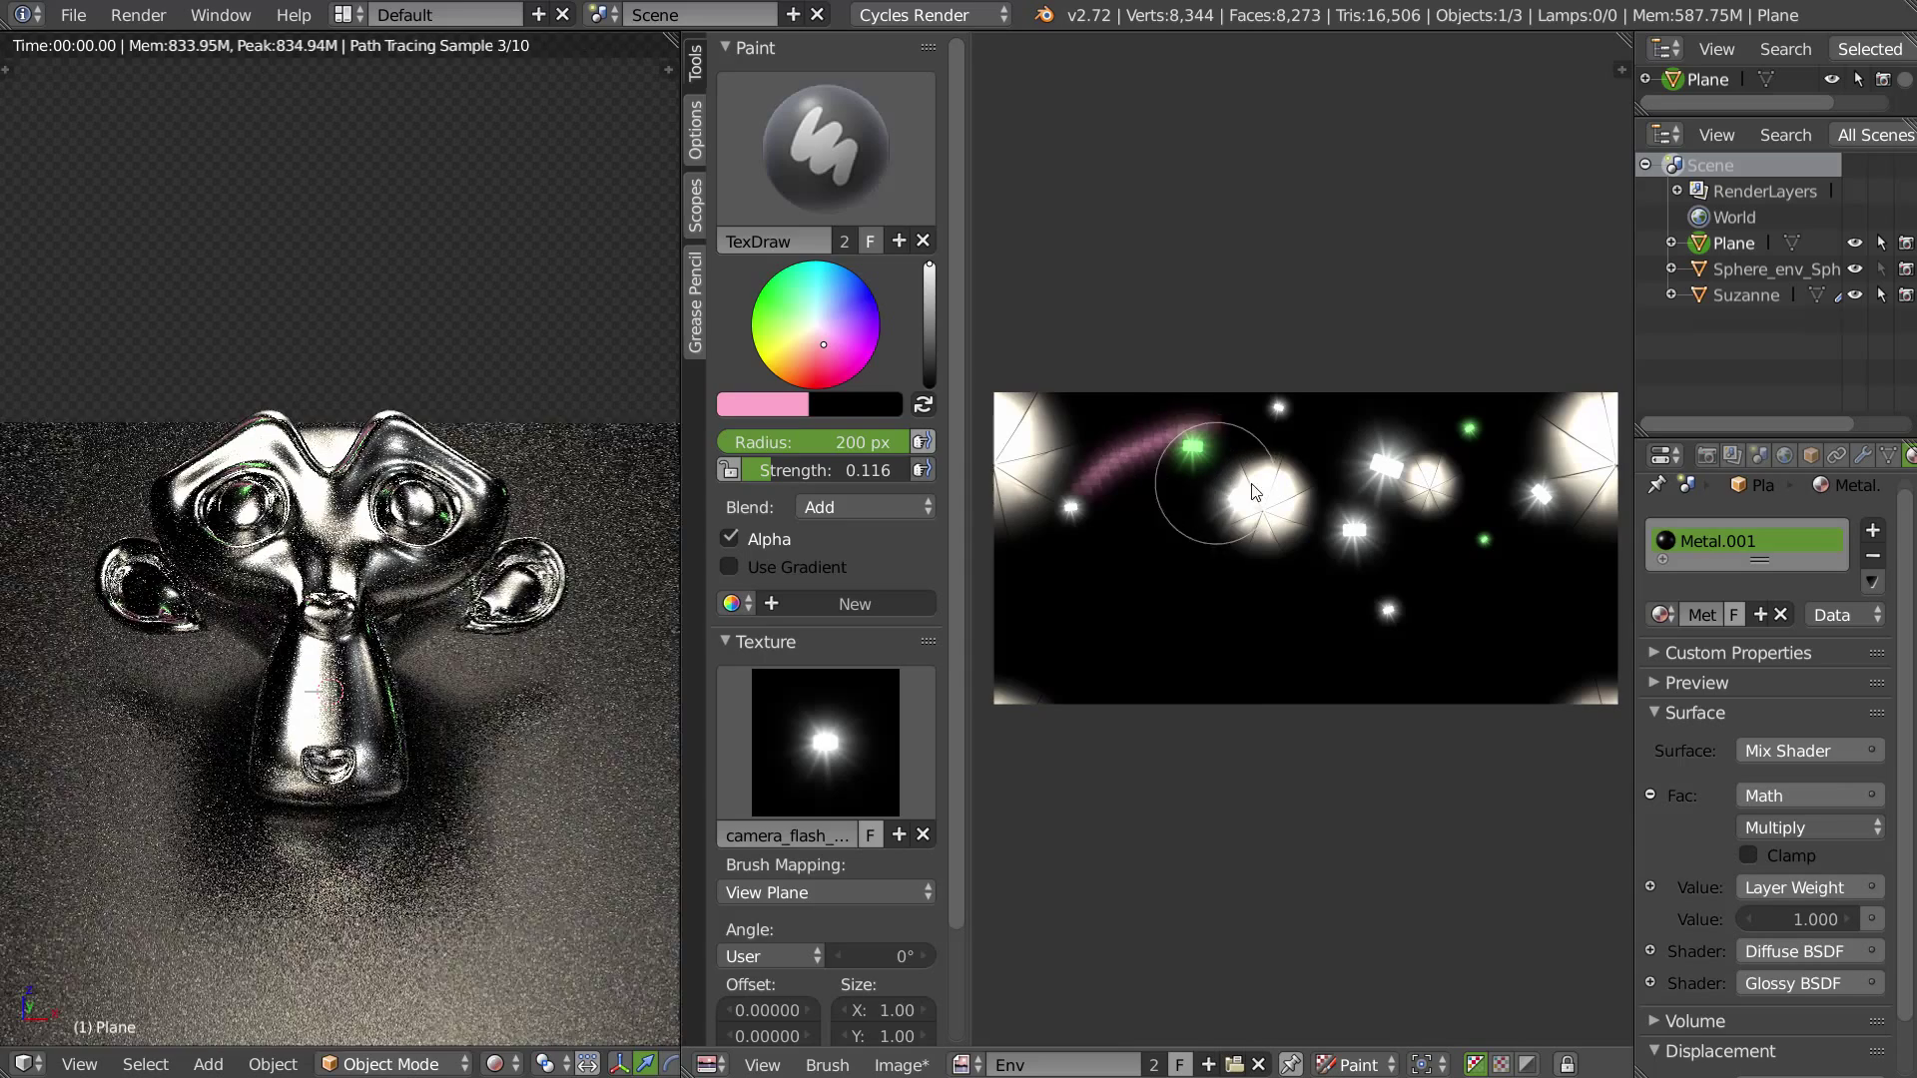
pyautogui.hotkey('ctrl', 'z')
pyautogui.click(855, 751)
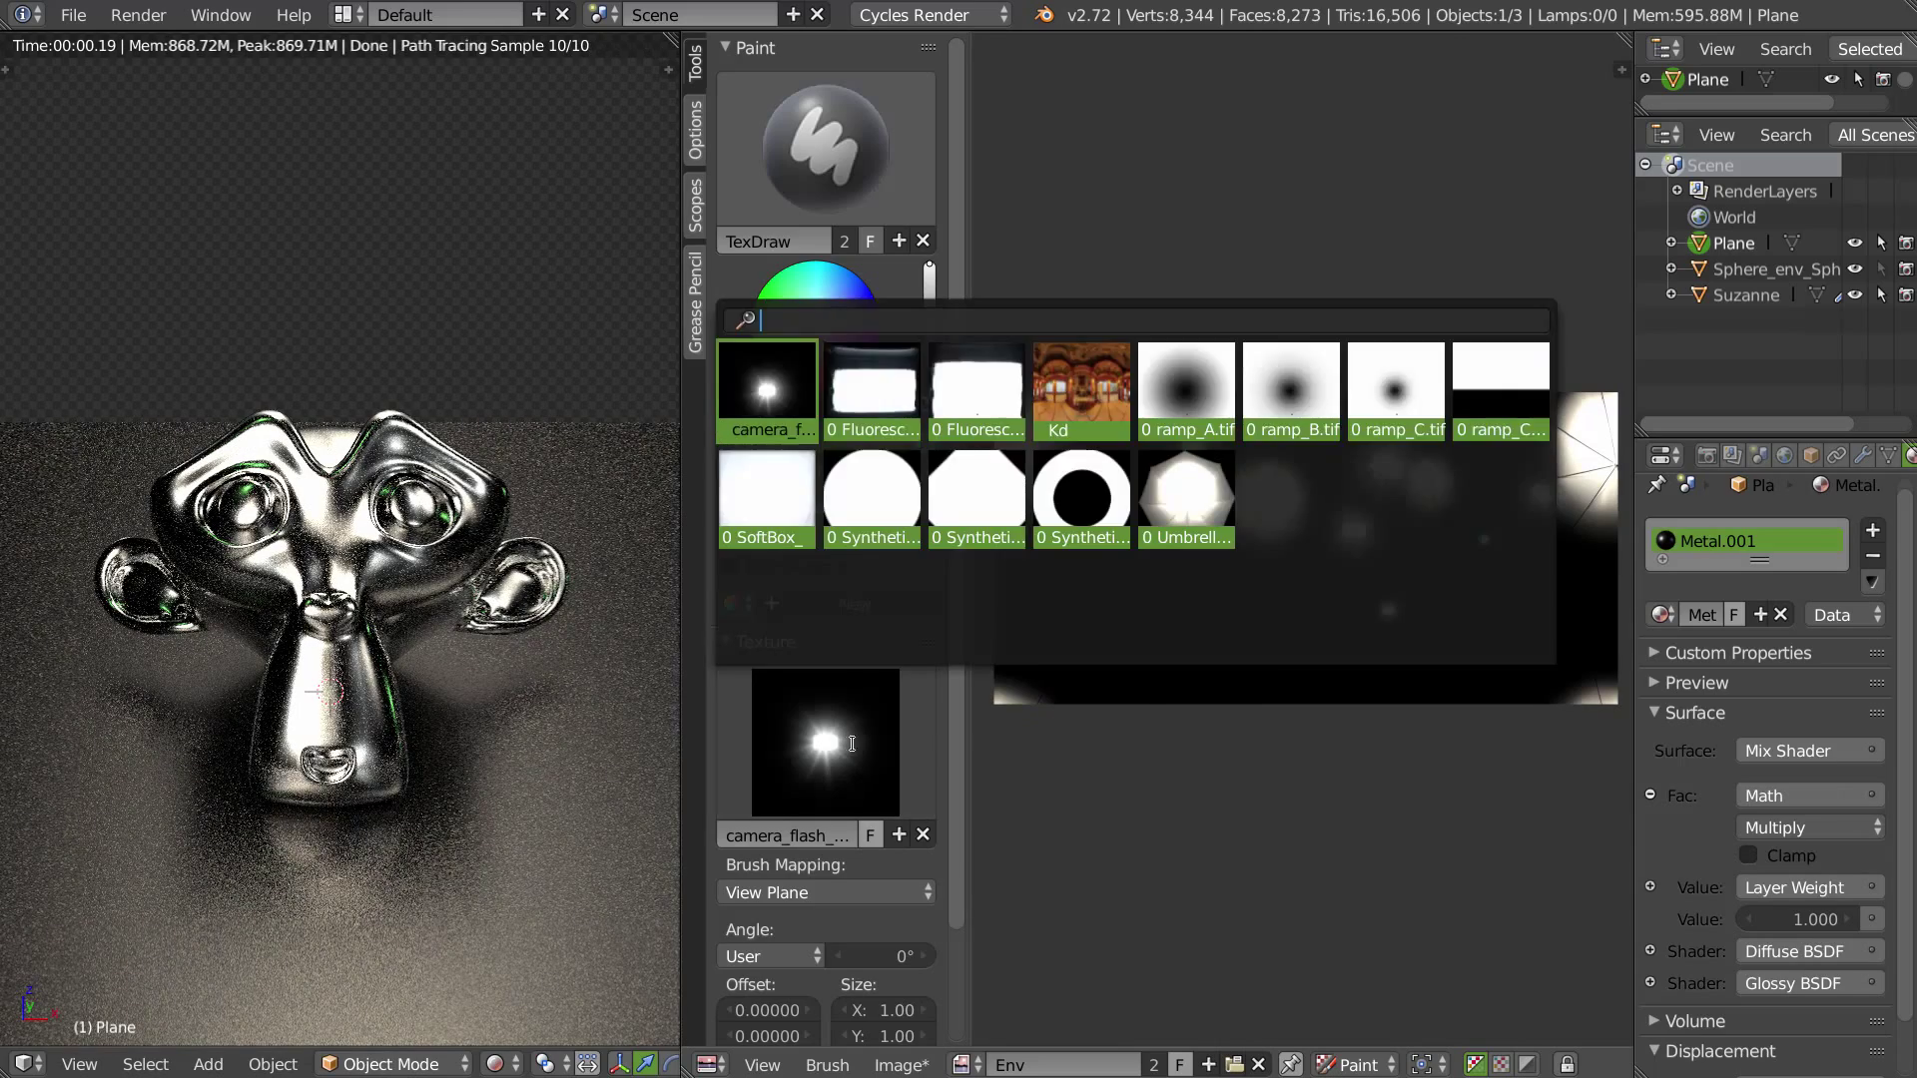
pyautogui.click(923, 835)
pyautogui.moveTo(1087, 484); pyautogui.dragTo(1173, 457)
pyautogui.hotkey('ctrl', 'z')
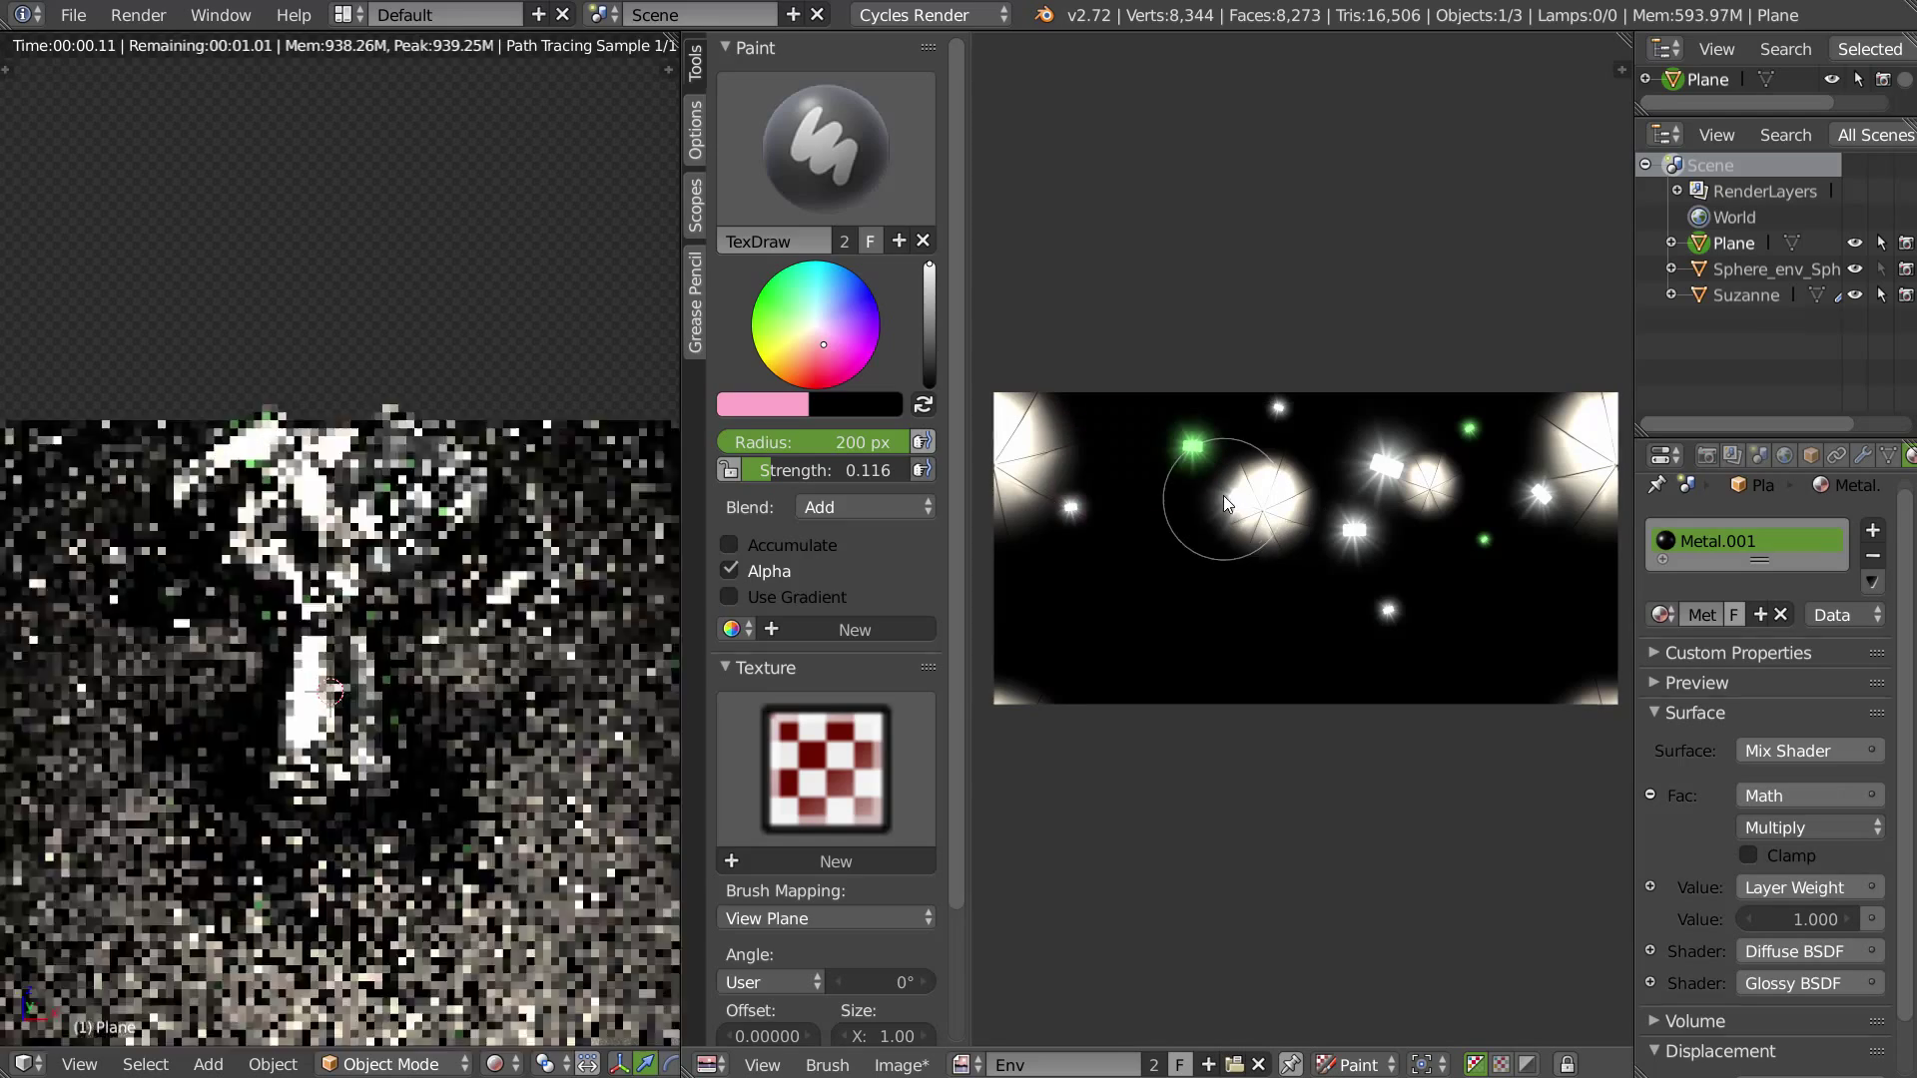
pyautogui.click(1124, 474)
pyautogui.hotkey('ctrl', 'z')
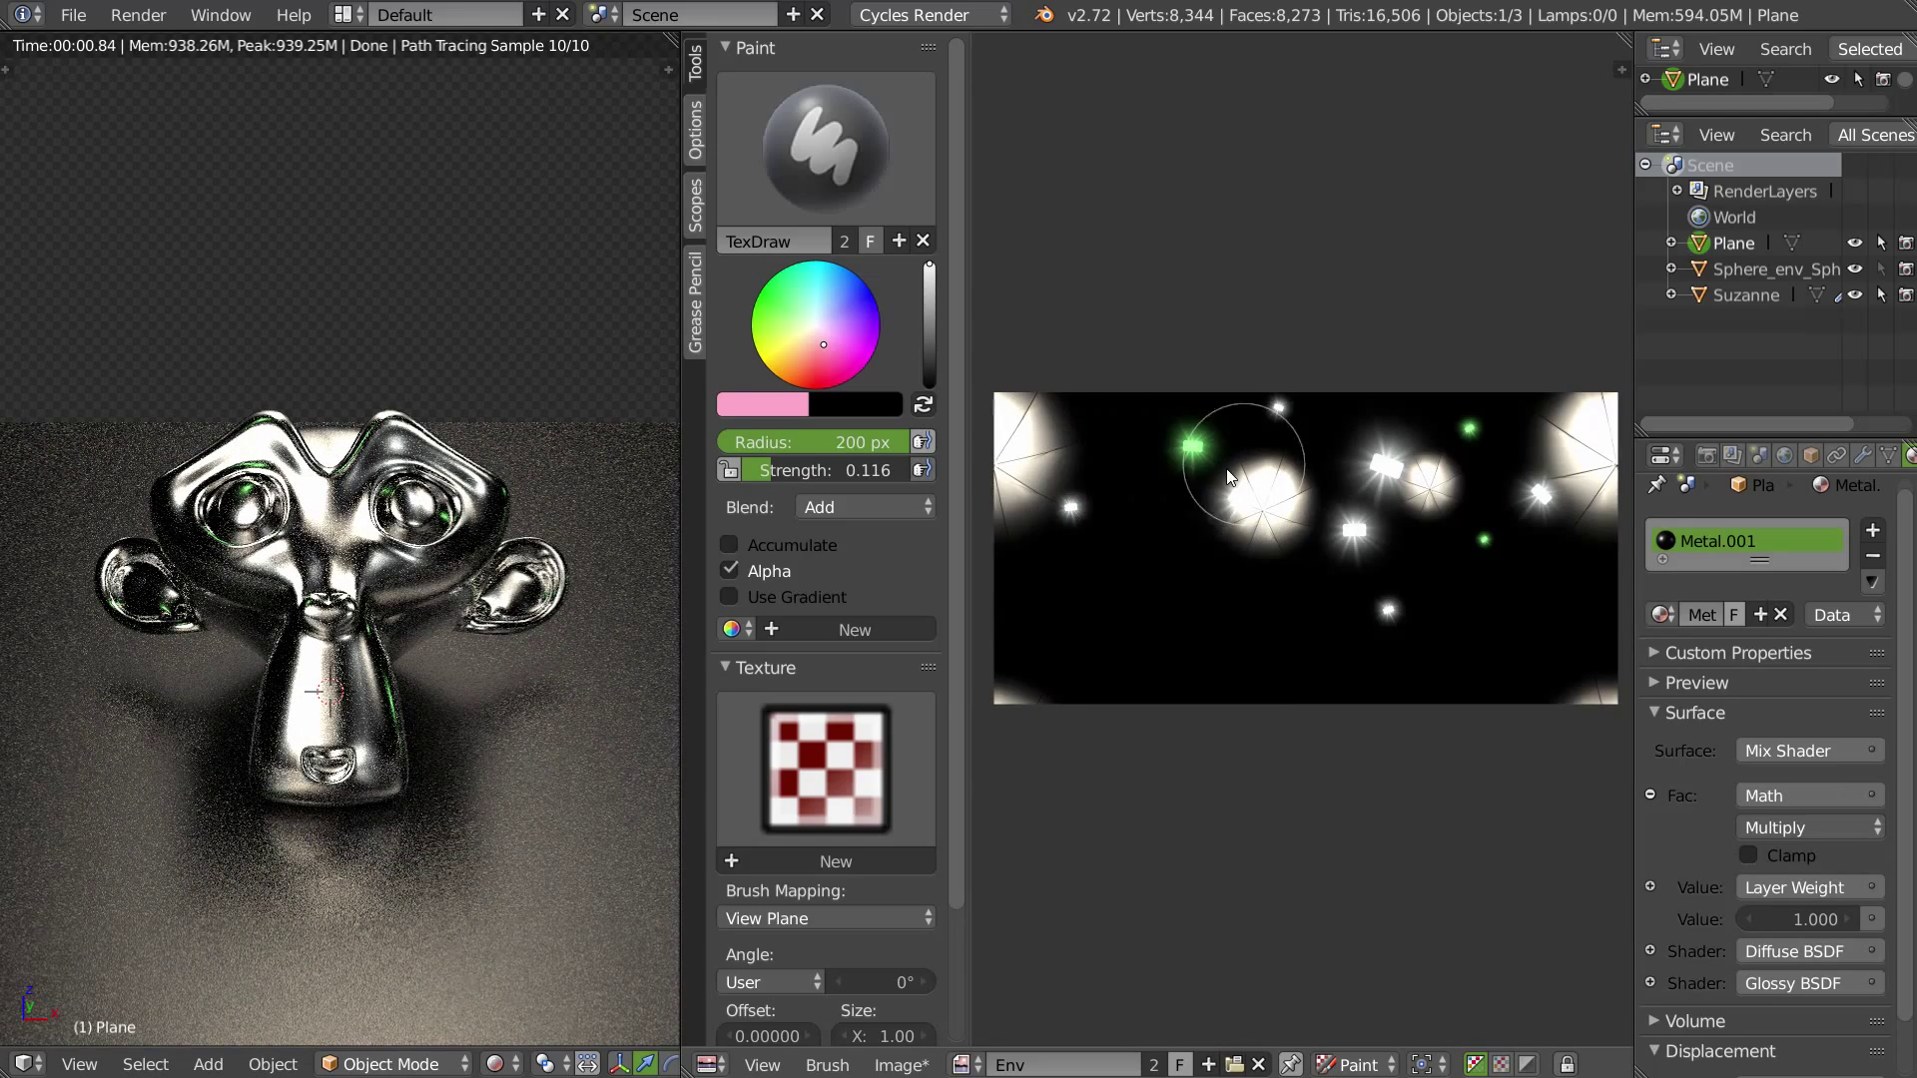
# Step: Choose the ramp_A.tif brush texture and paint soft pink glows in the upper left and right of the central umbrella, undoing a first trial
pyautogui.click(841, 811)
pyautogui.click(1149, 452)
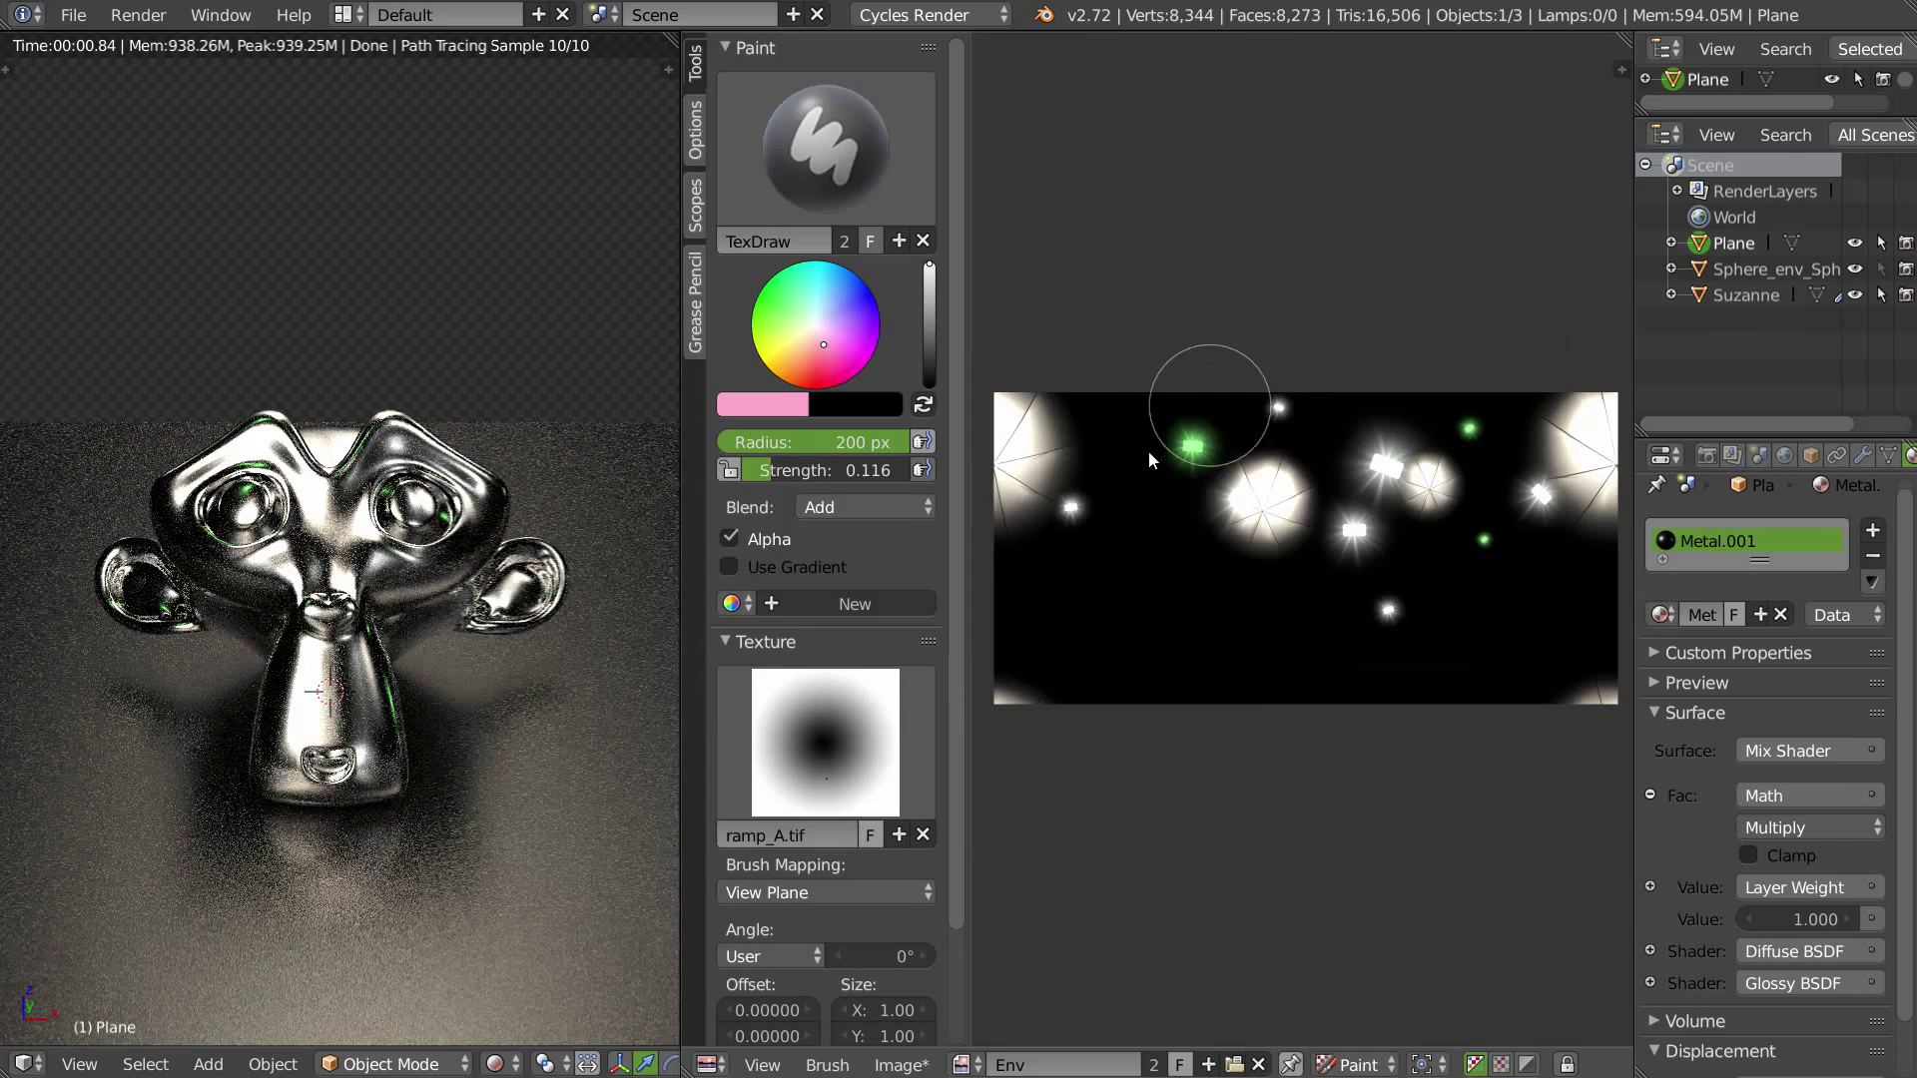
pyautogui.click(1085, 491)
pyautogui.hotkey('ctrl', 'z')
pyautogui.moveTo(1104, 423); pyautogui.dragTo(1129, 450)
pyautogui.moveTo(1303, 477)
pyautogui.mouseDown()
pyautogui.moveTo(1306, 538)
pyautogui.moveTo(1286, 534)
pyautogui.mouseUp()
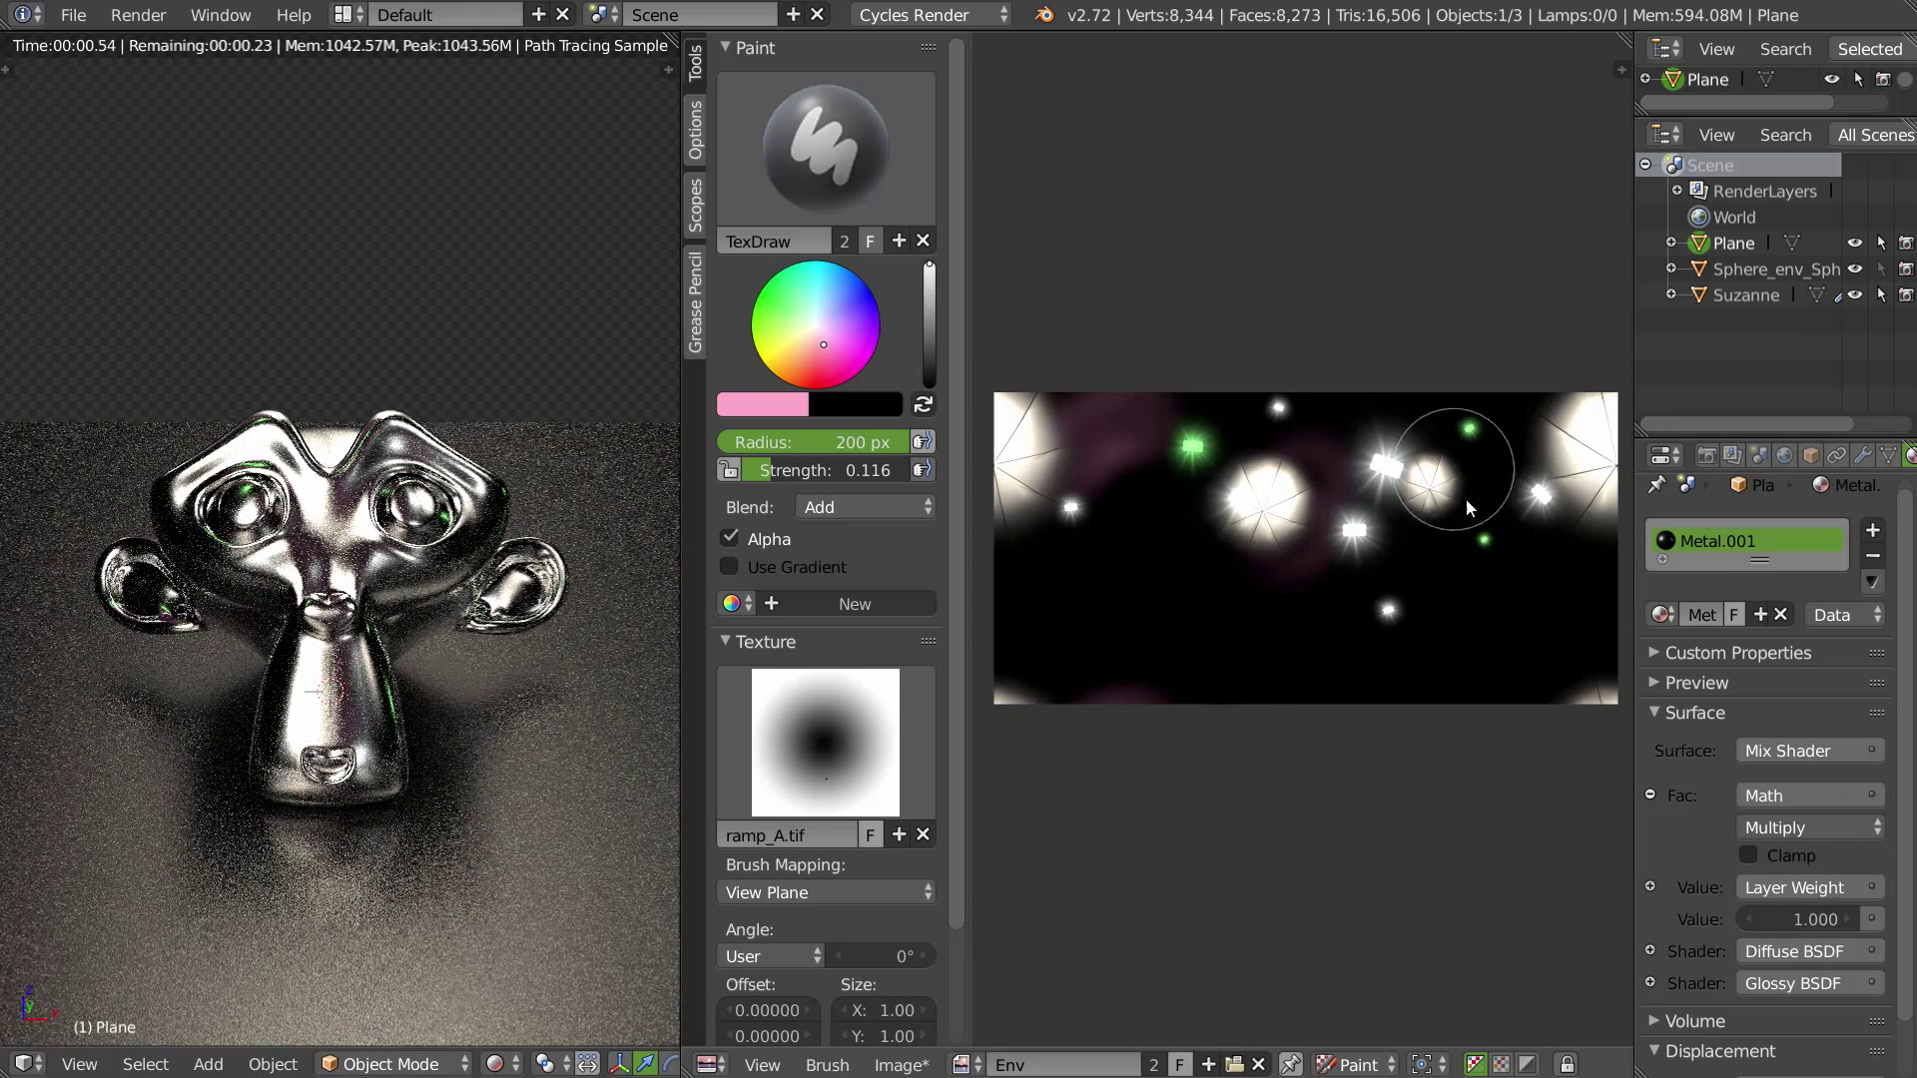
# Step: Change the brush colour to blue and paint a soft glow in the Env image's upper right, undoing a second glow around the central umbrella
pyautogui.click(847, 302)
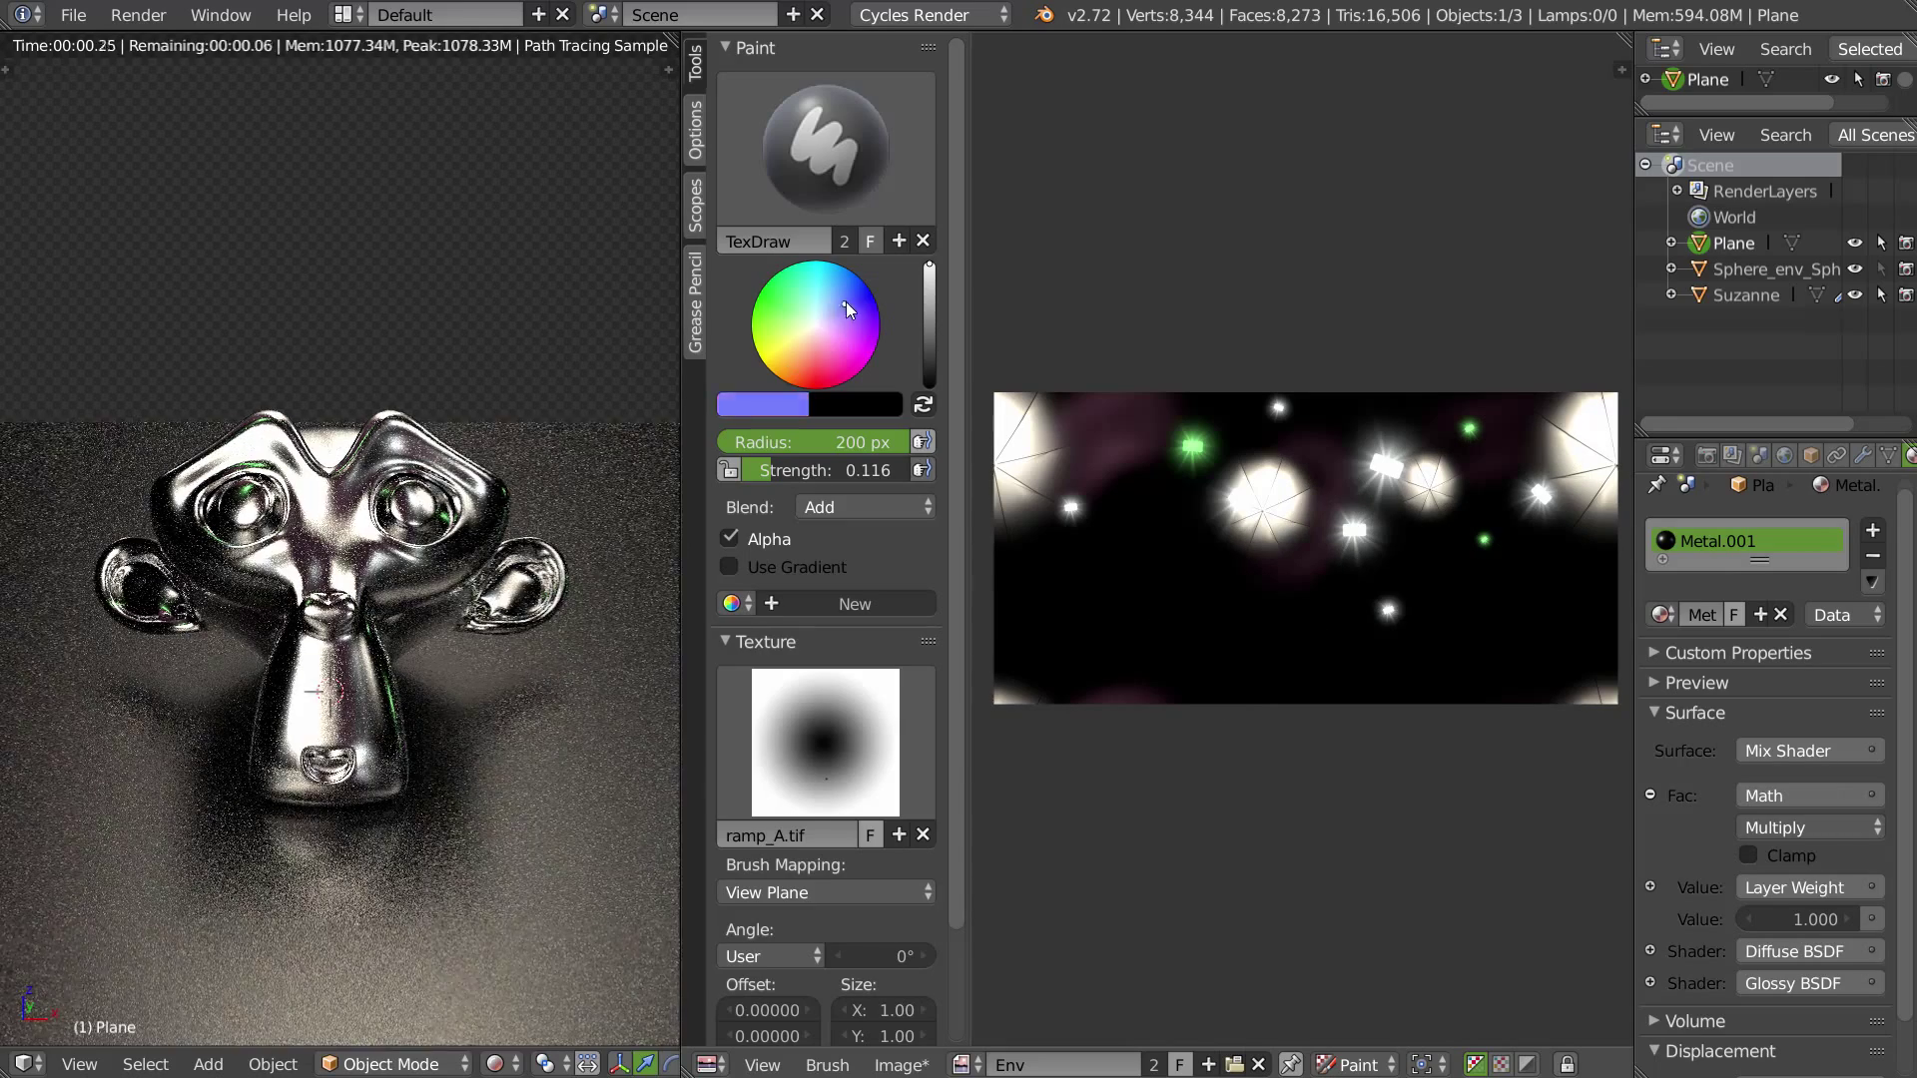
pyautogui.moveTo(1500, 486); pyautogui.dragTo(1489, 490)
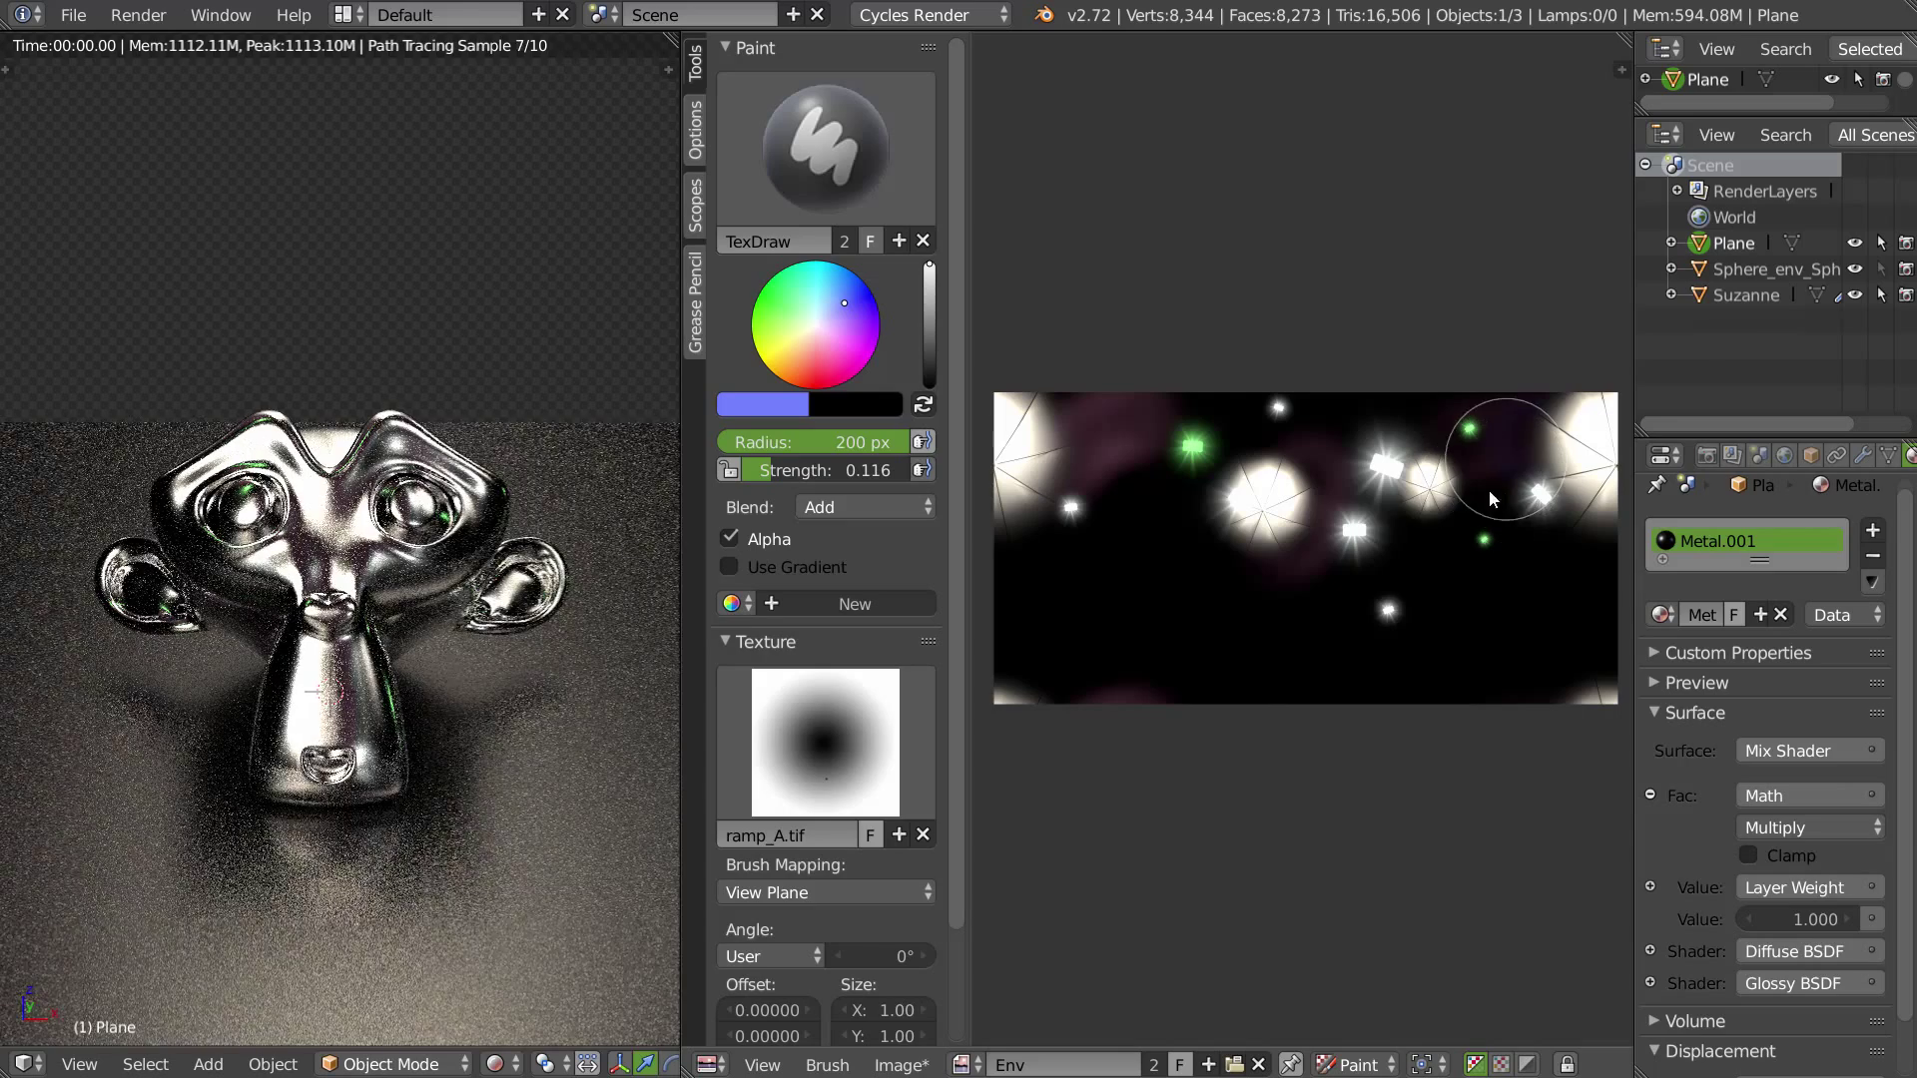
pyautogui.moveTo(1250, 537)
pyautogui.mouseDown()
pyautogui.moveTo(1222, 498)
pyautogui.moveTo(1261, 517)
pyautogui.mouseUp()
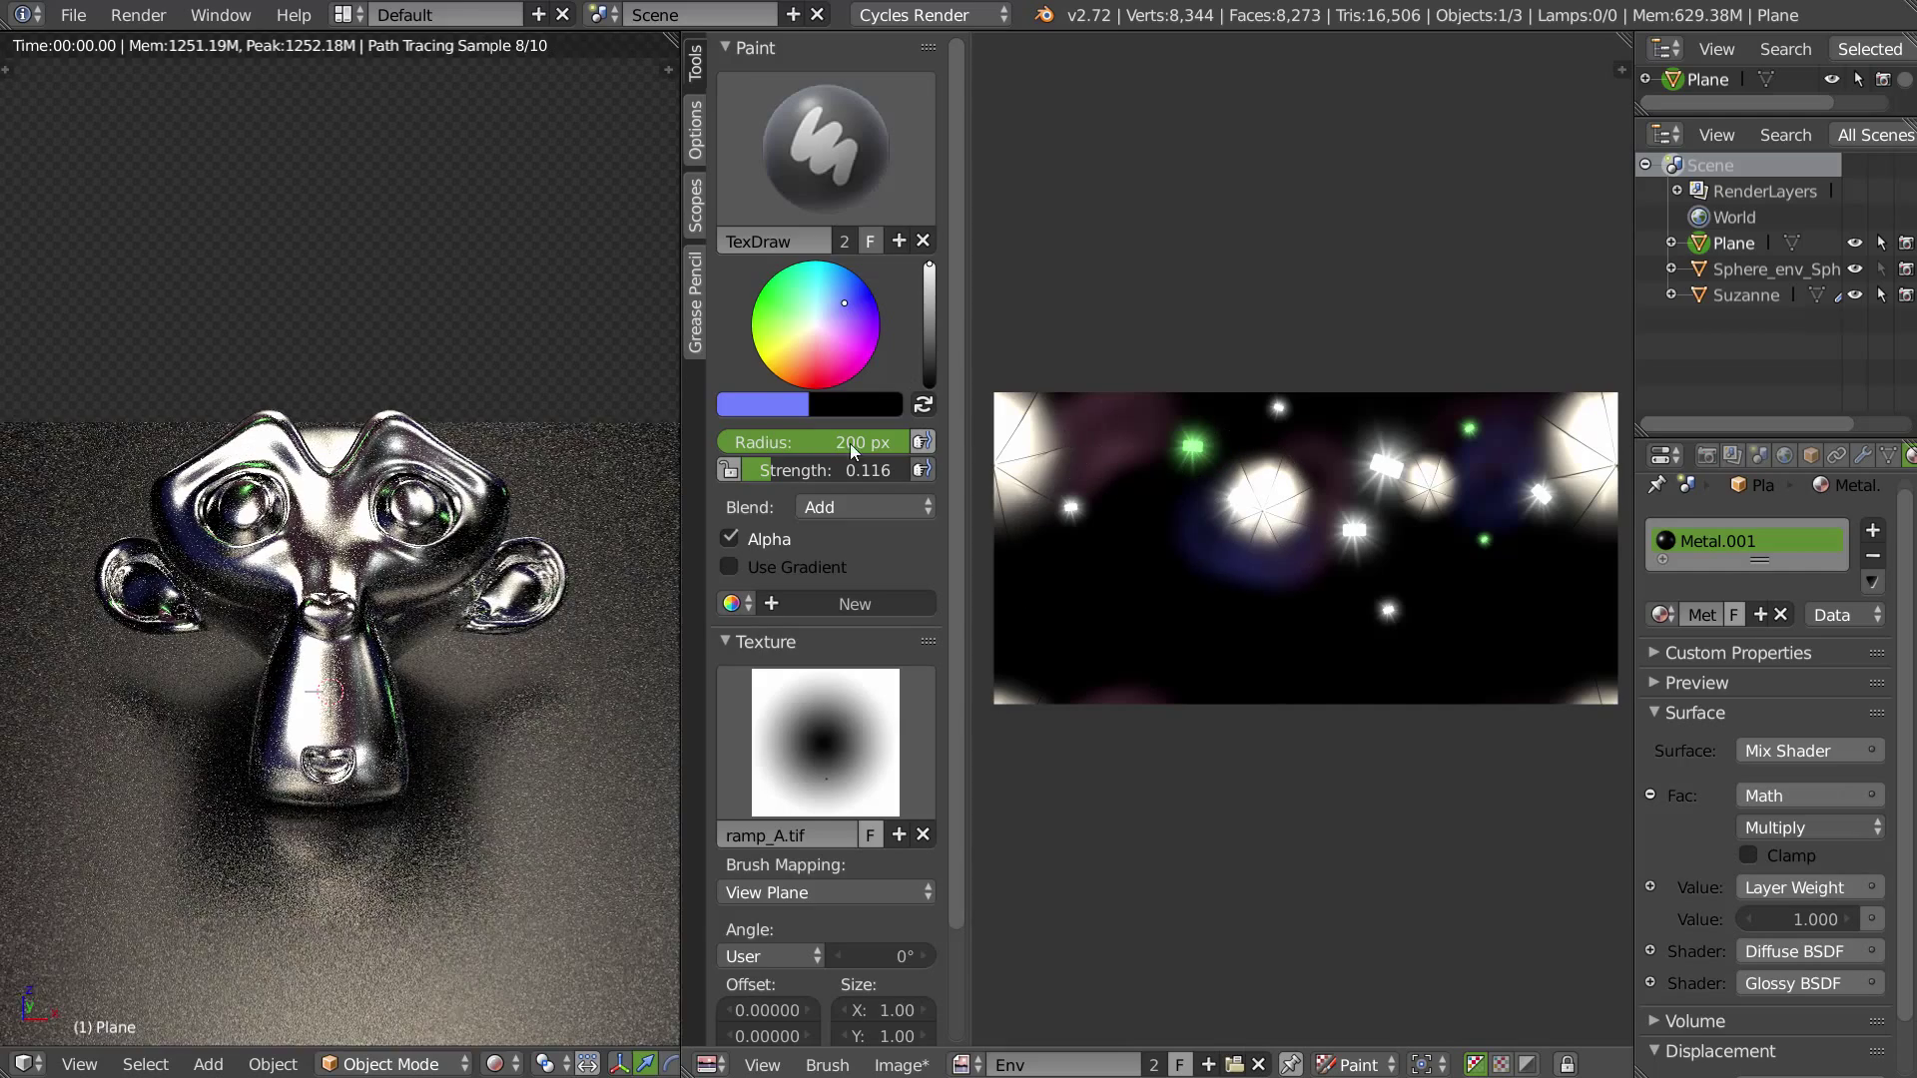
pyautogui.hotkey('ctrl', 'z')
# Step: Change the brush colour to pale yellow and paint soft glows below and above the central umbrella
pyautogui.moveTo(824, 342); pyautogui.dragTo(801, 333)
pyautogui.moveTo(1227, 508); pyautogui.dragTo(1252, 535)
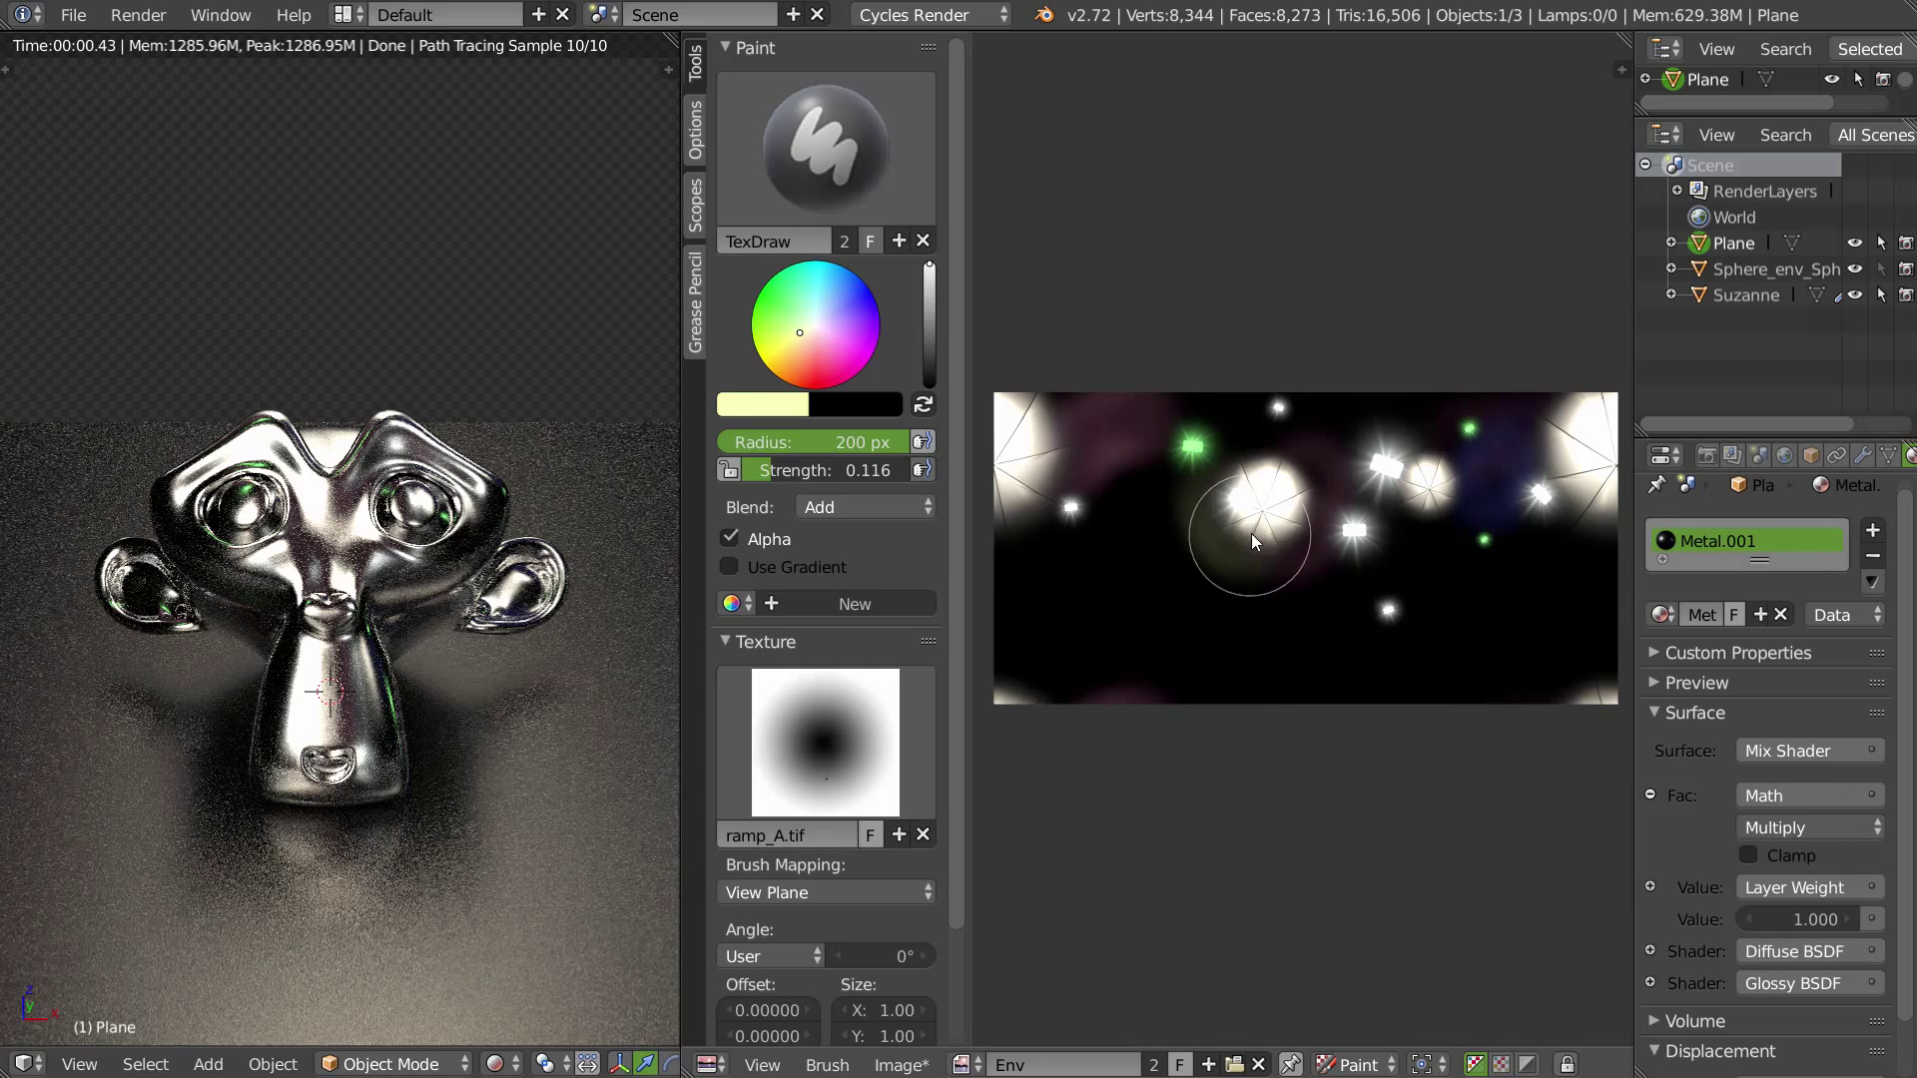
pyautogui.moveTo(1158, 446)
pyautogui.mouseDown()
pyautogui.moveTo(1225, 429)
pyautogui.moveTo(1272, 451)
pyautogui.mouseUp()
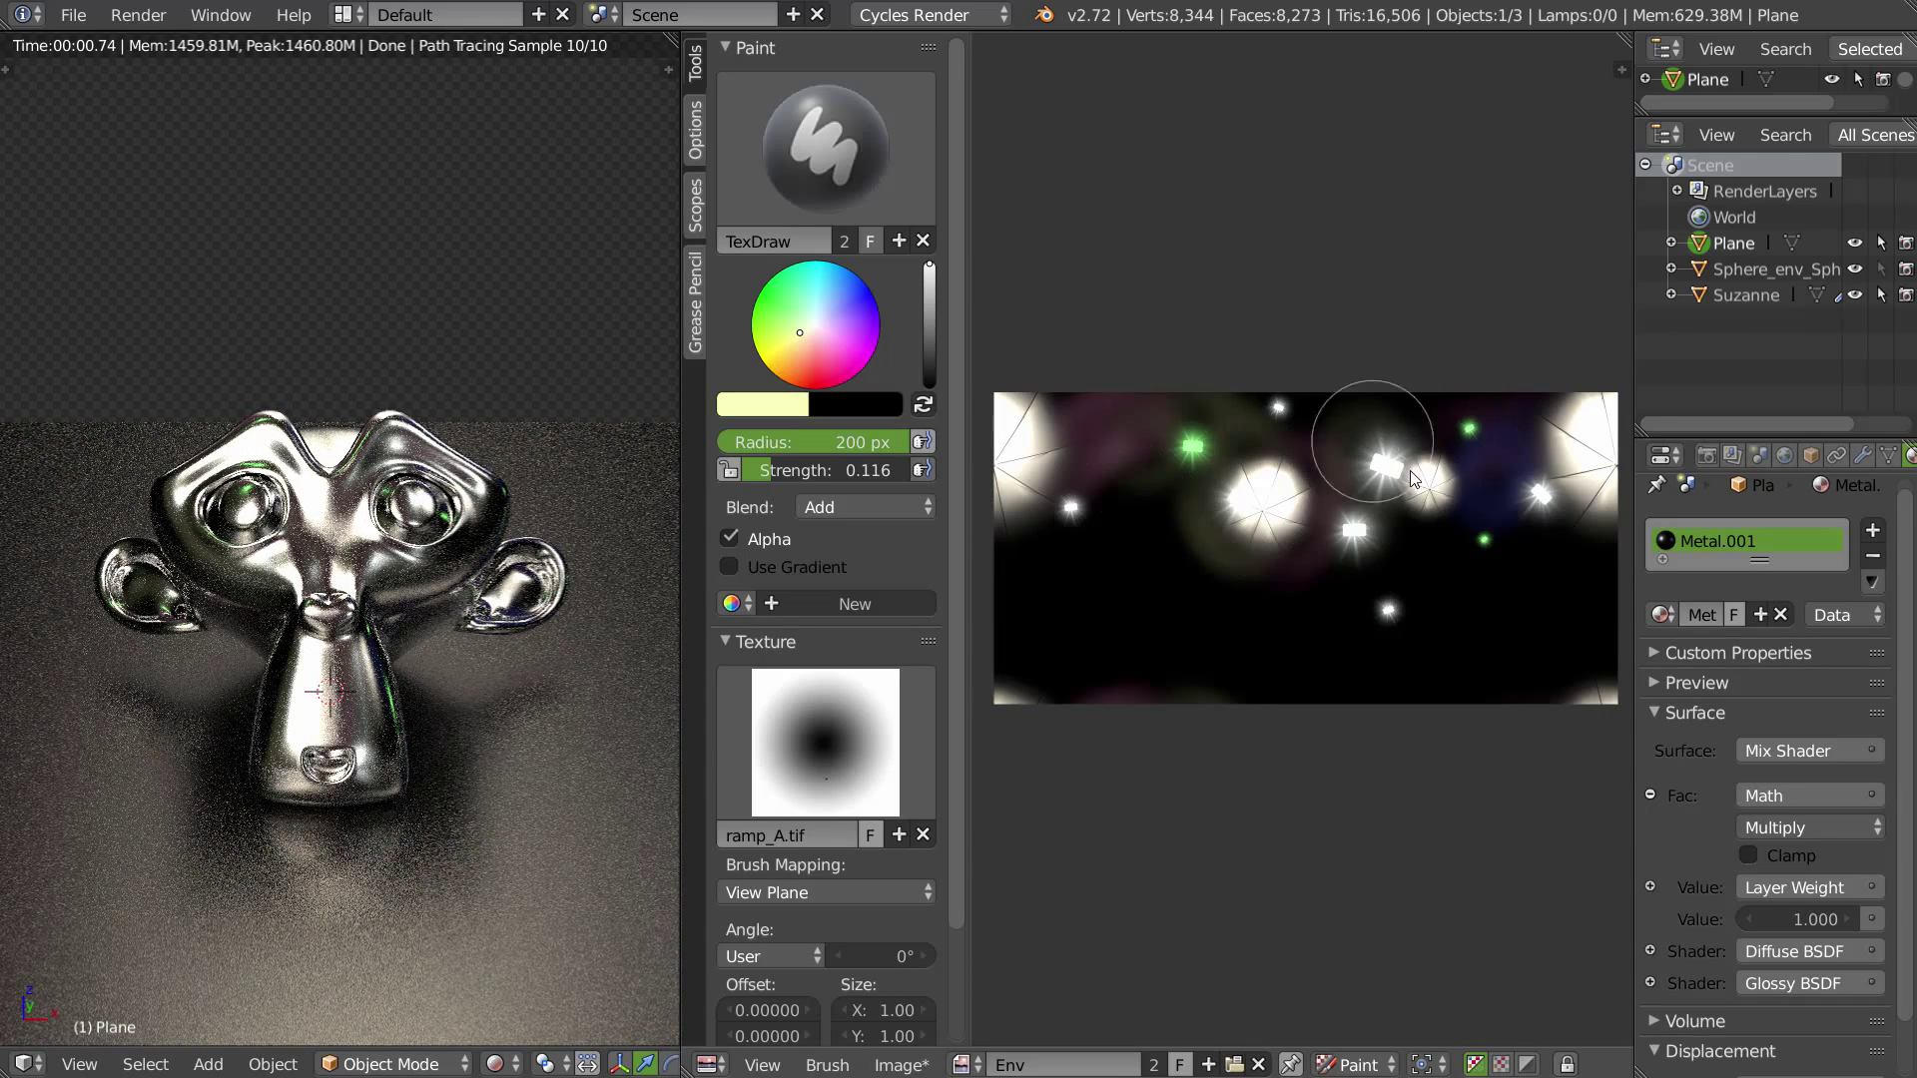
# Step: Choose the synthetic ring texture for the brush and undo a trial stroke between the central and small umbrellas
pyautogui.click(811, 775)
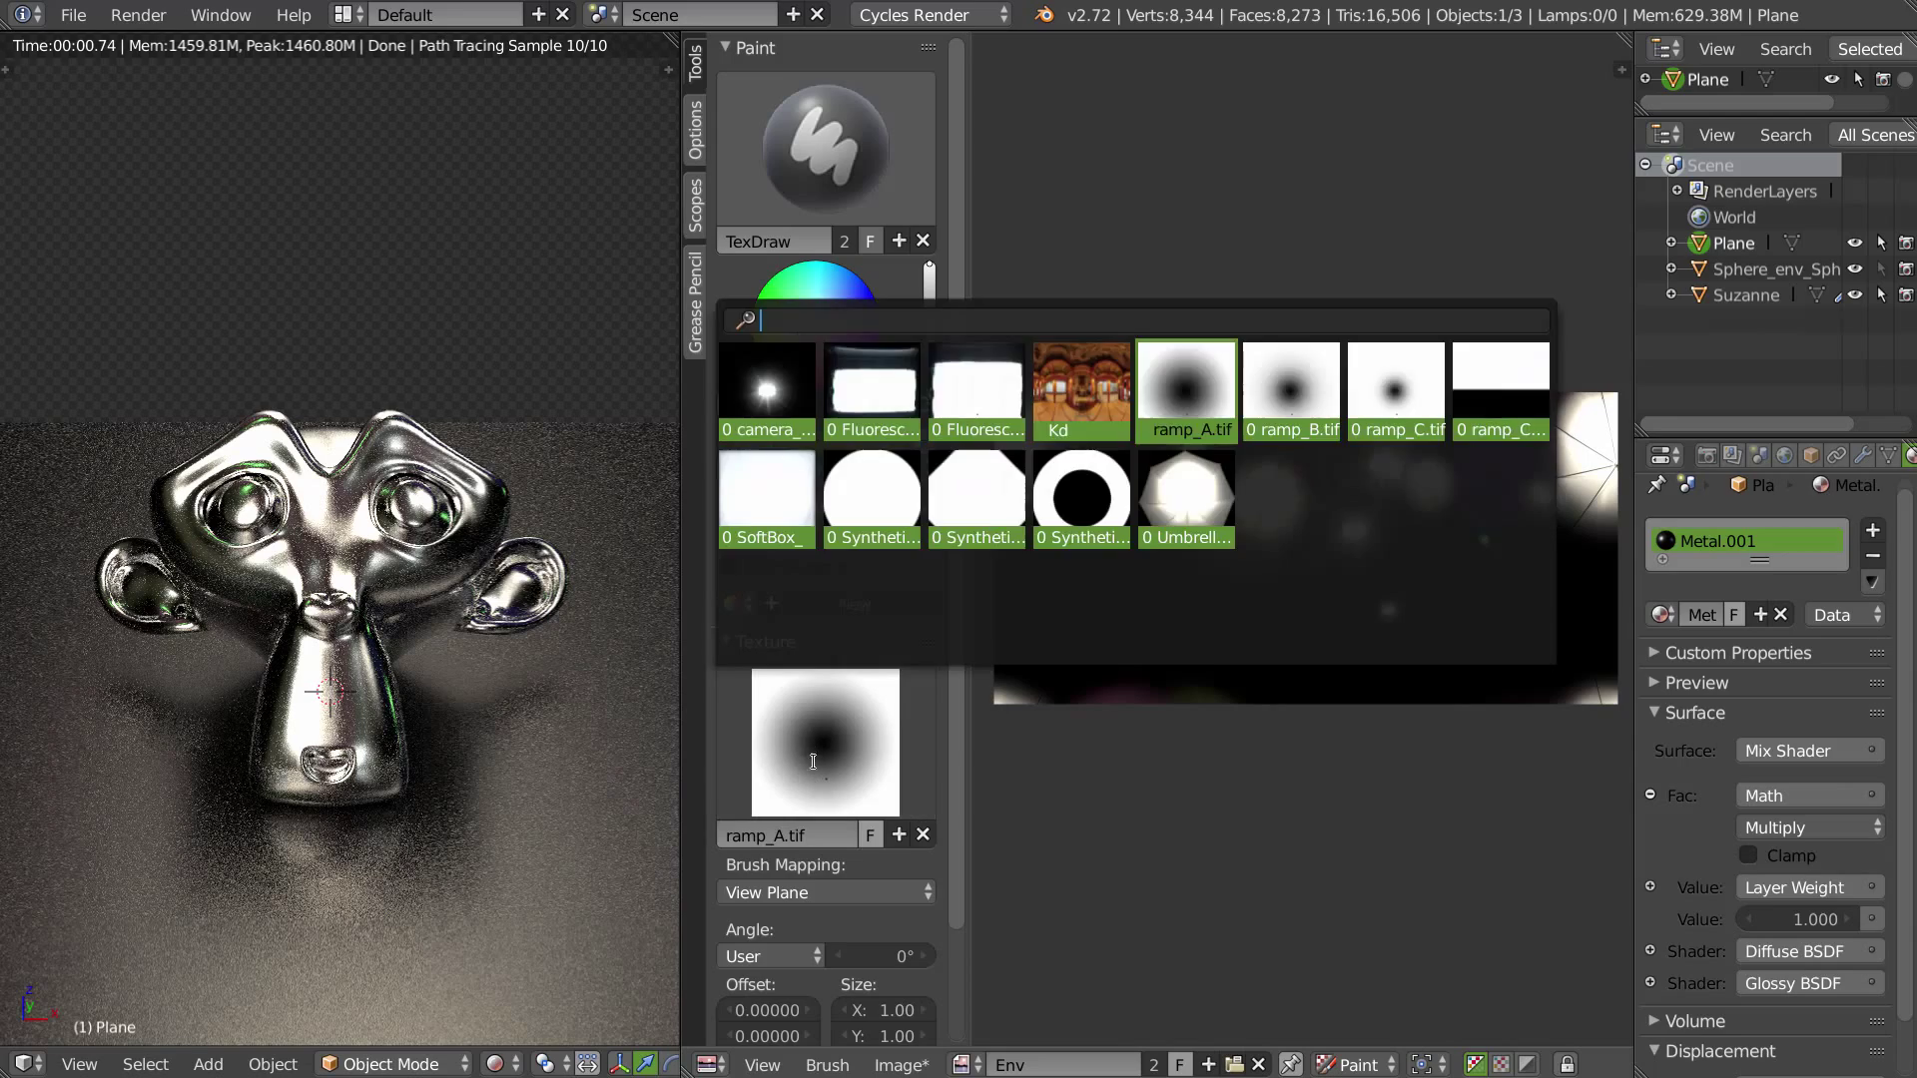
pyautogui.click(1084, 518)
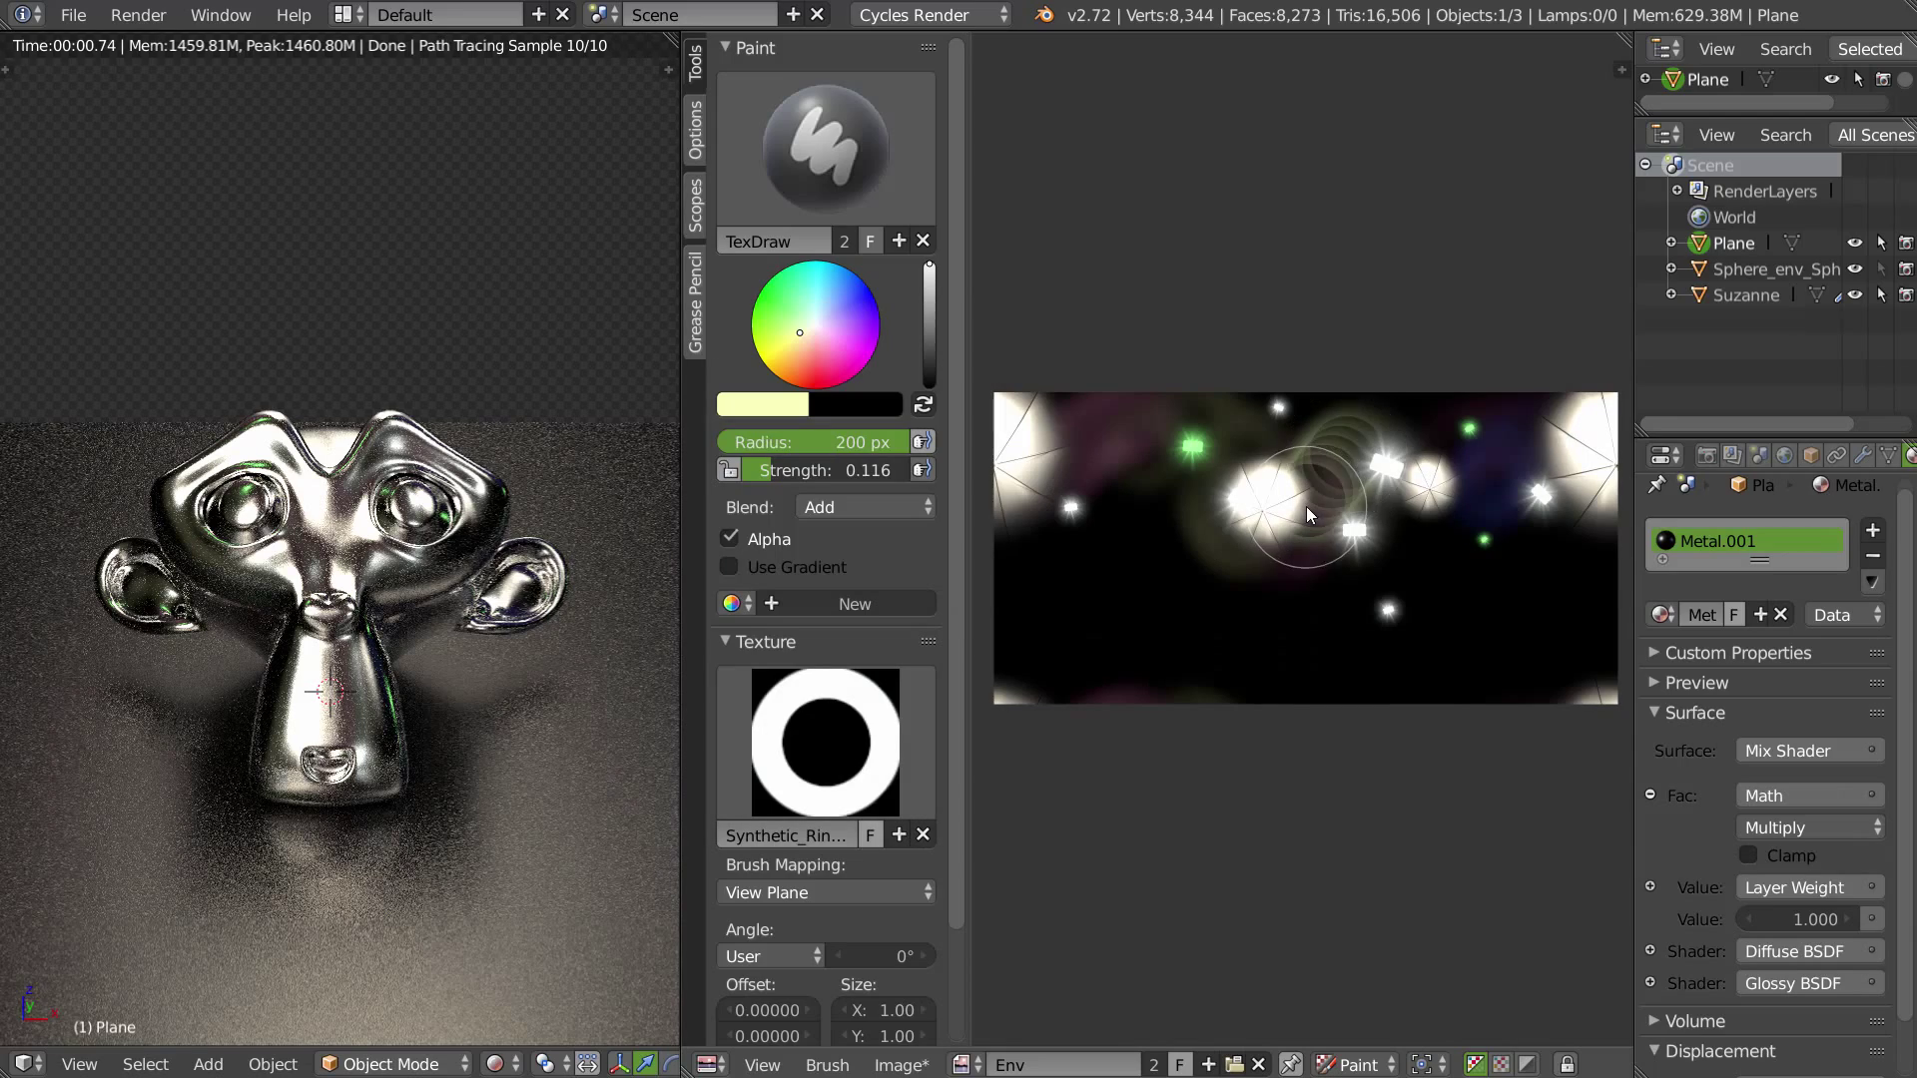
pyautogui.hotkey('ctrl', 'z')
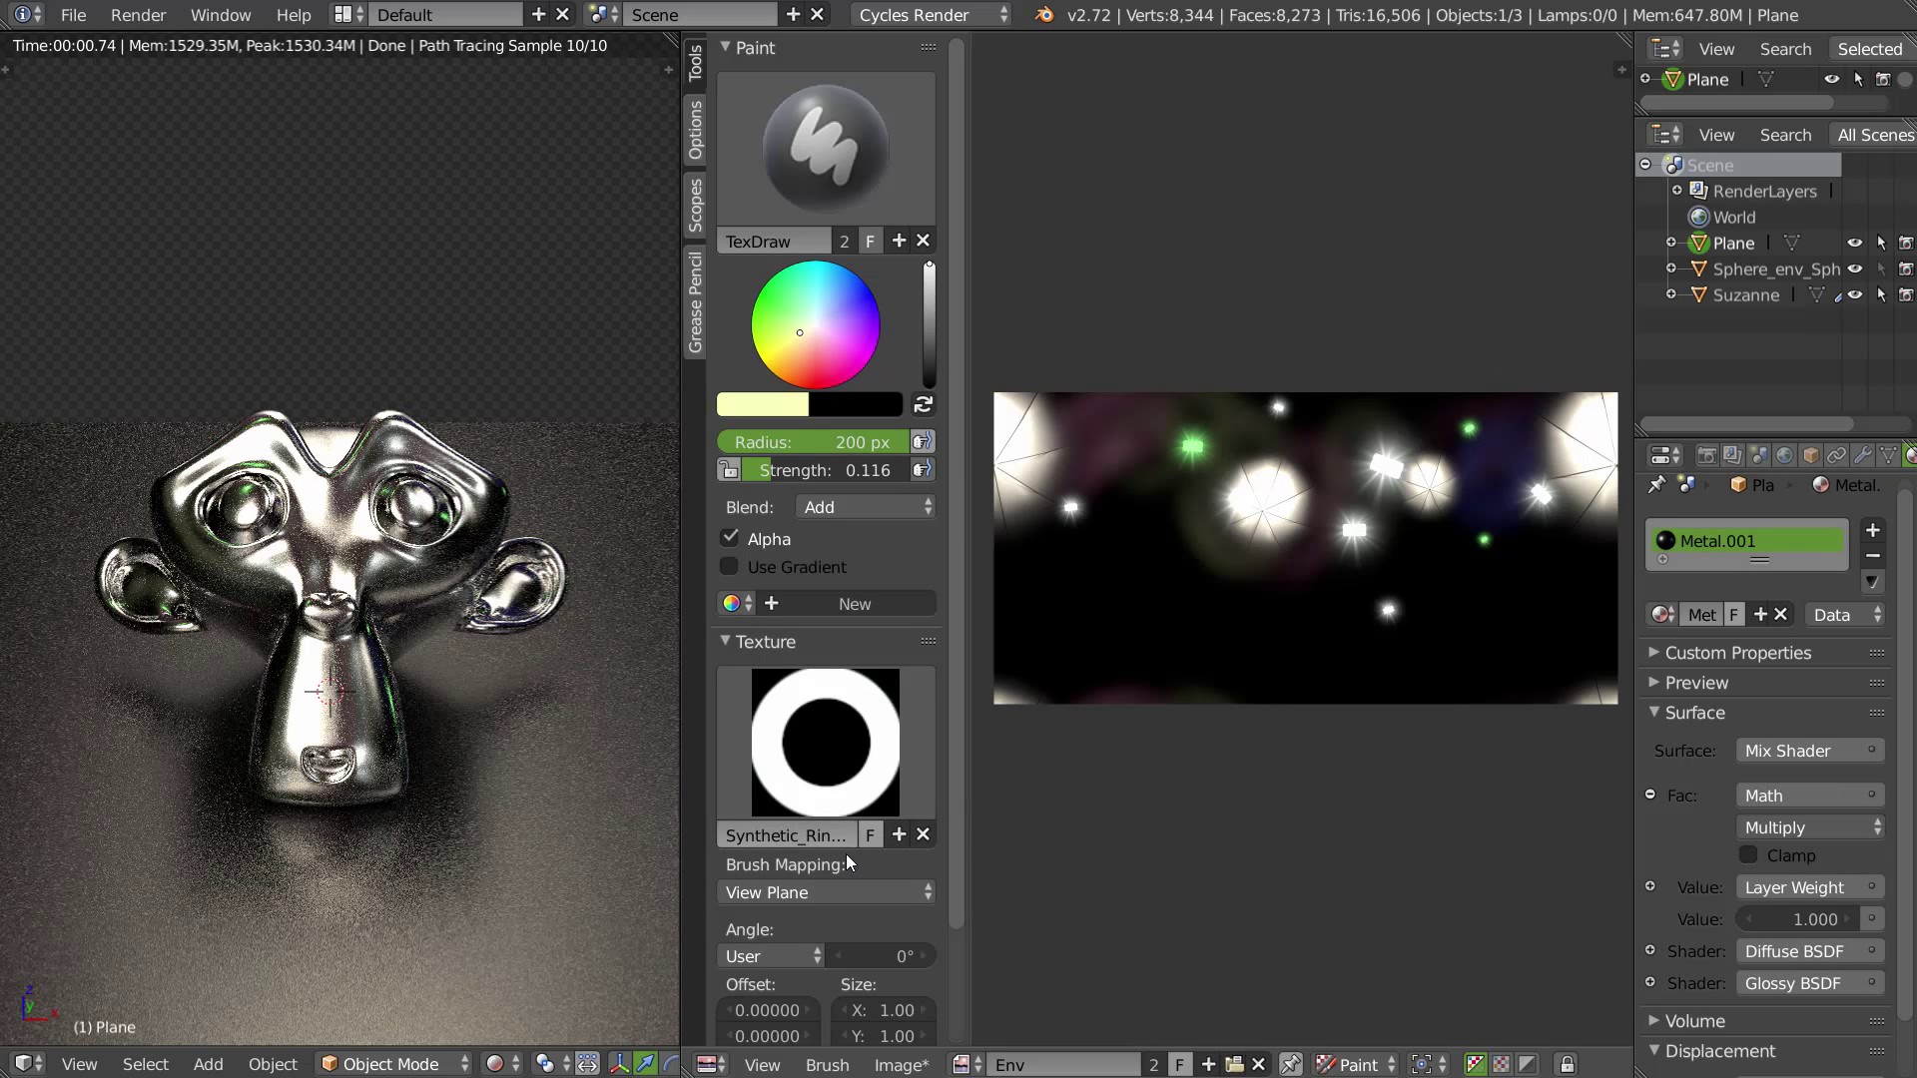
# Step: Remove the synthetic ring texture from the brush and show the brush's falloff curve
pyautogui.click(922, 835)
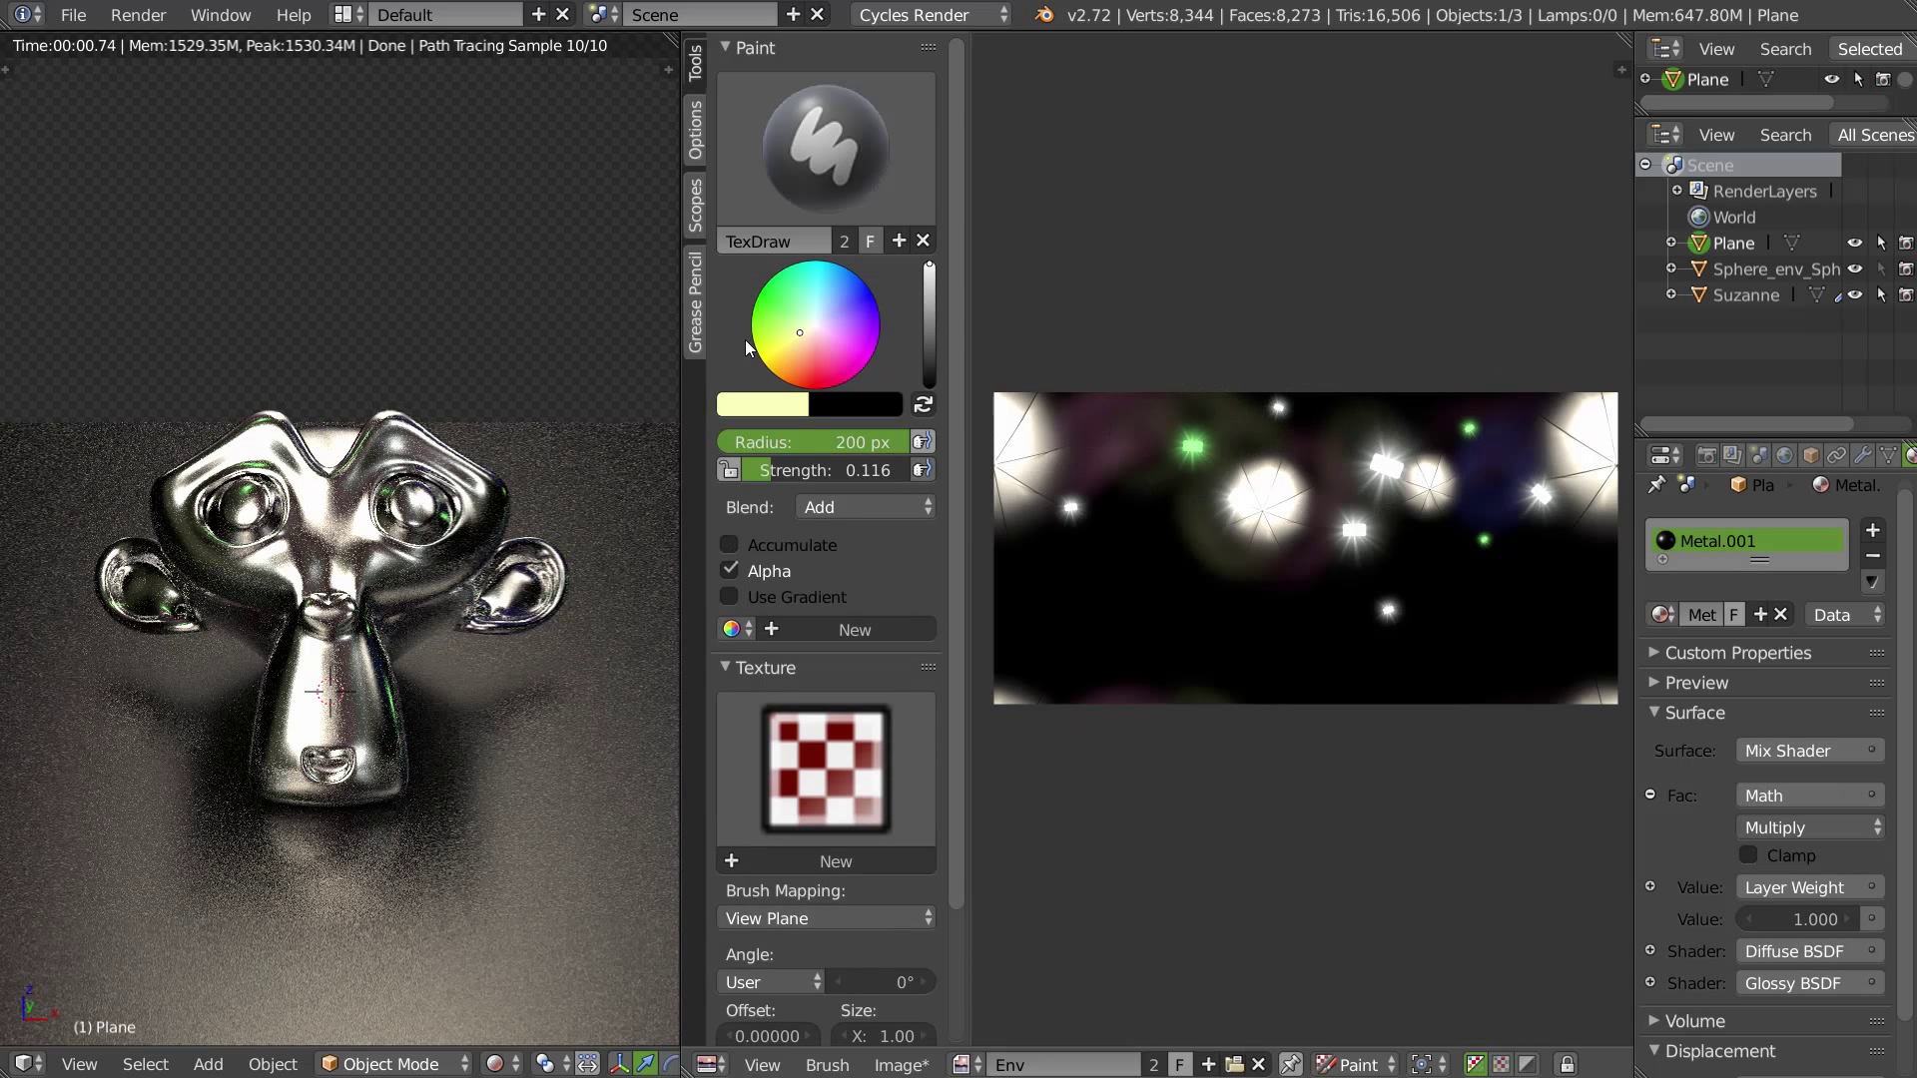
pyautogui.scroll(-3, 844, 689)
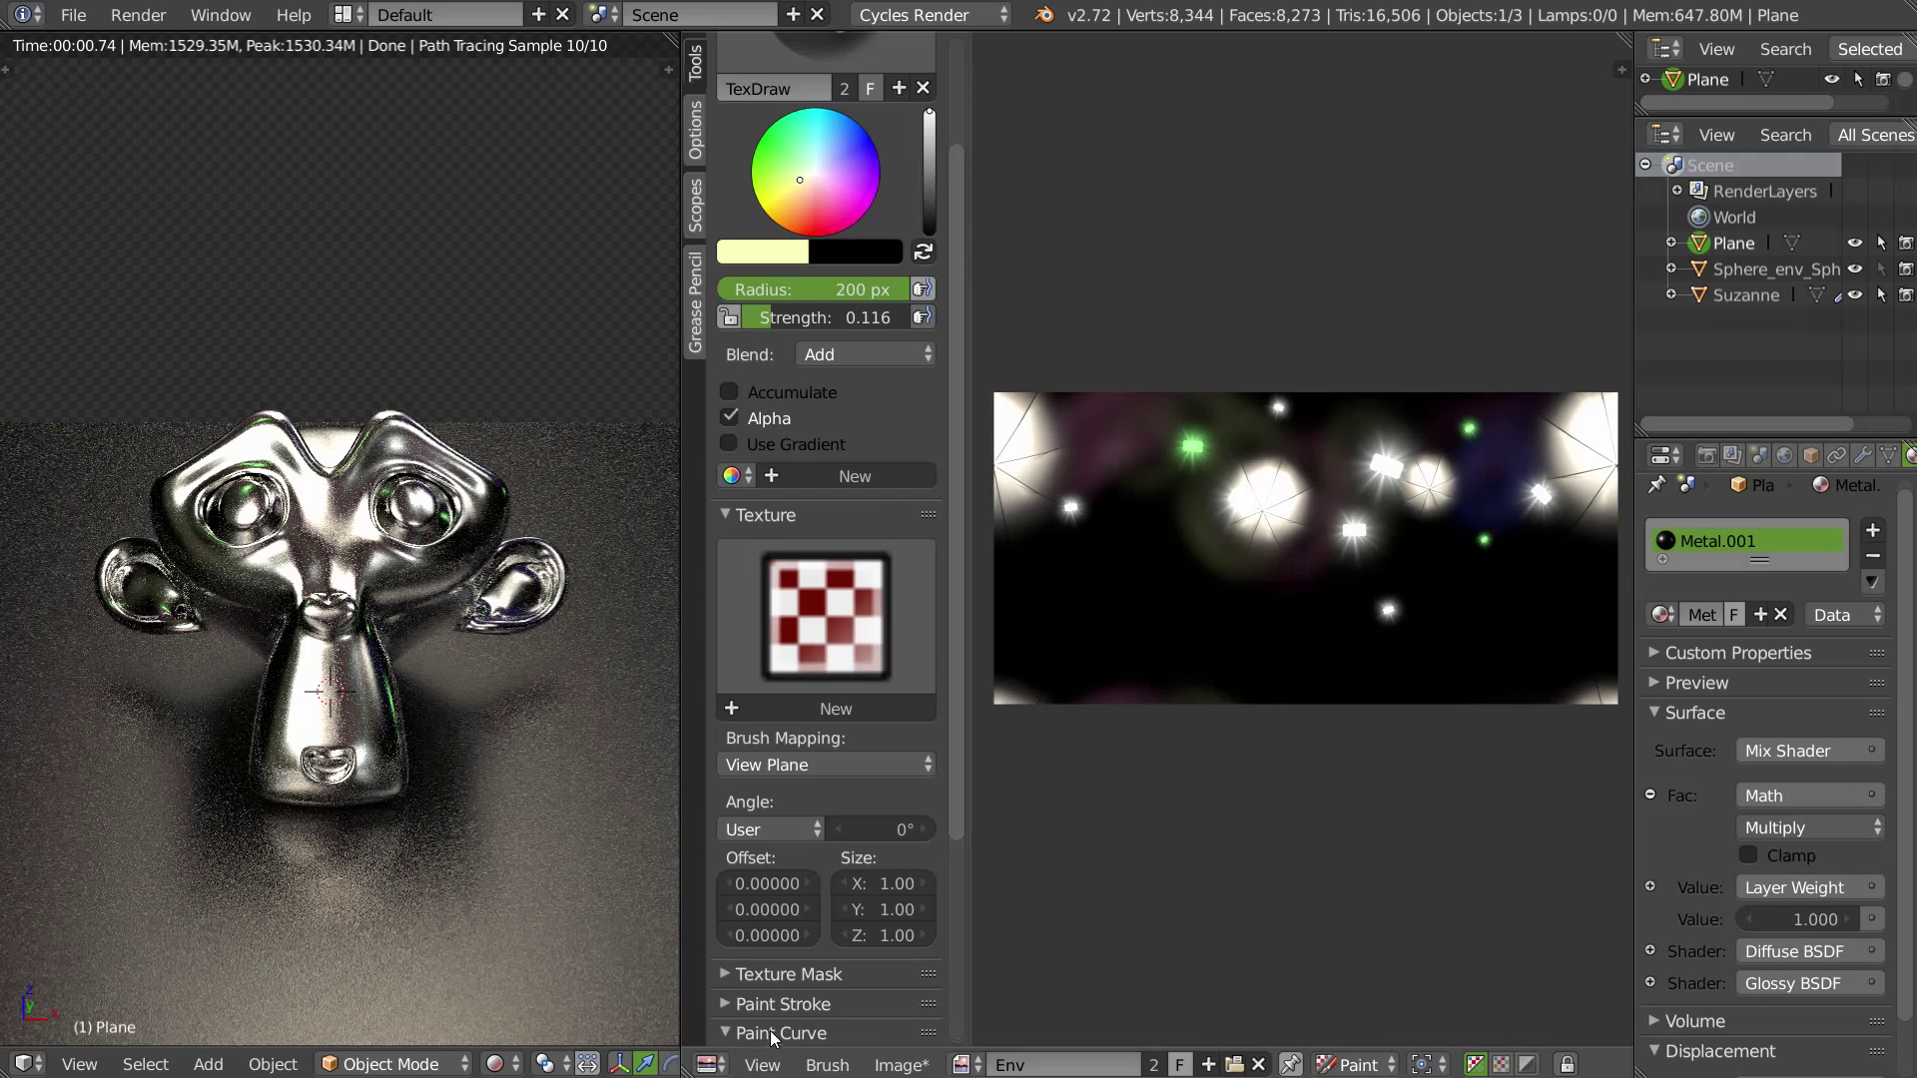
pyautogui.scroll(-6, 839, 696)
pyautogui.scroll(-1, 839, 696)
pyautogui.click(774, 1026)
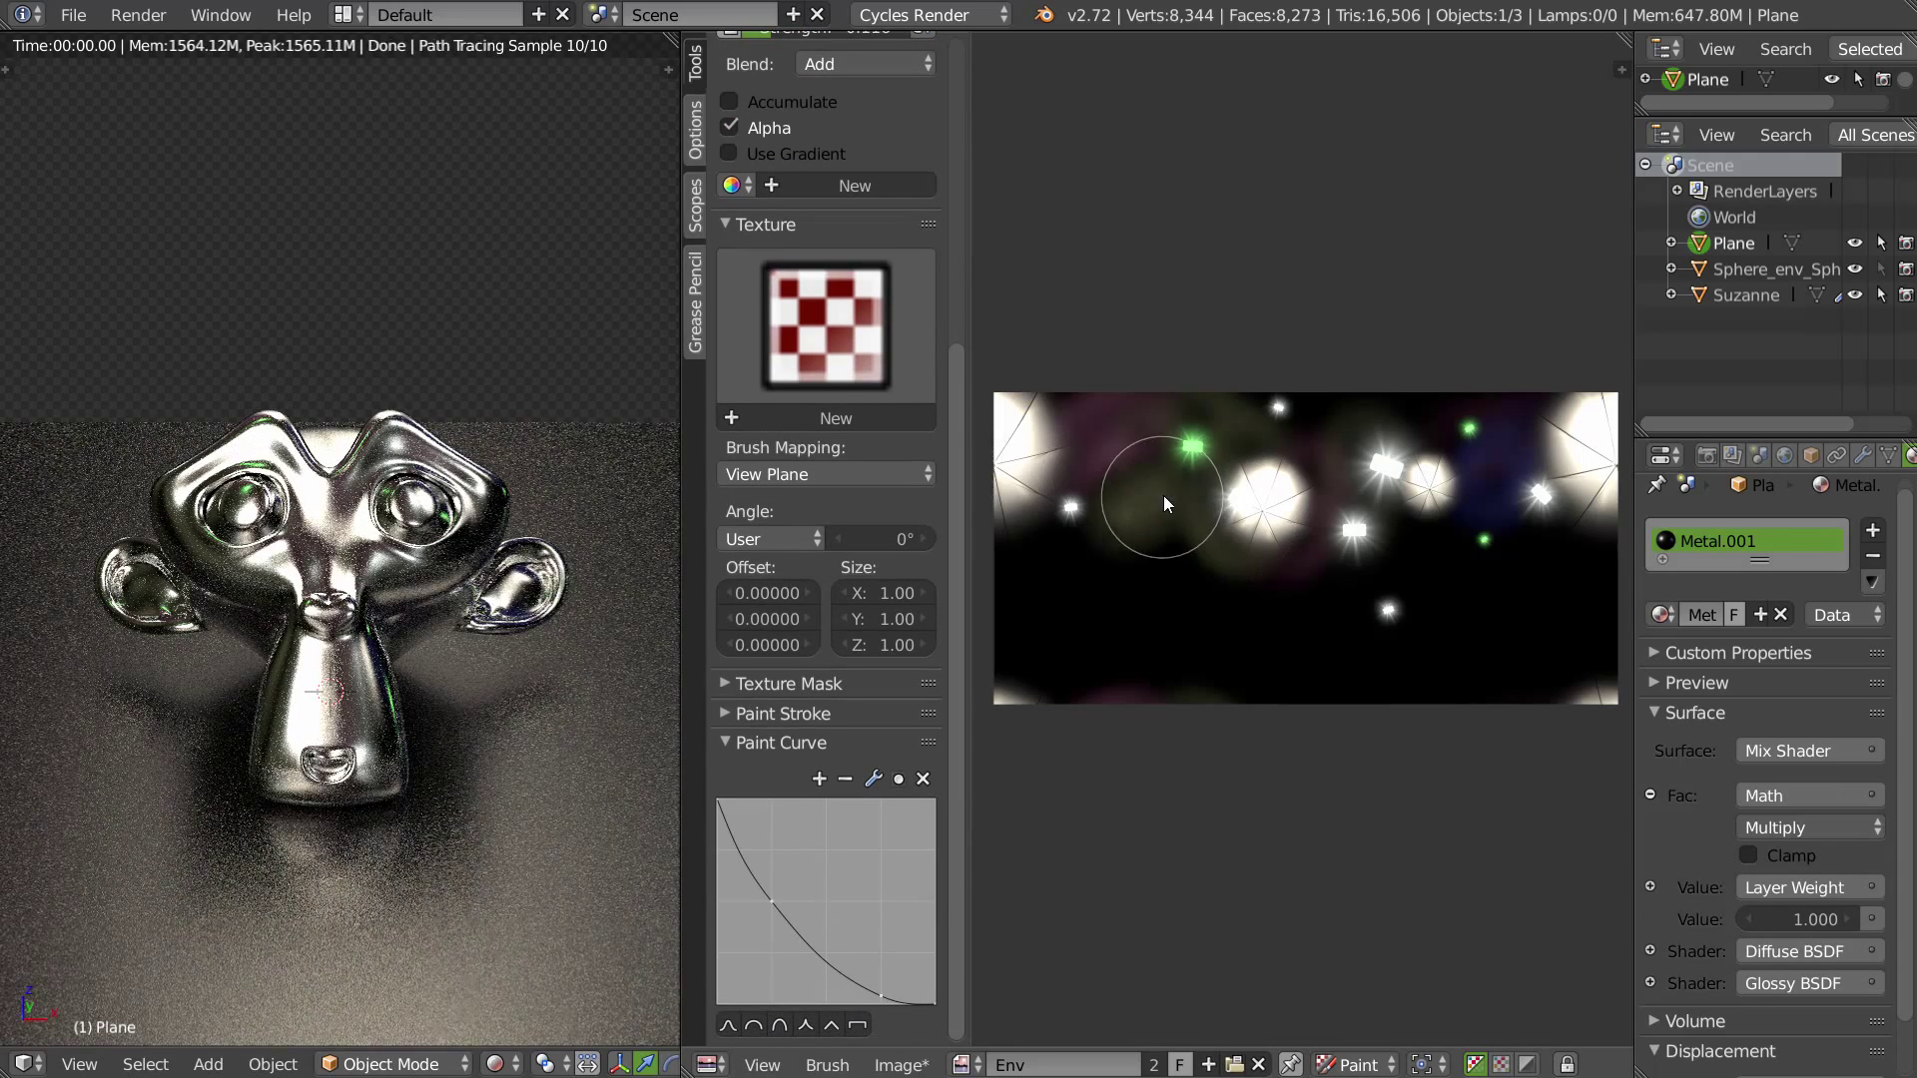
# Step: Set the brush strength to 1.000 and undo the recent pale yellow and blue glows in the Env image
pyautogui.scroll(6, 821, 988)
pyautogui.scroll(2, 821, 989)
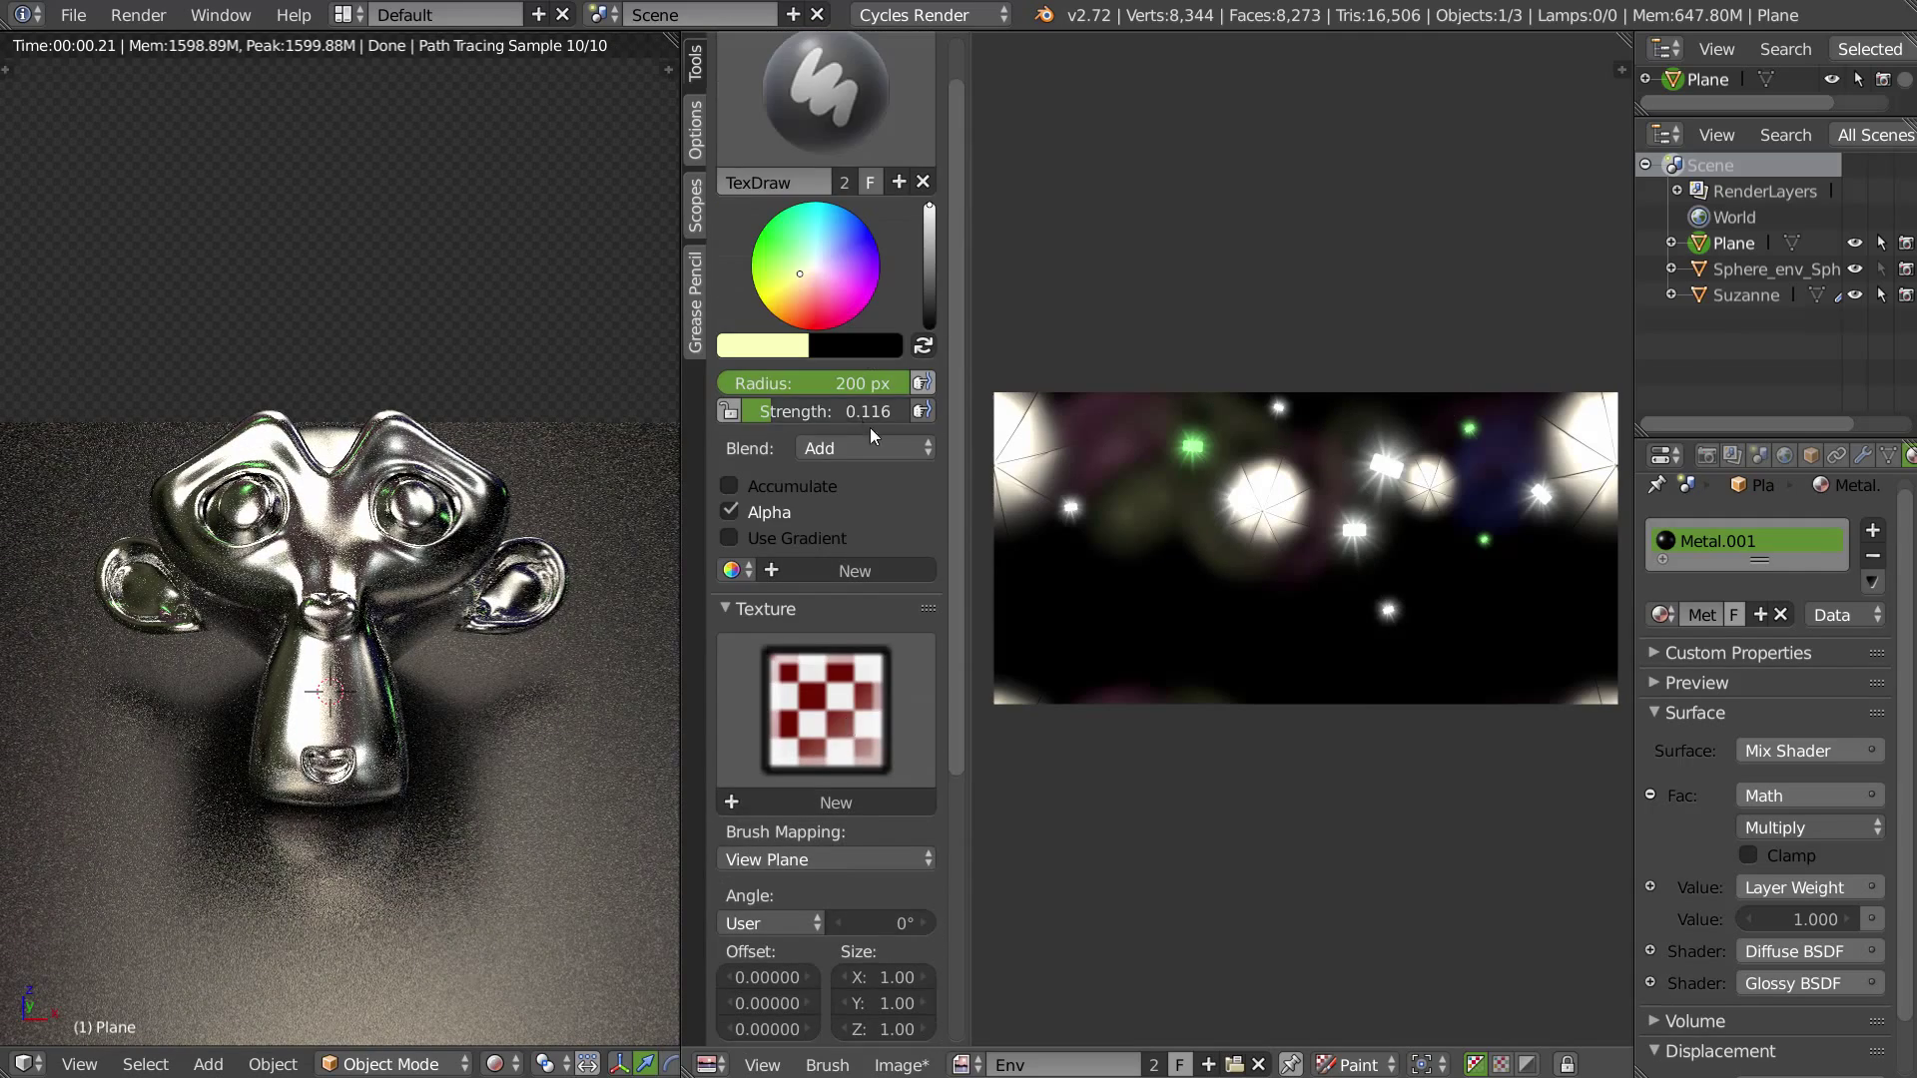
pyautogui.moveTo(789, 415); pyautogui.dragTo(972, 415)
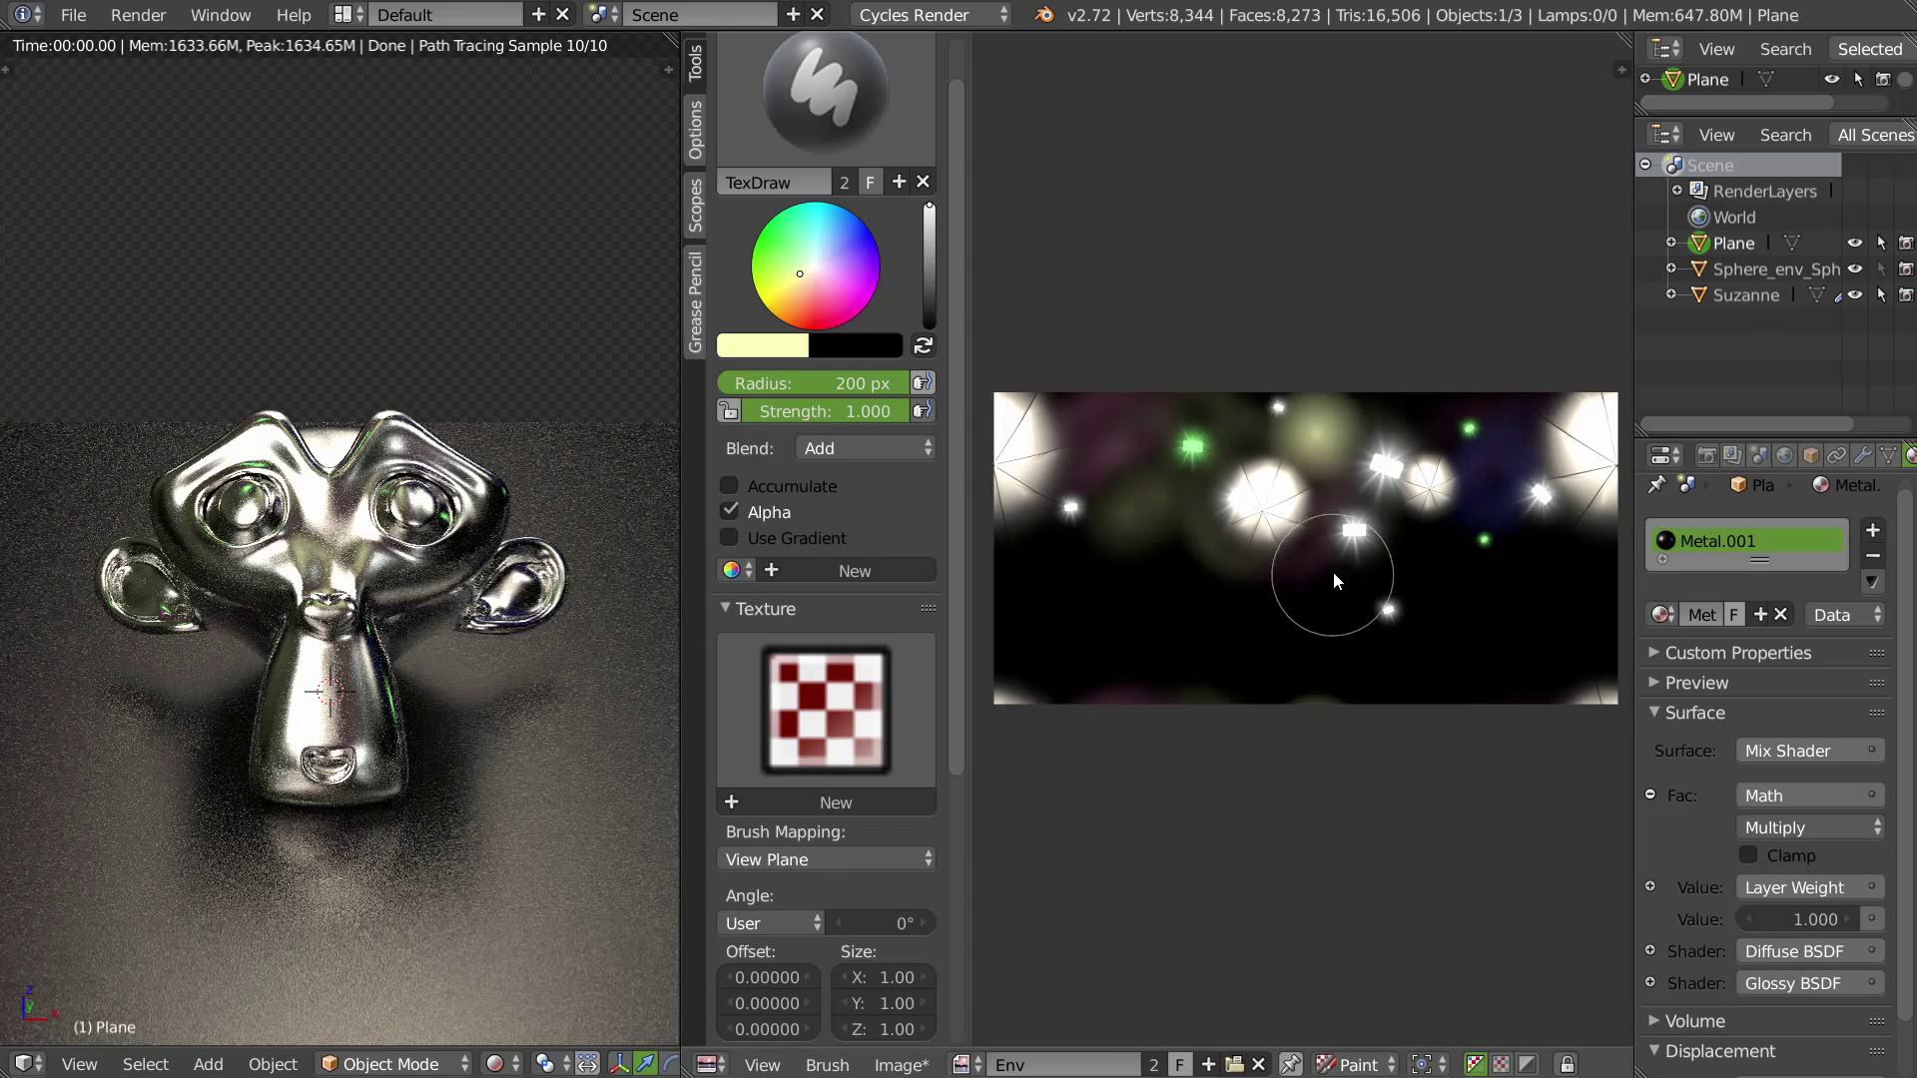
pyautogui.hotkey('ctrl', 'z')
pyautogui.hotkey('ctrl', 'z')
pyautogui.hotkey('ctrl', 'z')
pyautogui.hotkey('ctrl', 'z')
pyautogui.hotkey('ctrl', 'z')
pyautogui.hotkey('ctrl', 'z')
pyautogui.hotkey('ctrl', 'z')
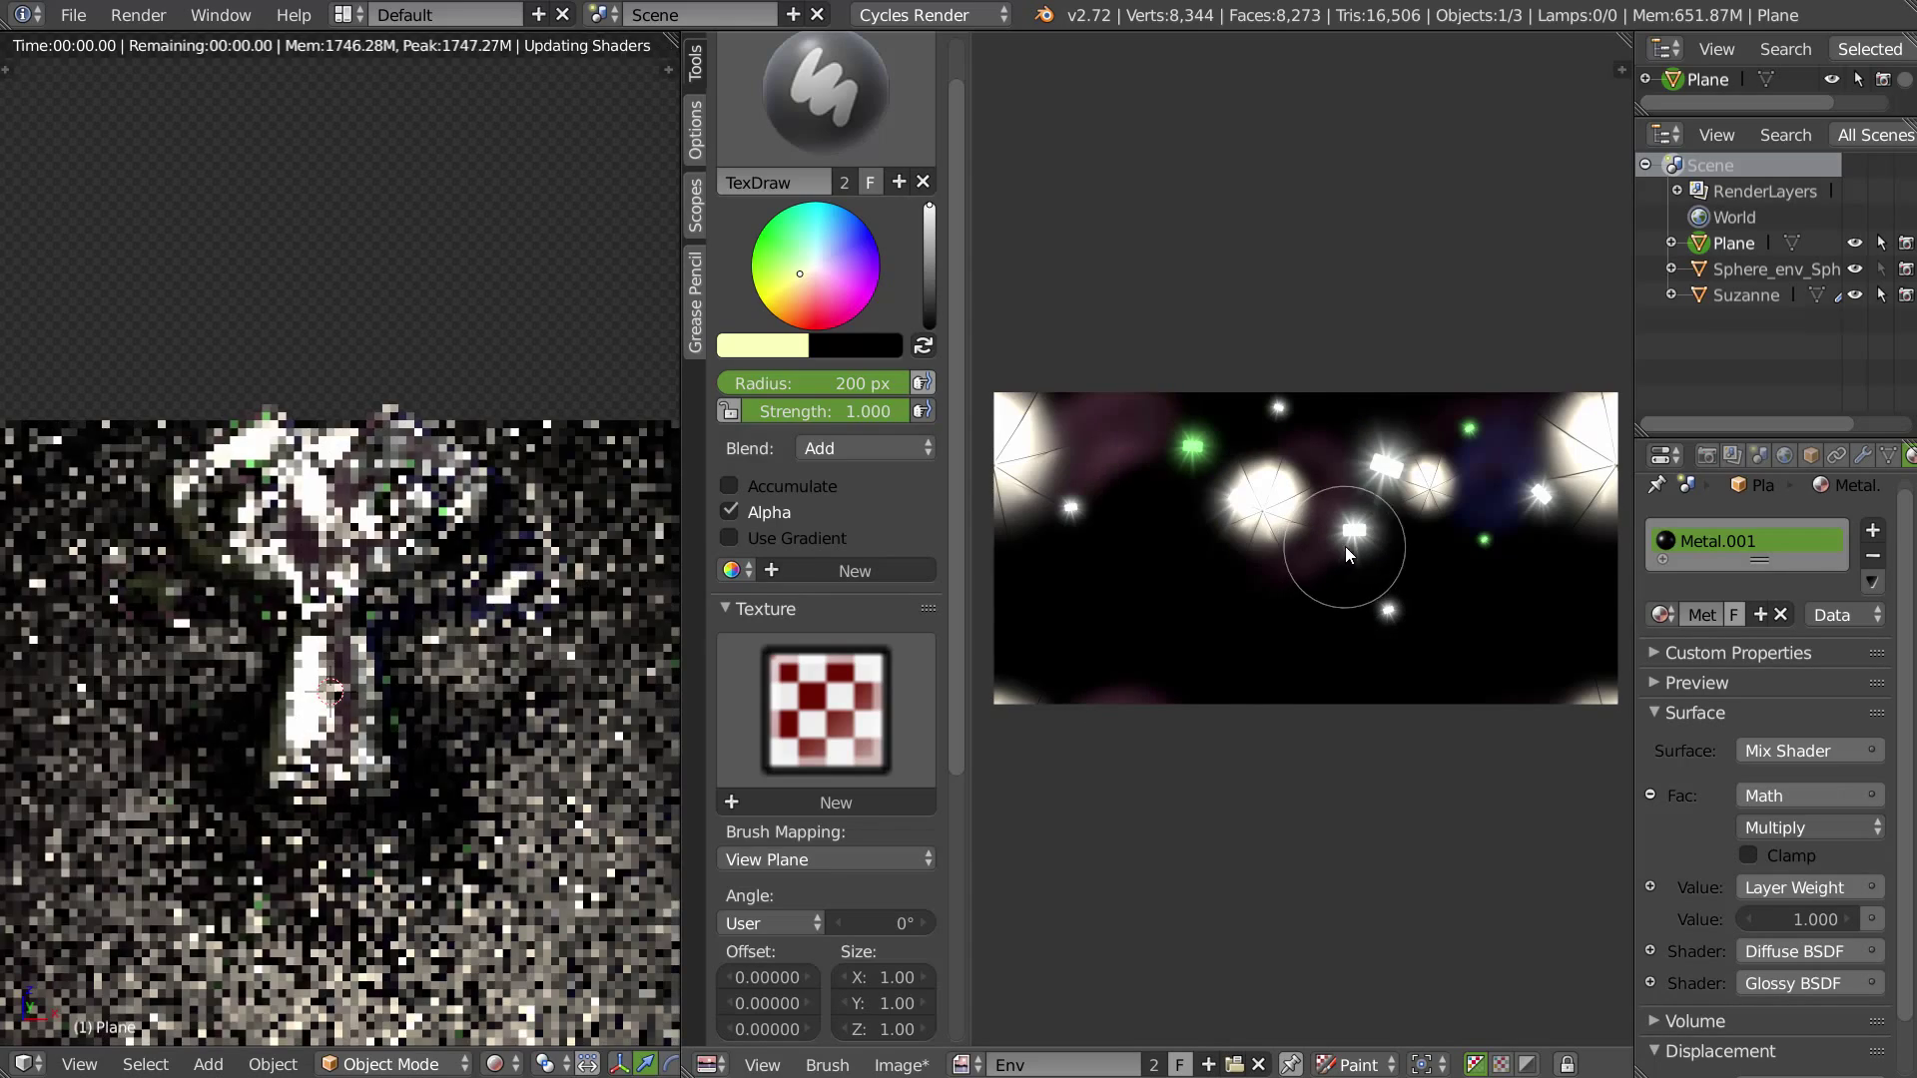
pyautogui.hotkey('ctrl', 'z')
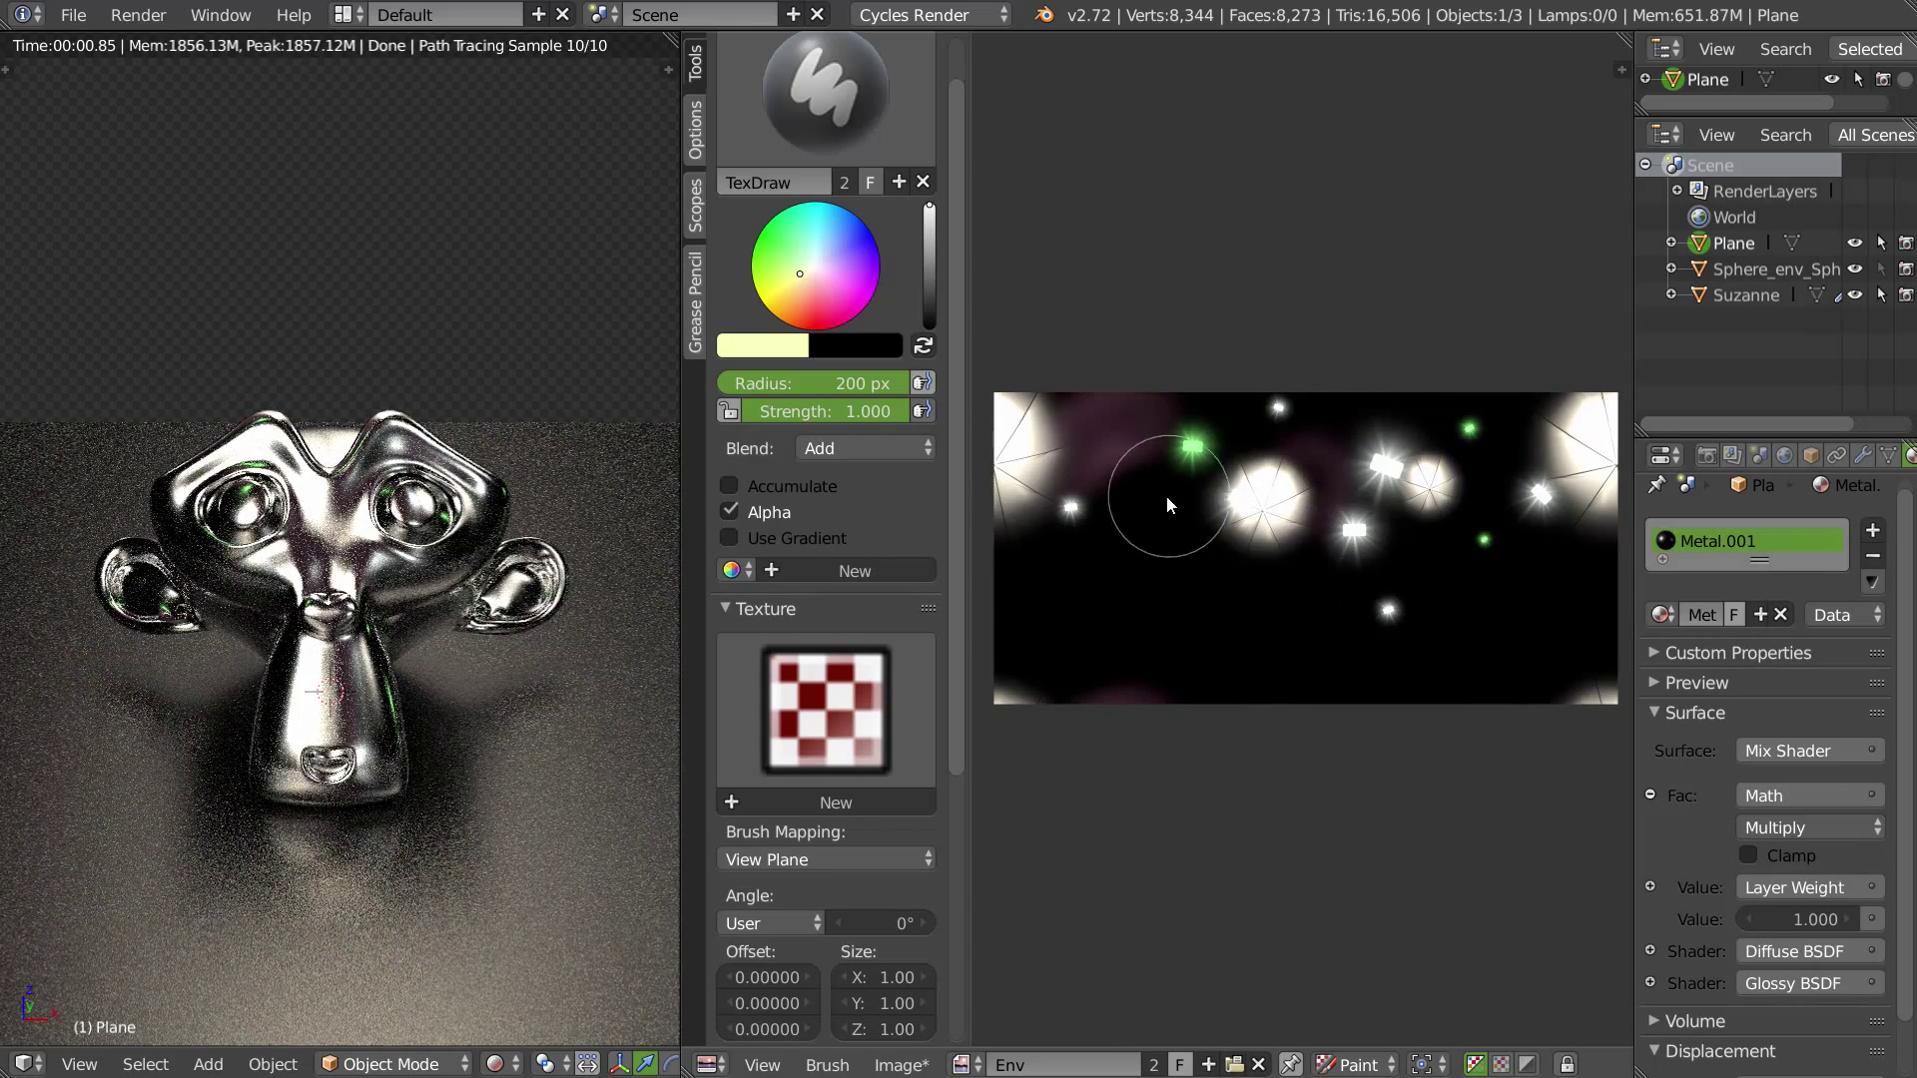
# Step: Paint untextured pale yellow glows left of the central umbrella and at two spots near the Env image's right edge
pyautogui.click(1107, 499)
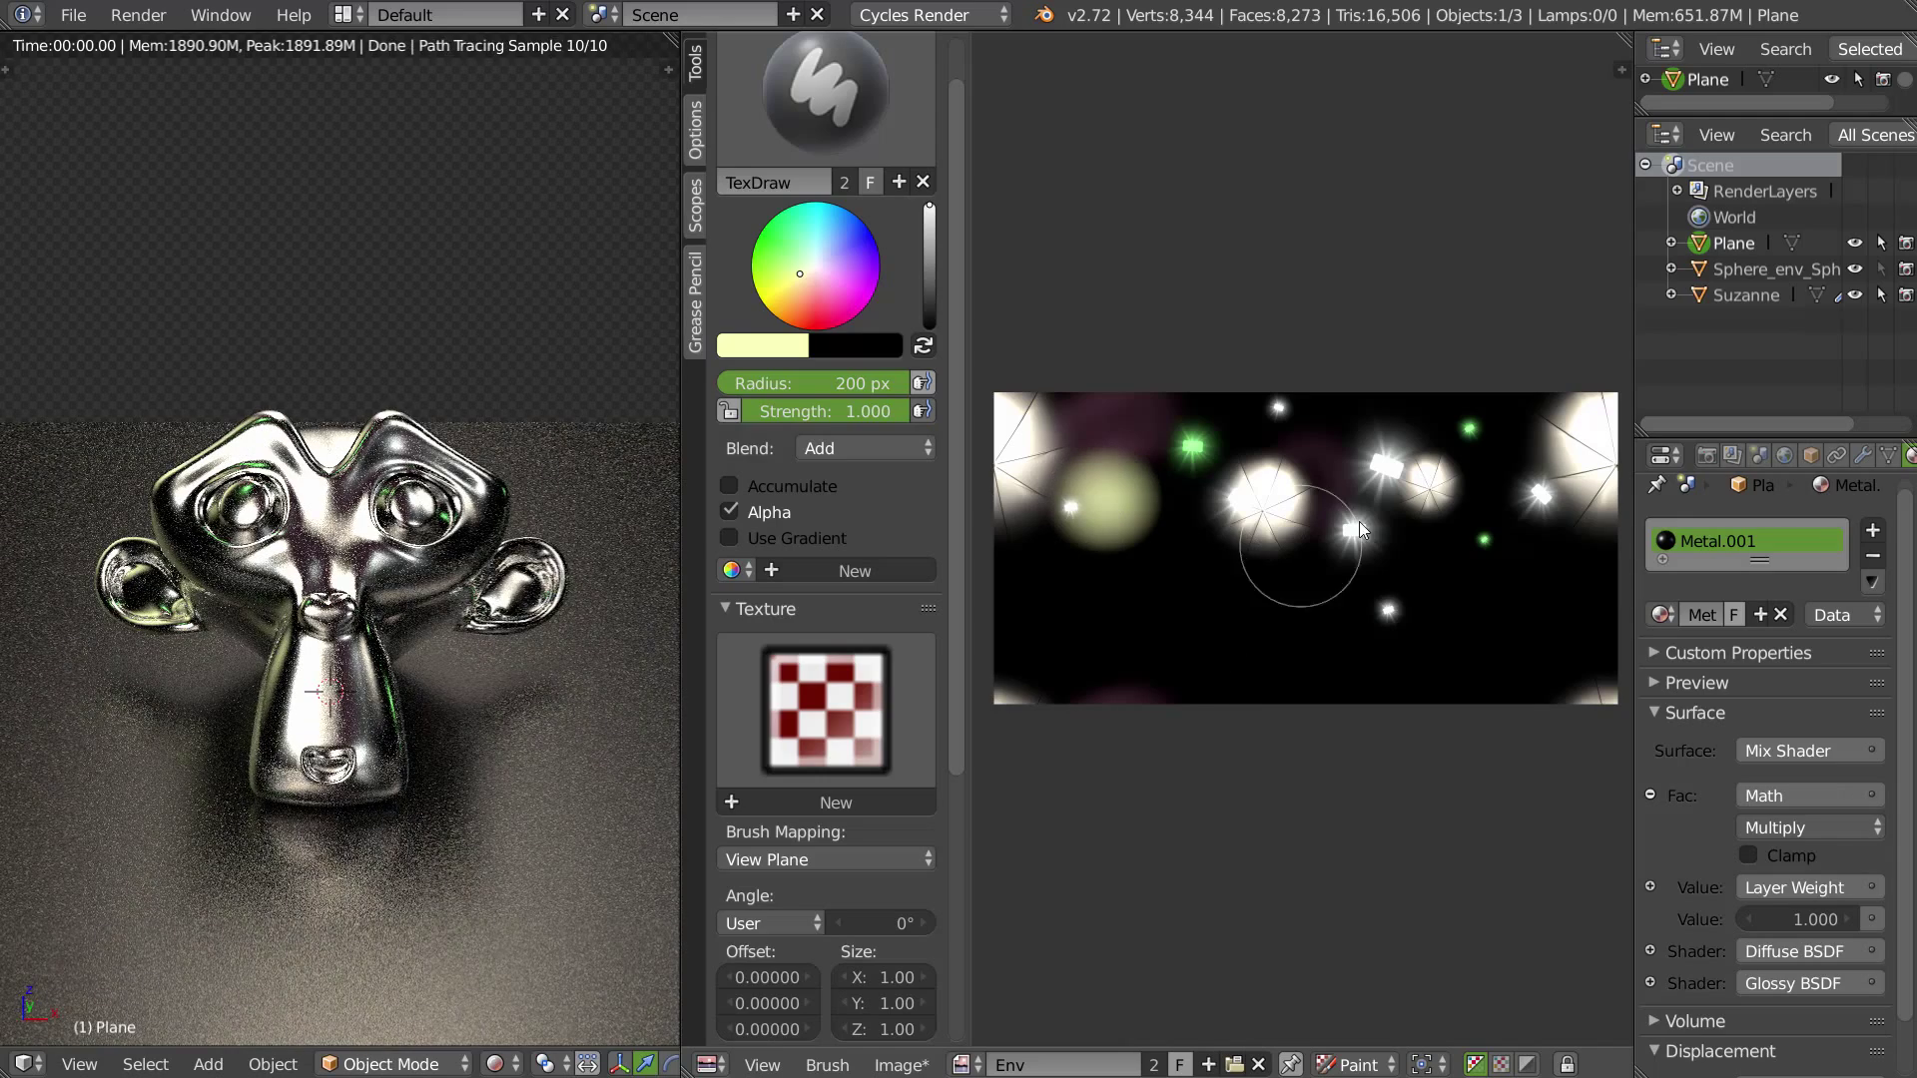
pyautogui.click(1557, 542)
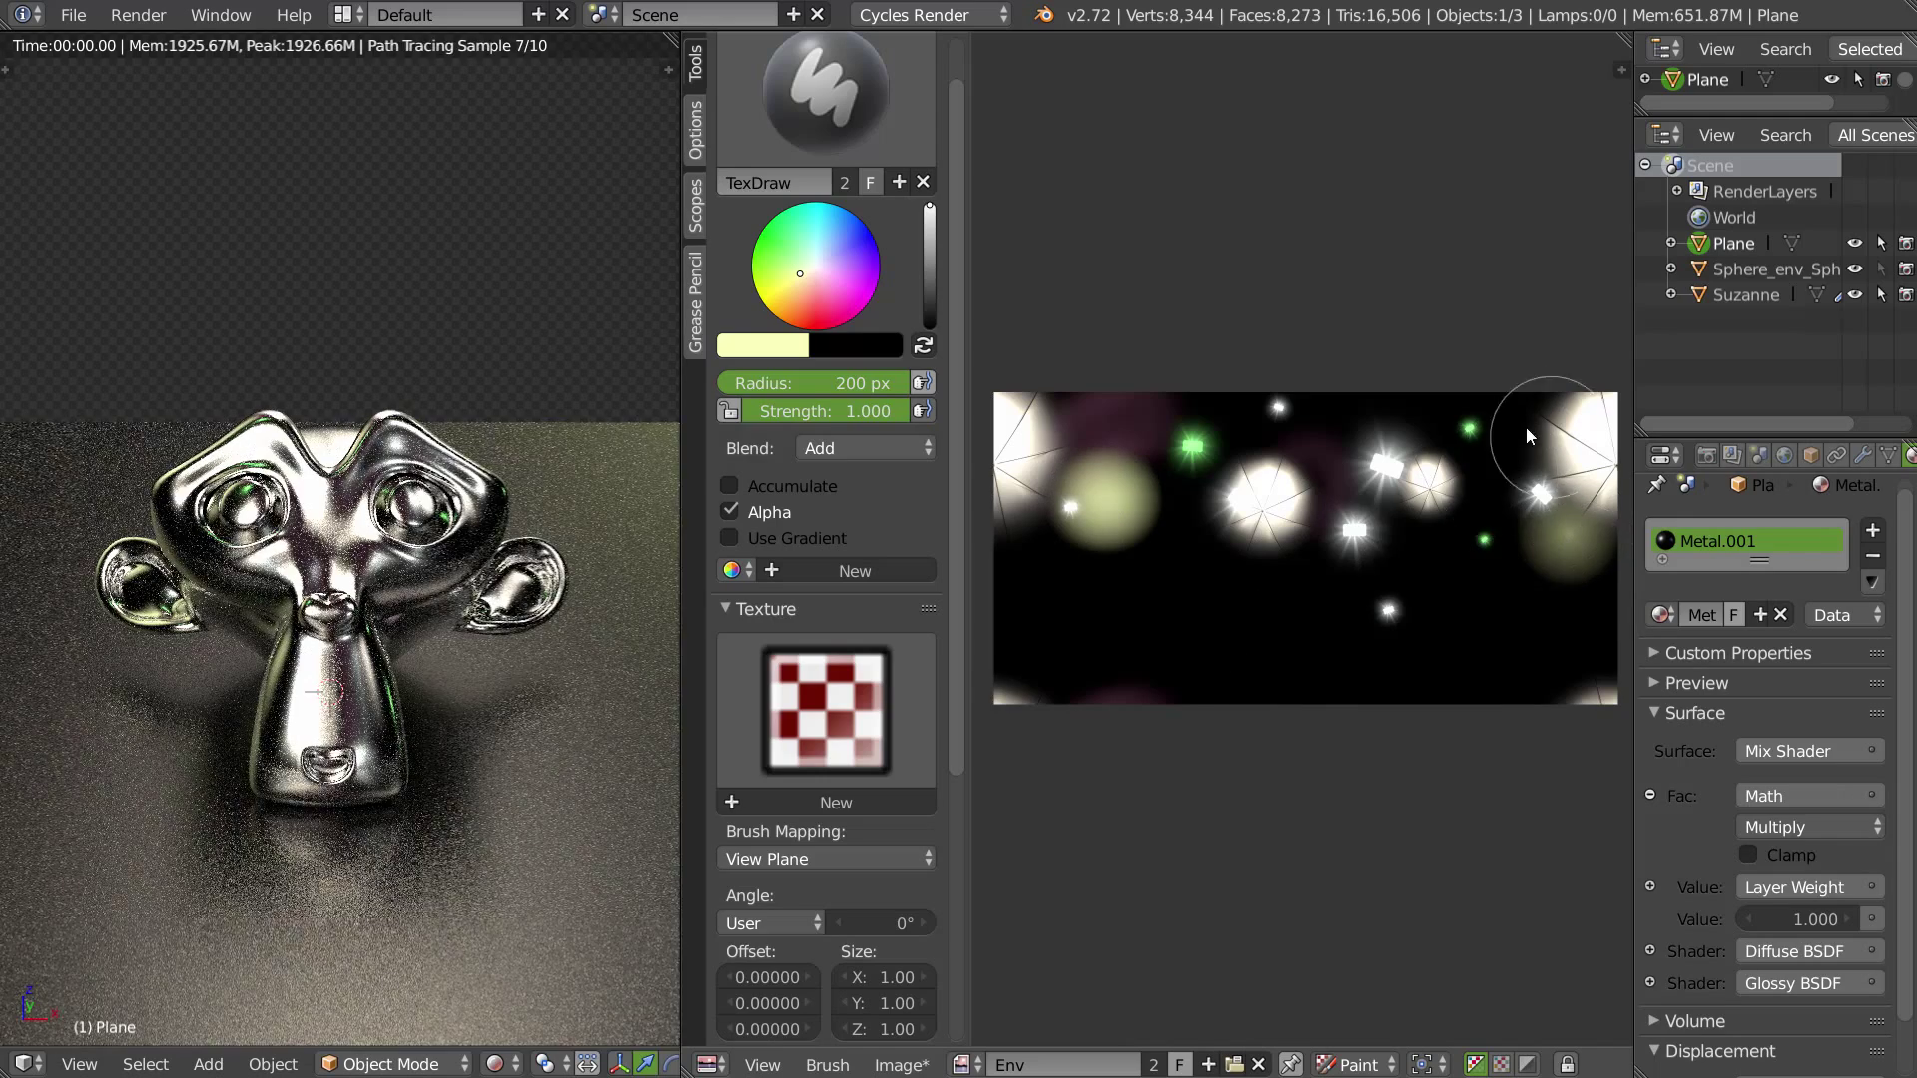
pyautogui.click(1520, 433)
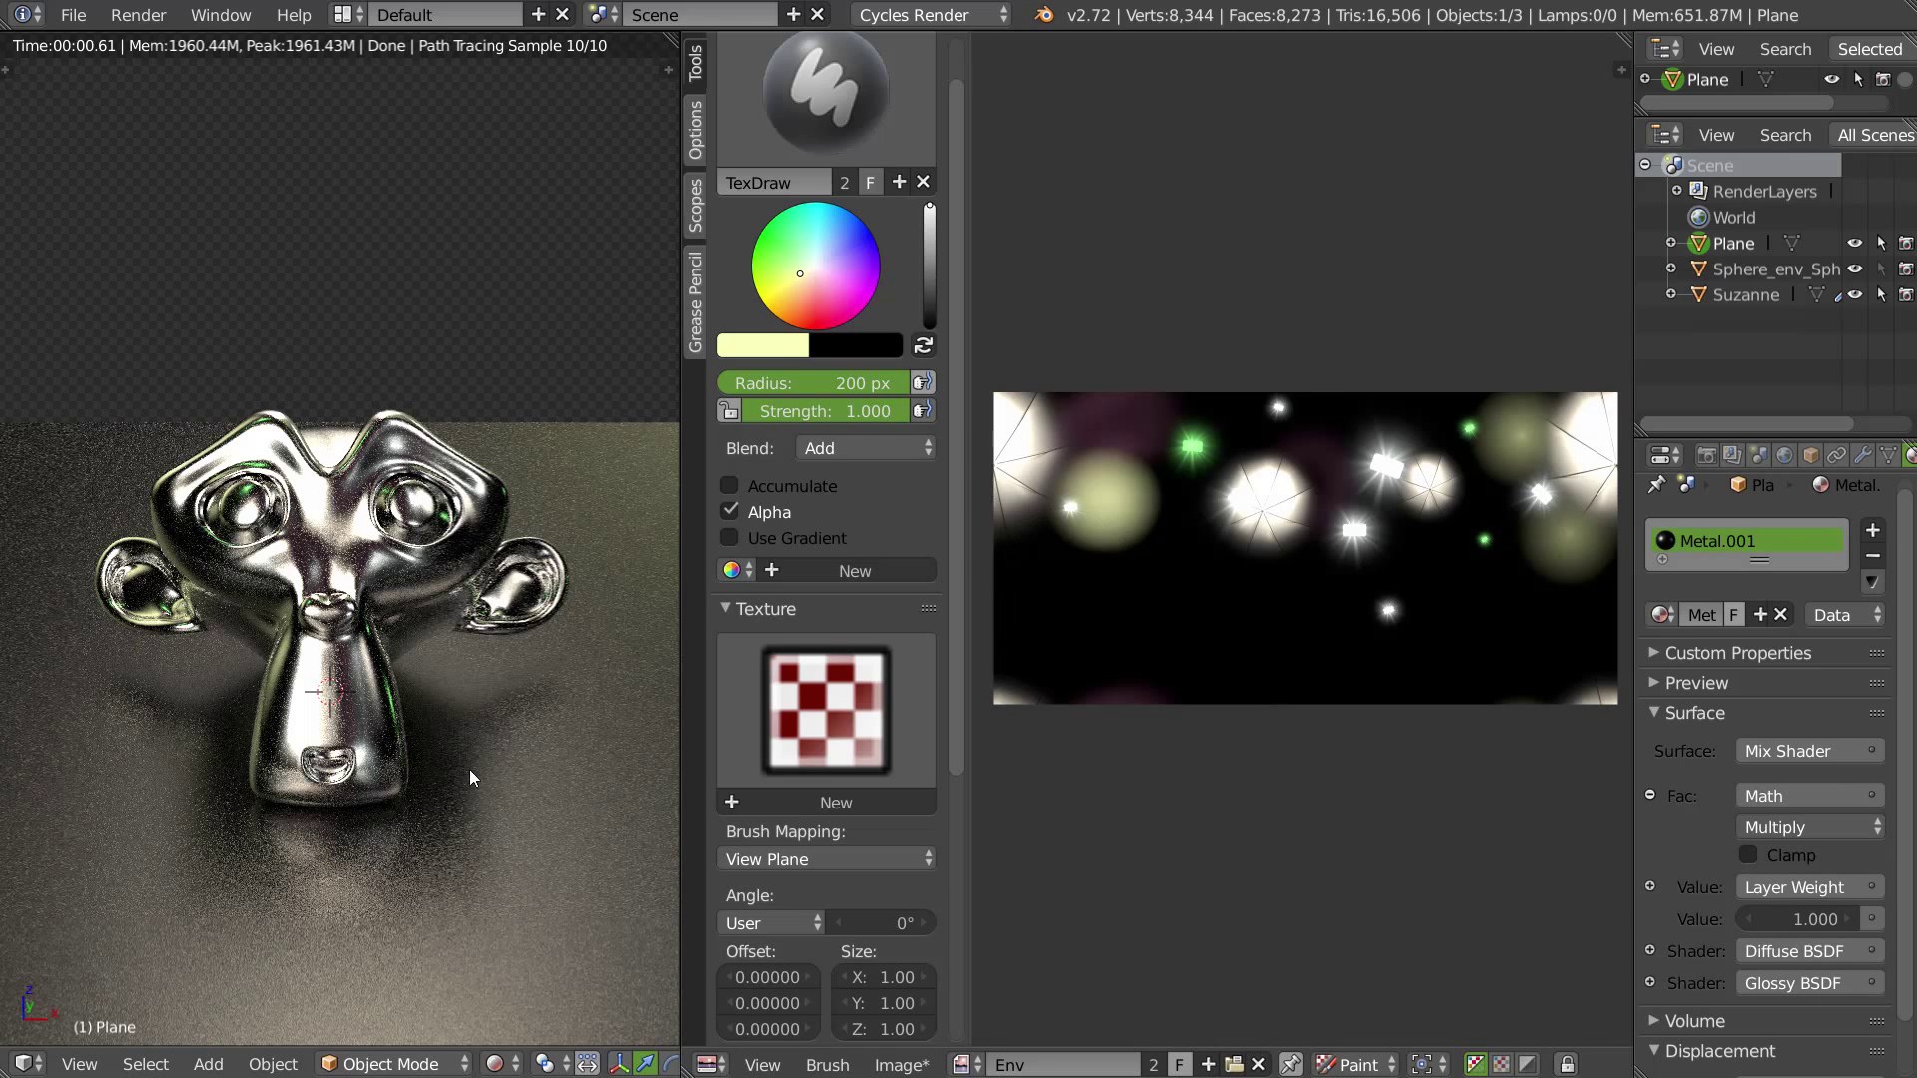
# Step: Set the brush radius to 22 px and paint one vertical and one horizontal pale yellow line across the whole Env image
pyautogui.click(798, 609)
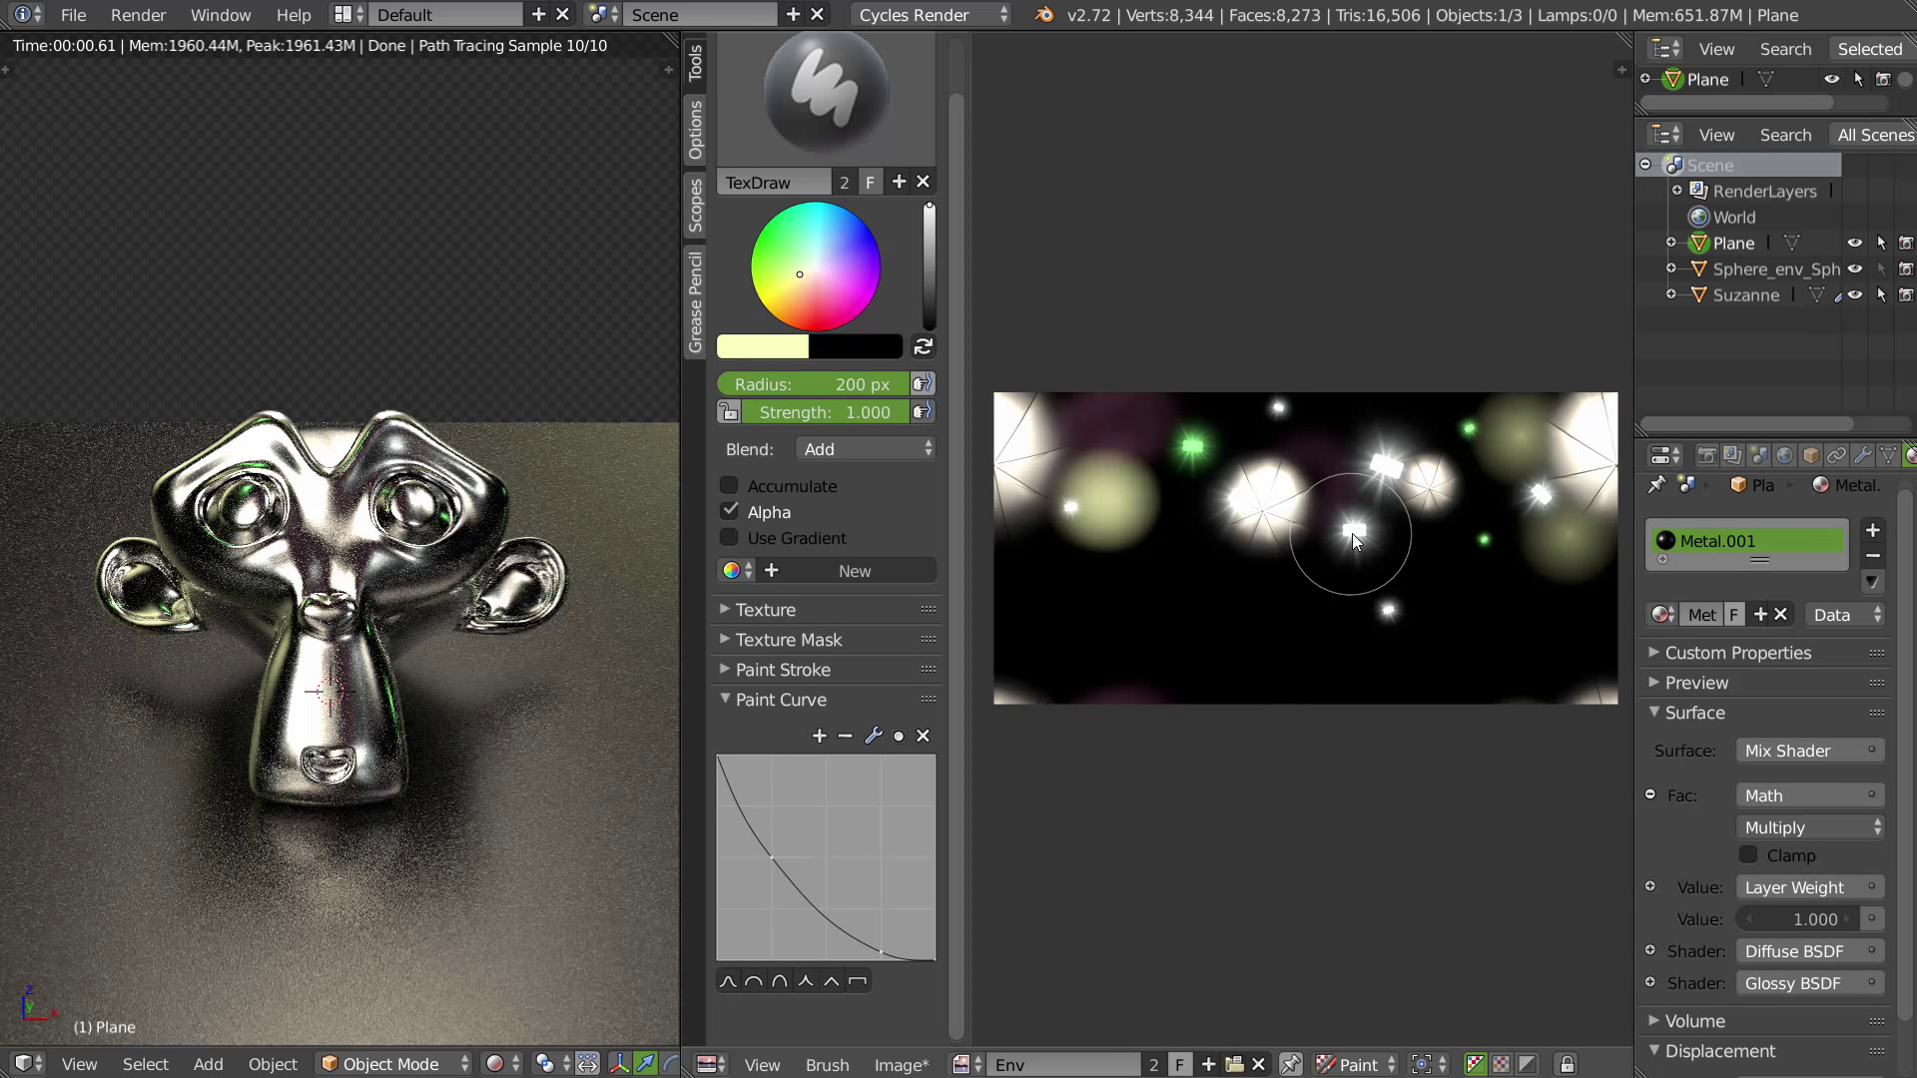
pyautogui.click(1302, 529)
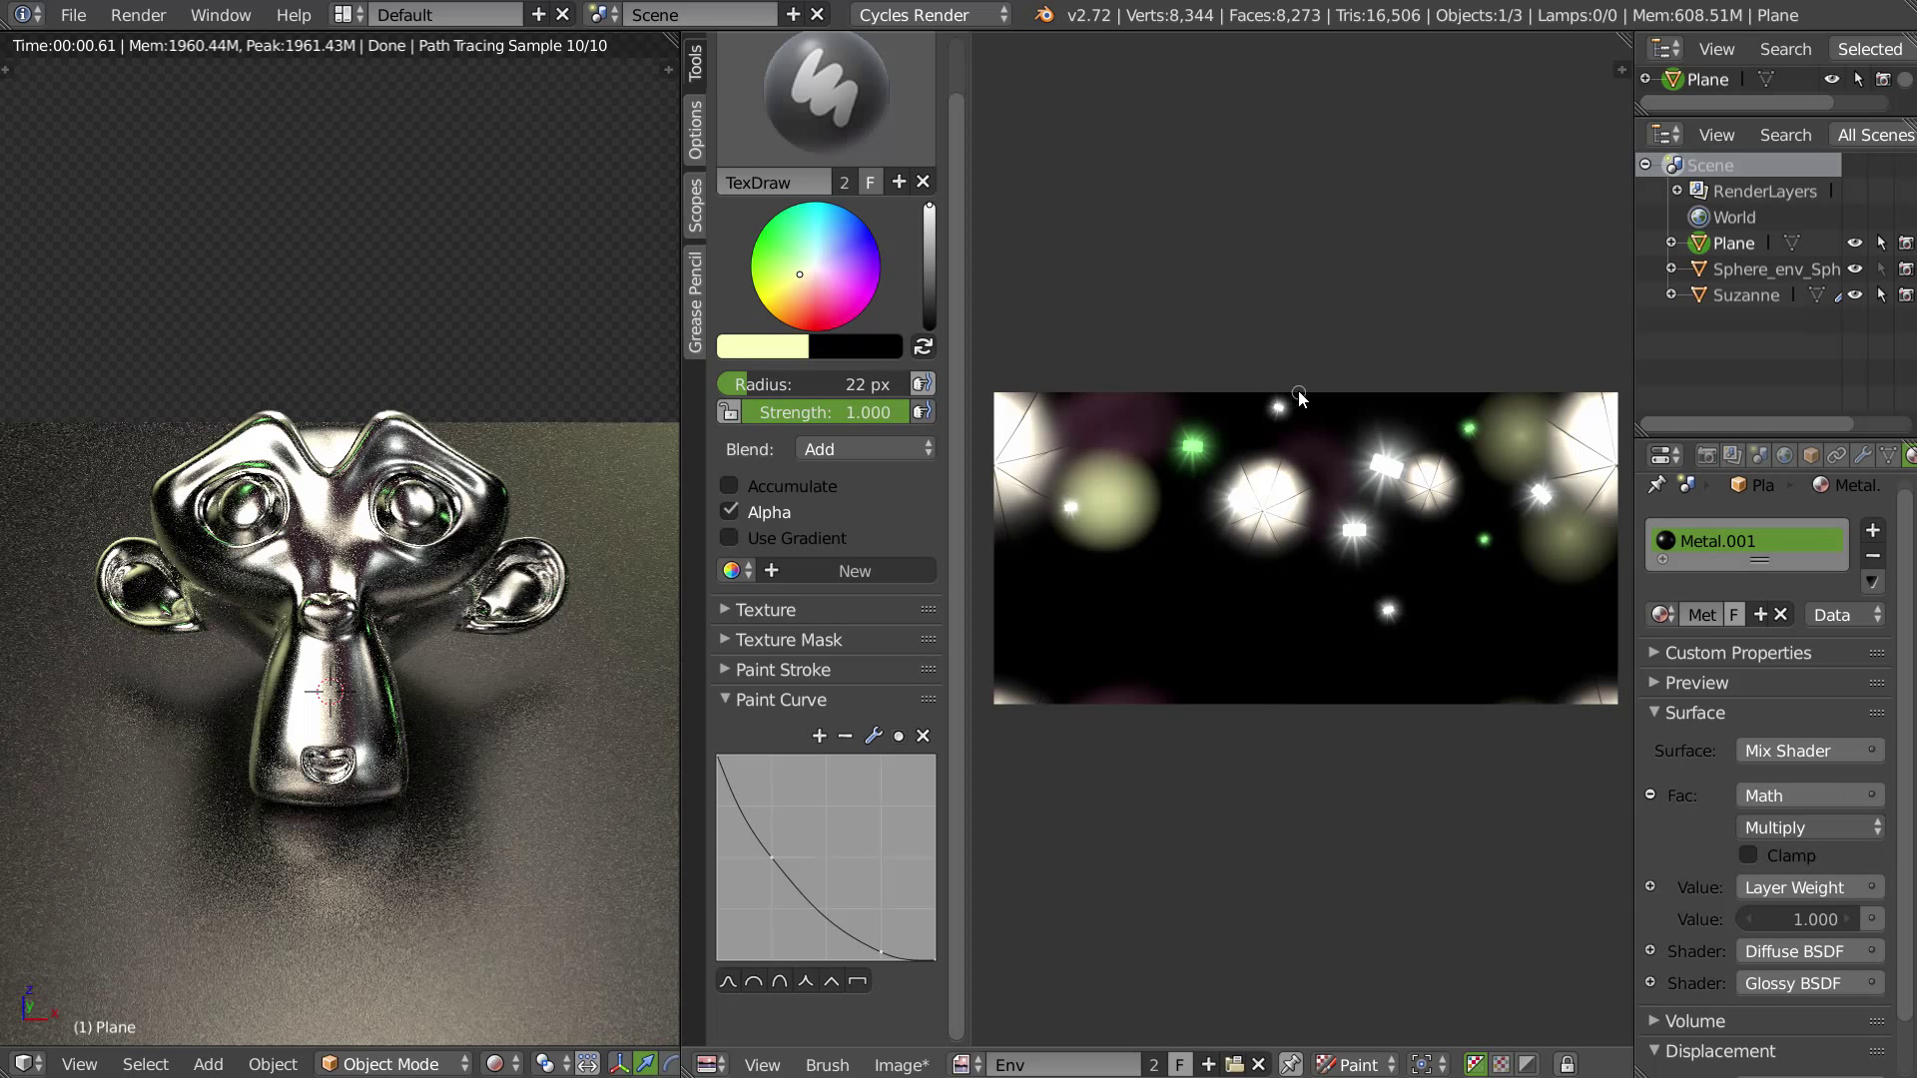
pyautogui.moveTo(1295, 391); pyautogui.dragTo(1302, 599)
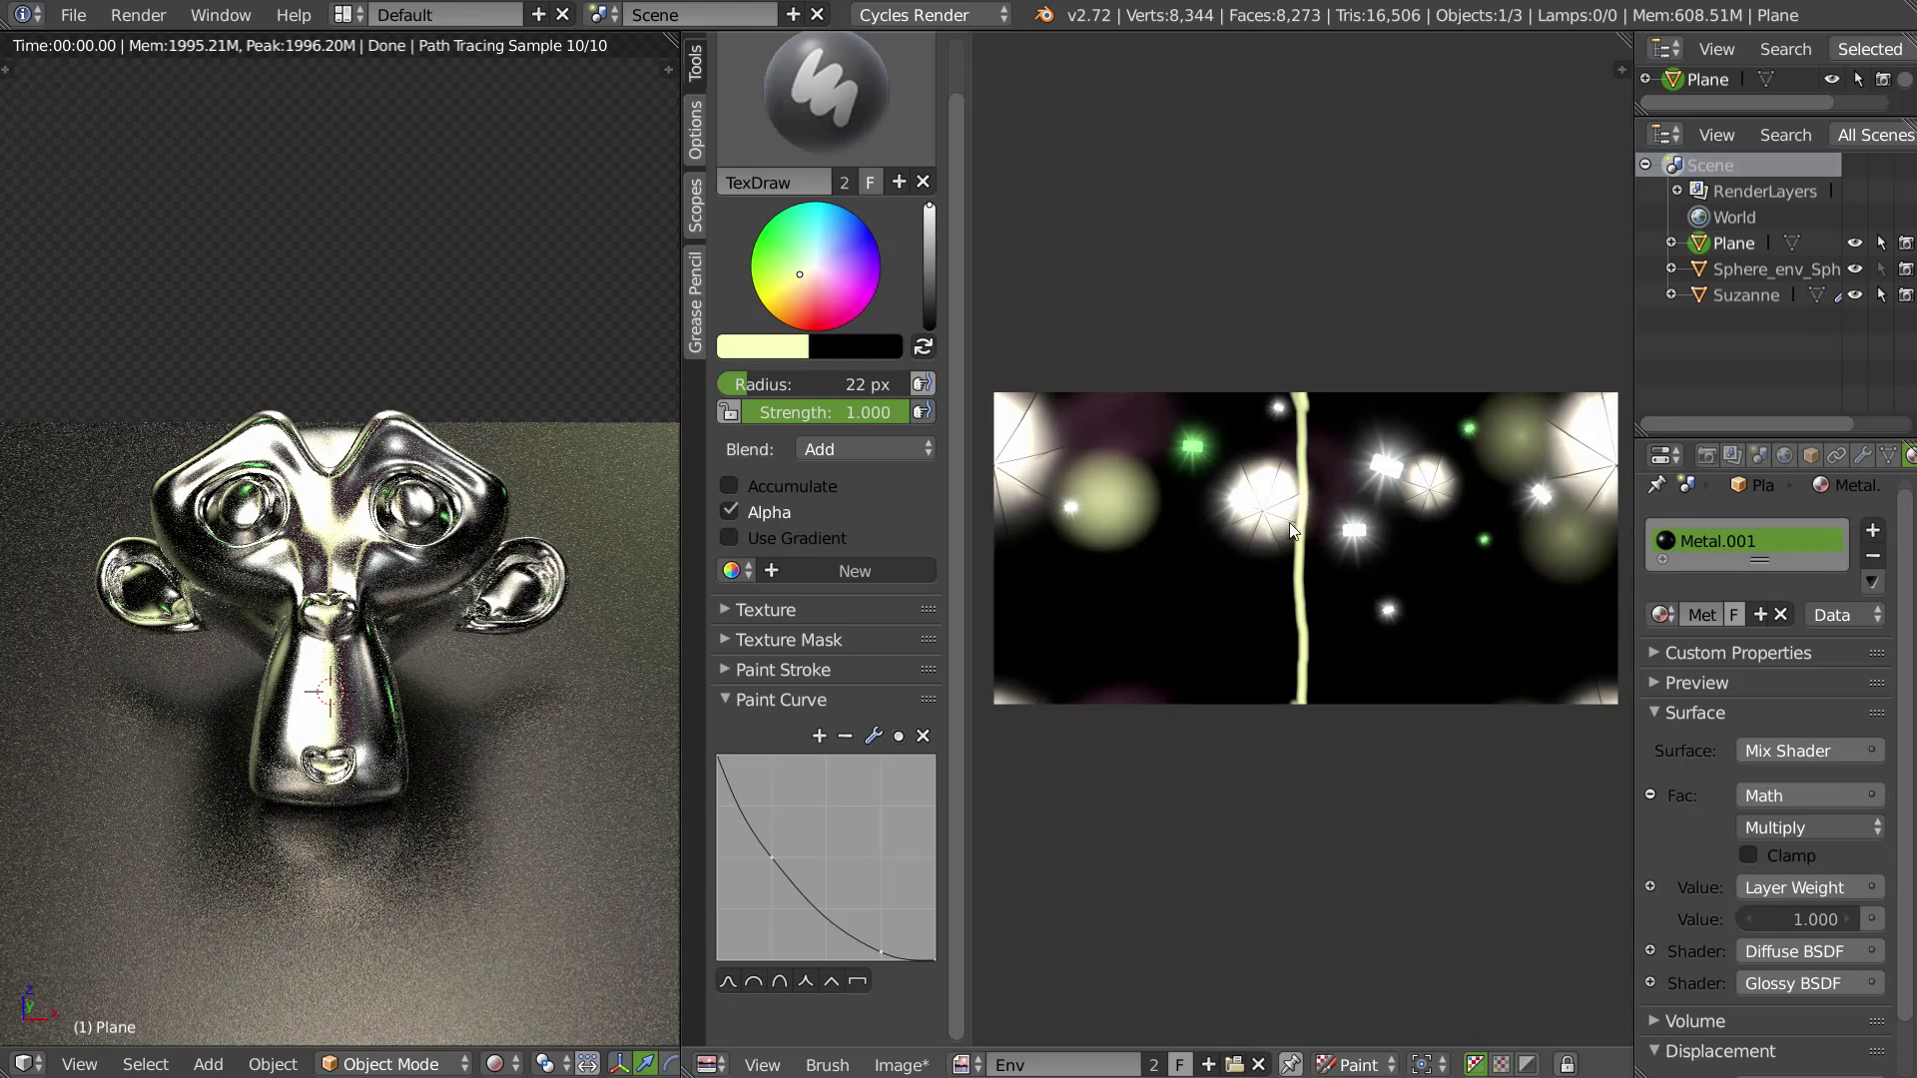
pyautogui.moveTo(986, 556); pyautogui.dragTo(1485, 562)
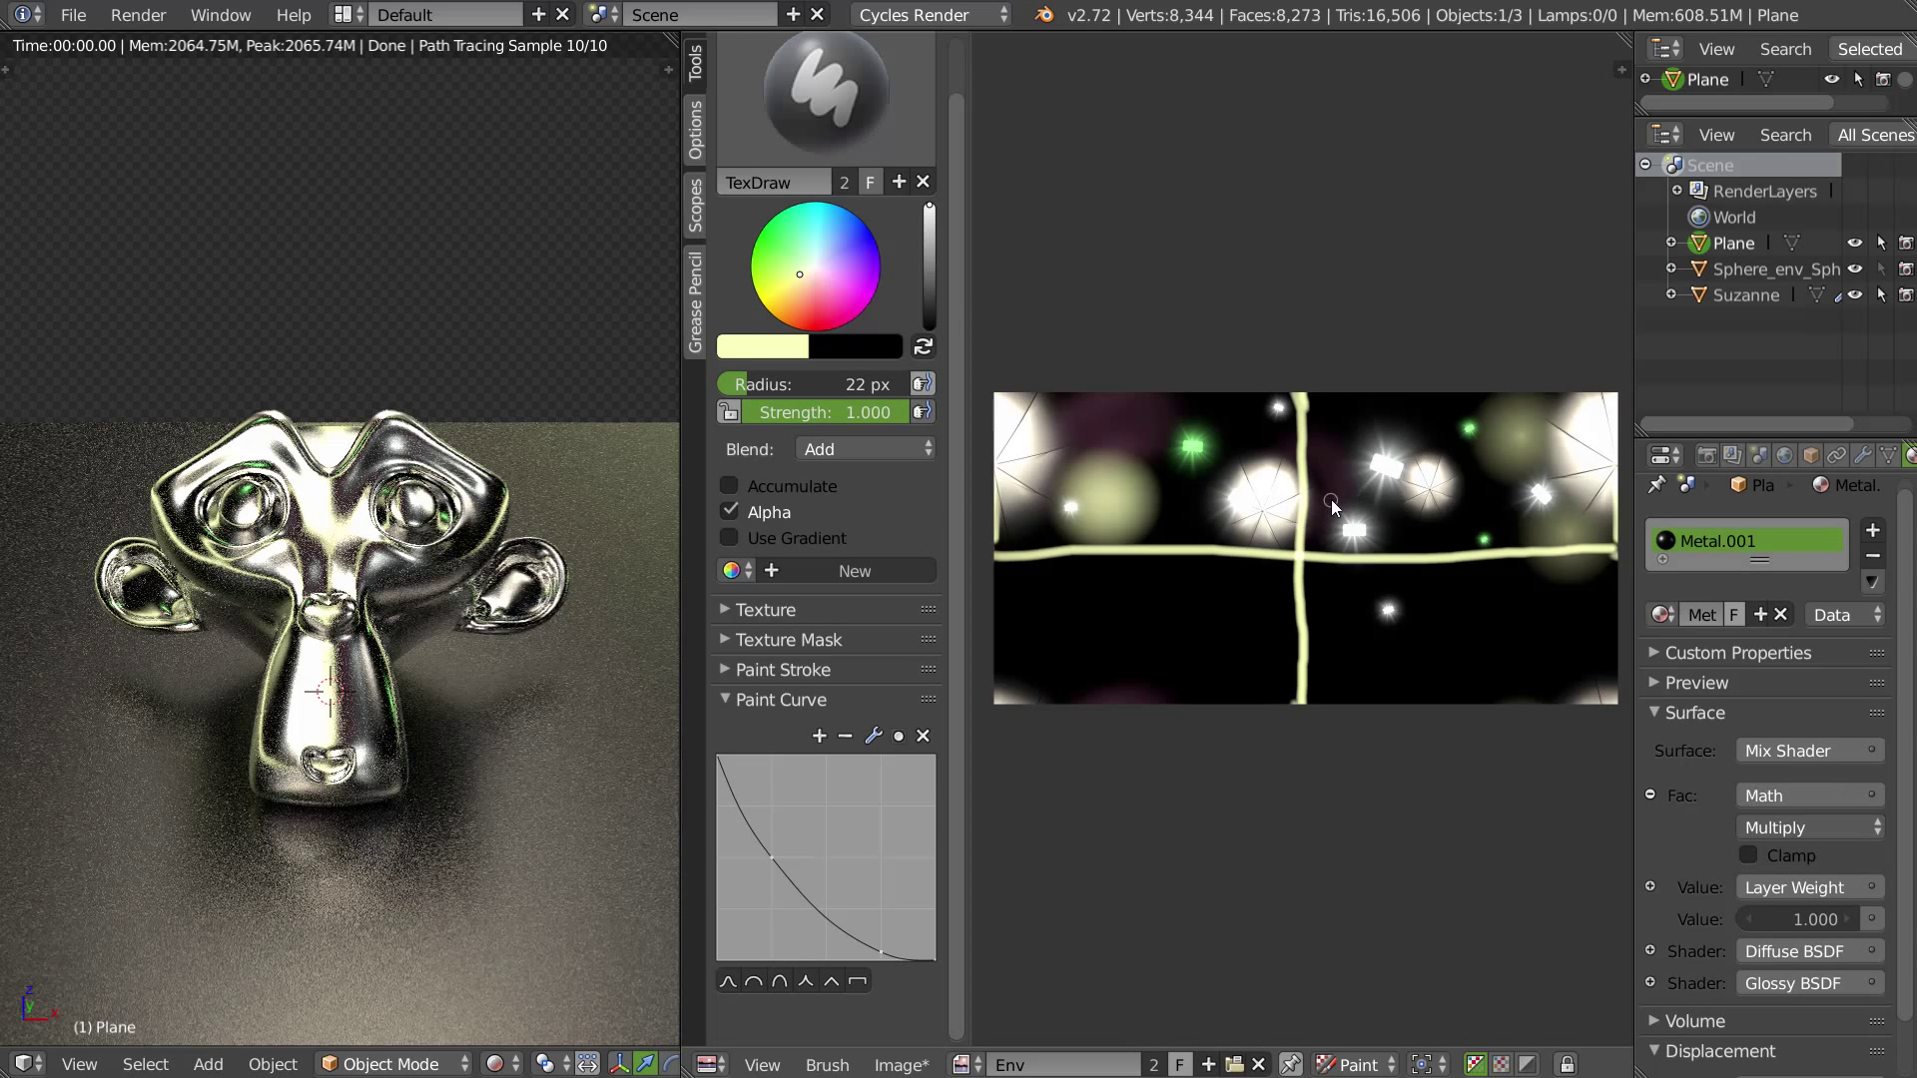
# Step: Show the World settings, switch from the image editor to the node editor and select the environment sphere to show its material
pyautogui.moveTo(300, 574); pyautogui.dragTo(532, 620, button='middle')
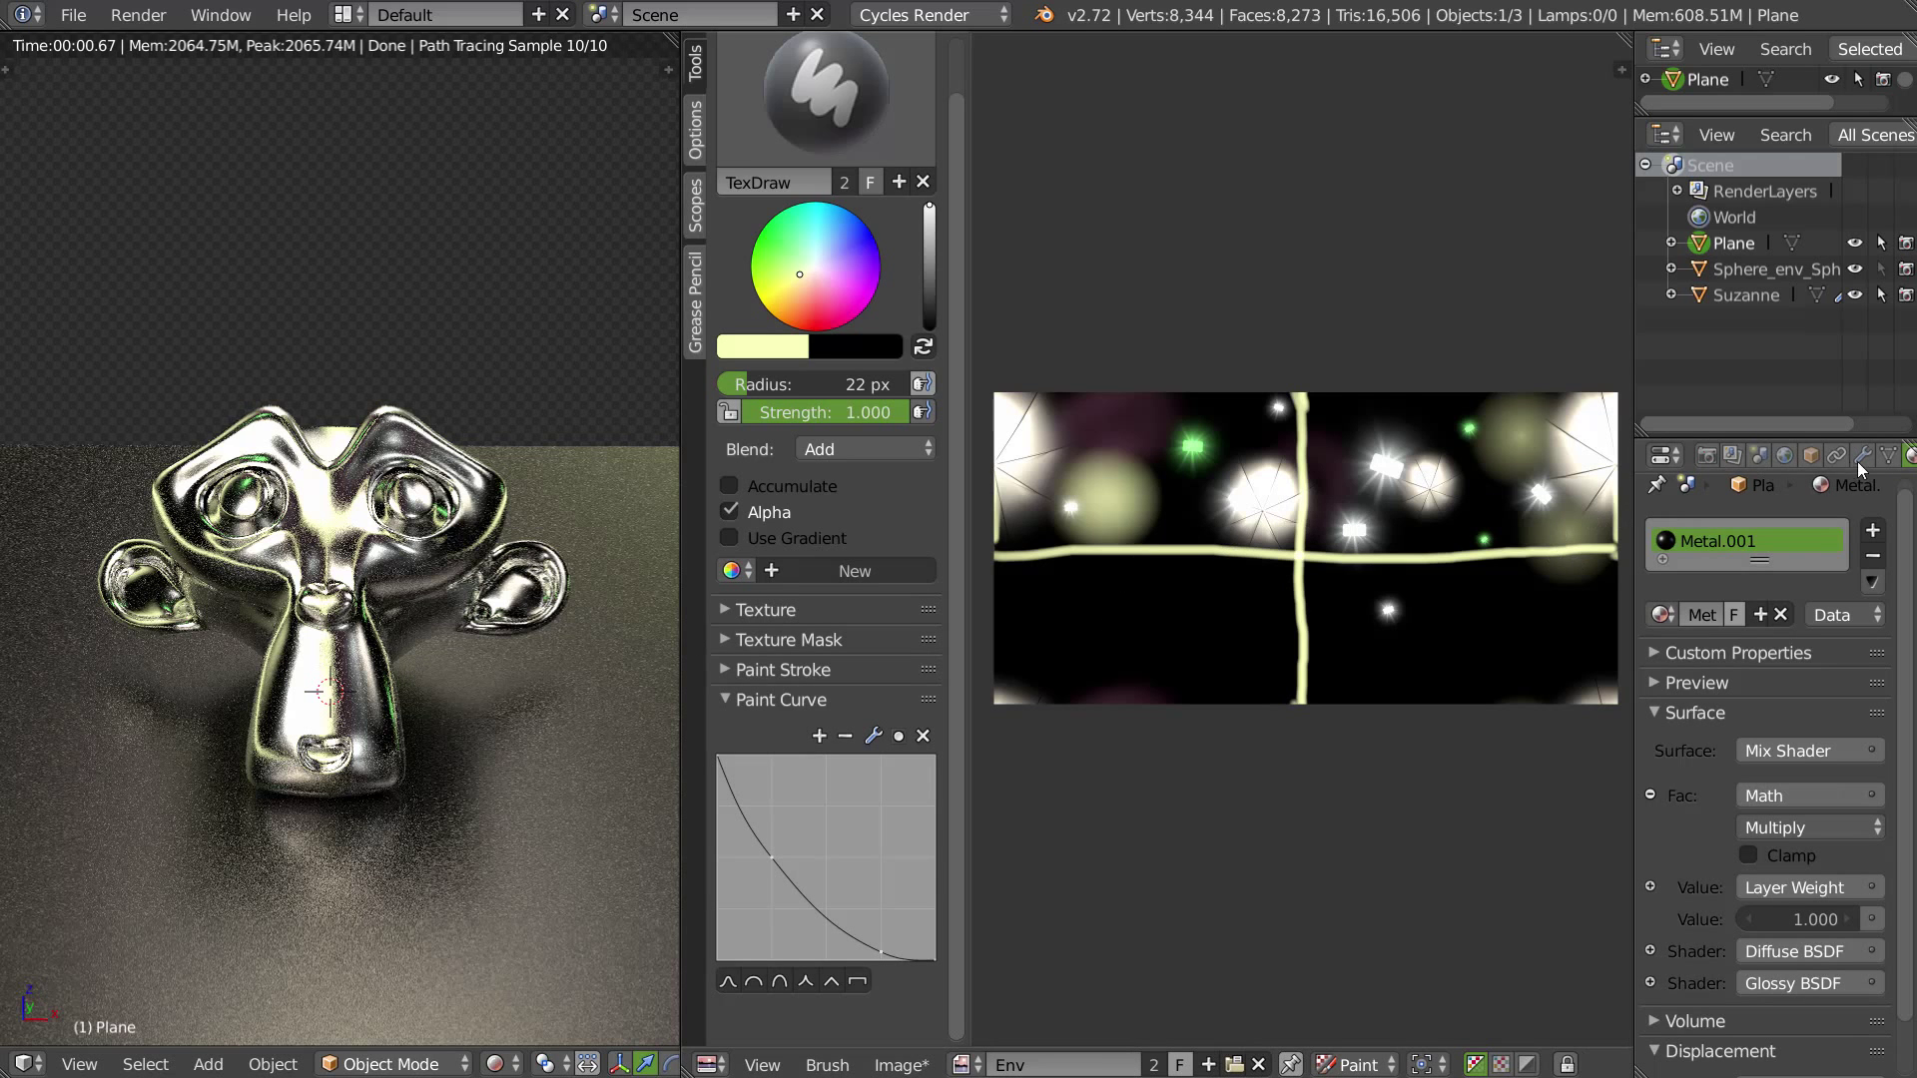
pyautogui.click(1784, 456)
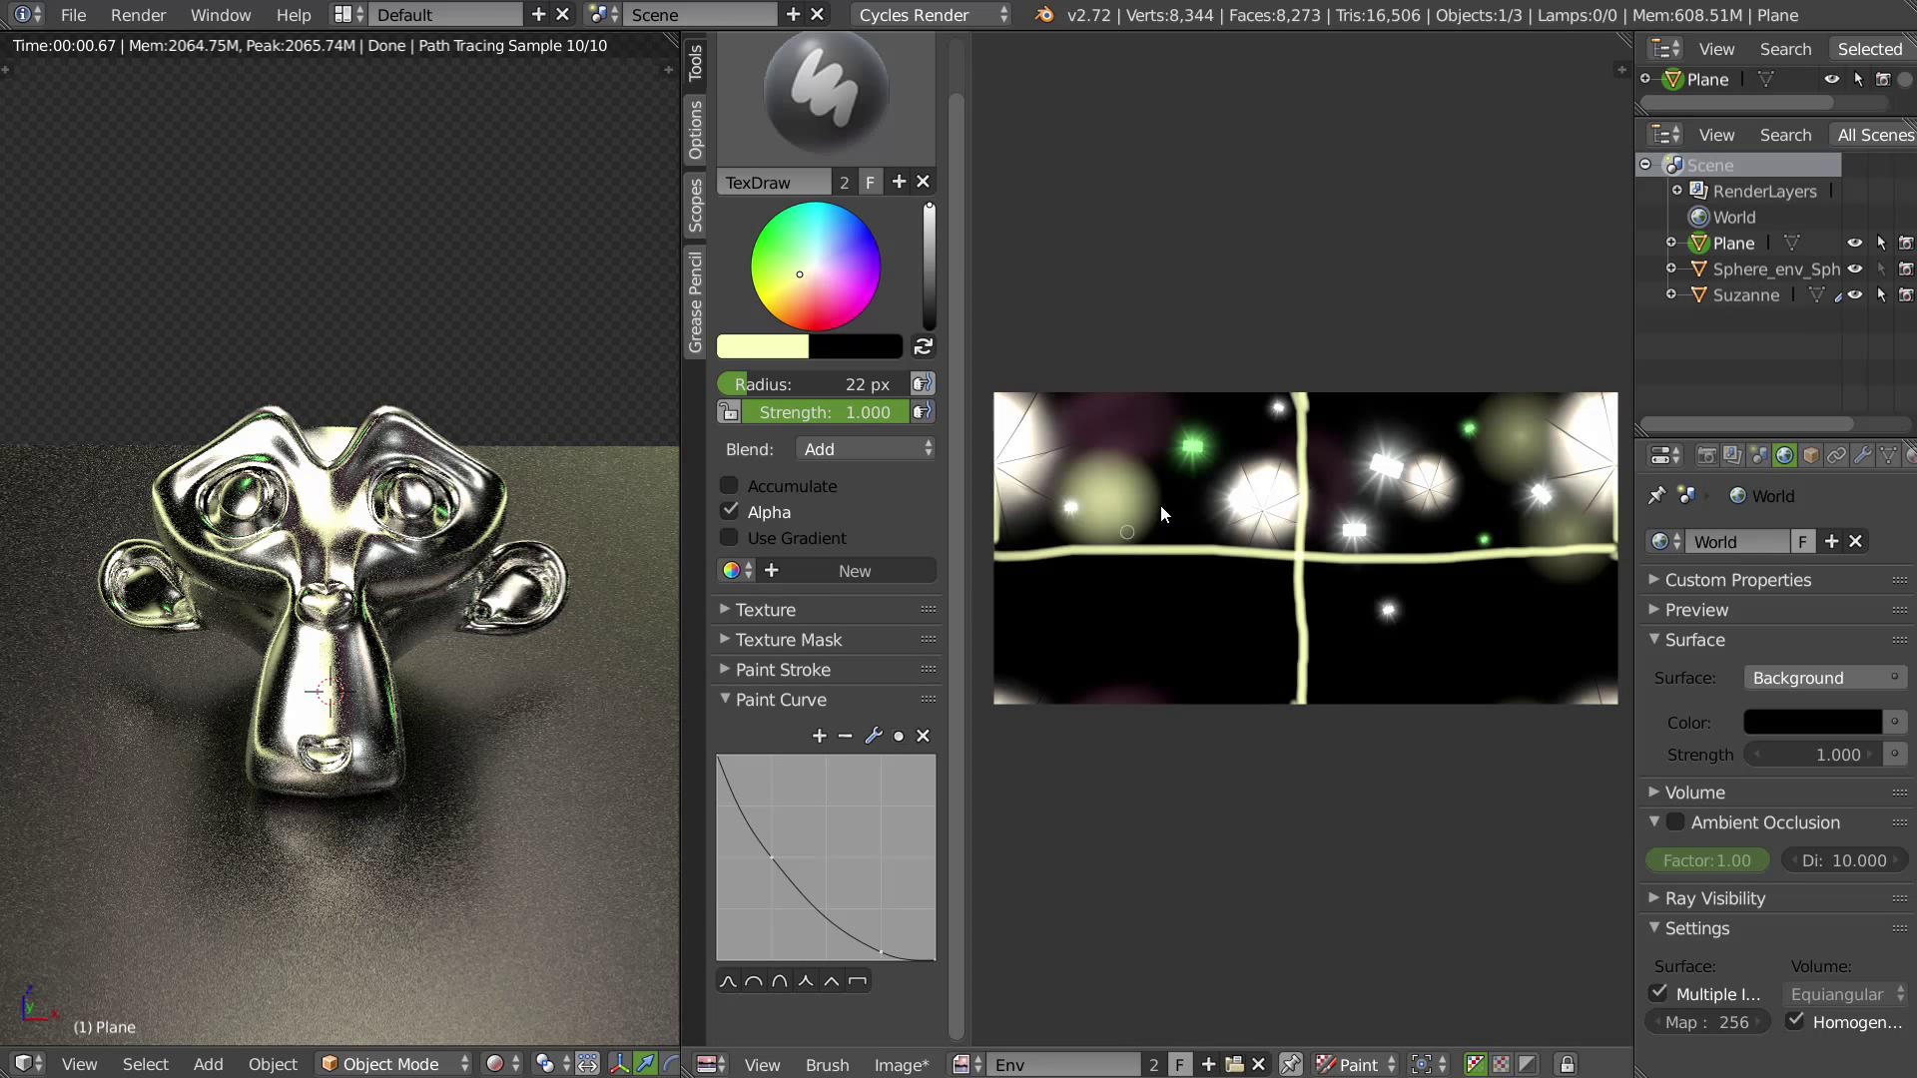
pyautogui.press('space')
pyautogui.click(1109, 480)
pyautogui.moveTo(1153, 420); pyautogui.dragTo(1267, 460, button='middle')
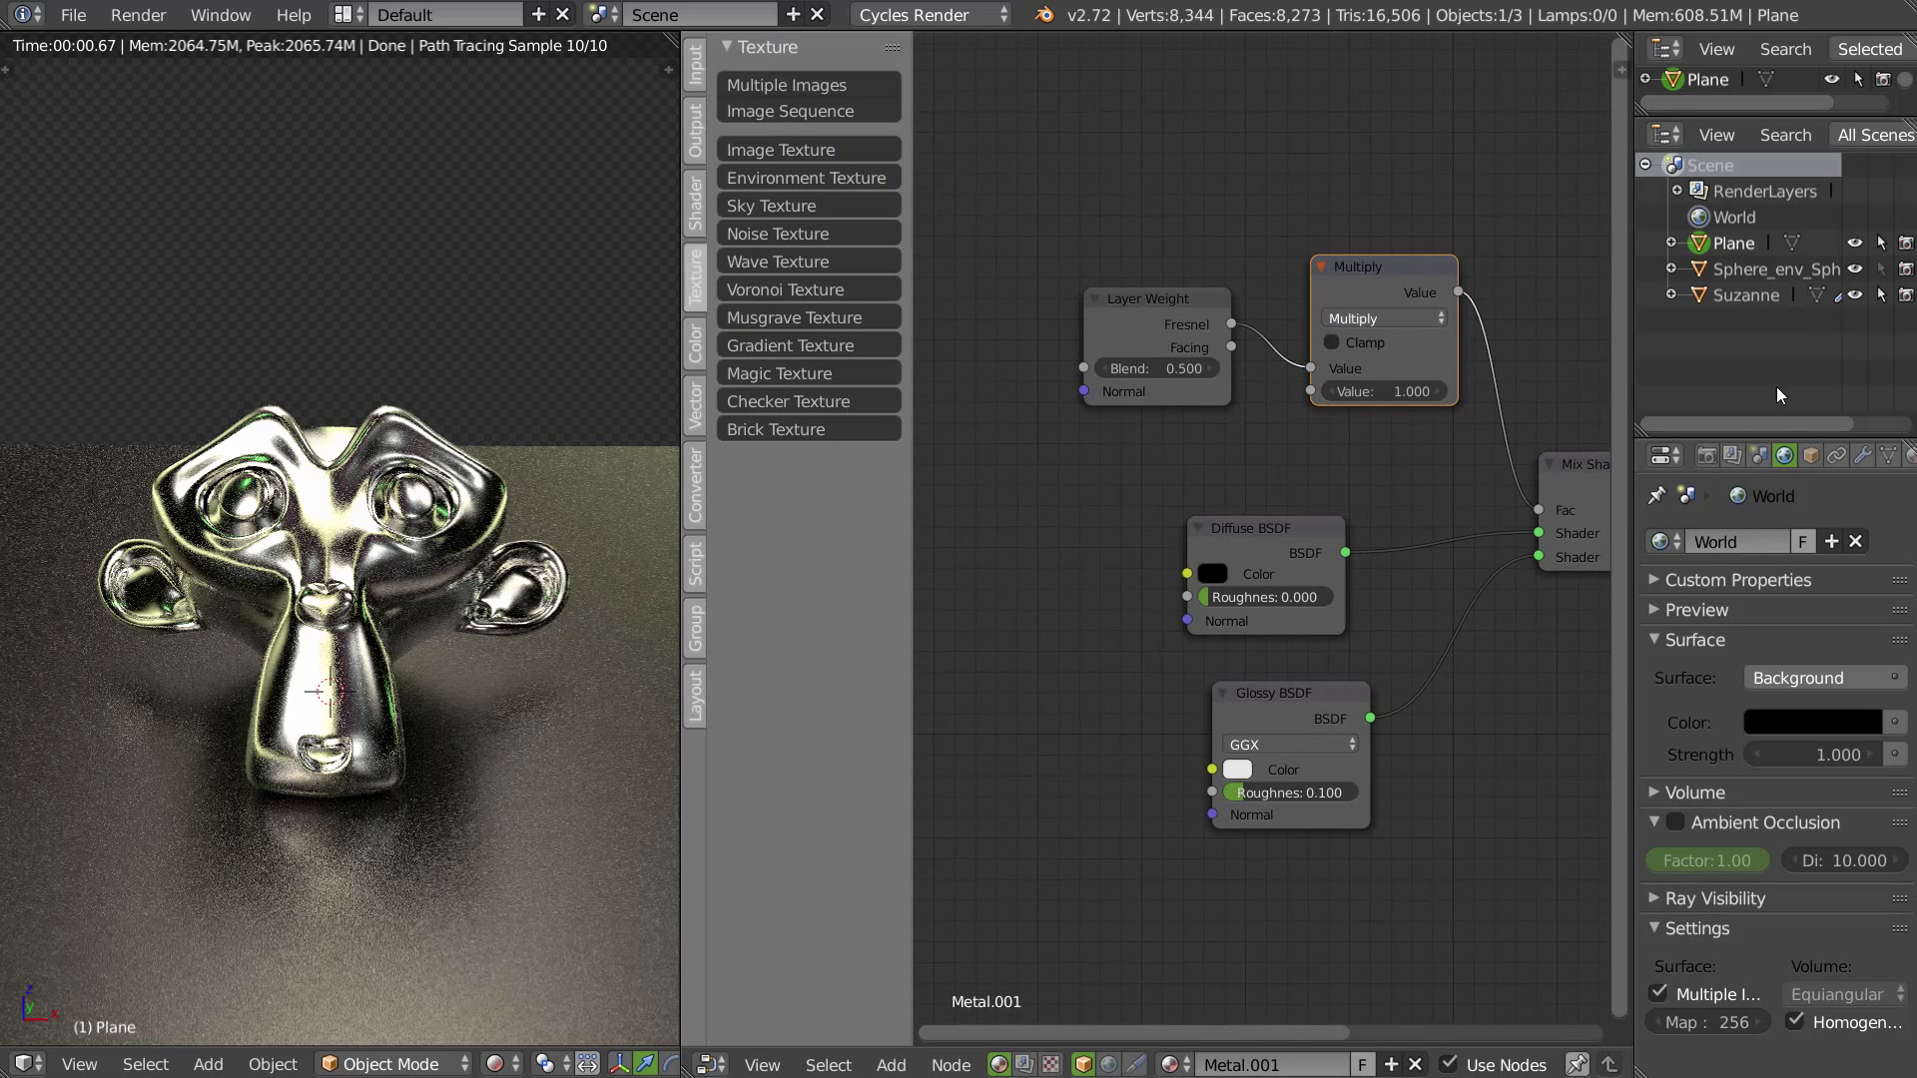
pyautogui.click(1751, 271)
# Step: Duplicate the environment sphere's Image Texture node and place the copy below the original
pyautogui.moveTo(1378, 506); pyautogui.dragTo(1052, 387)
pyautogui.moveTo(1158, 480); pyautogui.dragTo(1332, 424, button='middle')
pyautogui.hotkey('shift', 'd')
pyautogui.click(1311, 698)
pyautogui.moveTo(1180, 558); pyautogui.dragTo(1190, 420, button='middle')
pyautogui.moveTo(1316, 312); pyautogui.dragTo(1302, 354, button='middle')
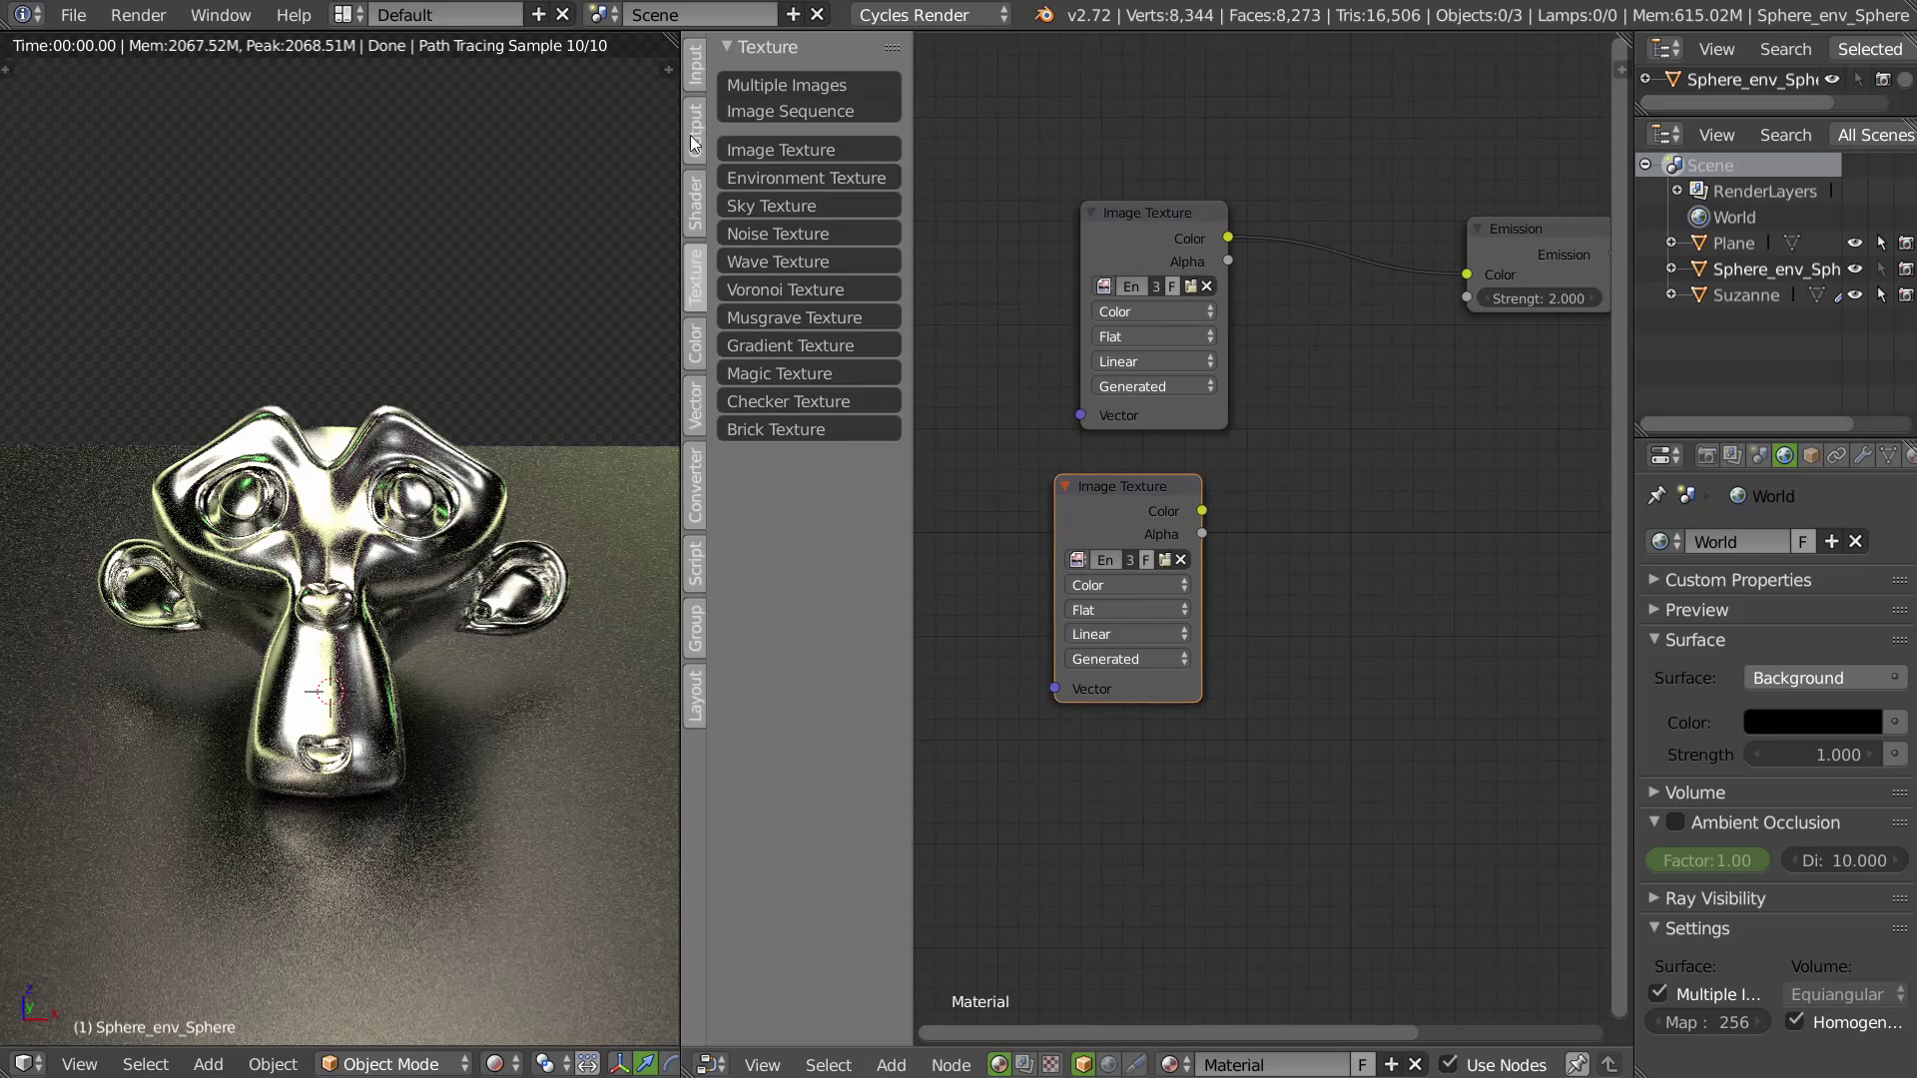
# Step: Insert a MixRGB node between the original Image Texture and Emission nodes, and connect the copied texture's Color to Color2
pyautogui.click(696, 345)
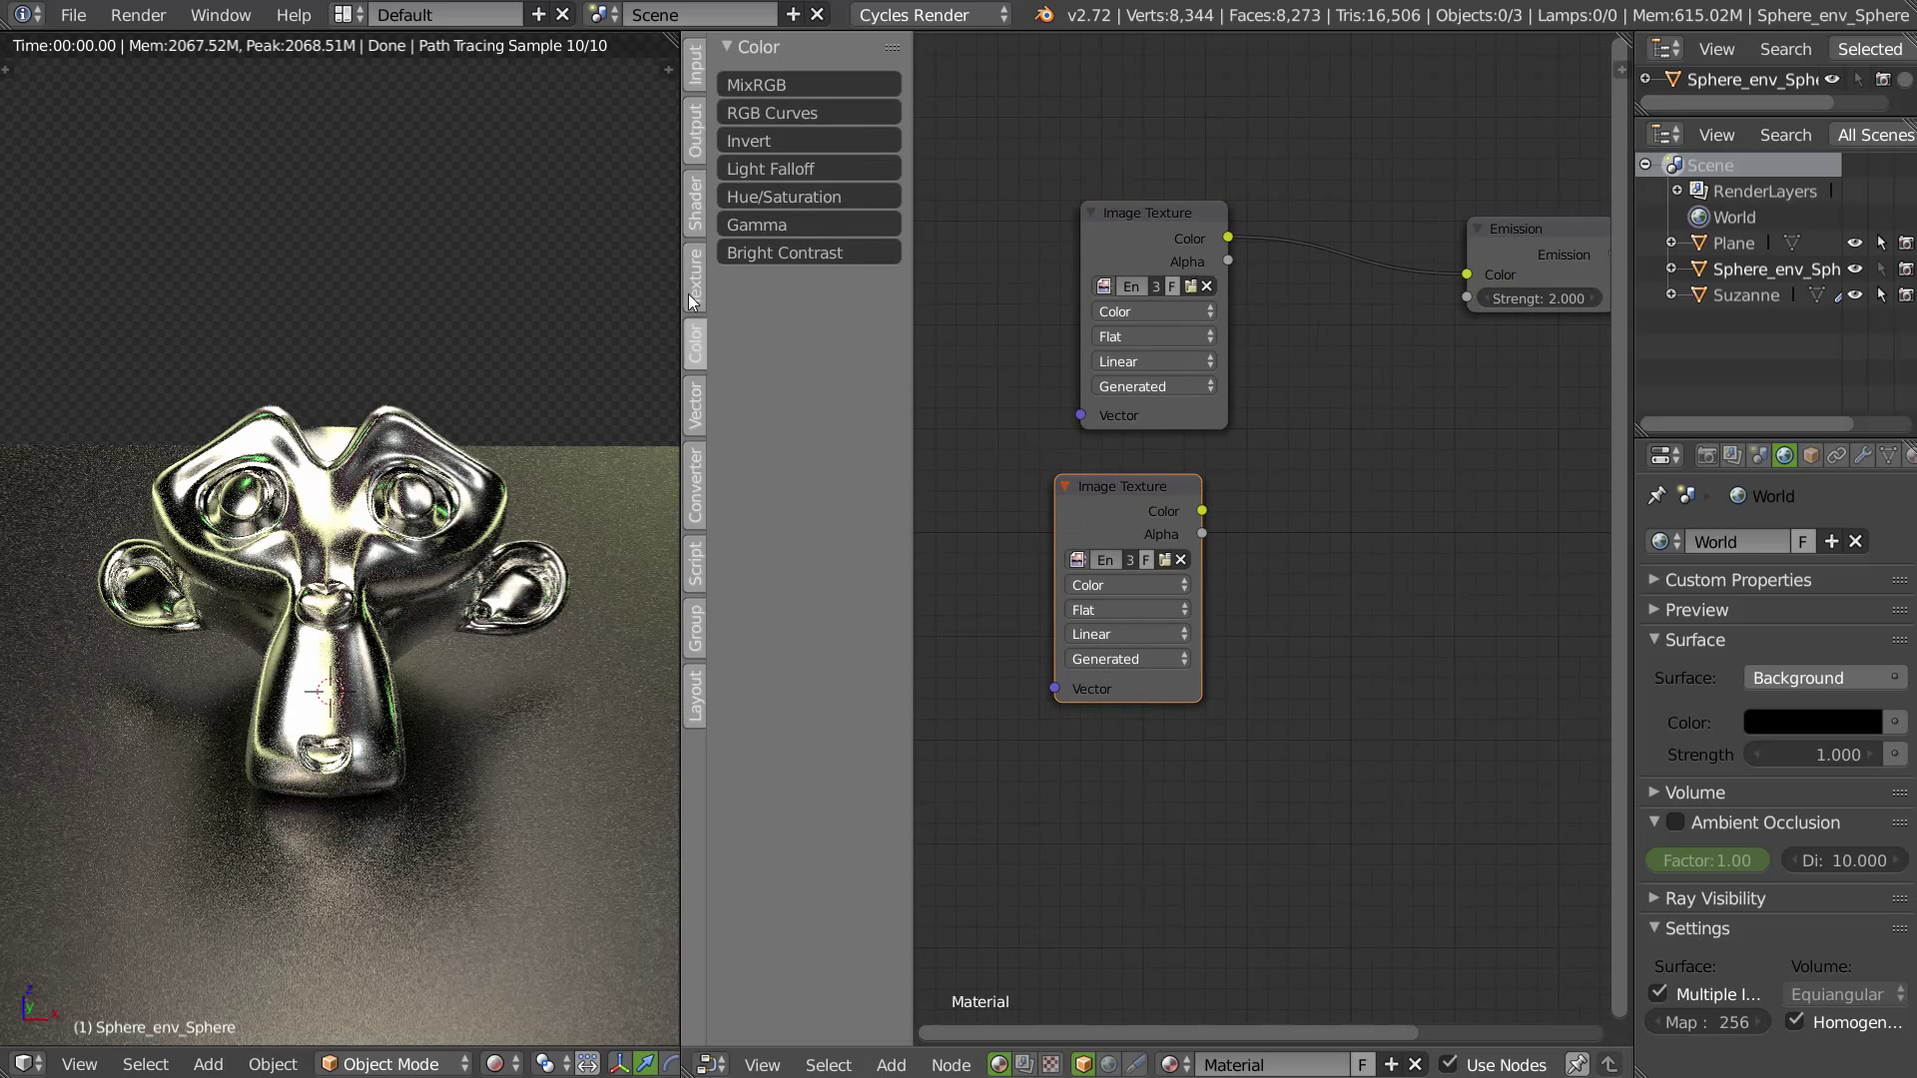
pyautogui.click(789, 86)
pyautogui.click(1298, 230)
pyautogui.moveTo(1202, 511); pyautogui.dragTo(1320, 382)
pyautogui.moveTo(1399, 405); pyautogui.dragTo(1289, 448, button='middle')
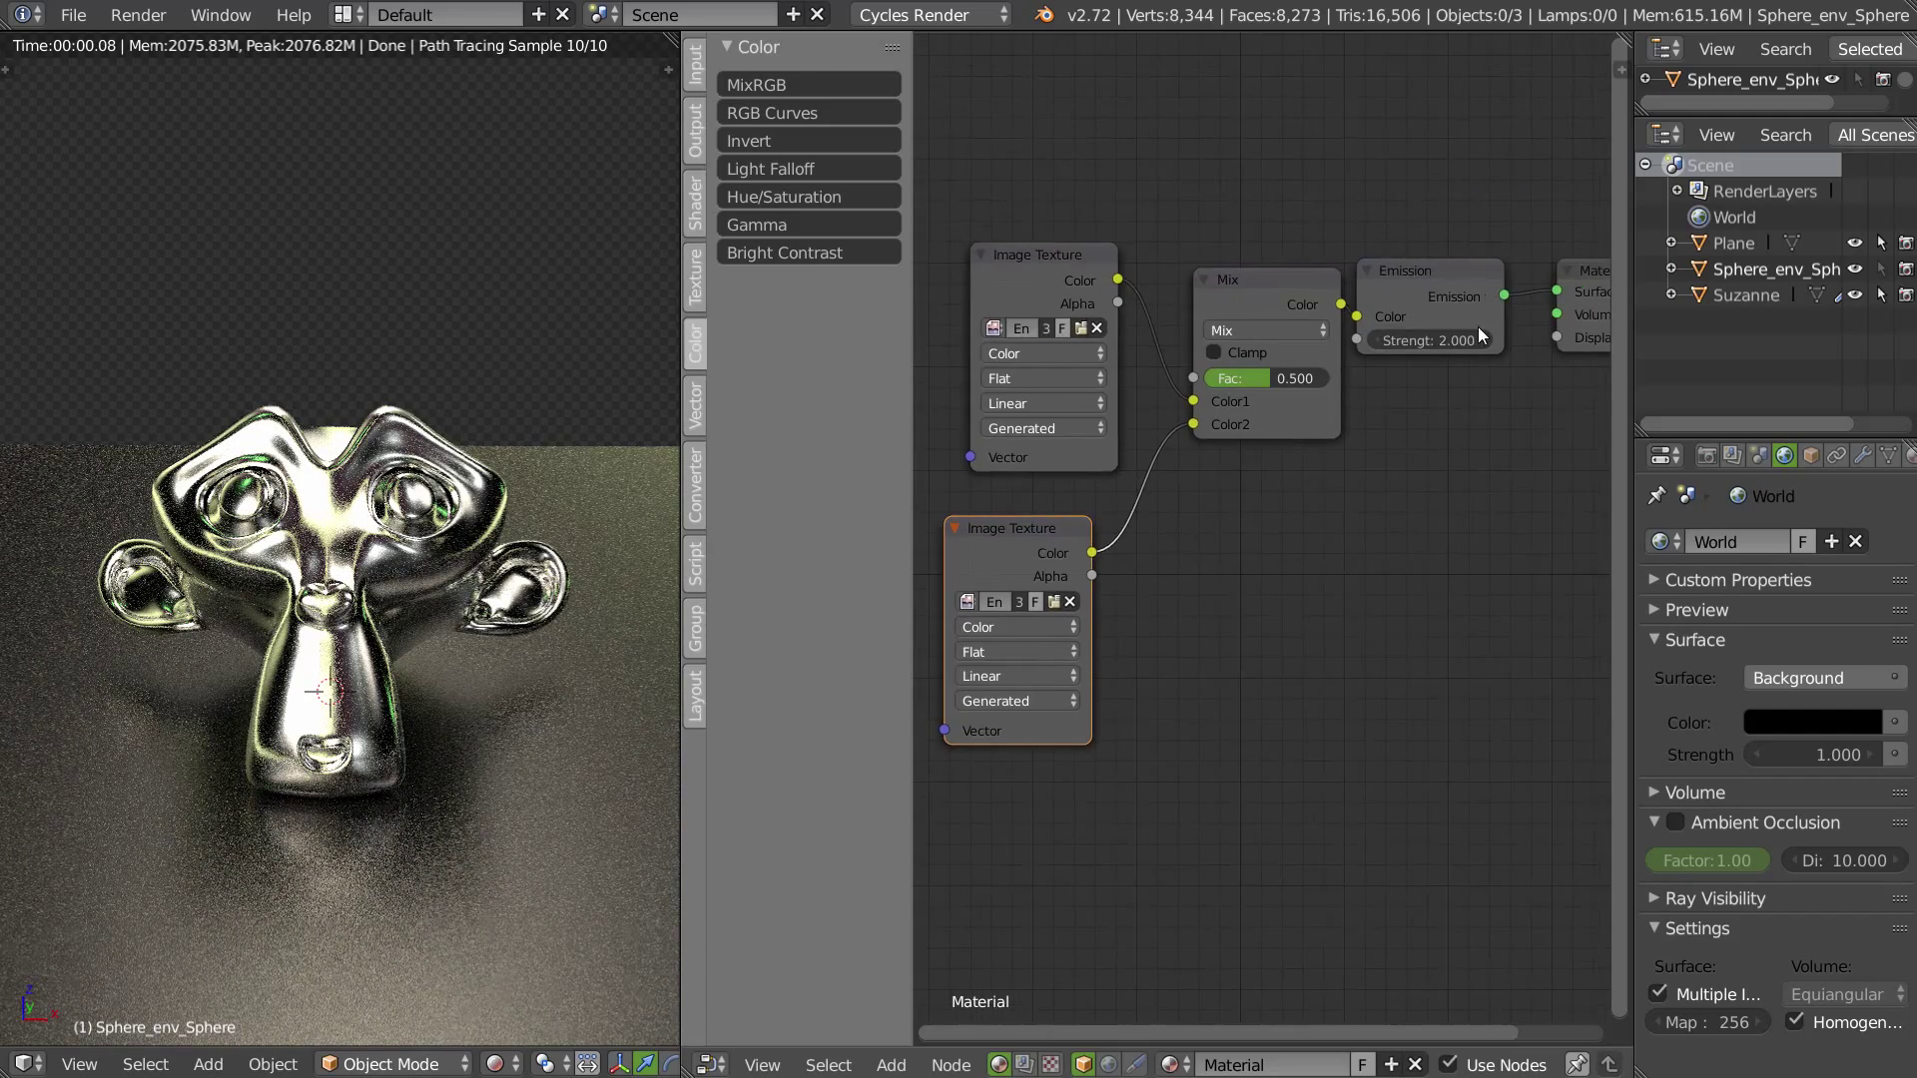
# Step: Space out the node chain by moving the Material Output and Emission nodes right and the original Image Texture node left
pyautogui.moveTo(1478, 327); pyautogui.dragTo(1300, 360, button='middle')
pyautogui.moveTo(1436, 326); pyautogui.dragTo(1620, 330)
pyautogui.moveTo(1299, 319); pyautogui.dragTo(1435, 329)
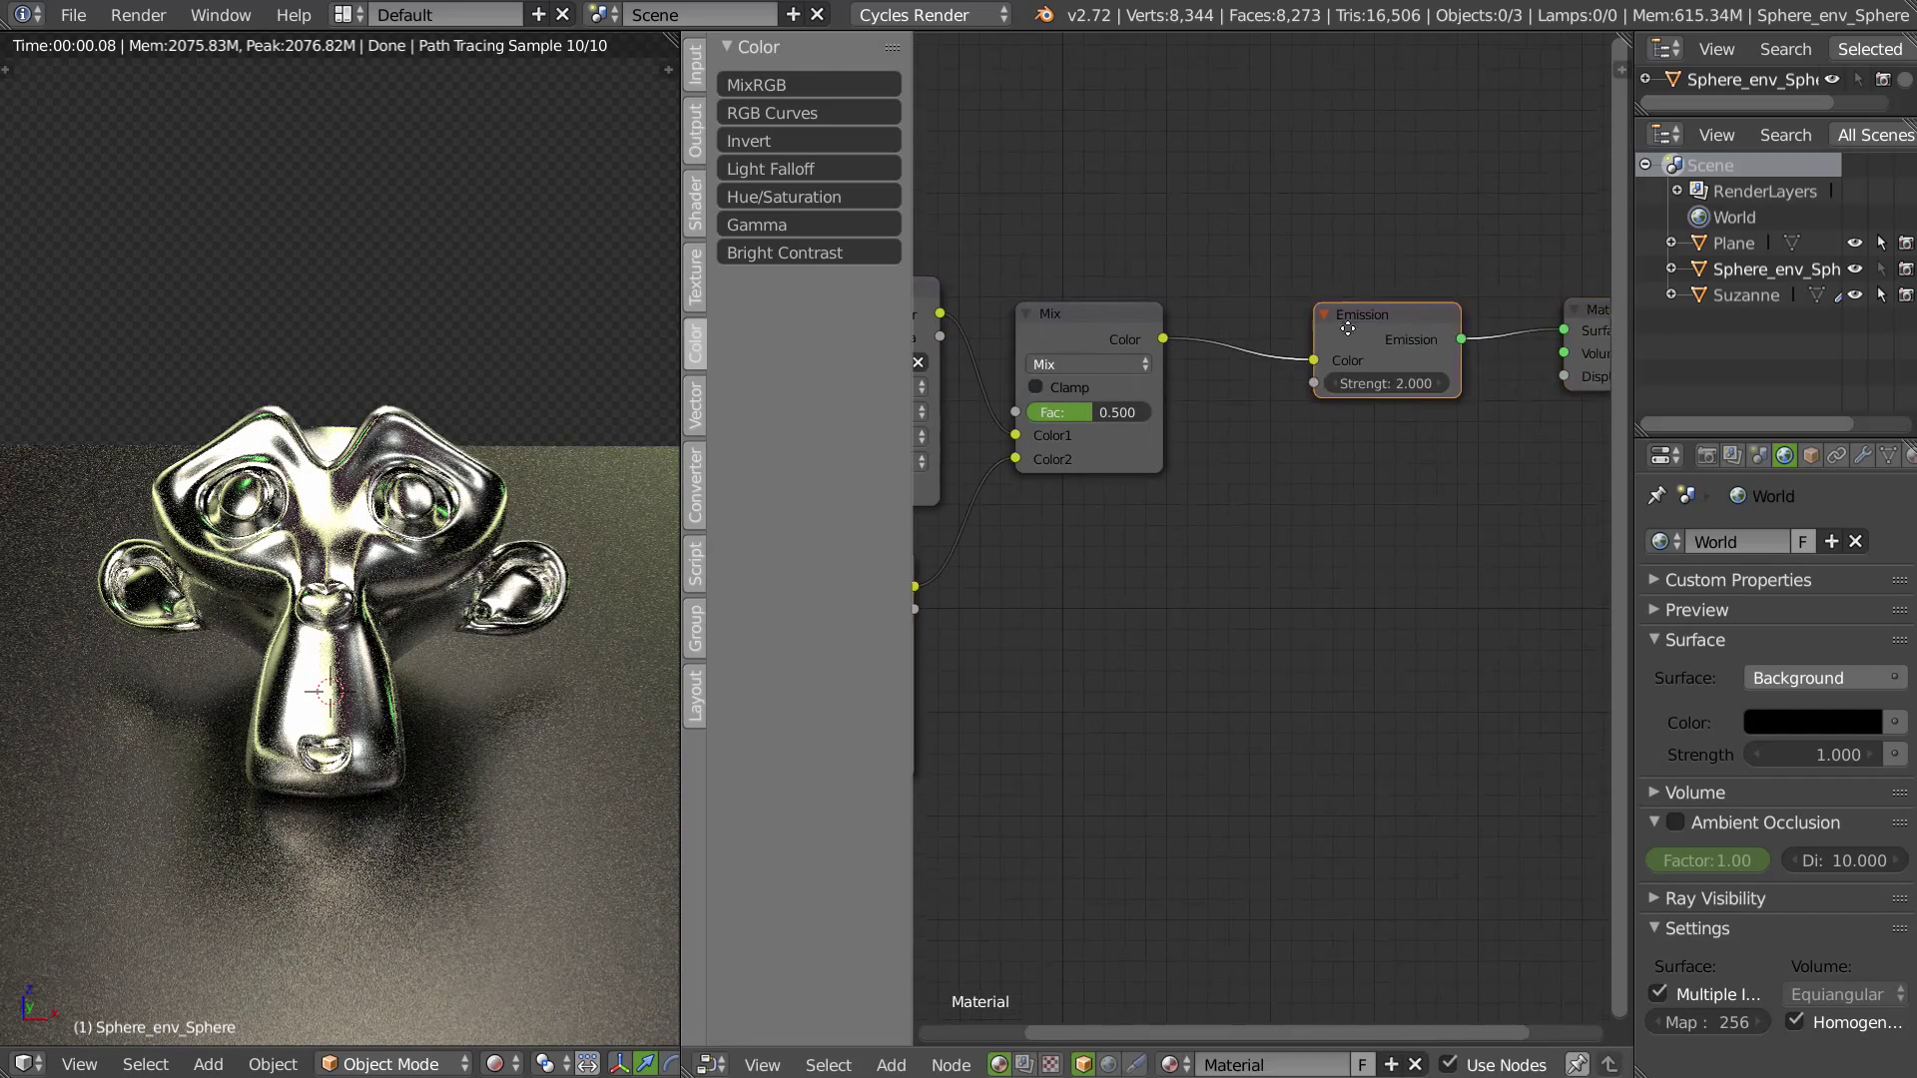
pyautogui.moveTo(1348, 329); pyautogui.dragTo(1588, 299, button='middle')
pyautogui.moveTo(1113, 284); pyautogui.dragTo(1048, 274)
# Step: Create a blank 2048 x 1024 px, 32-bit float image named map_2 with alpha and a fully transparent fill colour
pyautogui.hotkey('shift', 'F10')
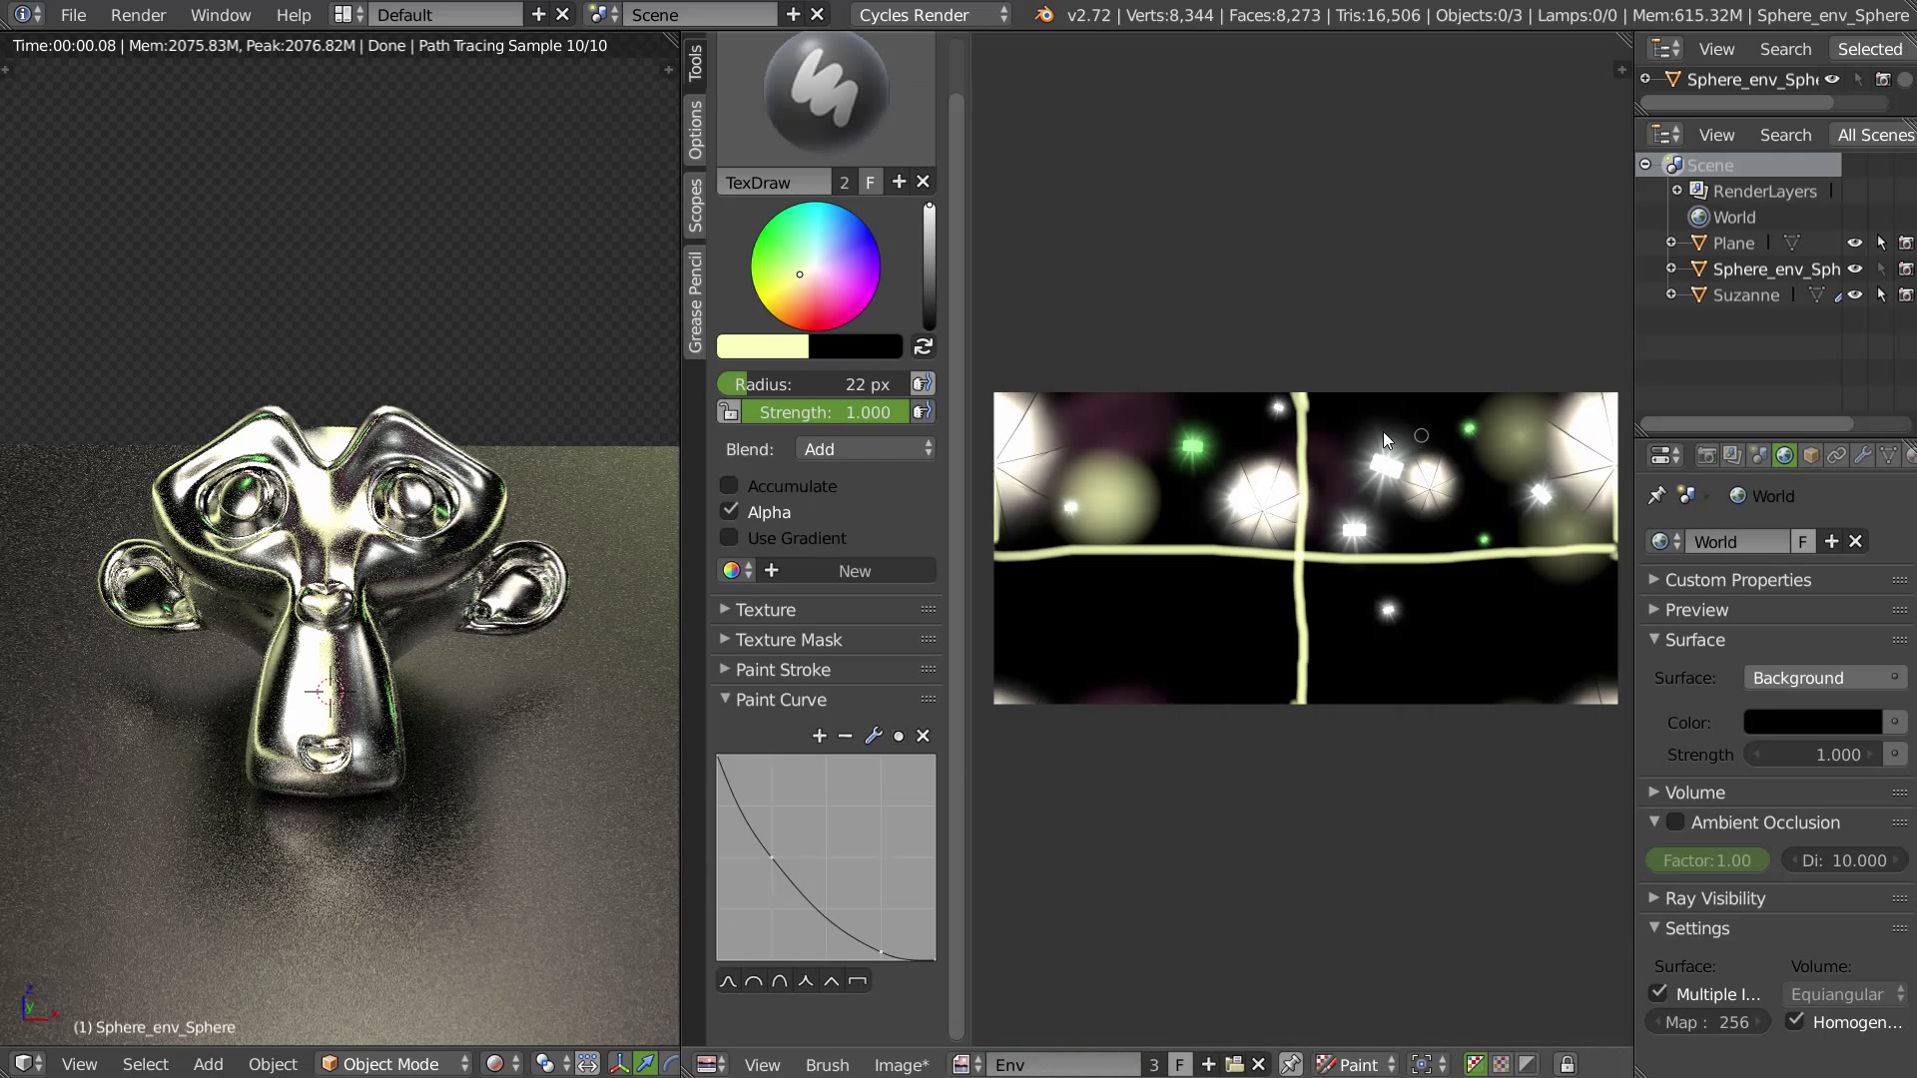
pyautogui.click(1208, 1064)
pyautogui.click(1290, 836)
pyautogui.write('map_2')
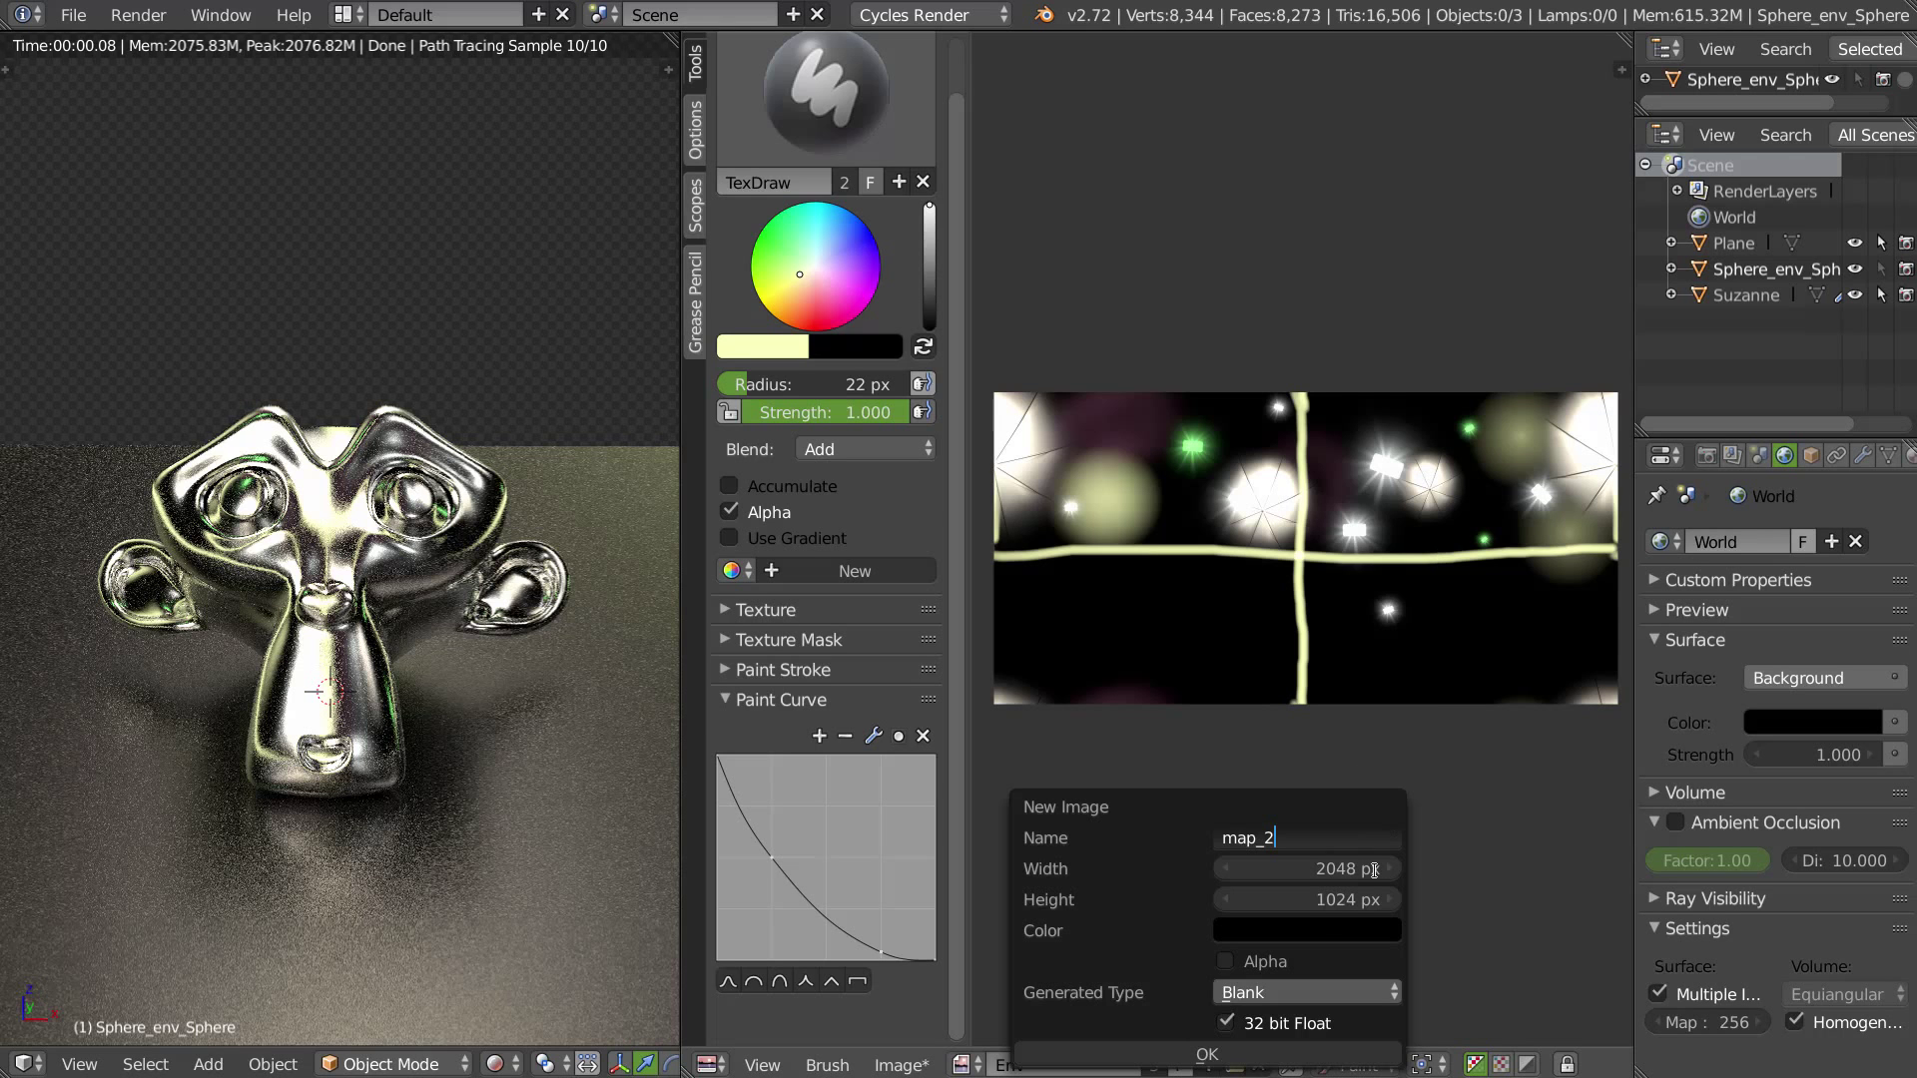
pyautogui.click(1220, 965)
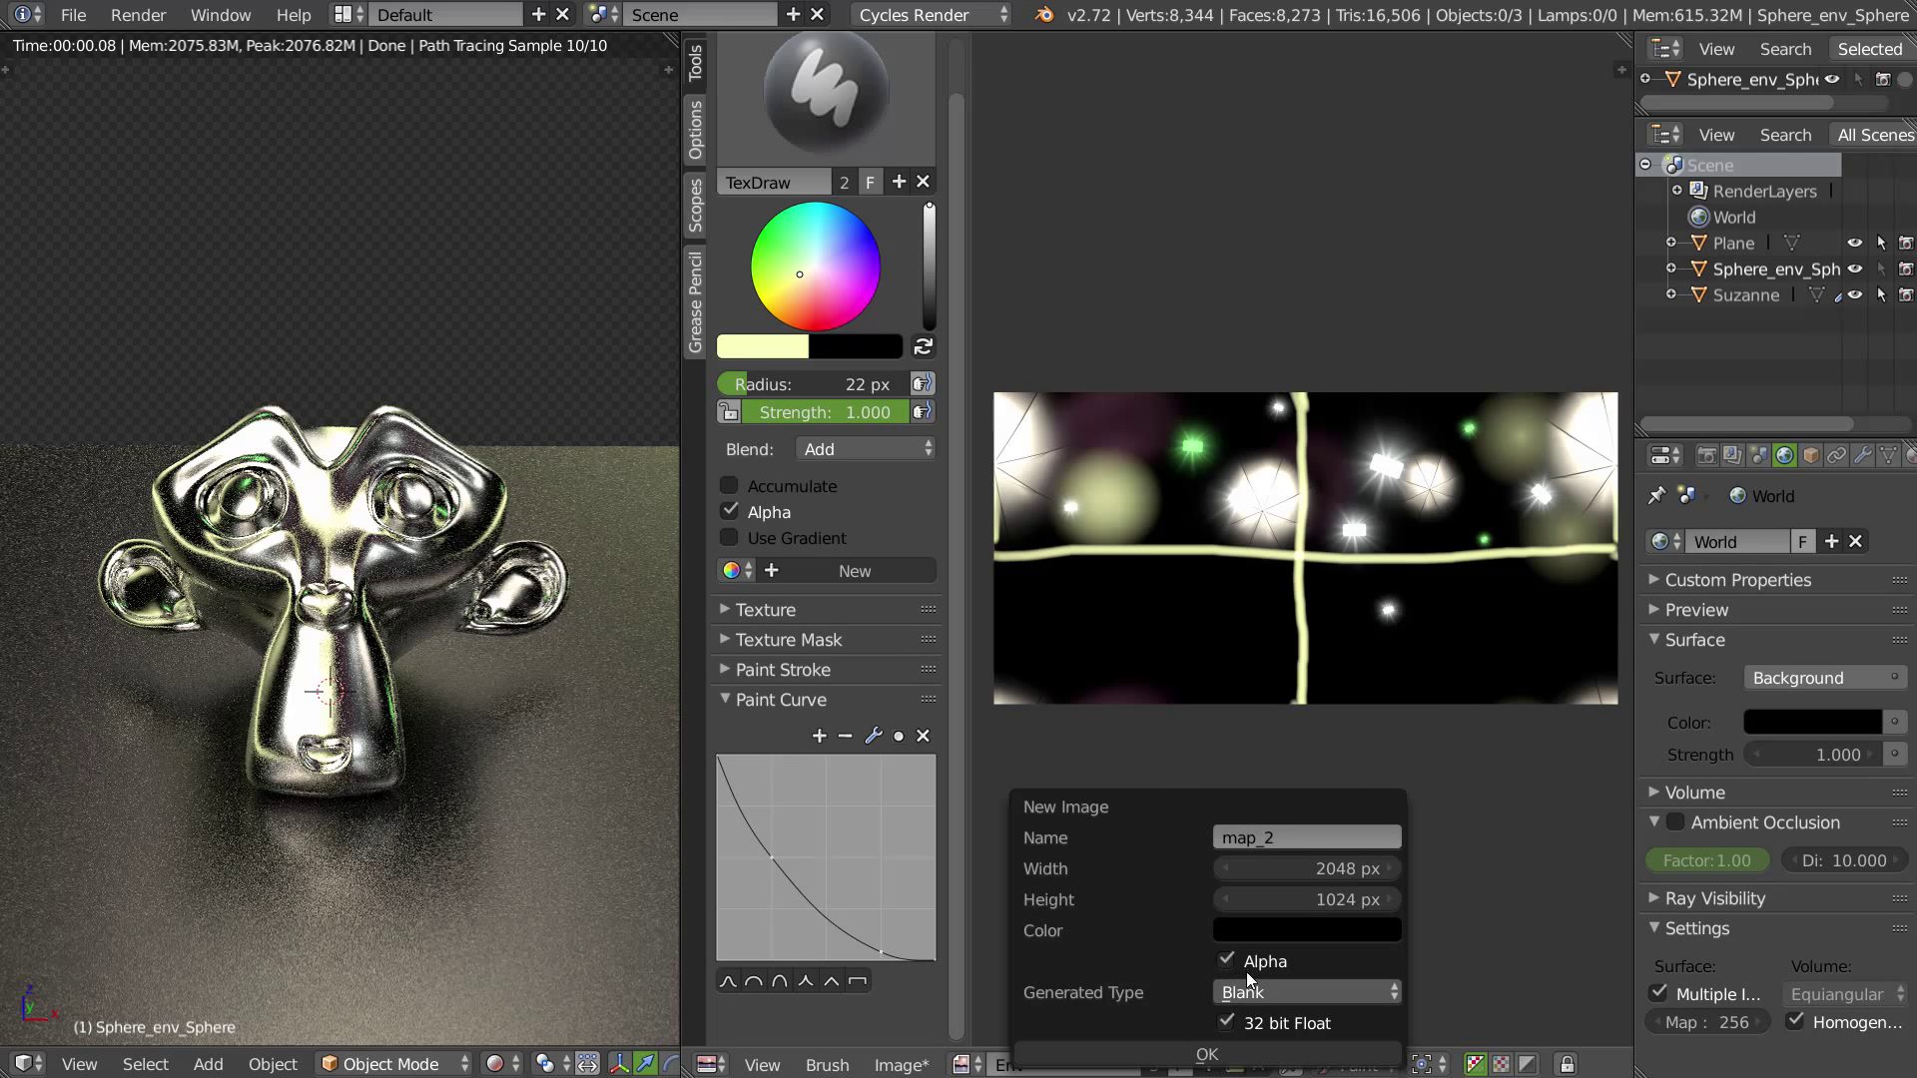
pyautogui.click(1310, 931)
pyautogui.moveTo(1356, 888); pyautogui.dragTo(1064, 899)
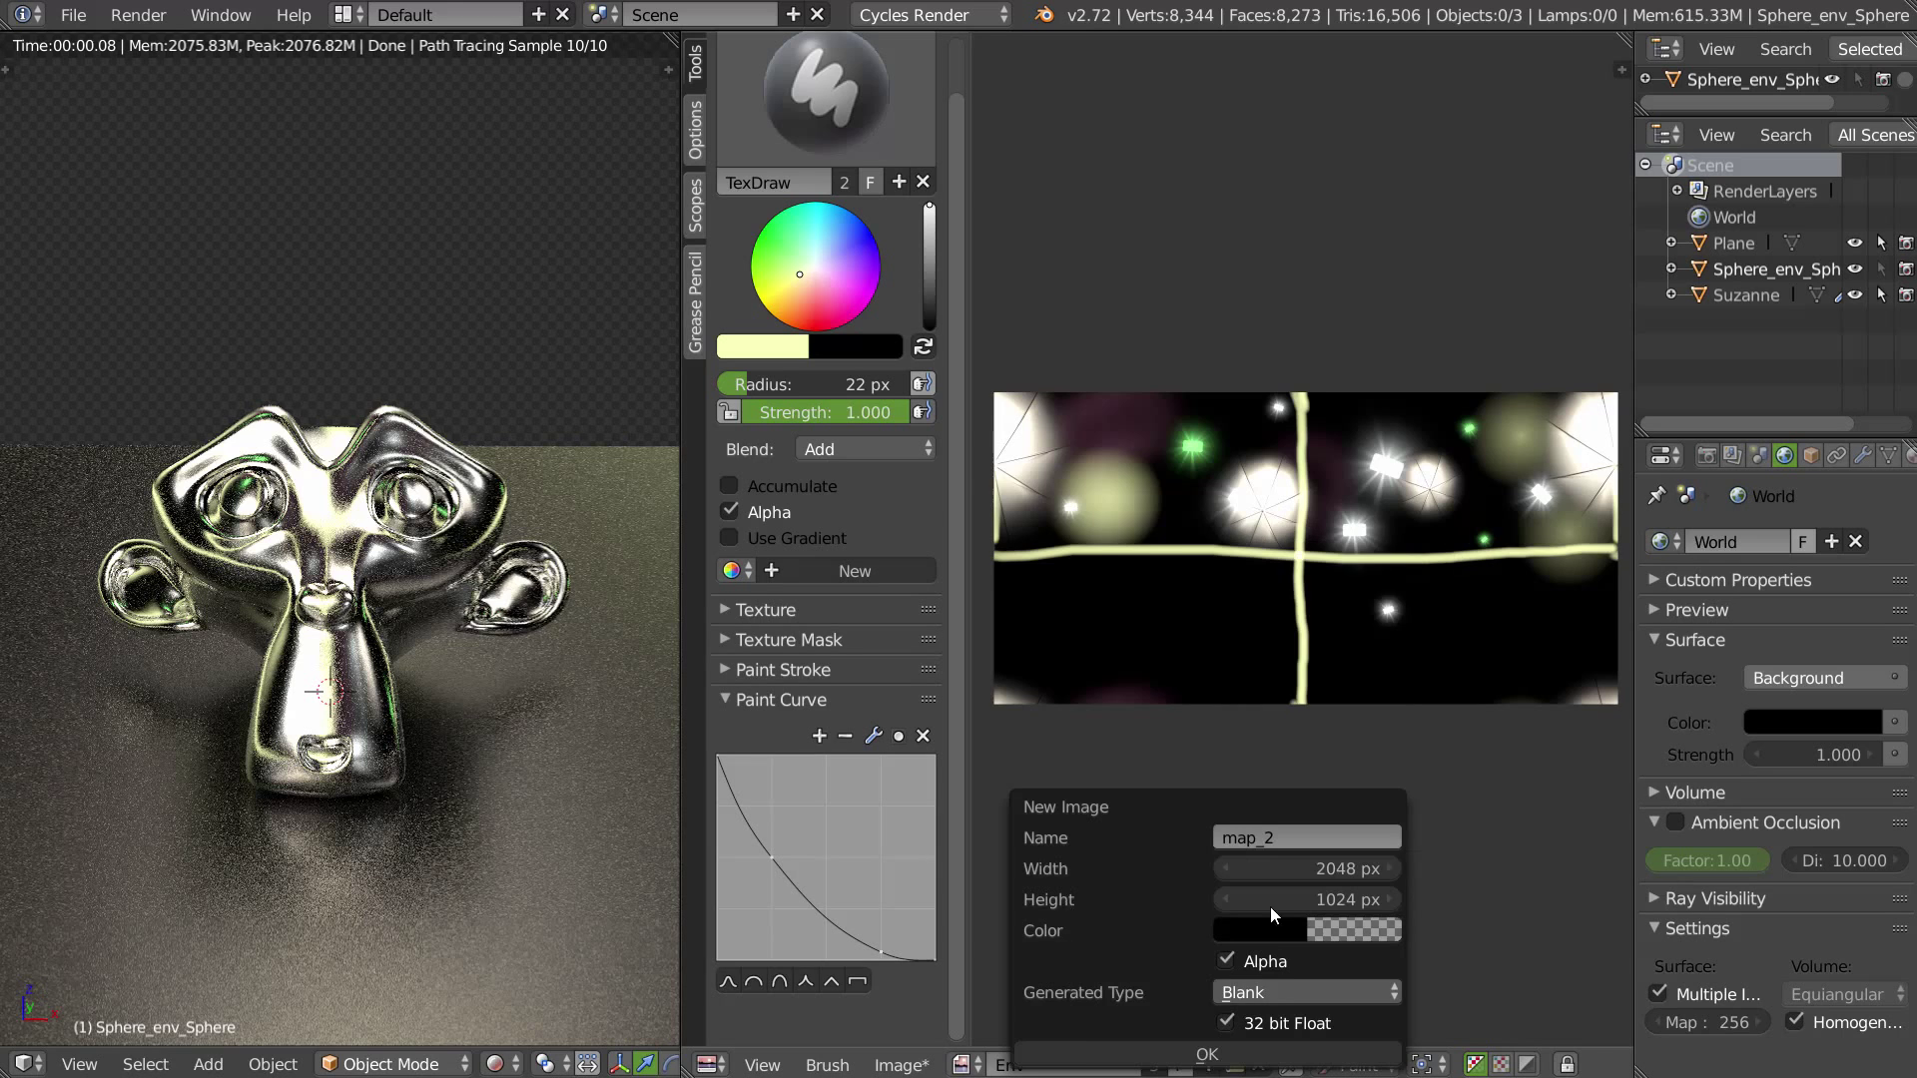
pyautogui.click(1210, 1056)
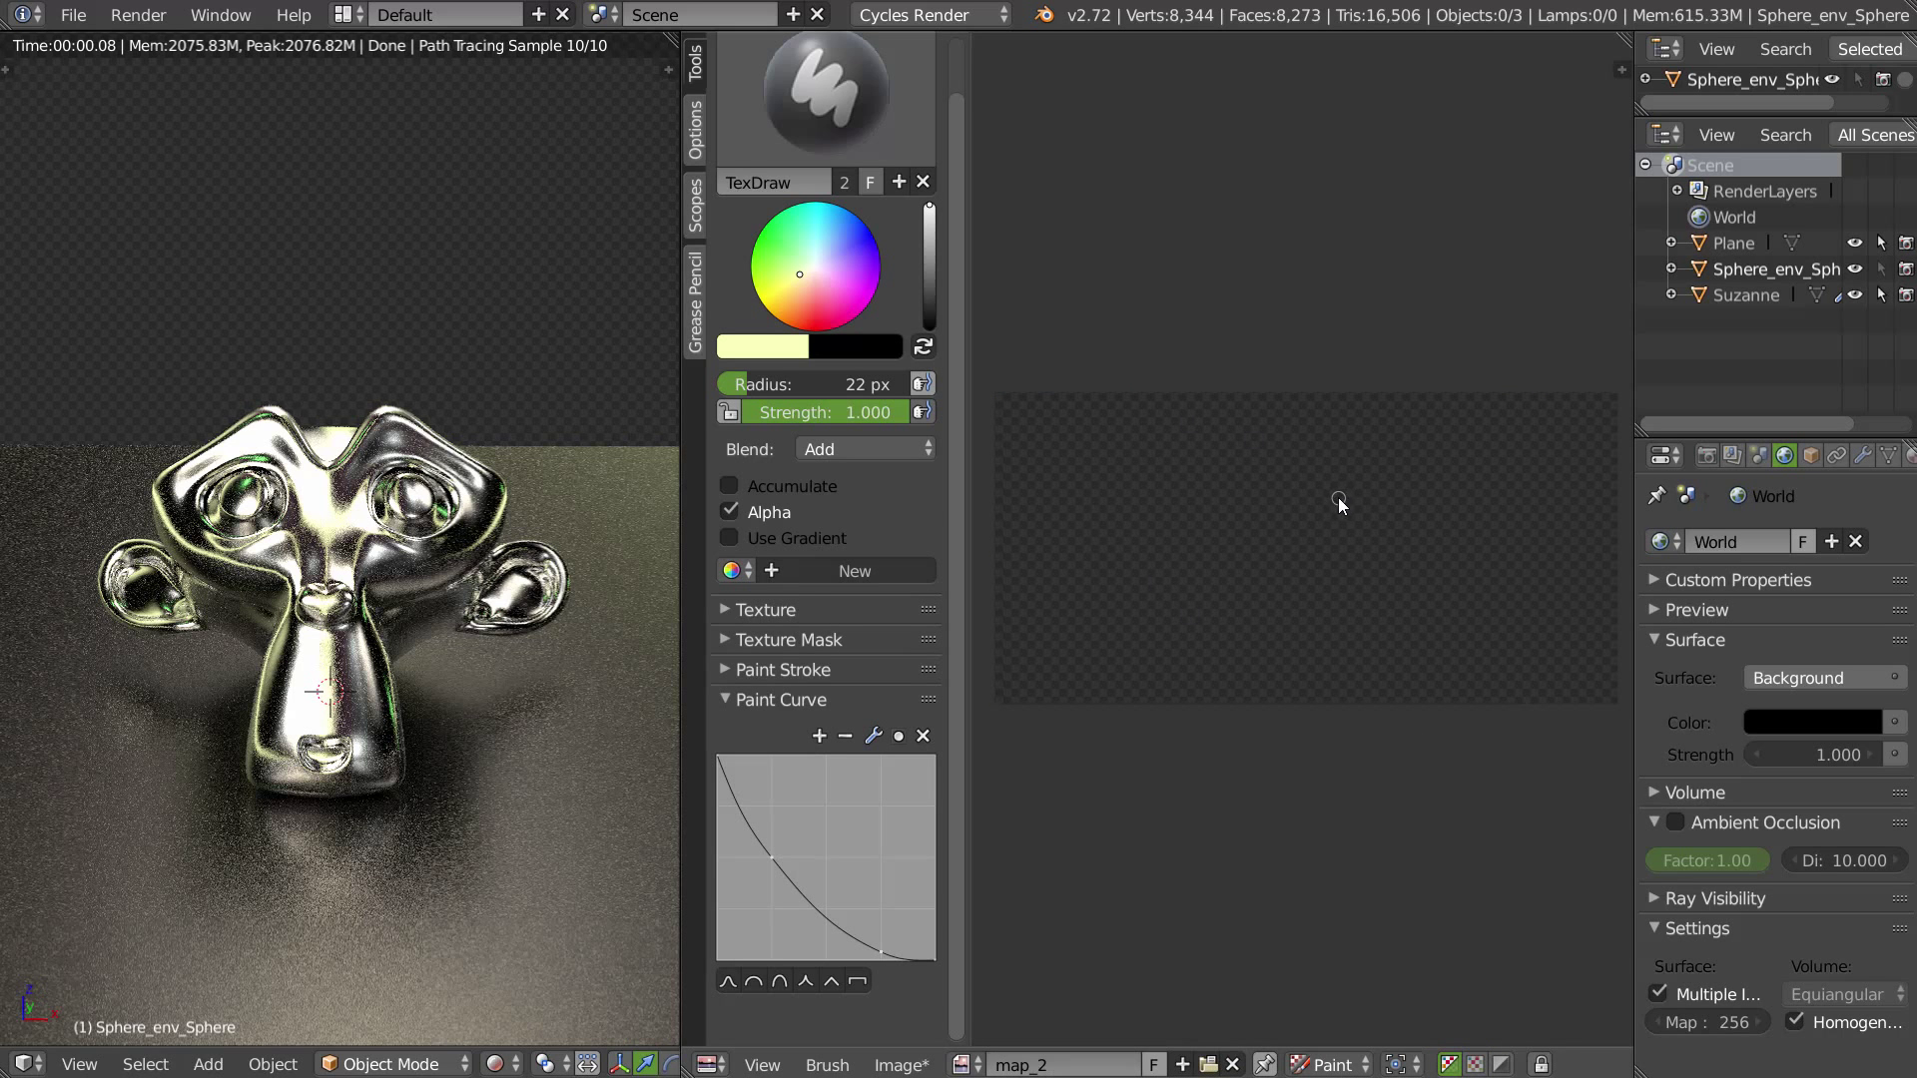
# Step: Assign the map_2 image to the lower Image Texture node and move that node slightly down and left
pyautogui.hotkey('shift', 'F3')
pyautogui.moveTo(1100, 405); pyautogui.dragTo(1210, 351, button='middle')
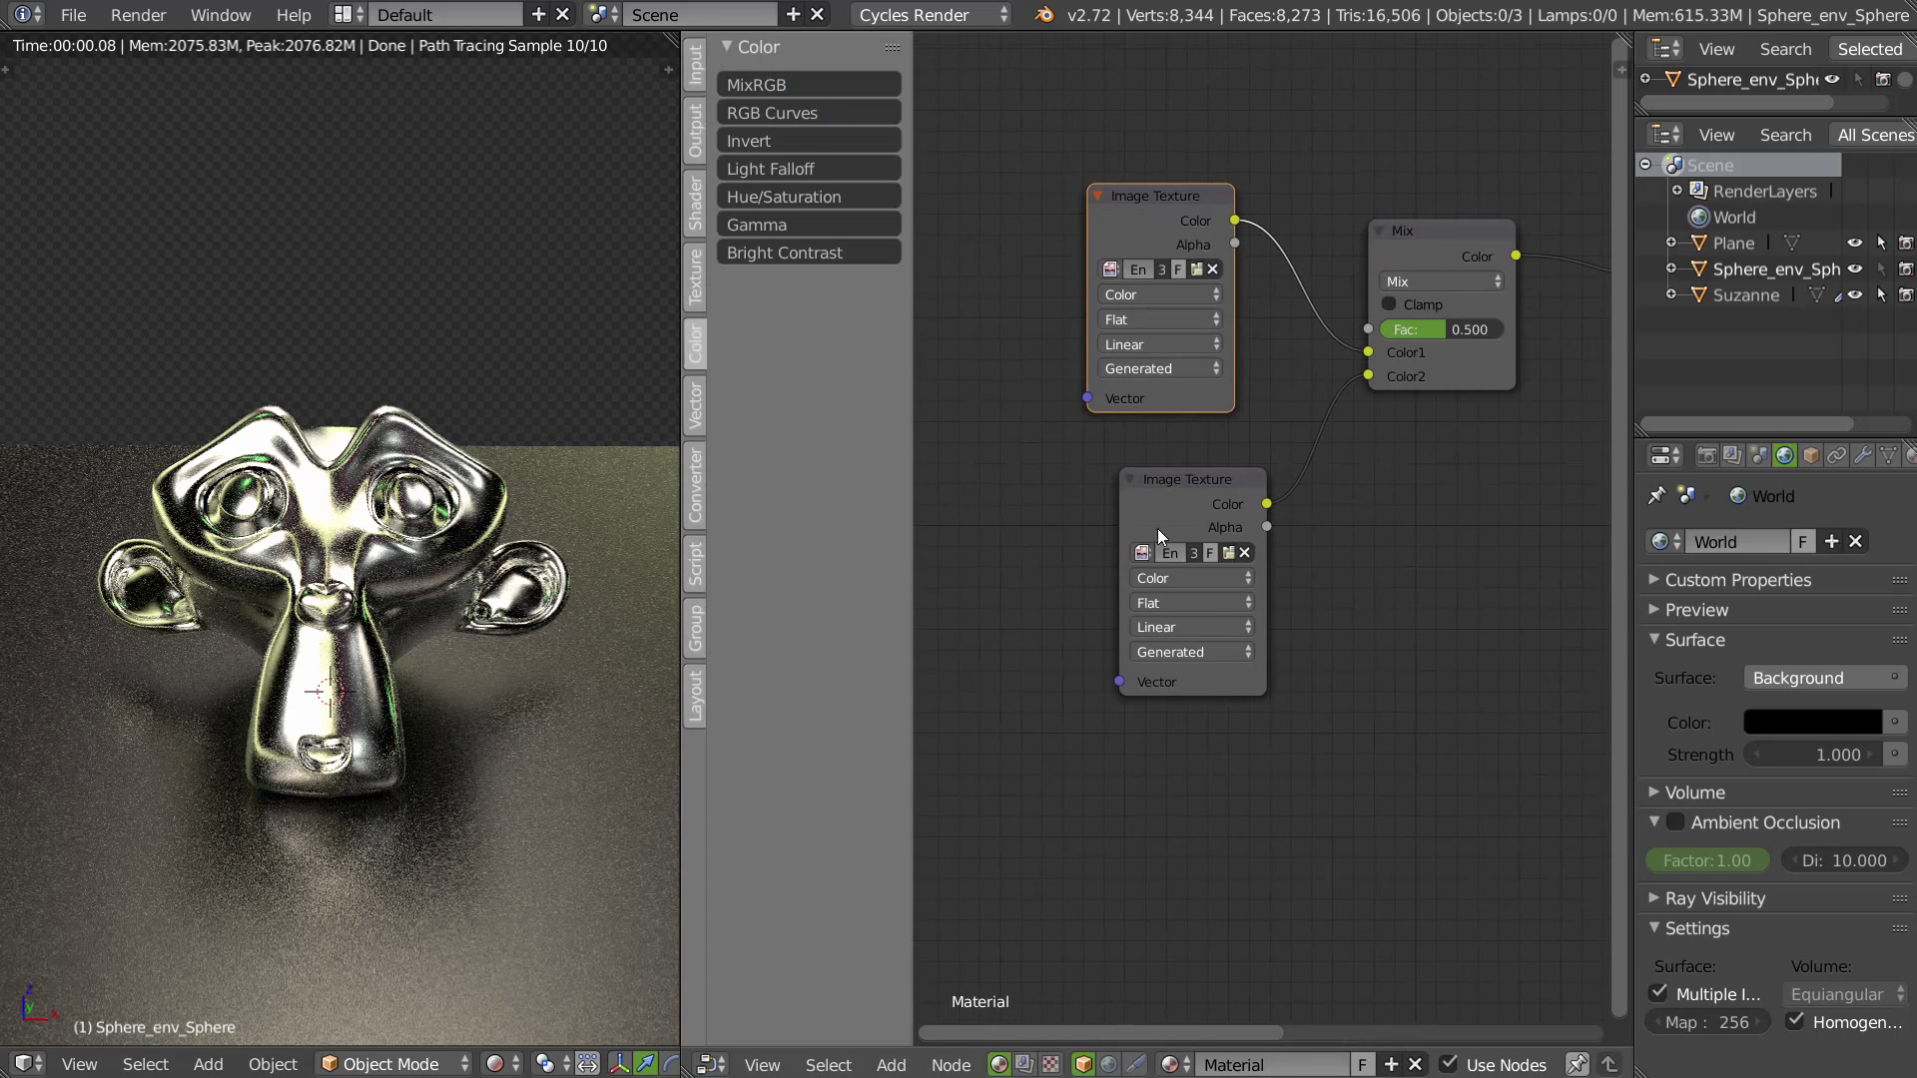
pyautogui.click(1140, 553)
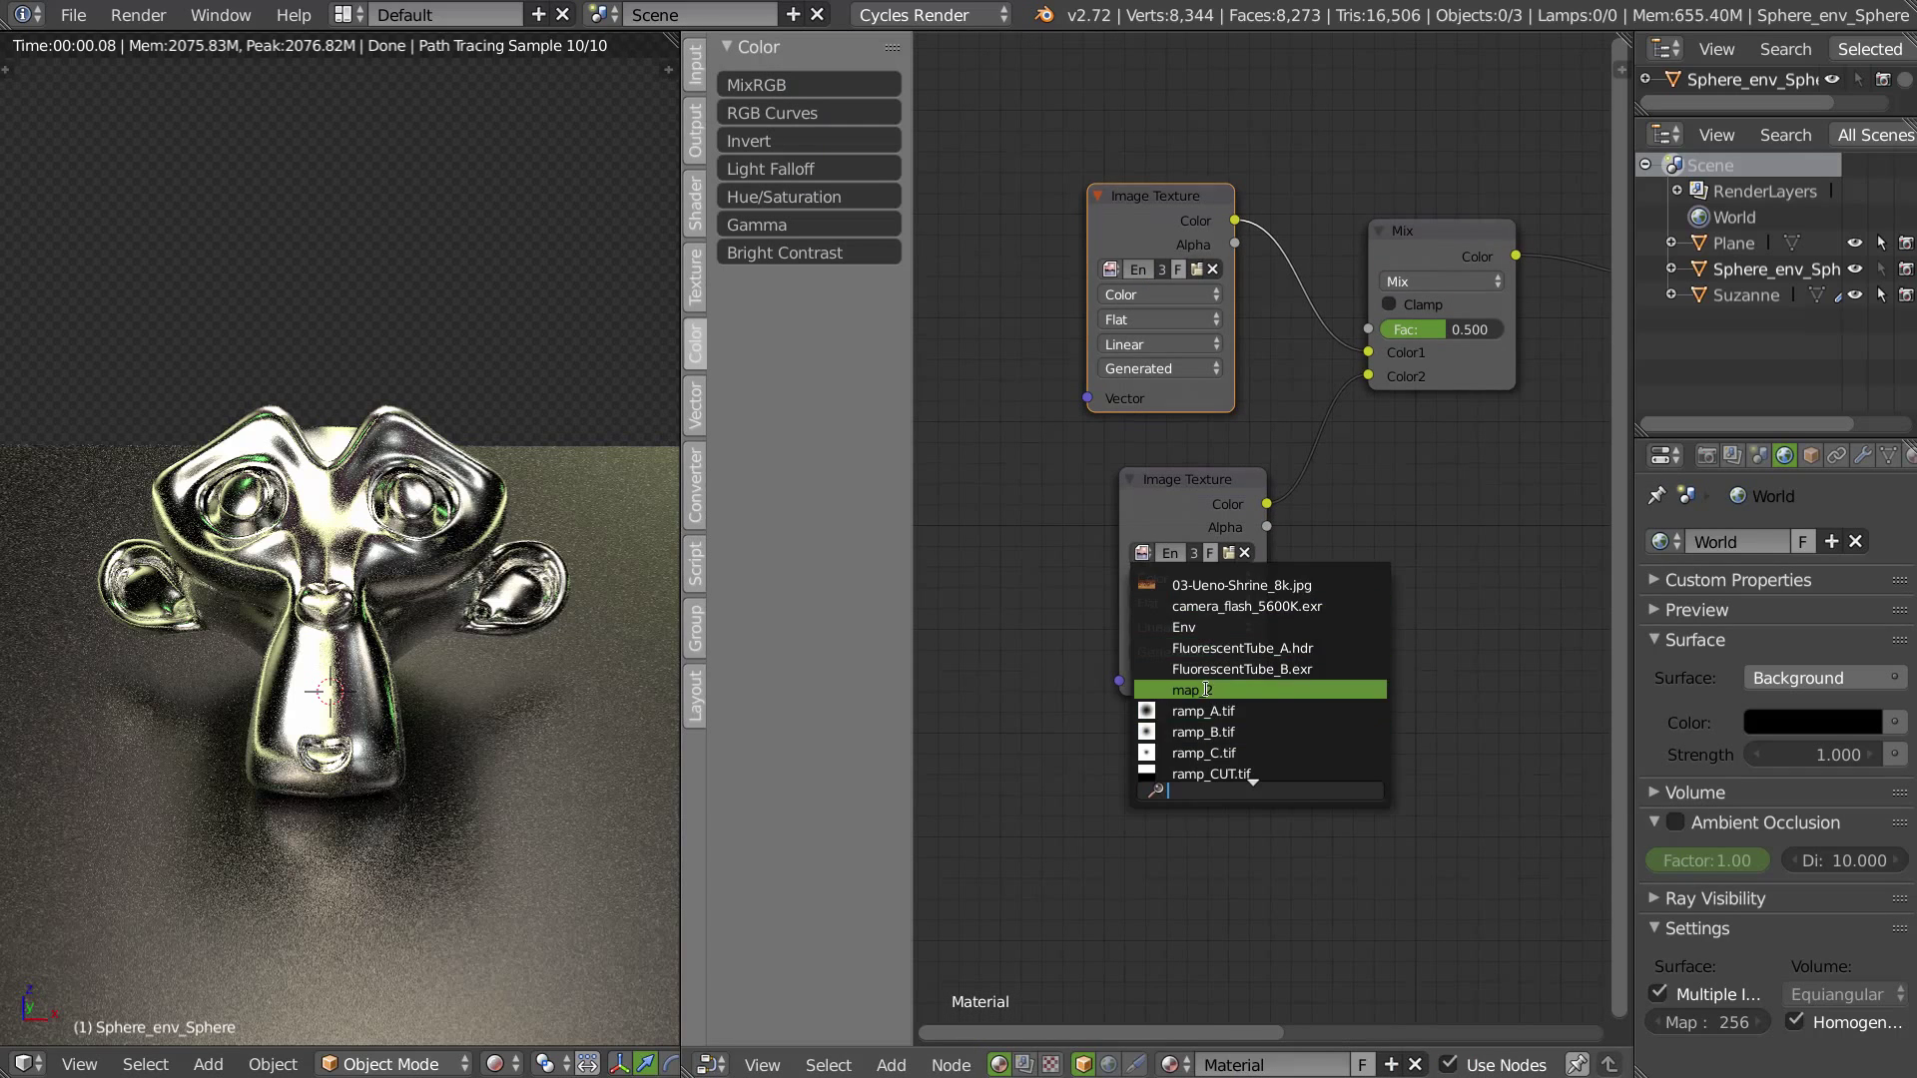
pyautogui.click(1206, 690)
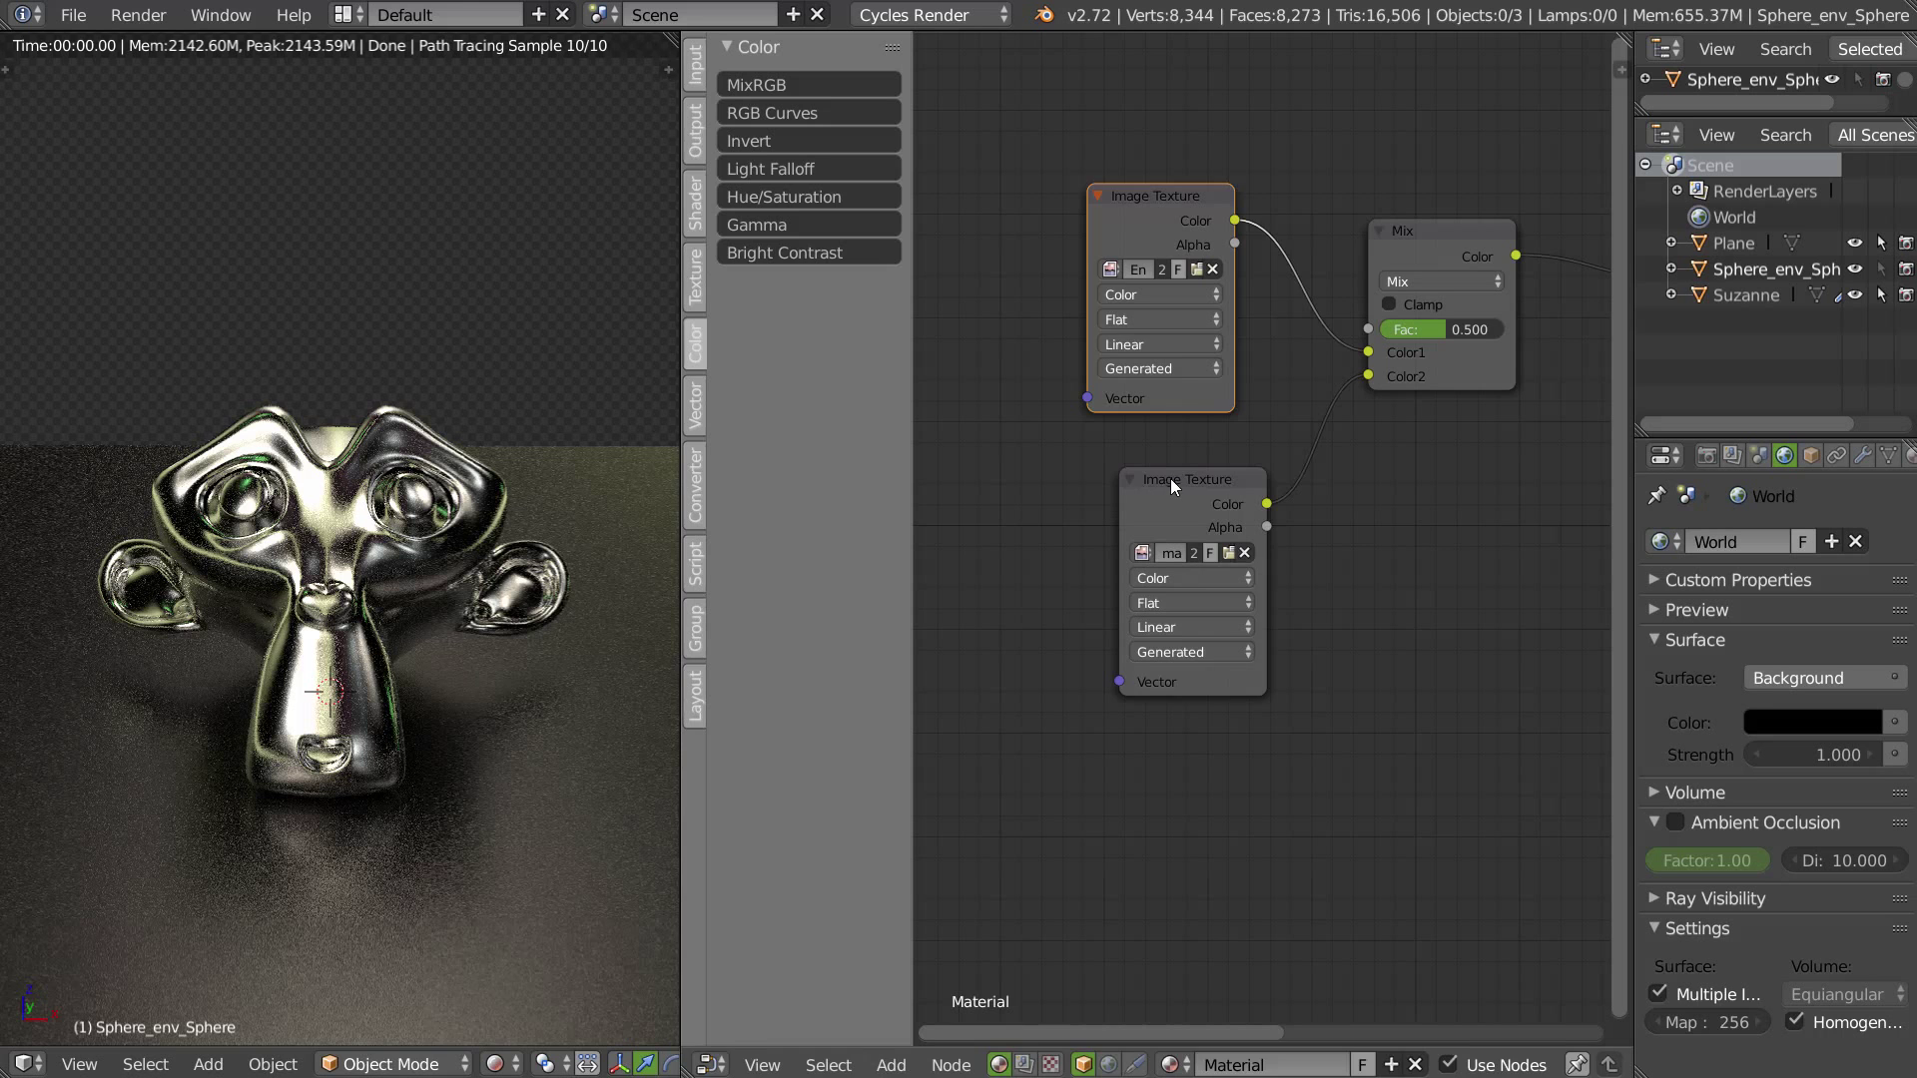
pyautogui.moveTo(1171, 477); pyautogui.dragTo(1118, 512)
# Step: Return to the map_2 image and set the brush to a pinkish red with a 200 px radius, undoing a trial stroke
pyautogui.hotkey('shift', 'F10')
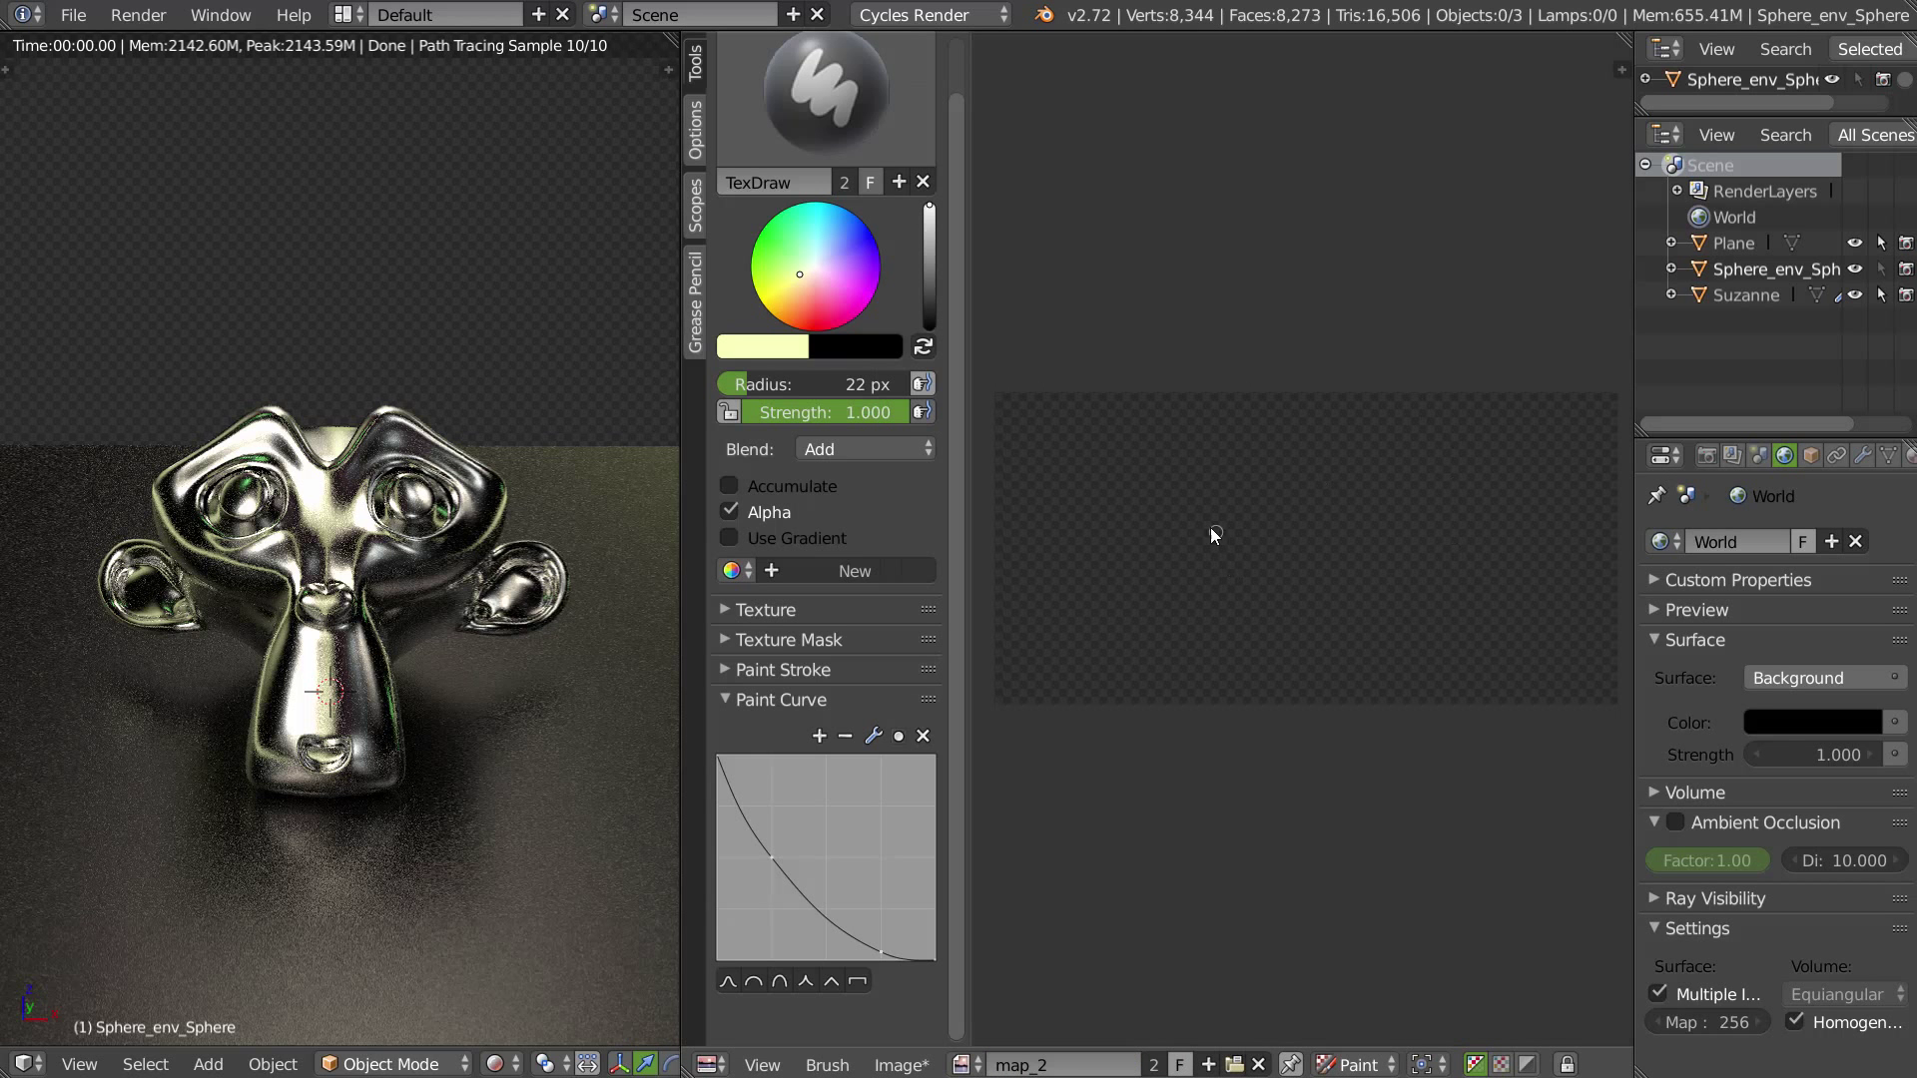
pyautogui.moveTo(817, 293); pyautogui.dragTo(816, 307)
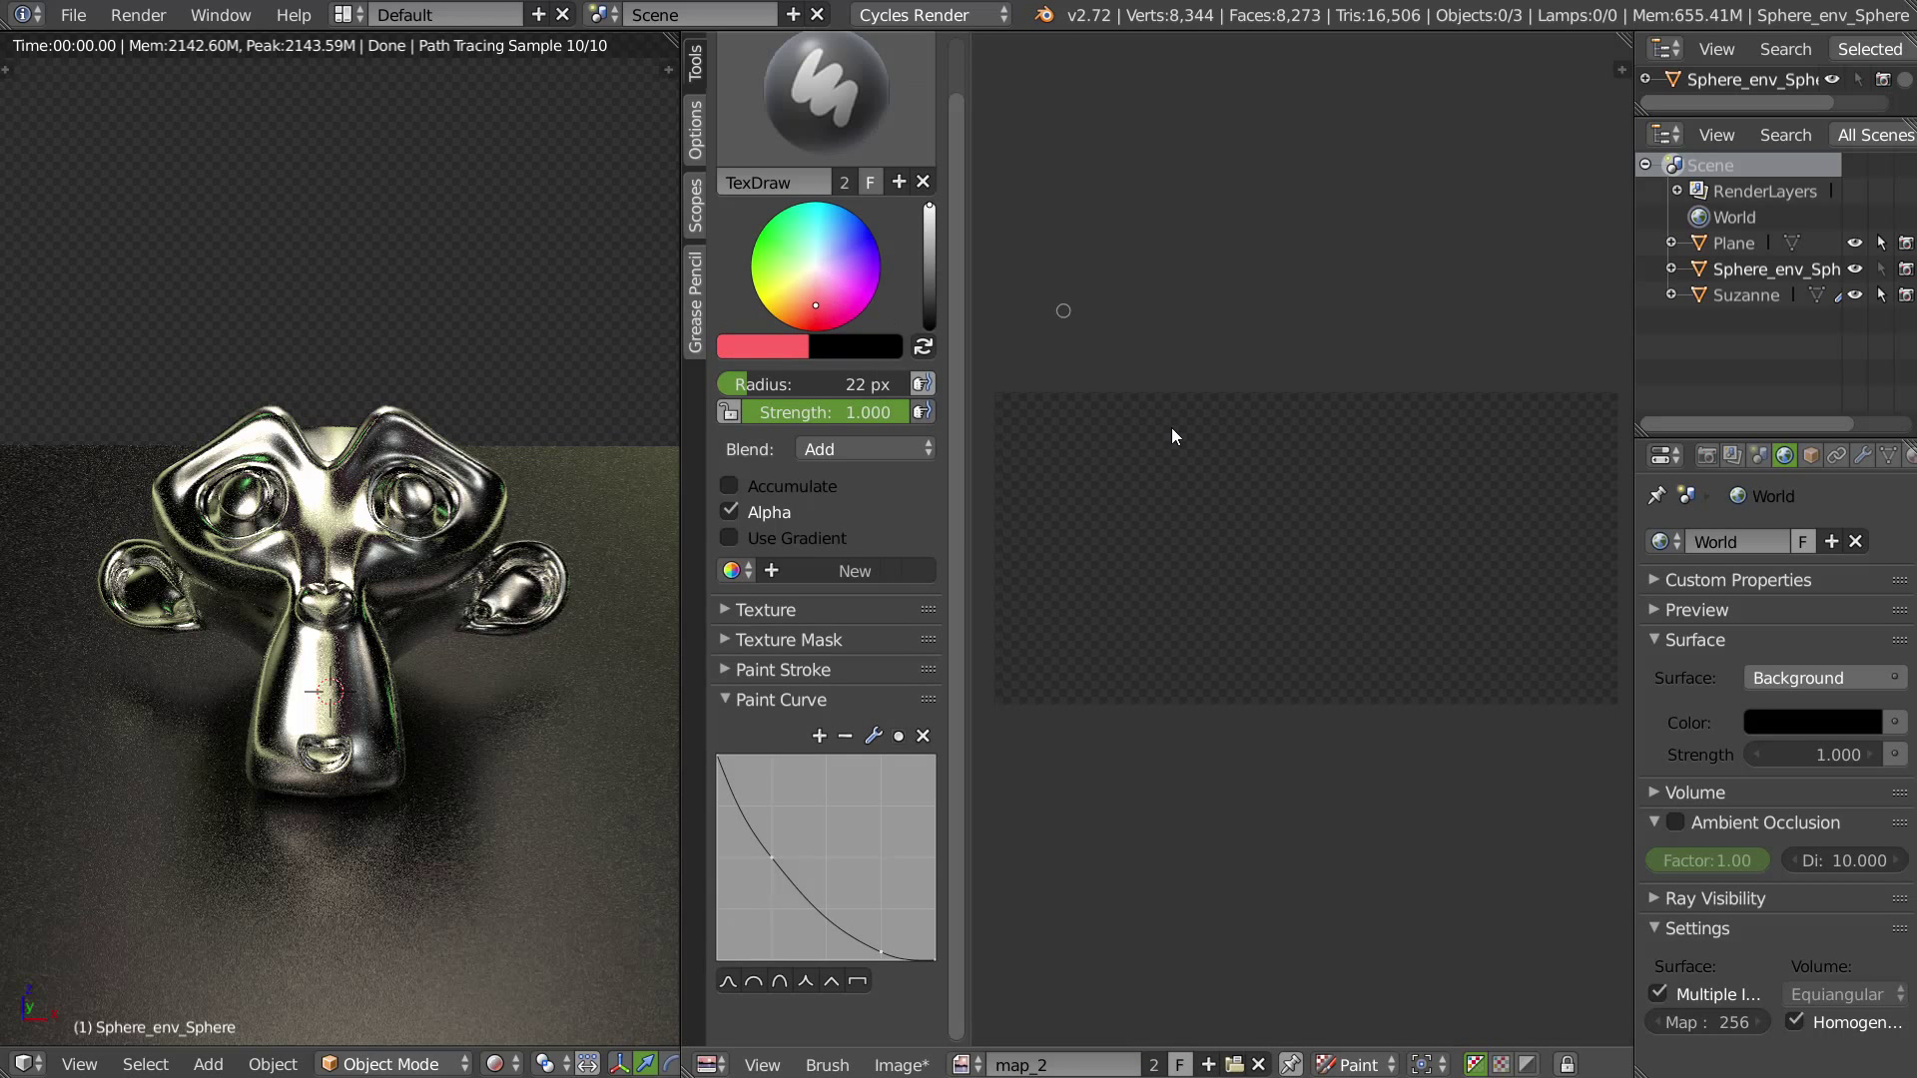
pyautogui.click(1283, 549)
pyautogui.hotkey('ctrl', 'z')
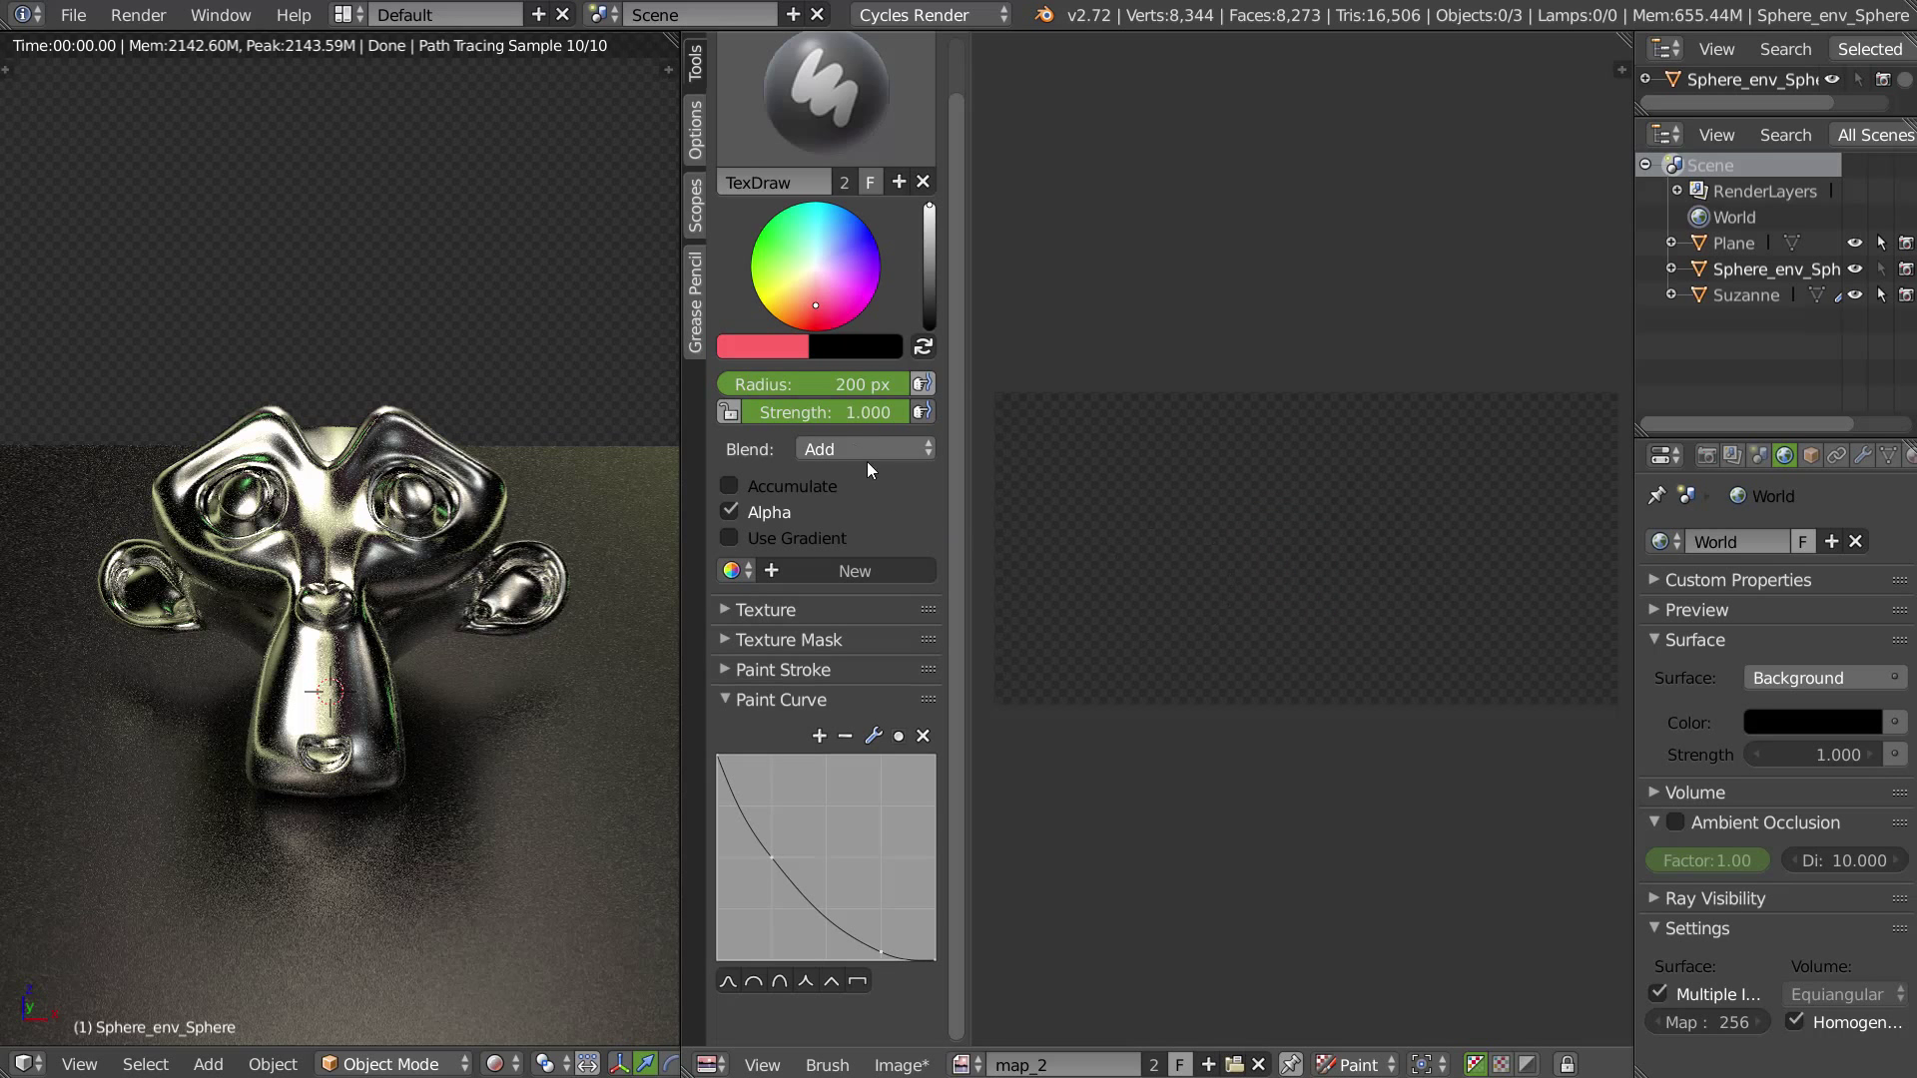
# Step: Choose Umbrella_A.exr as the brush texture and pick the brush's stroke method
pyautogui.click(775, 611)
pyautogui.click(797, 691)
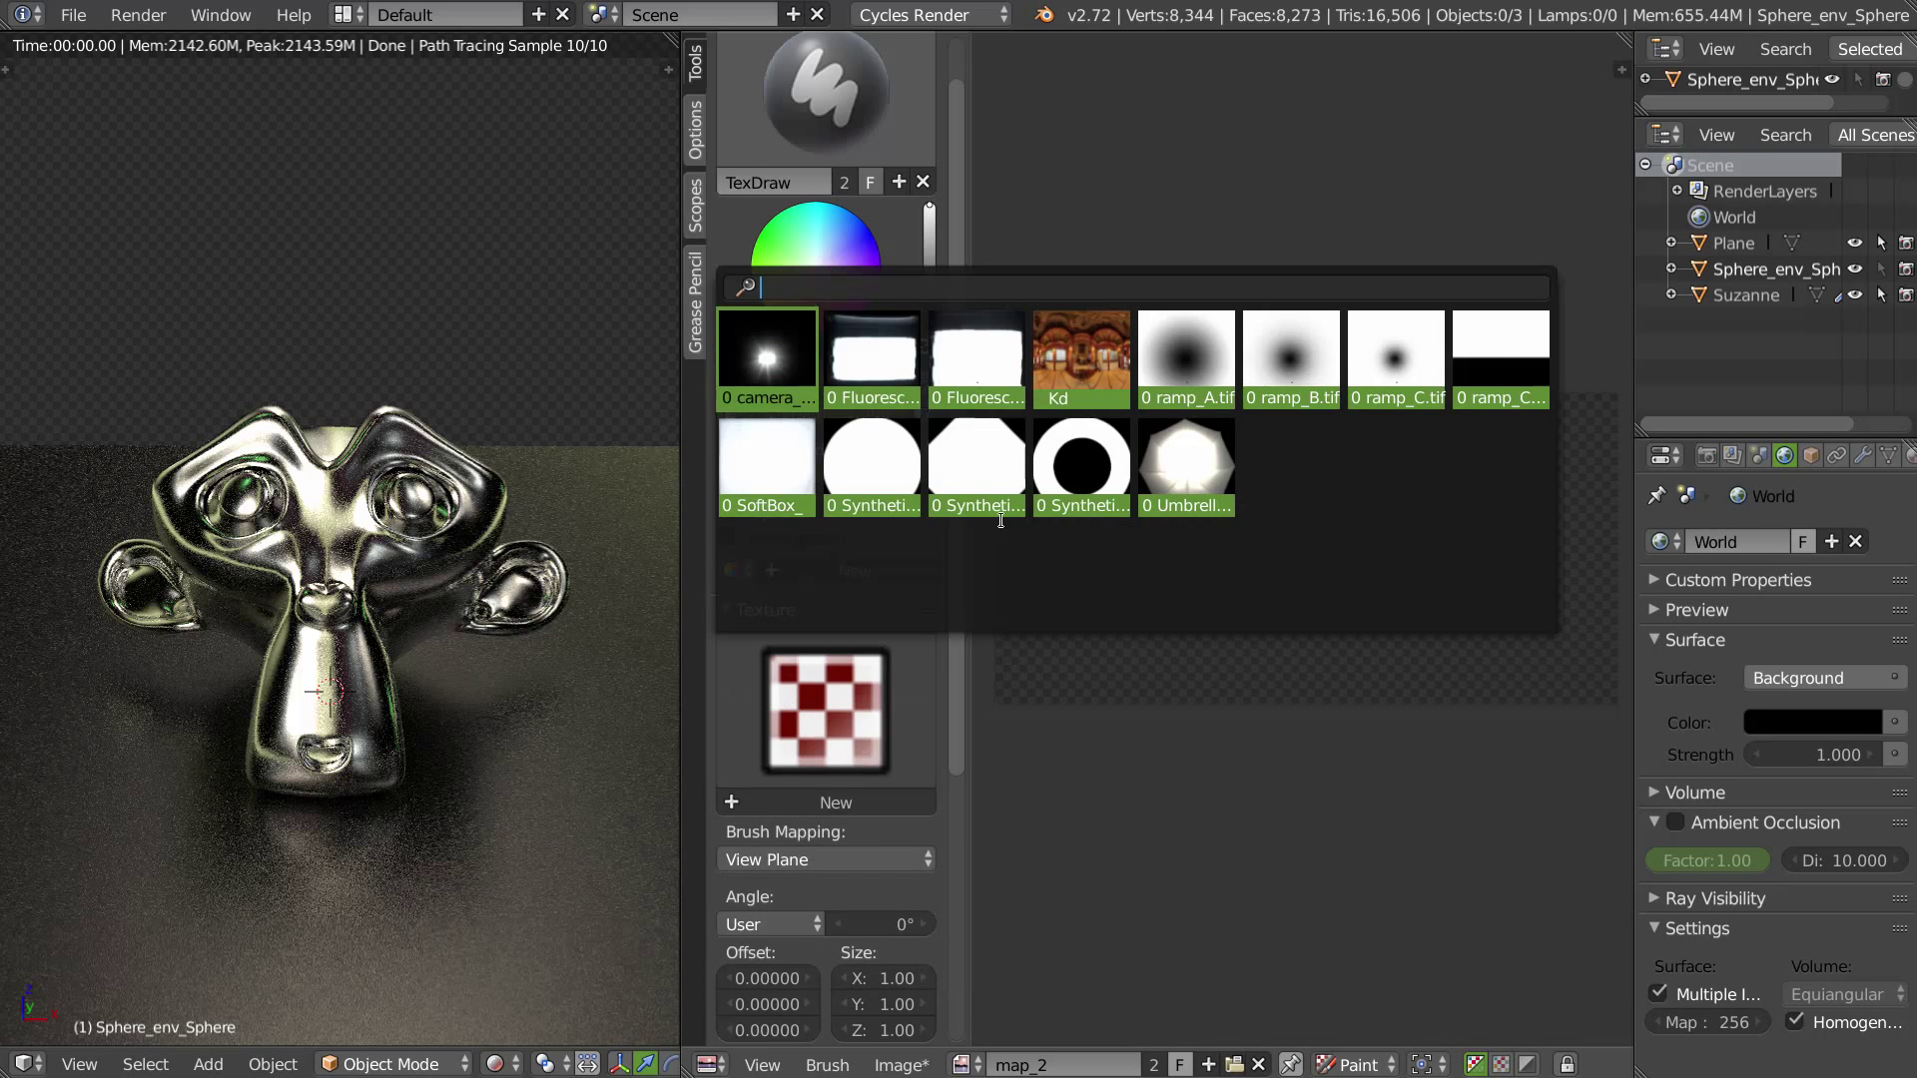
pyautogui.click(1084, 461)
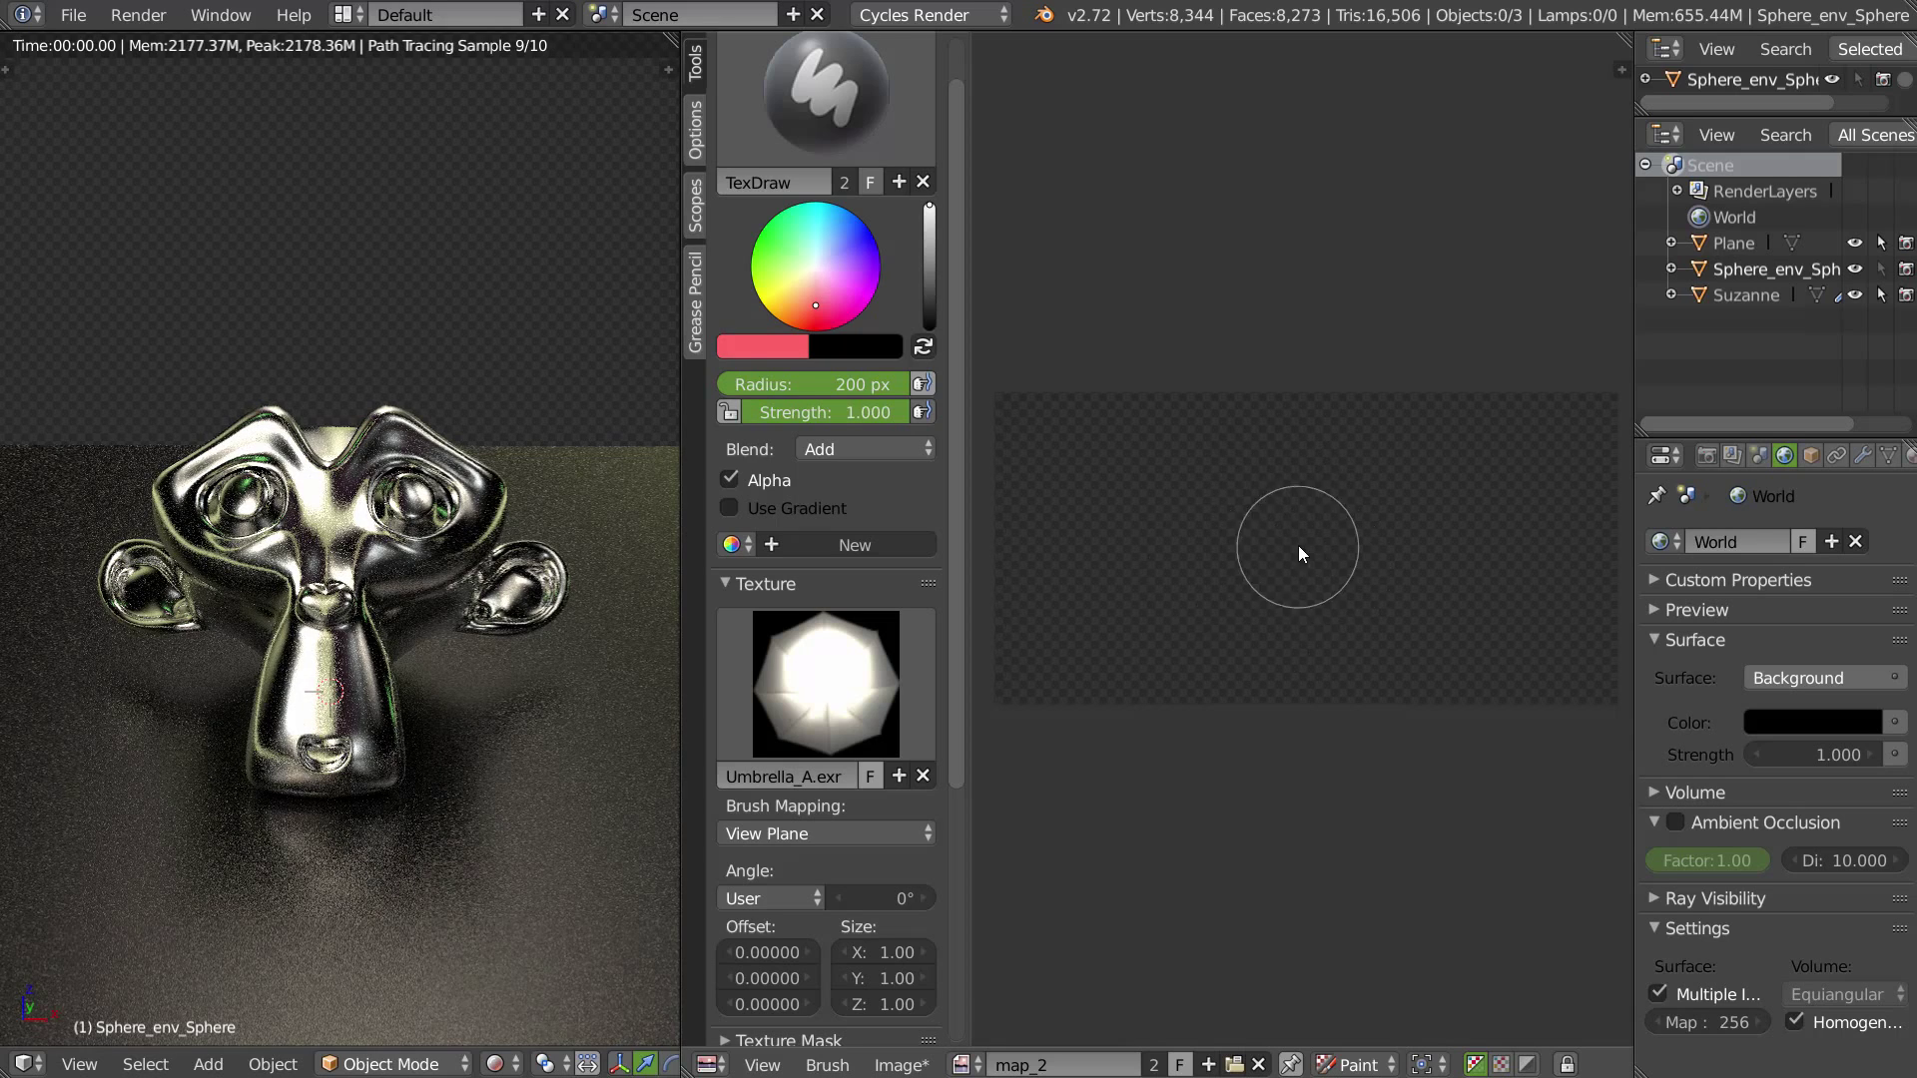
pyautogui.press('e')
pyautogui.click(1221, 598)
# Step: Set the brush blend mode to Mix and paint a large red-tinted umbrella light in the upper centre of map_2
pyautogui.click(869, 451)
pyautogui.click(834, 417)
pyautogui.moveTo(1310, 472)
pyautogui.mouseDown()
pyautogui.moveTo(1322, 567)
pyautogui.moveTo(1248, 565)
pyautogui.moveTo(1236, 619)
pyautogui.mouseUp()
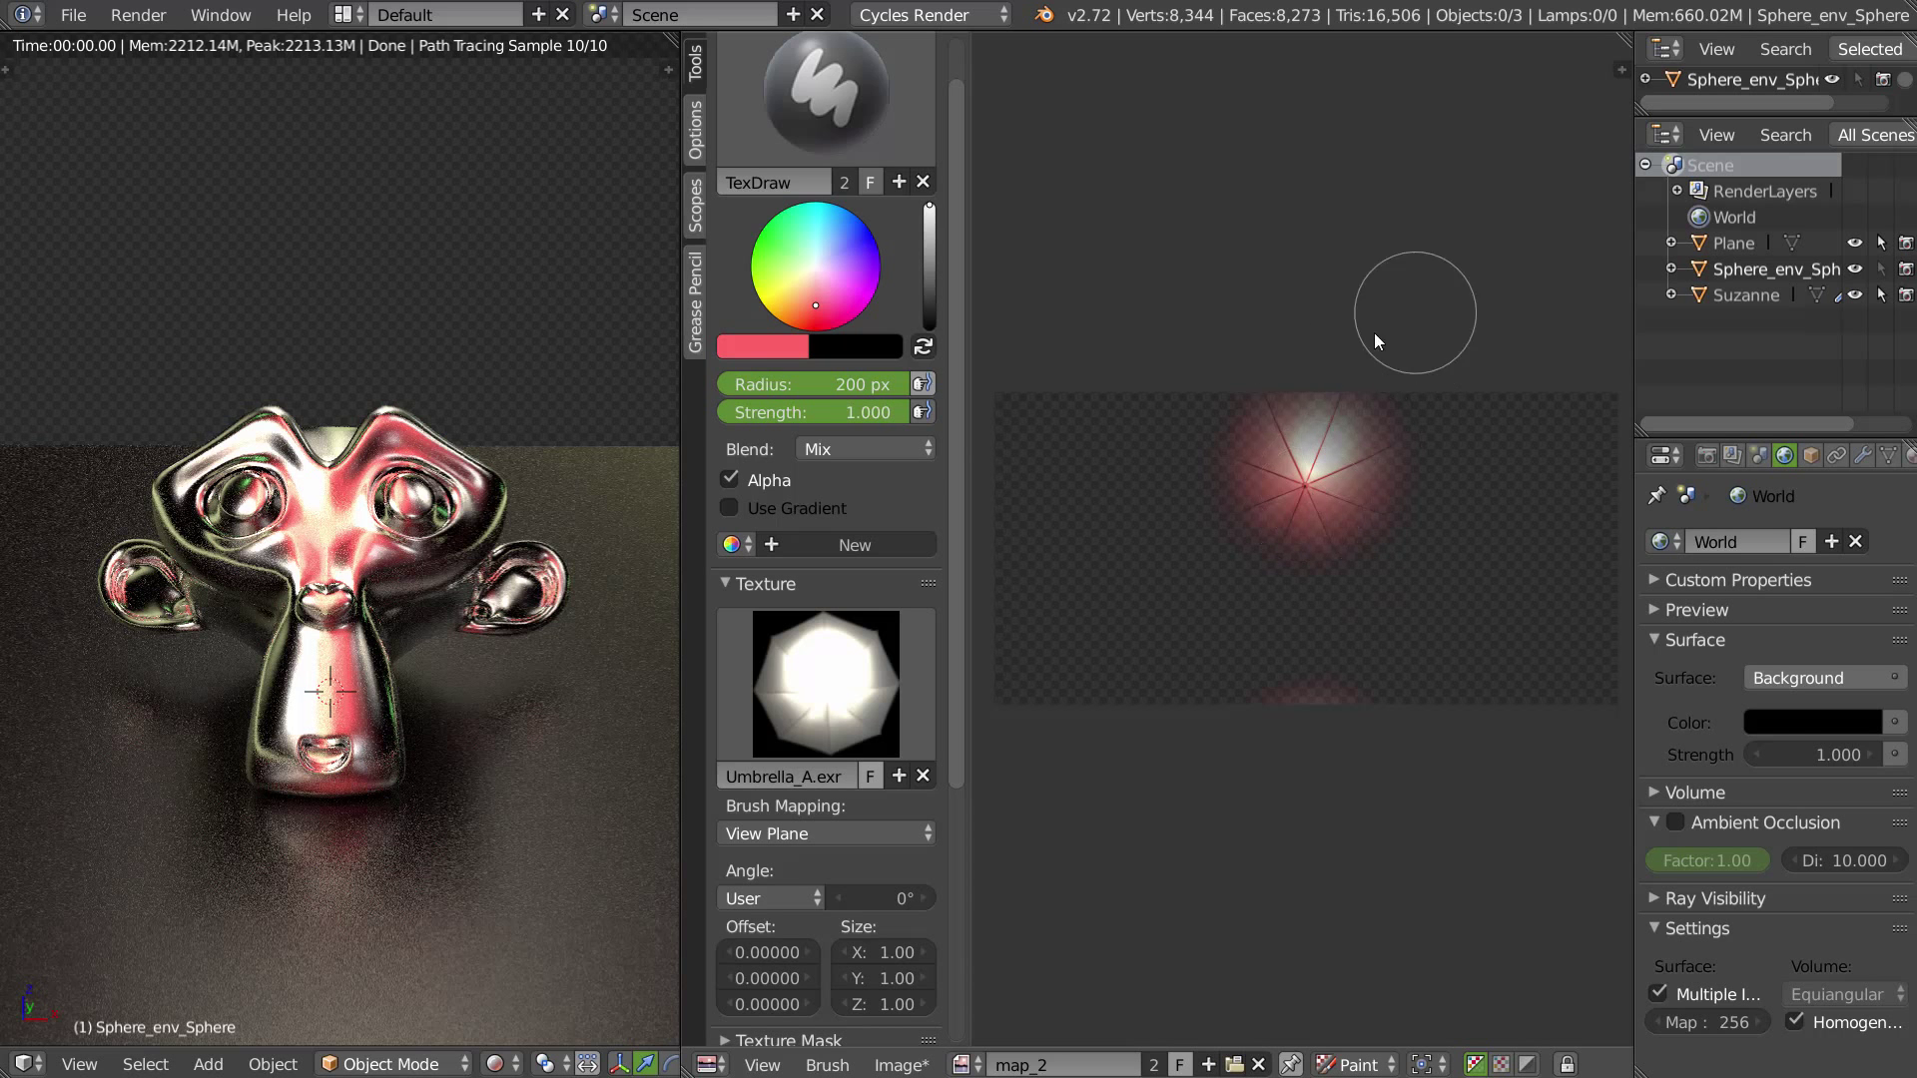
# Step: Change the brush colour to light green and paint an umbrella light beside the red one in the upper left of map_2
pyautogui.click(785, 265)
pyautogui.click(1150, 450)
pyautogui.moveTo(1159, 491); pyautogui.dragTo(1171, 507)
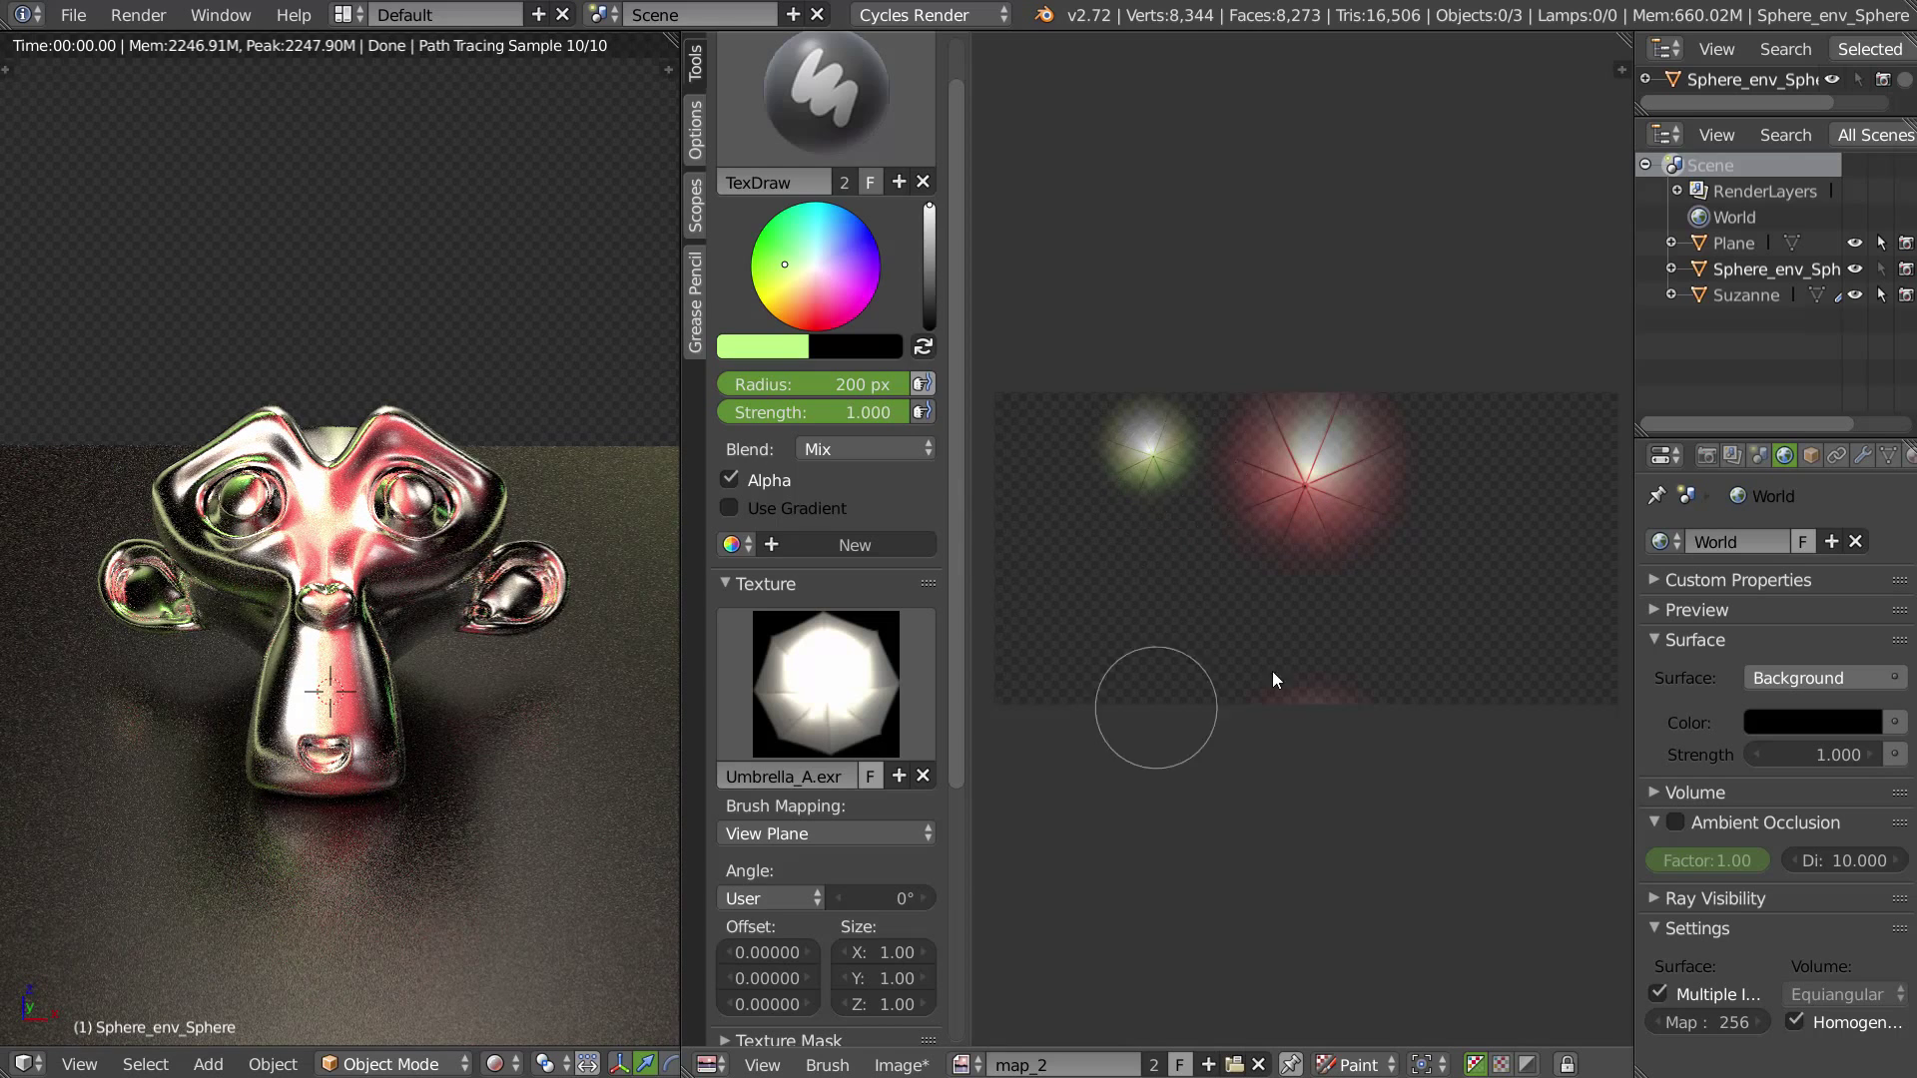
# Step: Display the Env image, reveal the 3D view's tool shelf, and switch the sphere to Texture Paint mode
pyautogui.click(958, 1066)
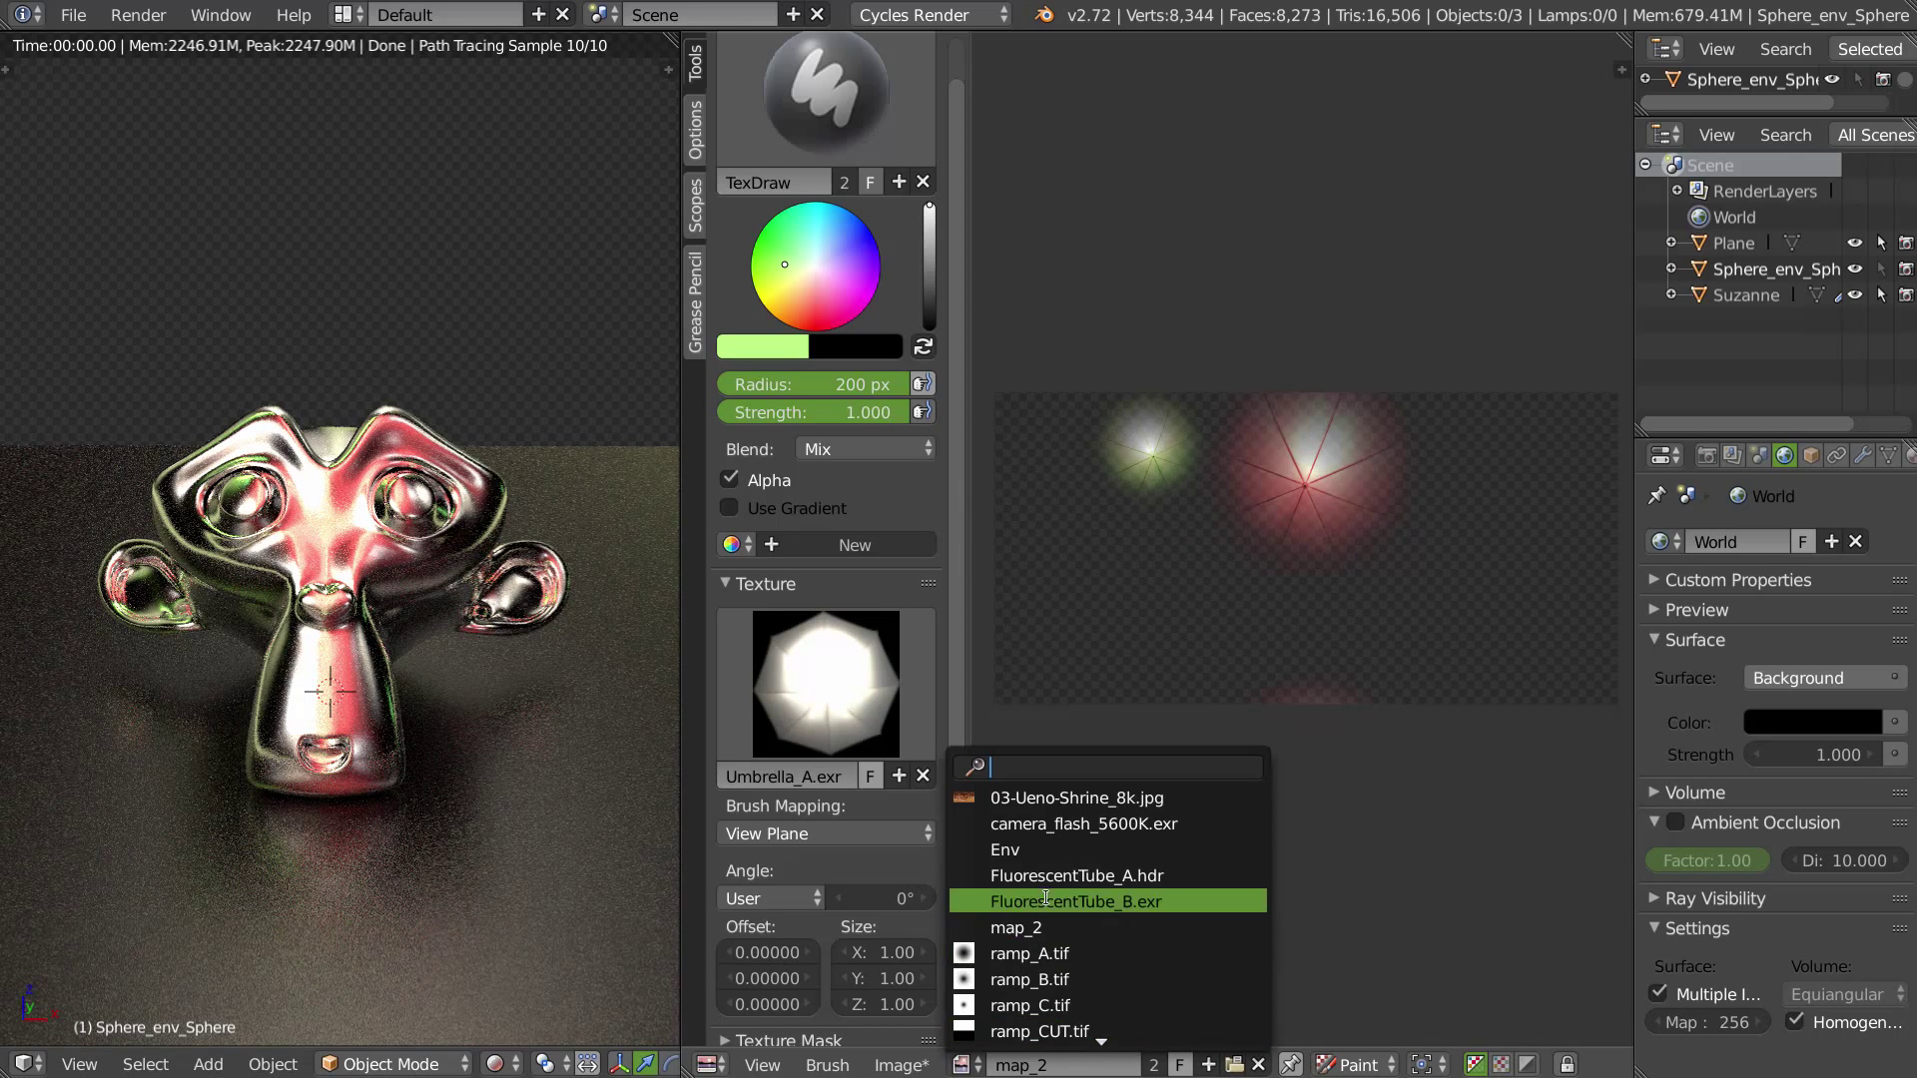
pyautogui.click(1126, 844)
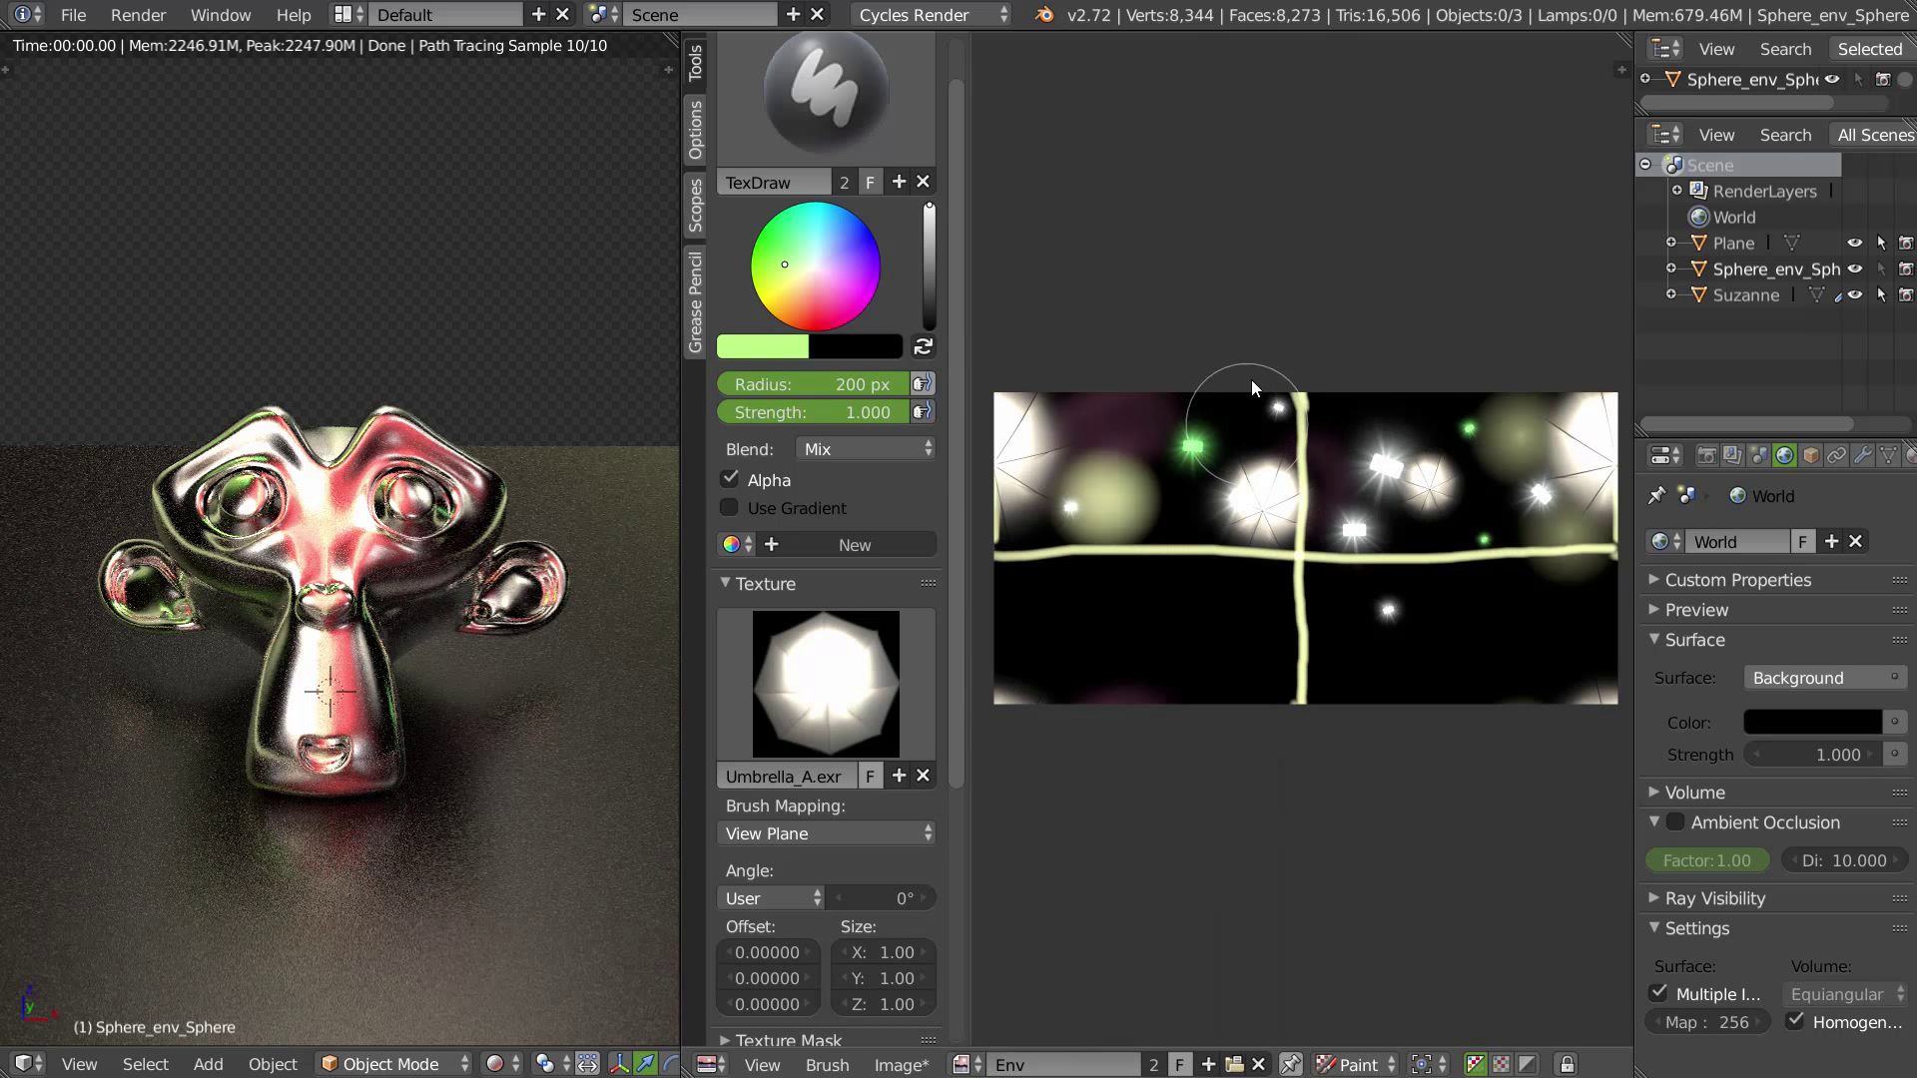
pyautogui.press('t')
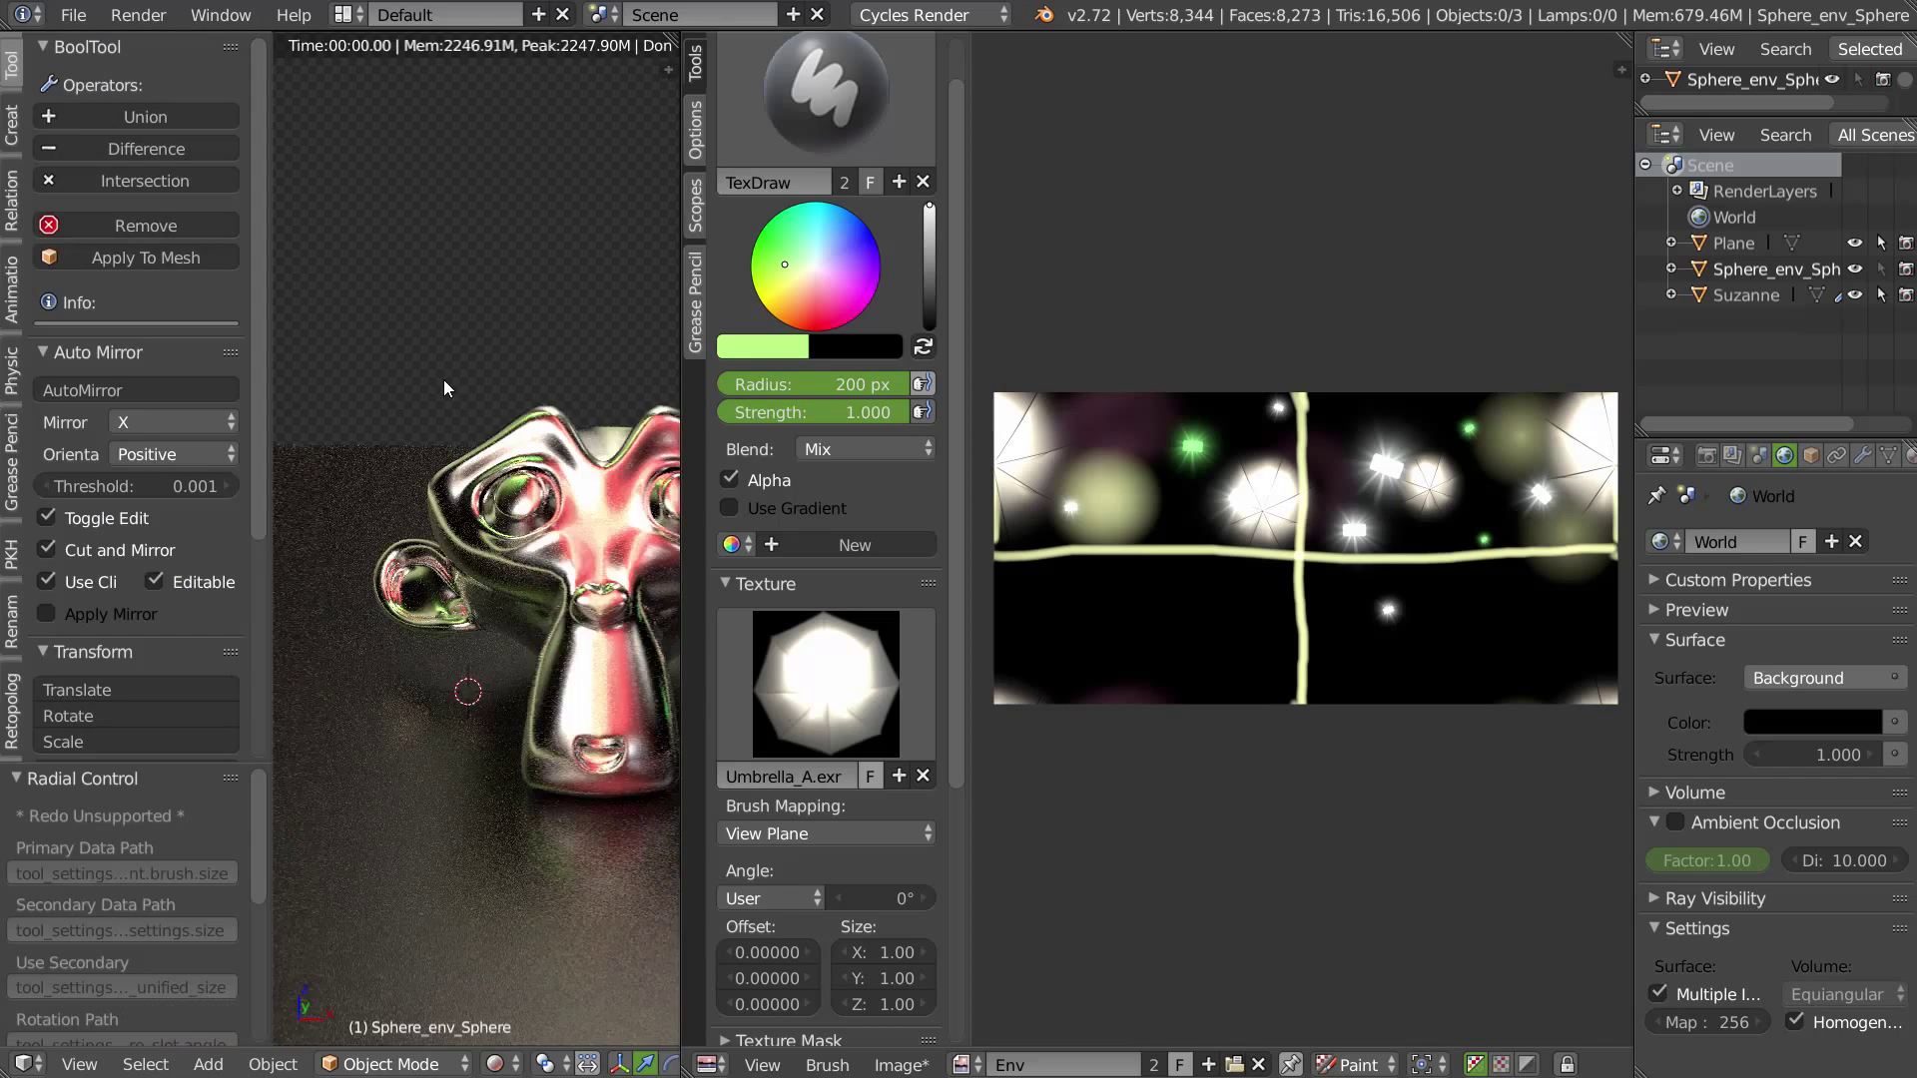
pyautogui.scroll(-2, 75, 47)
pyautogui.click(84, 77)
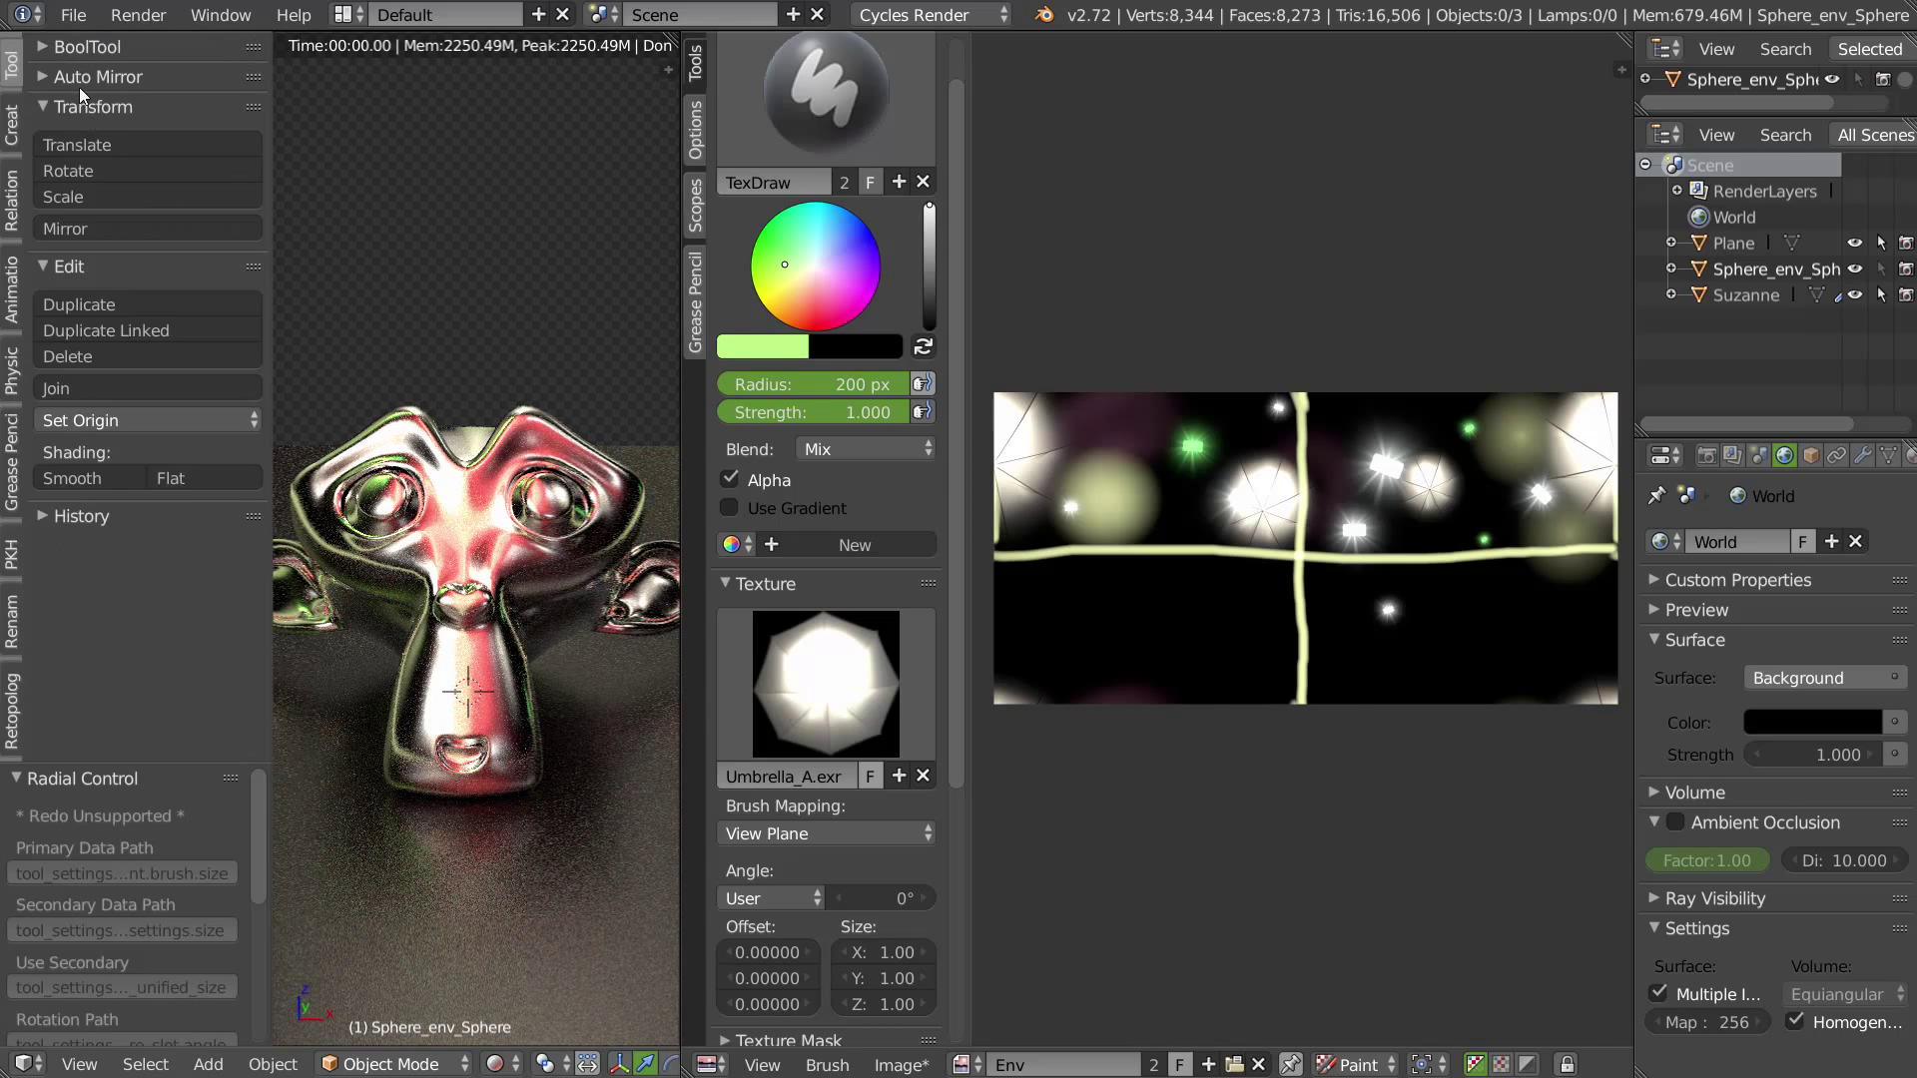
pyautogui.click(85, 106)
pyautogui.click(416, 1065)
pyautogui.click(415, 888)
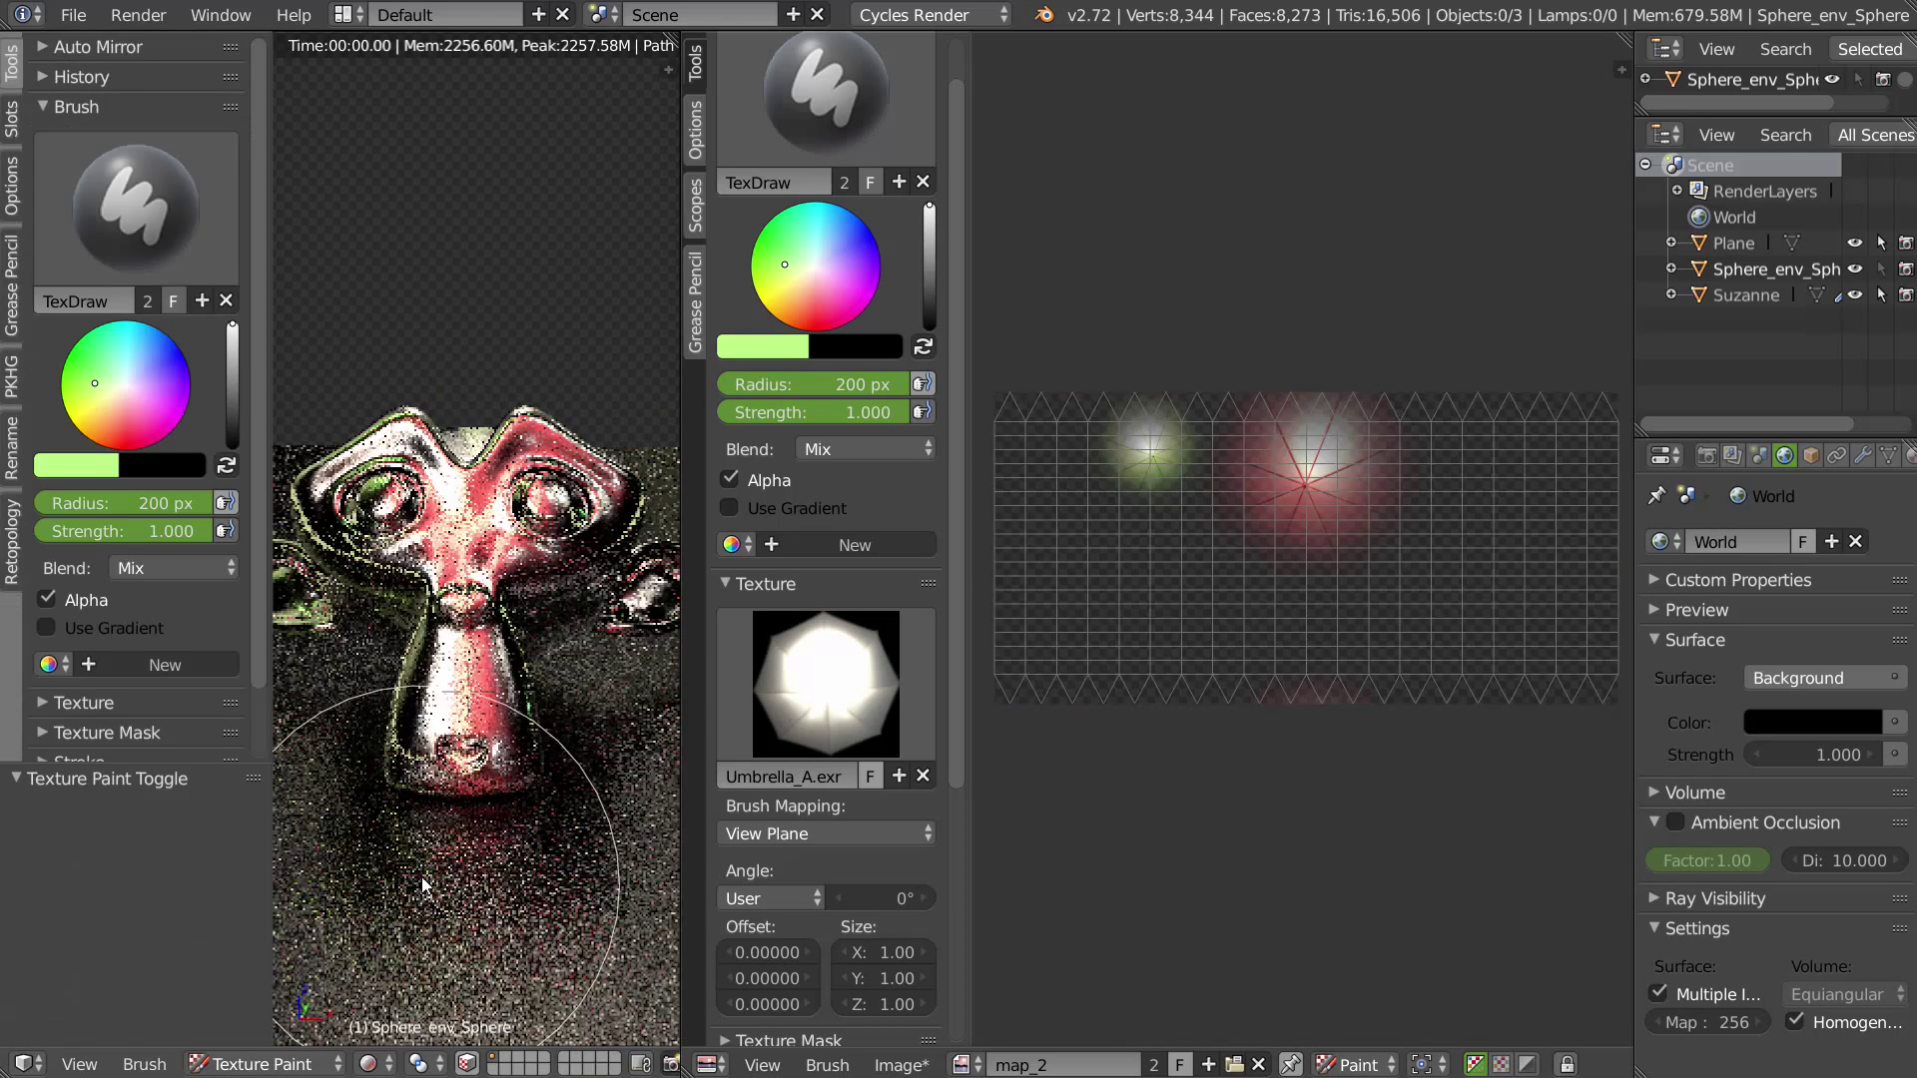
# Step: Show the sphere material's available paint slots and pick between the Env and map_2 slots
pyautogui.click(67, 108)
pyautogui.click(10, 120)
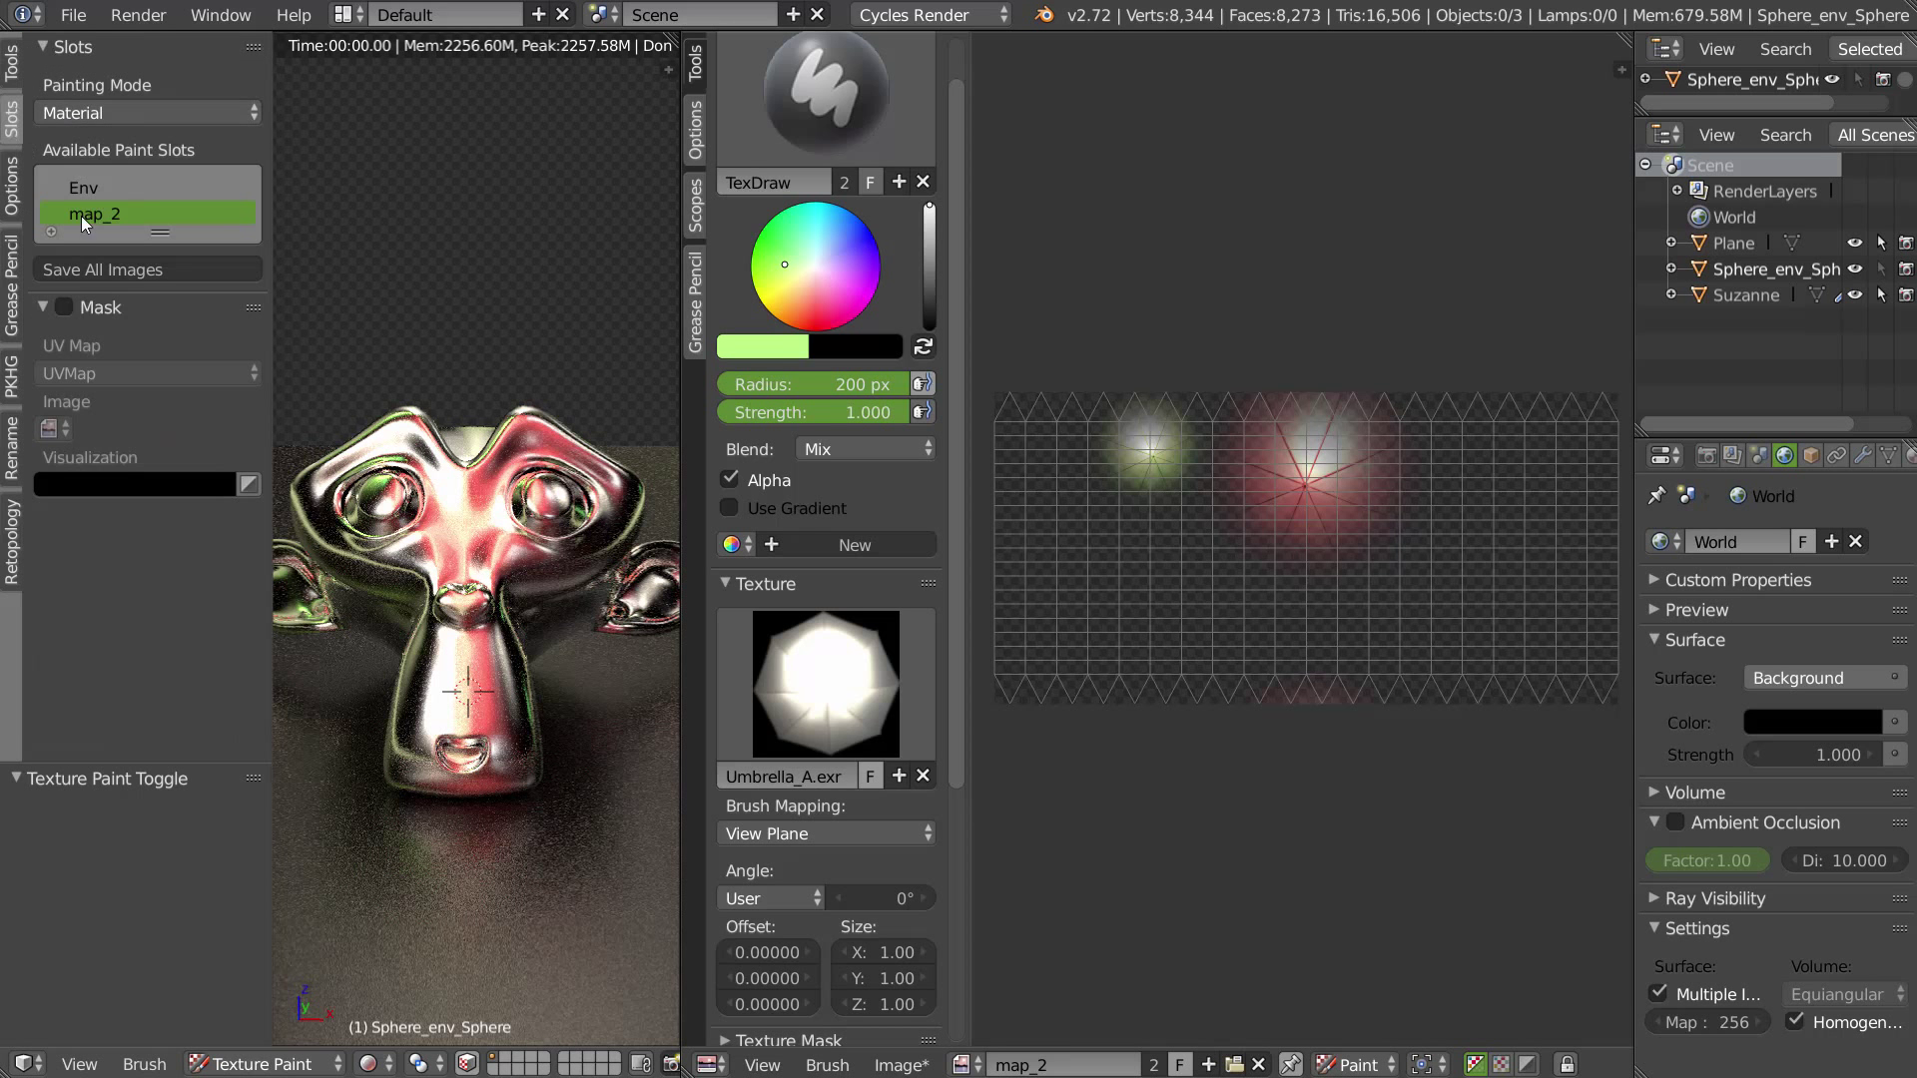
pyautogui.click(77, 186)
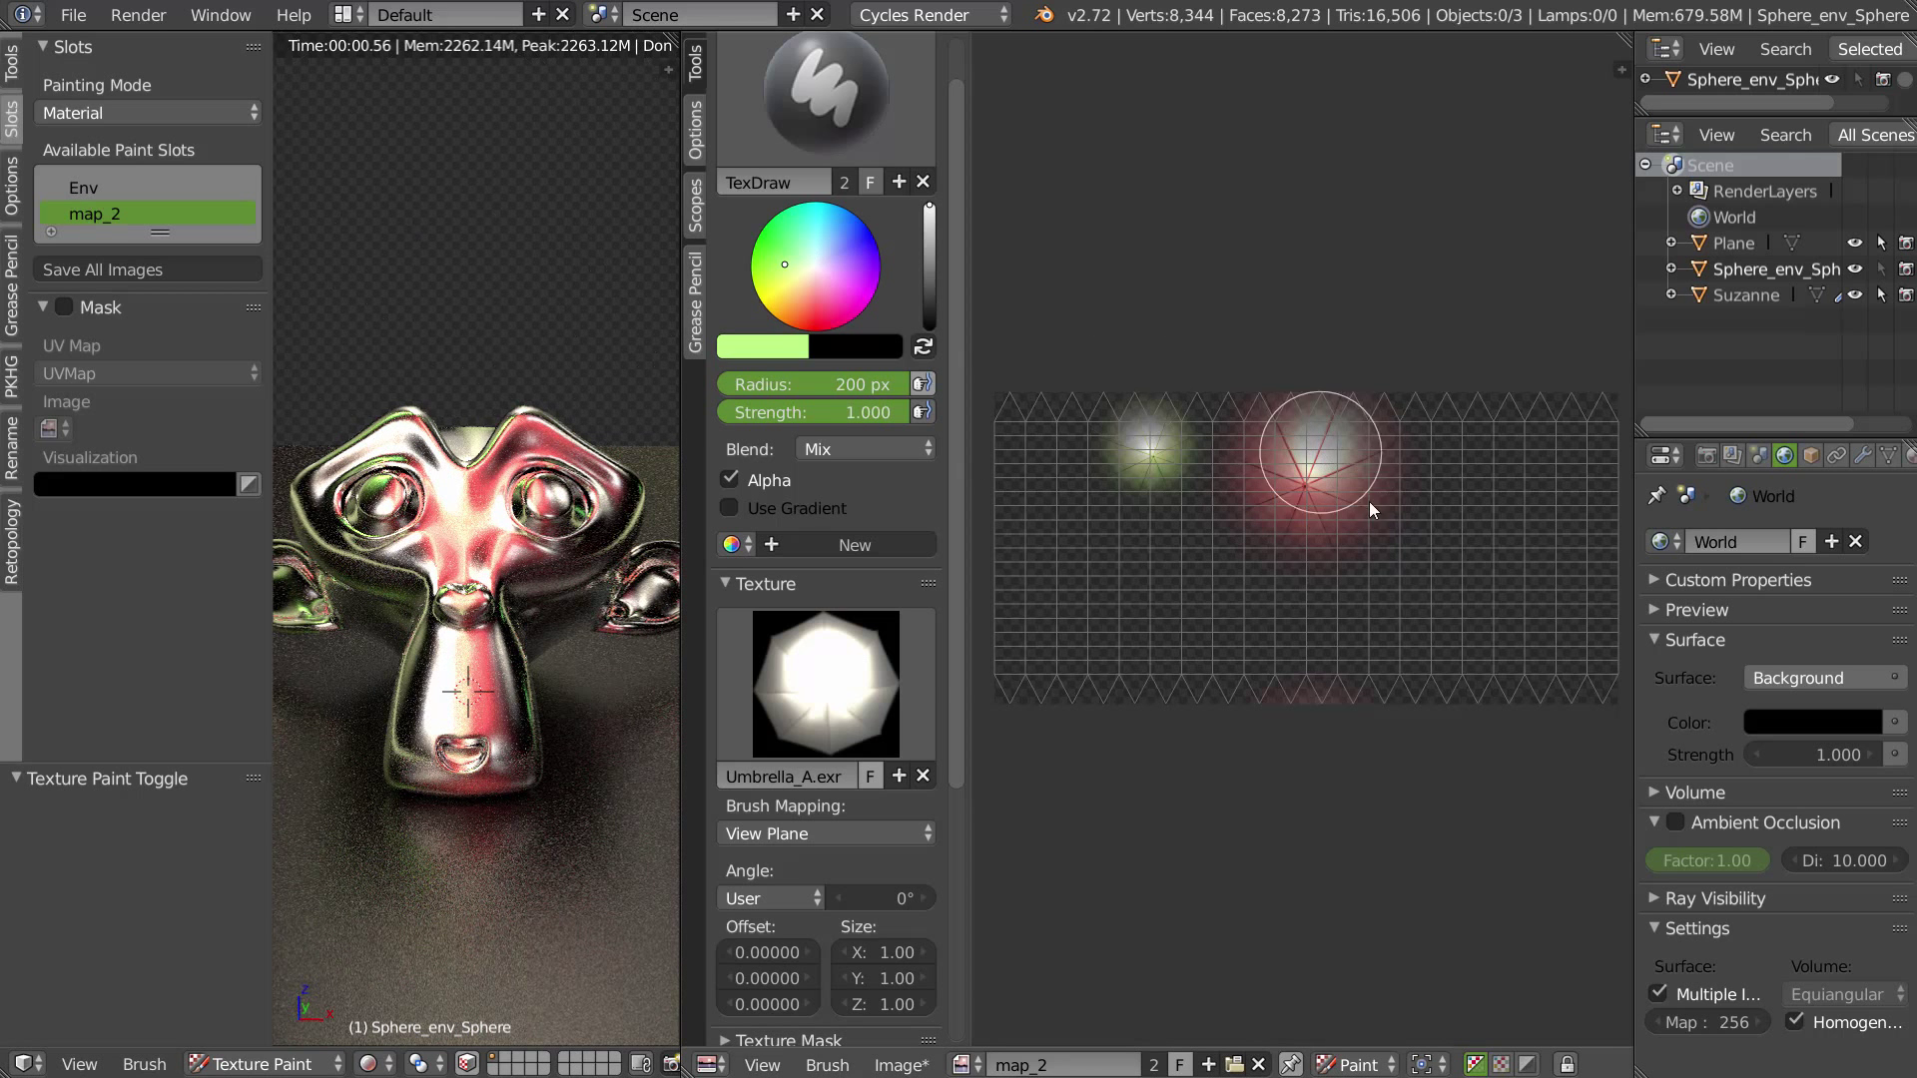
# Step: Paint a light green umbrella light just right of the red one in map_2
pyautogui.scroll(1, 1303, 480)
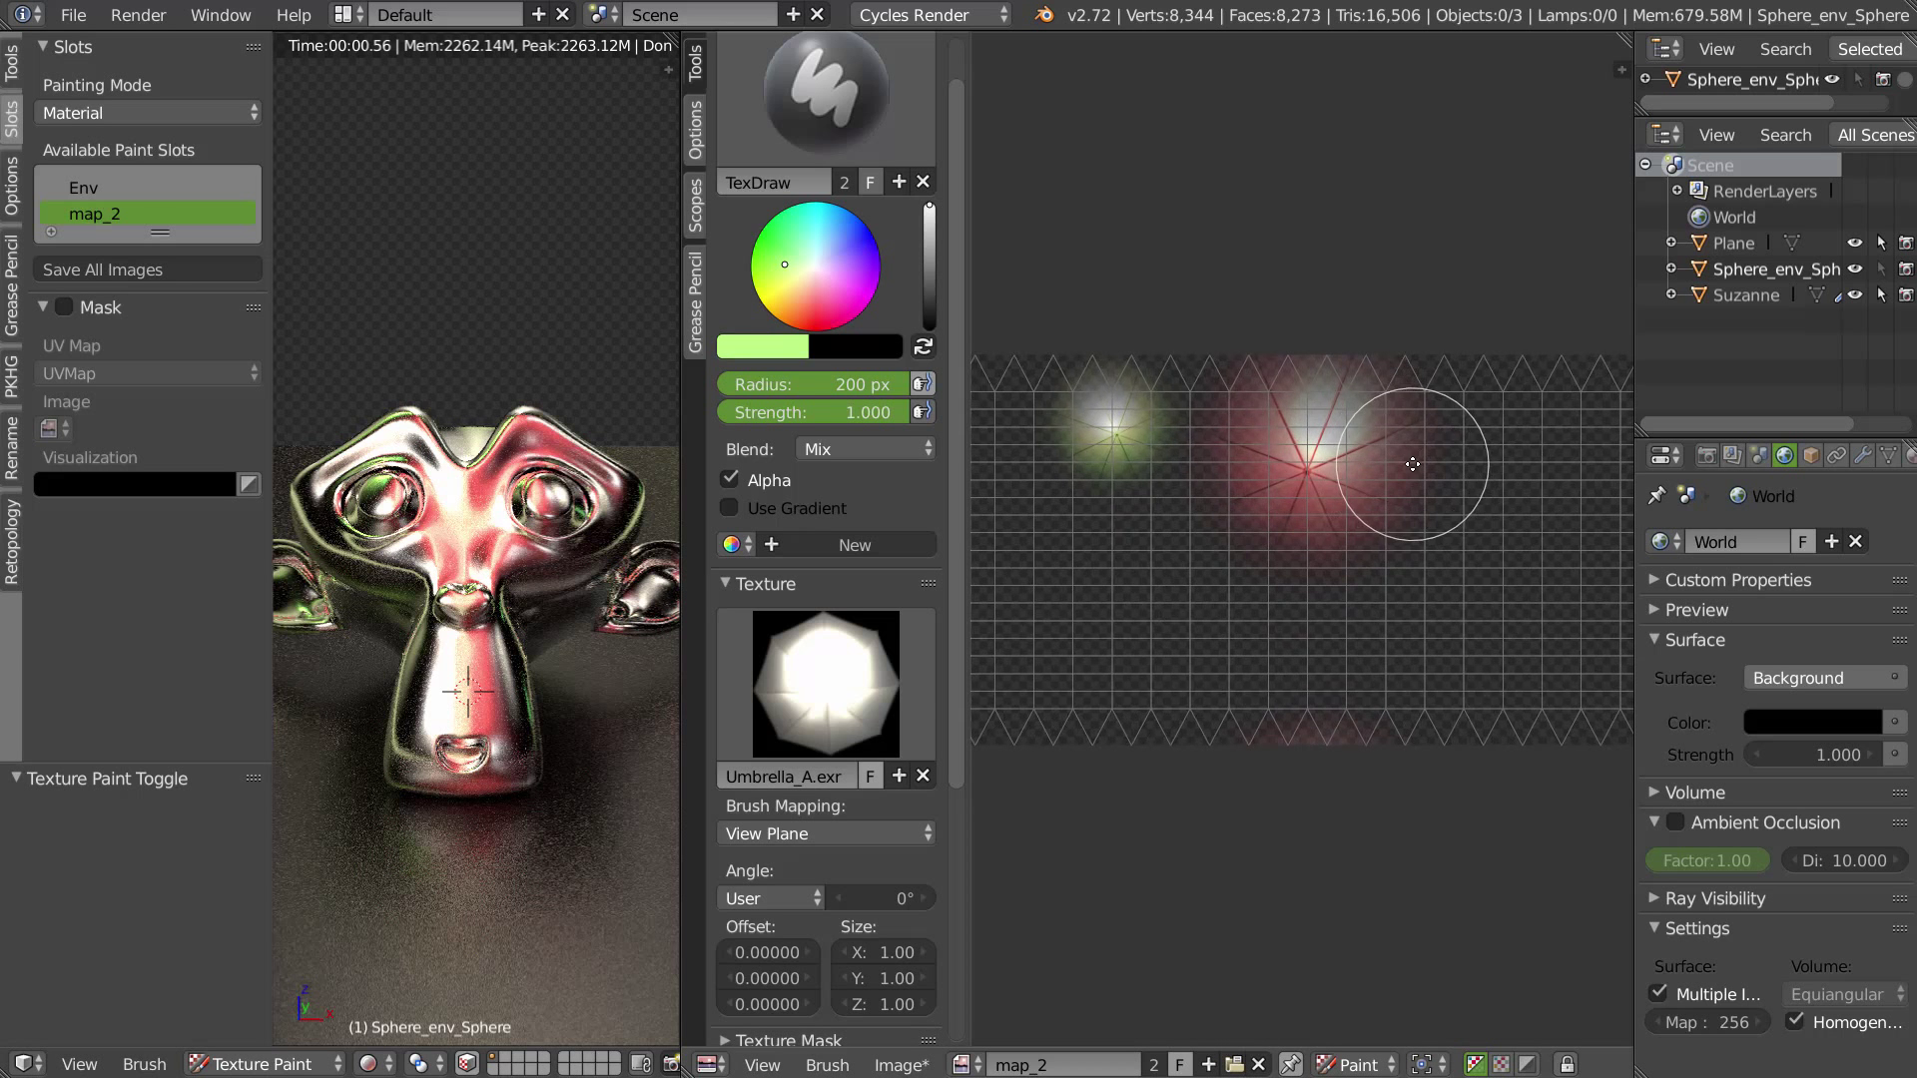
pyautogui.click(1438, 454)
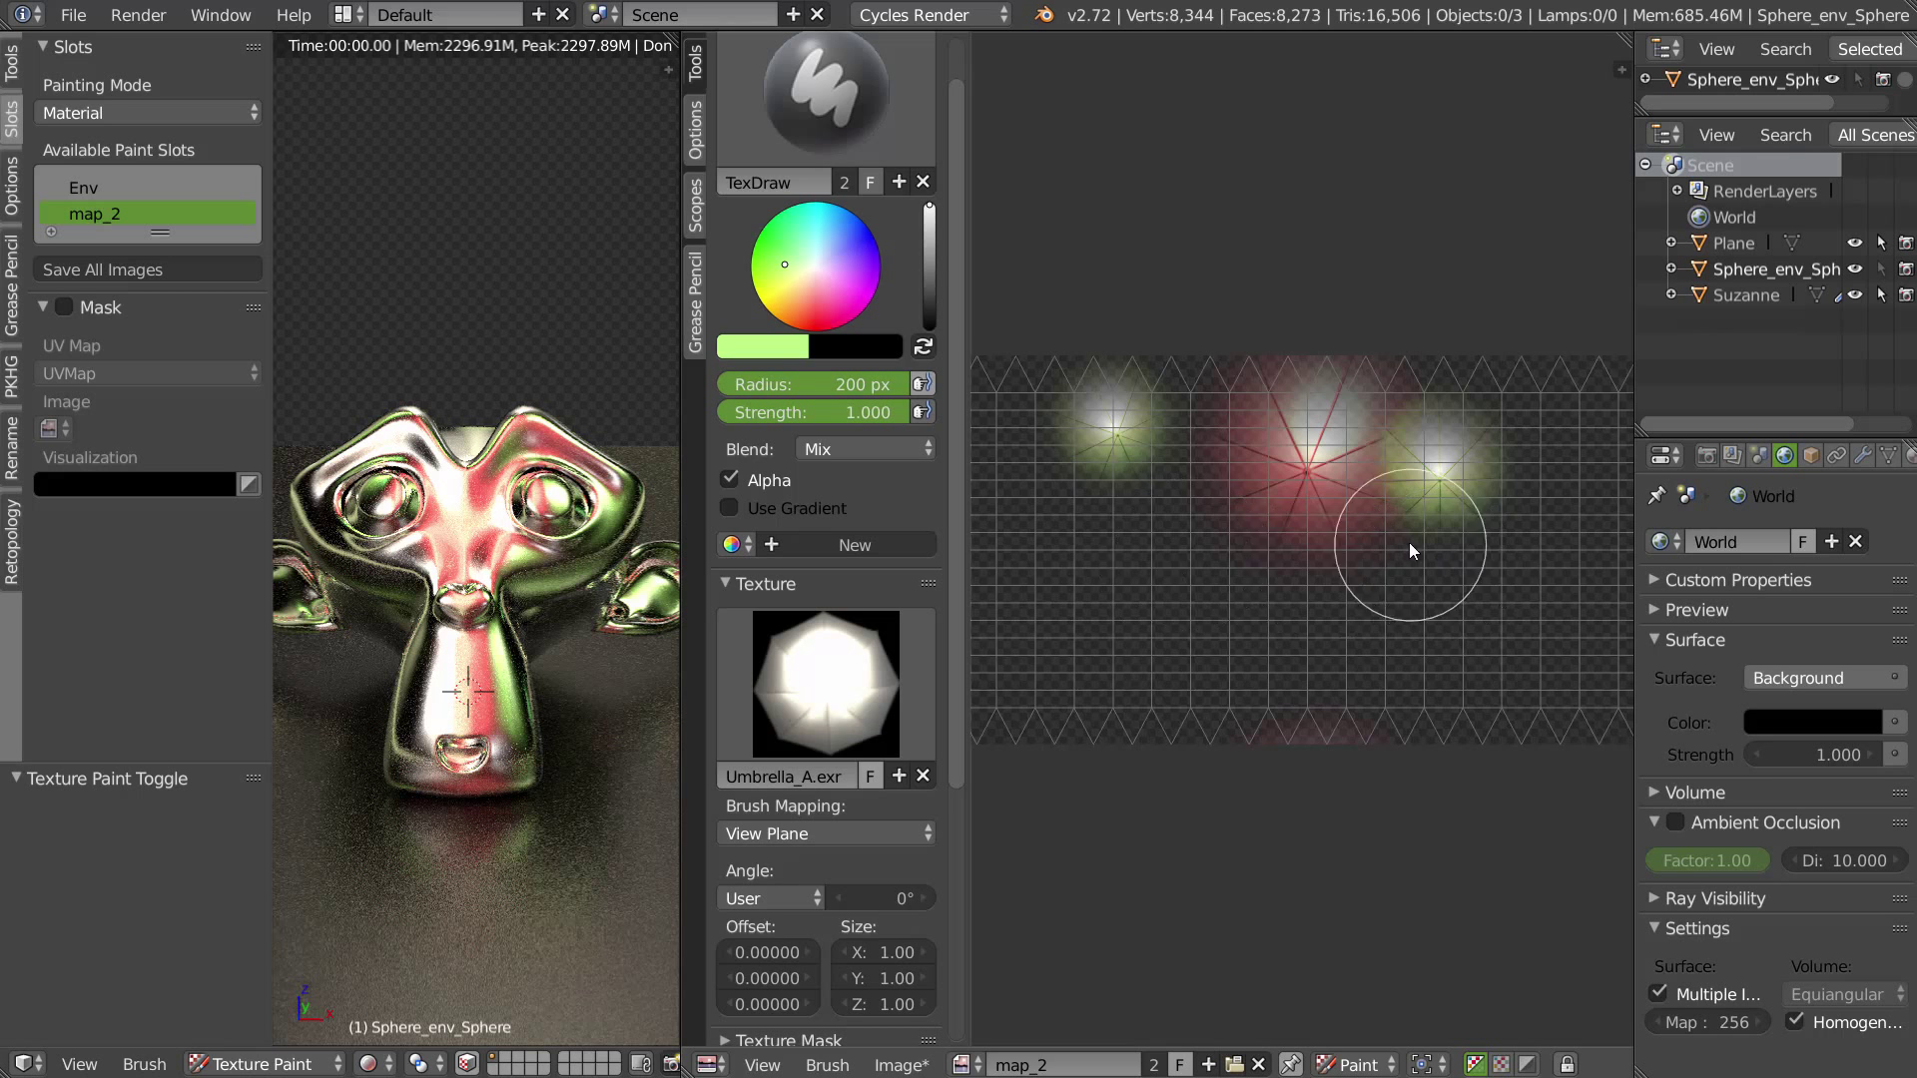
pyautogui.moveTo(1384, 530); pyautogui.dragTo(1386, 543, button='middle')
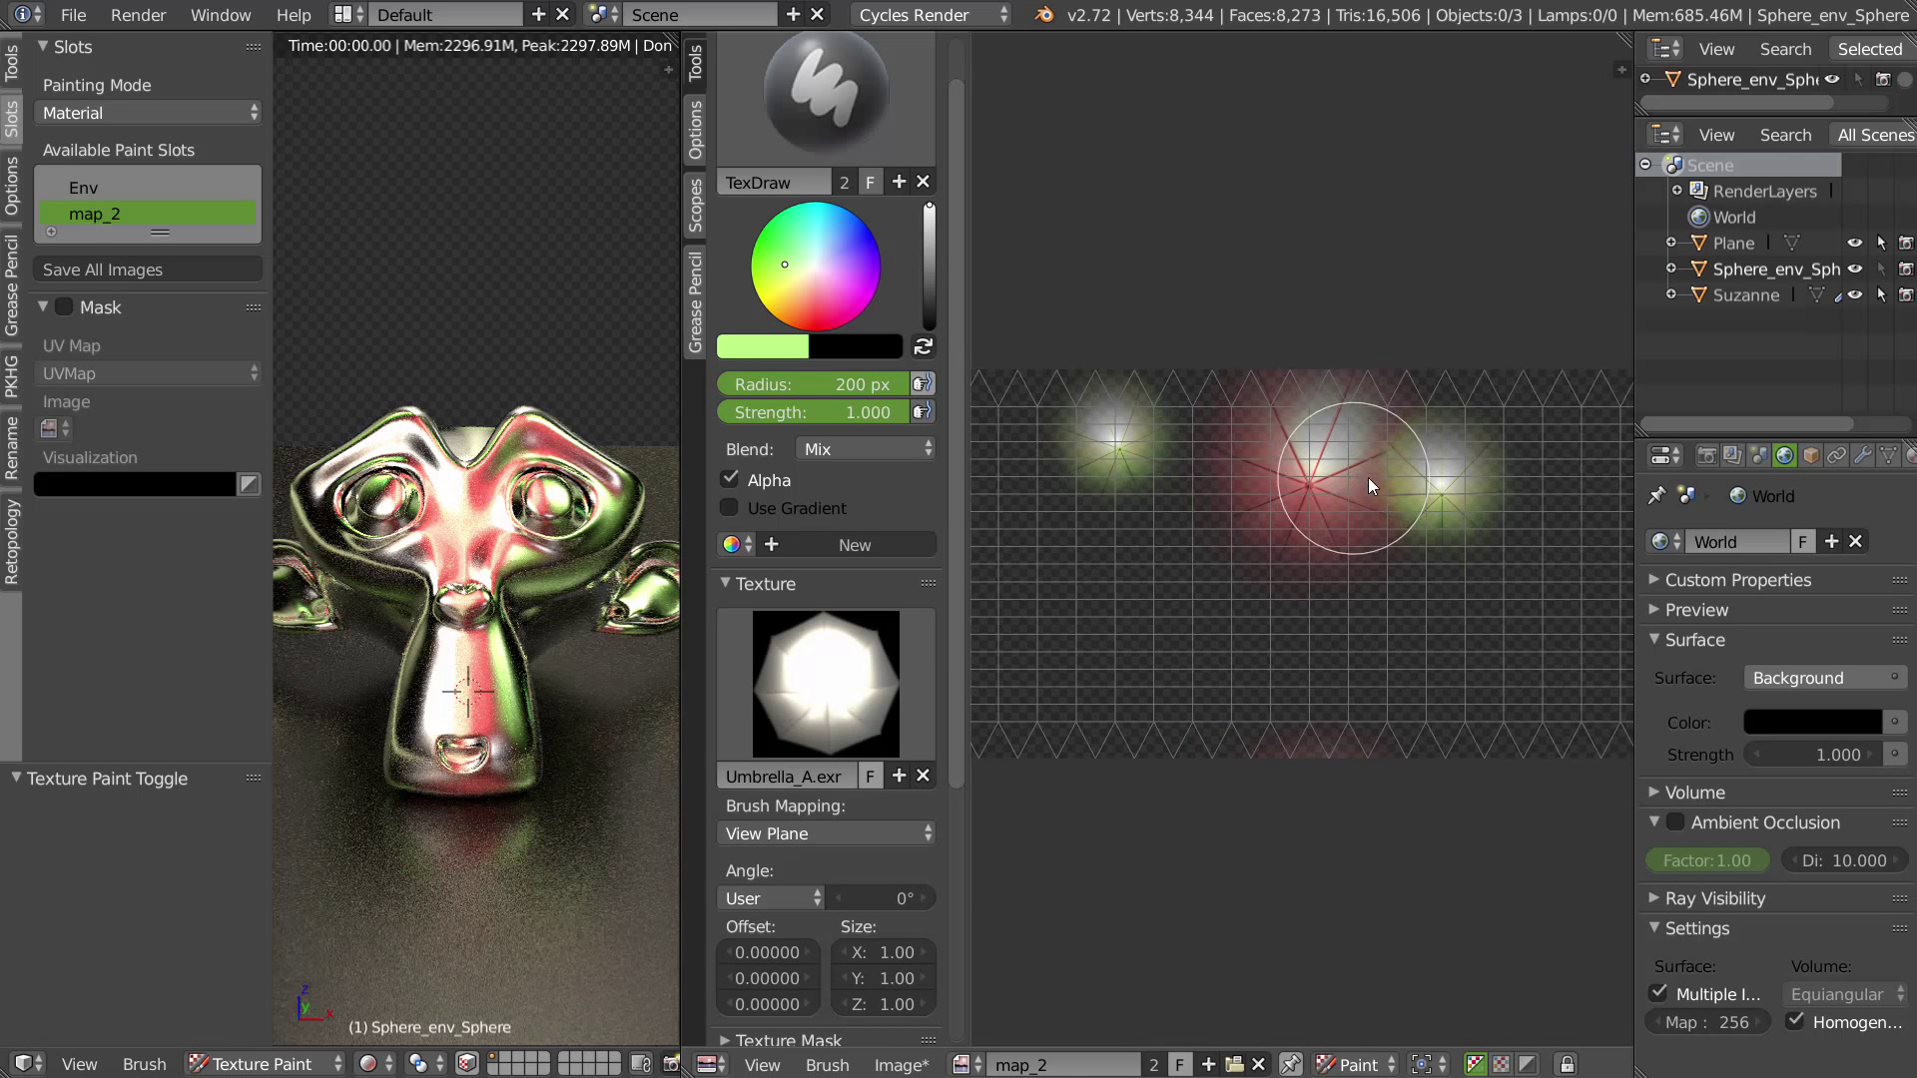
# Step: In the sphere's material nodes, rearrange both Image Texture nodes and the Mix node, trying Add blending before returning it to Mix
pyautogui.hotkey('shift', 'F3')
pyautogui.moveTo(1125, 223); pyautogui.dragTo(1034, 286)
pyautogui.moveTo(1087, 523); pyautogui.dragTo(1033, 523)
pyautogui.click(1394, 264)
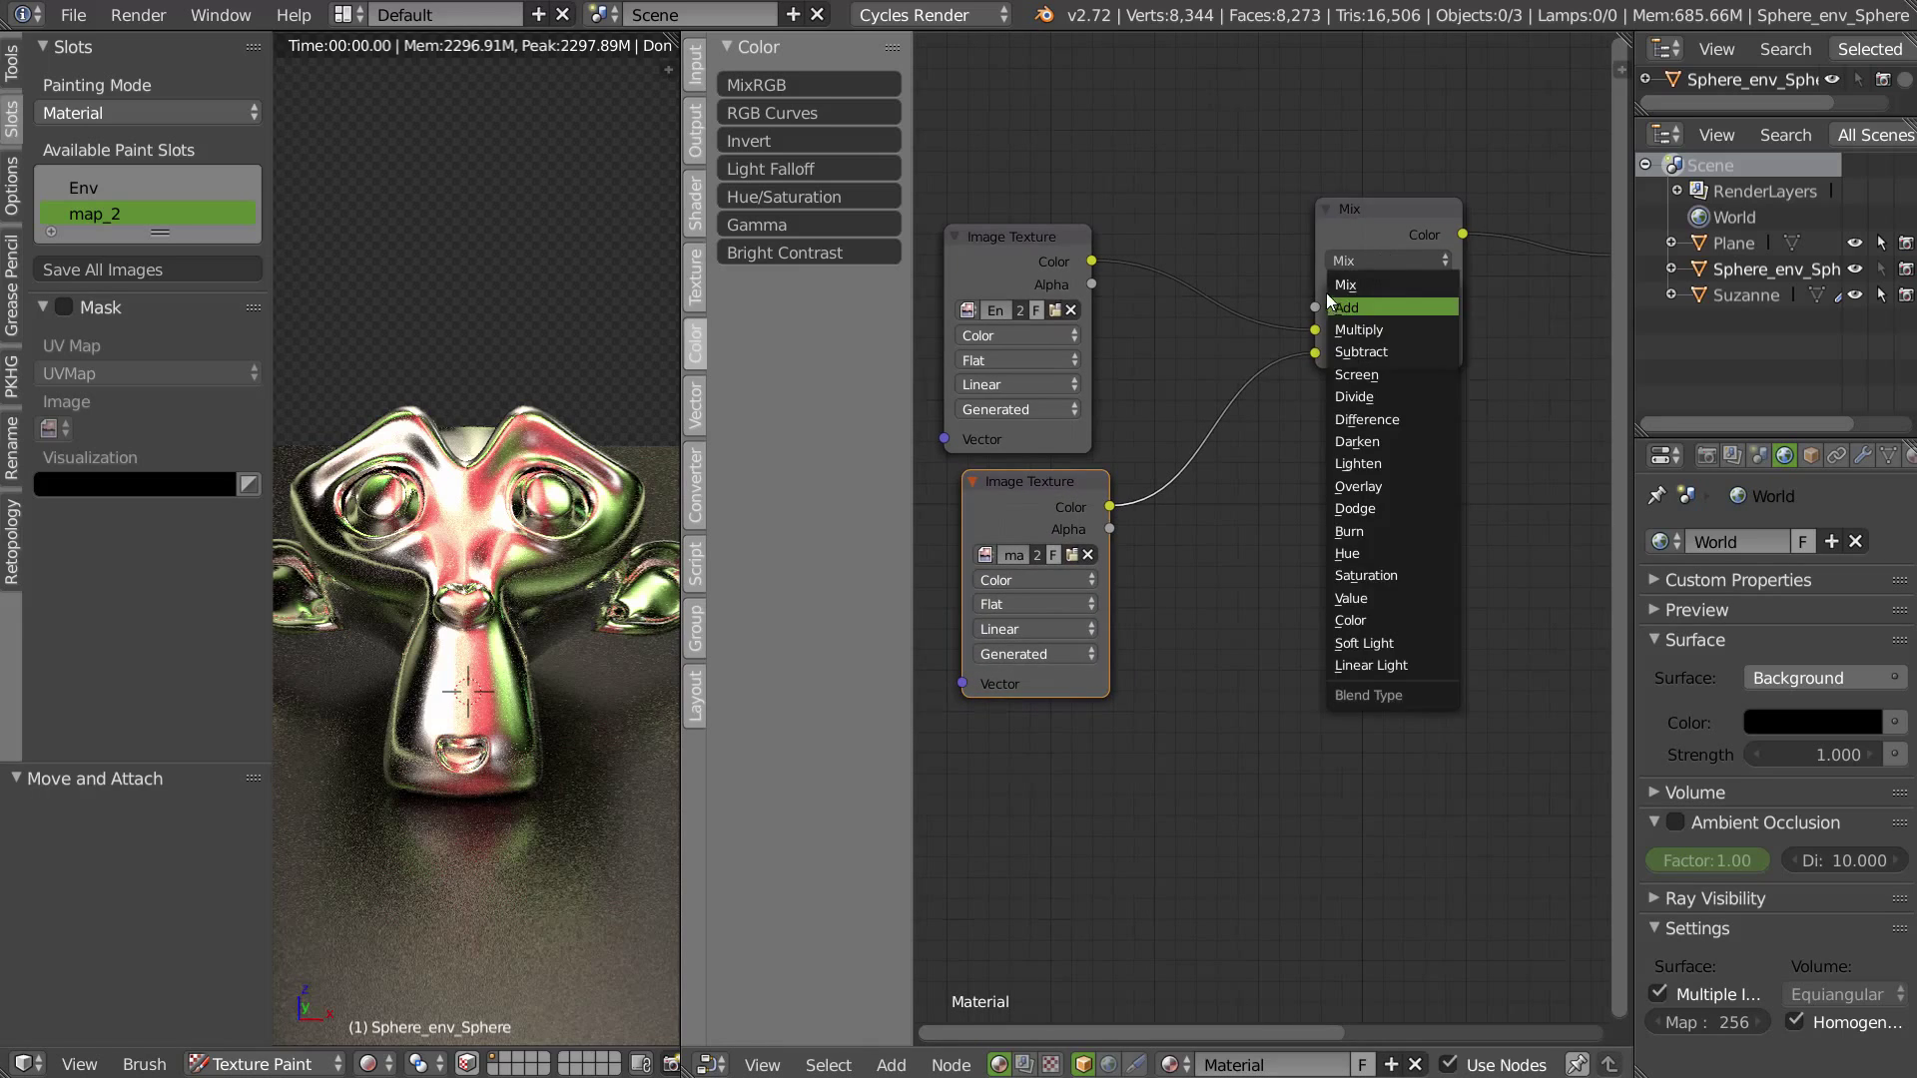
pyautogui.click(1344, 297)
pyautogui.click(1368, 255)
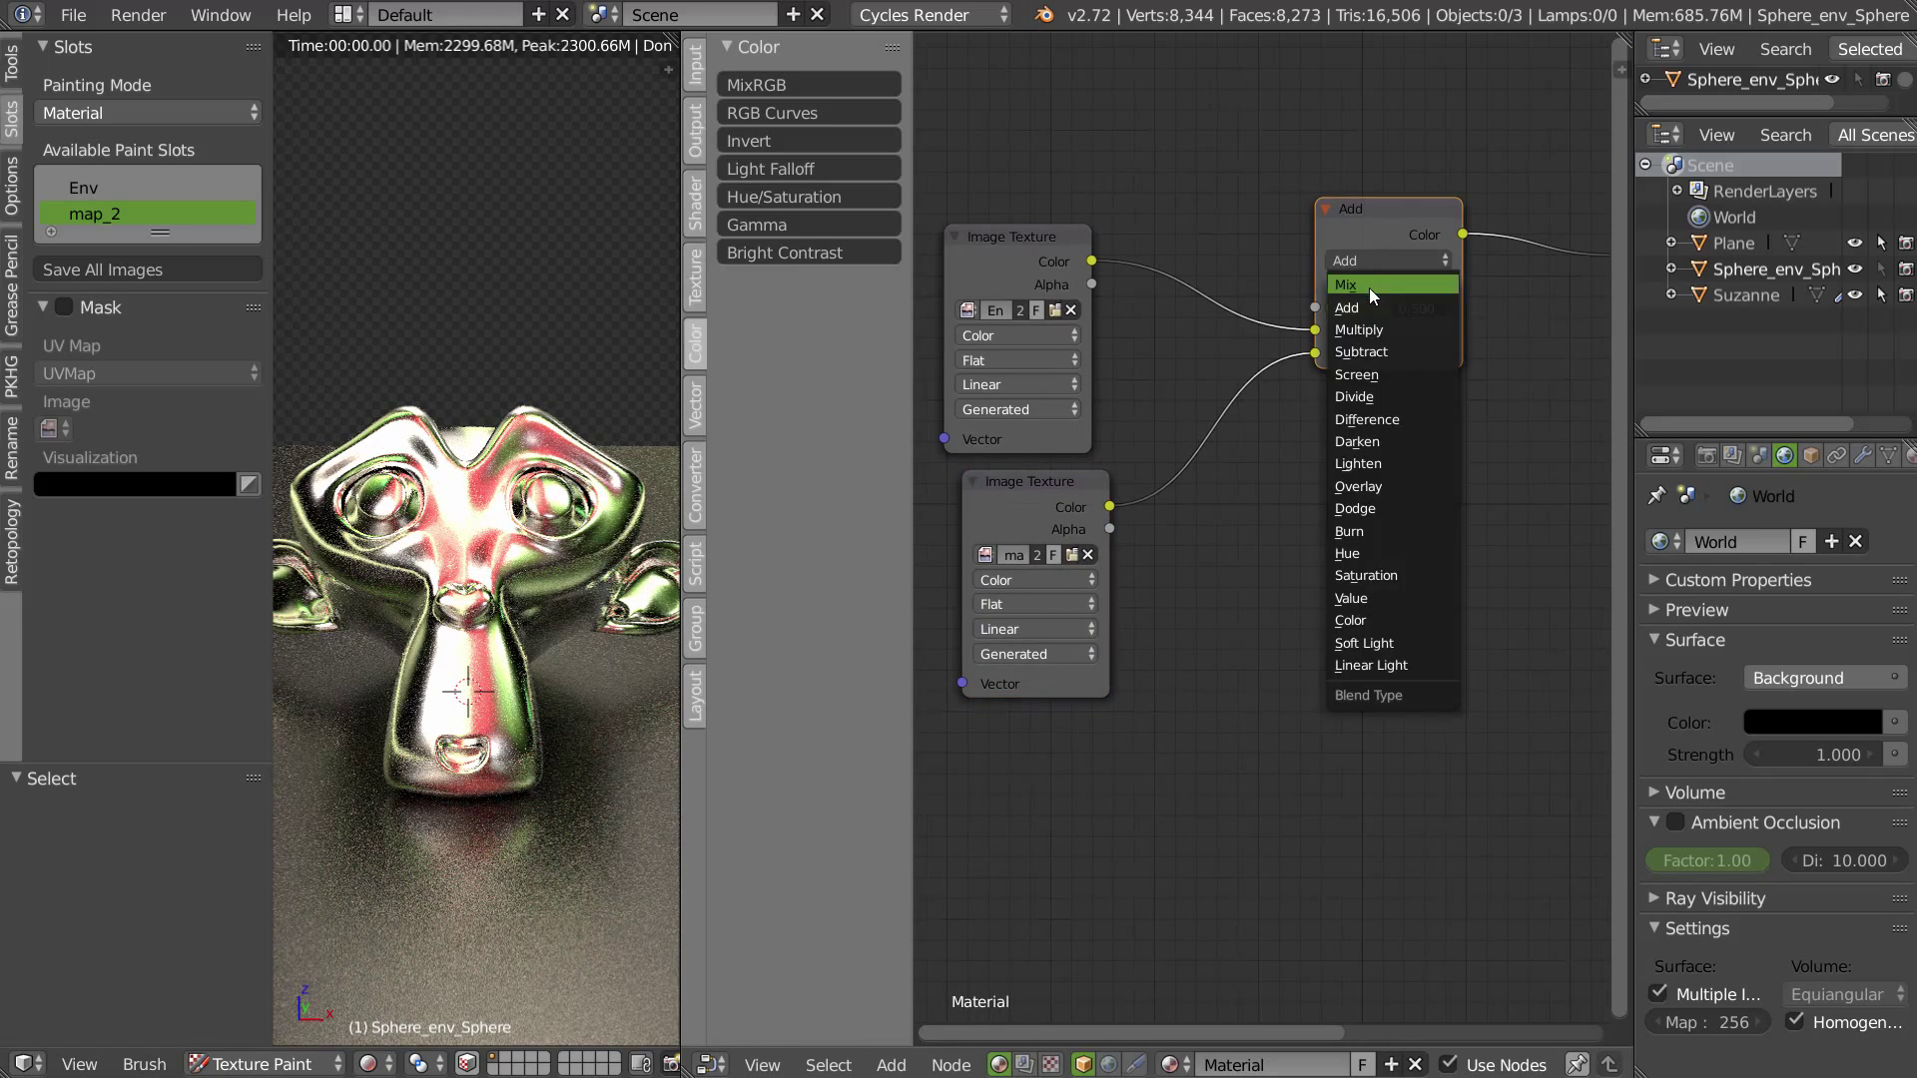
pyautogui.click(1372, 262)
pyautogui.moveTo(1387, 217); pyautogui.dragTo(1353, 239)
# Step: Duplicate the Mix node and the map_2 Image Texture node with their connection, placing the copies below the originals
pyautogui.keyDown('shift'); pyautogui.click(1079, 482); pyautogui.keyUp('shift')
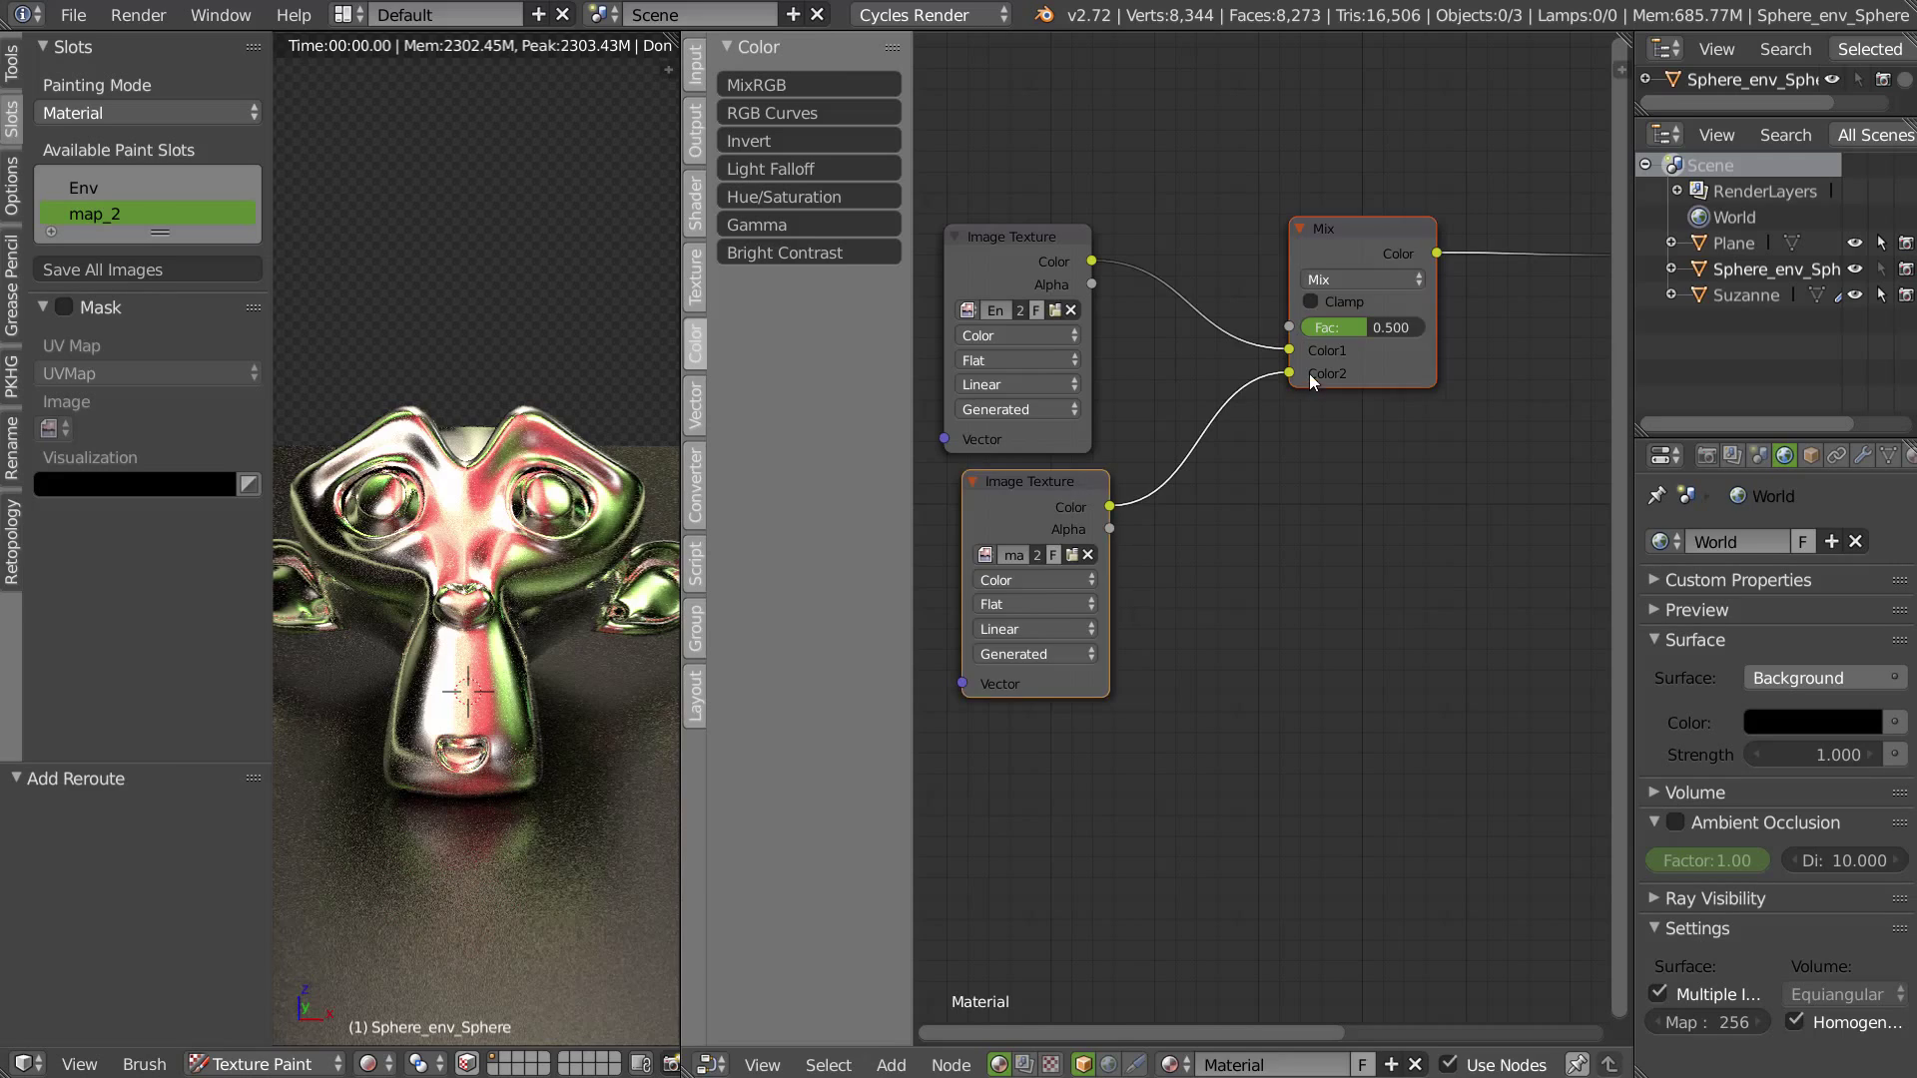
pyautogui.hotkey('shift', 'd')
pyautogui.click(1415, 604)
# Step: Link the first Mix's output to the second Mix's Color1, feed the second Mix into the shader, and space out the nodes
pyautogui.moveTo(1415, 603); pyautogui.dragTo(1155, 625, button='middle')
pyautogui.moveTo(1178, 276); pyautogui.dragTo(1124, 631)
pyautogui.moveTo(1279, 547); pyautogui.dragTo(1363, 279)
pyautogui.moveTo(1374, 233); pyautogui.dragTo(1480, 232)
pyautogui.moveTo(1318, 403); pyautogui.dragTo(1529, 338, button='middle')
pyautogui.moveTo(1352, 185); pyautogui.dragTo(1251, 220)
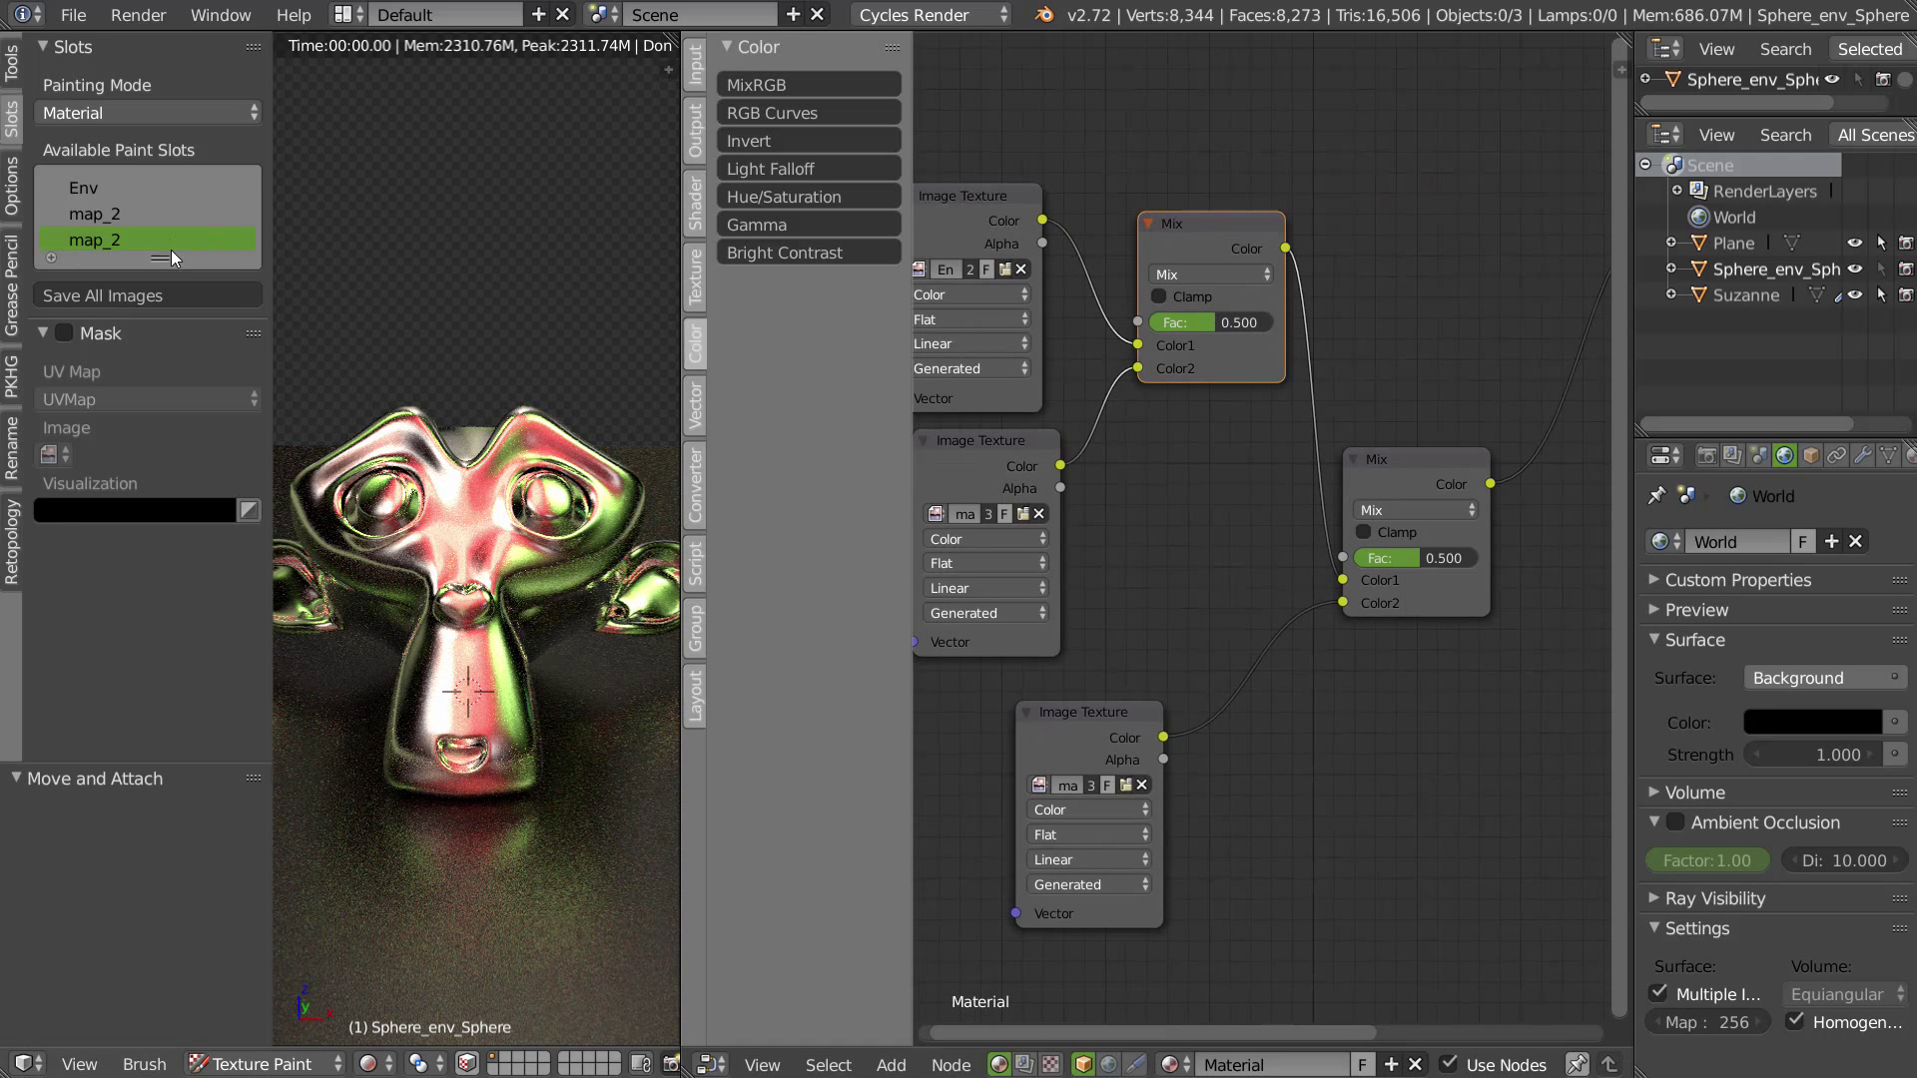
# Step: Make the duplicated Image Texture node's map_2 image an independent single-user copy
pyautogui.moveTo(1424, 591); pyautogui.dragTo(1539, 430, button='middle')
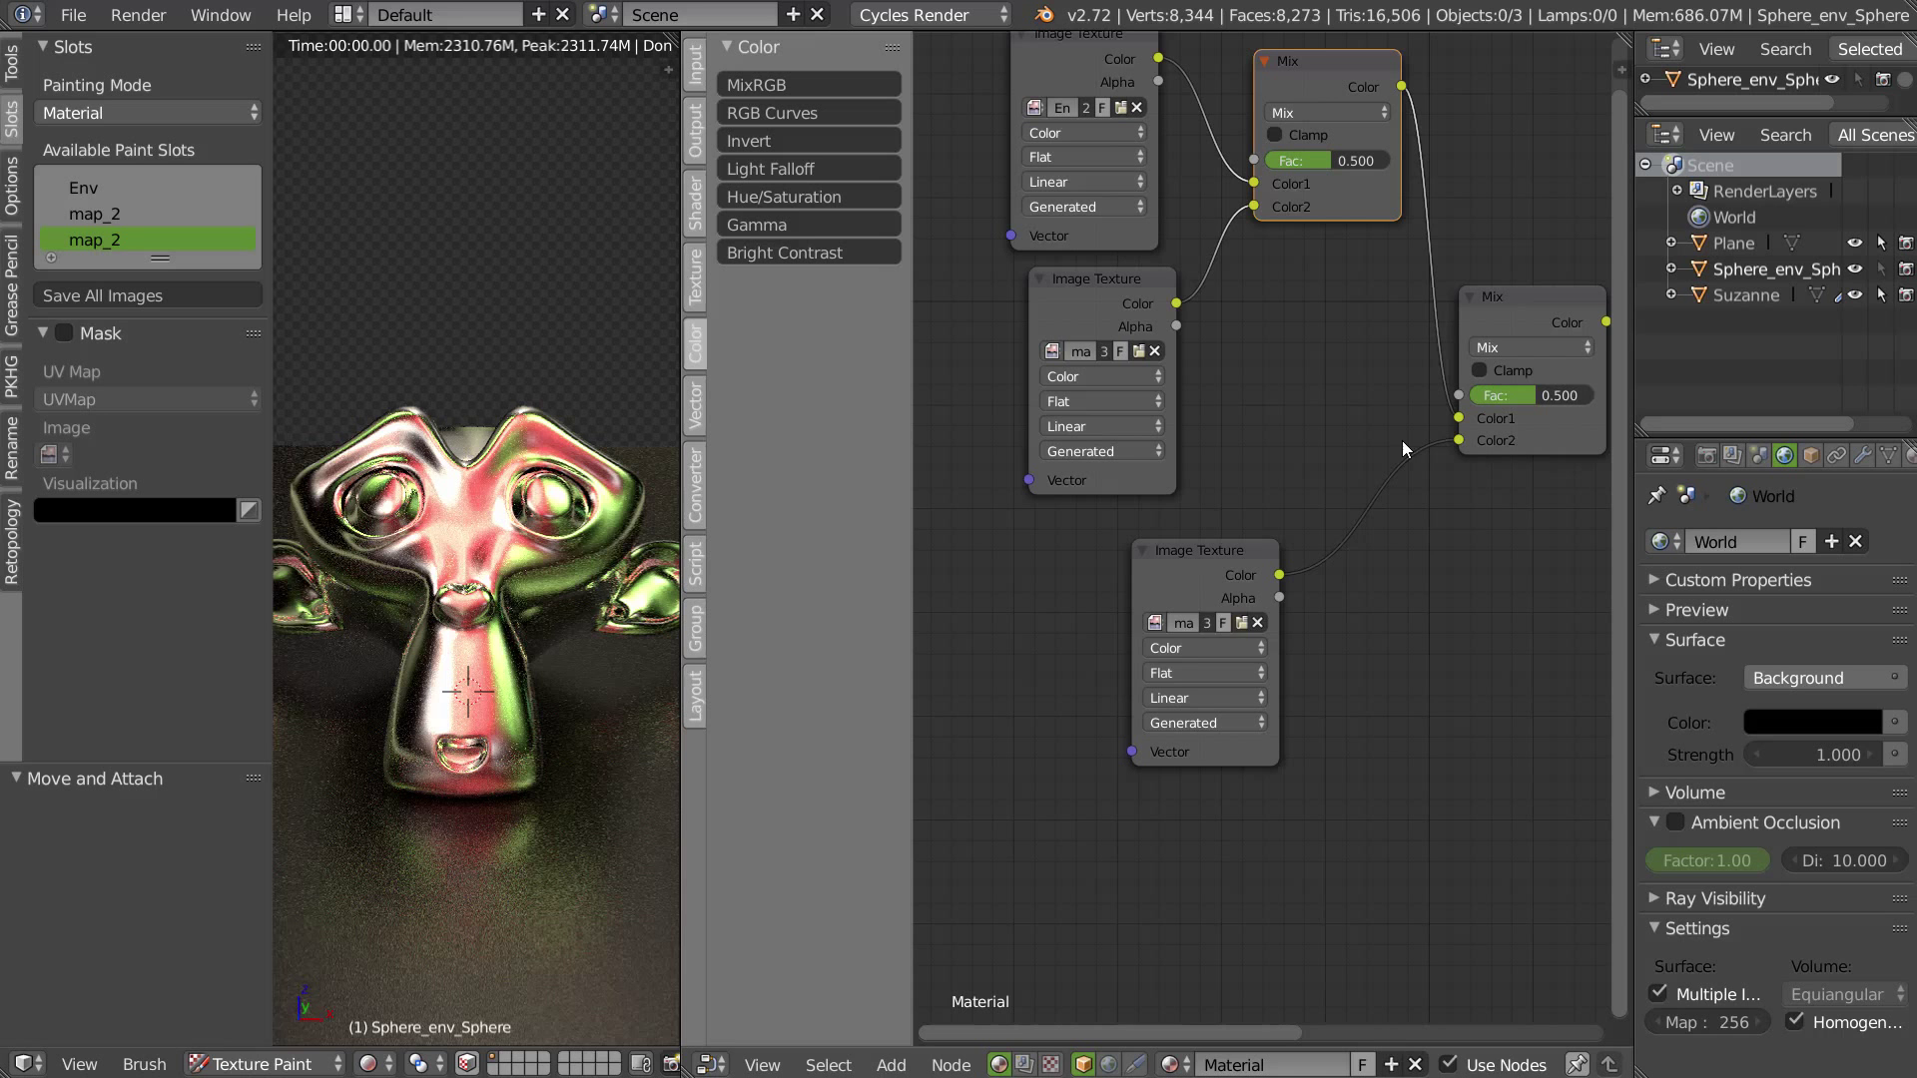
pyautogui.click(1207, 621)
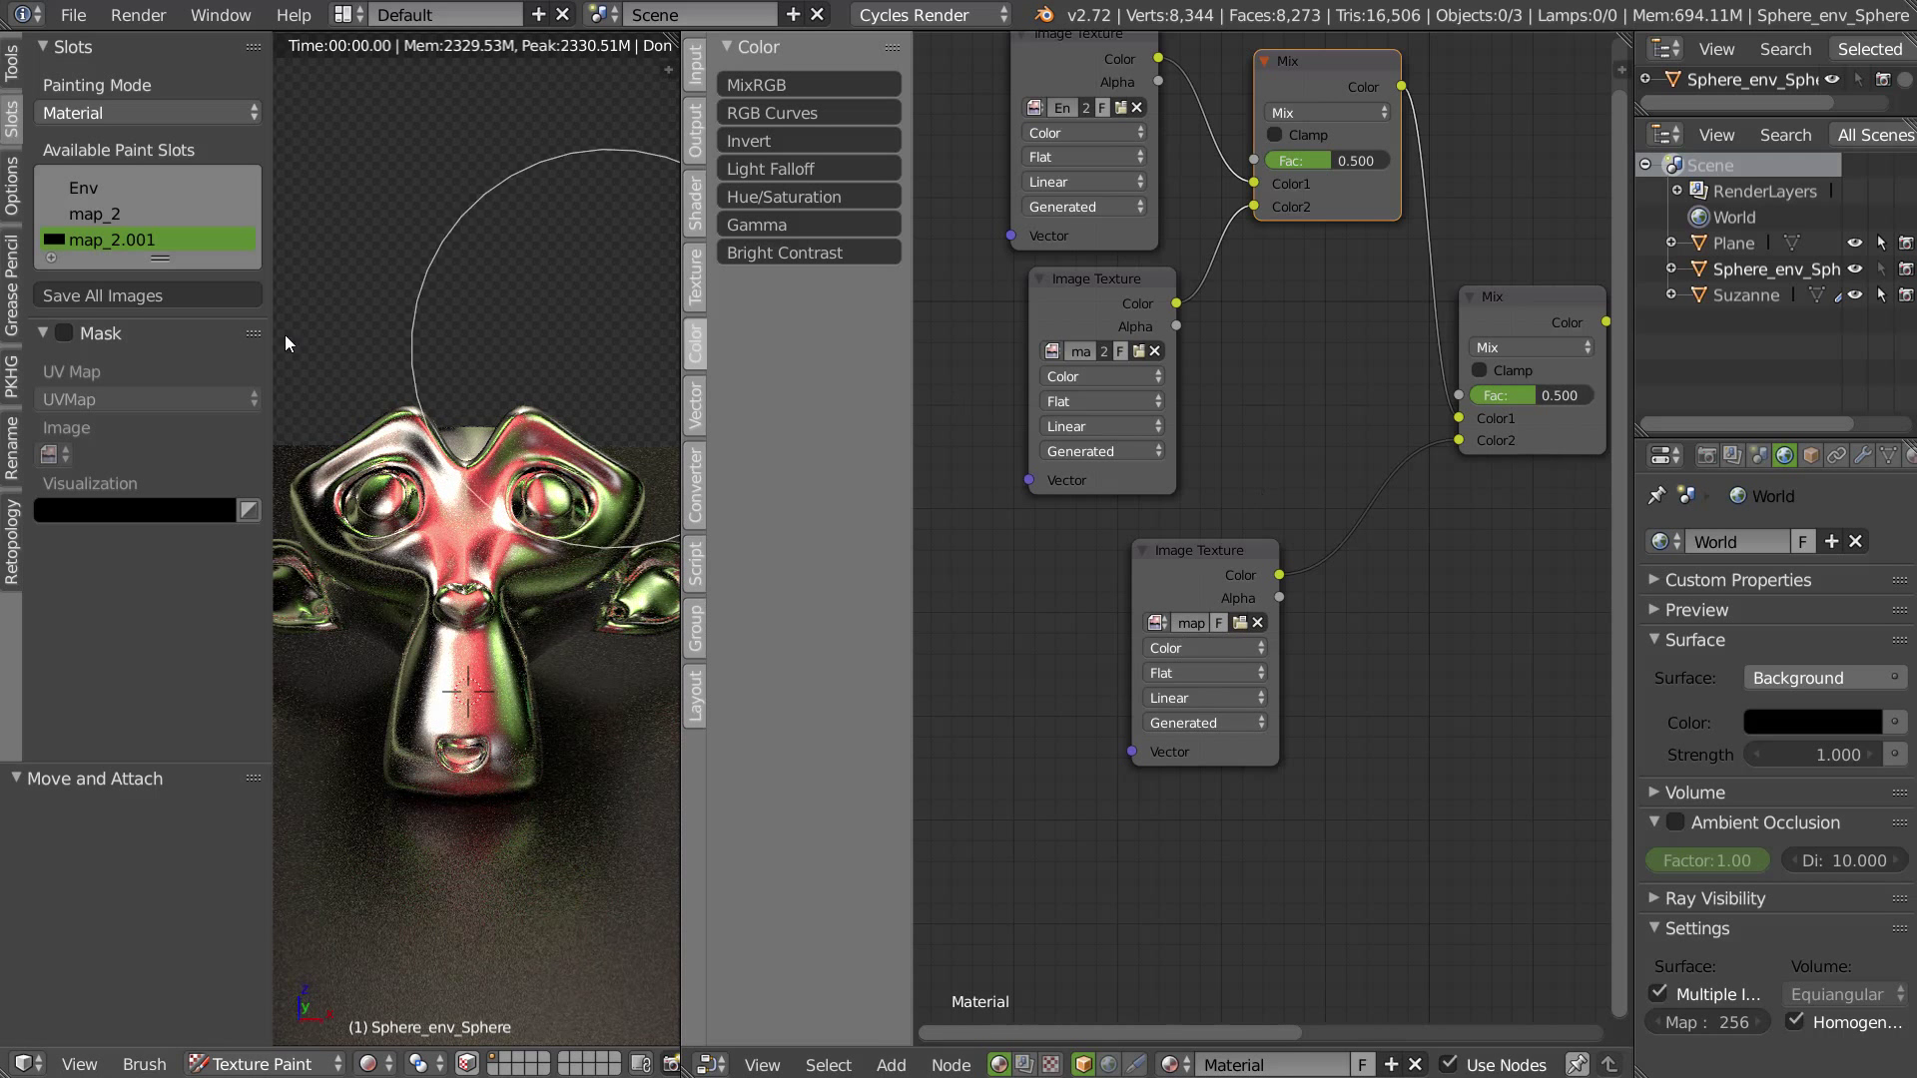
# Step: Return to the map_2 image and paint light green umbrella lights between the left green and red lights and at the right edge
pyautogui.hotkey('shift', 'F10')
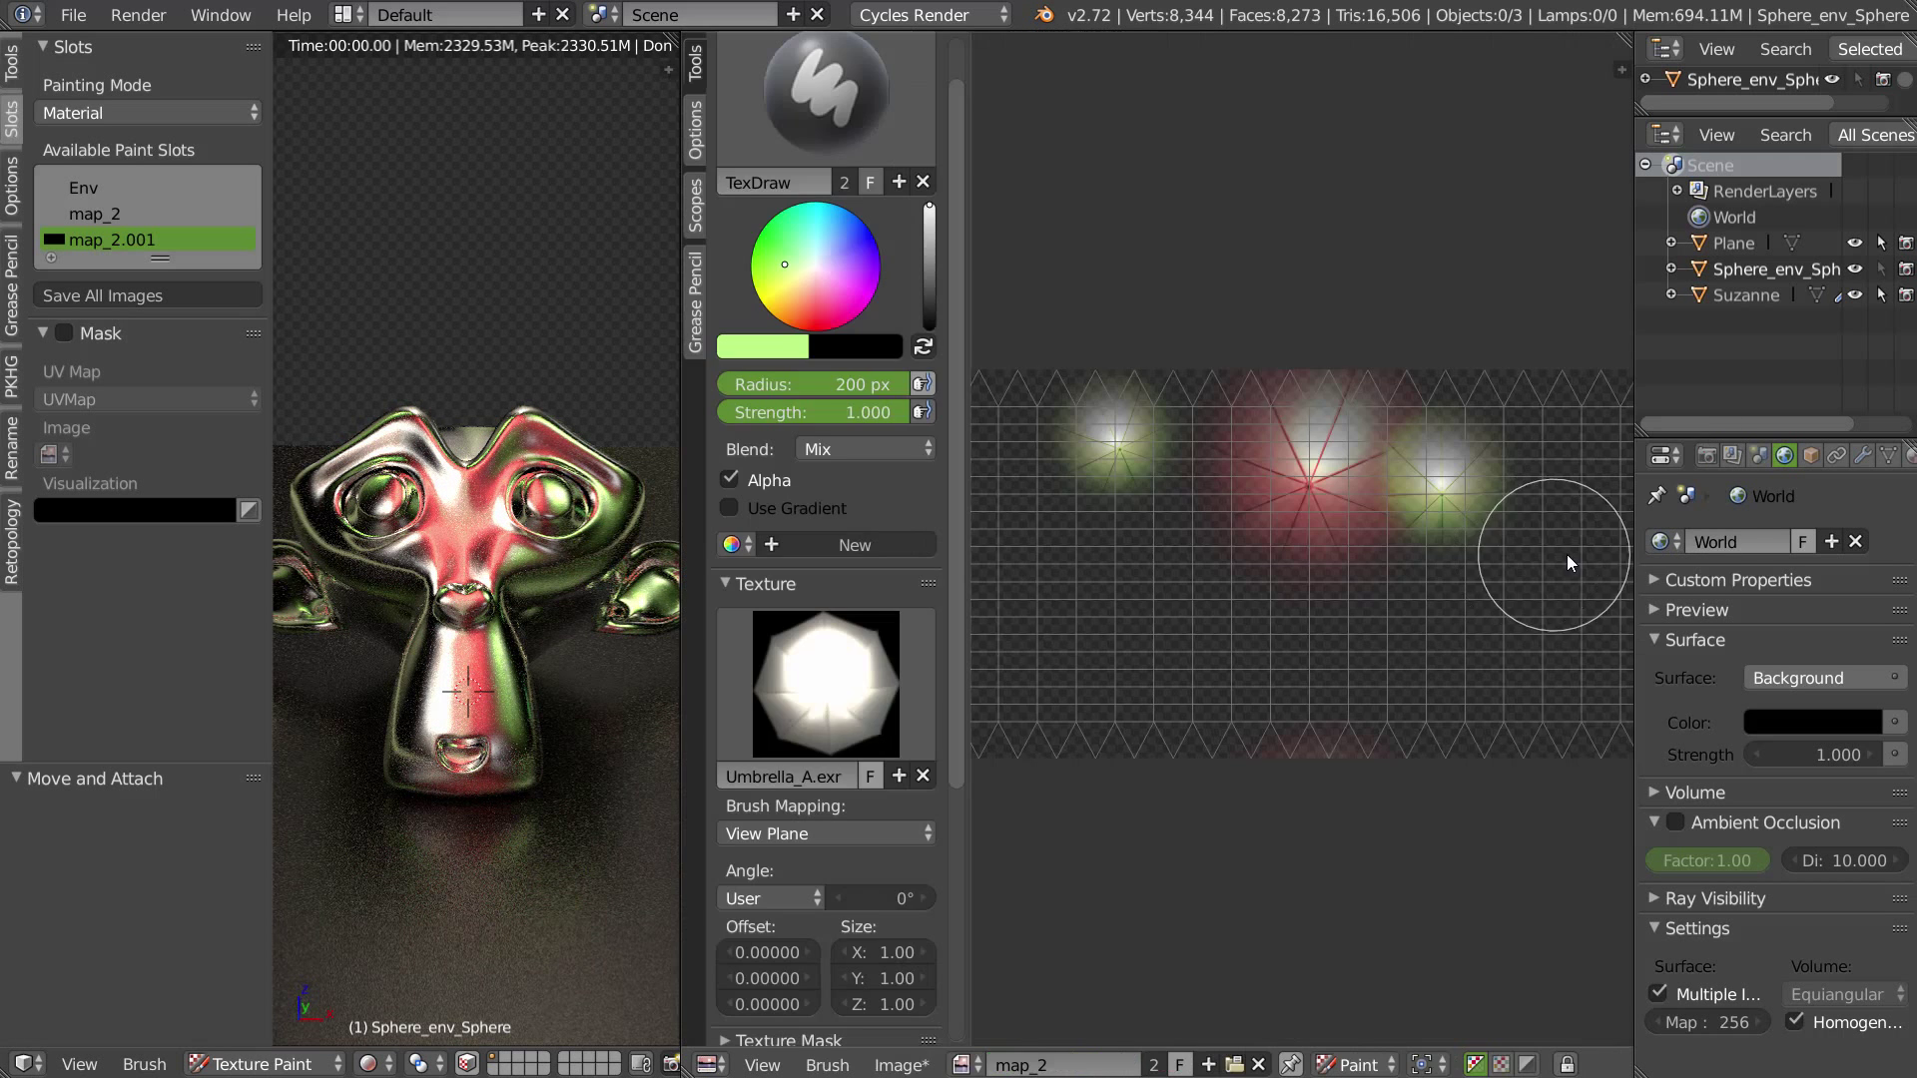
pyautogui.moveTo(1192, 480); pyautogui.dragTo(1194, 479, button='middle')
pyautogui.moveTo(1190, 491); pyautogui.dragTo(1143, 567)
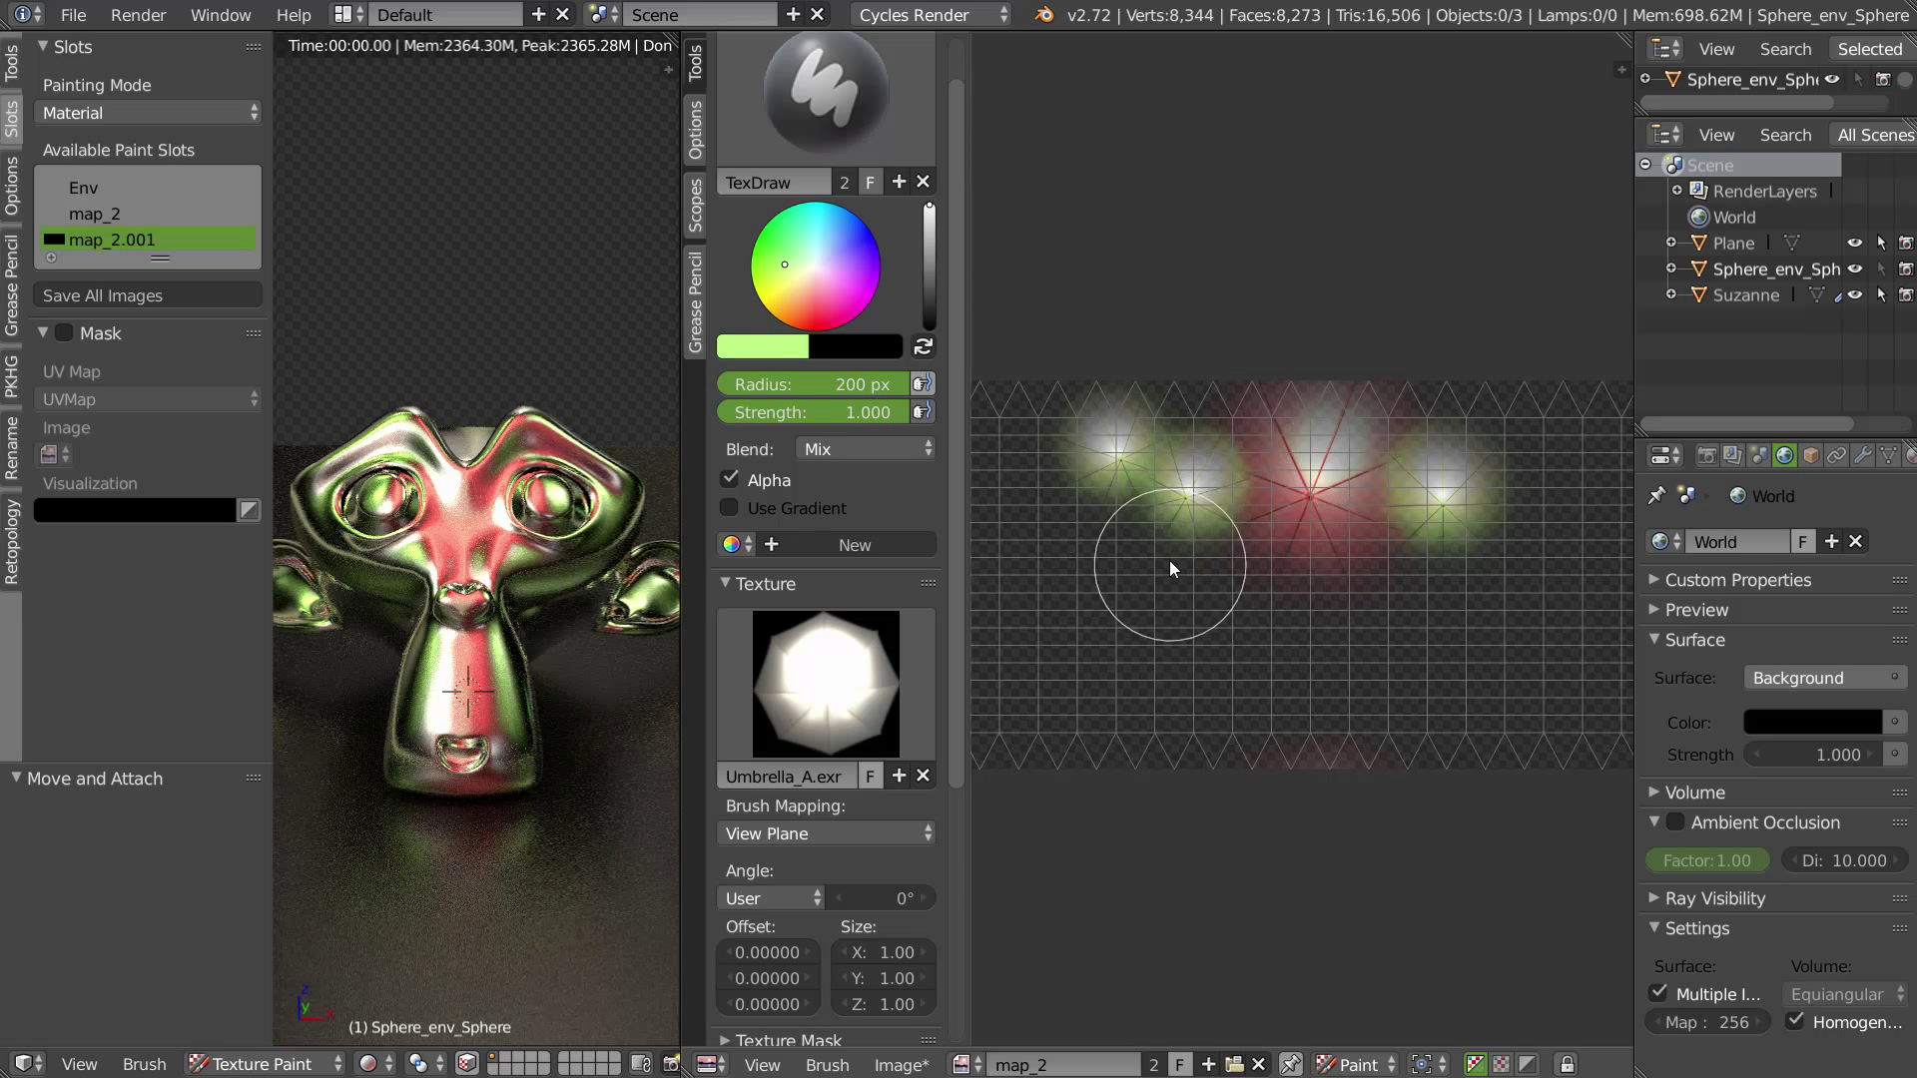
pyautogui.moveTo(1287, 591); pyautogui.dragTo(1030, 627, button='middle')
pyautogui.moveTo(1140, 544); pyautogui.dragTo(1254, 545, button='middle')
pyautogui.moveTo(1564, 504); pyautogui.dragTo(1518, 631)
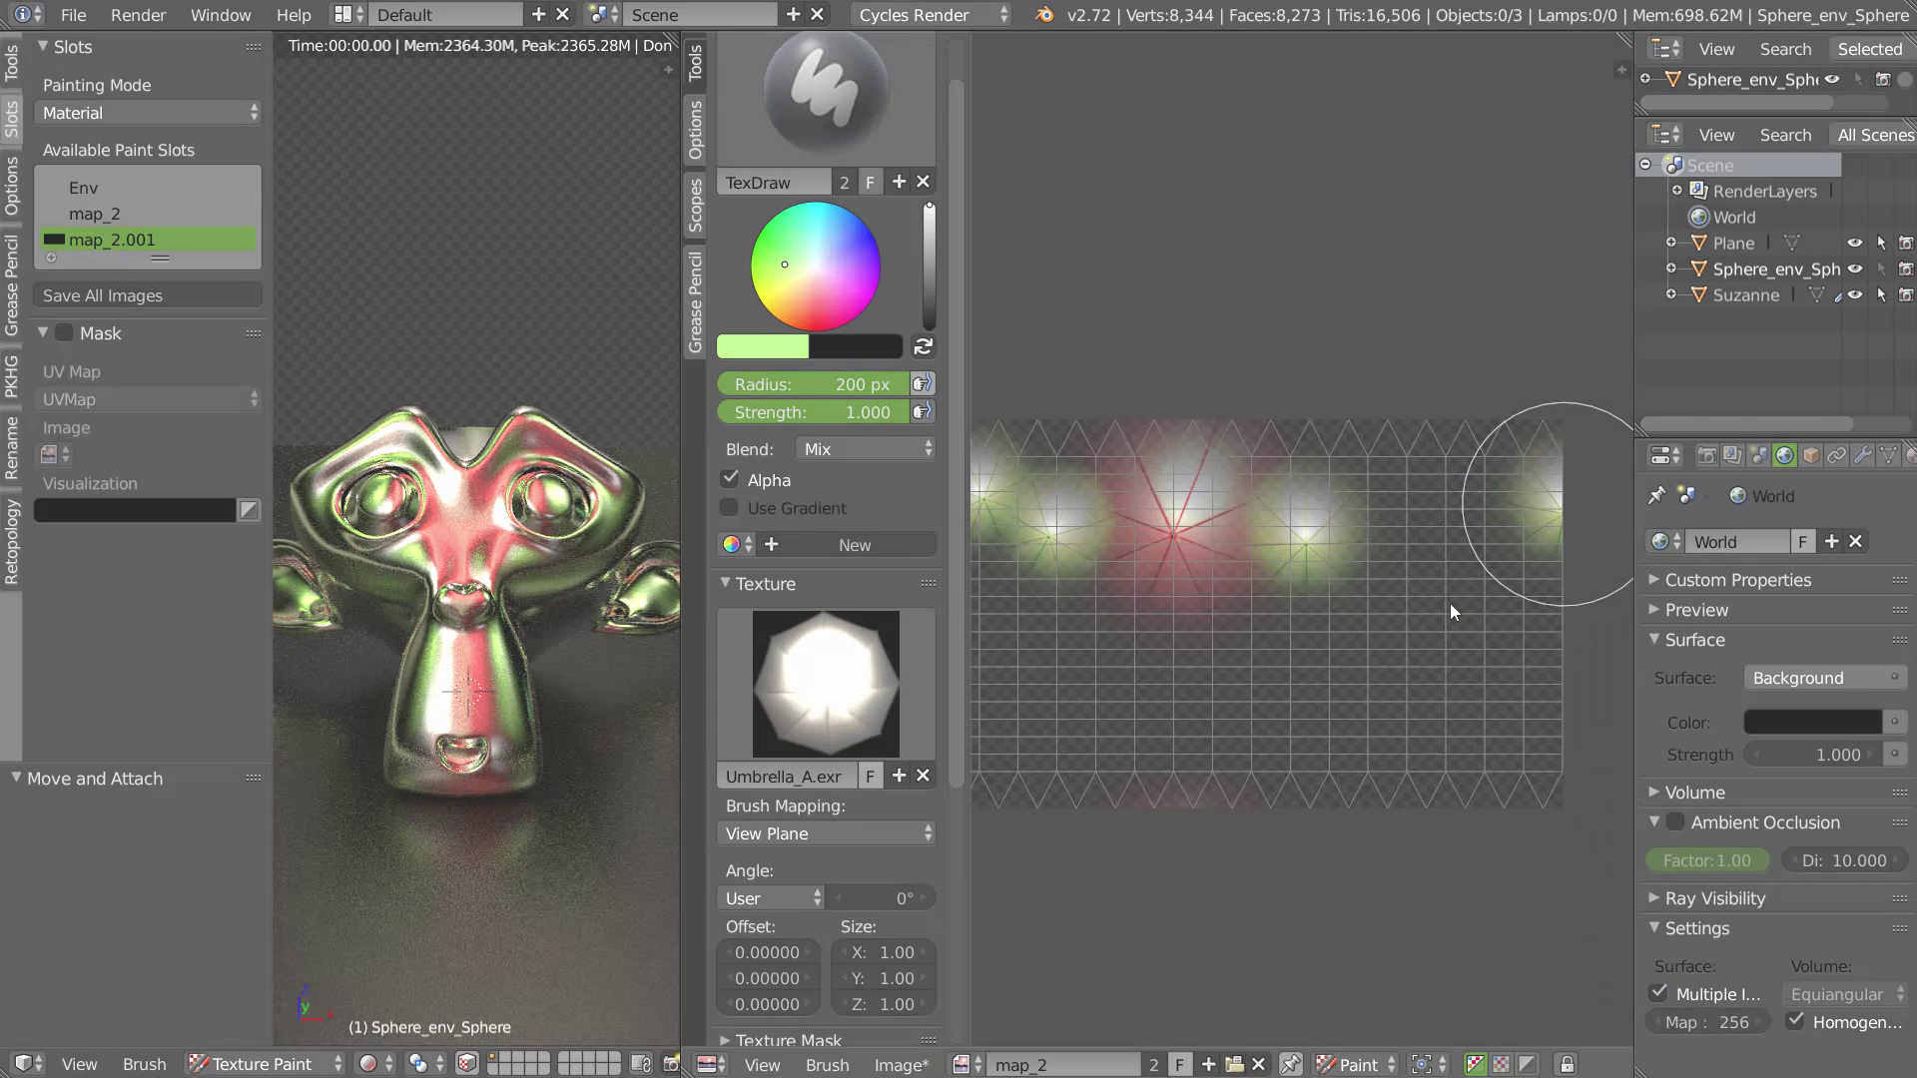